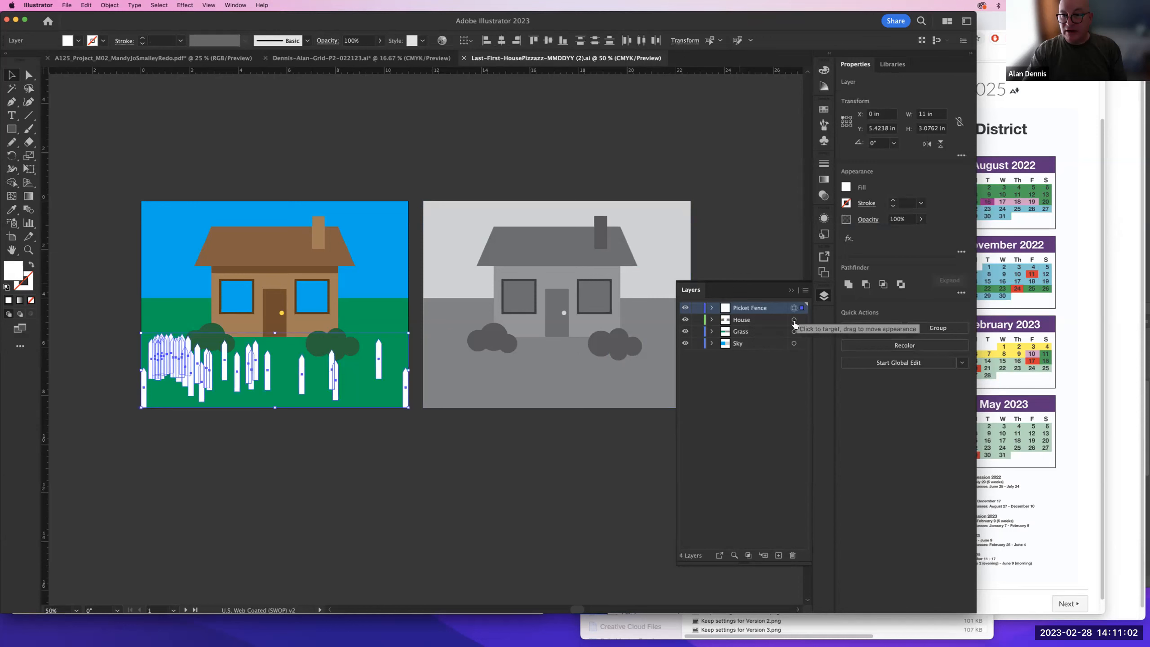
- Select the House, Grass and Sky layer contents in turn, then deselect
left_click(794, 320)
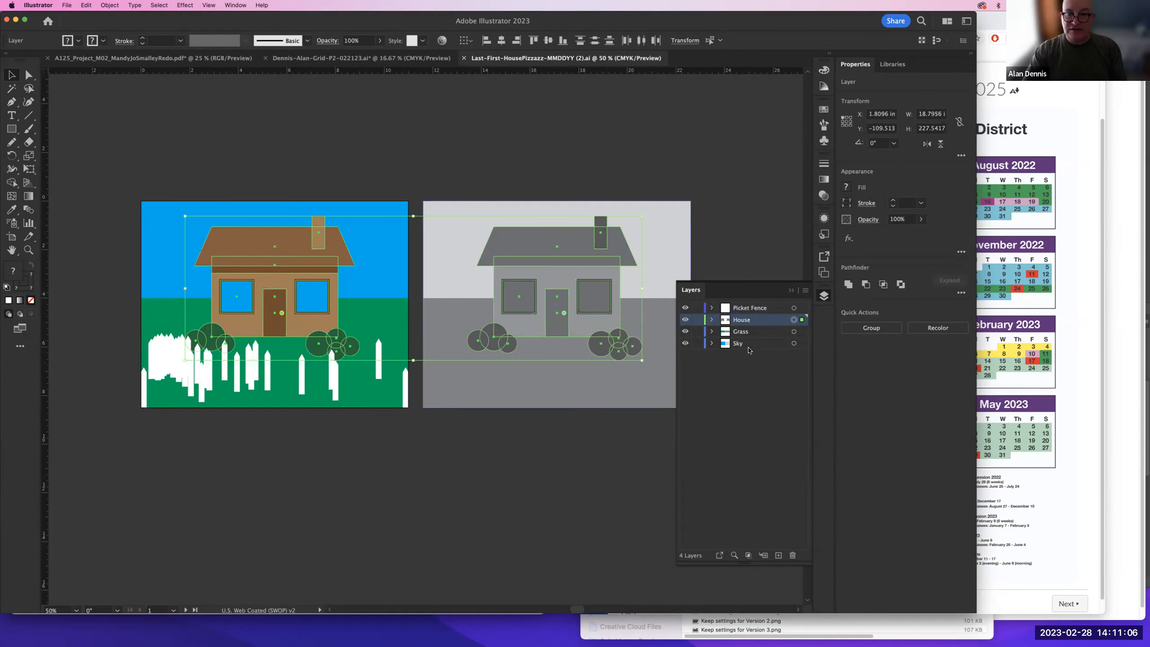
left_click(794, 332)
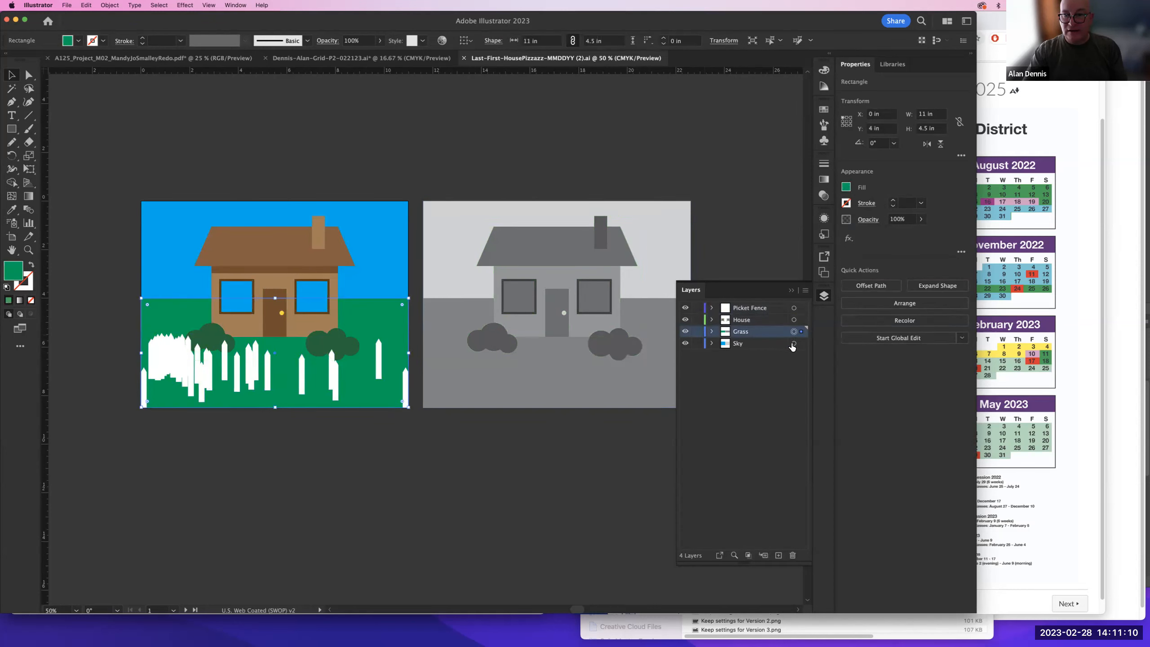
left_click(793, 345)
left_click(375, 180)
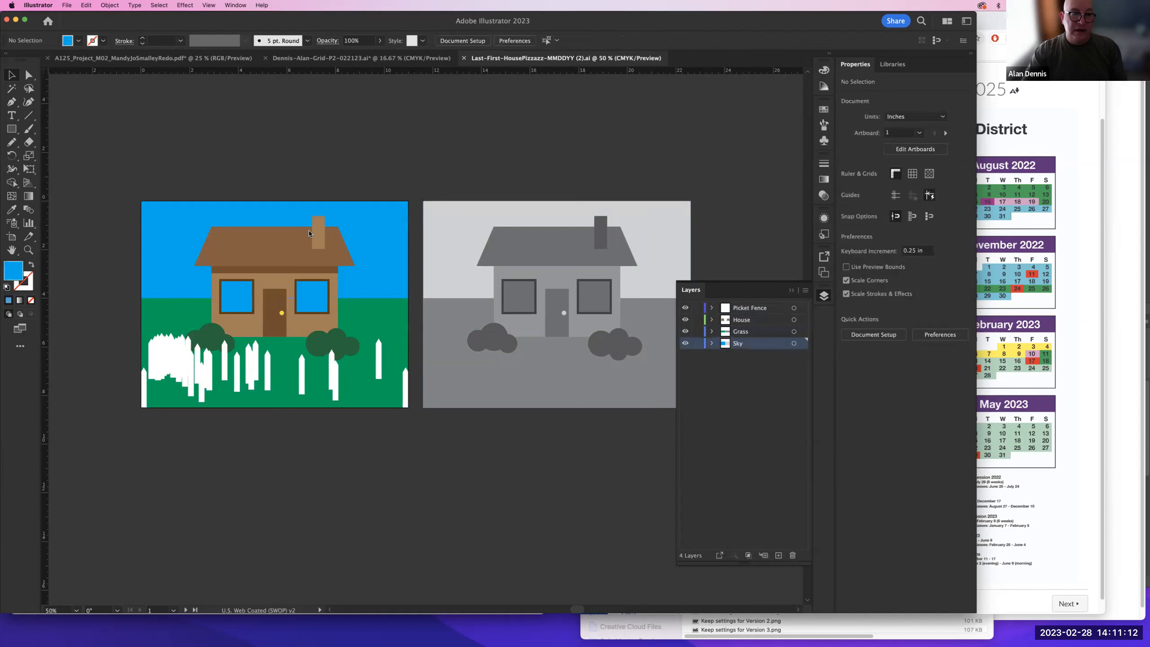
- Select every white fence picket using Select > Same > Fill Color
left_click(143, 377)
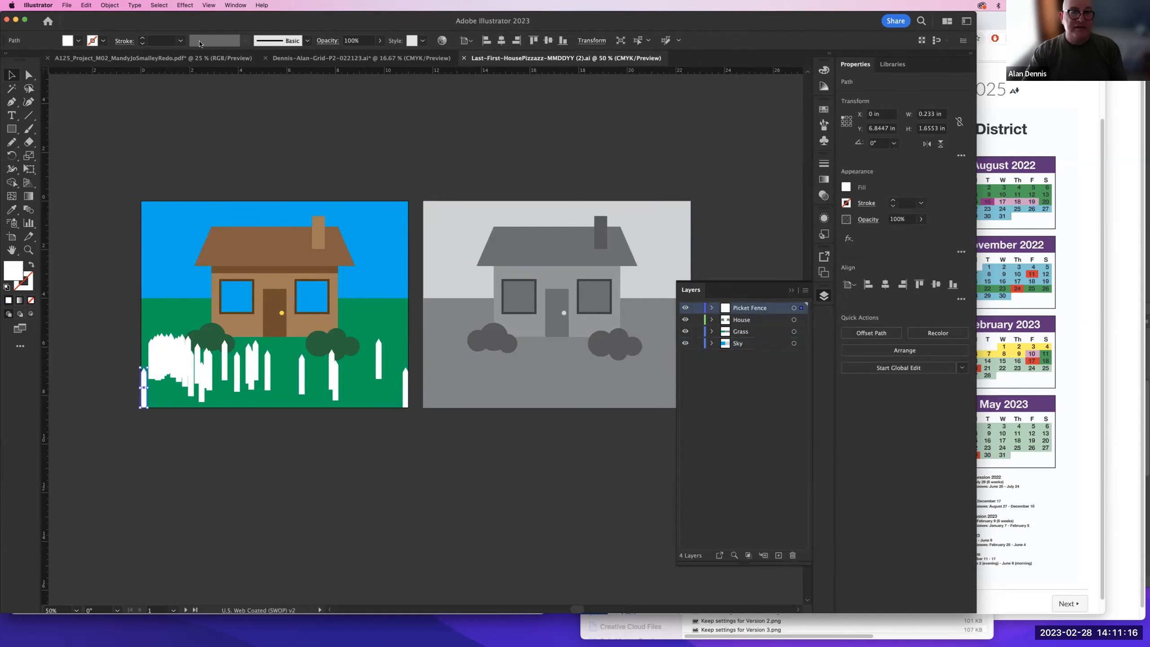
left_click(159, 5)
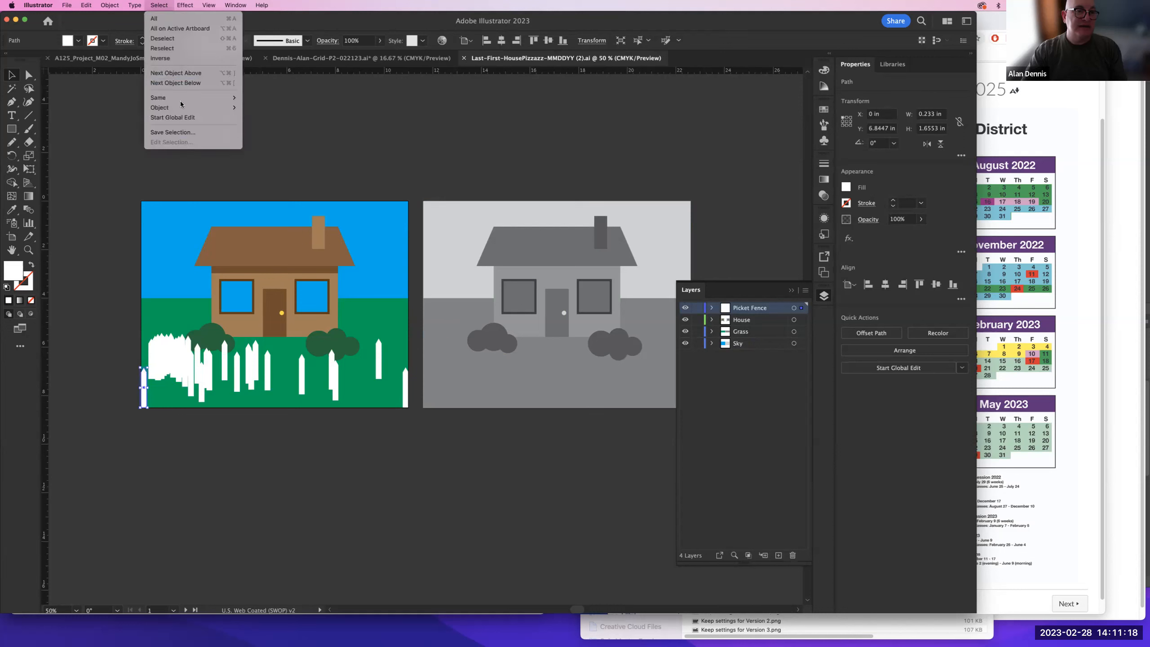
mouse_move(195, 97)
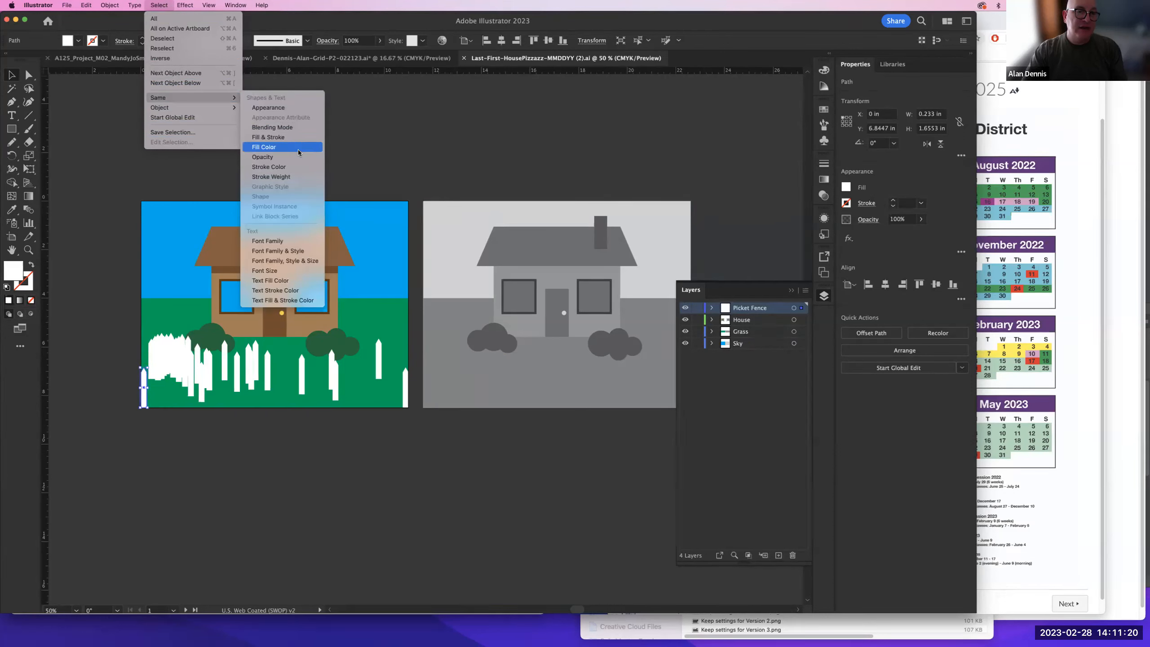
left_click(264, 147)
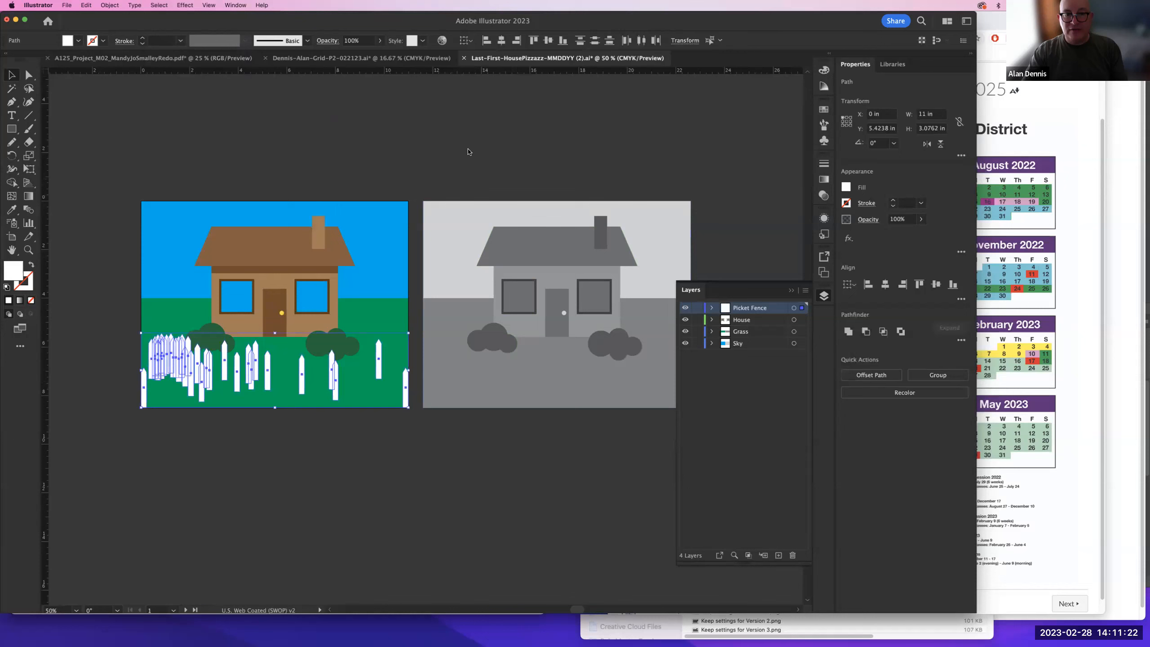
- Target the Picket Fence layer's contents and bring the Chrome assignment page forward
left_click(468, 152)
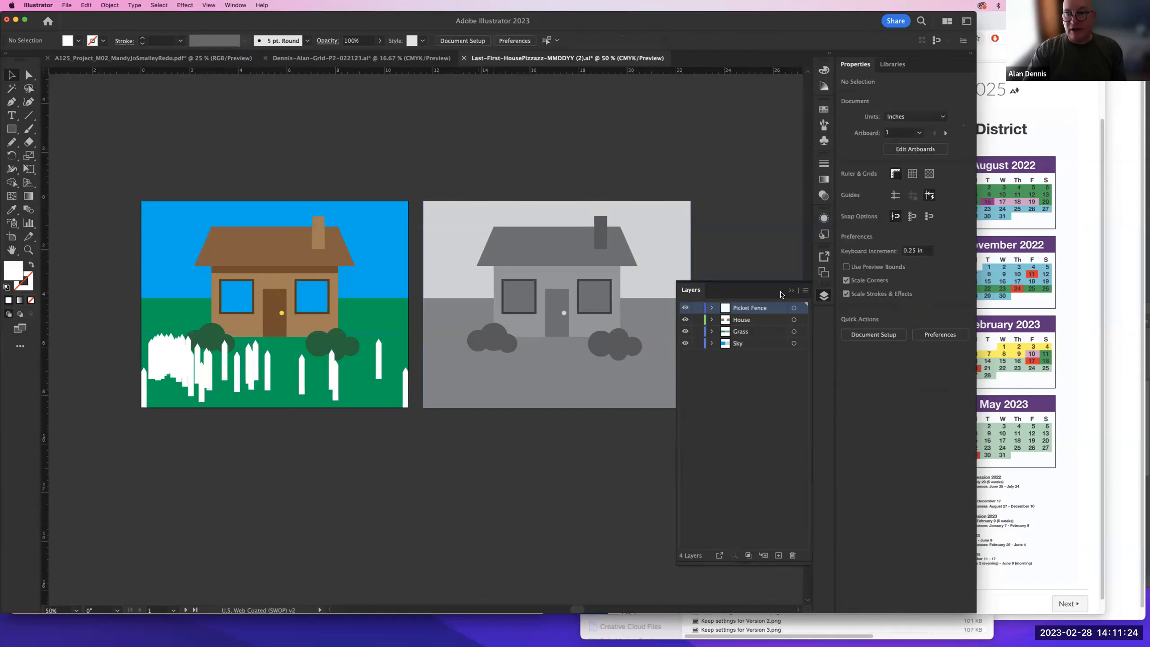
left_click(794, 308)
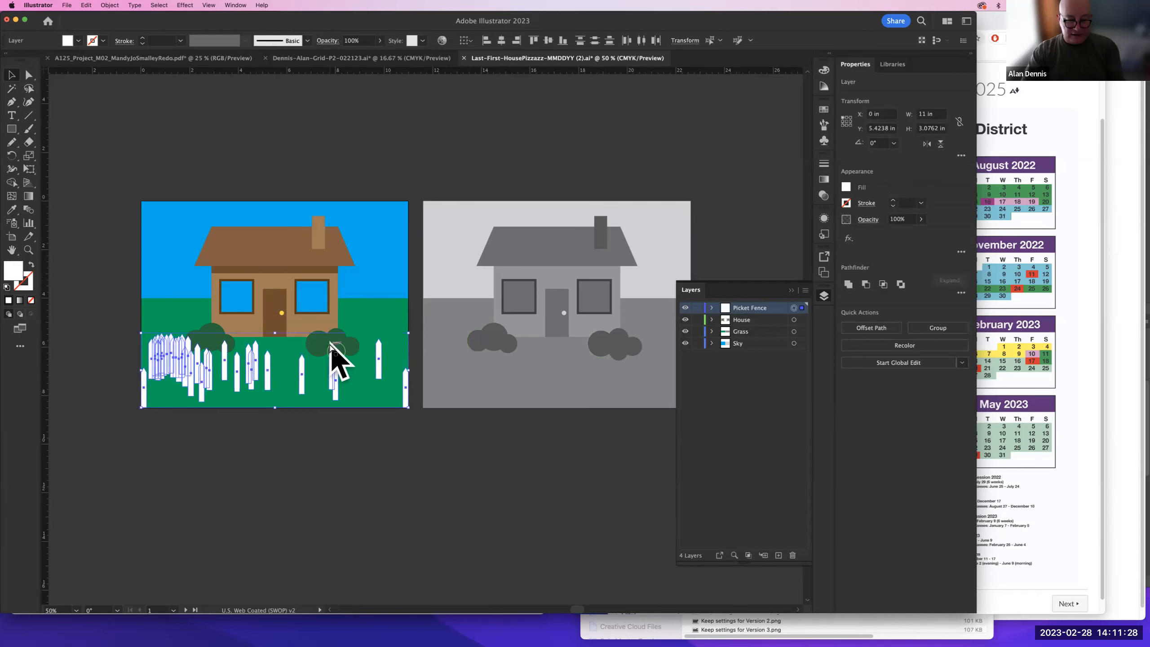
key("super+Tab")
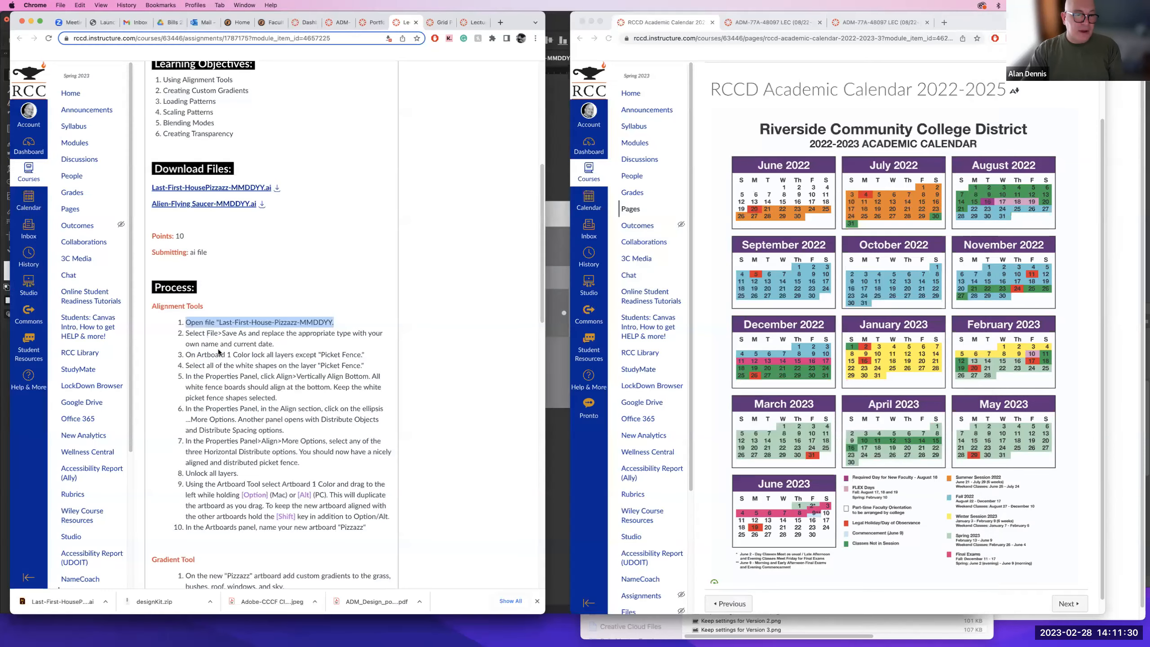
- Following step 3, lock the House, Grass and Sky layers, then highlight assignment step 5
left_click_drag(185, 356, 364, 357)
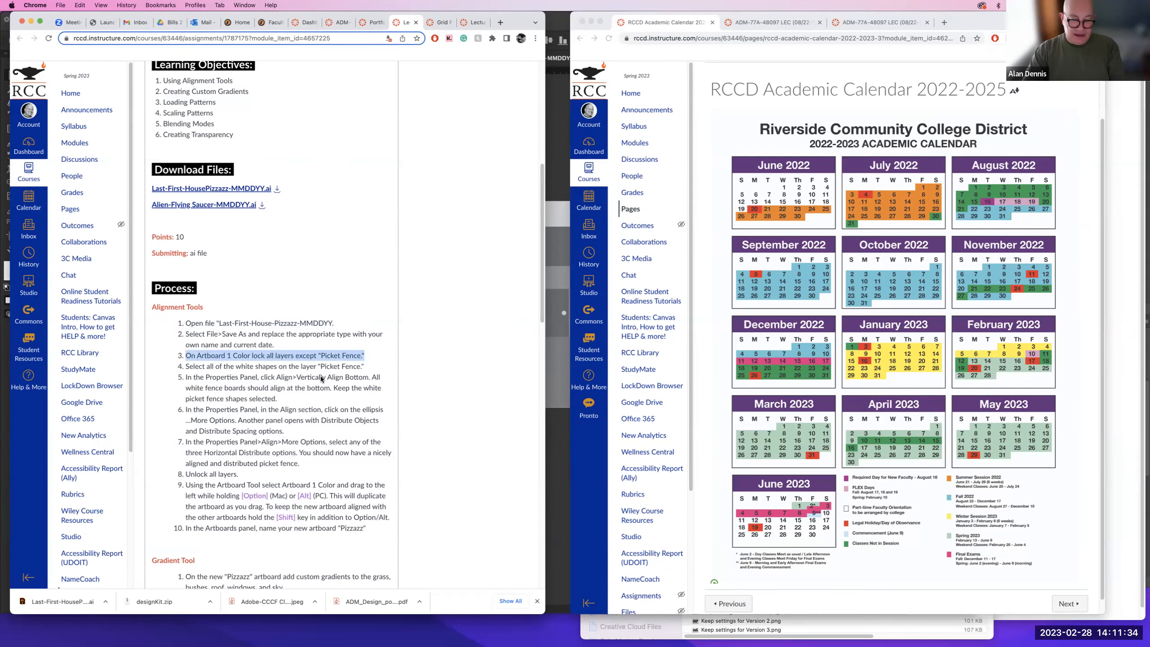
key("super+Tab")
left_click_drag(697, 319, 697, 343)
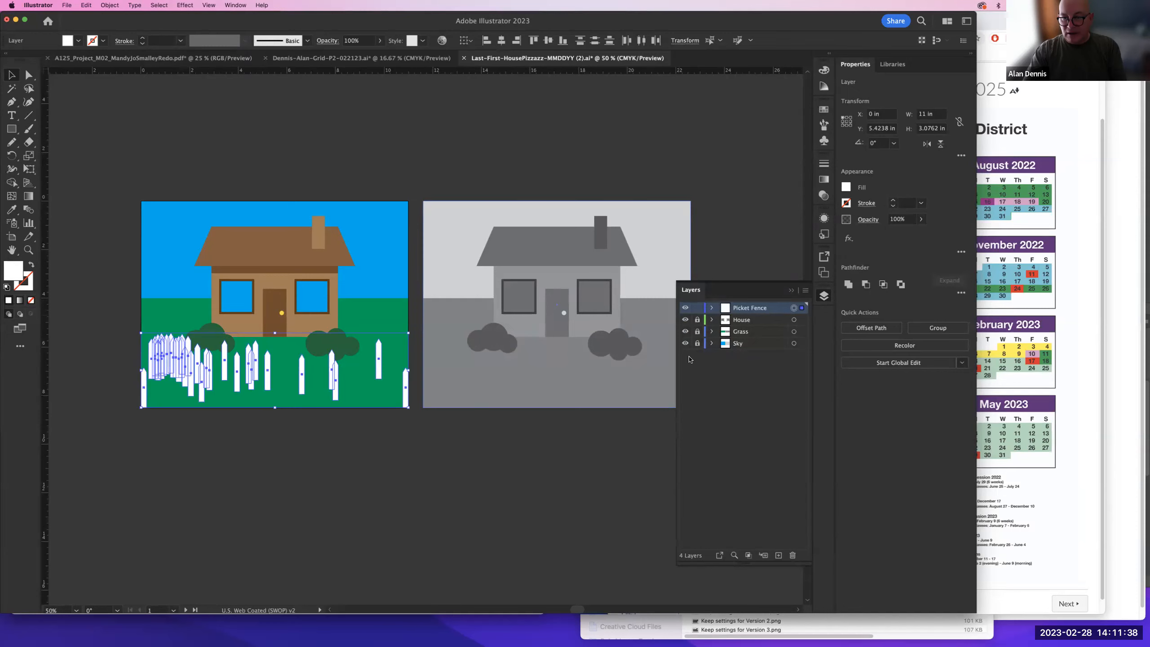
key("super+Tab")
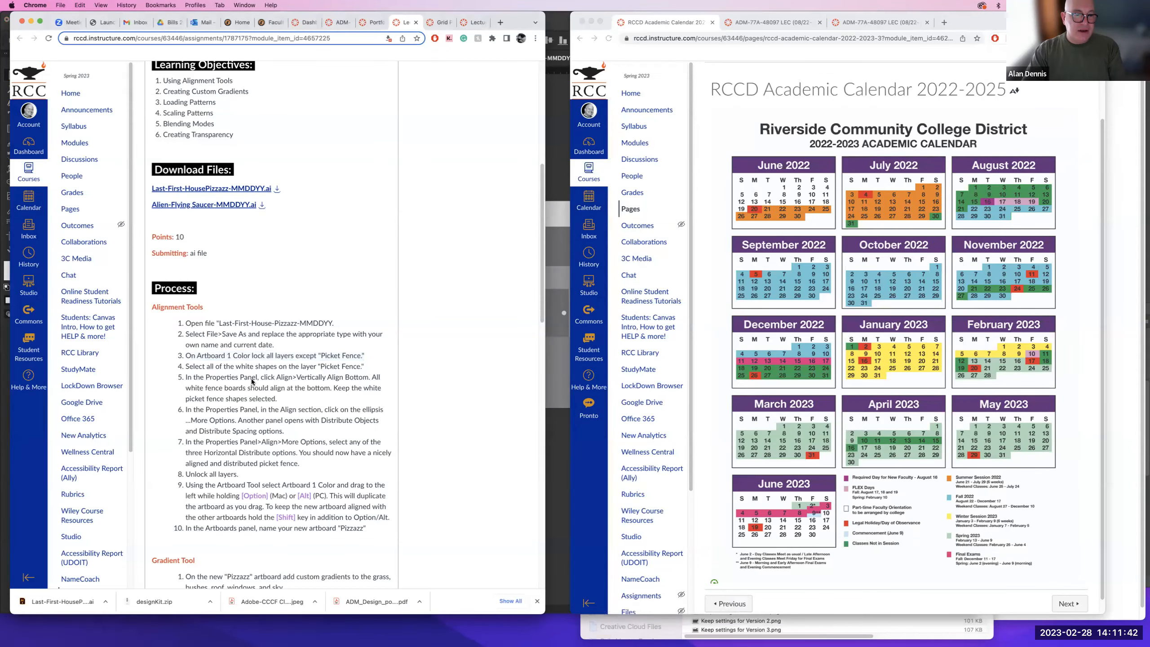
triple_click(251, 381)
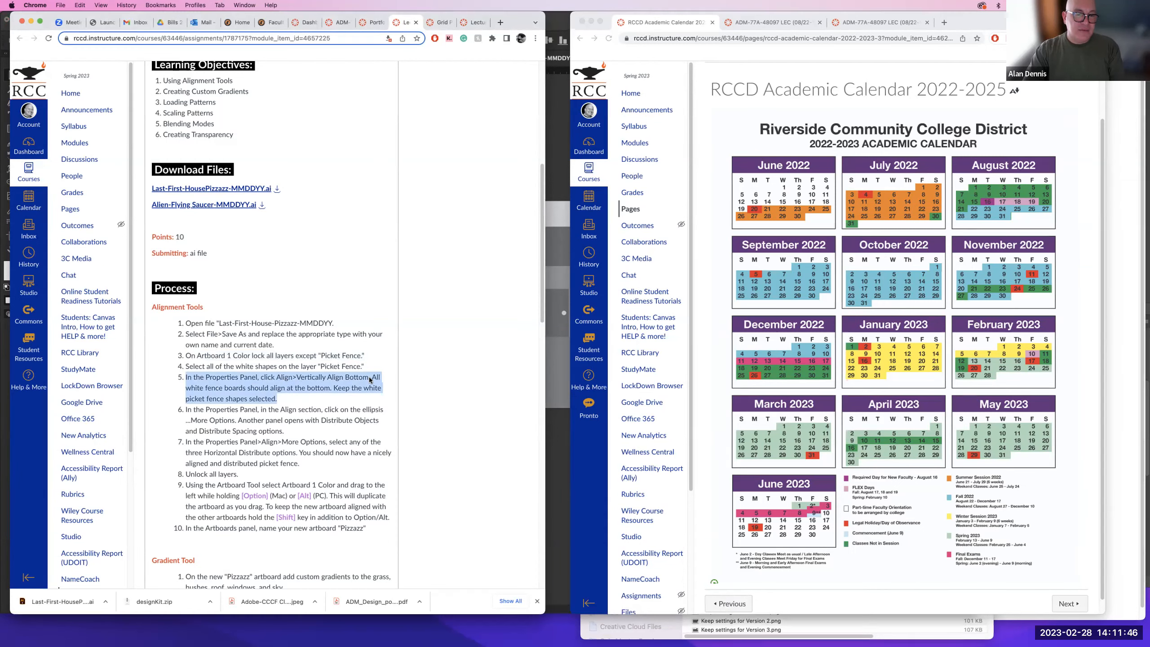
- Return to Illustrator and deselect everything on the house artboard
key("super+Tab")
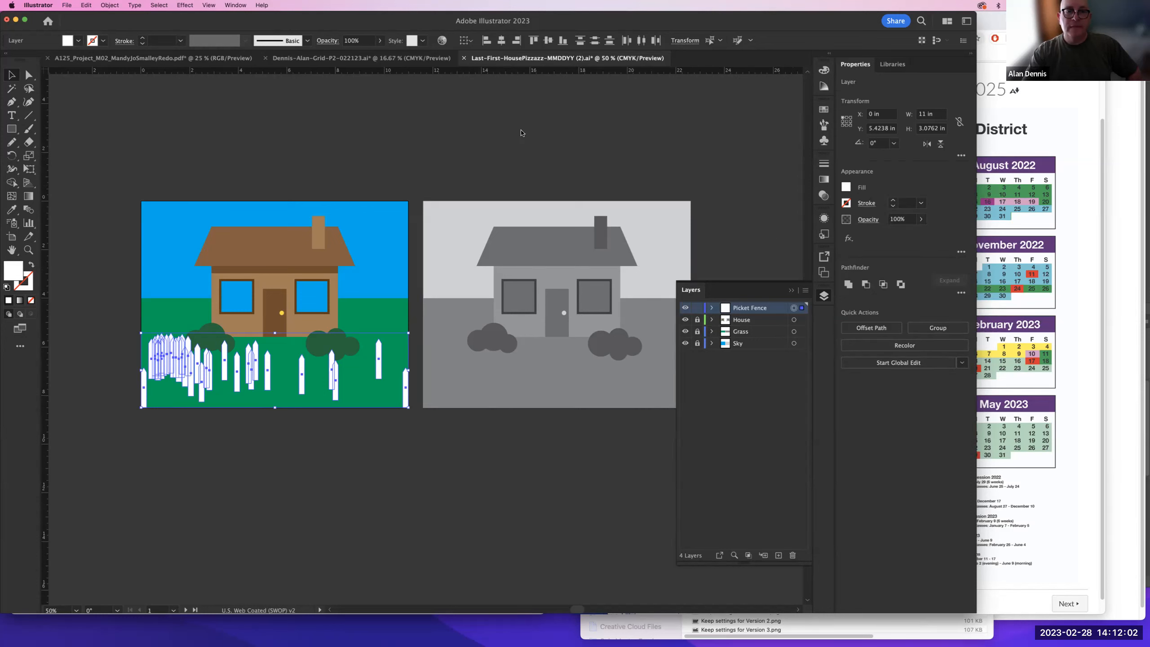
left_click(521, 133)
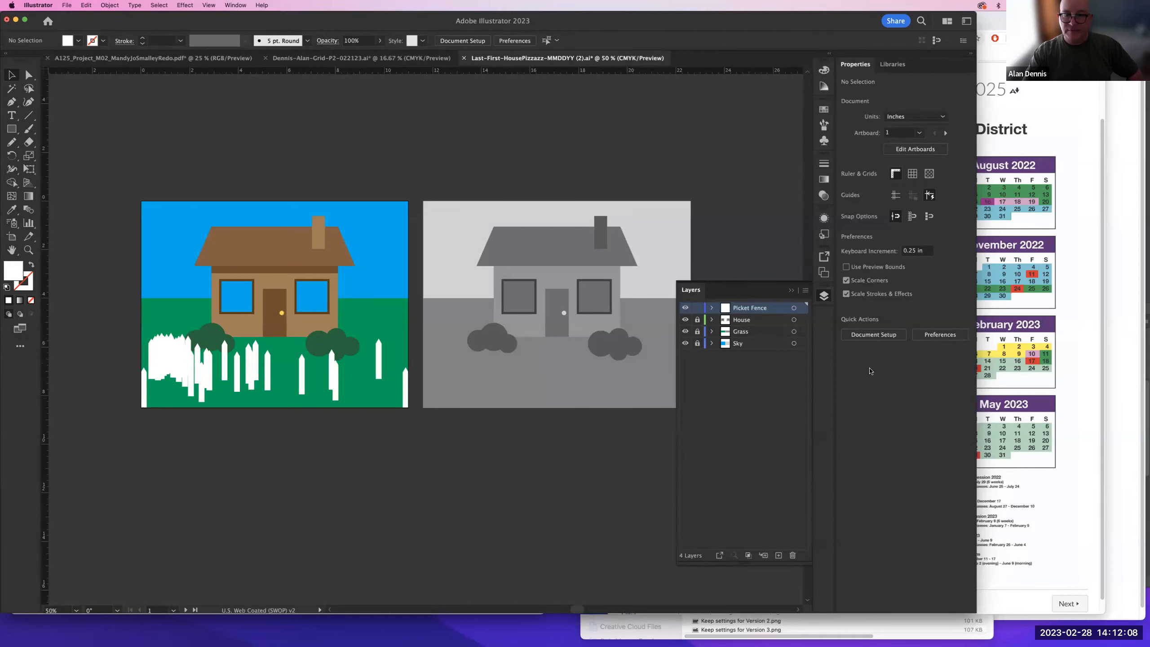
- Select the Picket Fence layer's objects and reset the workspace to Essentials
left_click(794, 309)
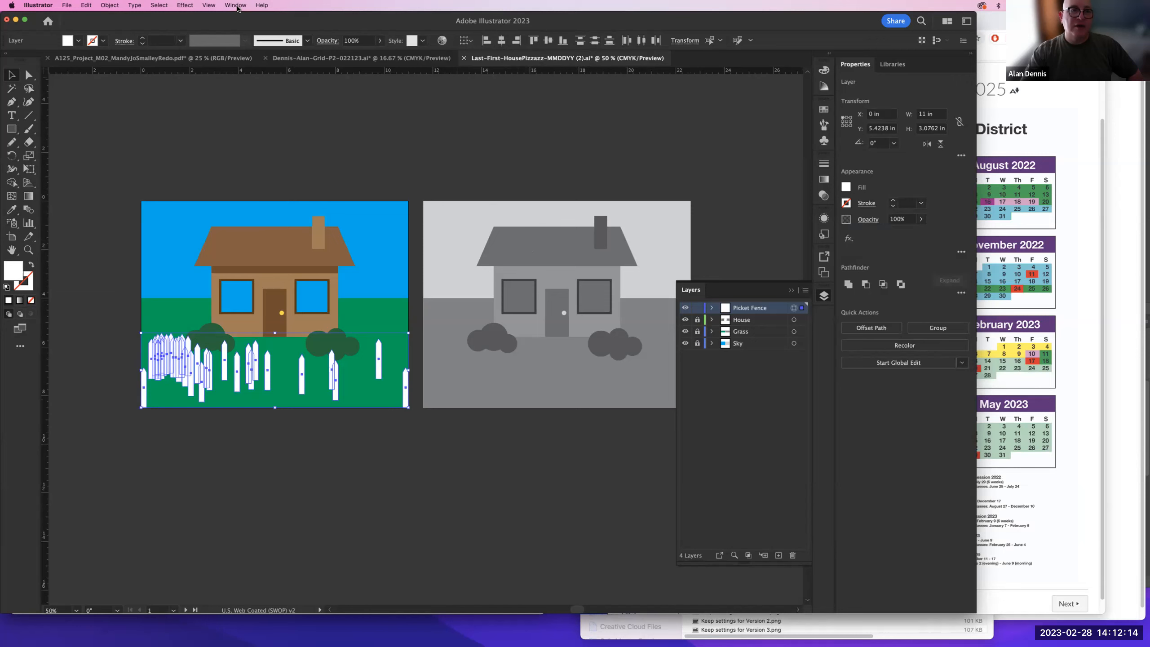
left_click(235, 5)
mouse_move(244, 55)
left_click(516, 66)
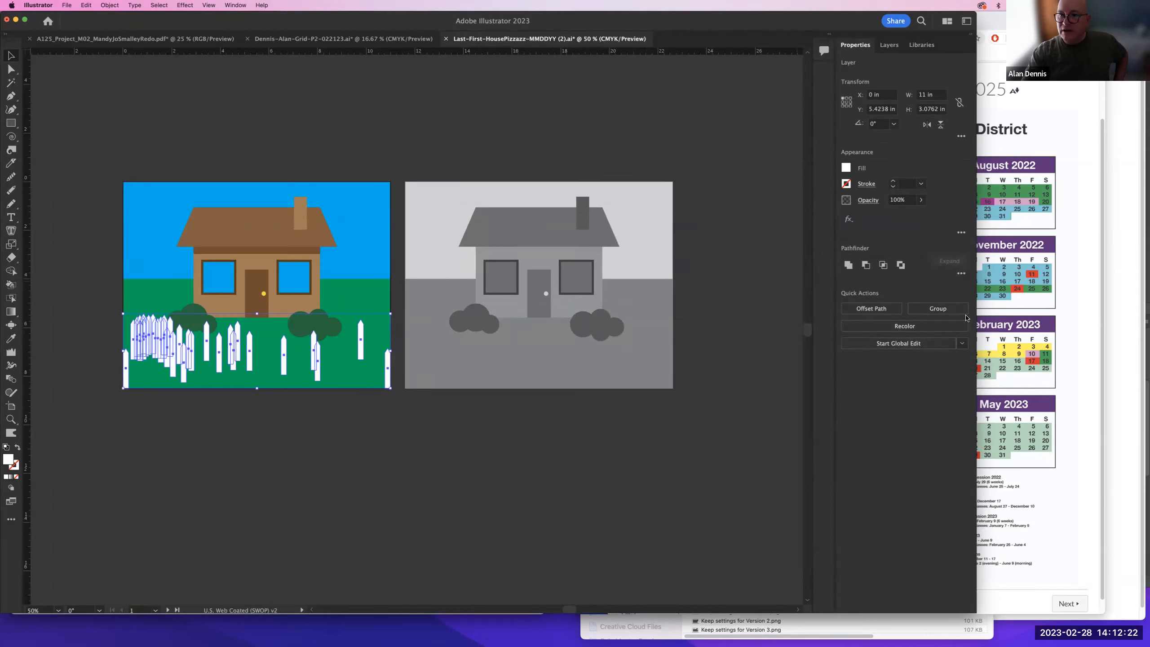
- Nudge the fence group slightly, and open then close its Appearance settings
key("super+z")
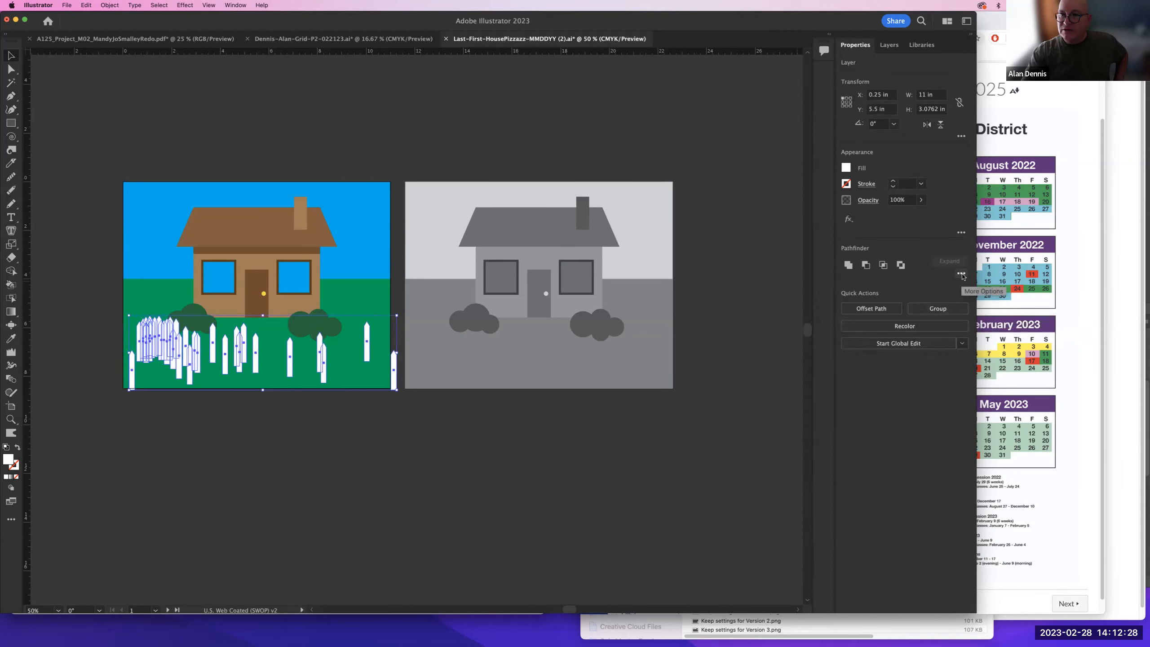
left_click(962, 232)
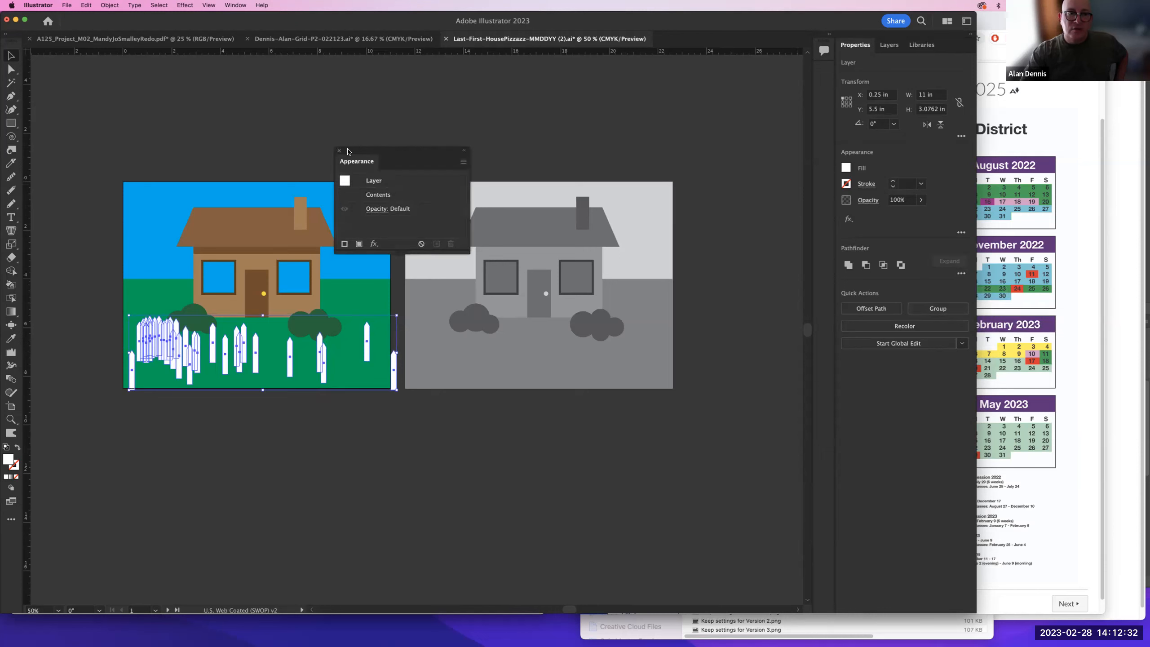
left_click(339, 151)
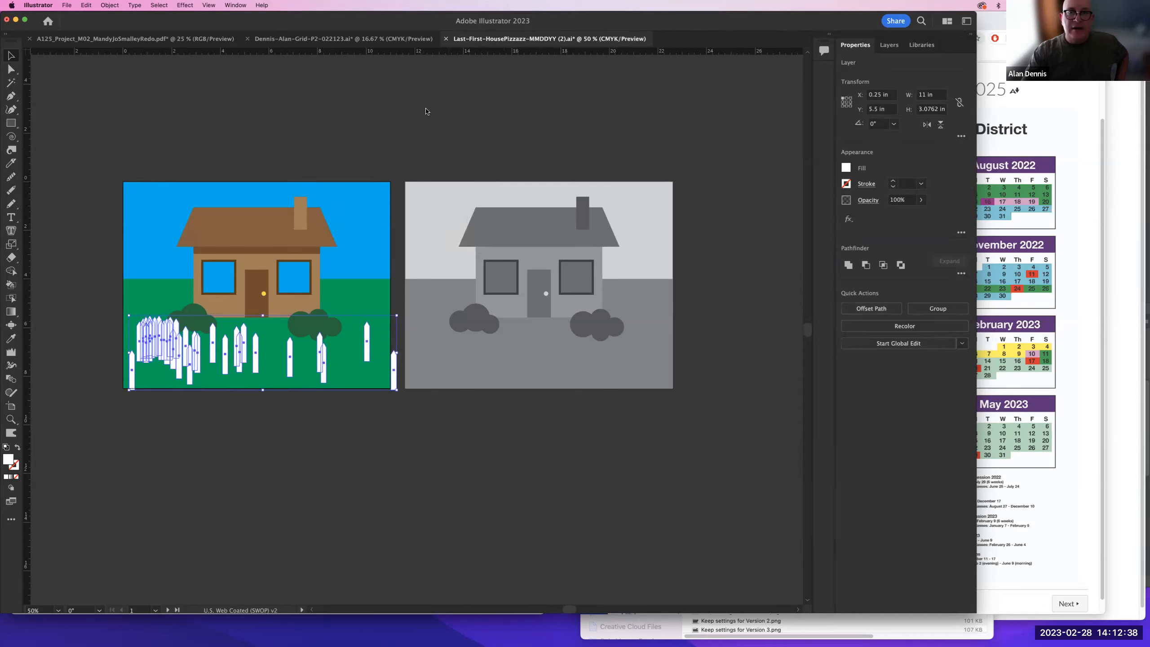
left_click(237, 5)
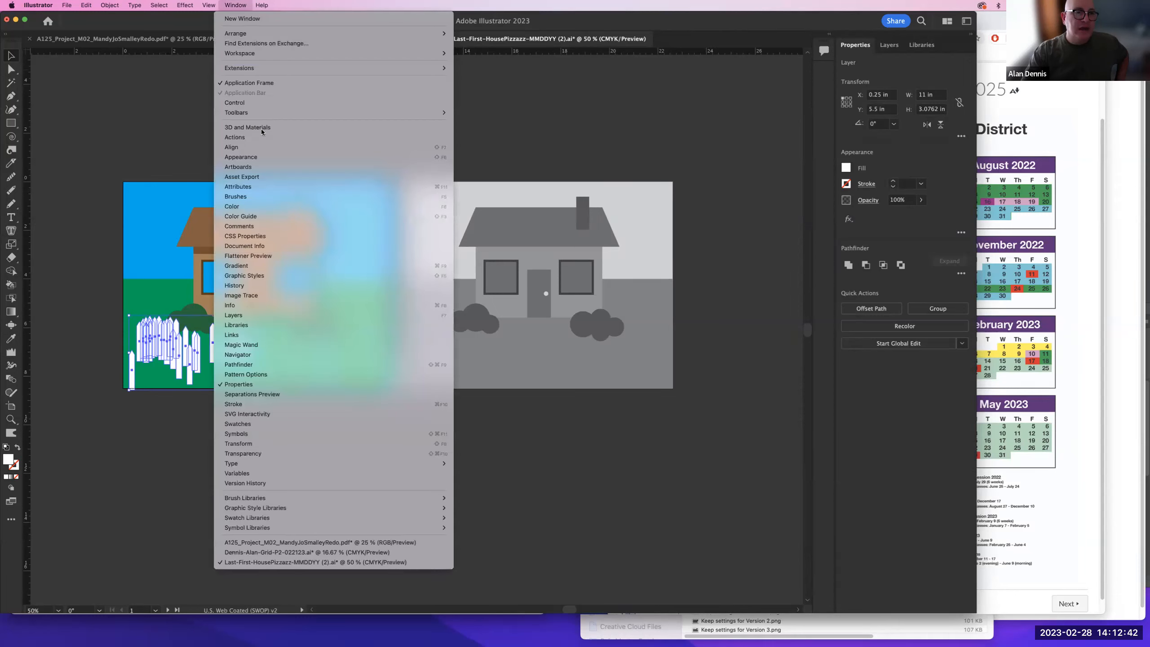
- Open the Align panel, place it beside the artboard, and try selecting a single picket
left_click(267, 148)
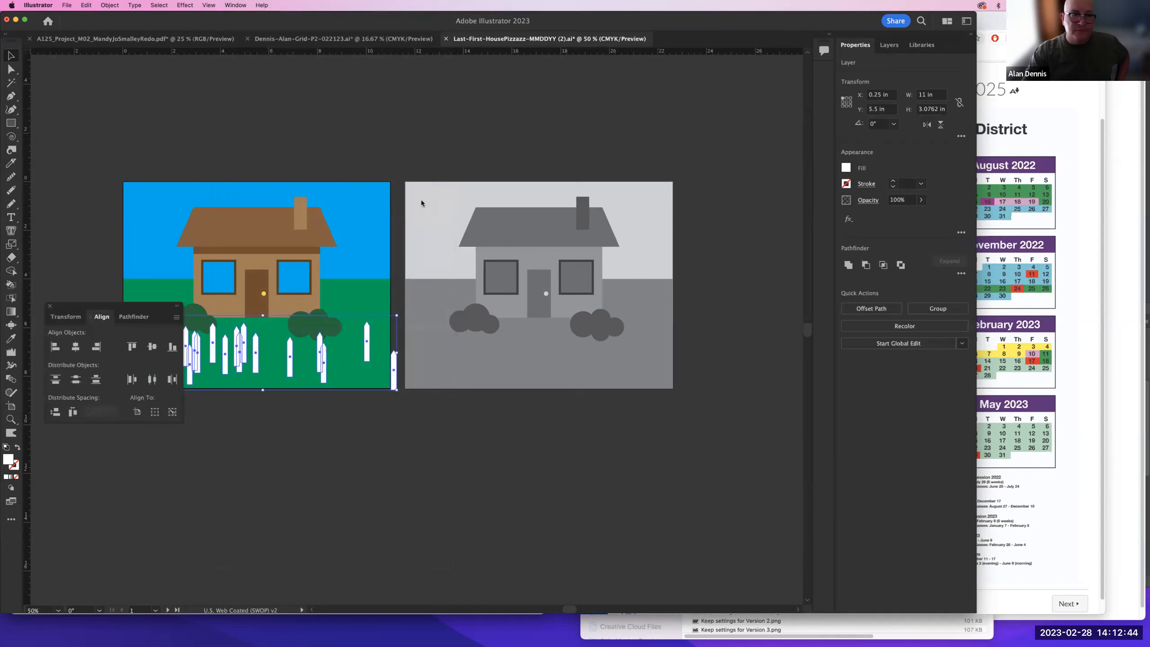
left_click_drag(106, 309, 726, 274)
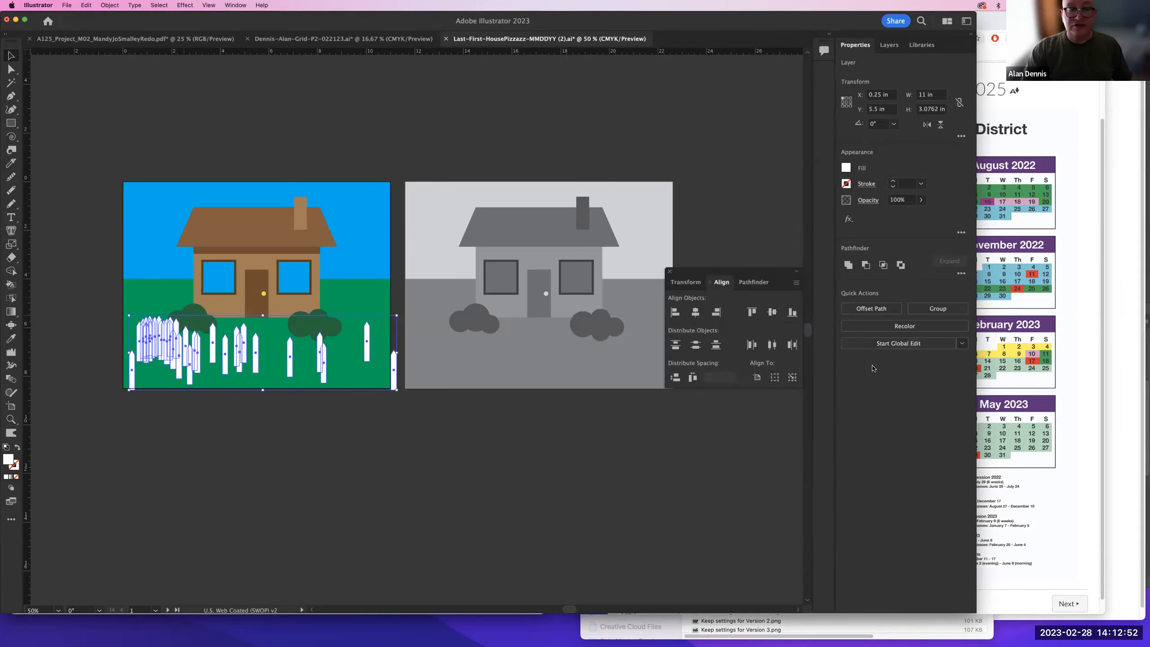
left_click(340, 398)
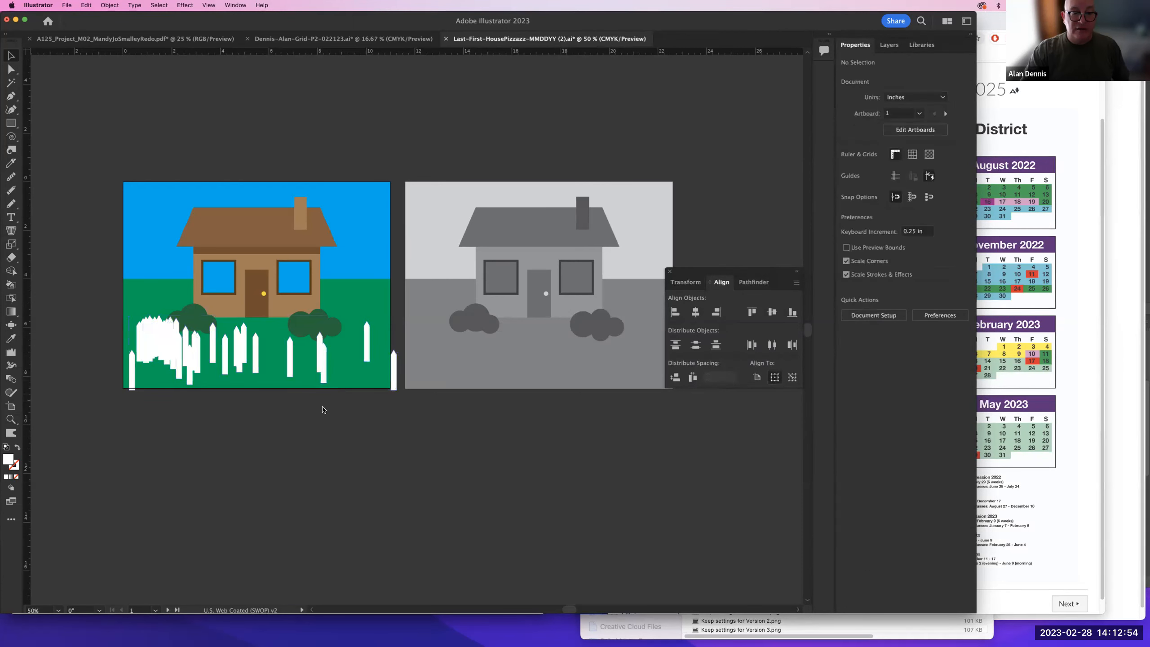
left_click(320, 361)
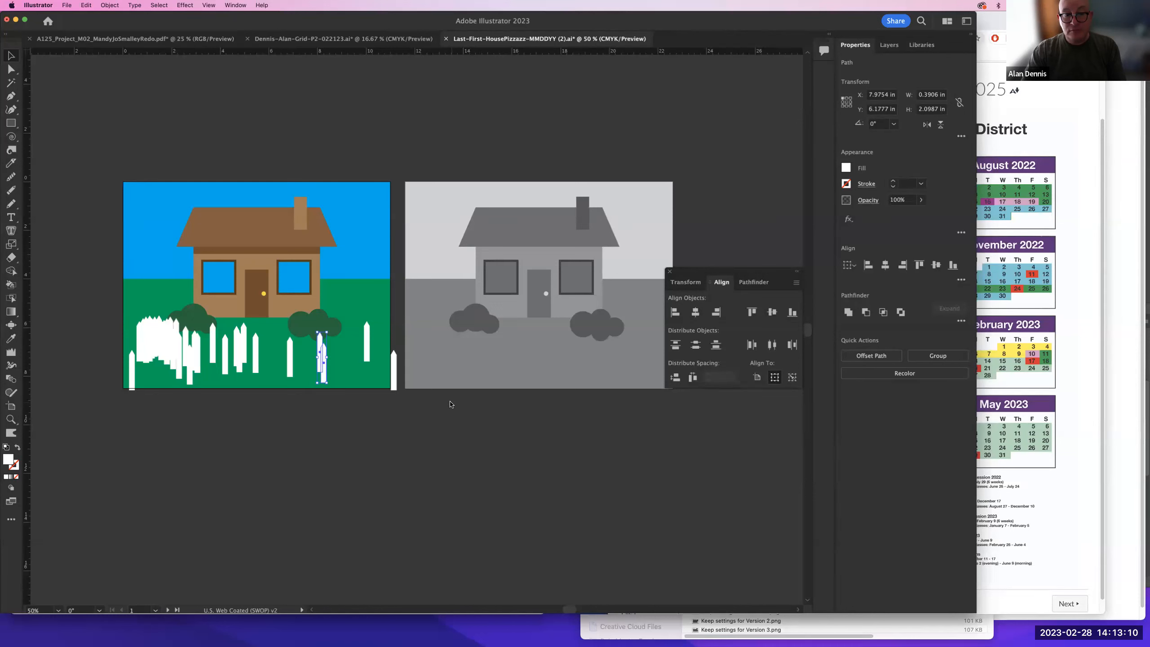
left_click(450, 426)
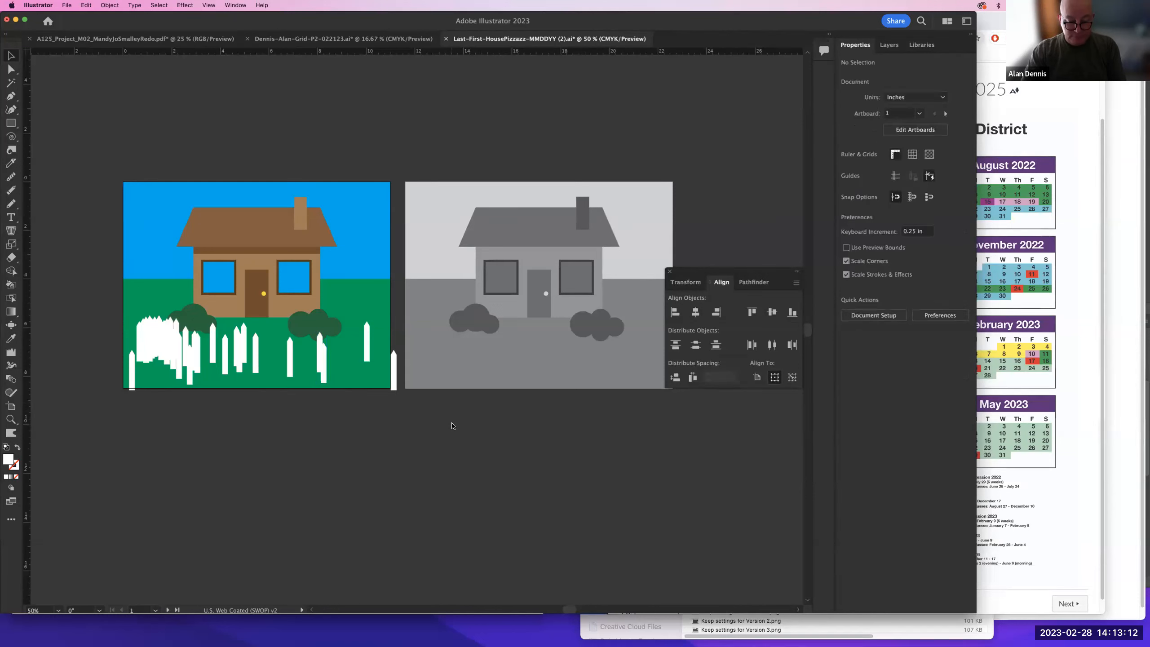
- Show the Layers panel and target all objects on the Picket Fence layer
key("super+z")
key("super+z")
key("super+z")
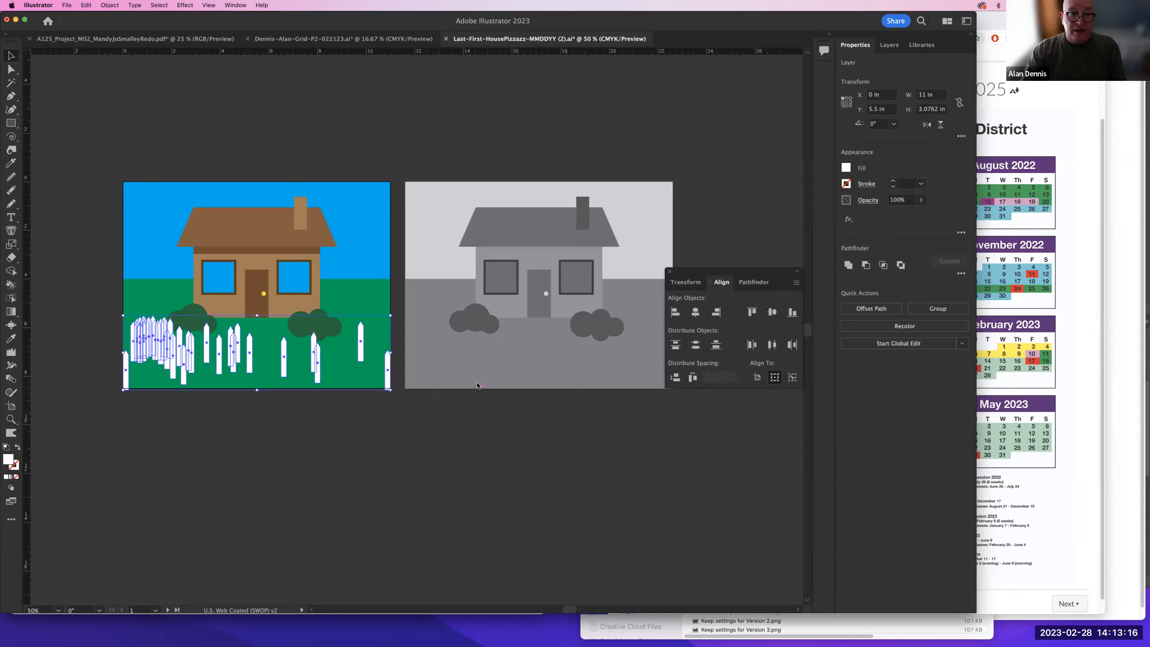
left_click(420, 429)
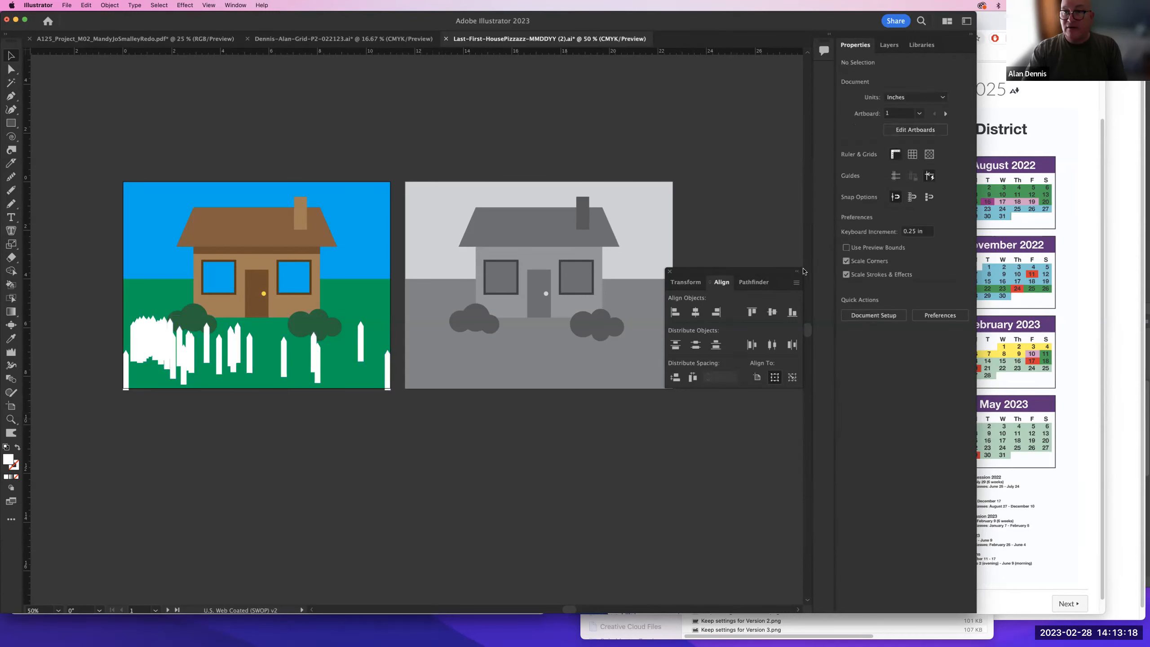
left_click(889, 44)
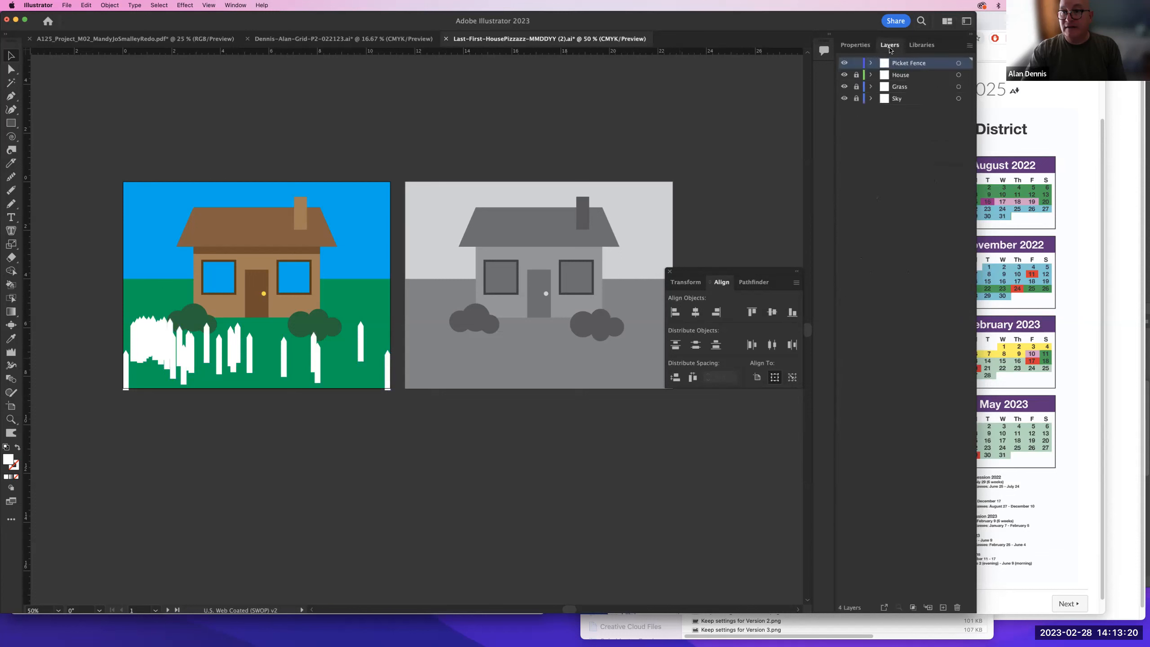
left_click(958, 63)
- Bottom-align the selected pickets in the Align panel, after undoing a trial Align Left
left_click(858, 46)
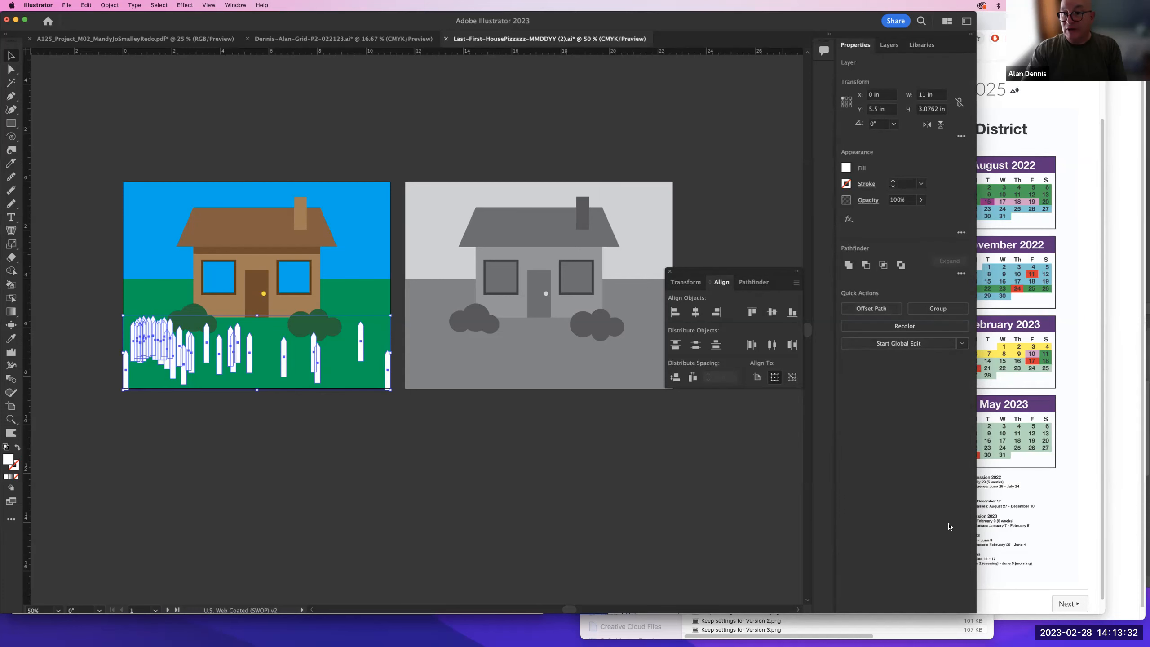
left_click_drag(1042, 633, 933, 607)
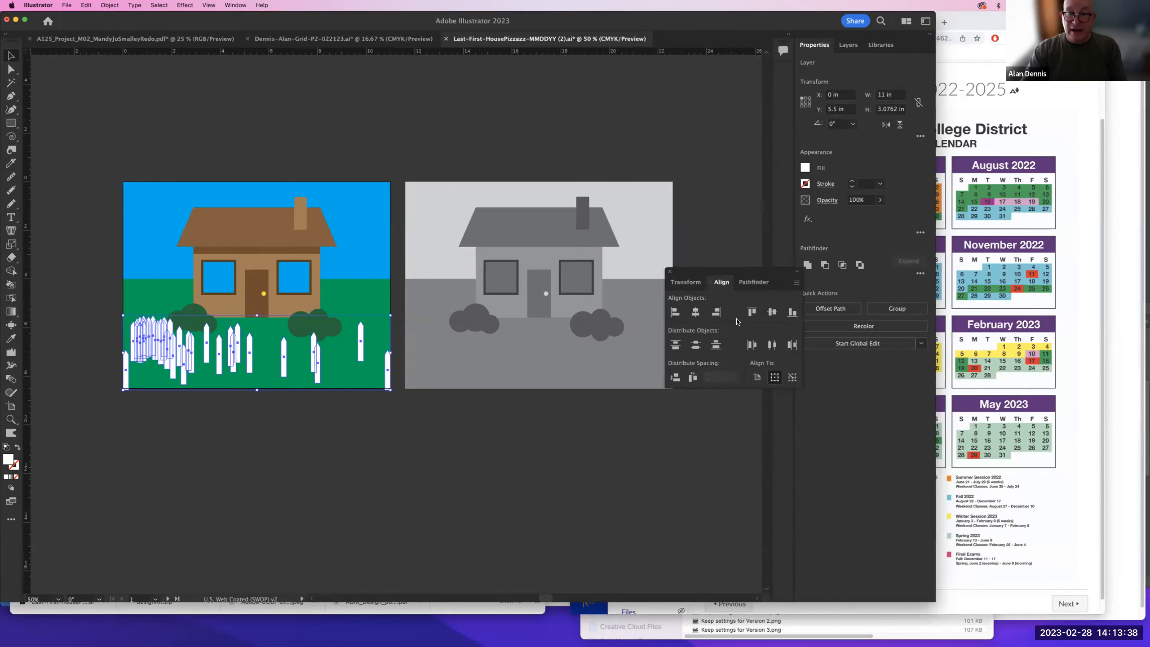
left_click(674, 312)
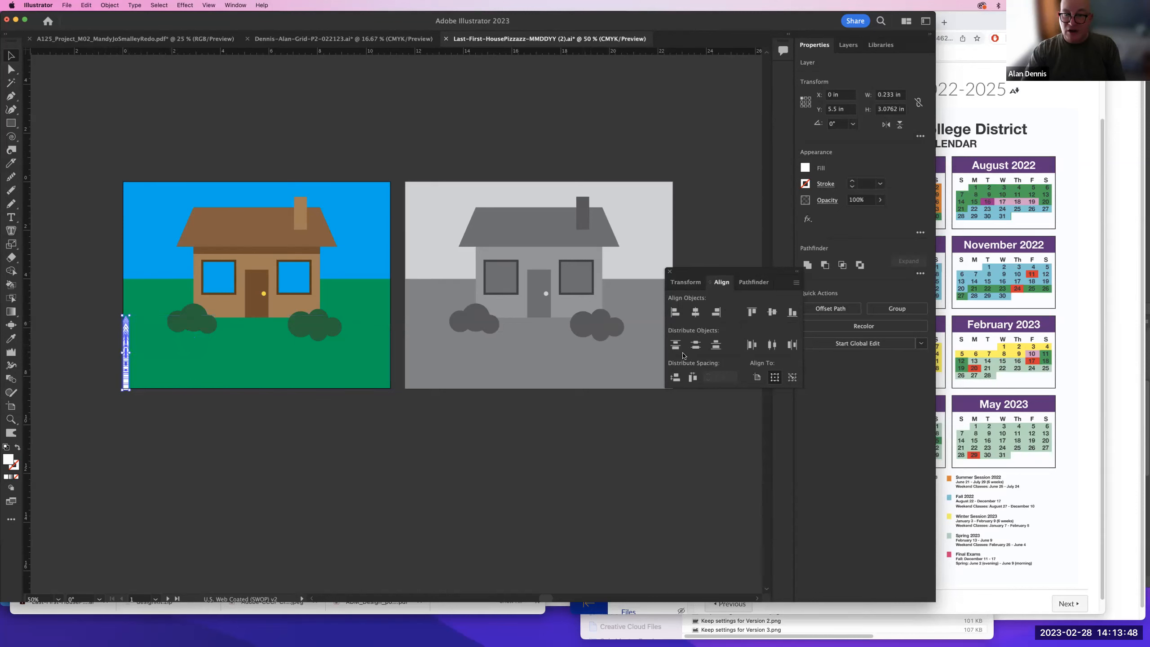
key("super+z")
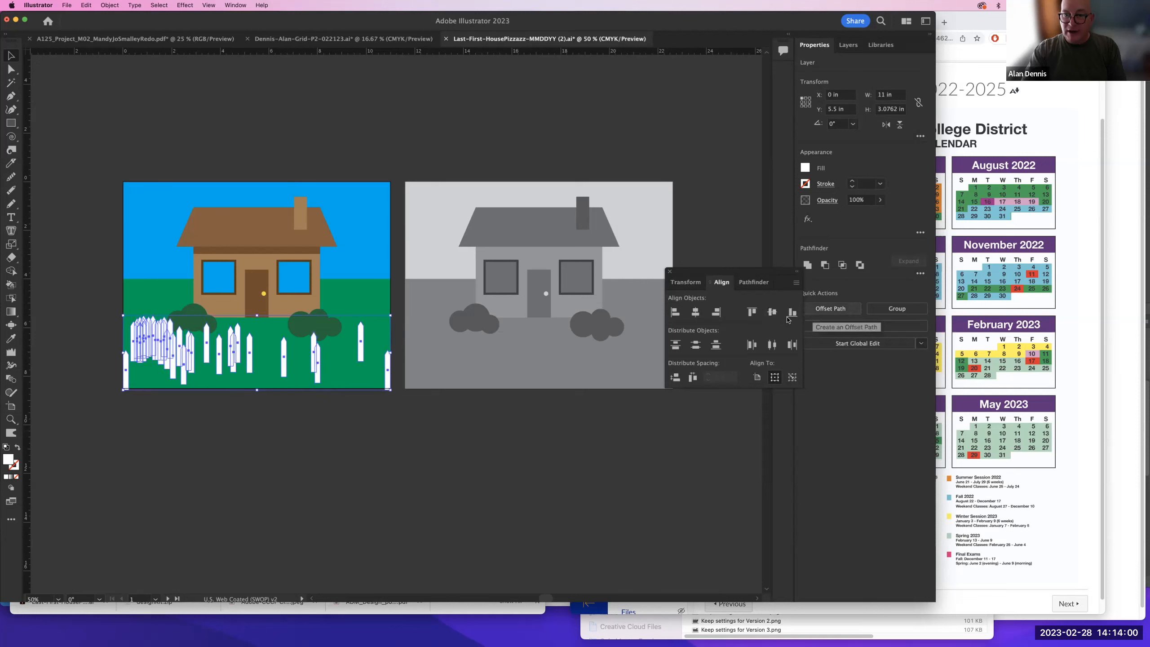
left_click(792, 313)
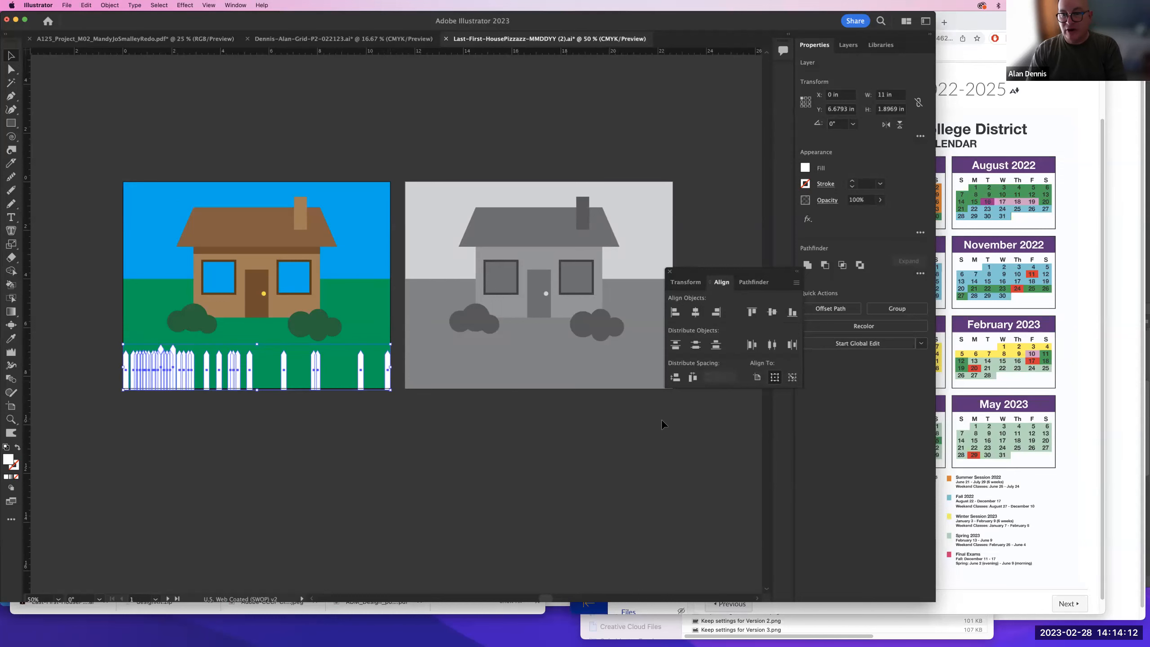
- Try top and center vertical alignment, ending with the pickets bottom-aligned
scroll(662, 420, "right", 2)
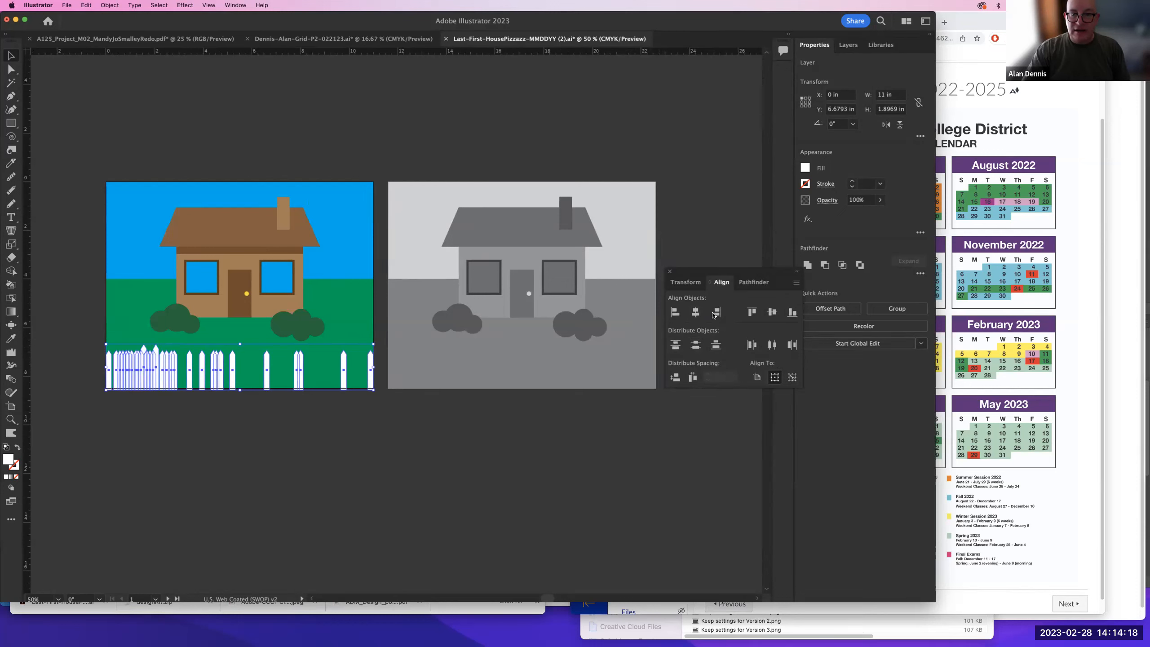
left_click(750, 313)
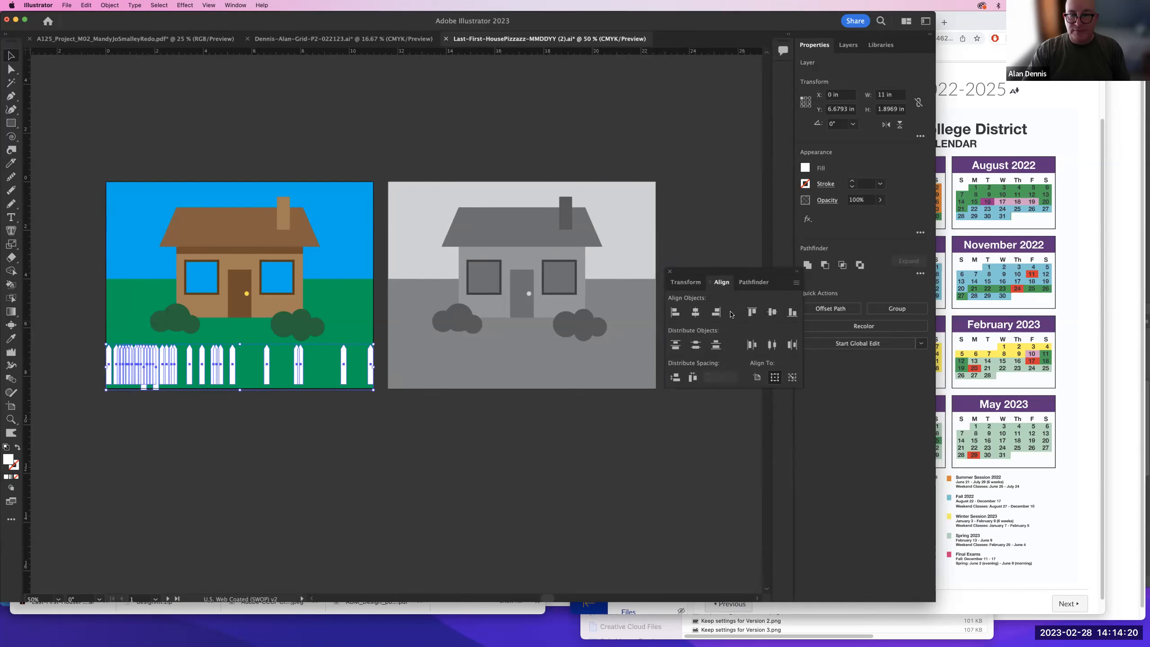
left_click(770, 312)
left_click(751, 312)
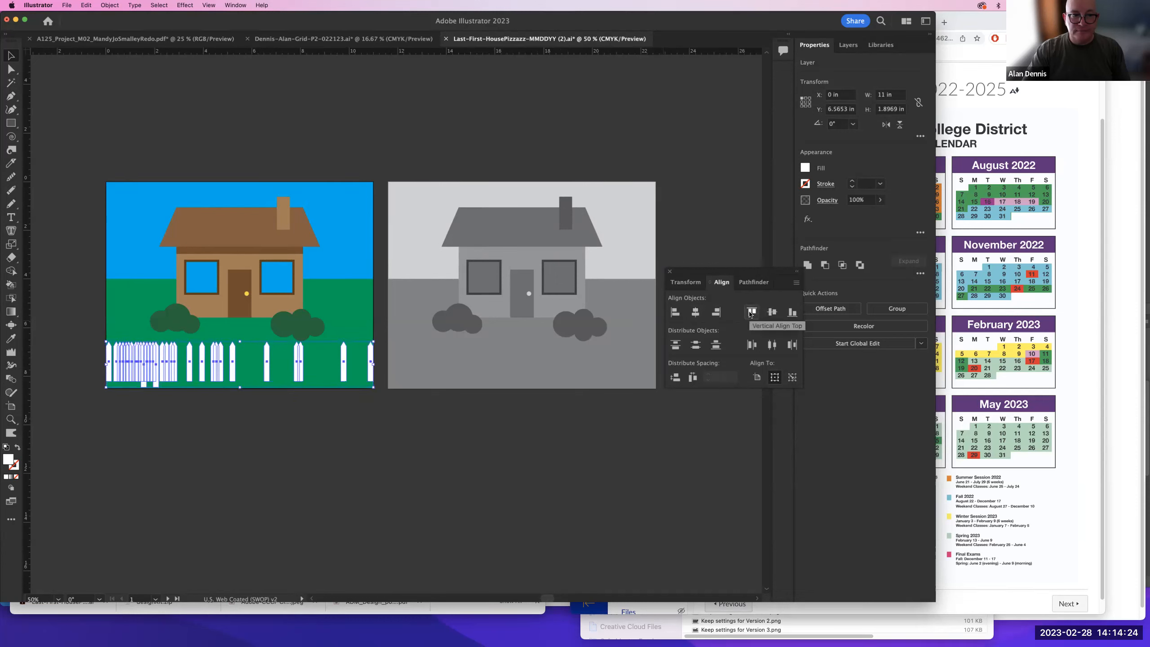
left_click(791, 312)
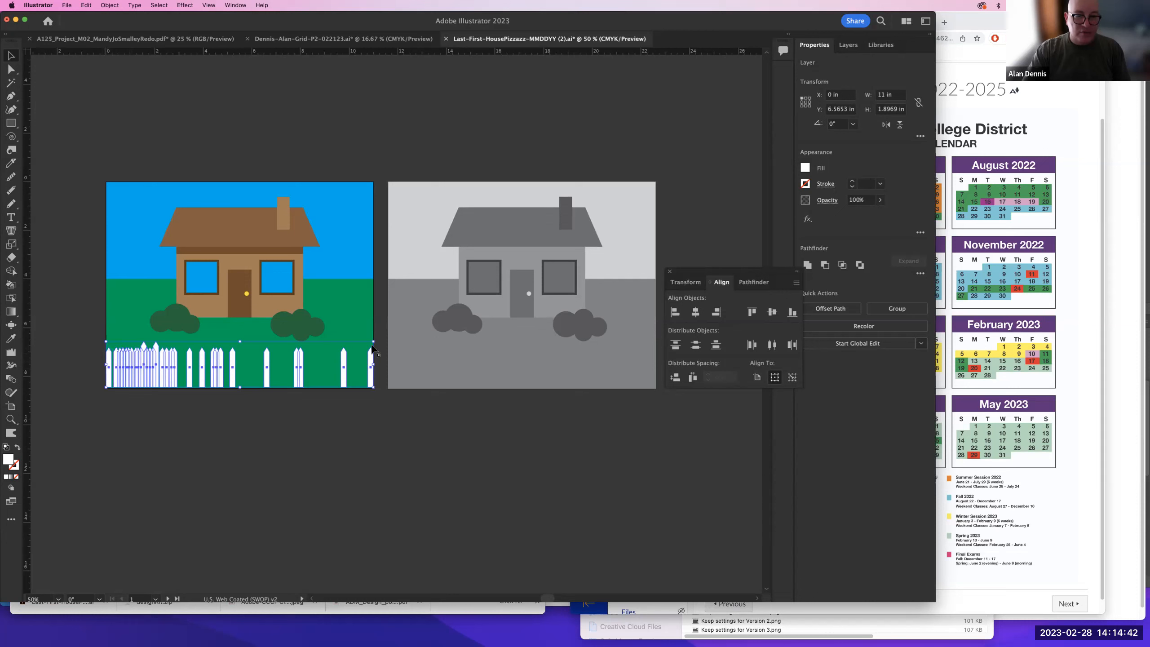
- Distribute the pickets evenly by horizontal center and close the Align panel
left_click(772, 345)
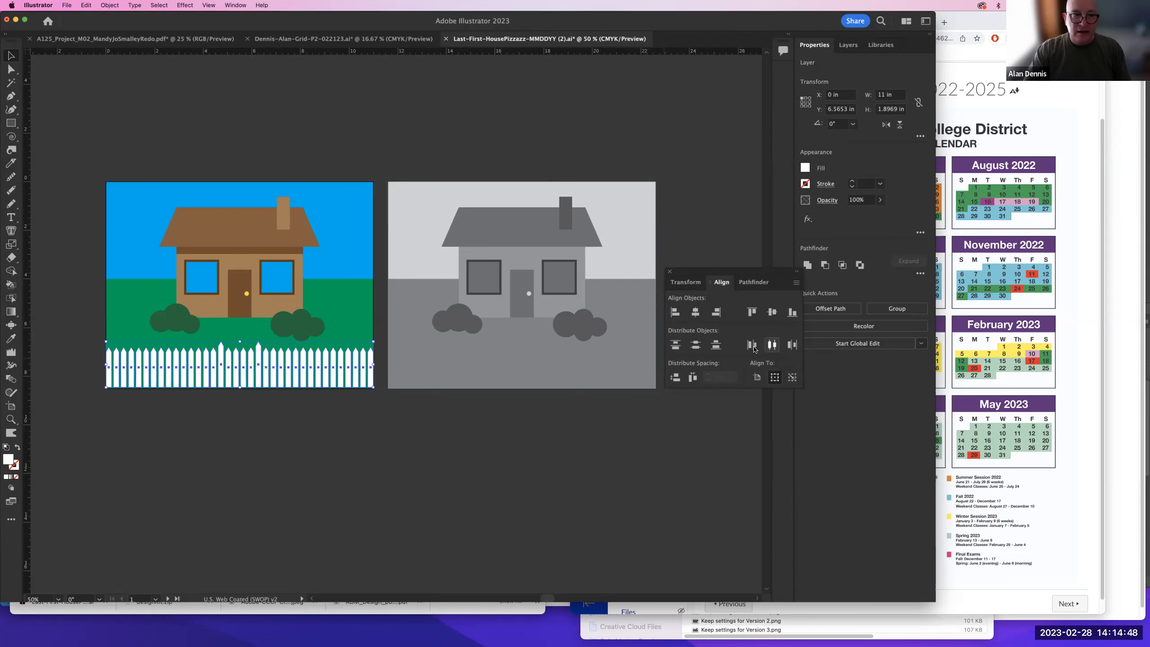
left_click(259, 421)
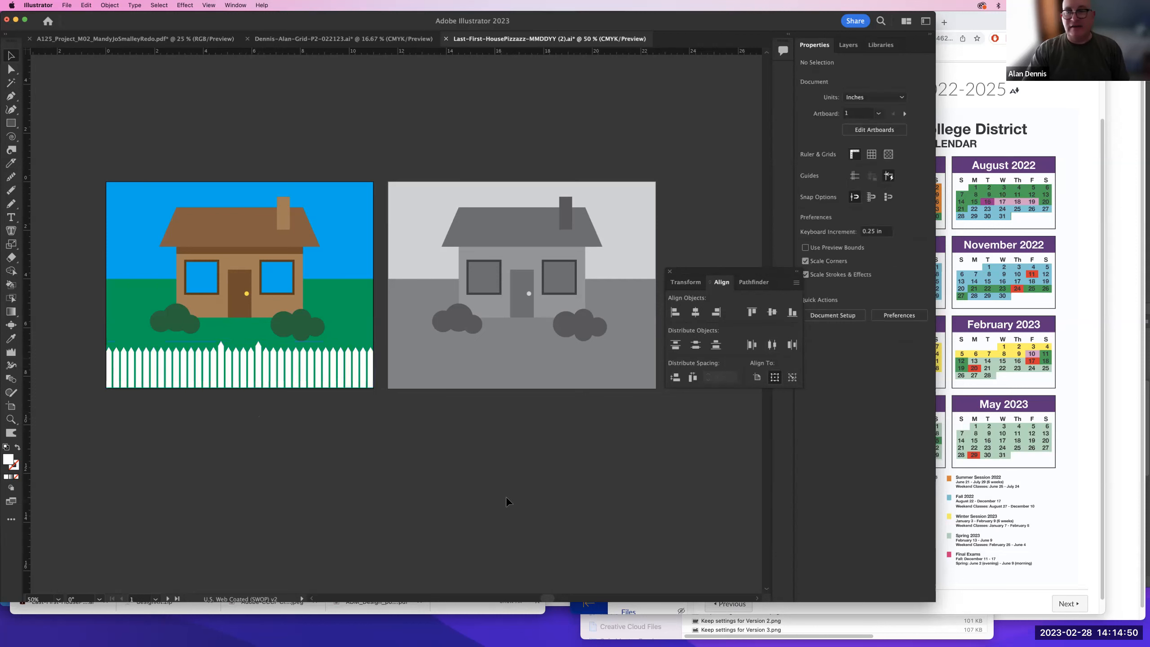
left_click(669, 272)
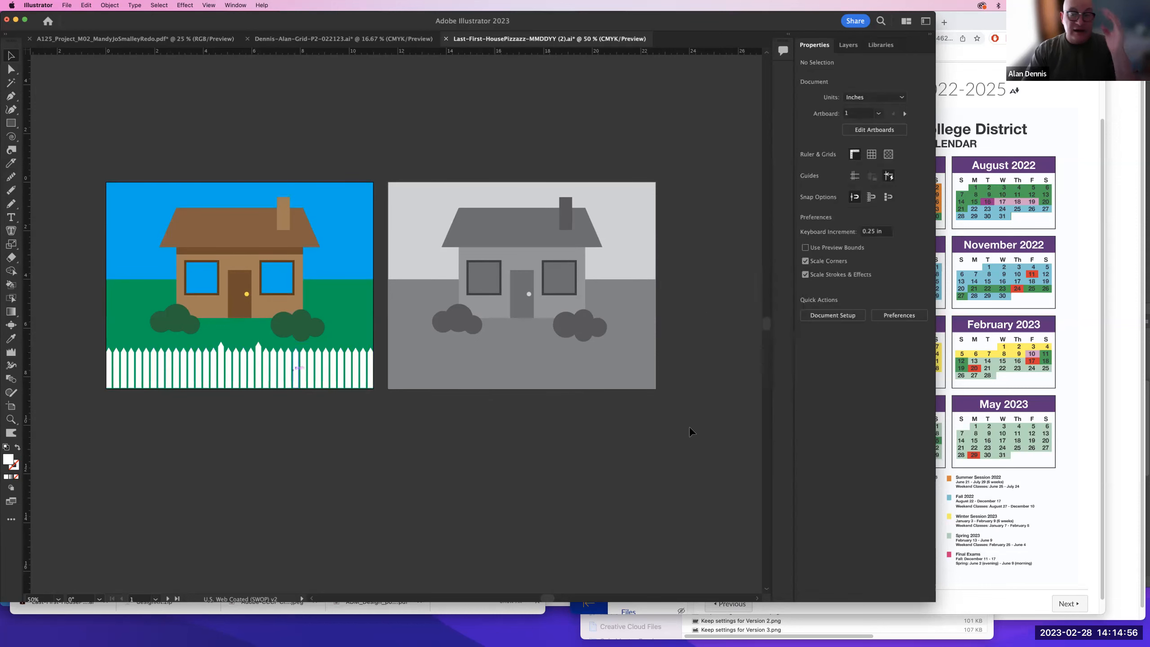
- Show the Layers panel and switch to the assignment page in the browser
left_click(848, 46)
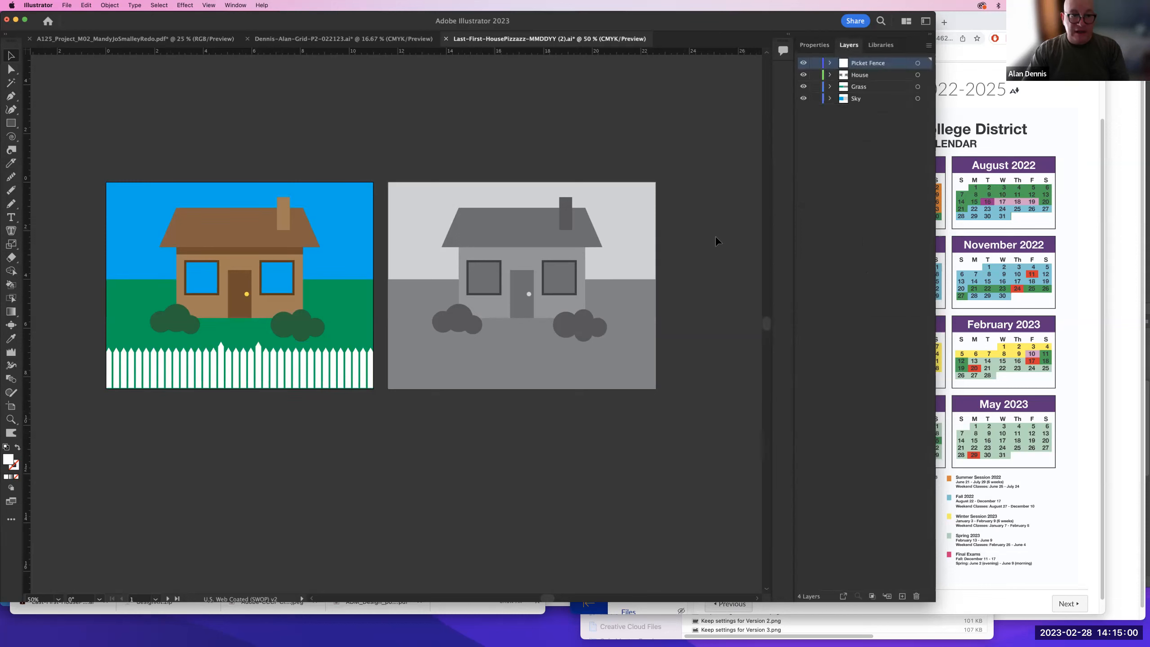
key("super+Tab")
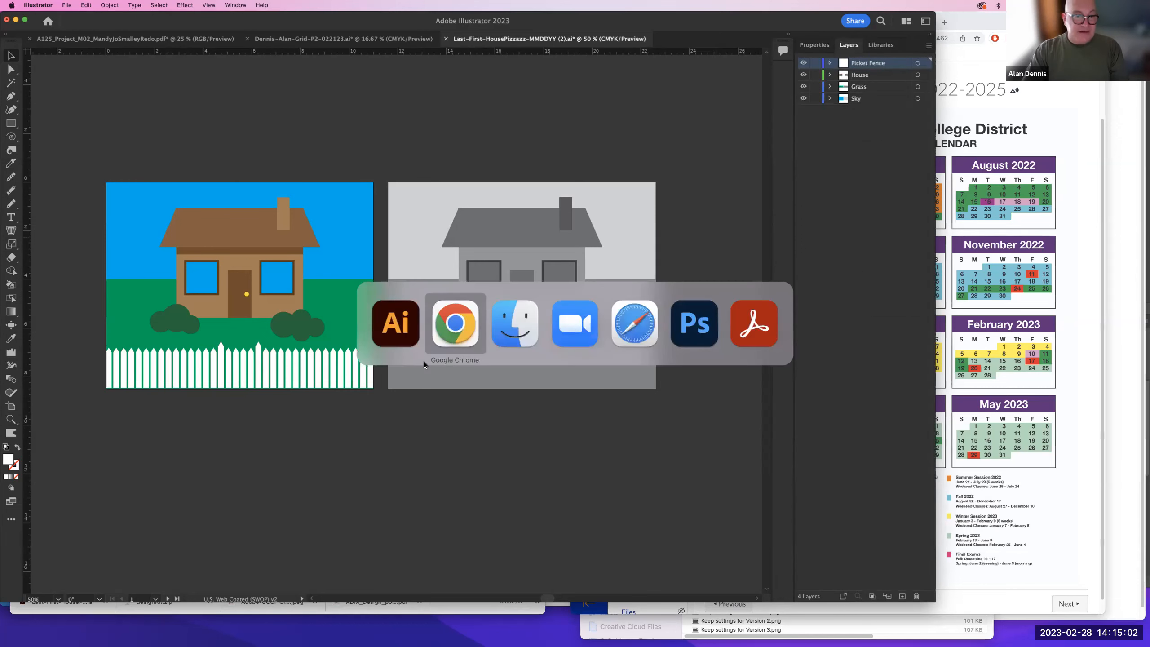
scroll(268, 359, "down", 2)
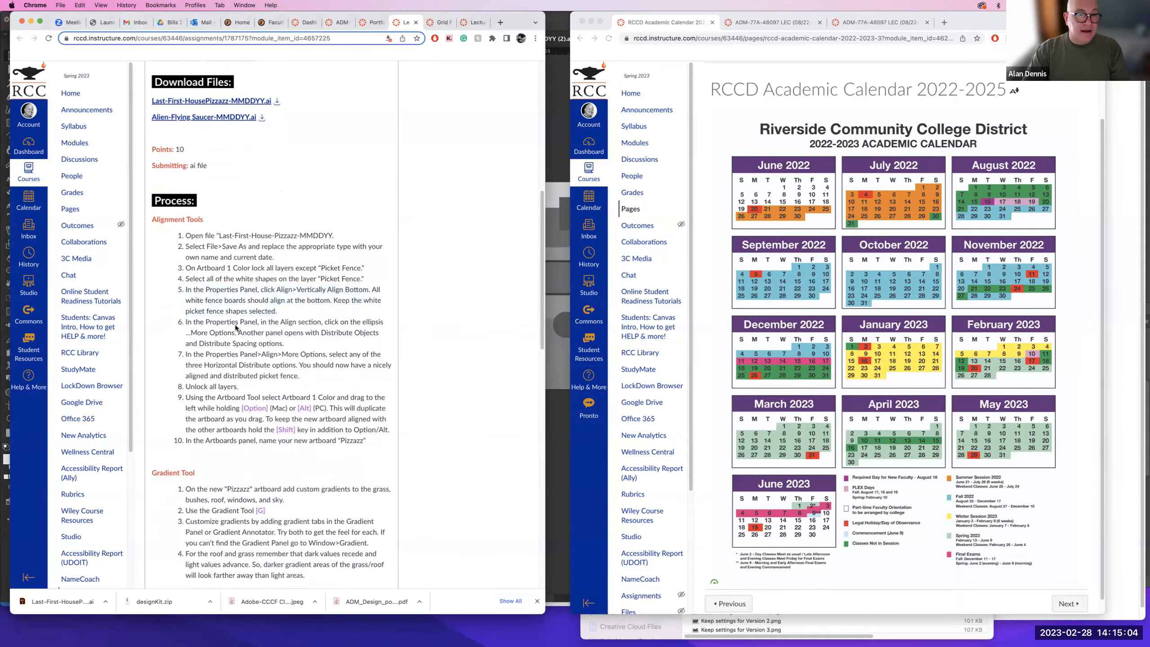
- Highlight assignment steps 6, 7 and 9 on distributing and duplicating, then return to Illustrator
triple_click(235, 326)
scroll(247, 293, "down", 3)
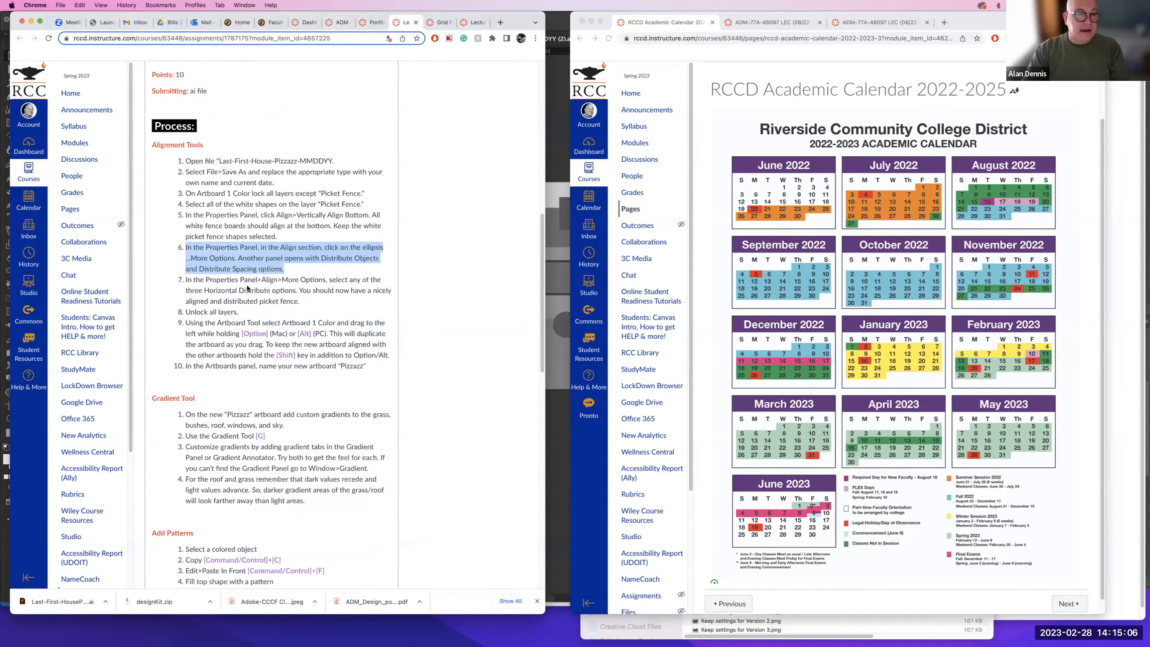
triple_click(247, 288)
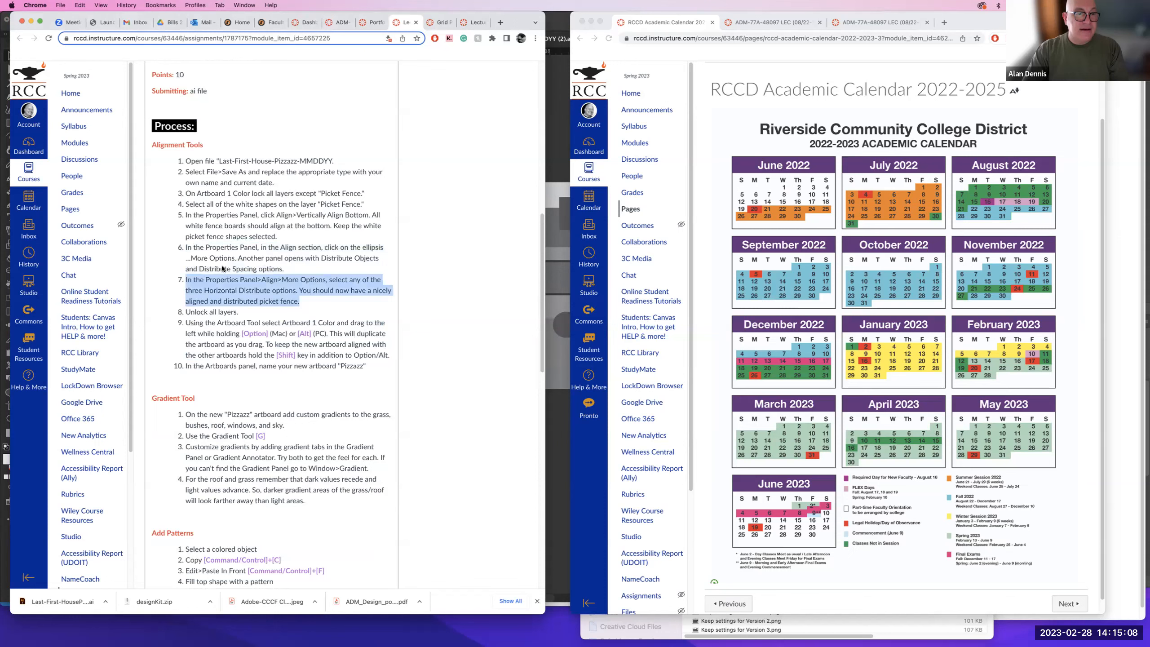
scroll(219, 267, "down", 2)
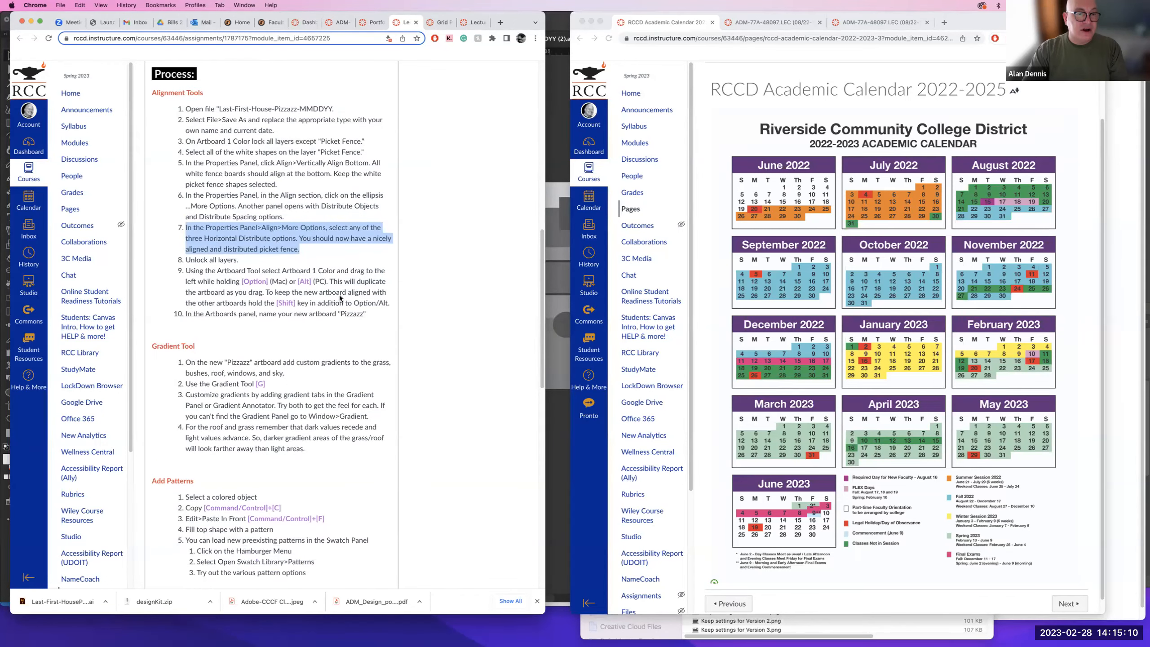
scroll(339, 299, "down", 1)
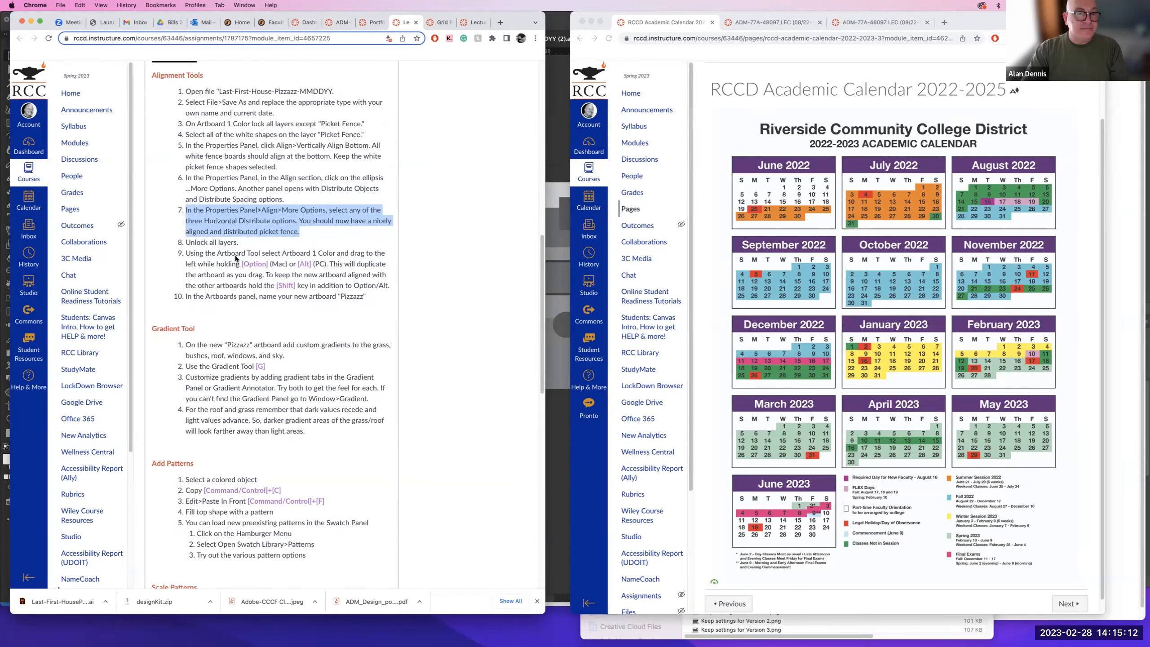
left_click_drag(192, 256, 302, 299)
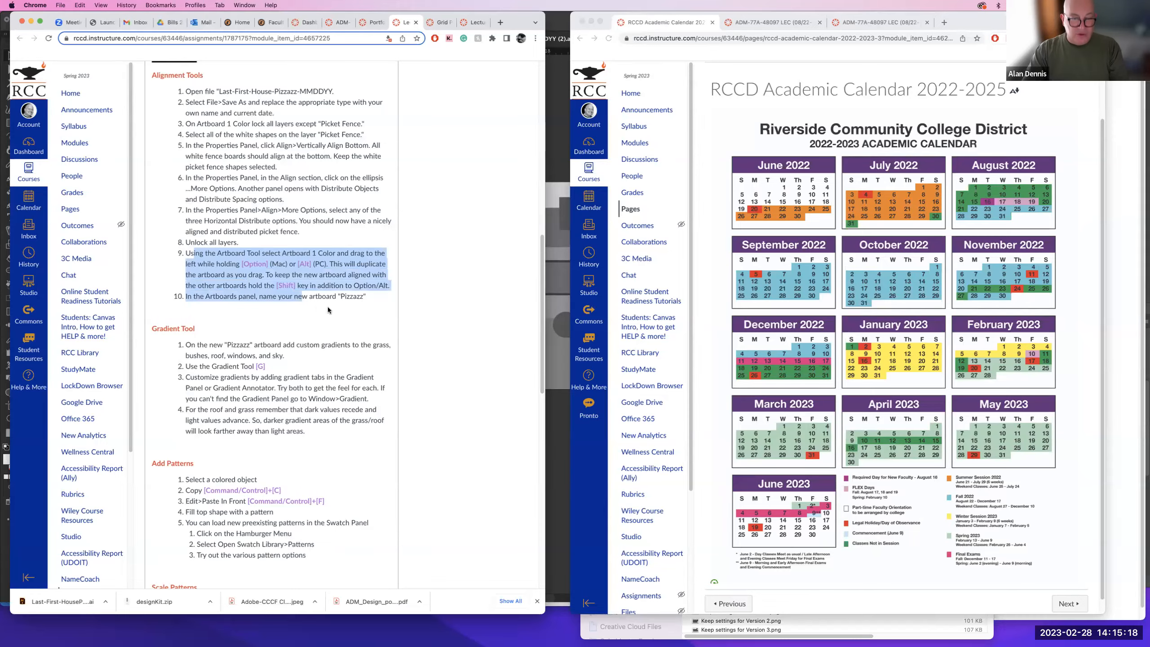
key("super+Tab")
scroll(365, 339, "left", 10)
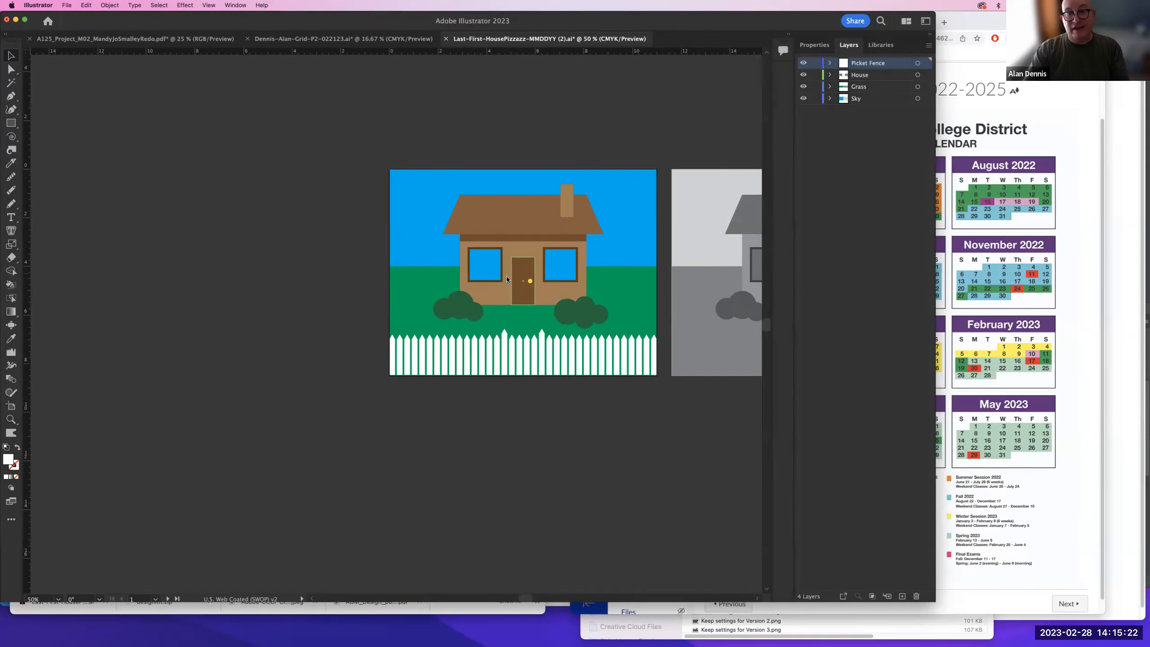
- Zoom out, enter artboard editing, and unlock all artwork with Object > Unlock All
scroll(453, 317, "right", 6)
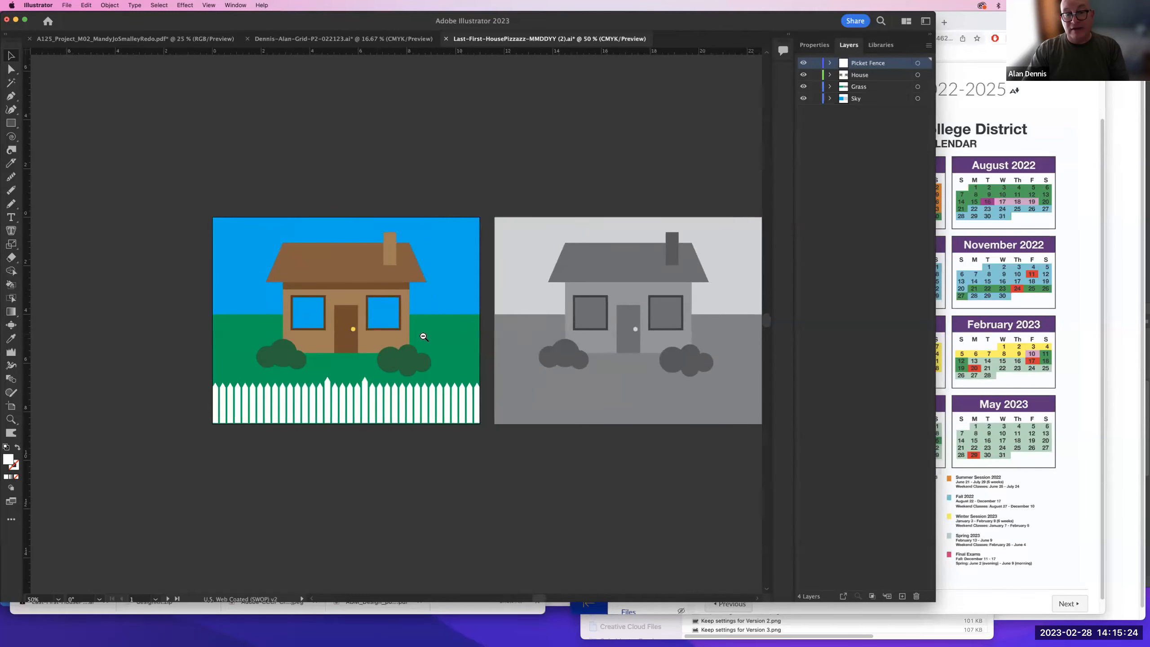
left_click(423, 337, "alt+super")
scroll(482, 324, "left", 5)
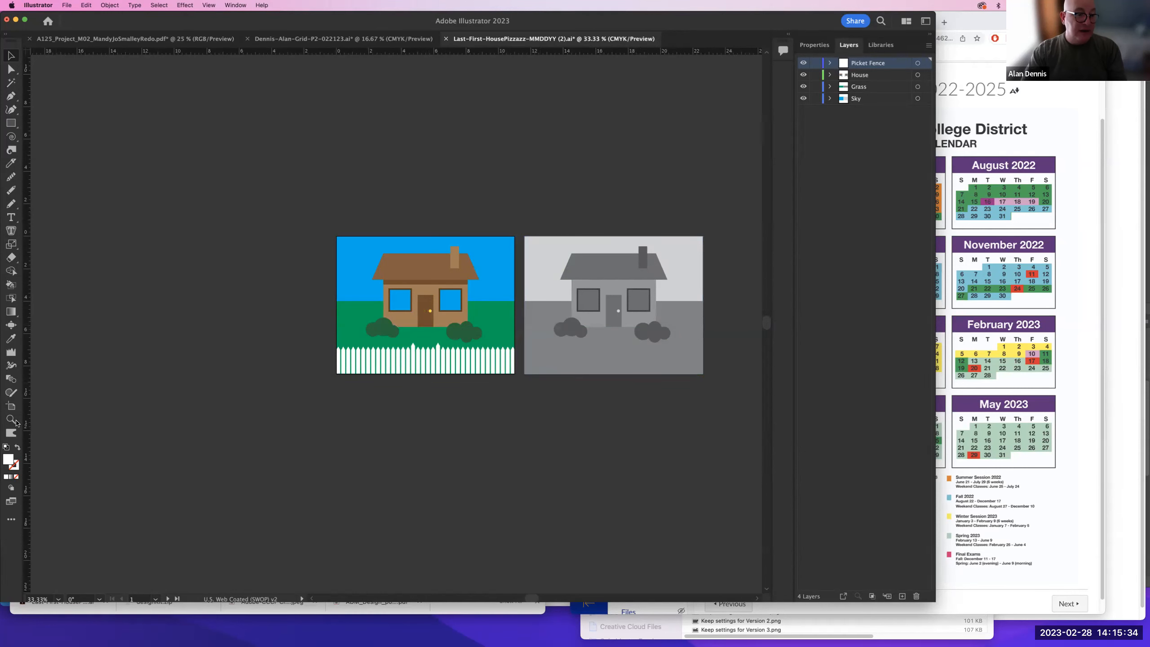
left_click(12, 406)
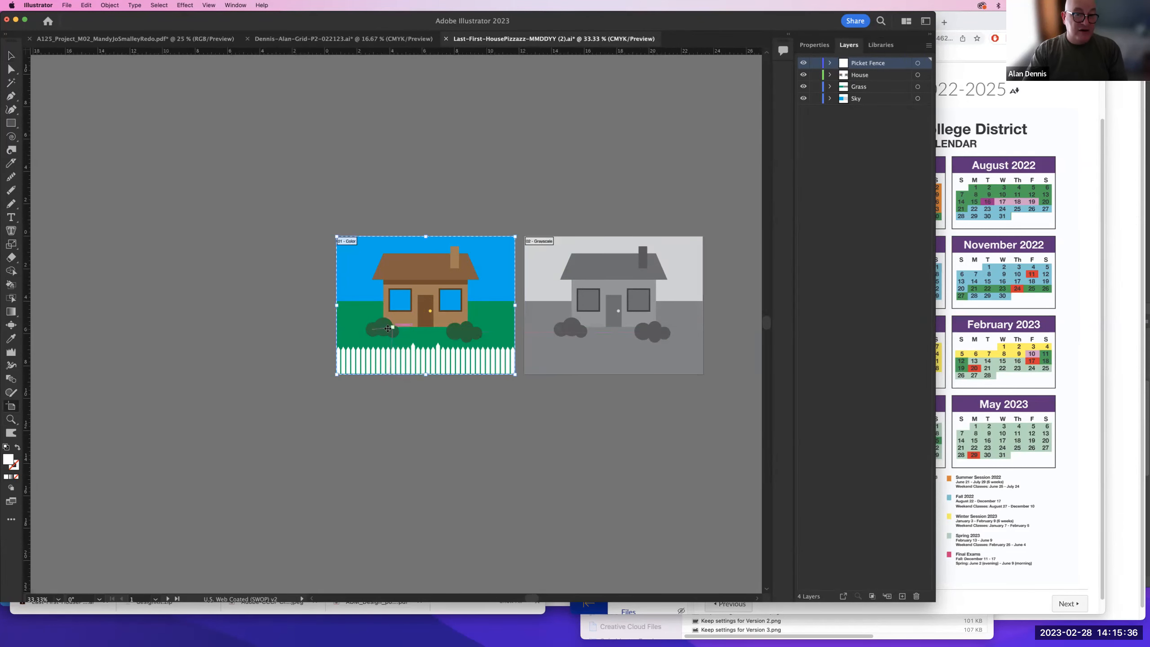
left_click(110, 5)
left_click(126, 92)
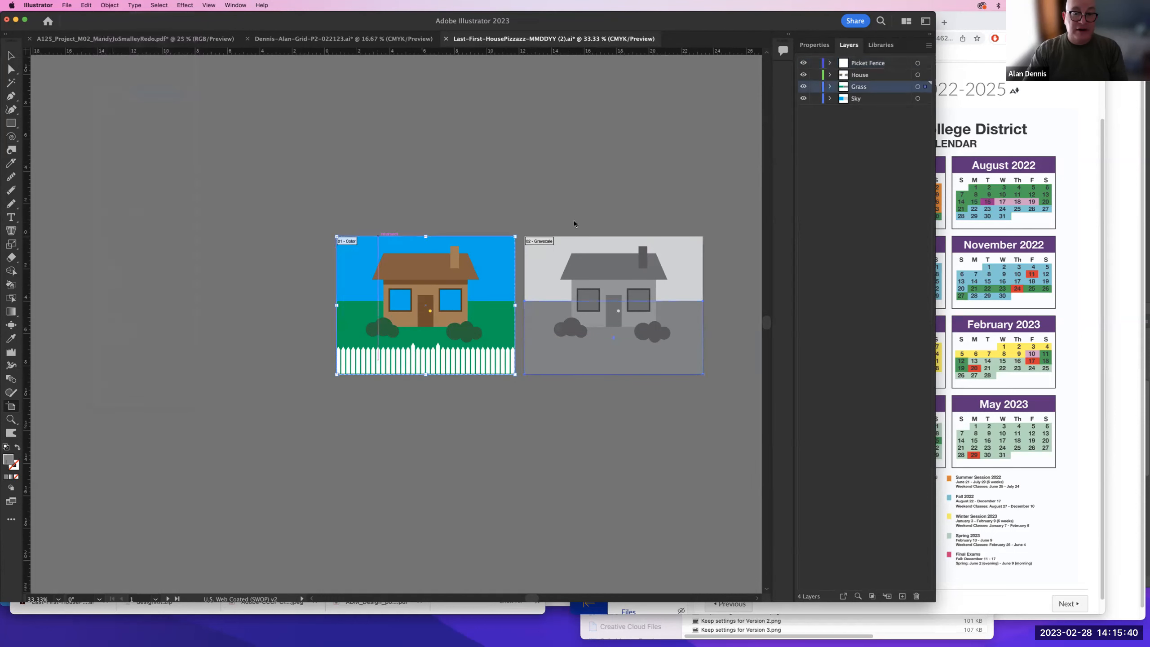
- Duplicate the color artboard with its artwork, placing the copy to the left
left_click(584, 201)
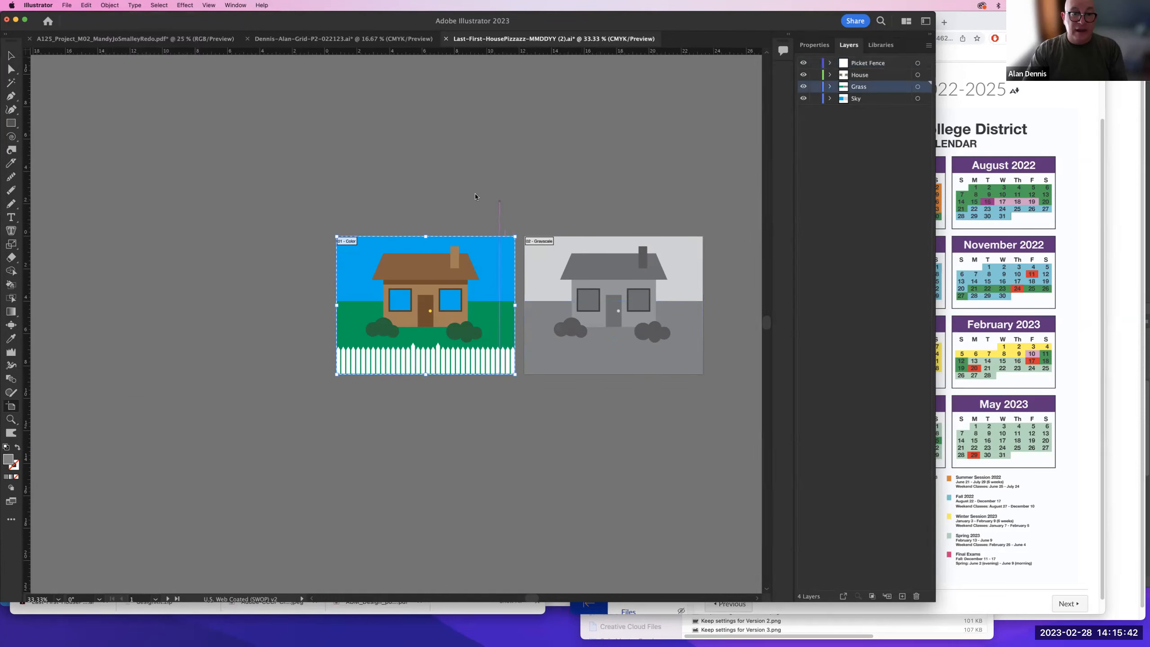
left_click_drag(445, 286, 257, 286)
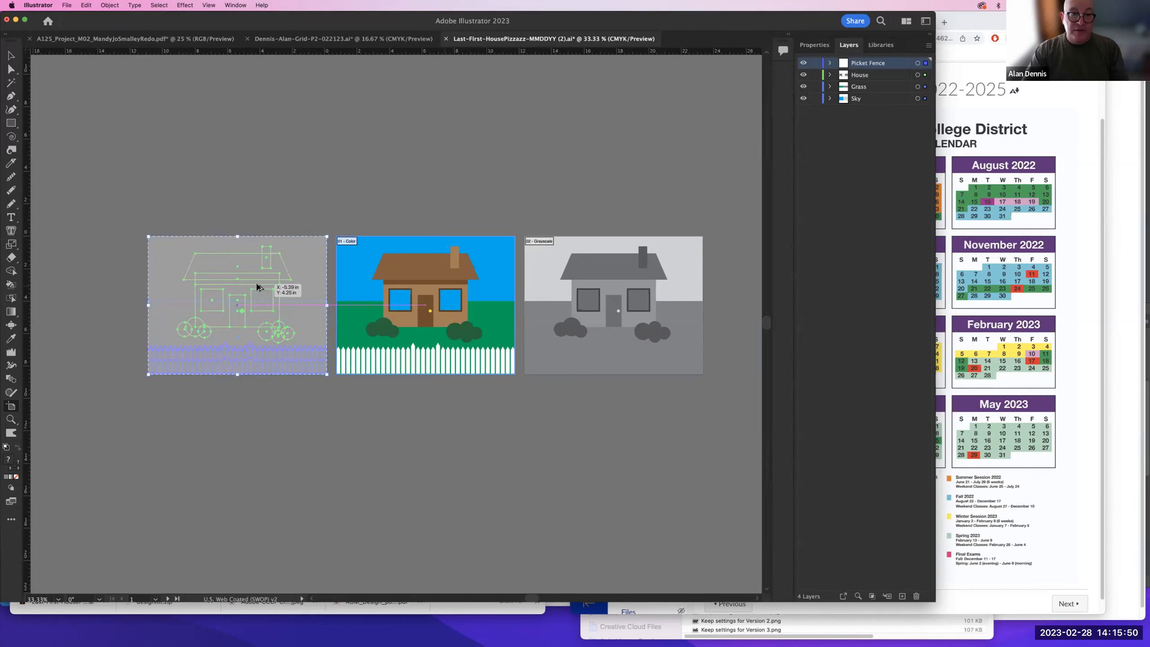
left_click_drag(256, 286, 256, 297)
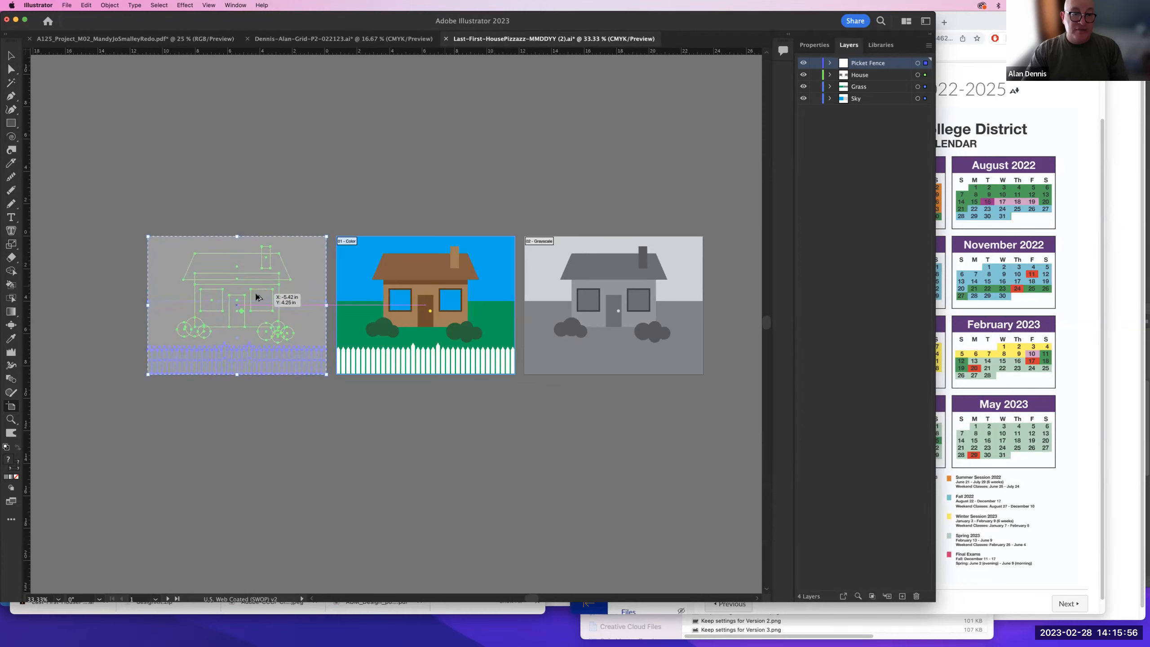
left_click_drag(256, 297, 256, 297)
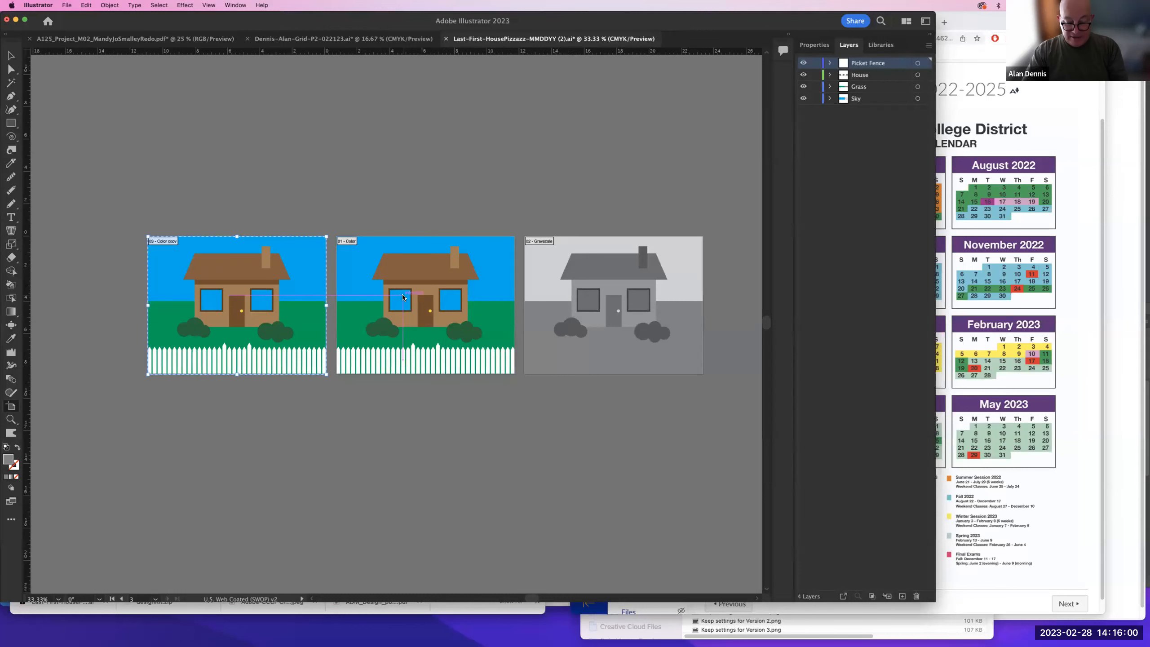
key("v")
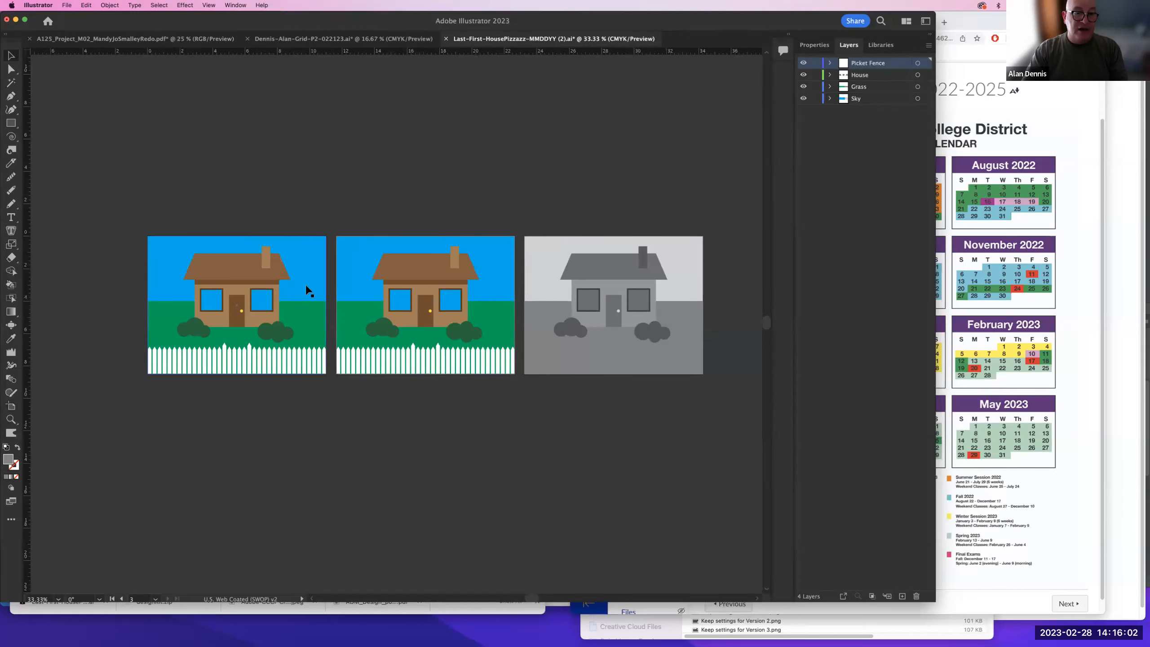
- Select the artwork on artboards 2 and 3 and lock it via Object > Lock > Selection
left_click_drag(729, 428, 729, 428)
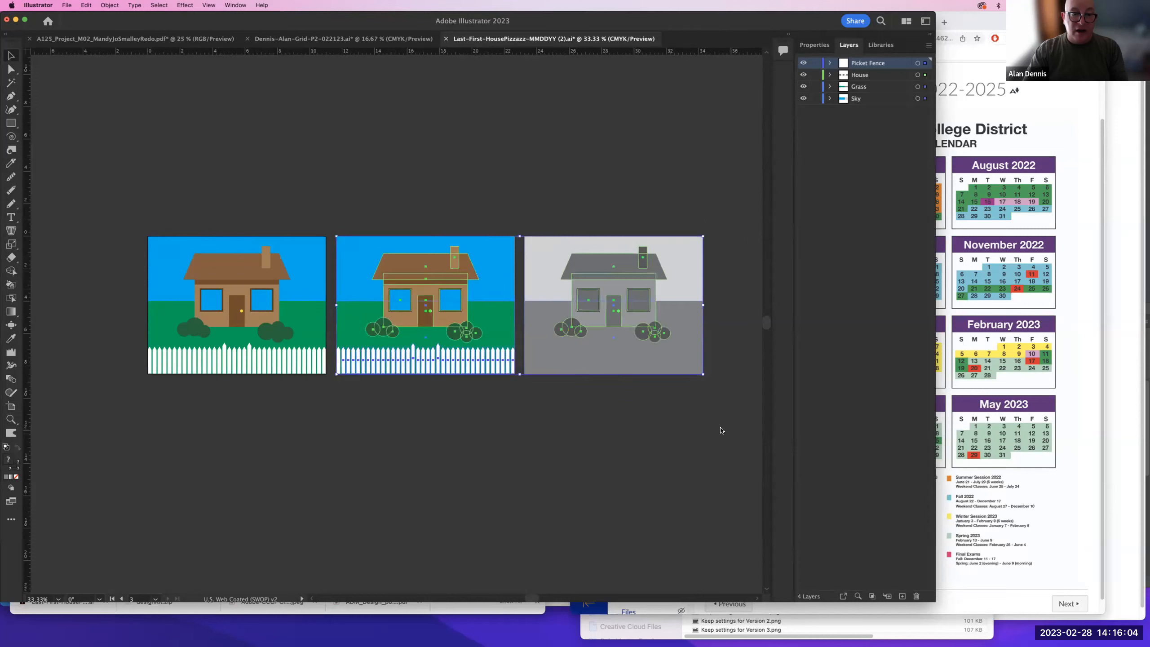
left_click(110, 5)
mouse_move(181, 83)
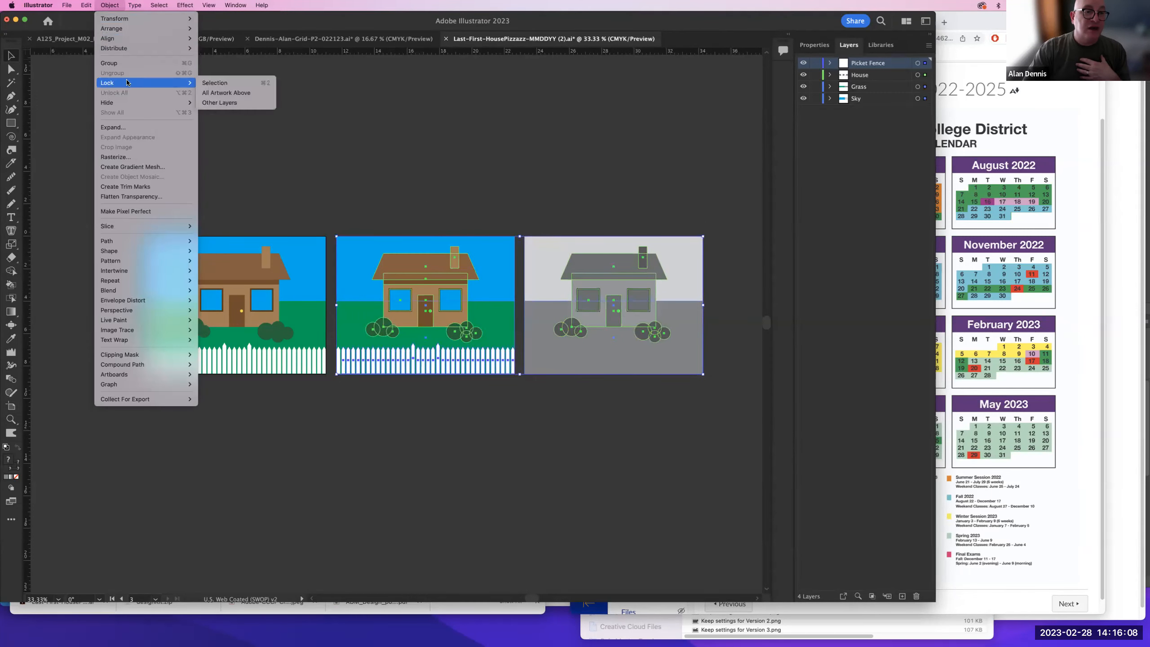
left_click(250, 82)
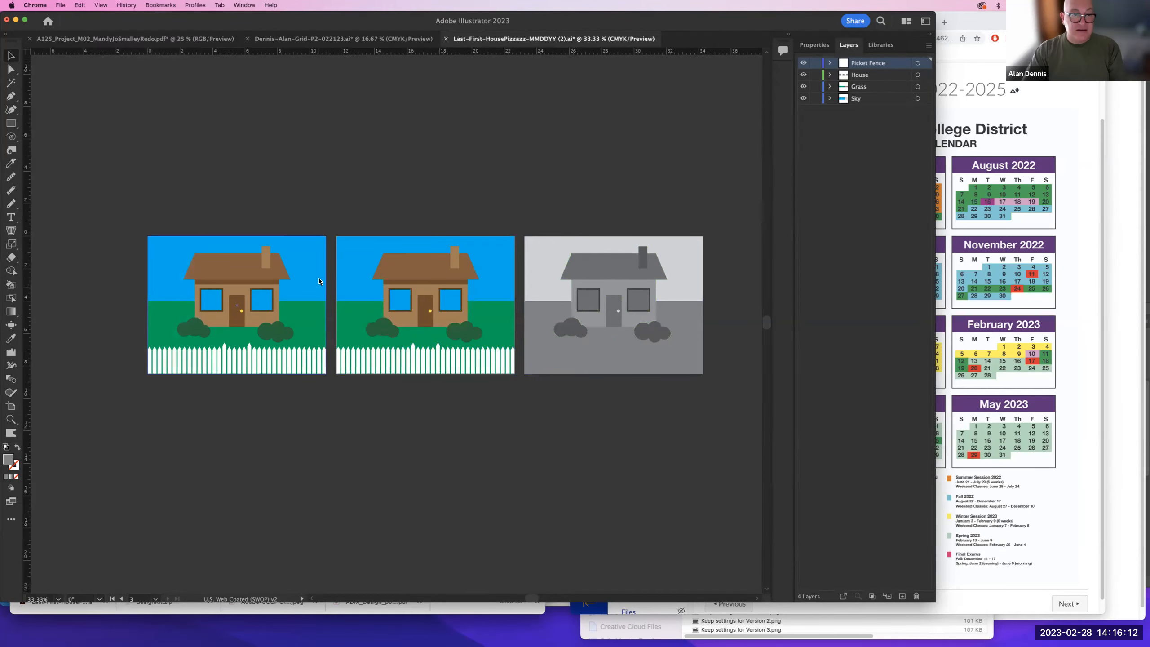
- Switch to the browser and highlight the assignment's Gradient Tool steps
key("super+Tab")
scroll(236, 344, "down", 3)
left_click_drag(185, 279, 307, 291)
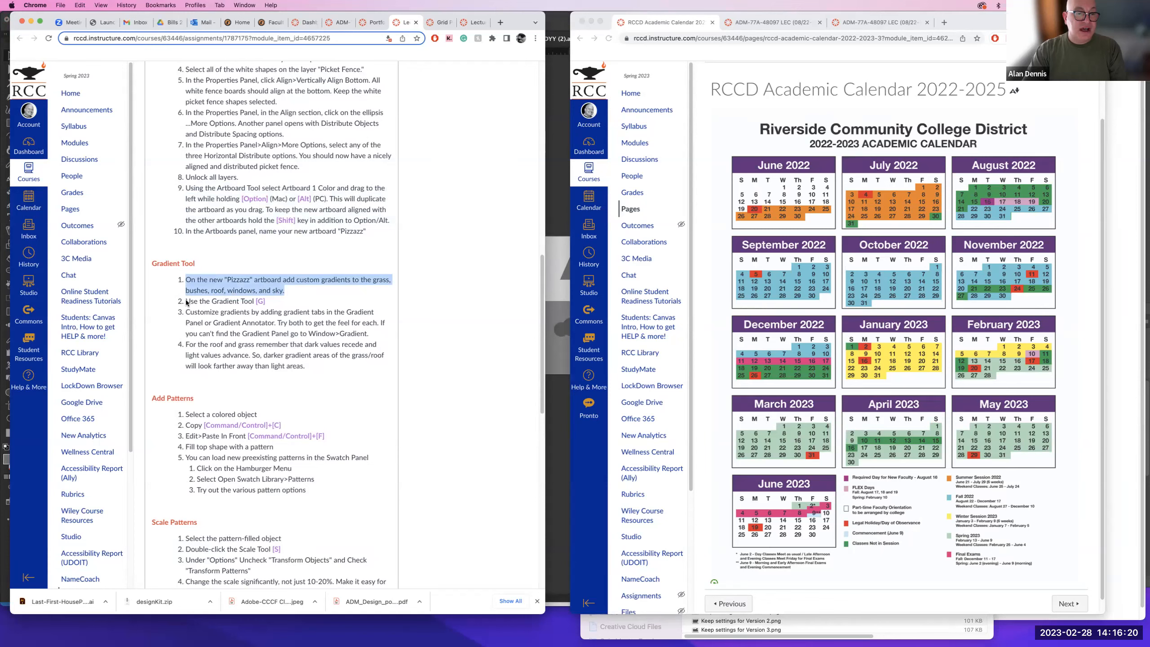
- Highlight Gradient Tool steps 2–4 on the Canvas assignment page, then return to Illustrator
left_click_drag(256, 301, 273, 301)
left_click_drag(189, 314, 385, 332)
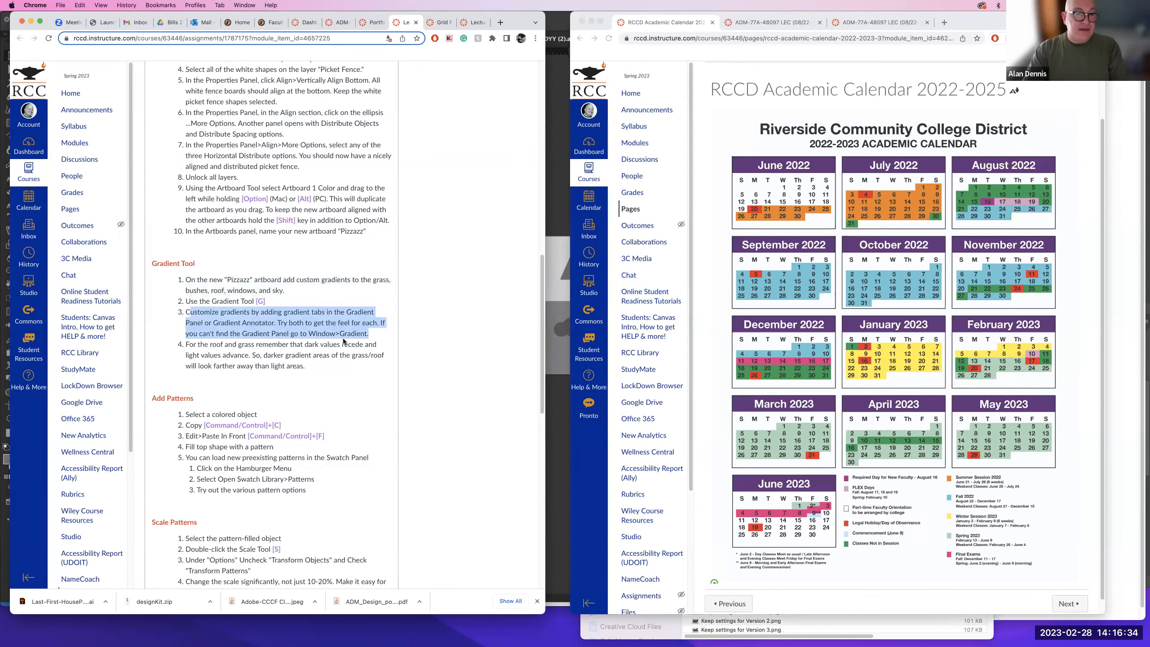
left_click(279, 334)
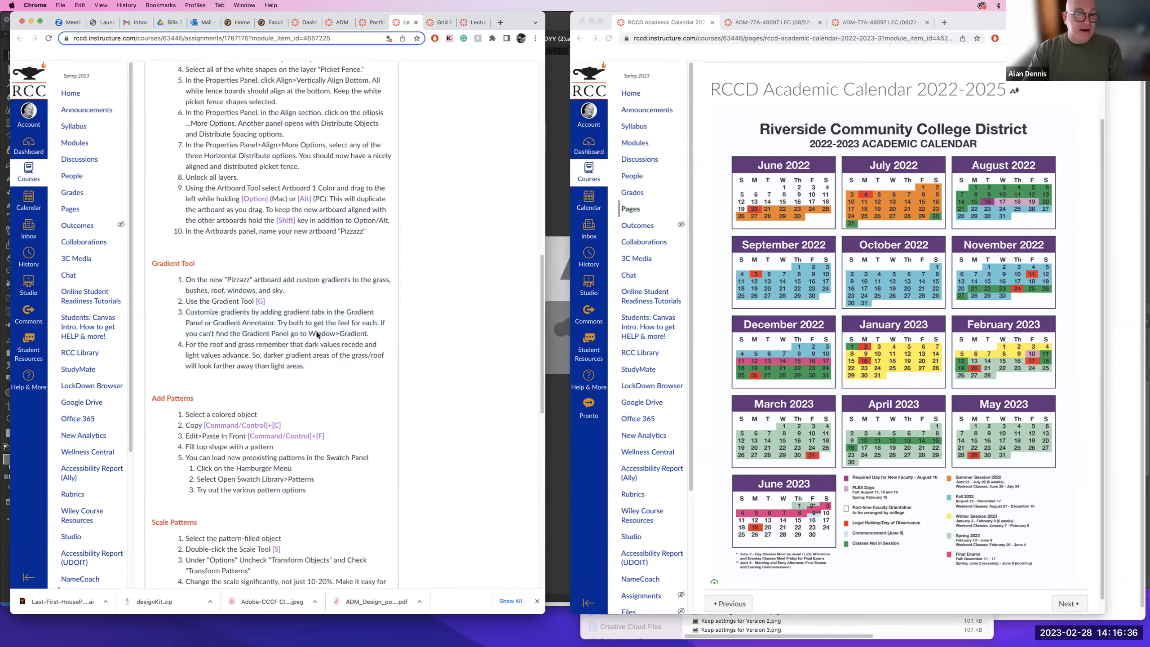
left_click_drag(306, 335, 371, 334)
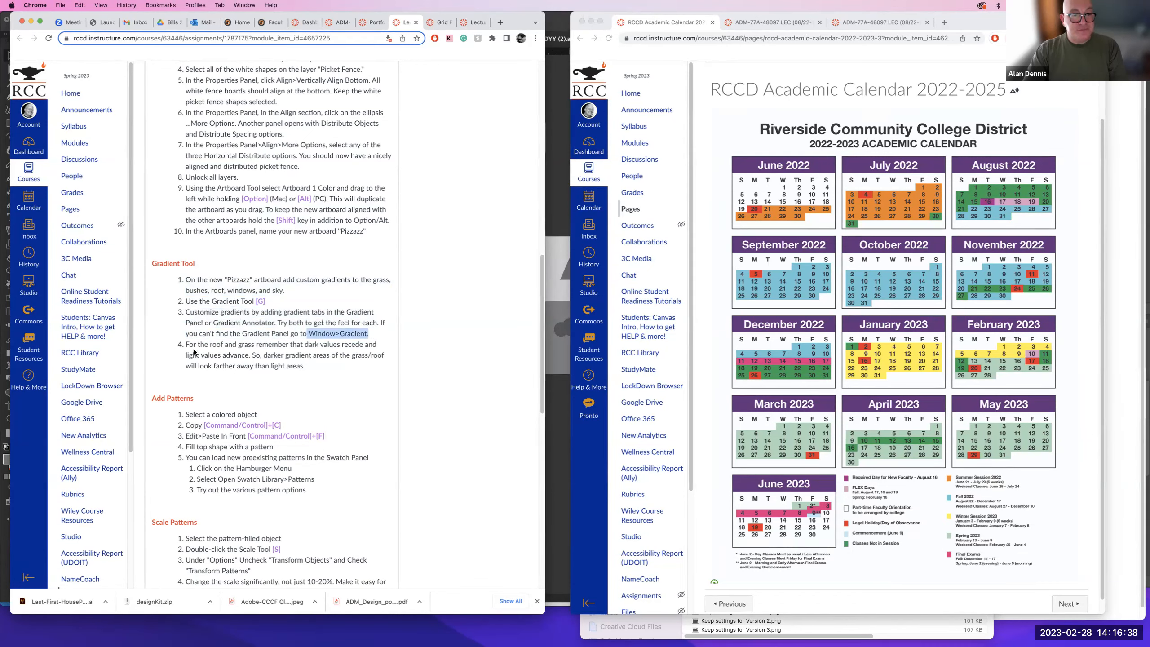
left_click_drag(186, 348, 339, 355)
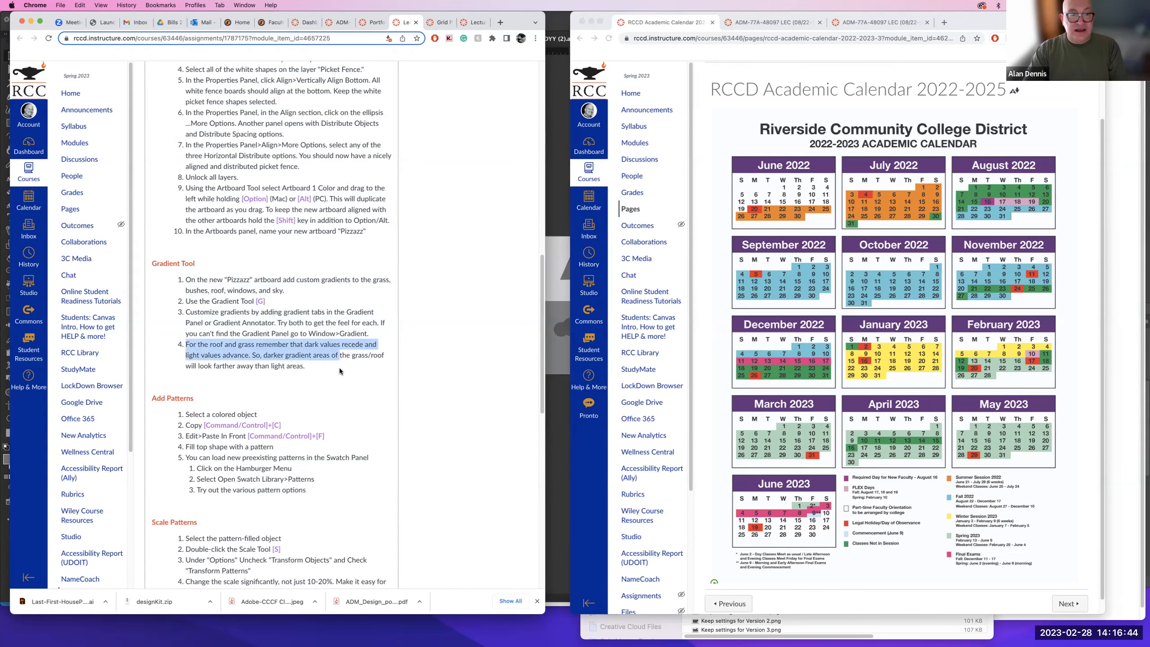
left_click_drag(339, 361, 341, 371)
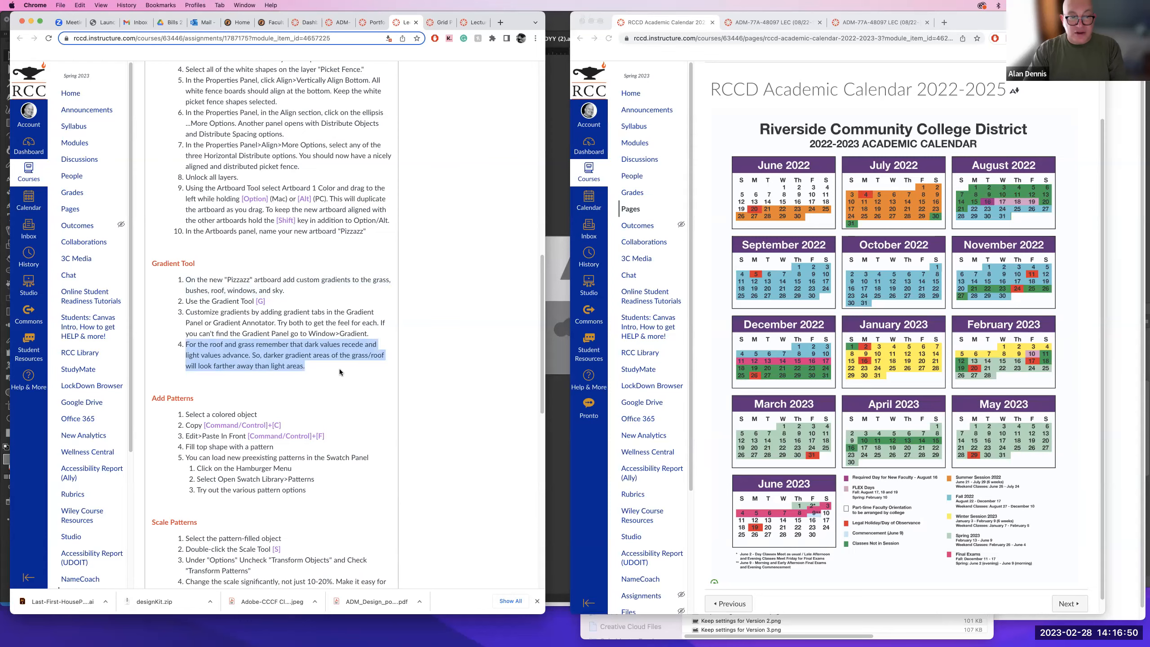
key("super+Tab")
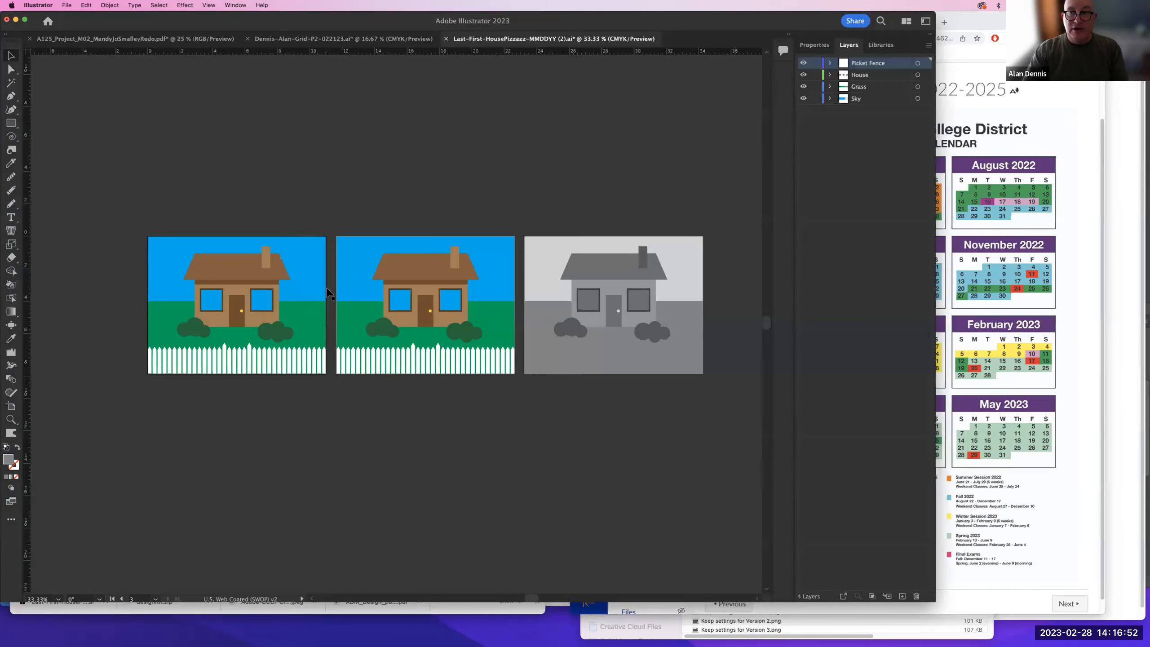
- Select the first house's brown roof, zoom in on that house, and add a layer above House
left_click(233, 270)
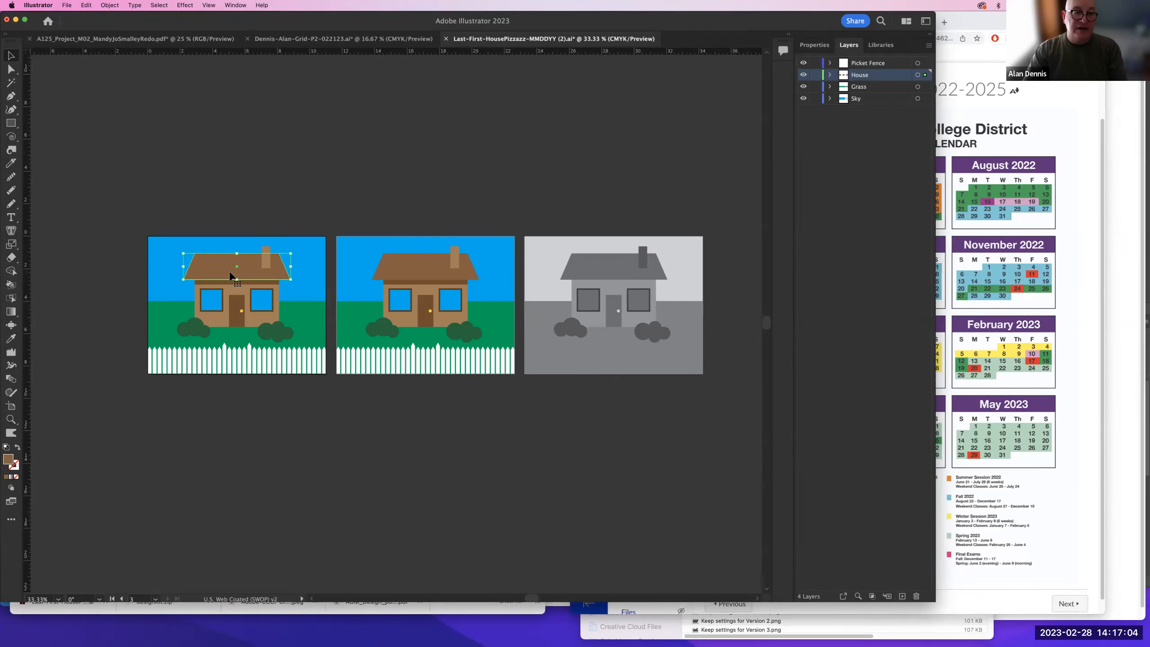
key("a")
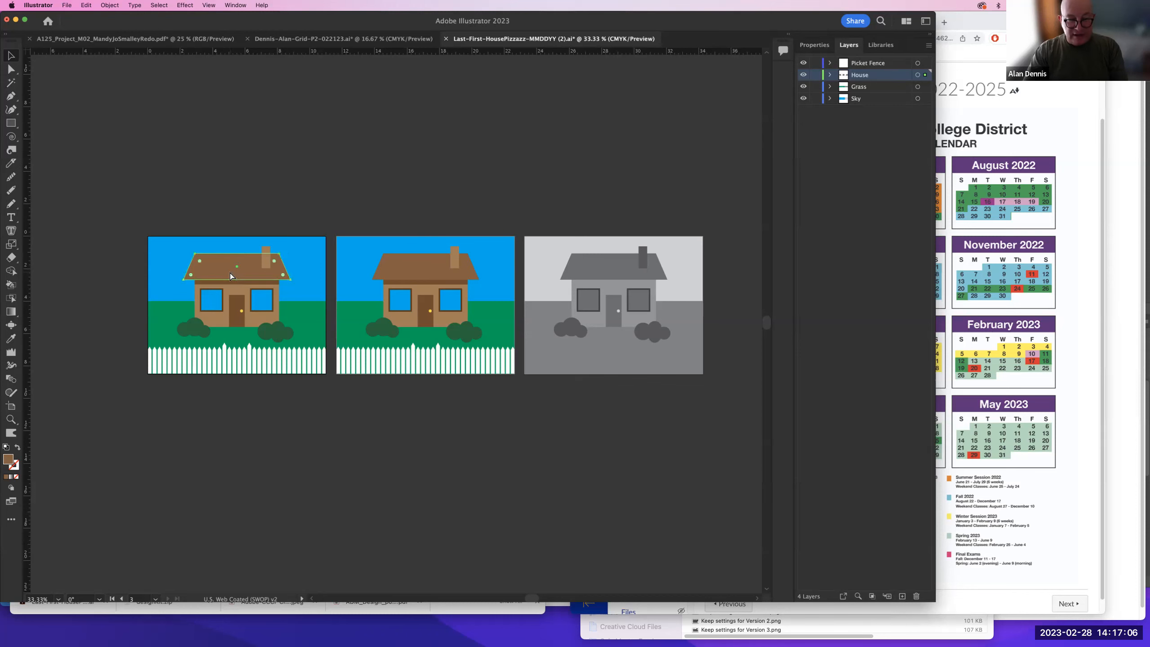
key("v")
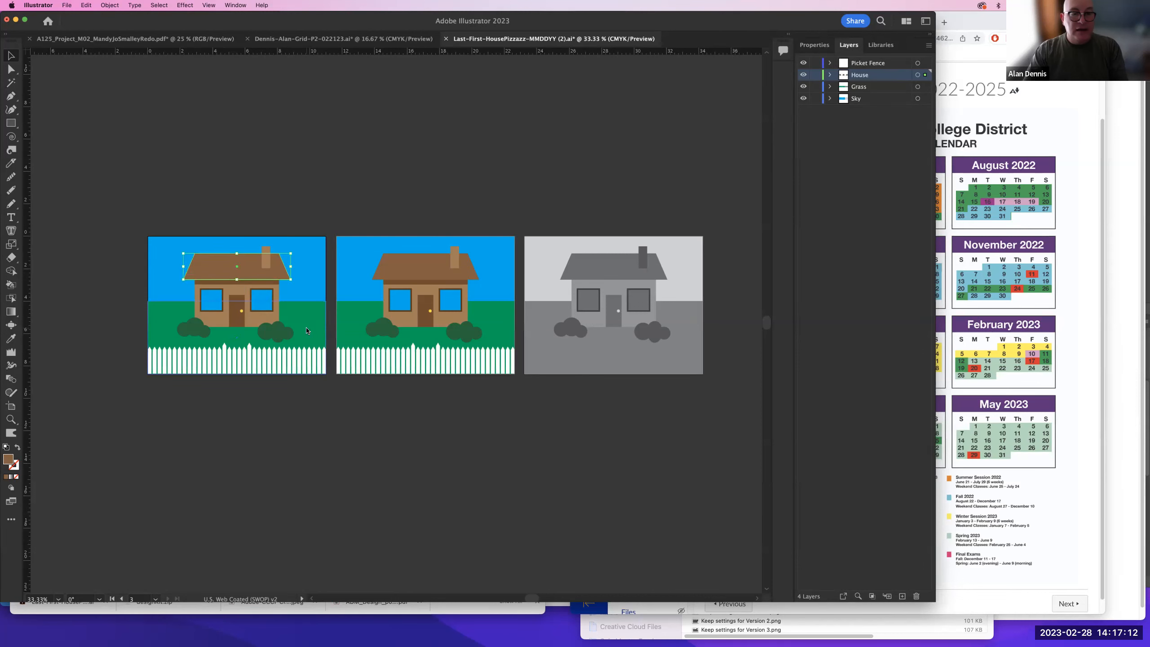
key("z")
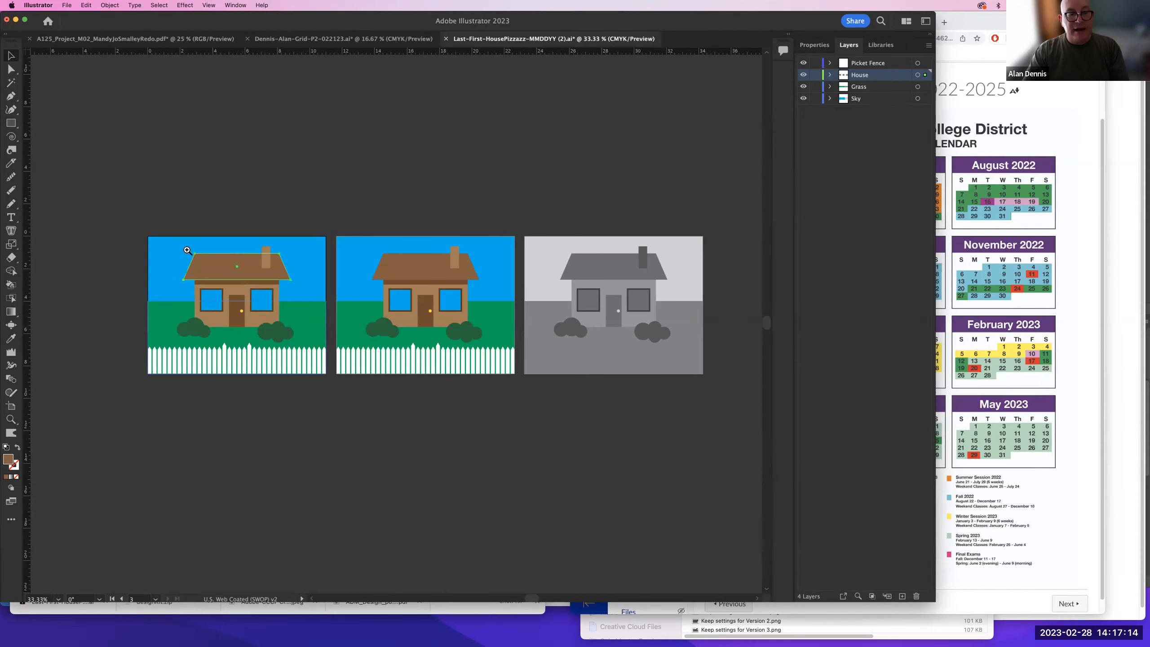
left_click_drag(366, 337, 386, 348)
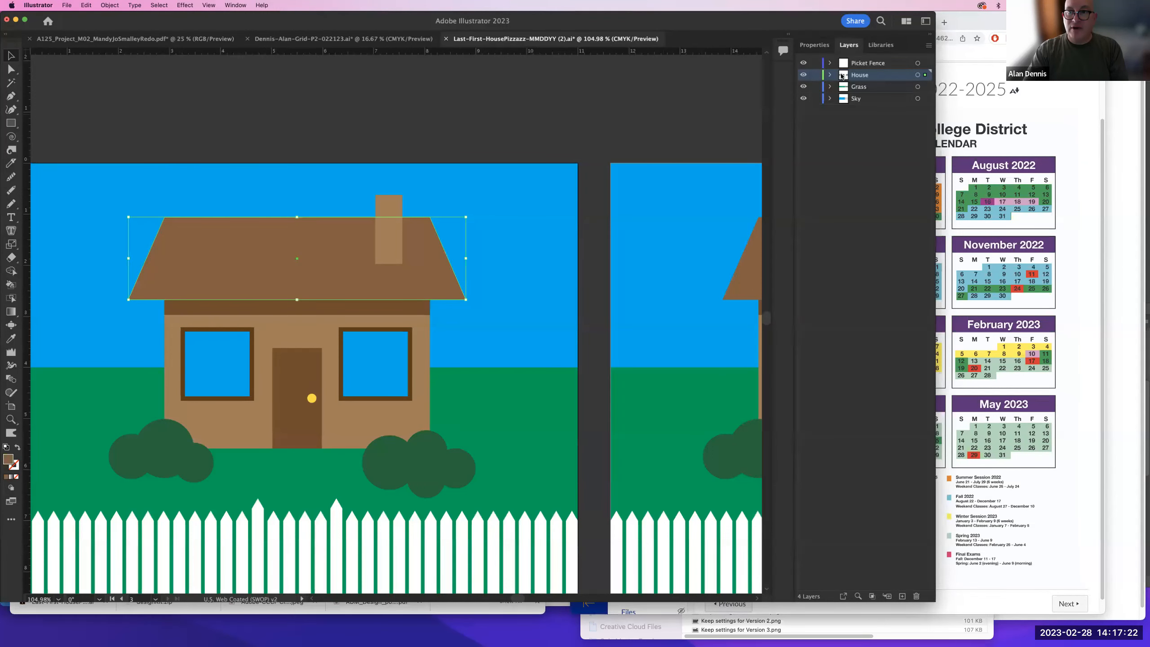
left_click(902, 596)
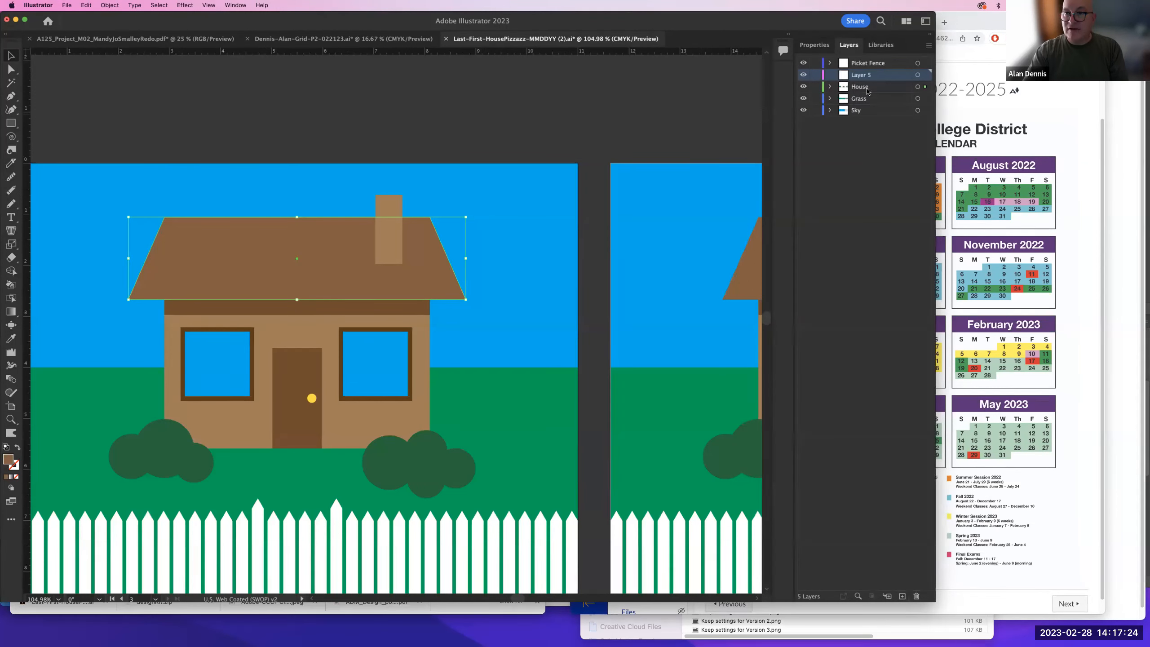
- Rename the new layer to 'Patterns'
double_click(868, 74)
type("Patterns")
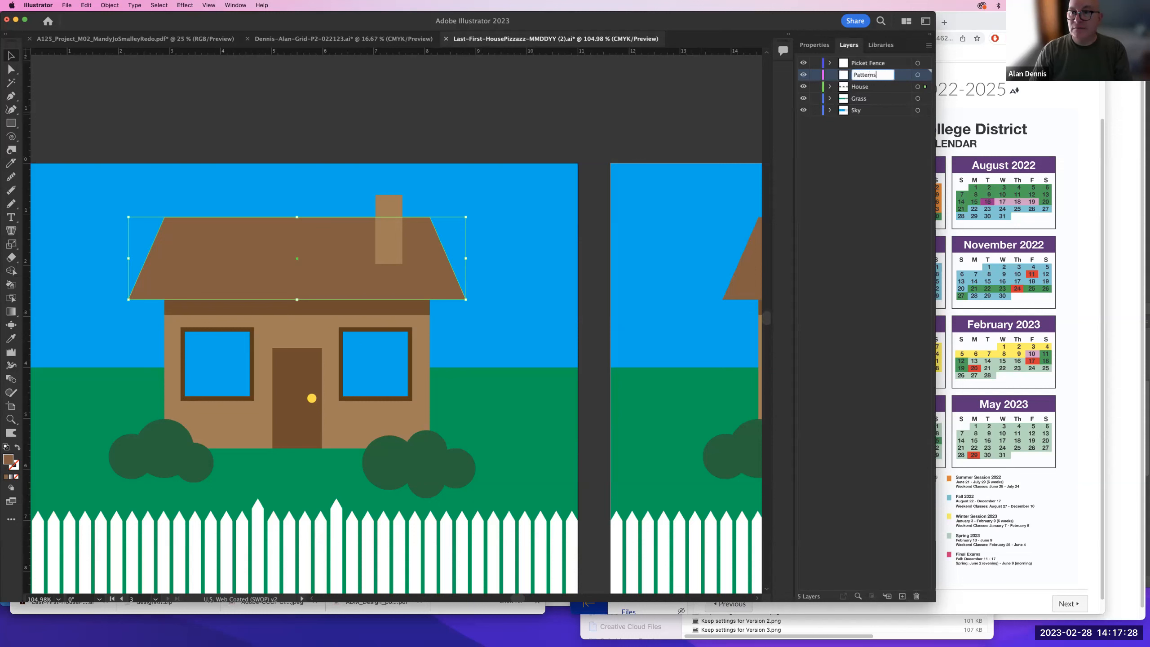
key("Return")
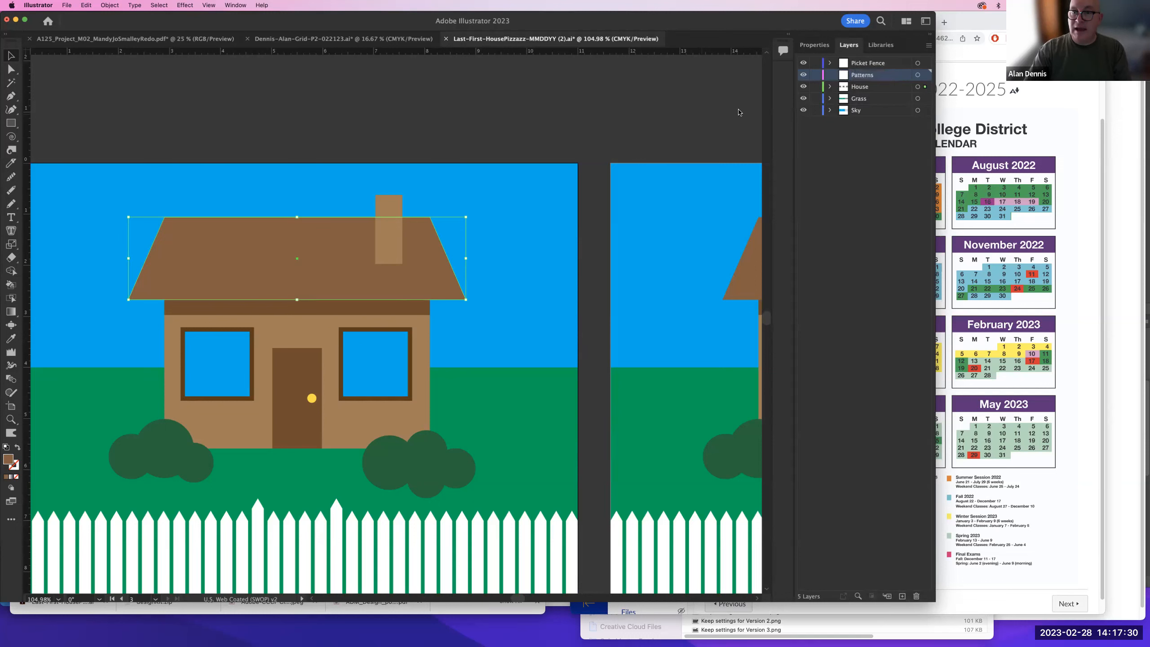
- Reselect the roof on the House layer, undoing an accidental roof duplicate
key("a")
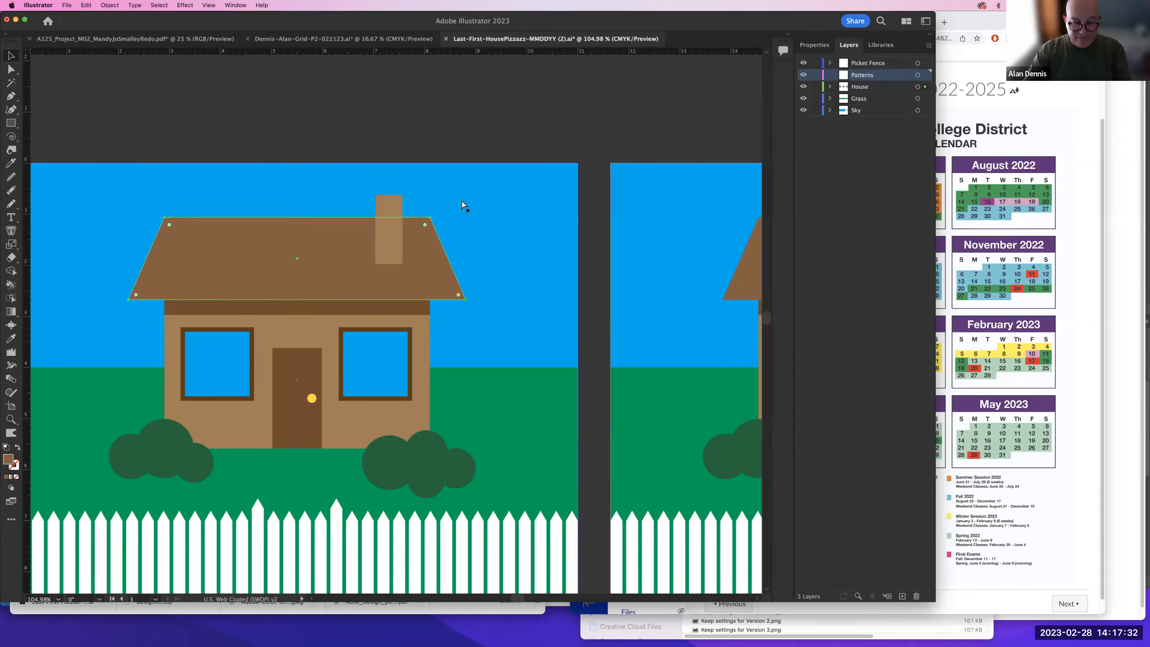
key("v")
left_click(315, 293)
left_click_drag(270, 270, 342, 244)
key("super+z")
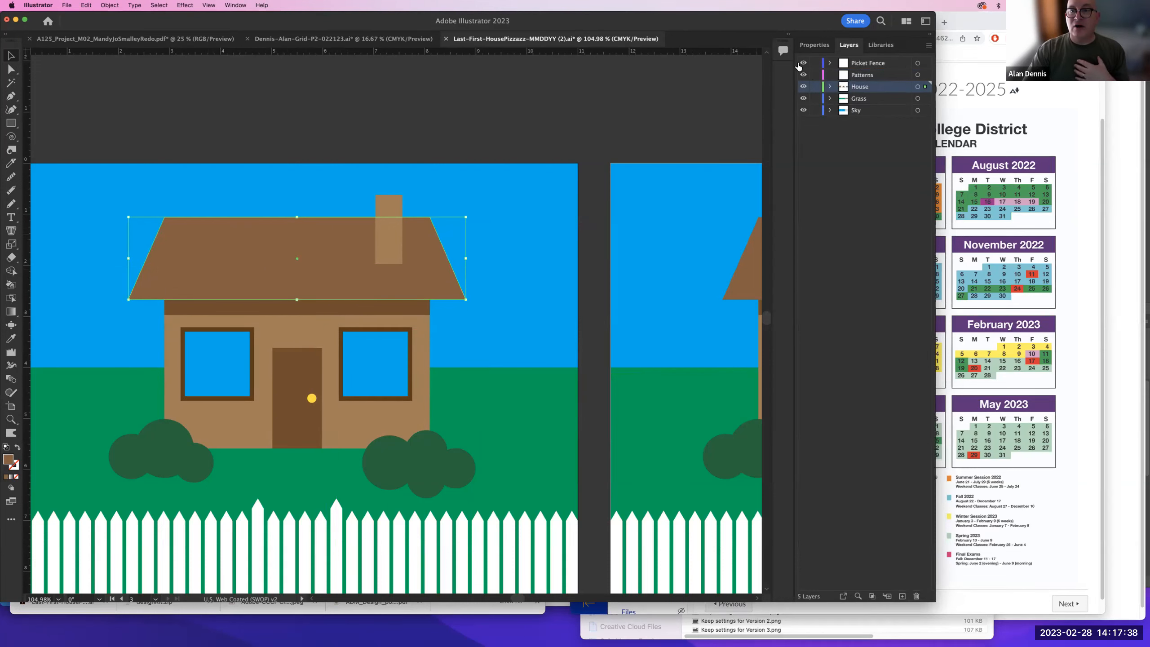
left_click(233, 5)
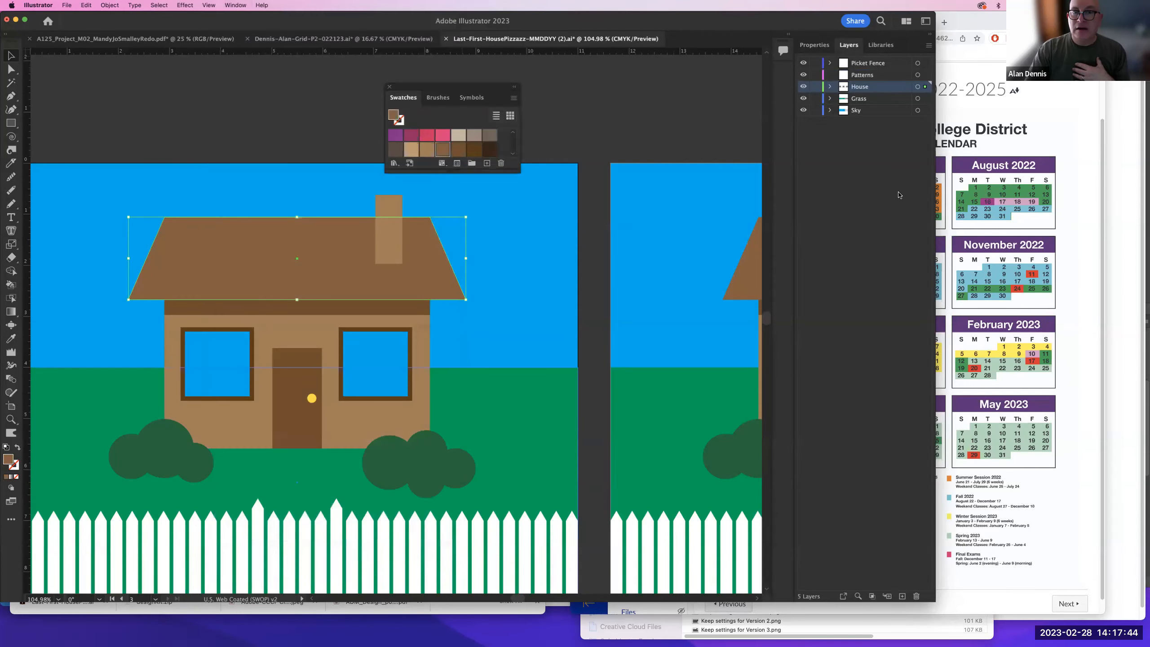
- Dock the Swatches panel beside the other panels and enlarge it to show every swatch
mouse_move(491, 82)
left_mouse_down()
mouse_move(667, 80)
mouse_move(721, 65)
mouse_move(736, 124)
mouse_move(793, 151)
mouse_move(784, 70)
mouse_move(788, 78)
left_mouse_up()
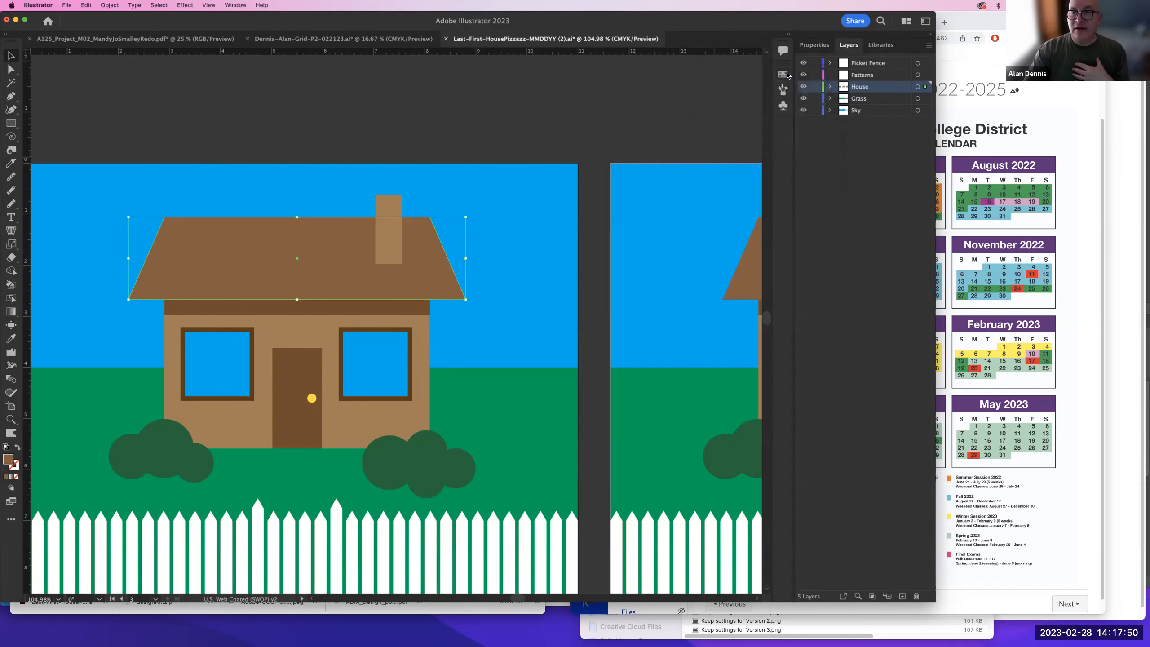
left_click(783, 74)
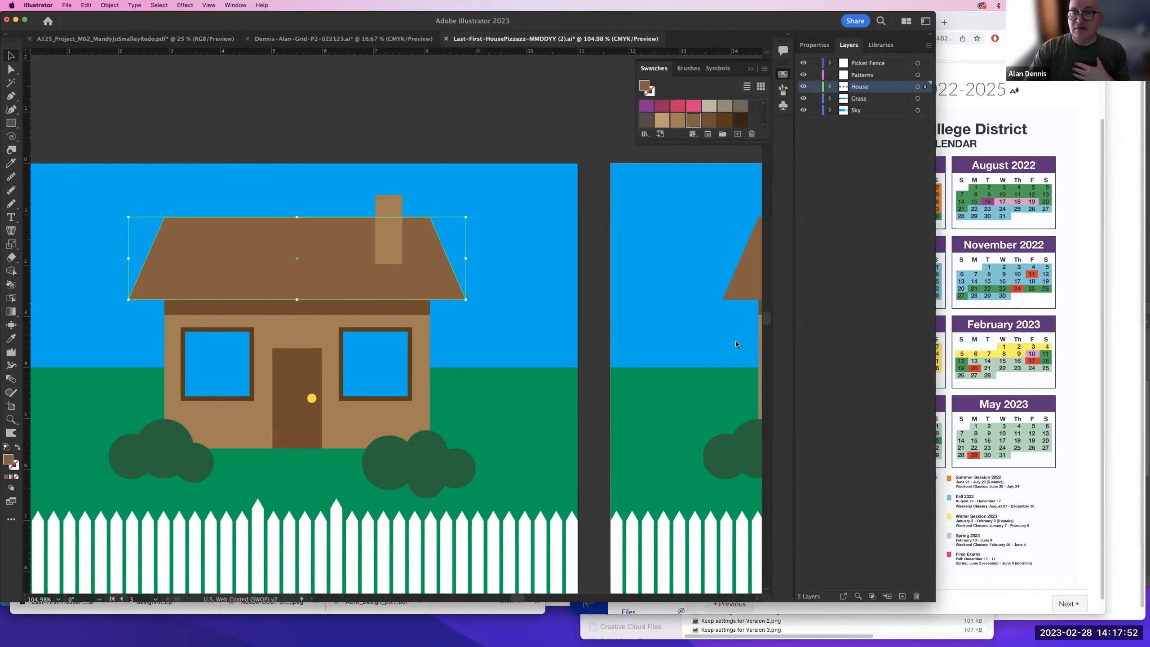
left_click_drag(736, 344, 736, 344)
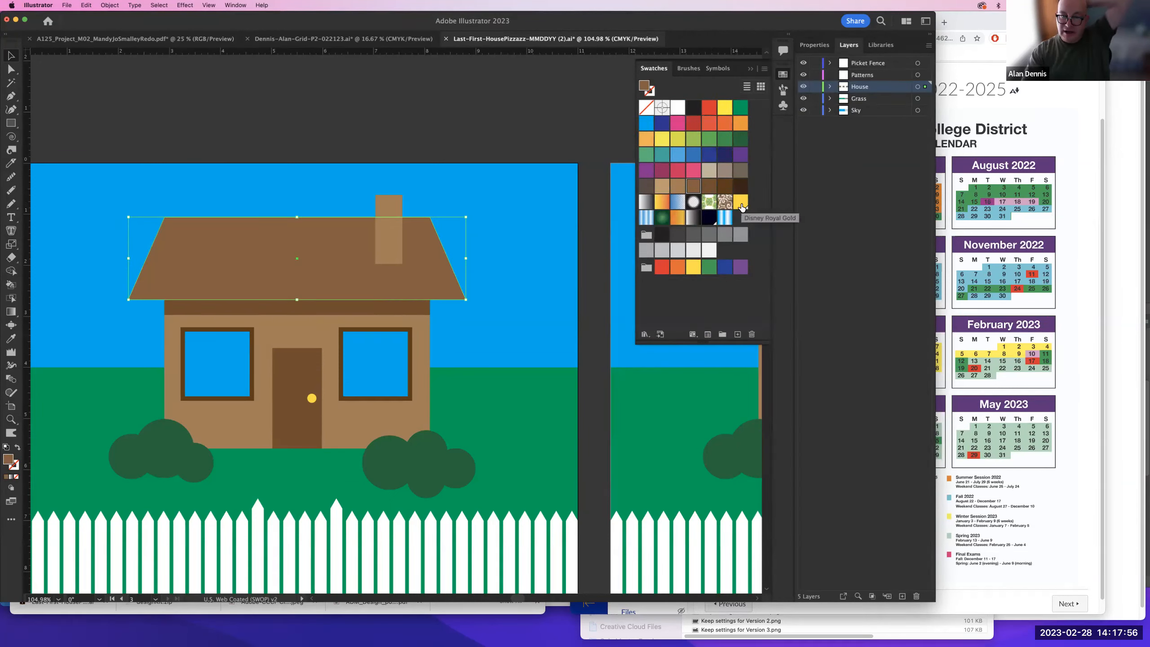
- Open the Basic Graphics_Lines pattern library from the Swatches panel menu
left_click(765, 70)
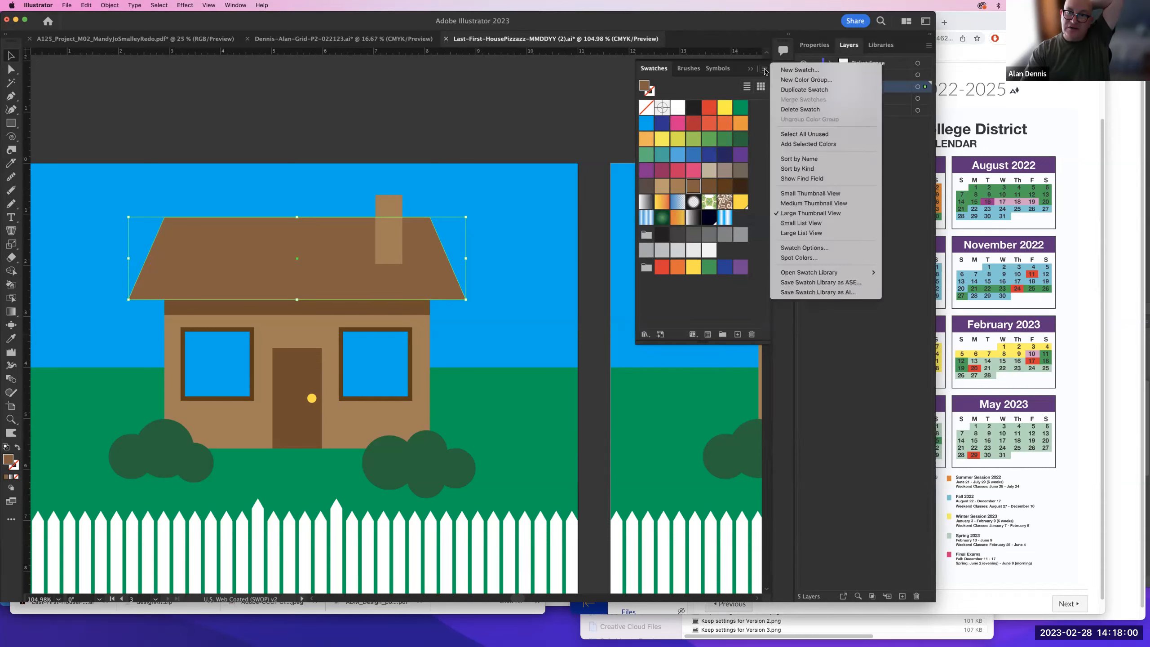
mouse_move(815, 272)
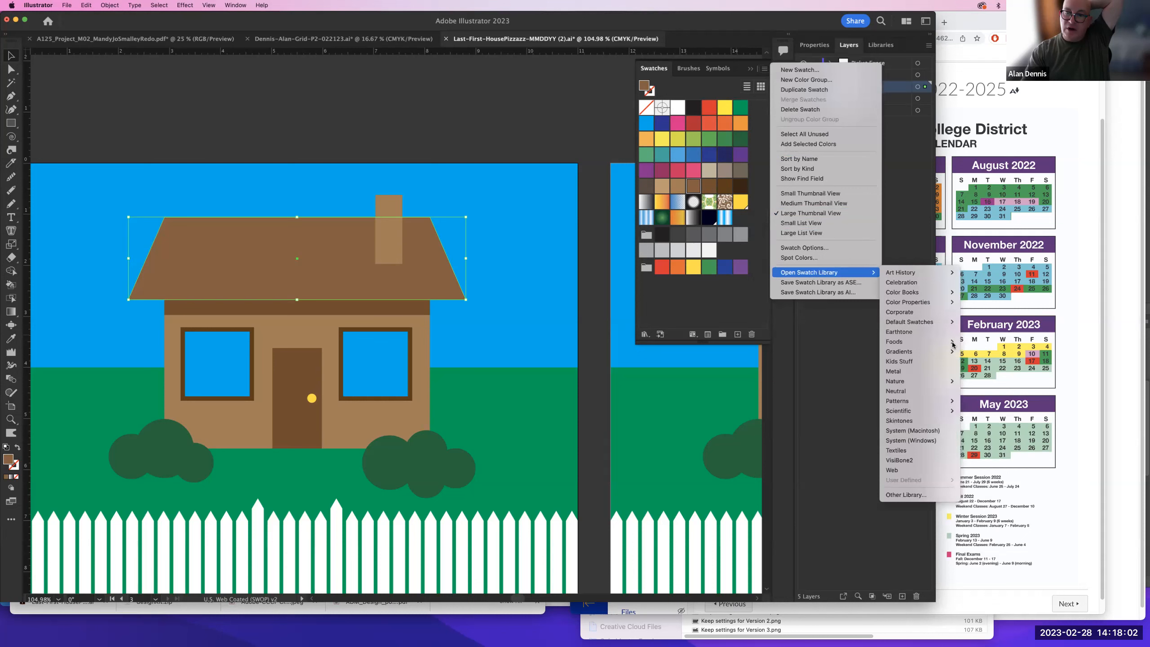
mouse_move(941, 400)
mouse_move(986, 409)
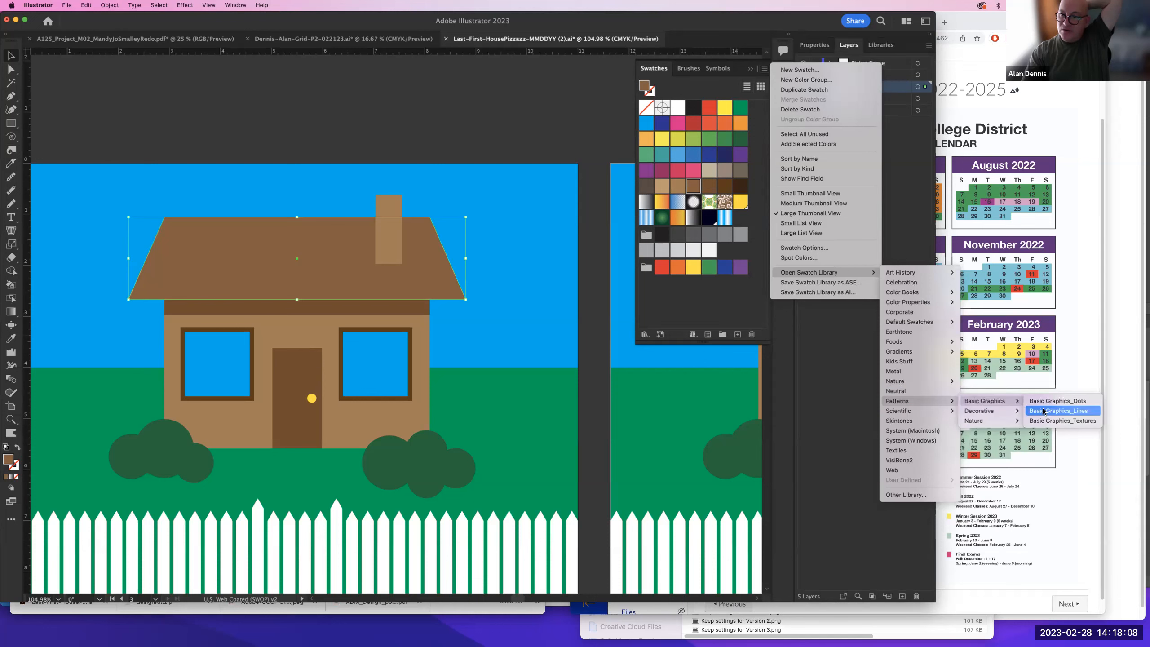
left_click(1044, 411)
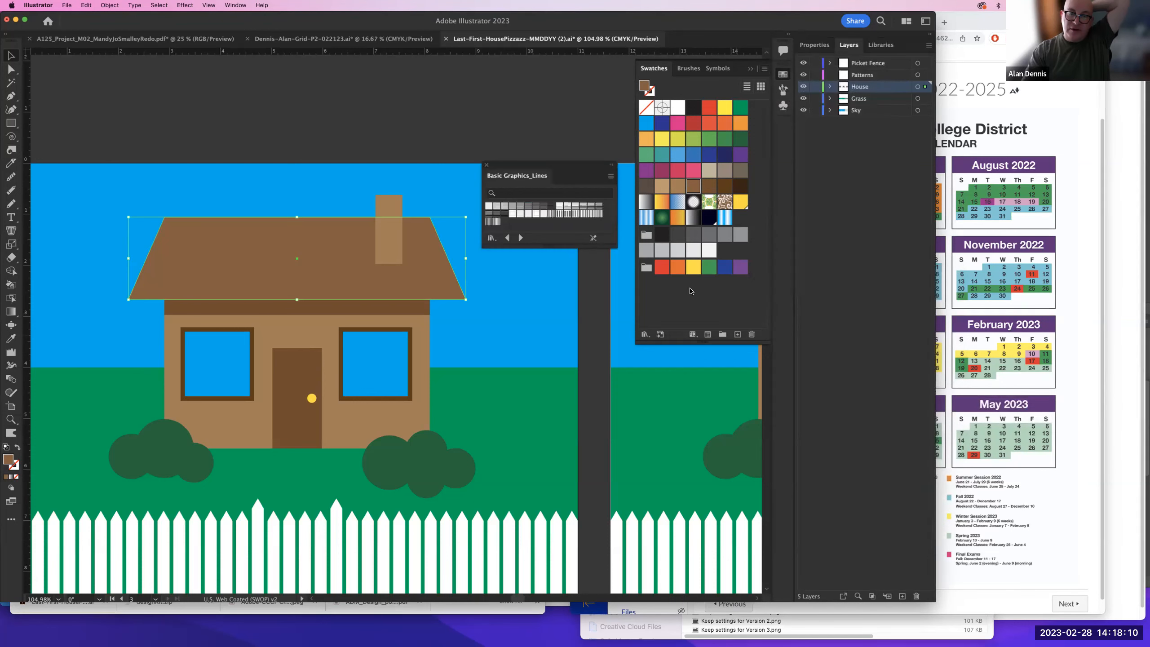
left_click(611, 176)
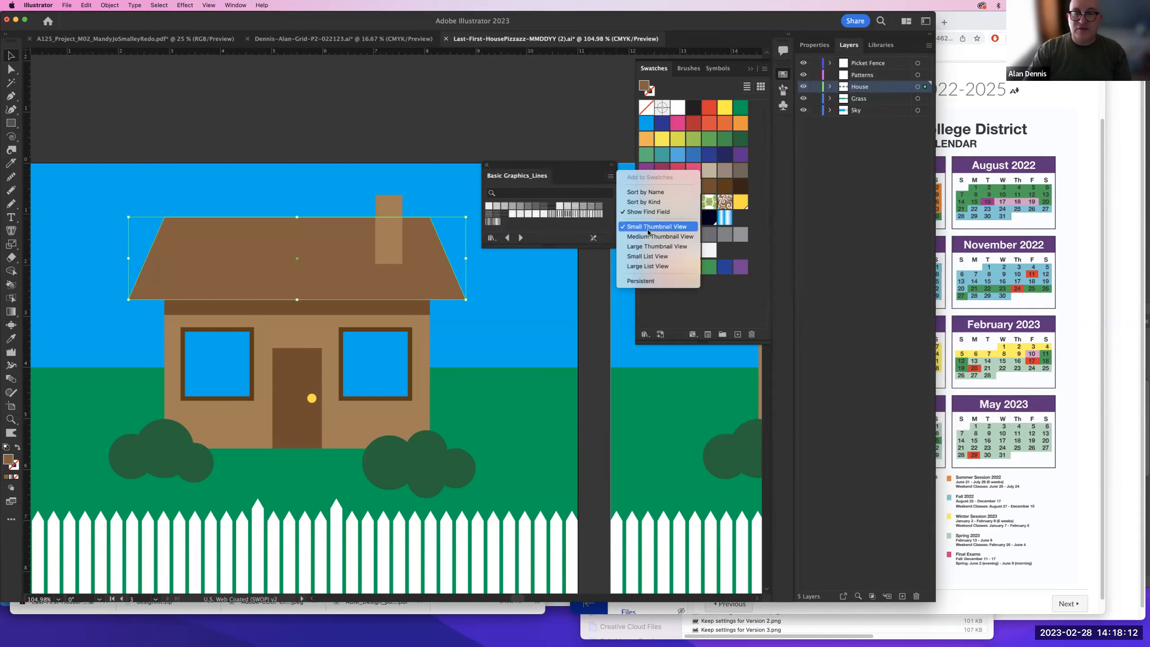
- Enlarge the Basic Graphics_Lines panel and fill the roof with the 6 lpi 30% line pattern
left_click(659, 247)
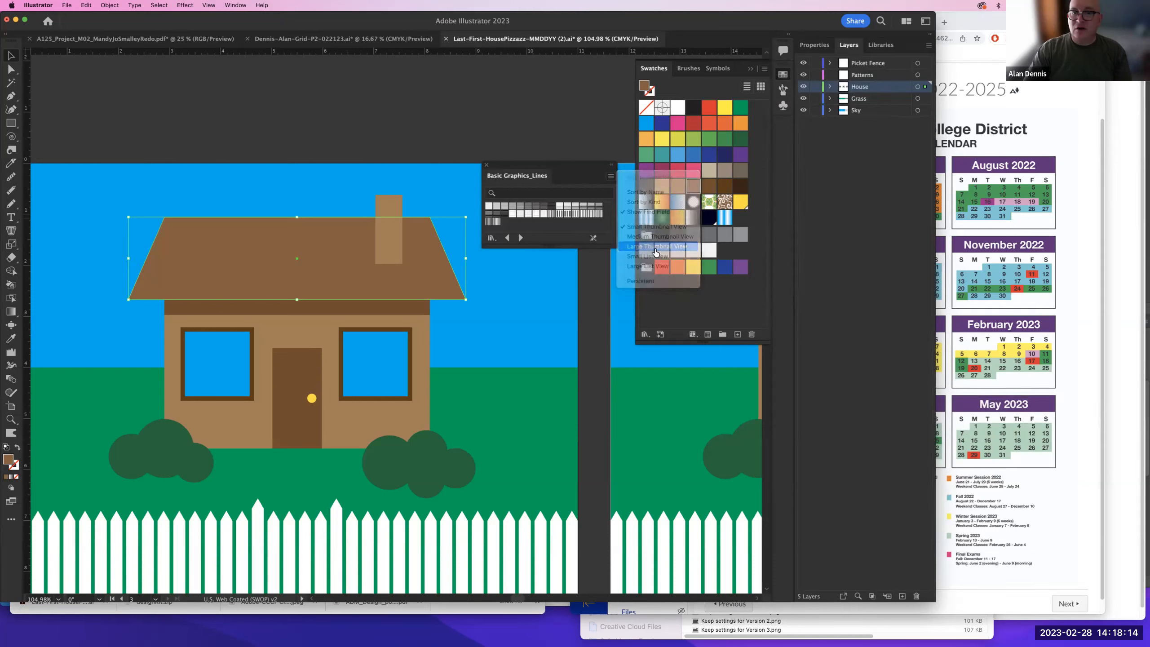
left_click_drag(570, 248, 588, 370)
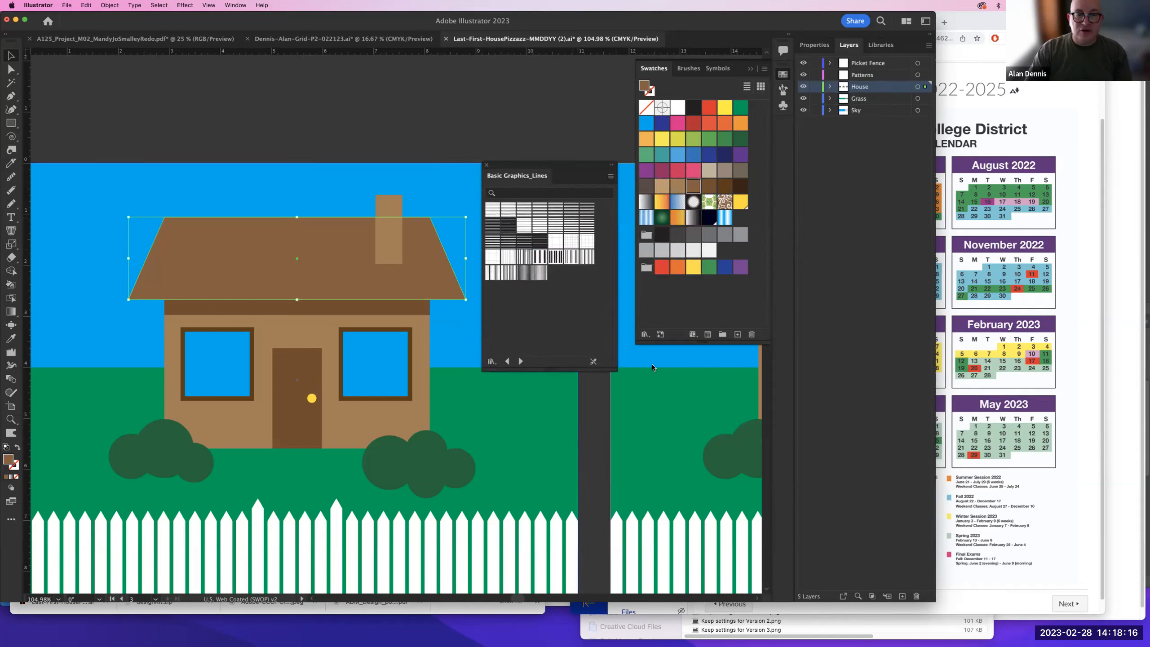
left_click(505, 278)
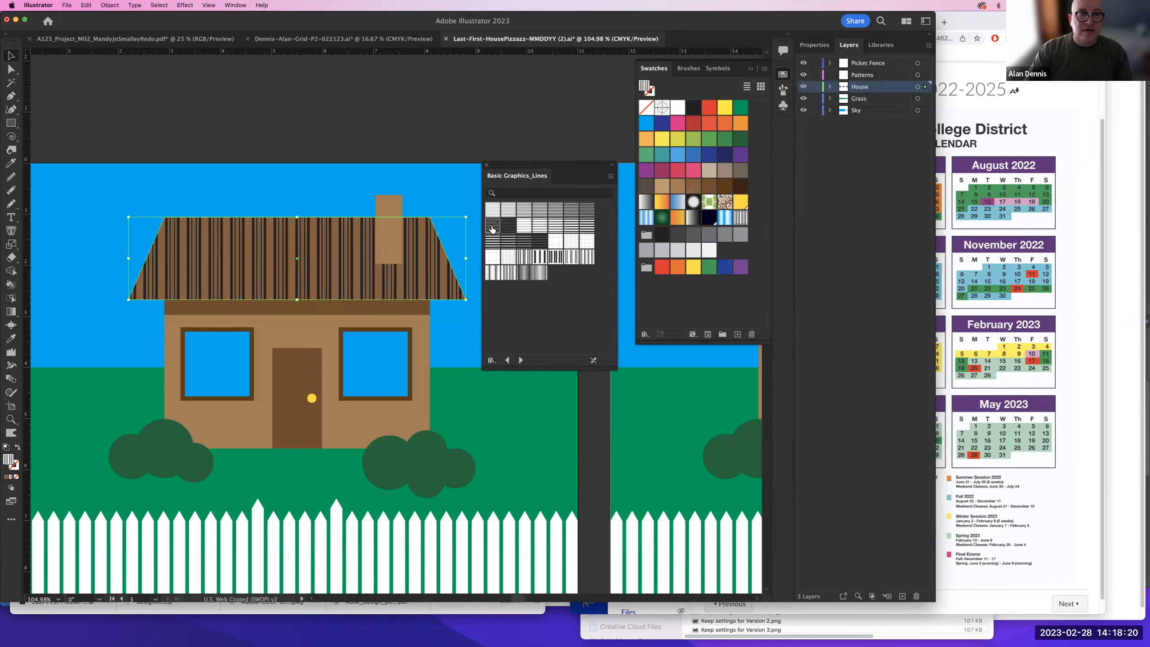
left_click(493, 225)
left_click(521, 211)
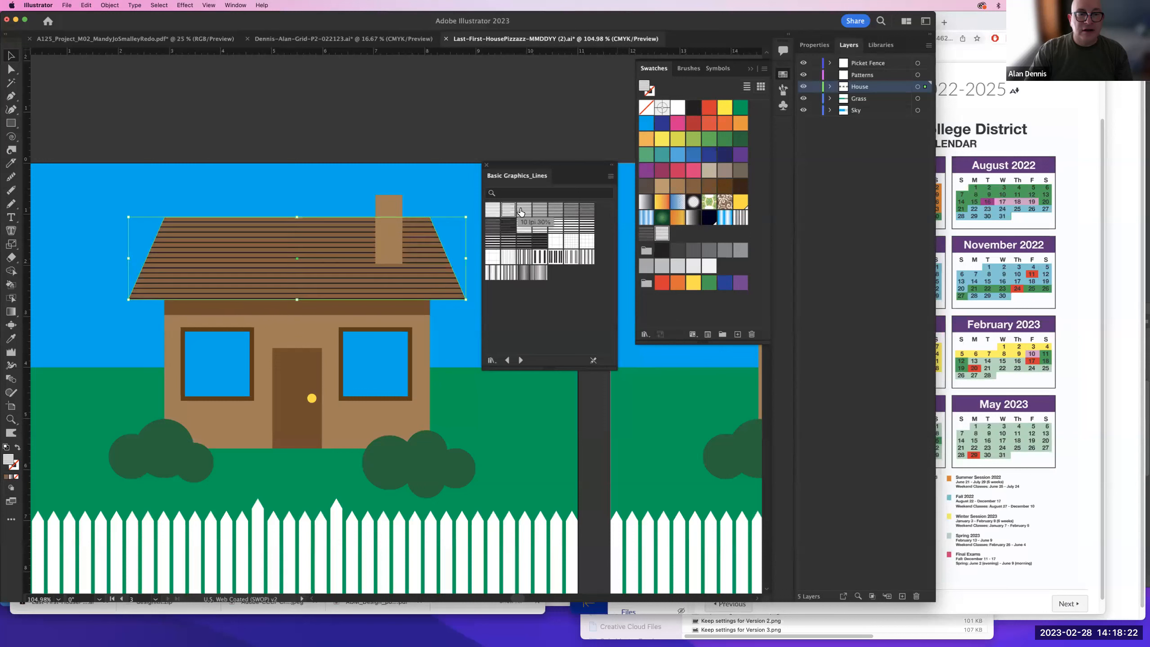
left_click(521, 210)
left_click(540, 211)
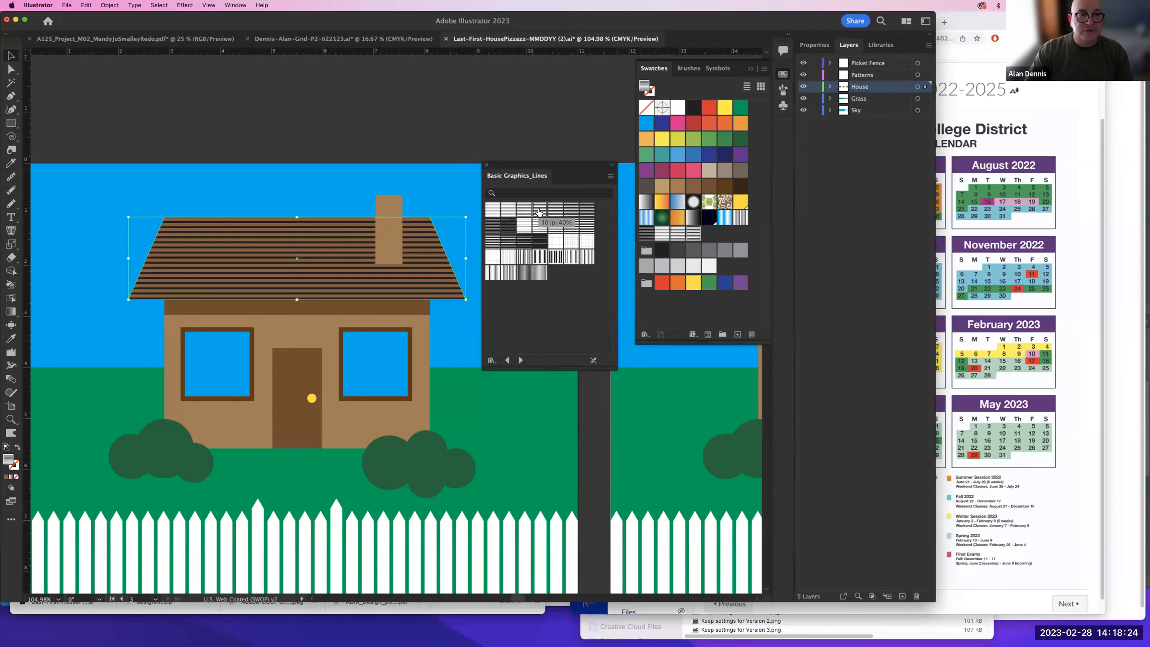
left_click(558, 228)
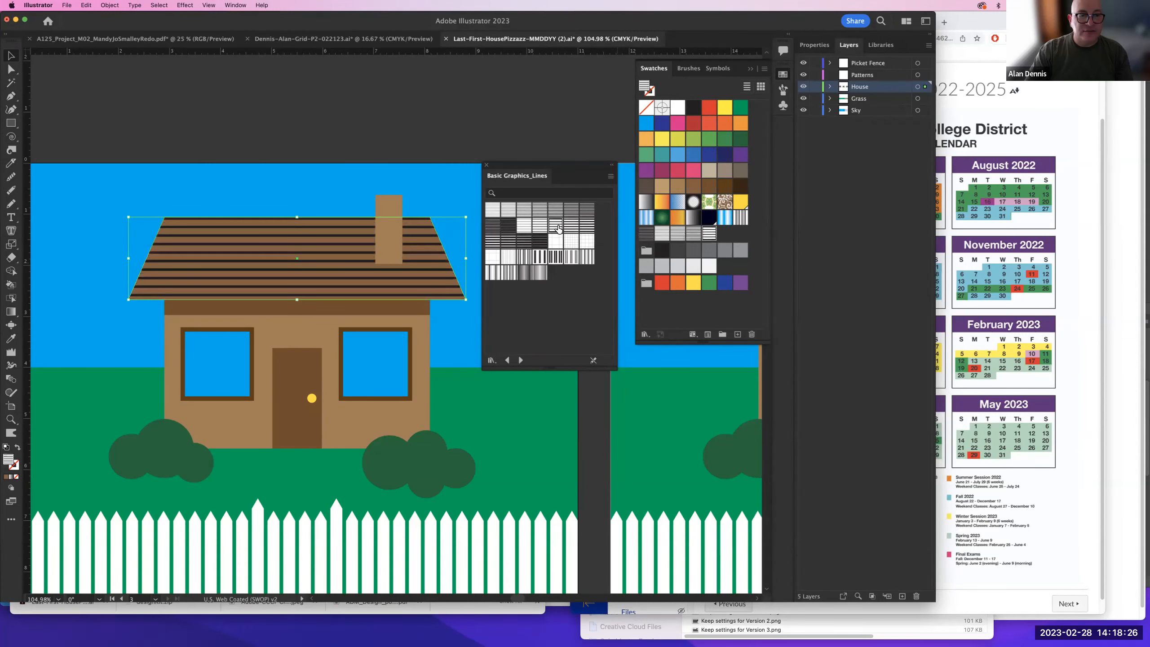
left_click(557, 229)
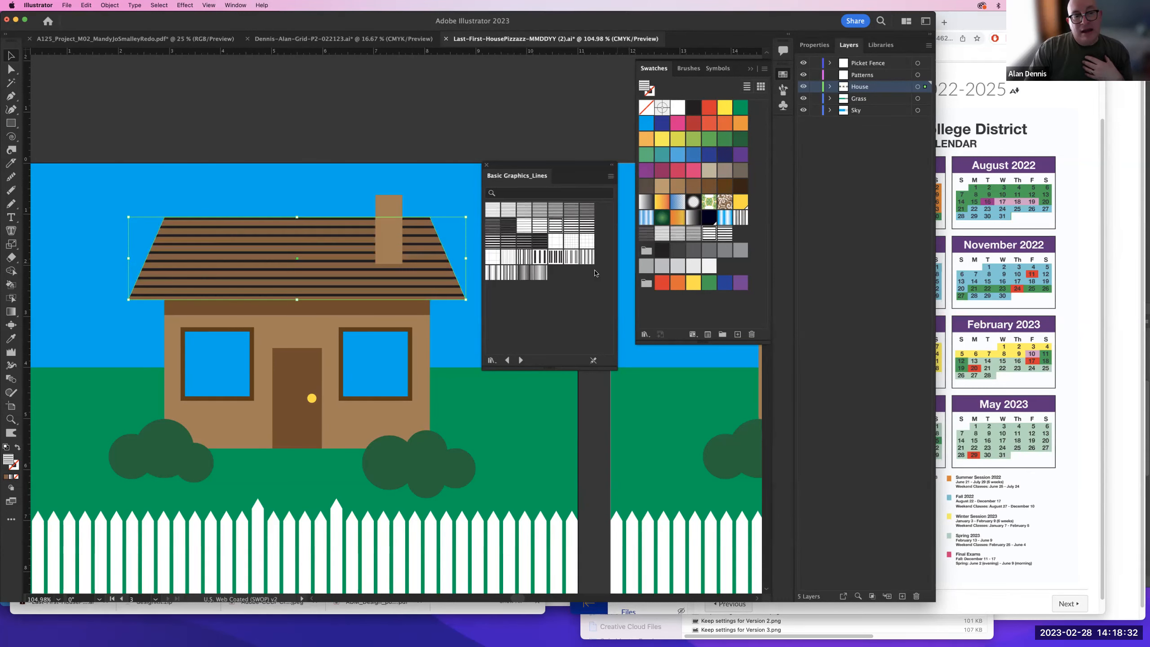
left_click(817, 198)
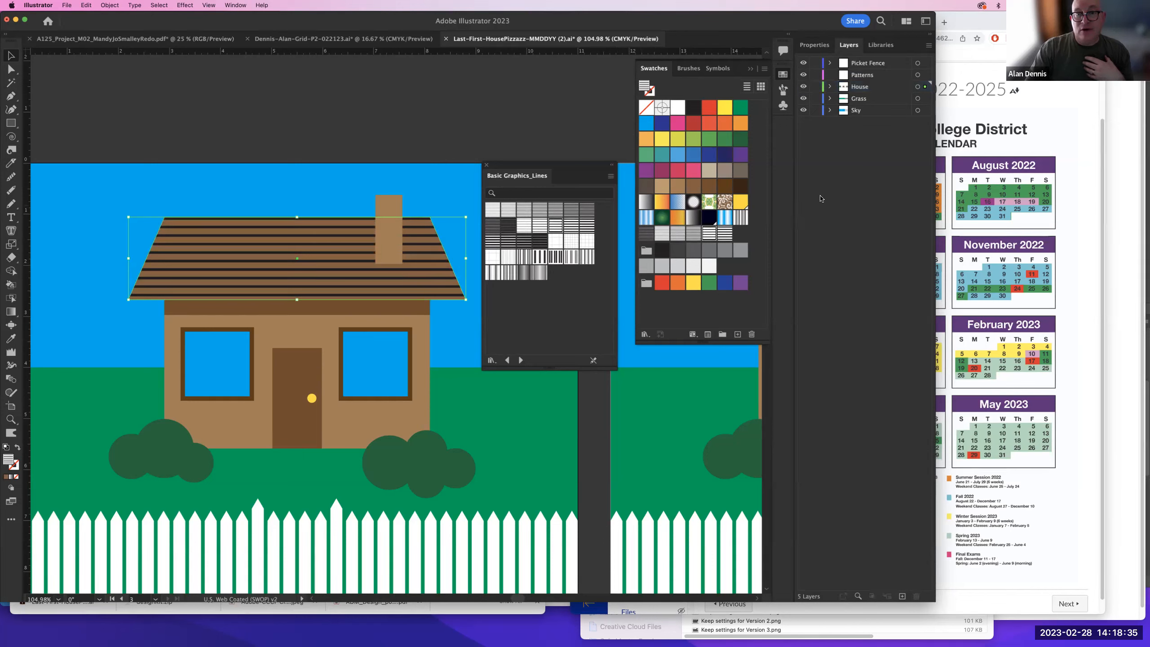
- Set the roof pattern's blend mode to Multiply and its opacity to about 40%
left_click(820, 46)
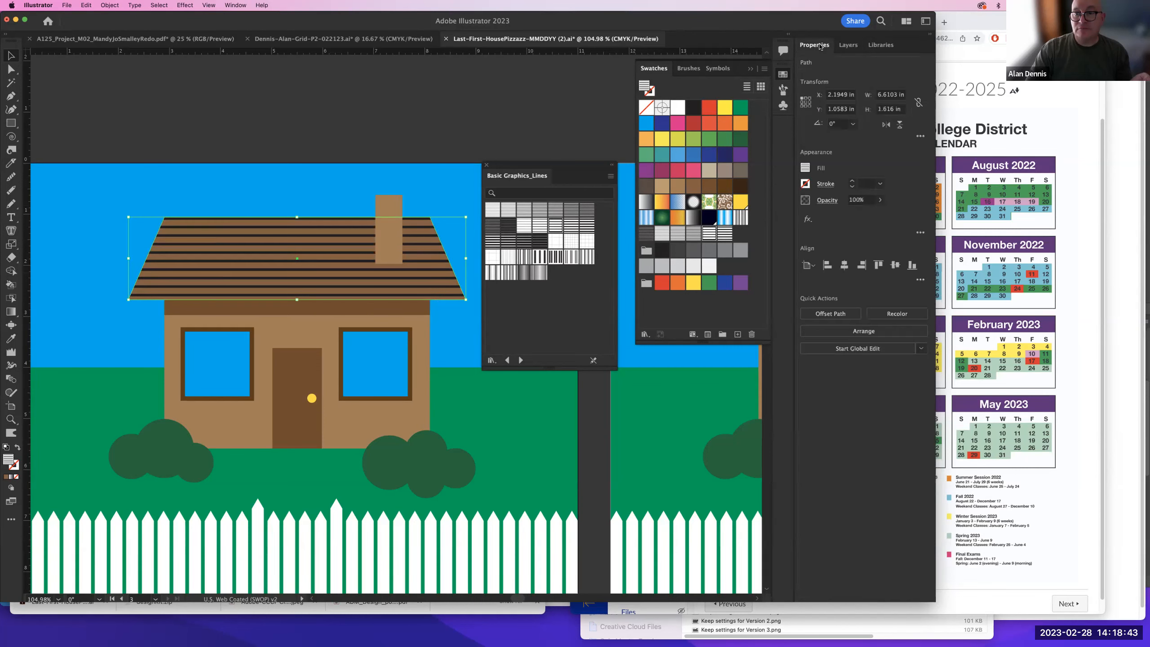
left_click(828, 202)
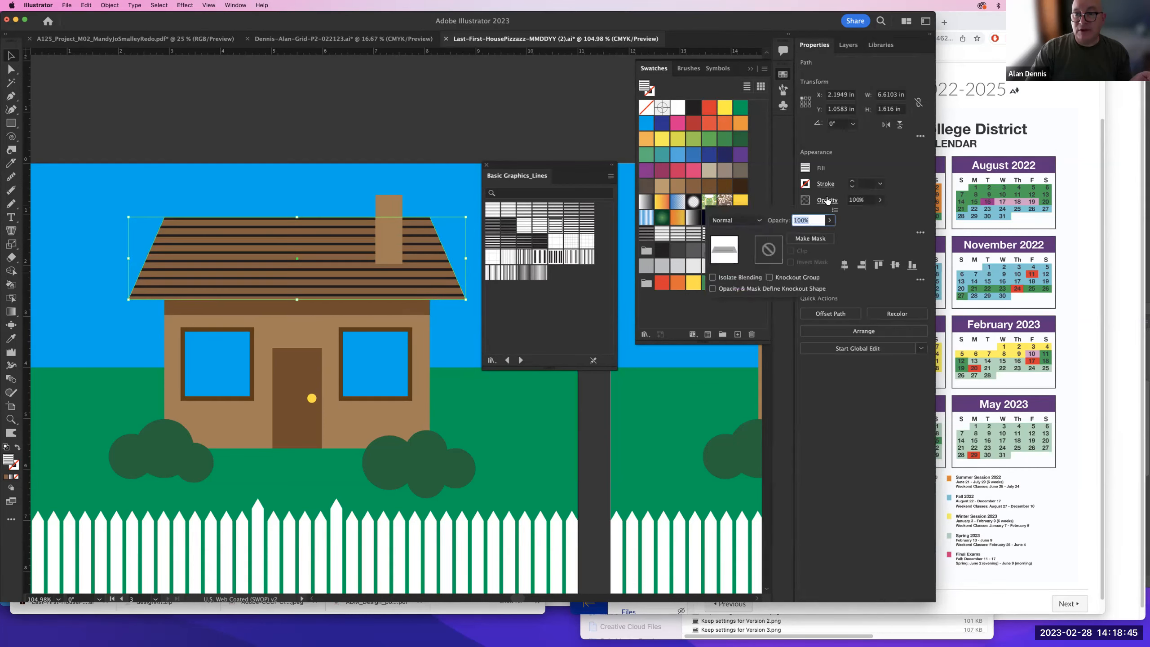
left_click(734, 221)
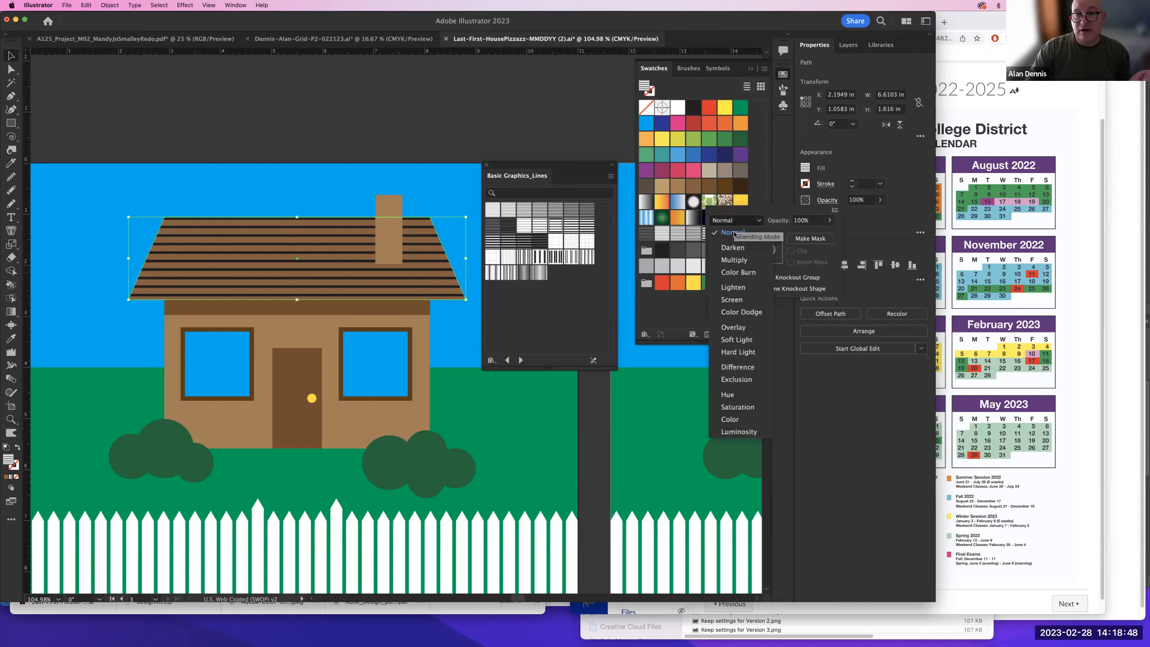
left_click(735, 260)
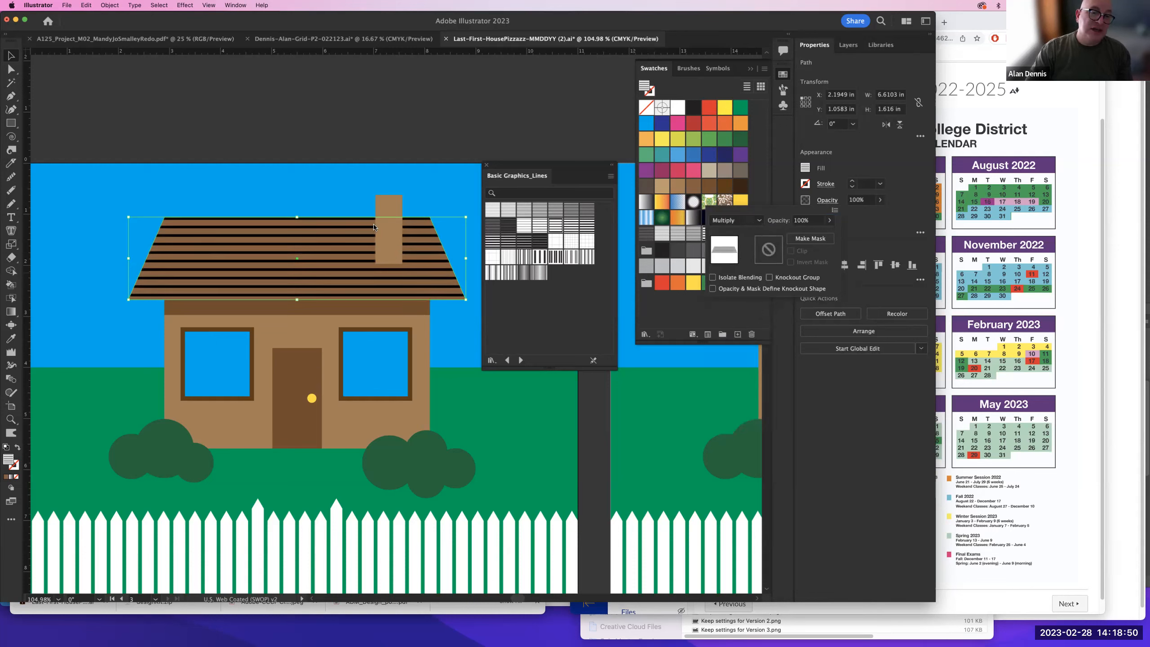
left_click(829, 220)
left_click(803, 234)
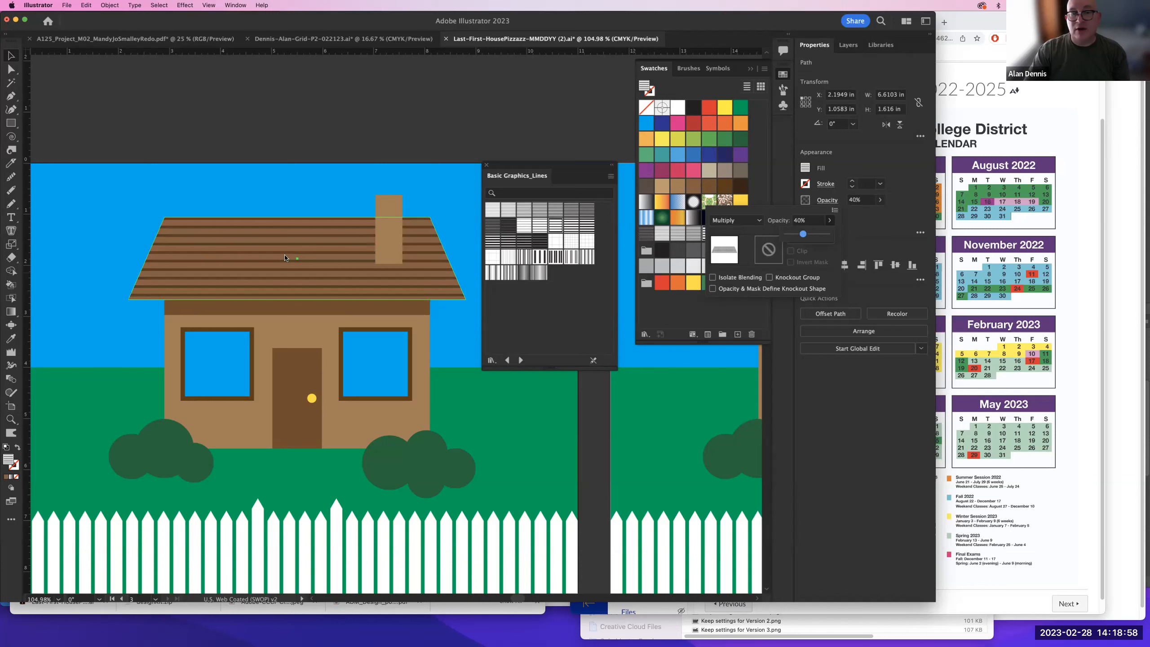
- Recheck the roof opacity, then zoom the view back out and deselect the roof
left_click(298, 128)
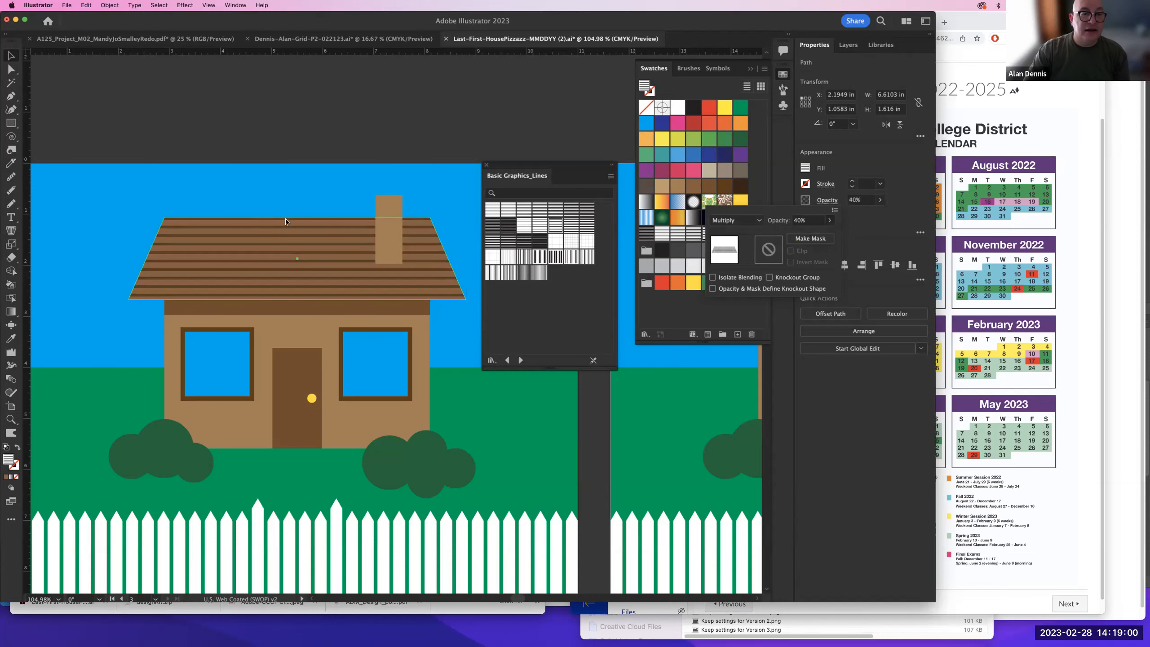
left_click(267, 220)
scroll(309, 272, "up", 5)
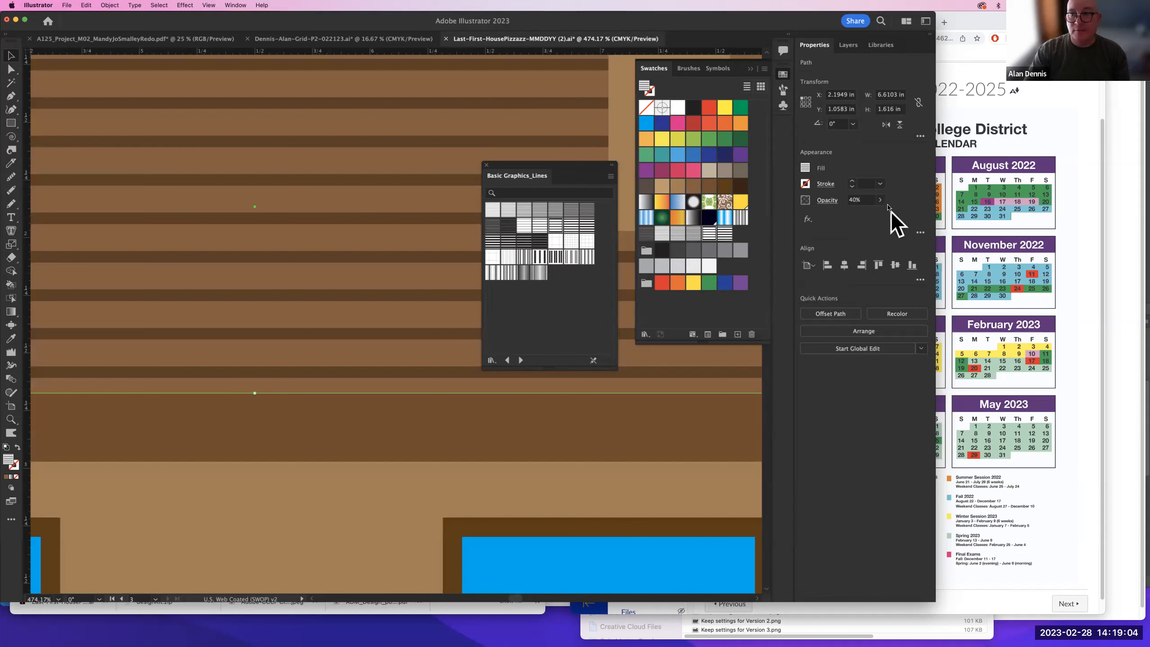
left_click(879, 200)
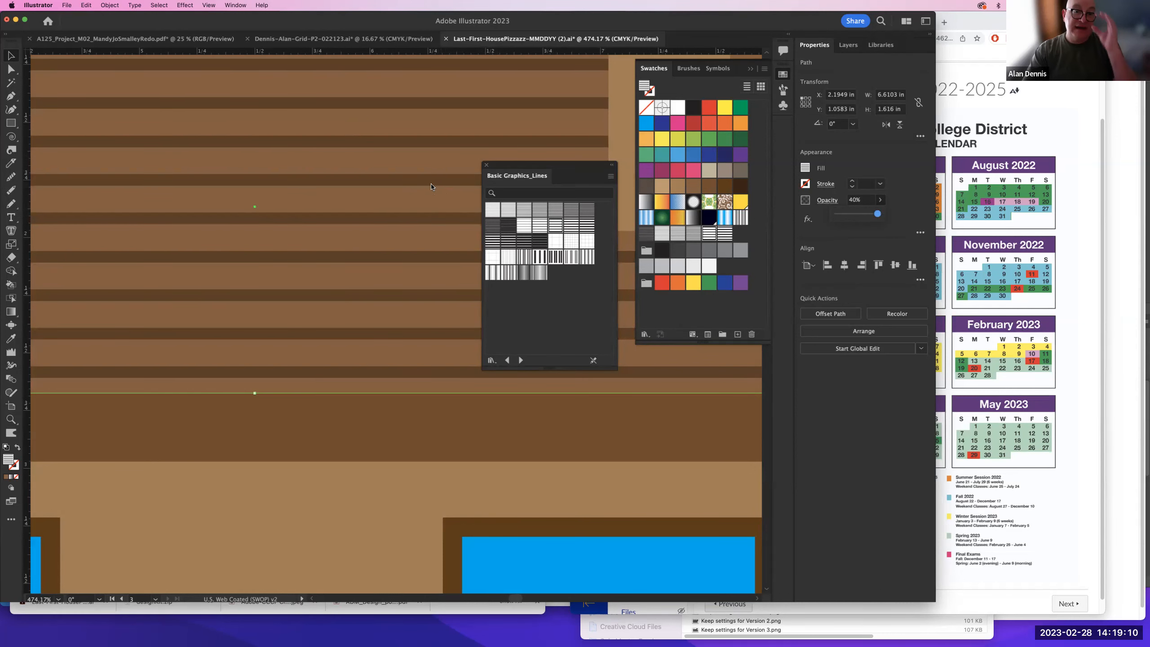
key("super+space")
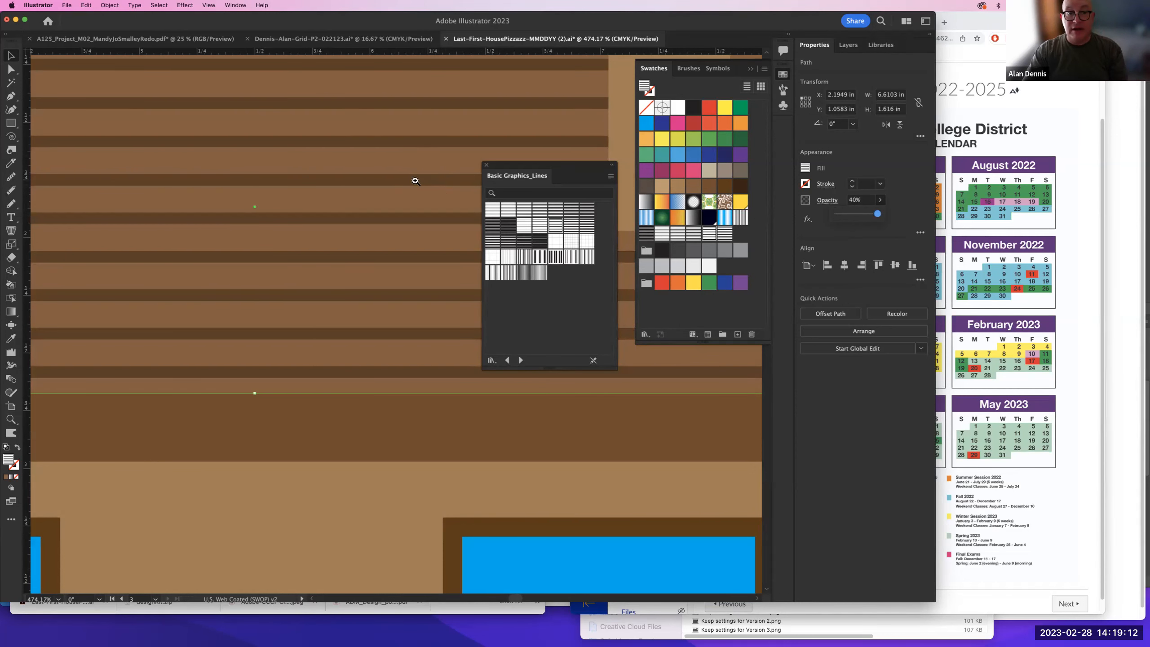
left_click(412, 205, "alt+super")
left_click(413, 204, "alt+super")
left_click(413, 210, "alt+super")
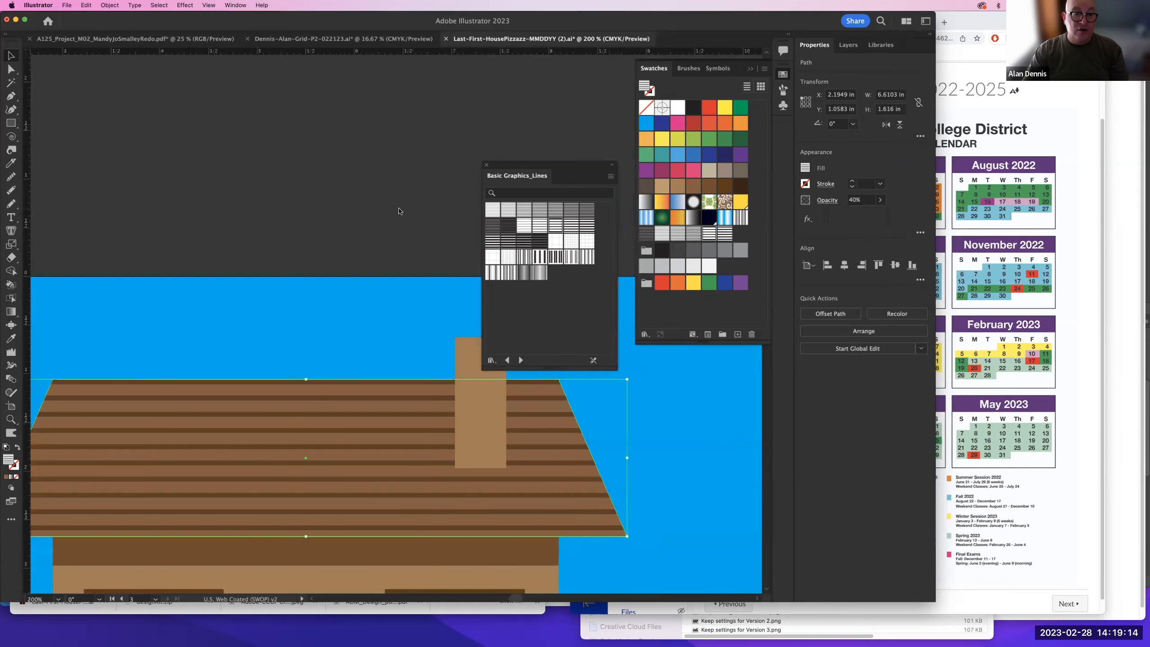
left_click(399, 208)
- Reselect the roof, reset its blend mode to Normal, and zoom in on the stripes
scroll(413, 282, "down", 5)
scroll(412, 281, "left", 1)
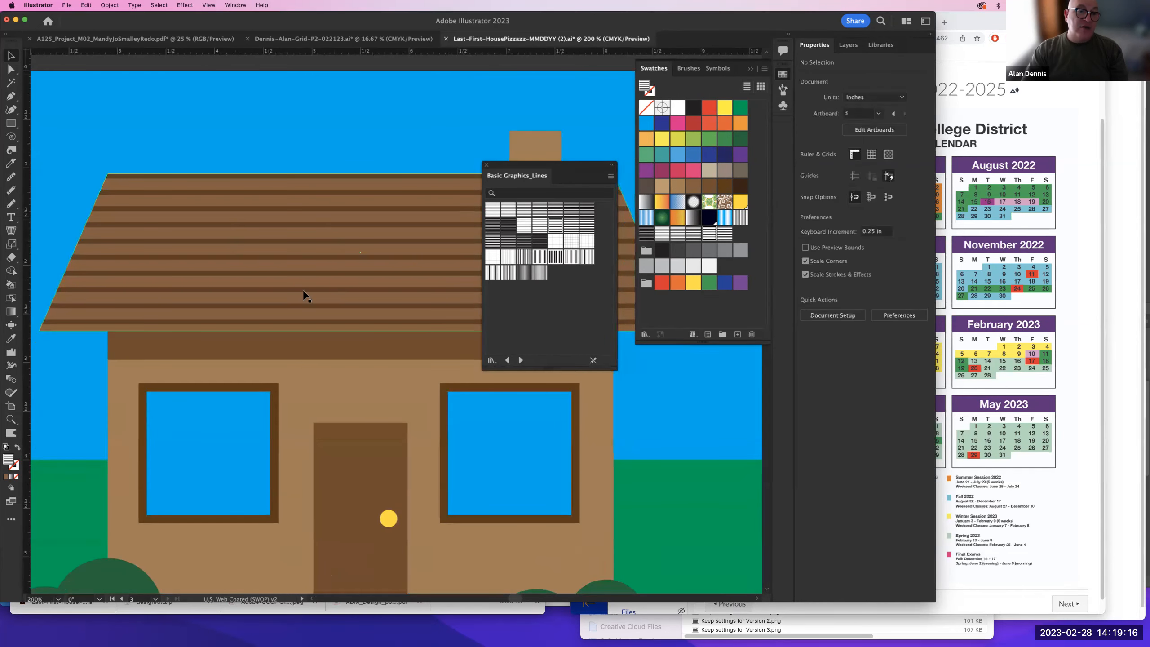
left_click(354, 251)
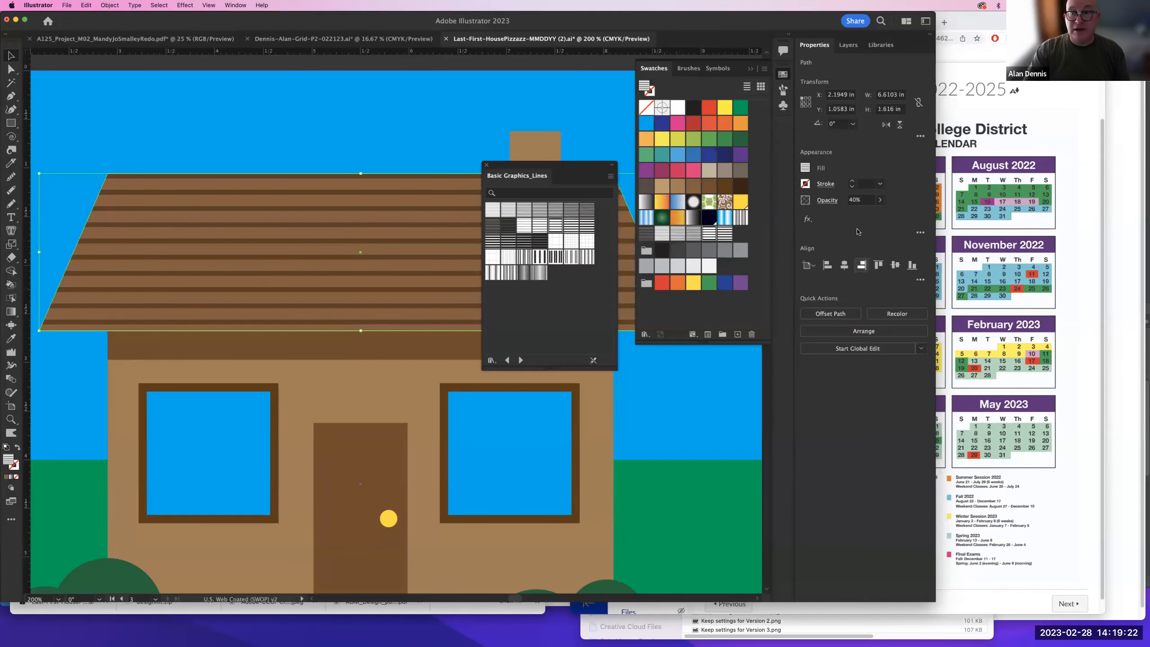
left_click(827, 201)
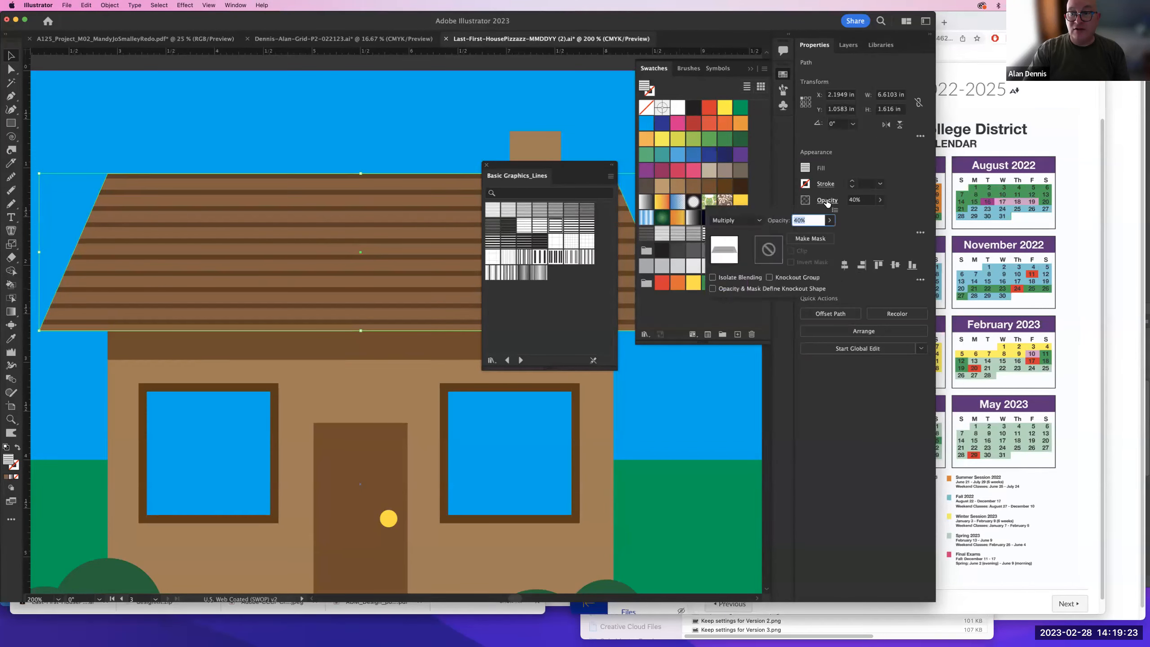
left_click(728, 221)
left_click(729, 232)
key("super+space")
left_click_drag(306, 209, 384, 292)
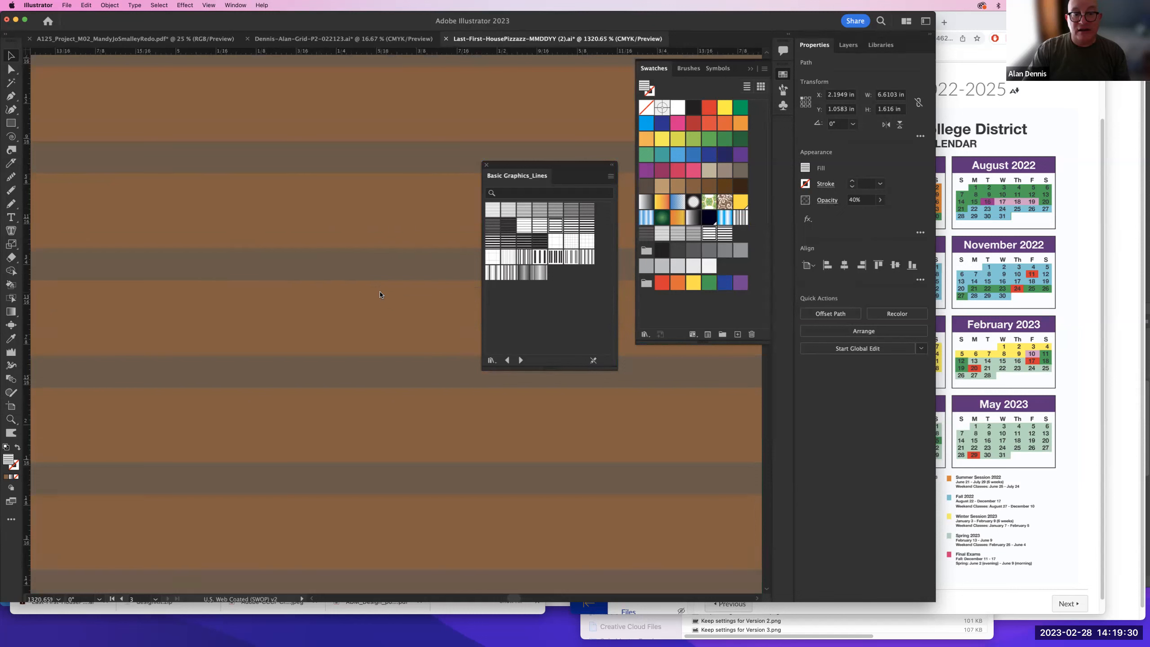
- Try Darken, then Screen blending on the roof, zooming back out to the house front
left_click(825, 203)
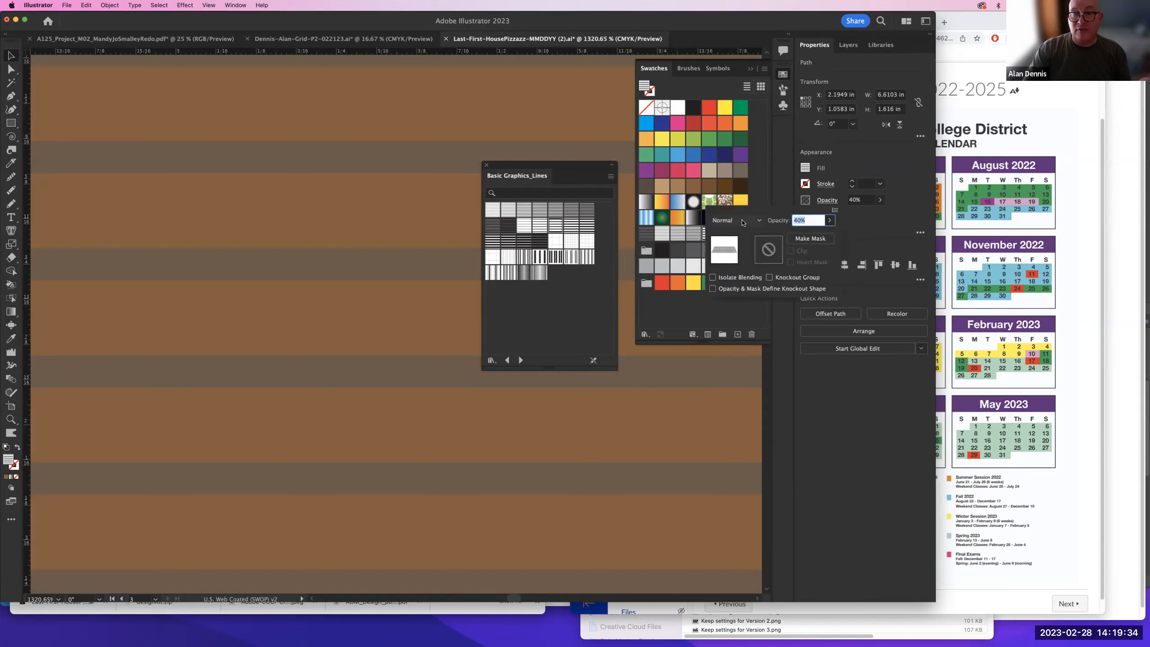
left_click(745, 221)
left_click(738, 249)
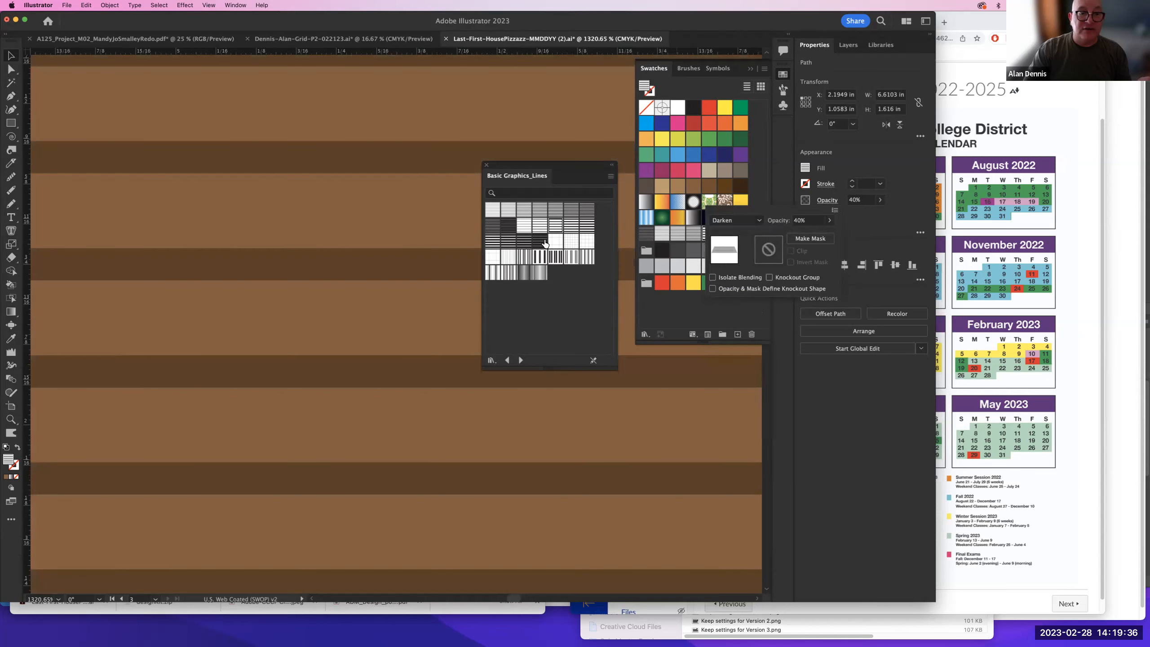
left_click(734, 221)
left_click(731, 300)
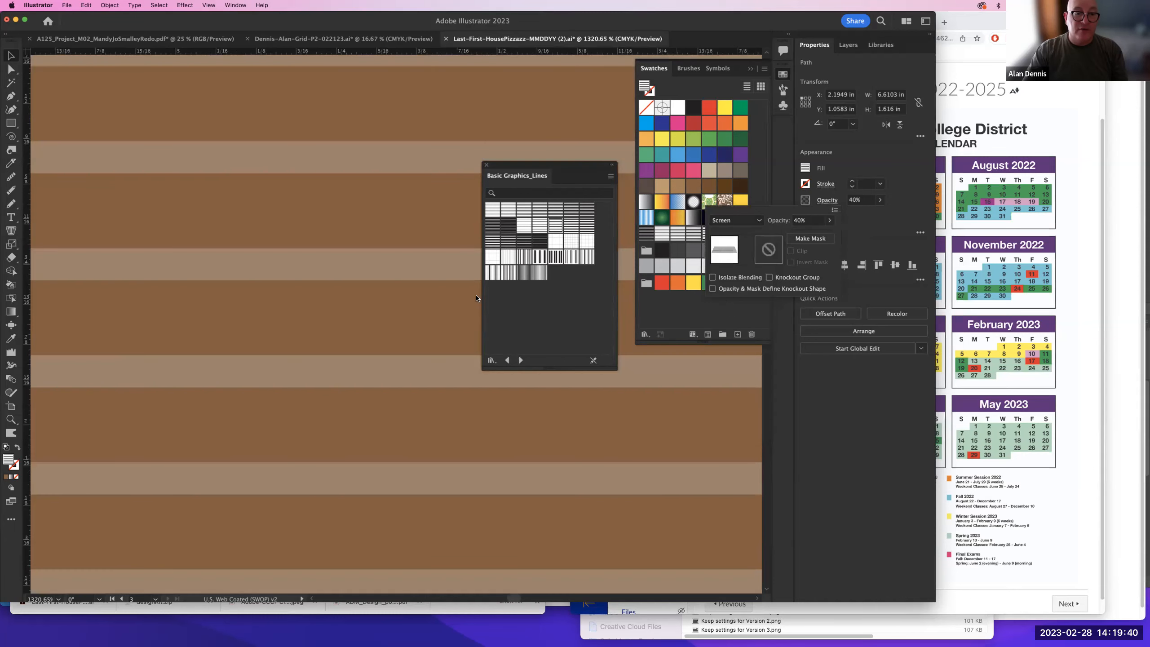
left_click(355, 273)
left_click(356, 273, "alt+super")
left_click(356, 273, "alt+super")
left_click(354, 273, "alt+super")
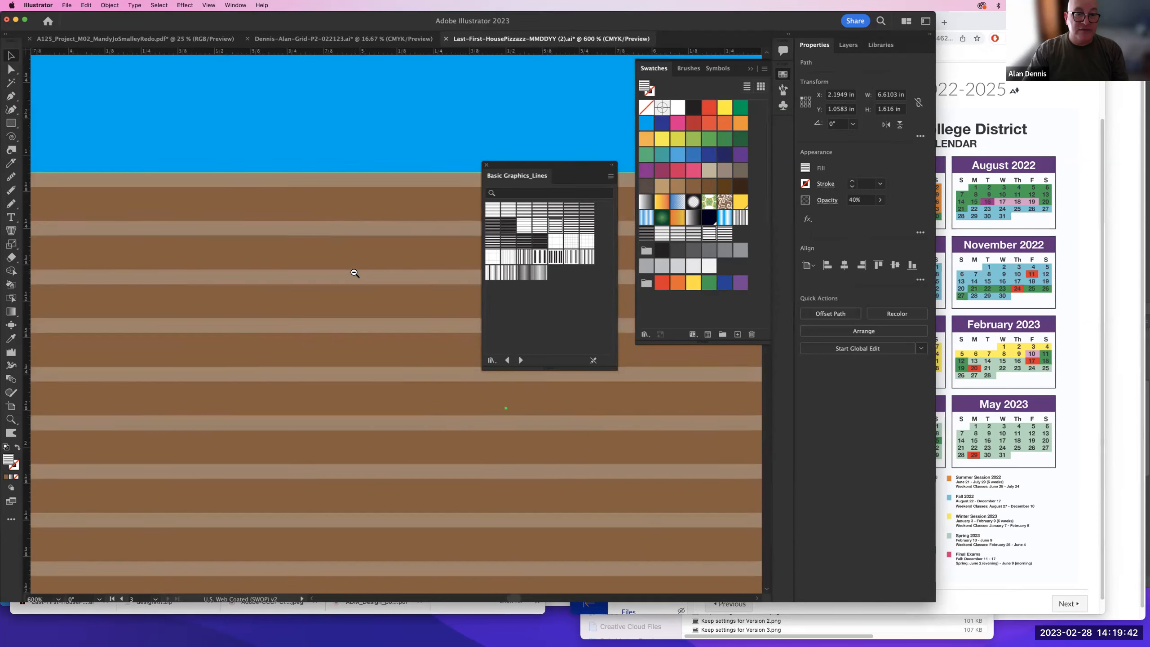
left_click(354, 273, "alt+super")
left_click(354, 272, "alt+super")
left_click(355, 272, "alt+super")
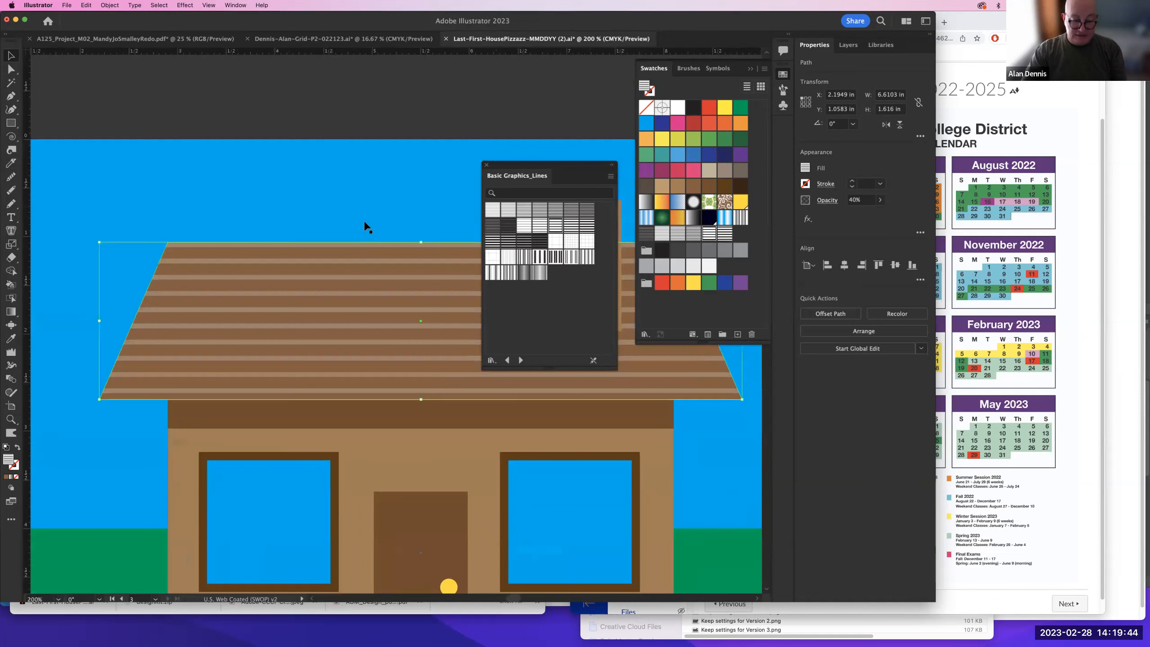
- Lower the roof pattern's opacity to about 29% and pan to show the chimney and bushes
left_click(880, 200)
left_click_drag(853, 214, 849, 214)
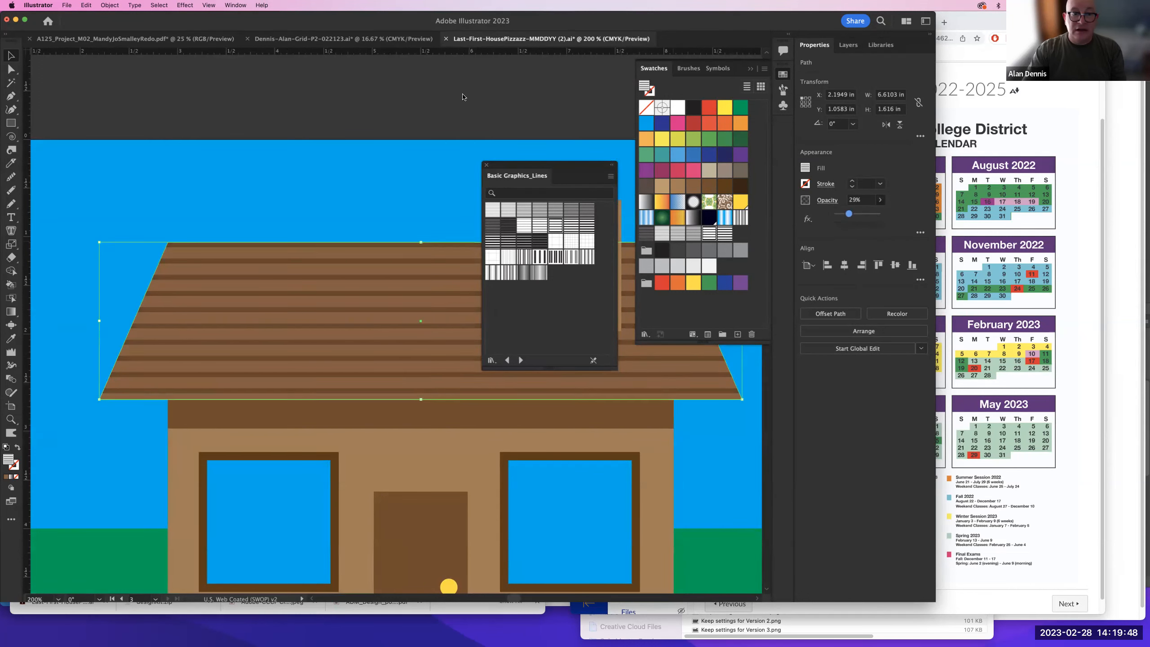
left_click(441, 91)
left_click(449, 357, "alt+super")
left_click_drag(415, 292, 341, 268)
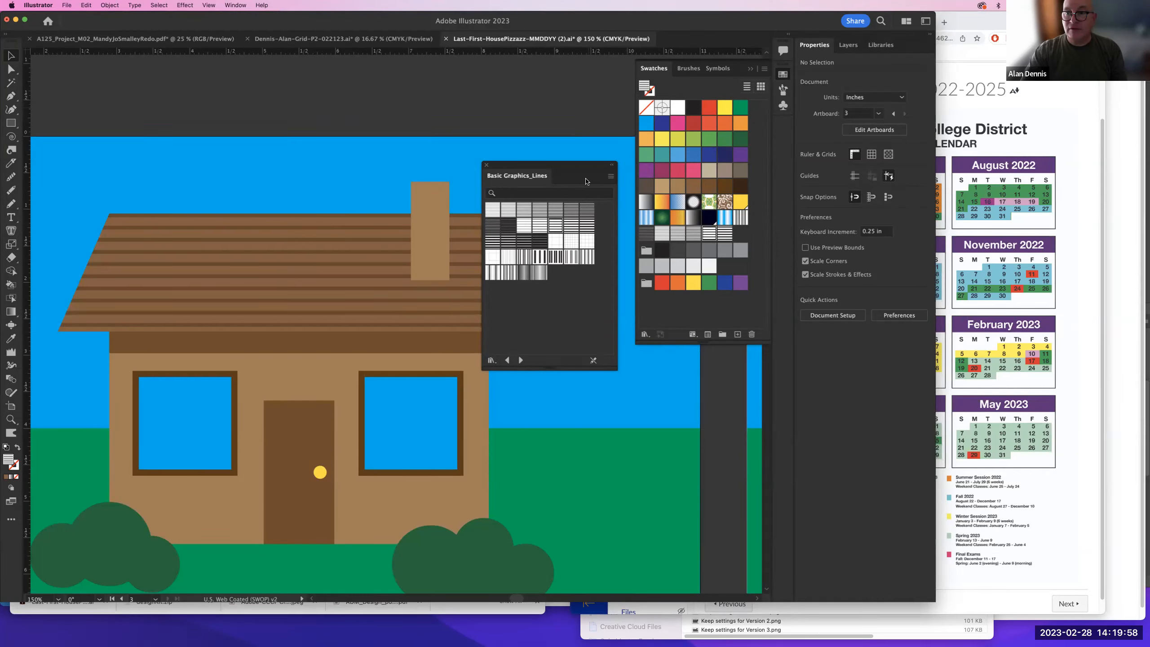
- Move the striped roof pattern onto the Patterns layer in place and lock that layer
left_click(849, 44)
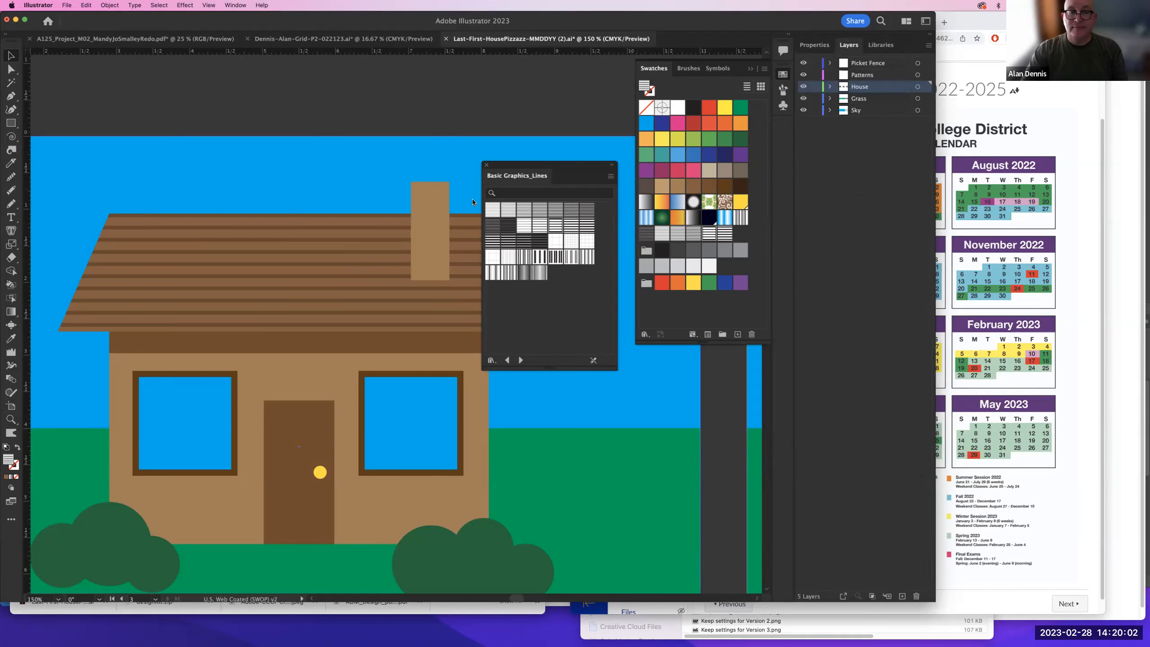
left_click(388, 262)
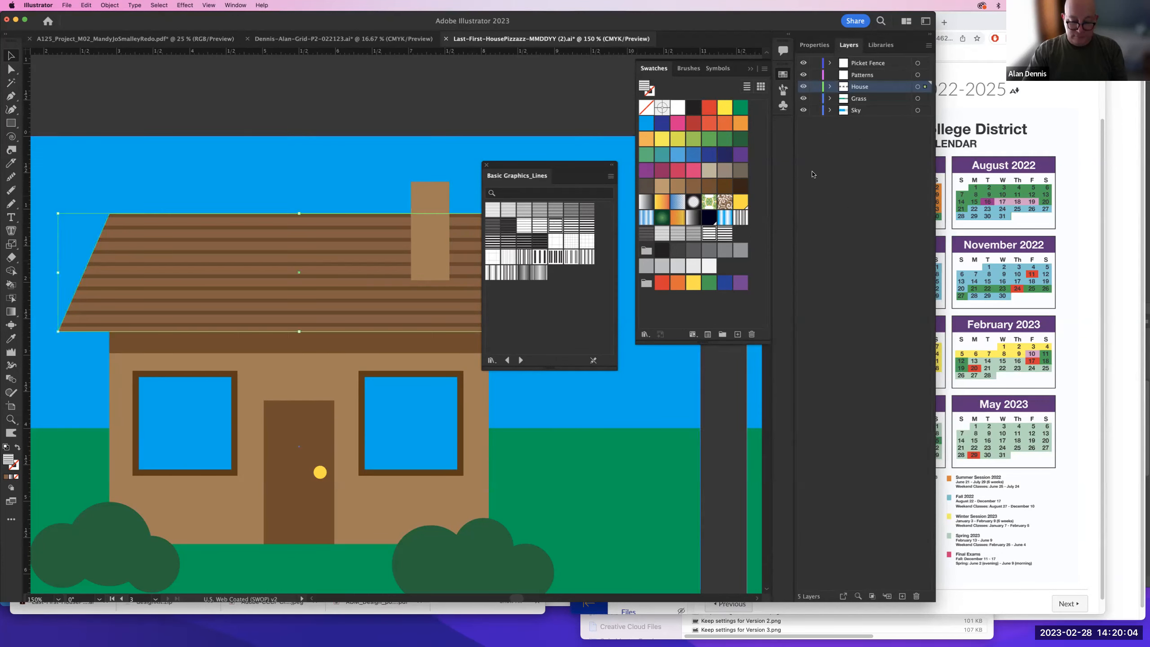
key("Delete")
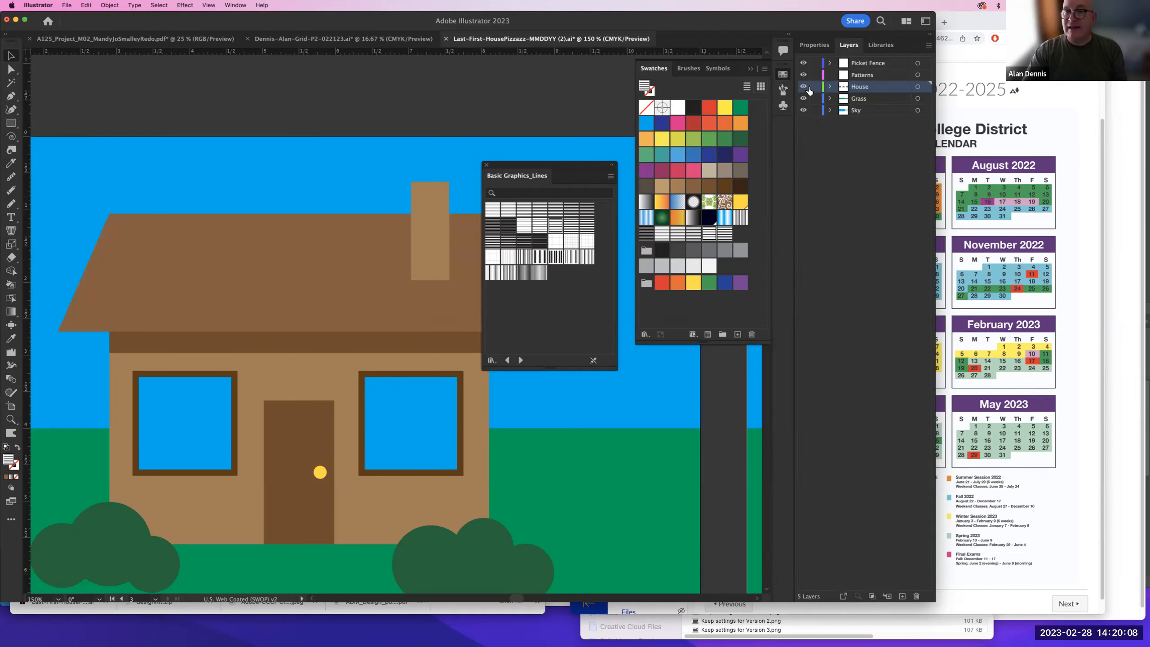
left_click(857, 76)
key("super+f")
left_click(817, 75)
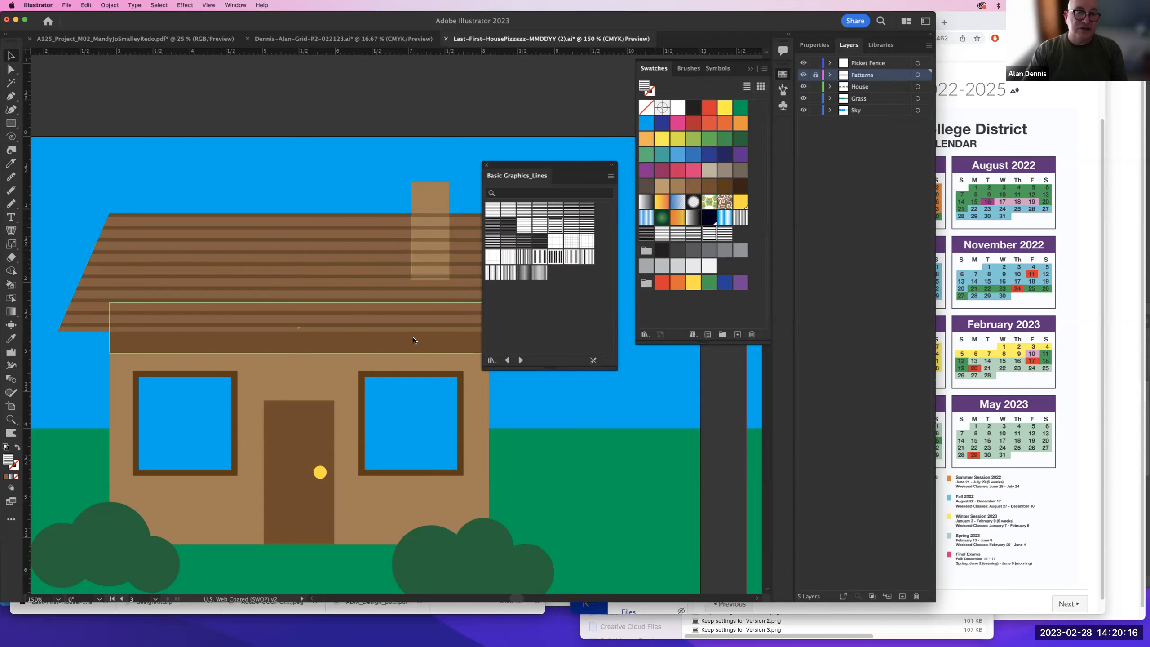
- Move the chimney from the House layer onto the Patterns layer in place
left_click(437, 198)
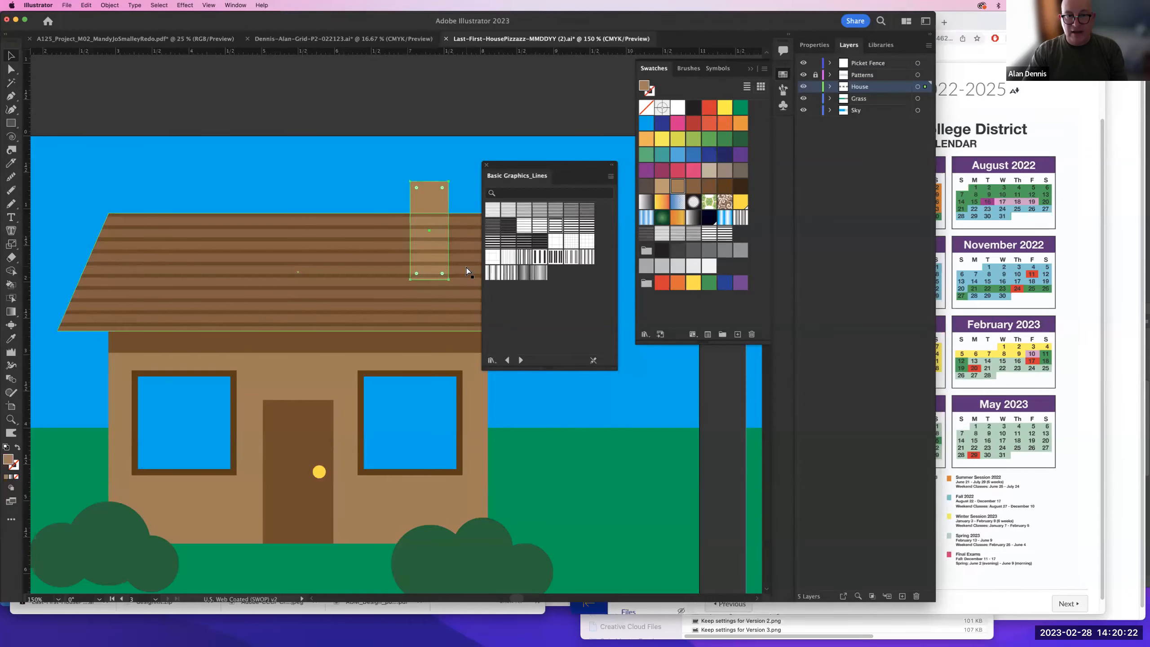
key("Delete")
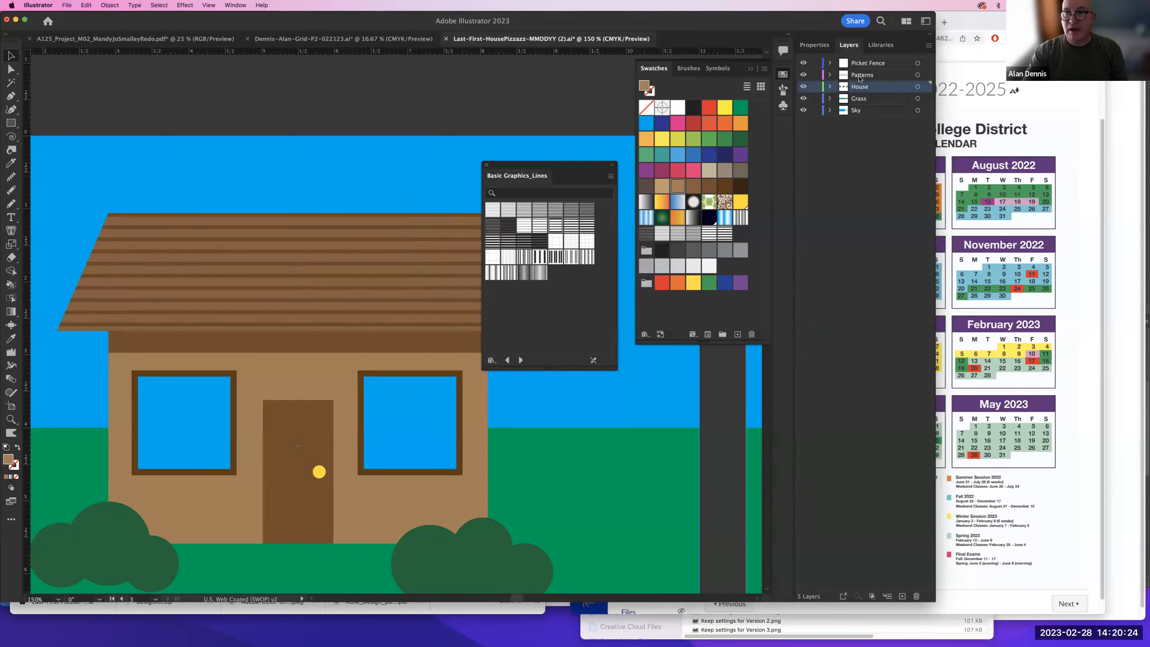
left_click(860, 76)
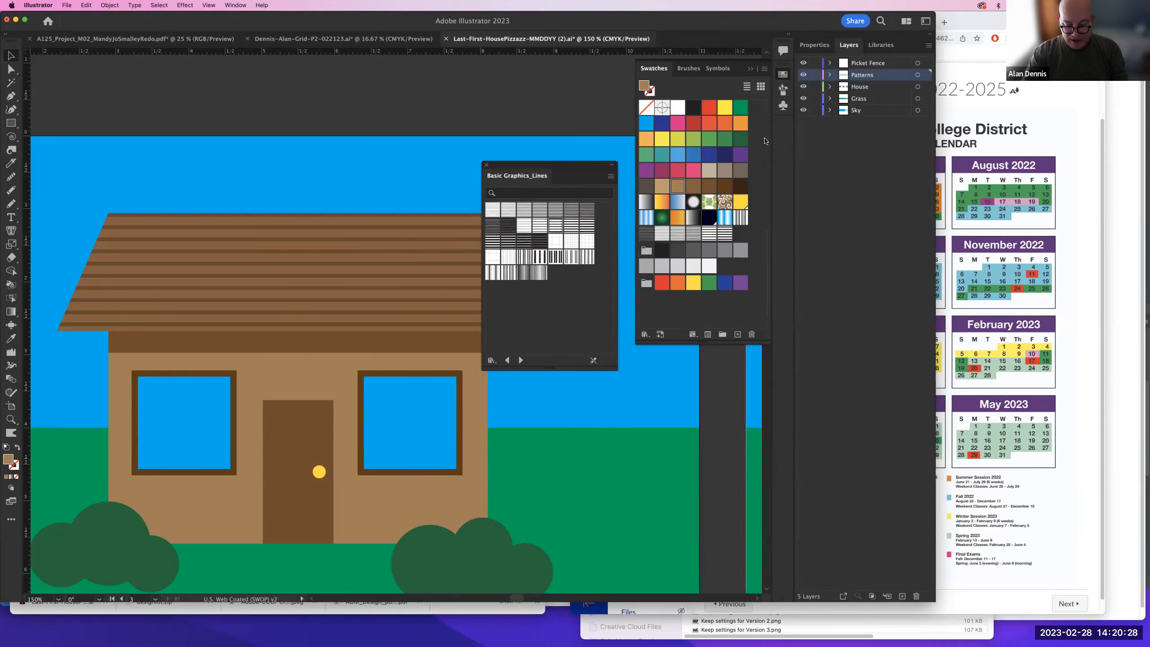
key("ctrl+f")
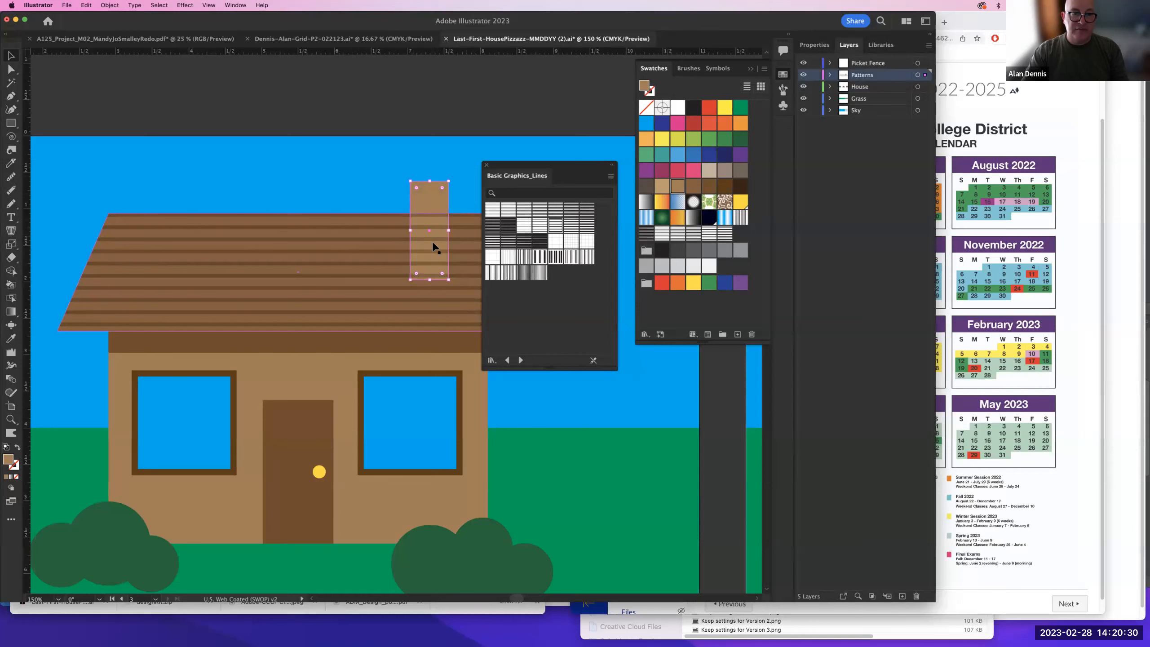
left_click(111, 6)
- Bring the chimney to the front and fill it with the 6 lpi 60% black line pattern
mouse_move(172, 29)
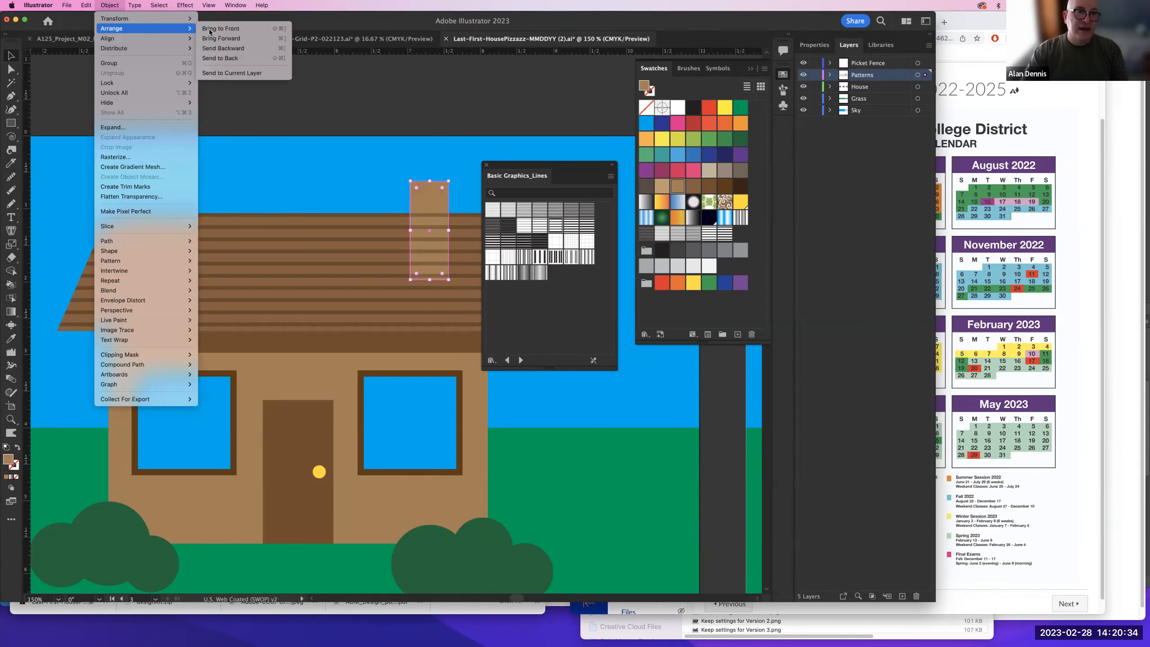
left_click(212, 28)
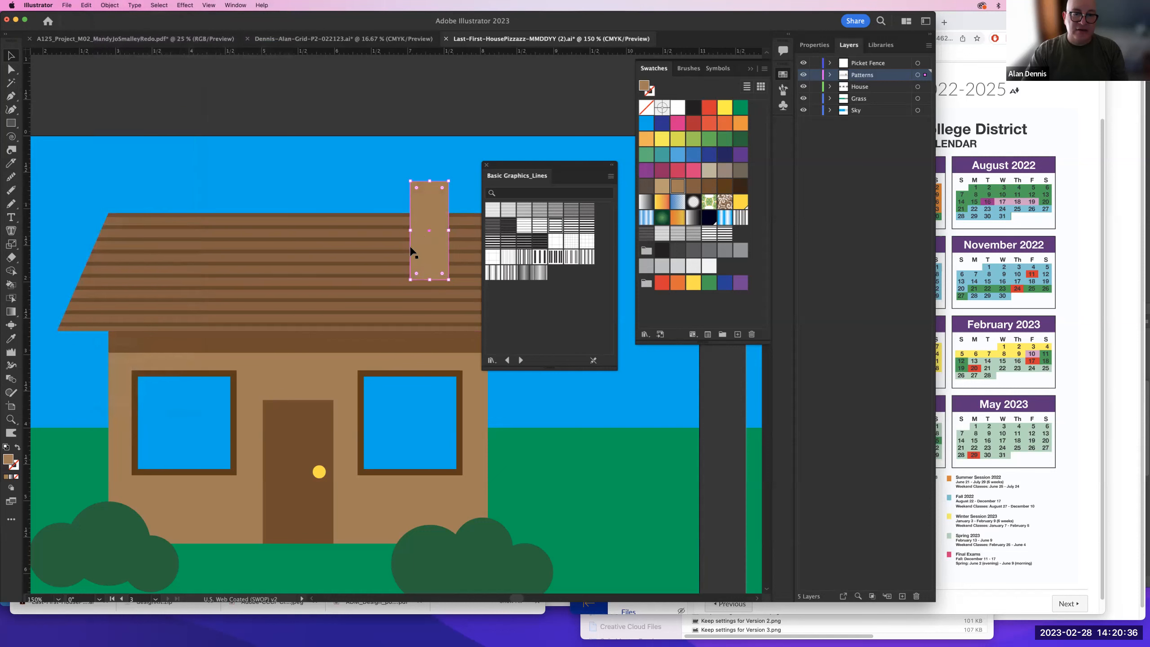
left_click(458, 104)
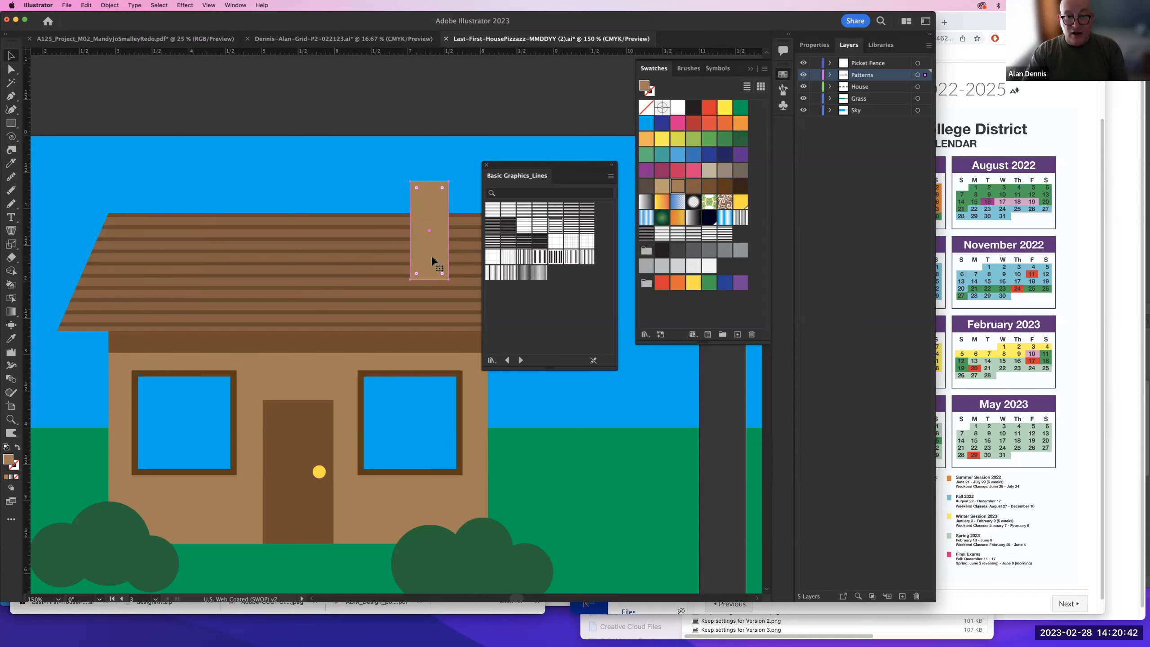
left_click_drag(431, 216, 430, 164)
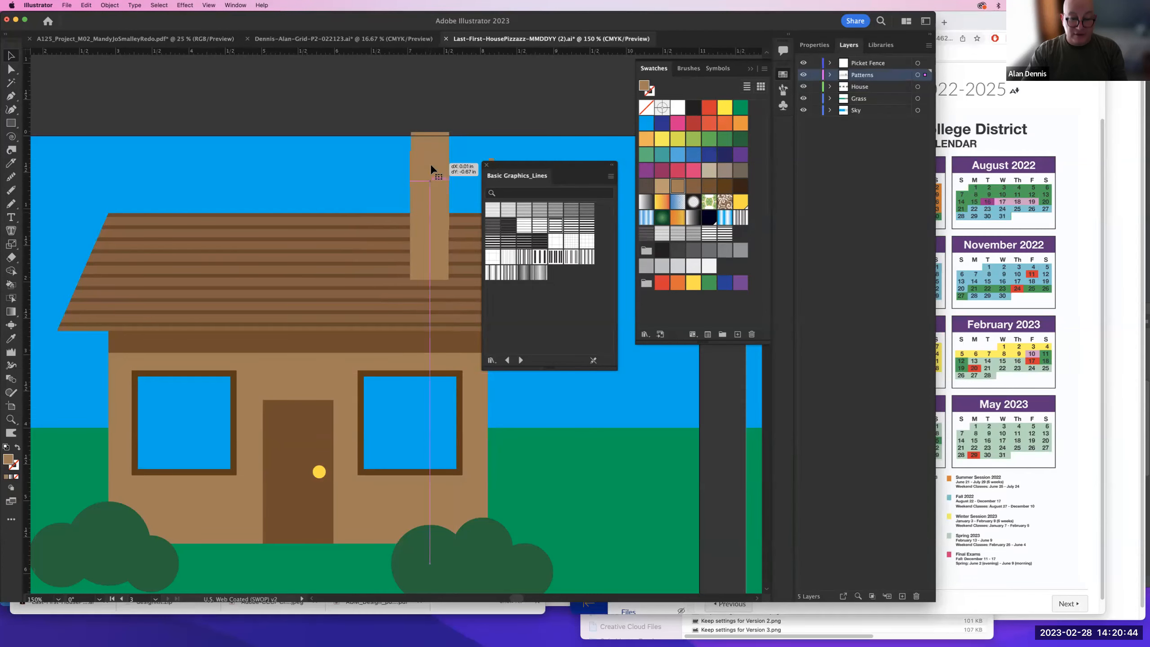
key("super+z")
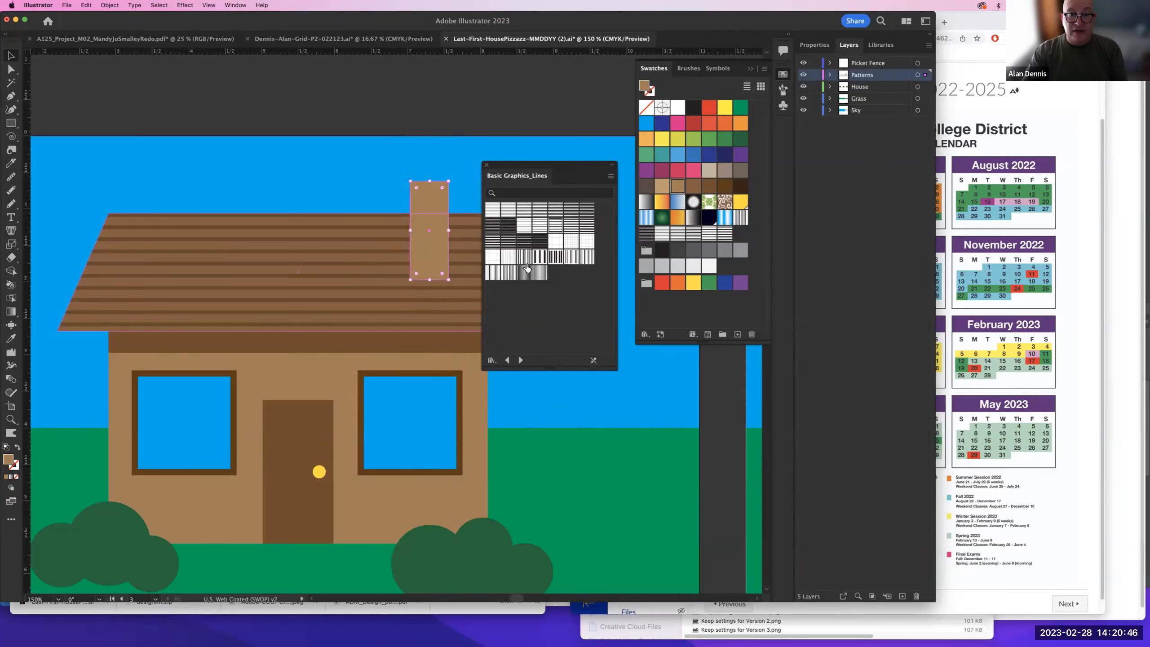
left_click(516, 240)
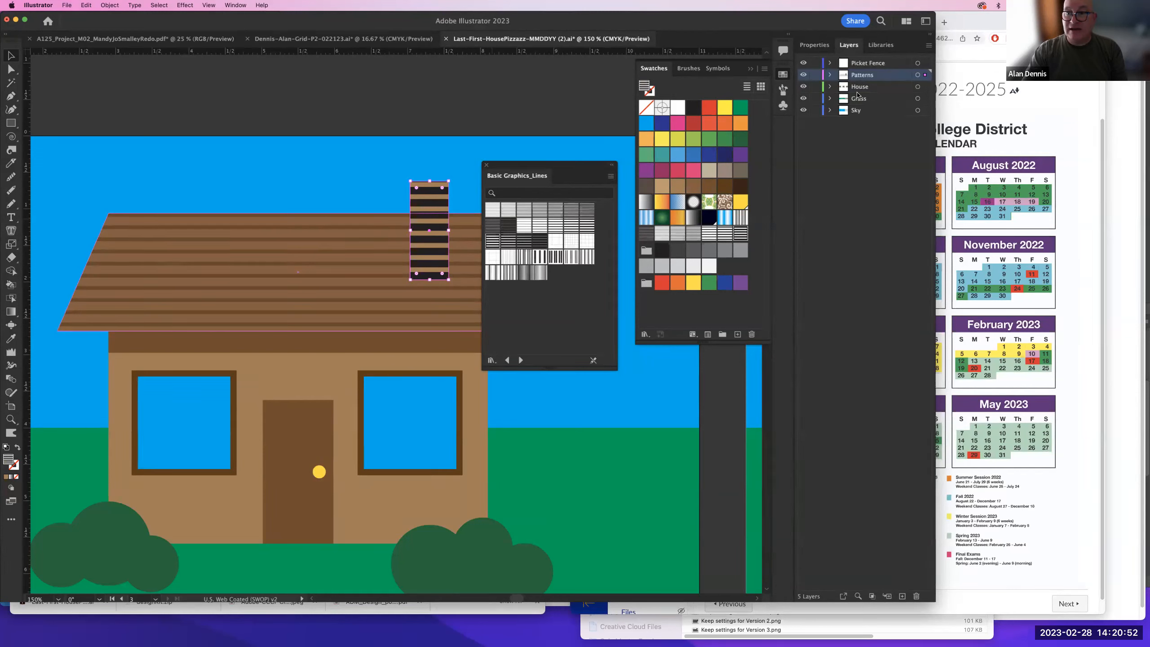
- Reopen the Swatches panel menu and navigate toward the Basic Graphics pattern libraries
left_click(784, 73)
left_click(783, 74)
left_click(765, 68)
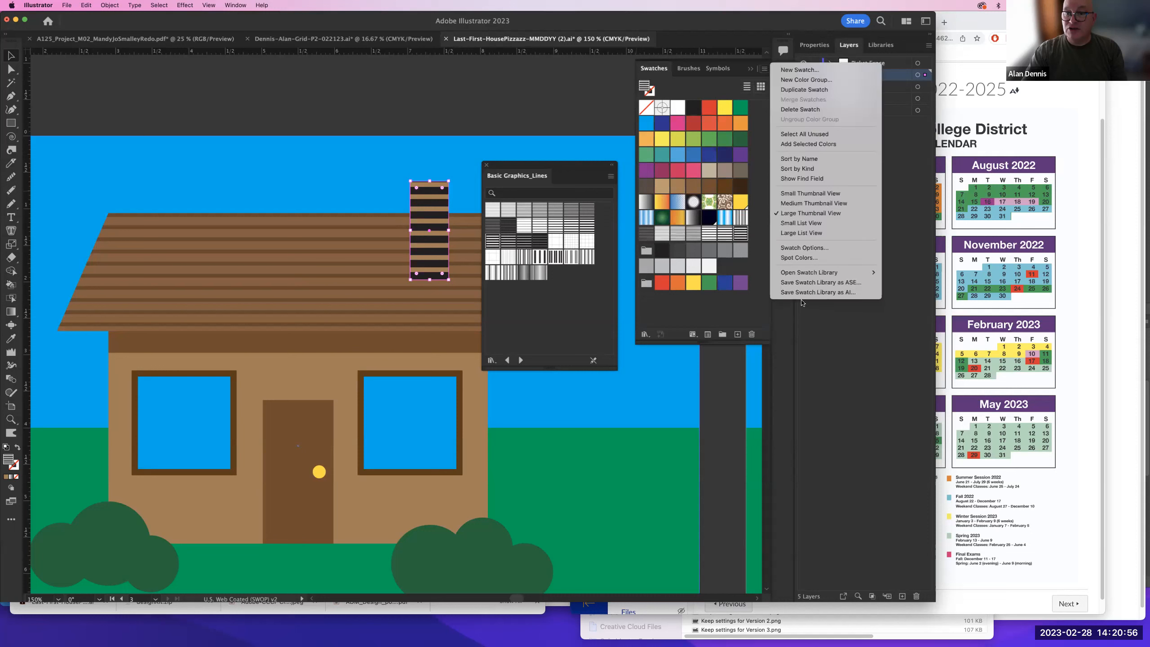
mouse_move(801, 272)
mouse_move(934, 410)
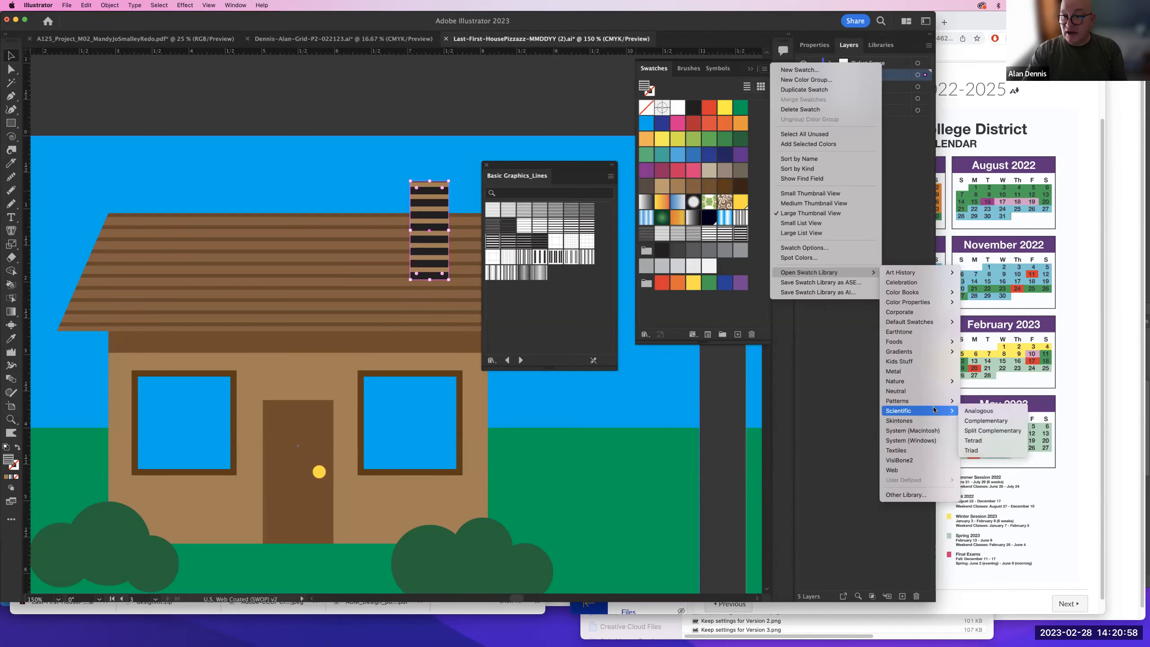
mouse_move(995, 402)
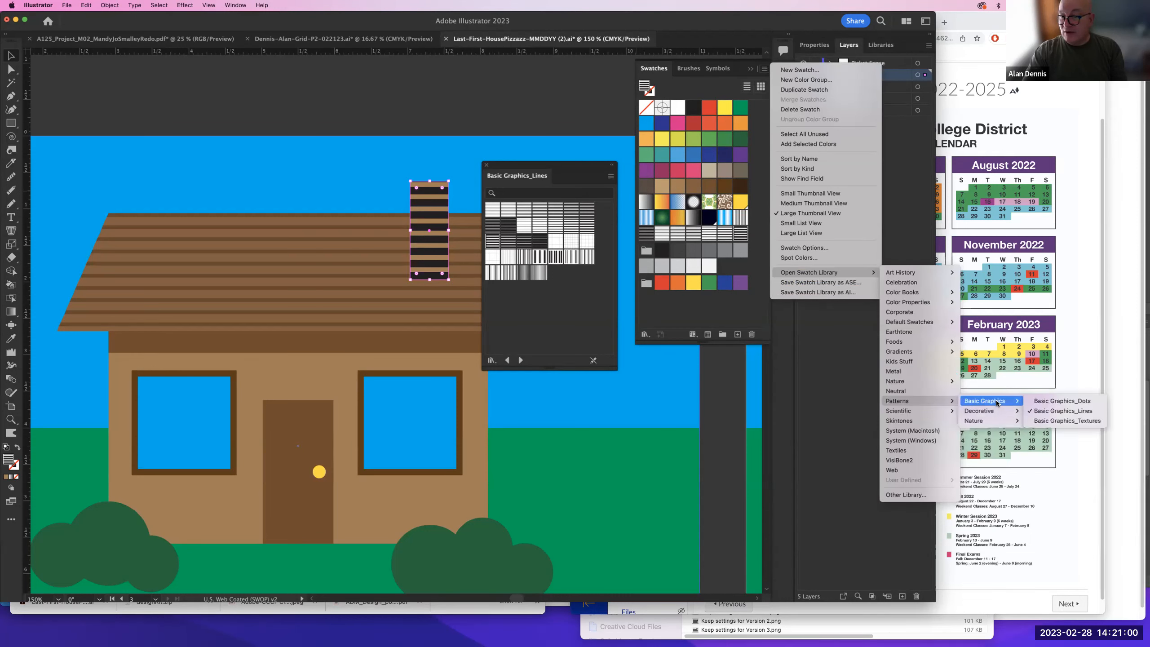
- Open the Basic Graphics_Textures library and display it as a large named list
left_click(1037, 422)
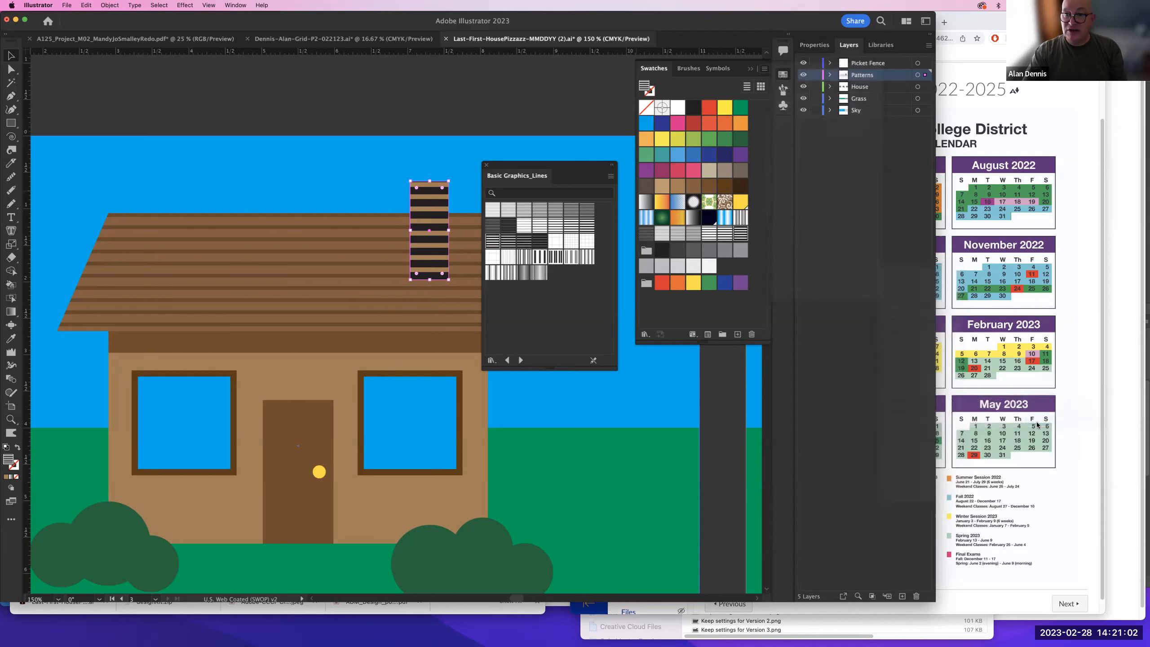
left_click(611, 176)
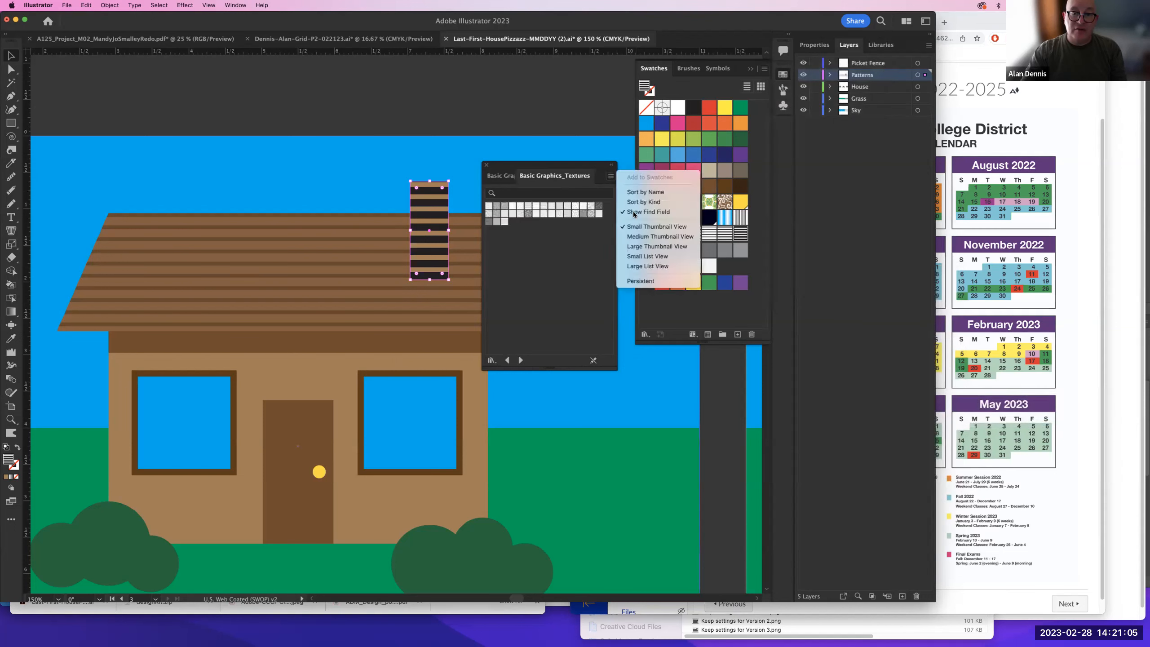
left_click(647, 267)
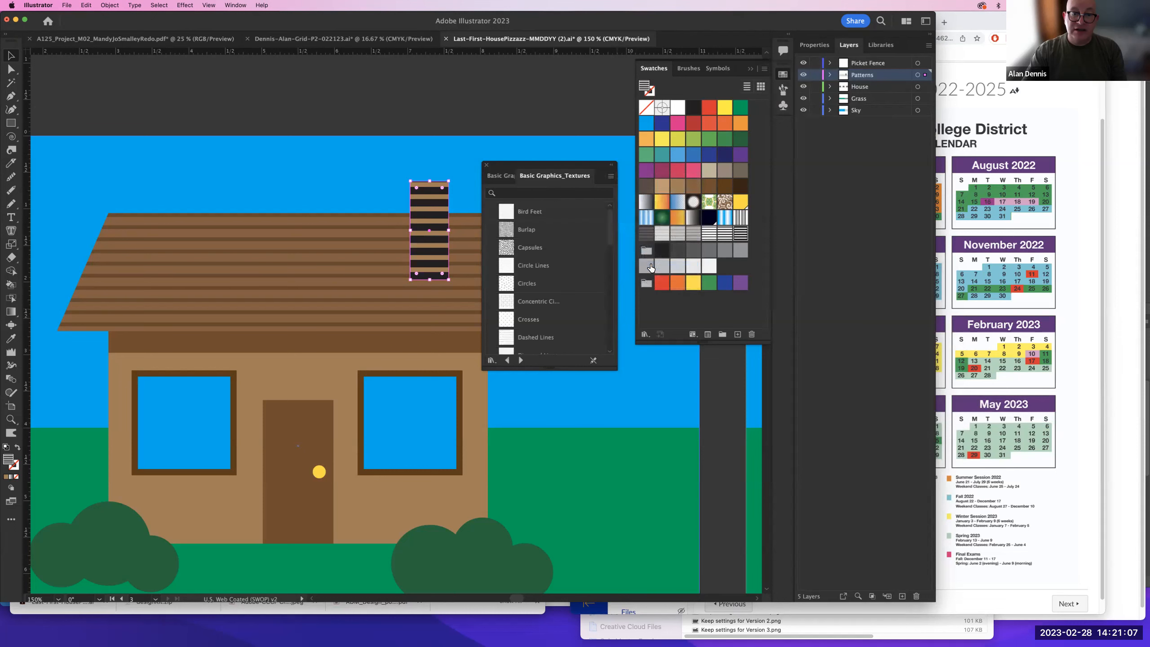
- Try Circles, Capsules, Gravel, Mezzotint Dot and Lines textures on the chimney, settling on Diamond
left_click(506, 284)
left_click(507, 266)
left_click(505, 248)
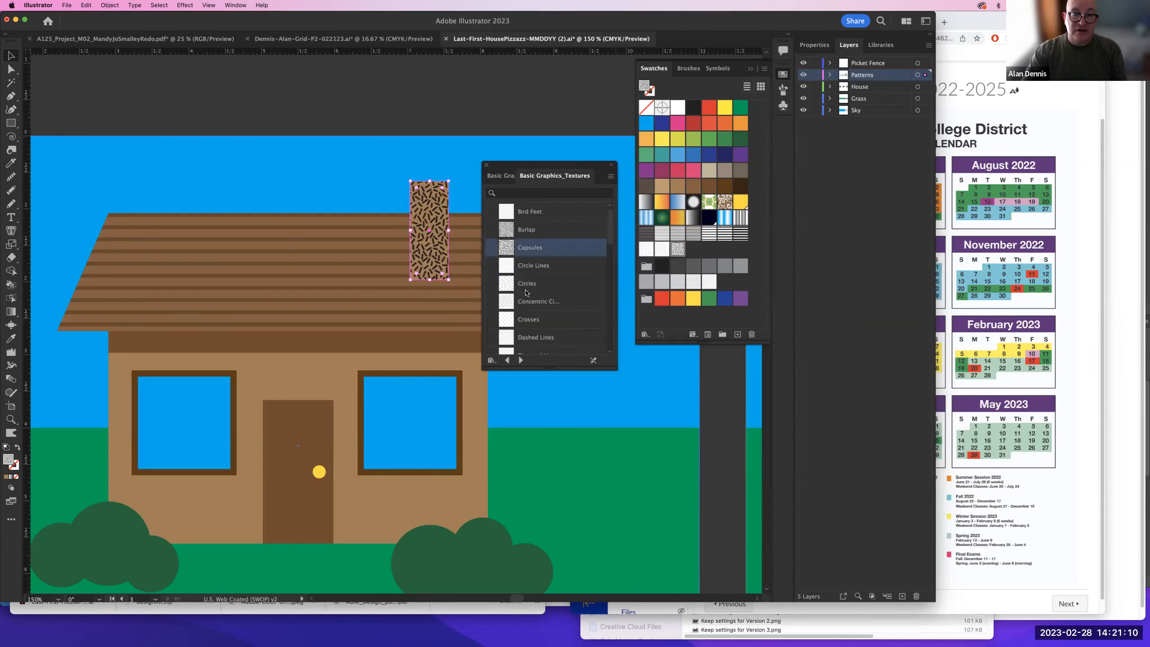
scroll(505, 281, "down", 10)
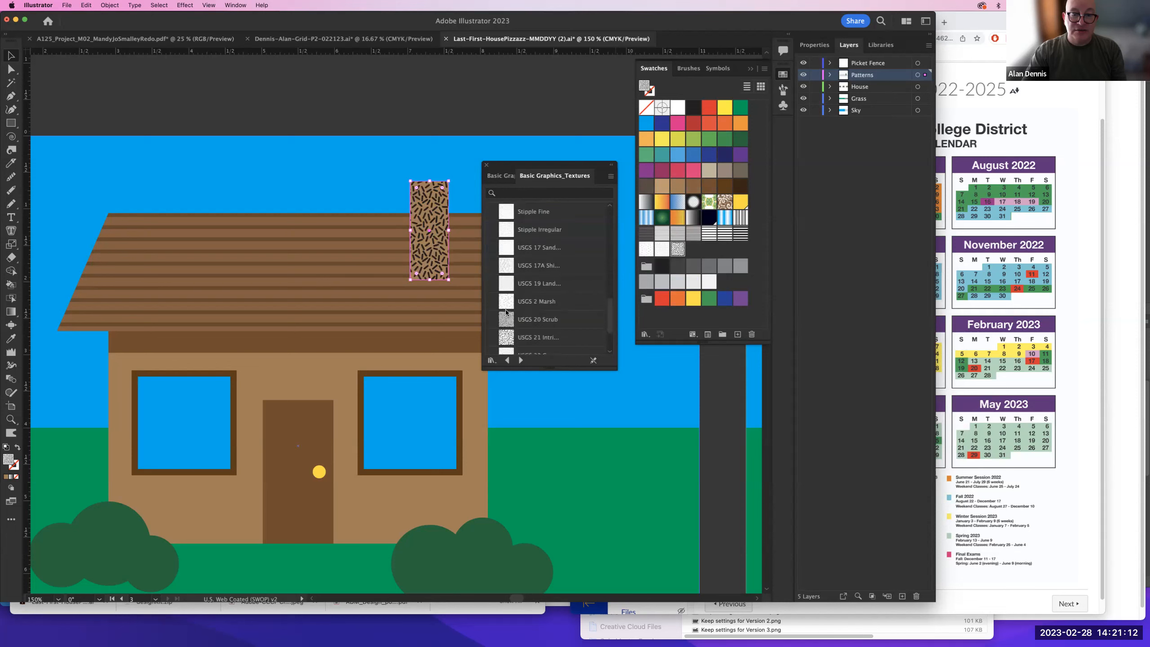
scroll(507, 310, "down", 3)
left_click(509, 293)
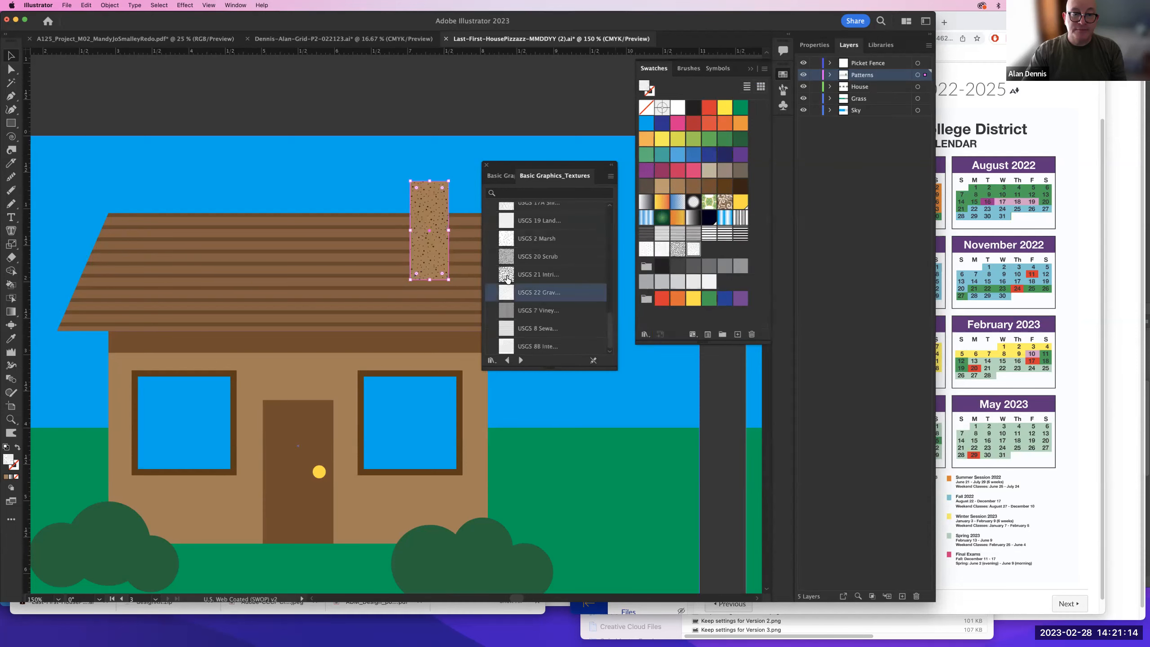
left_click(515, 278)
scroll(515, 277, "up", 10)
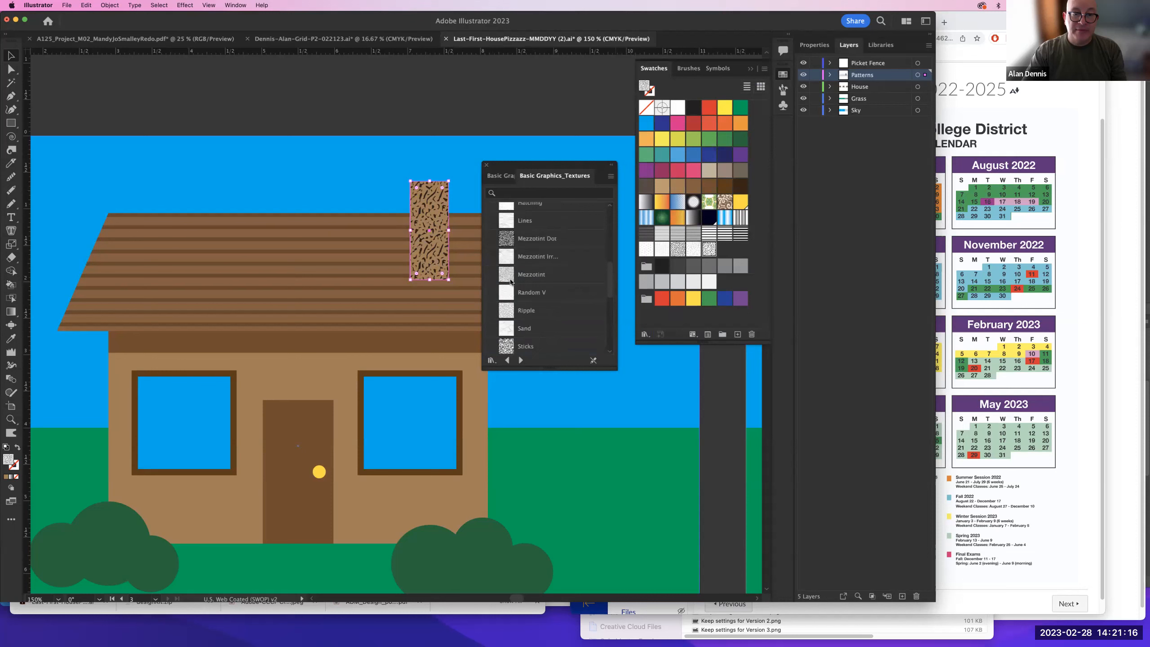
left_click(505, 238)
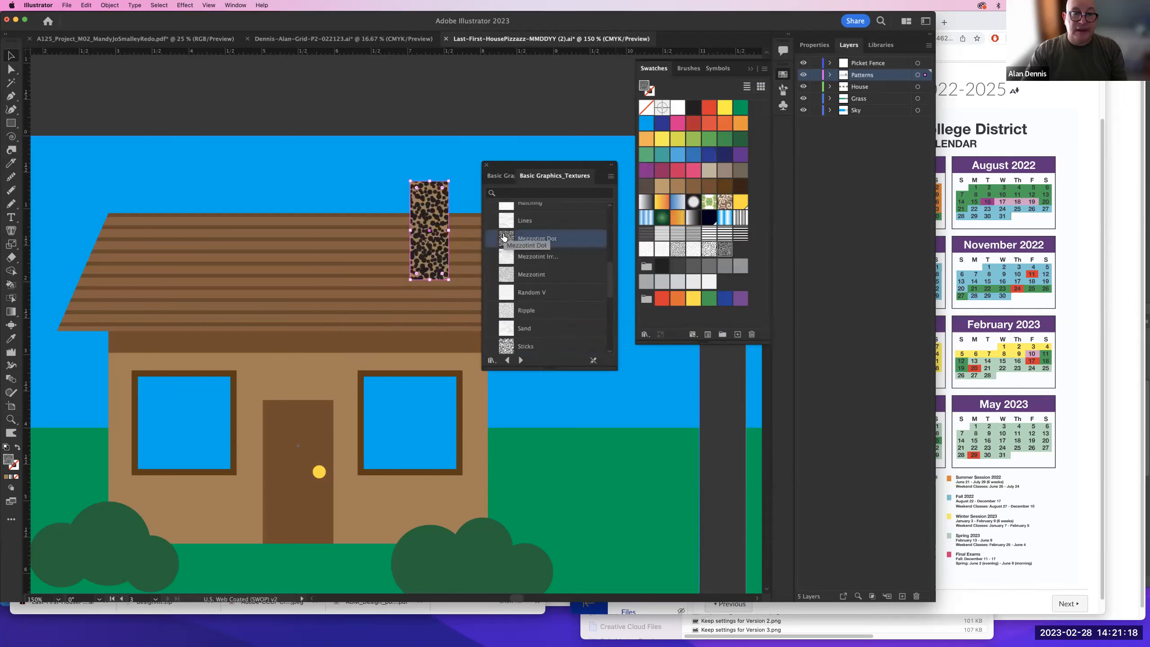
scroll(520, 260, "up", 4)
scroll(519, 261, "down", 3)
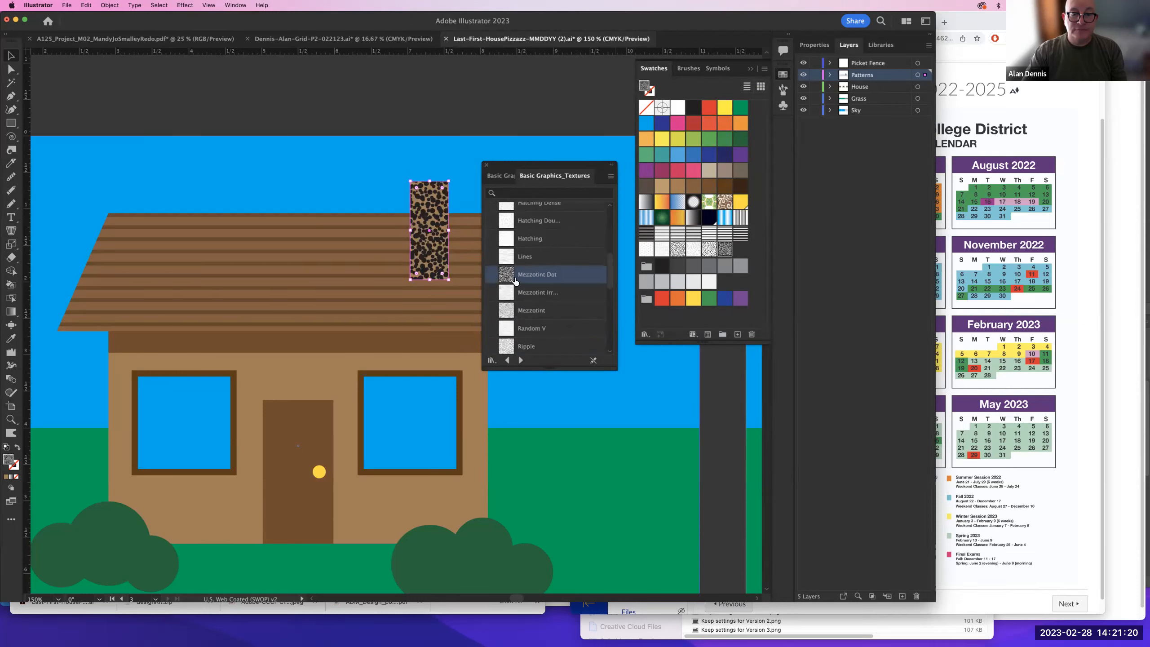
left_click(516, 257)
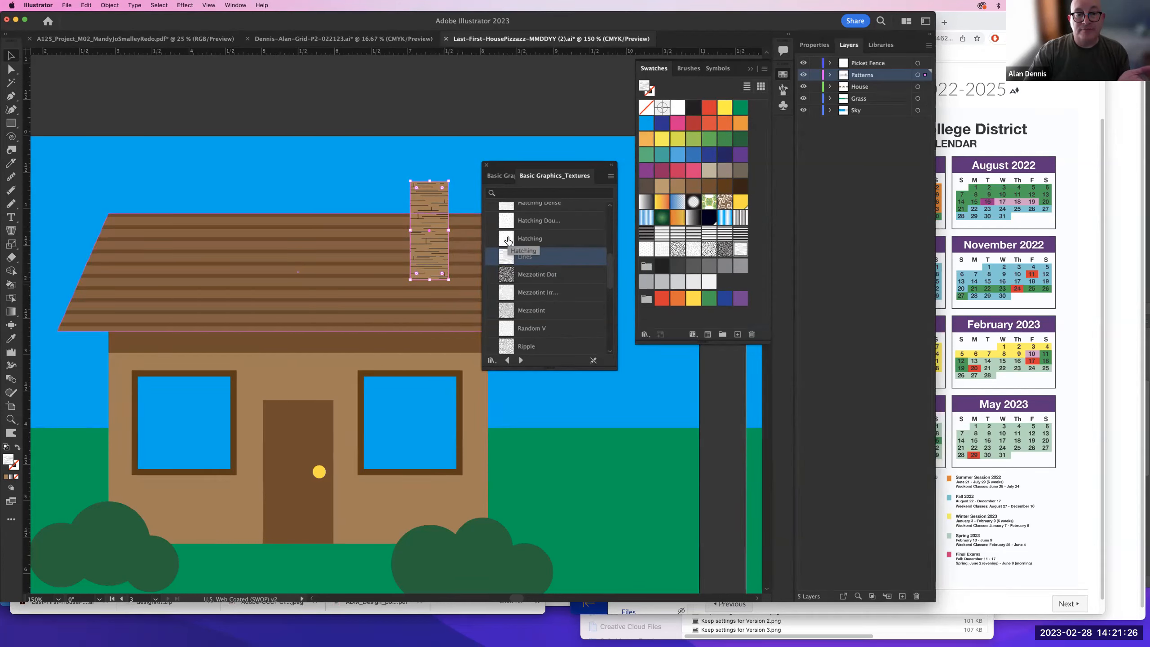
scroll(508, 240, "up", 1)
left_click(507, 207)
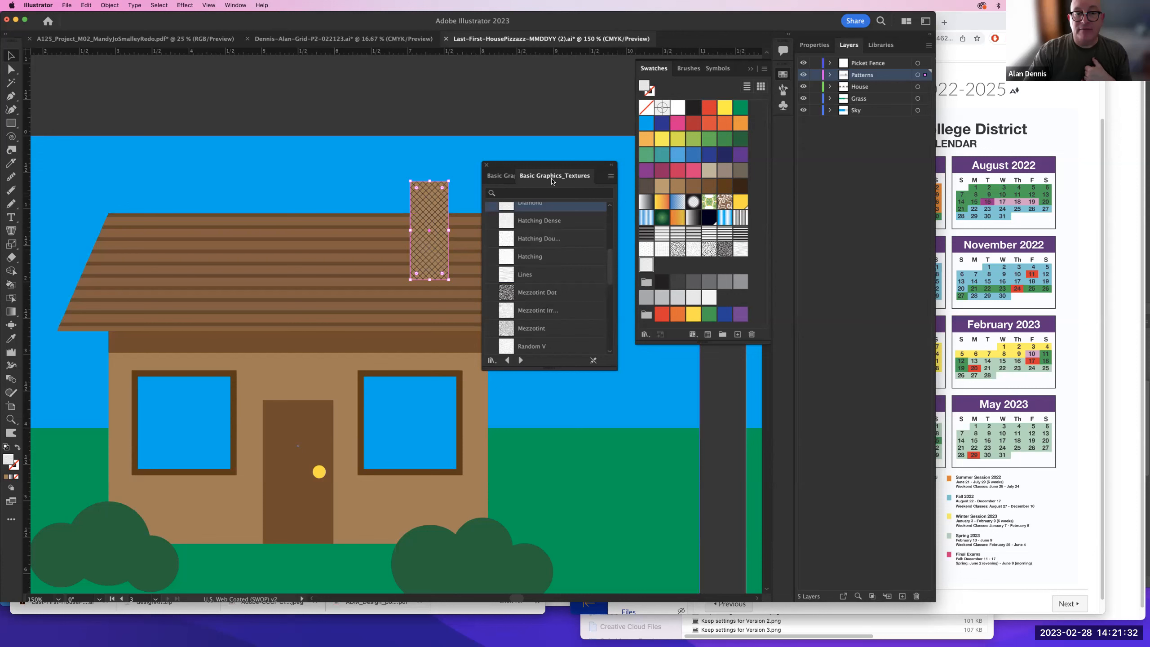
left_click(764, 69)
- Fill the chimney with the brown hexagon pattern from the Decorative Legacy library, shown as large thumbnails
mouse_move(798, 274)
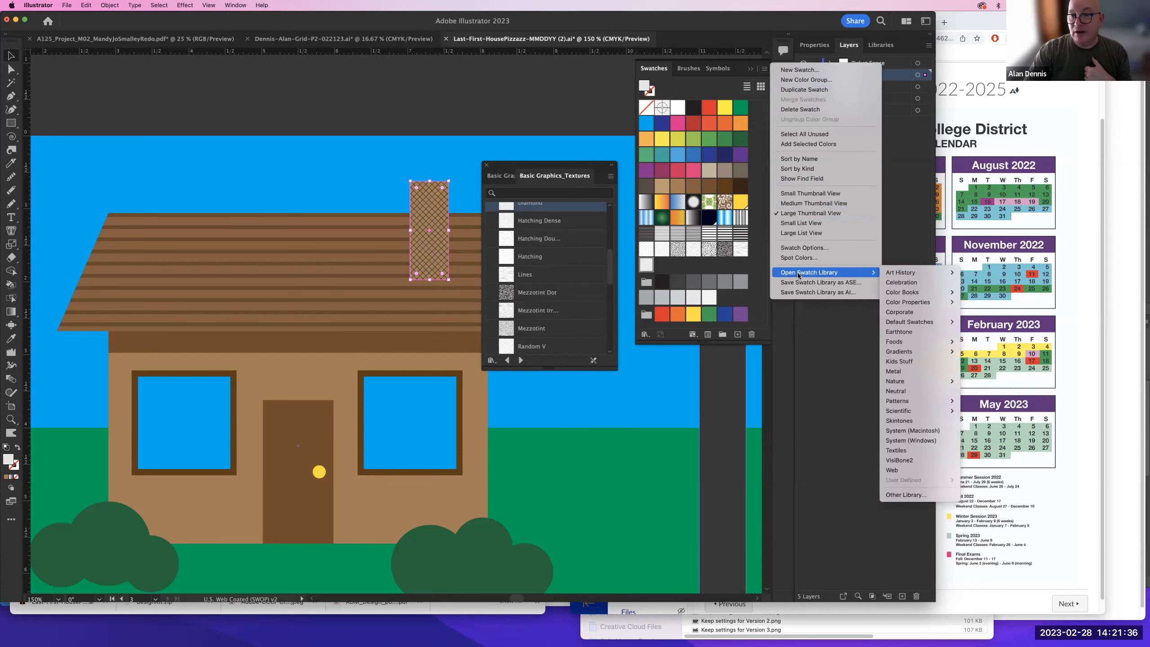
mouse_move(926, 406)
mouse_move(965, 402)
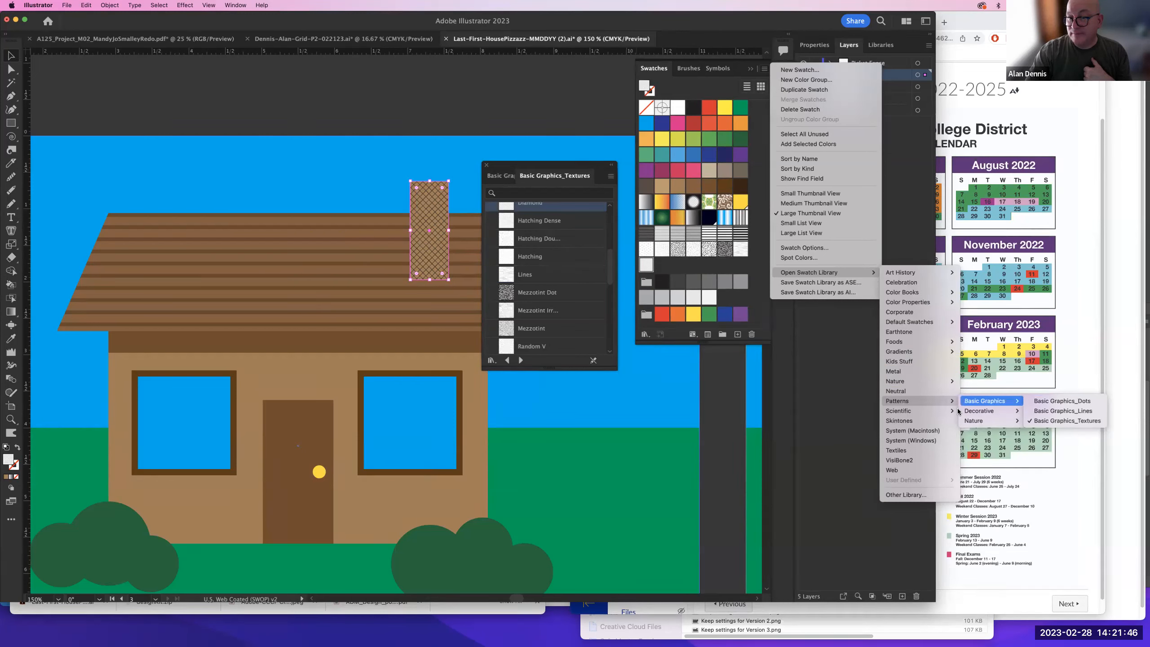
mouse_move(999, 421)
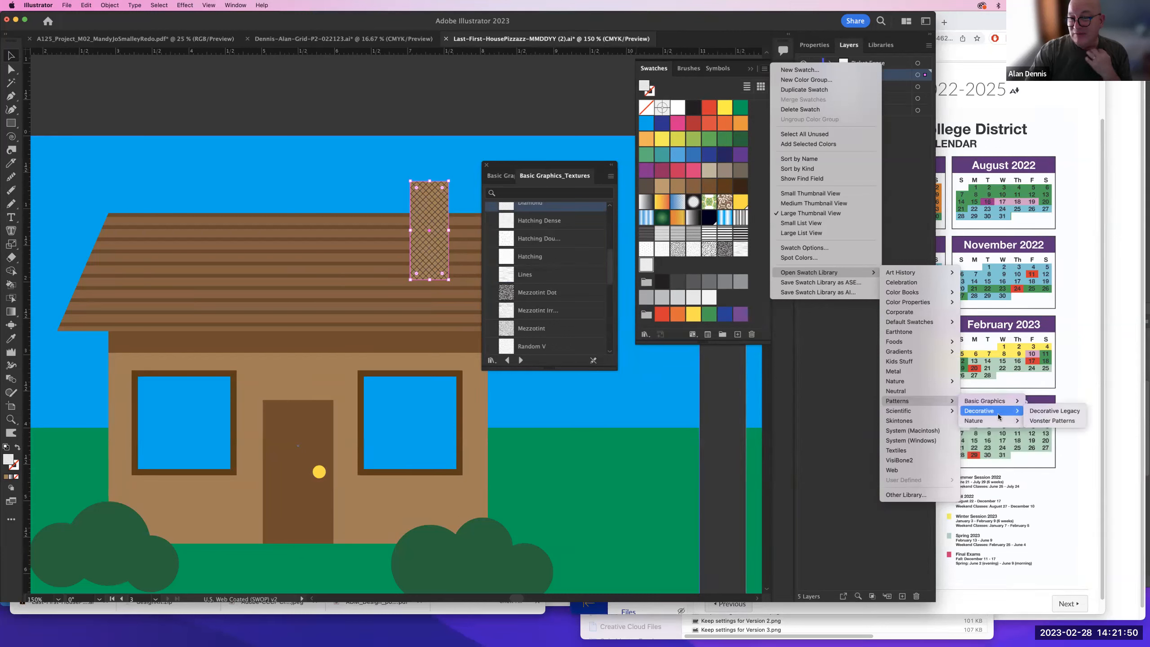
left_click(1036, 411)
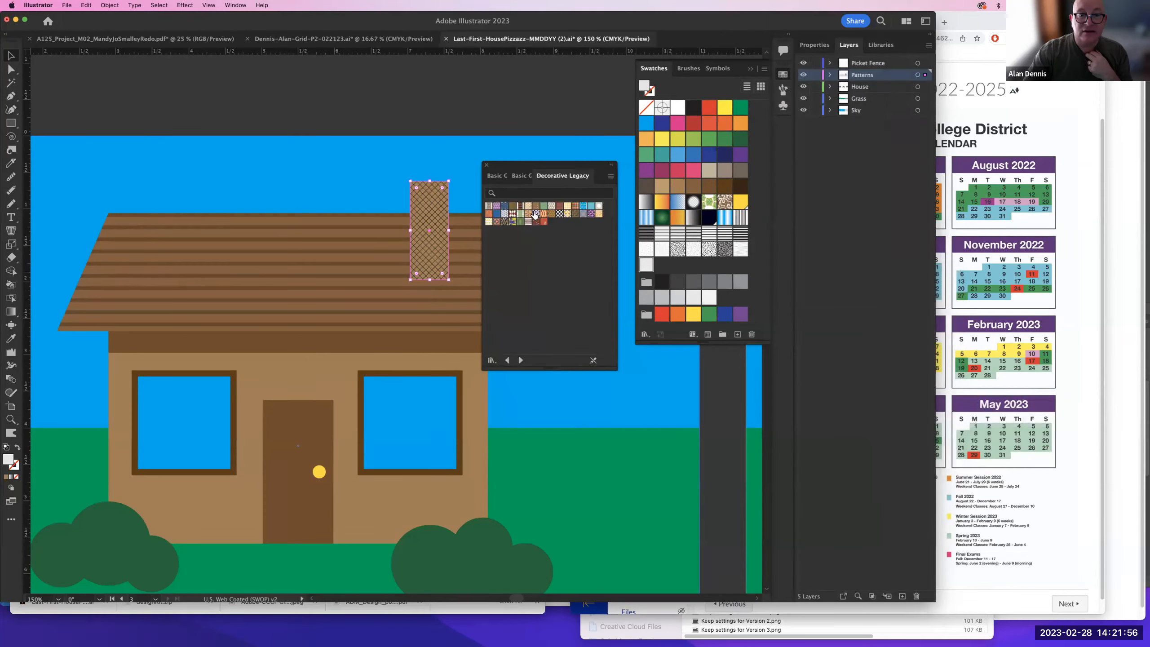
left_click(610, 177)
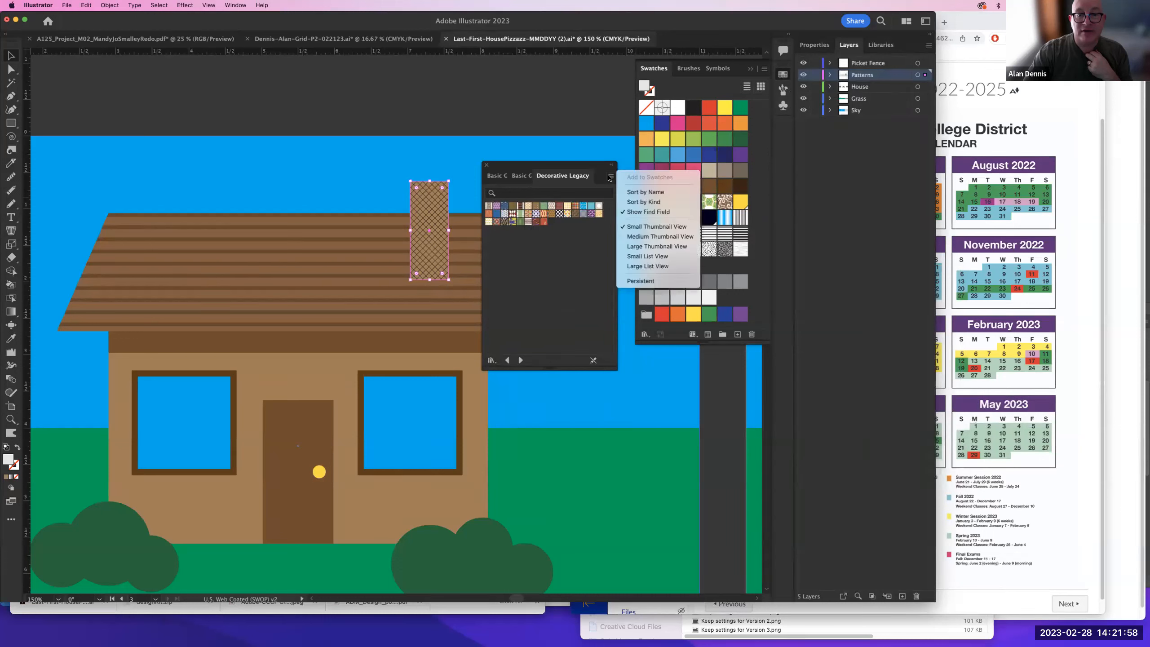
left_click(638, 247)
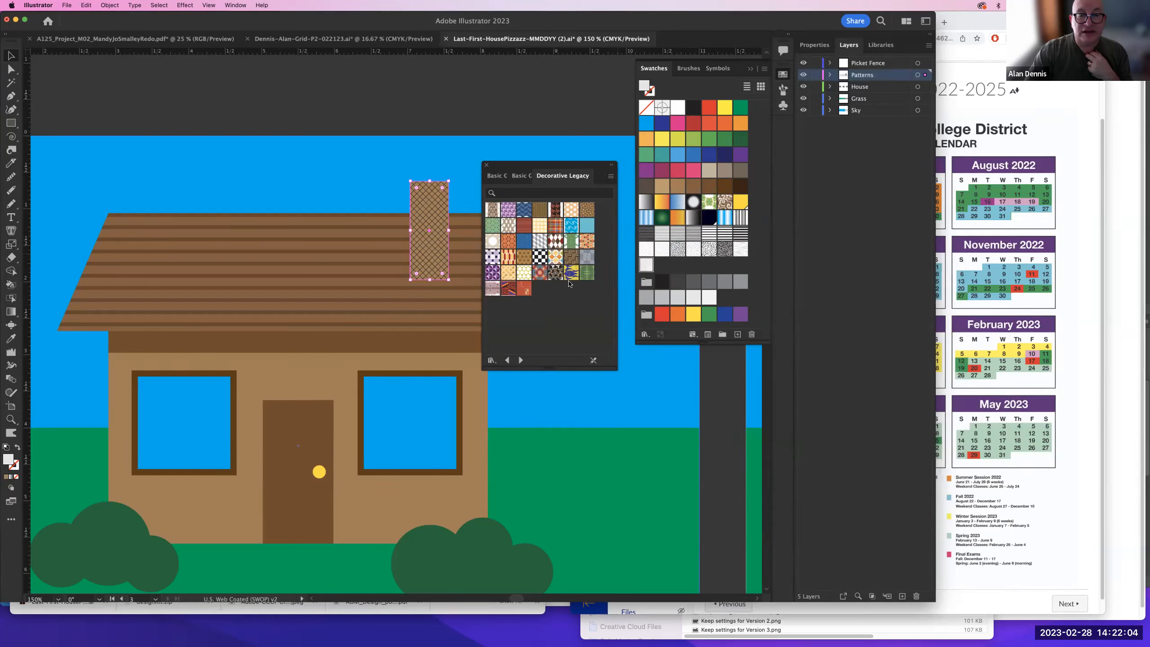
left_click(523, 257)
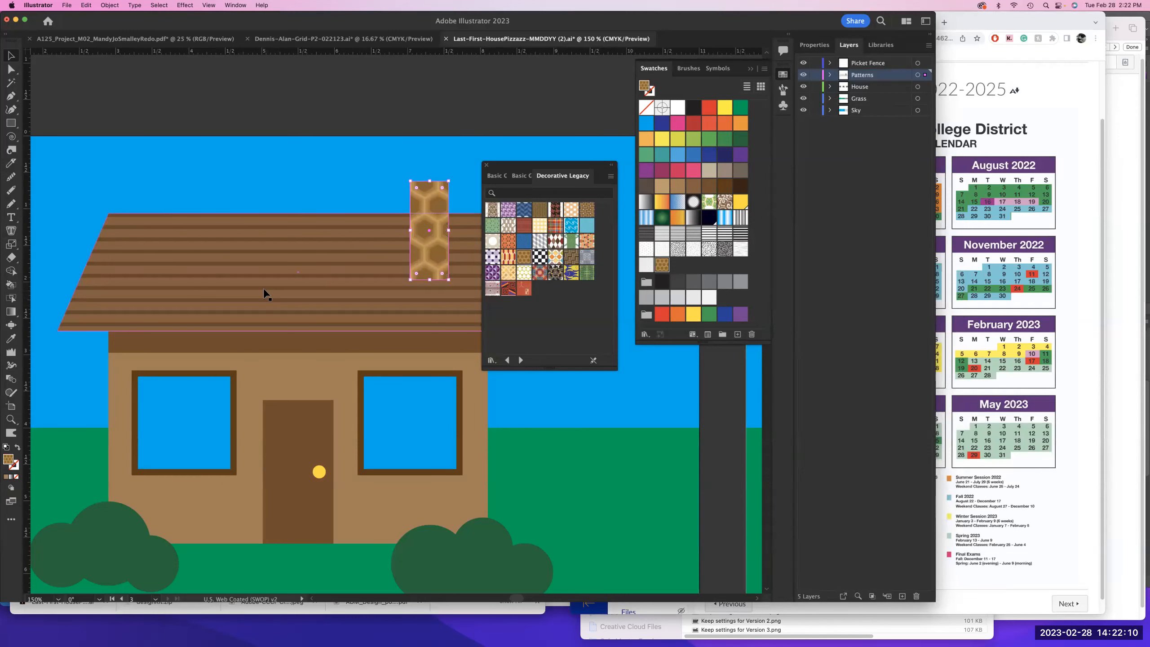
double_click(11, 245)
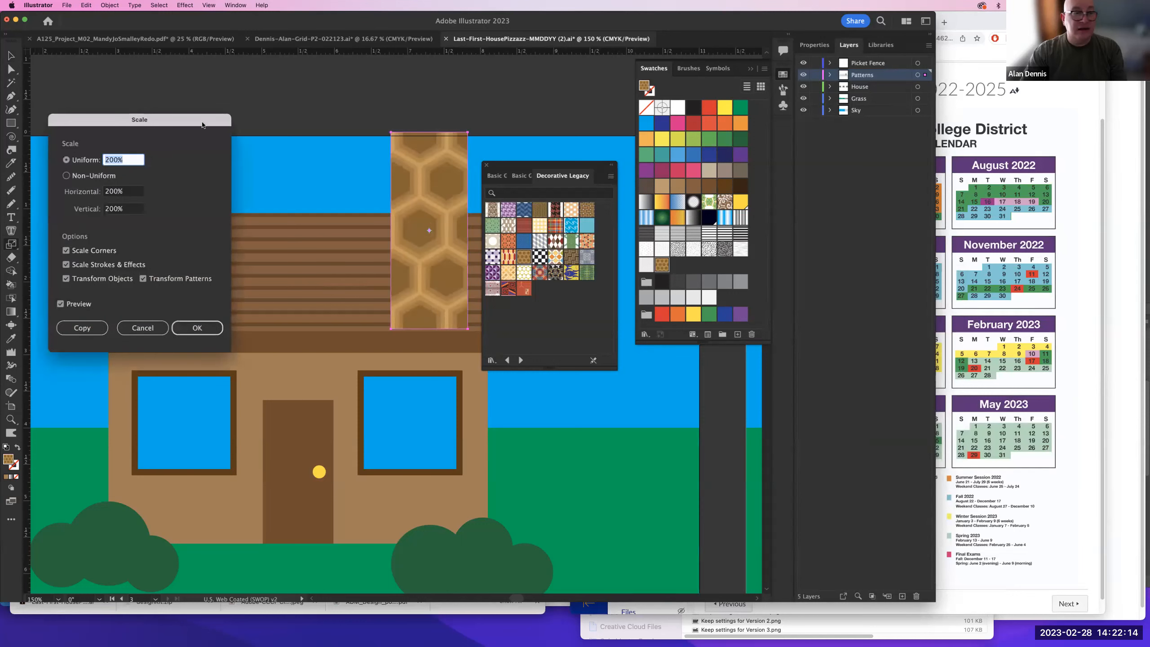
- Scale only the chimney's hexagon pattern to 50% uniform, leaving the rectangle unchanged
type("50")
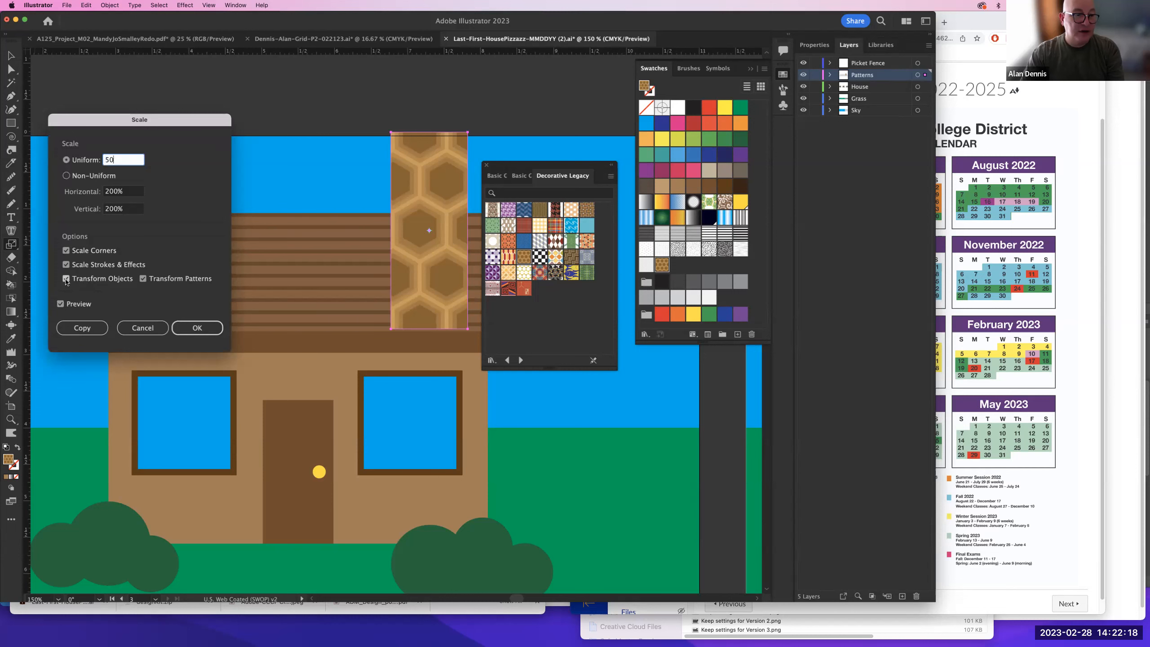
left_click(66, 279)
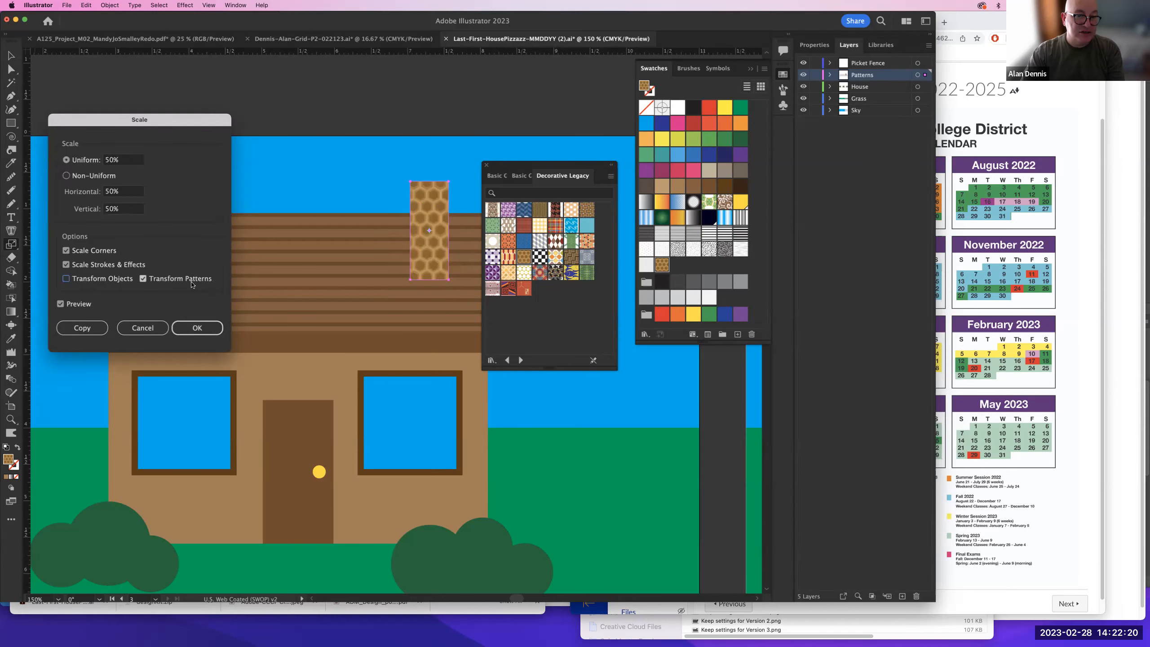
left_click(199, 327)
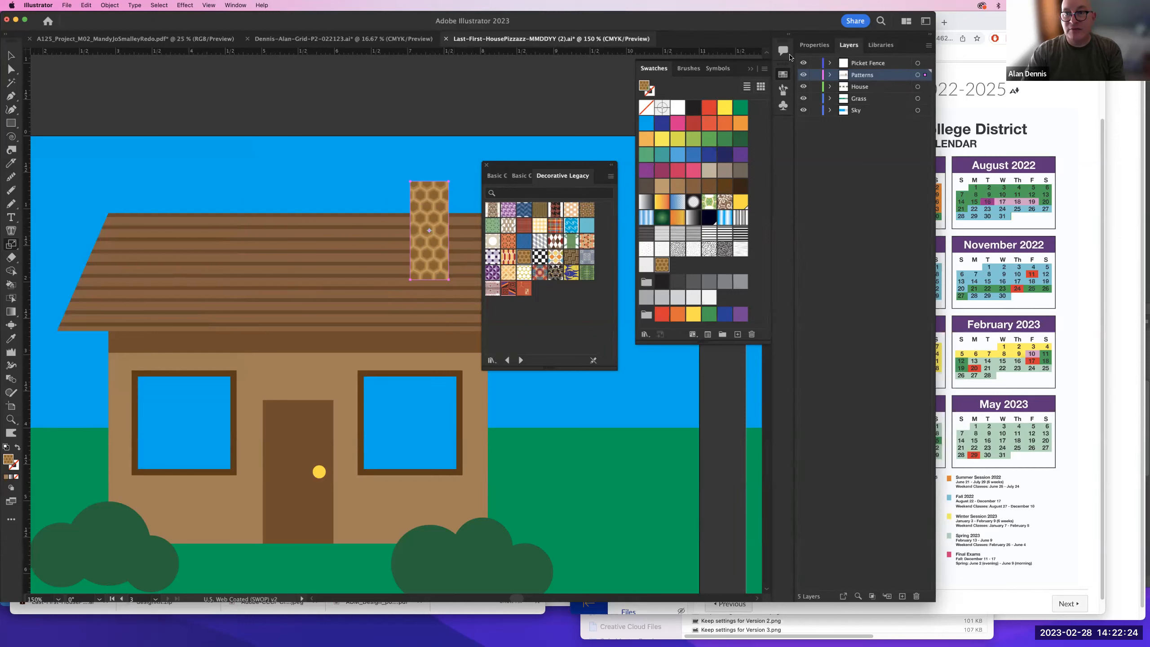
- Set the chimney's blend mode to Multiply and lower its opacity to 48%
left_click(814, 45)
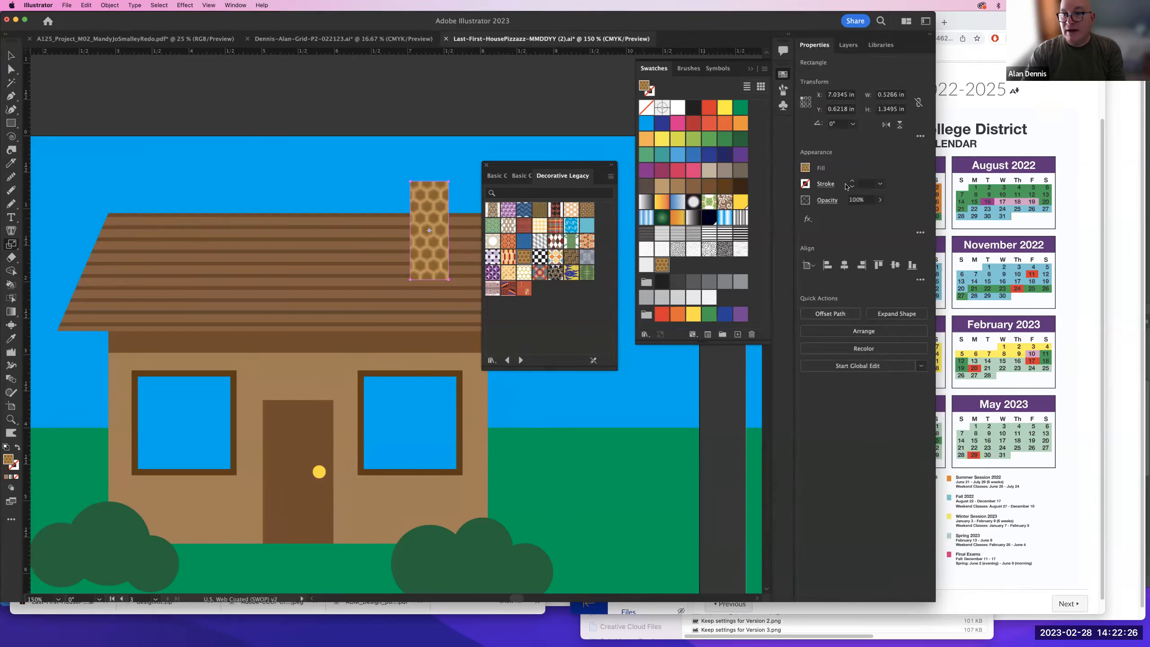
left_click(829, 203)
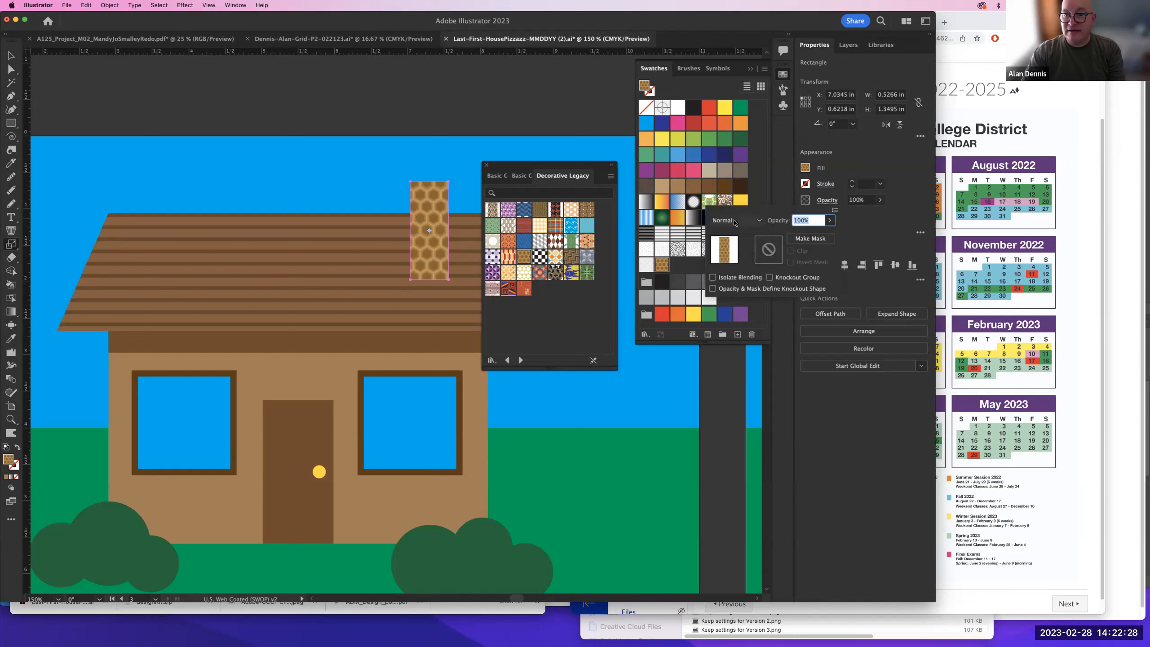
left_click(735, 220)
left_click(732, 301)
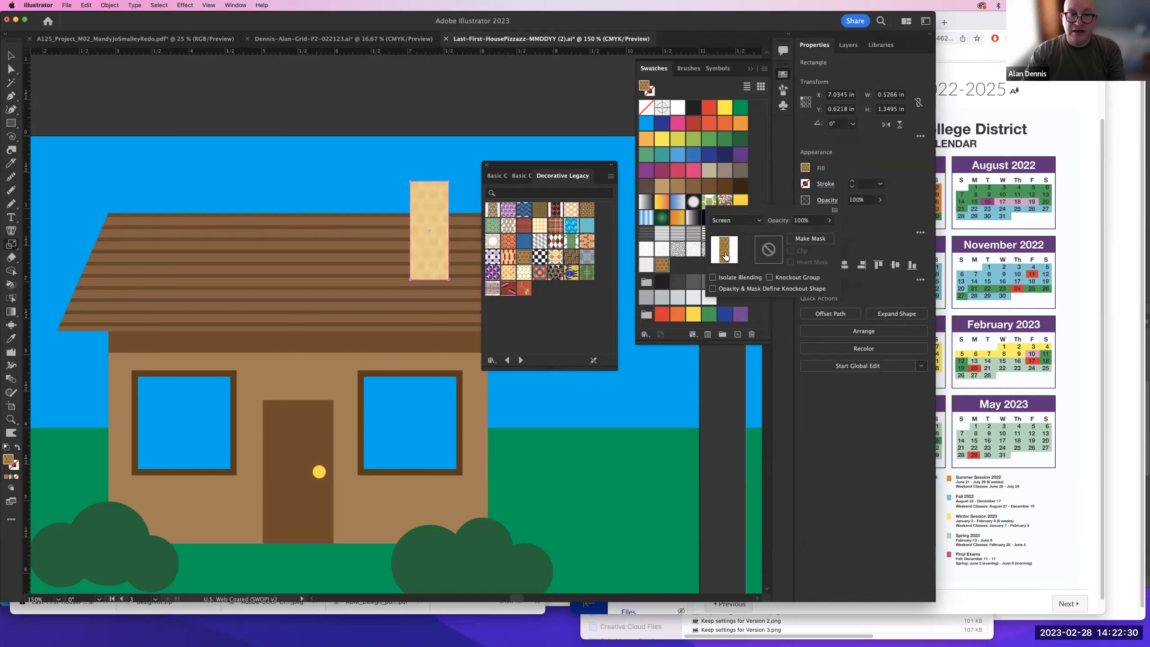
left_click(735, 220)
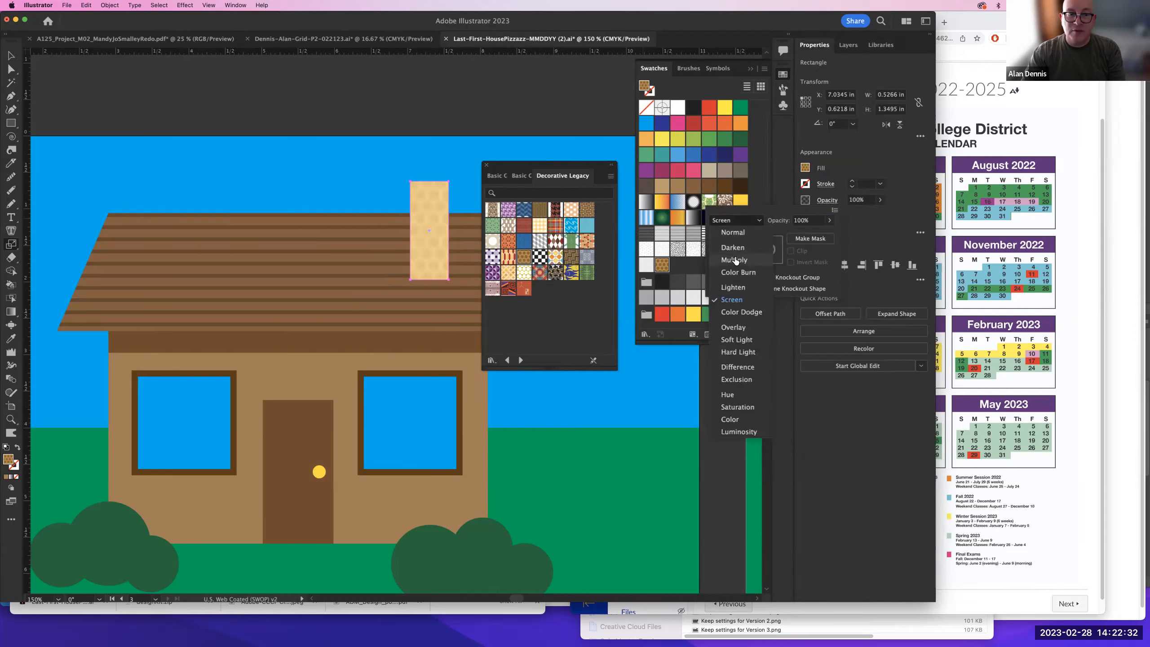
left_click(735, 260)
left_click(829, 221)
left_click_drag(827, 233, 806, 237)
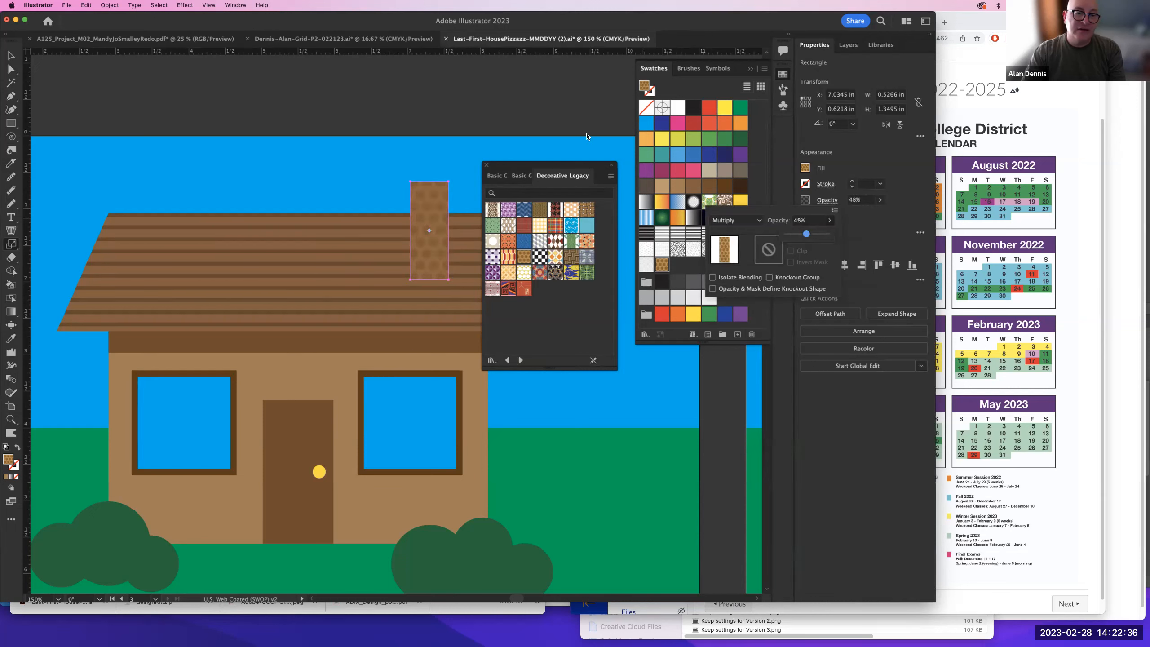
- Deselect the chimney, check the assignment in the browser, then select the striped roof
left_click(539, 97)
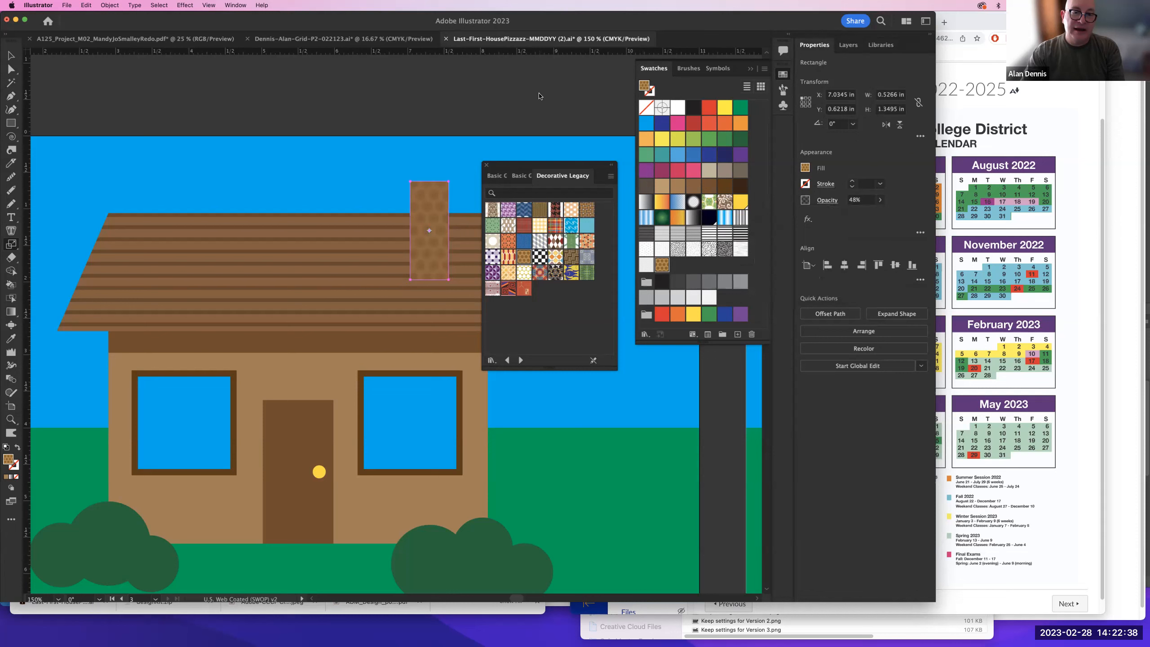
key("v")
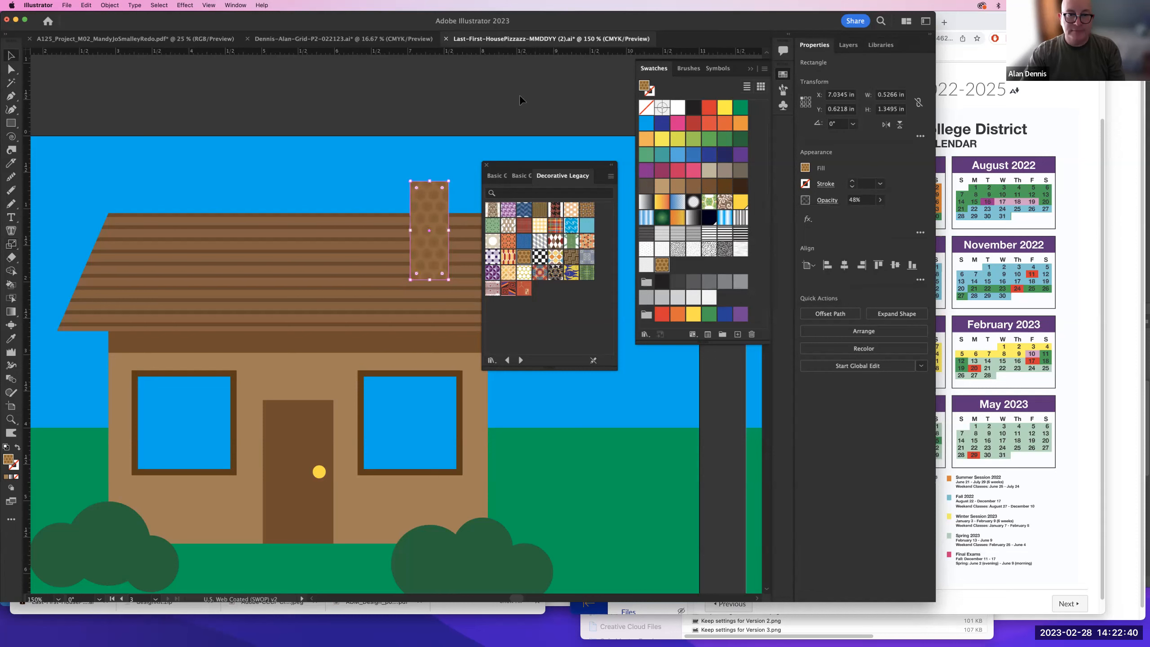
left_click(519, 94)
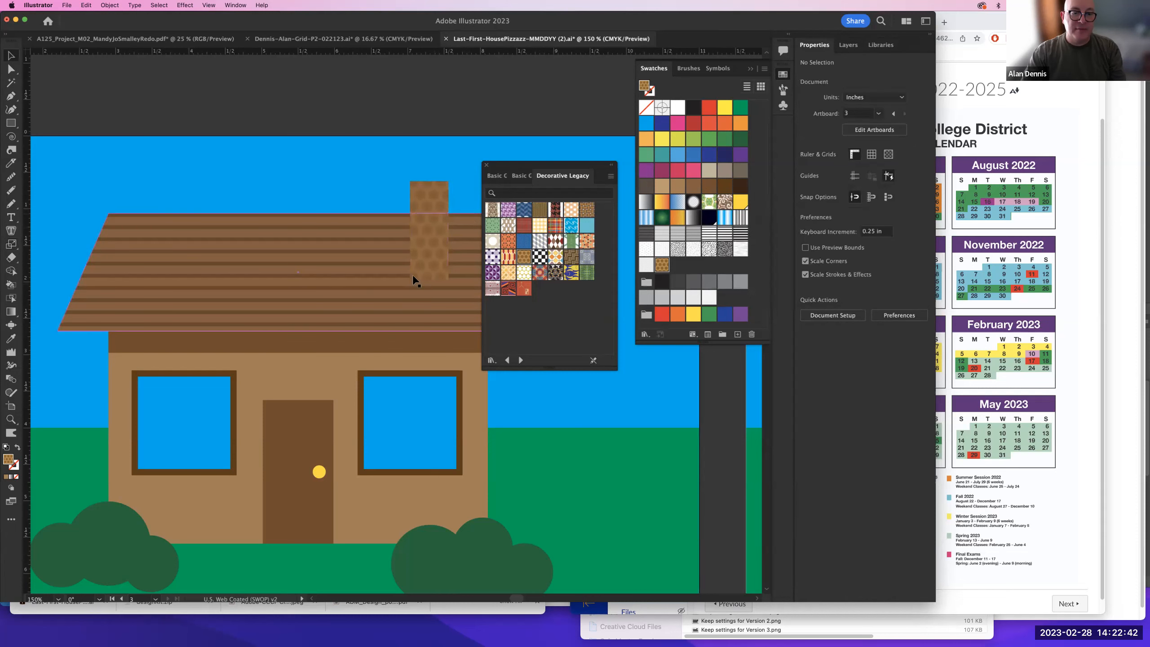
scroll(434, 245, "down", 3)
scroll(434, 245, "left", 2)
key("super+Tab")
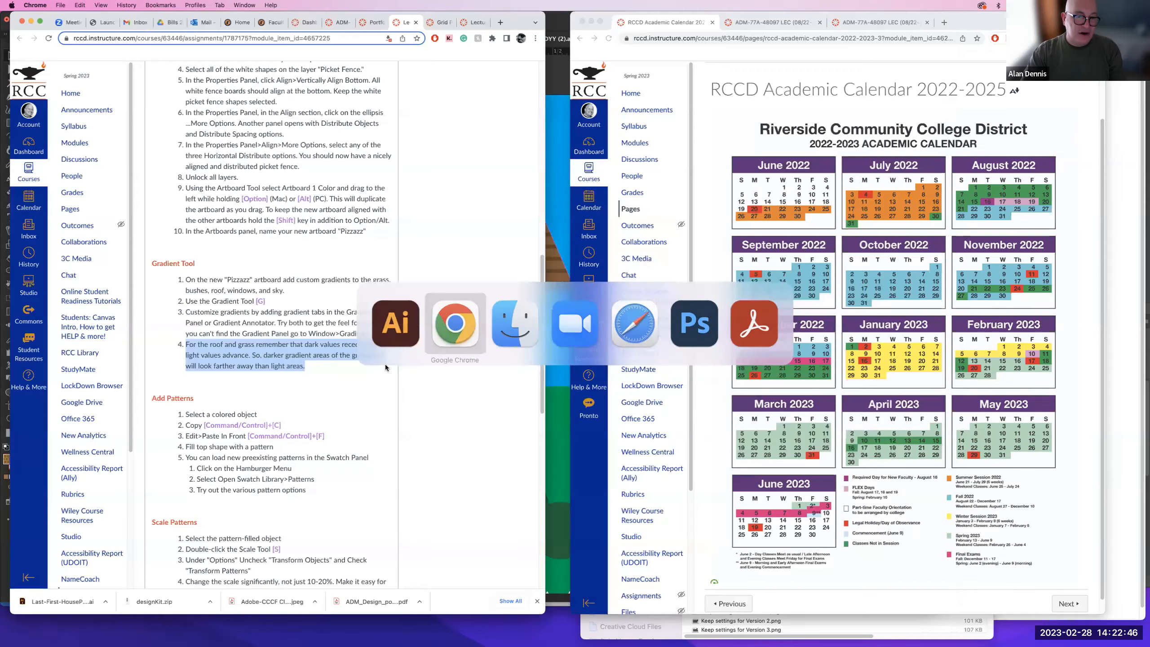
scroll(277, 371, "down", 1)
key("super+Tab")
left_click(333, 252)
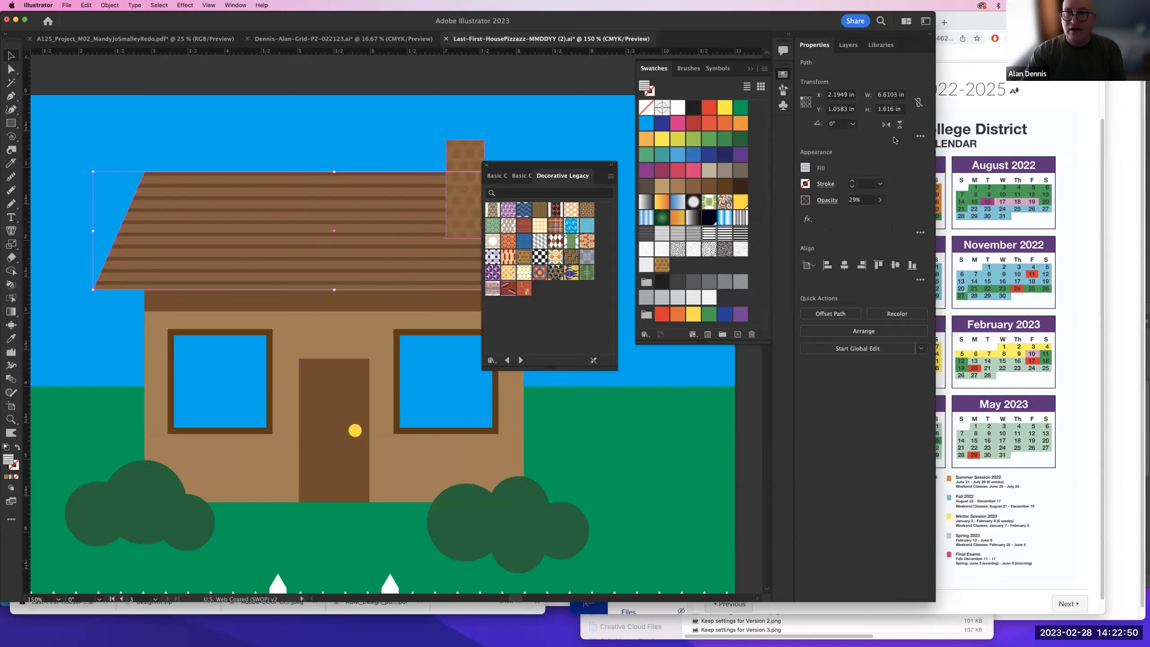
- Lock the Patterns layer and undo an accidental roof move
left_click(848, 45)
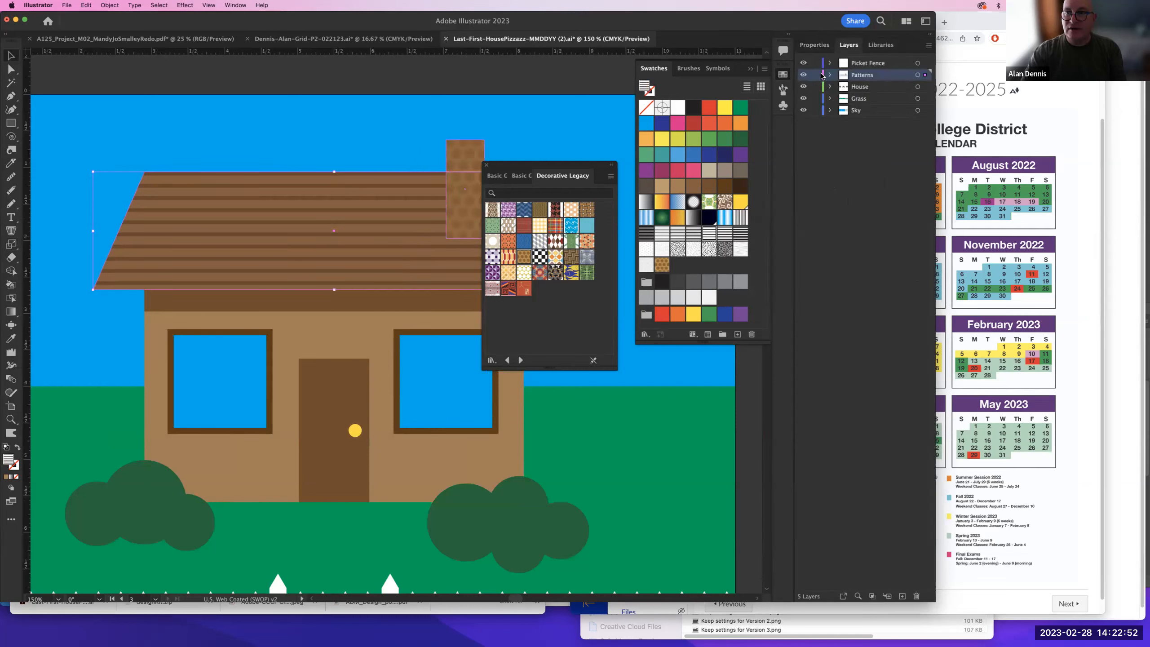
key("super+2")
left_click_drag(358, 215, 476, 94)
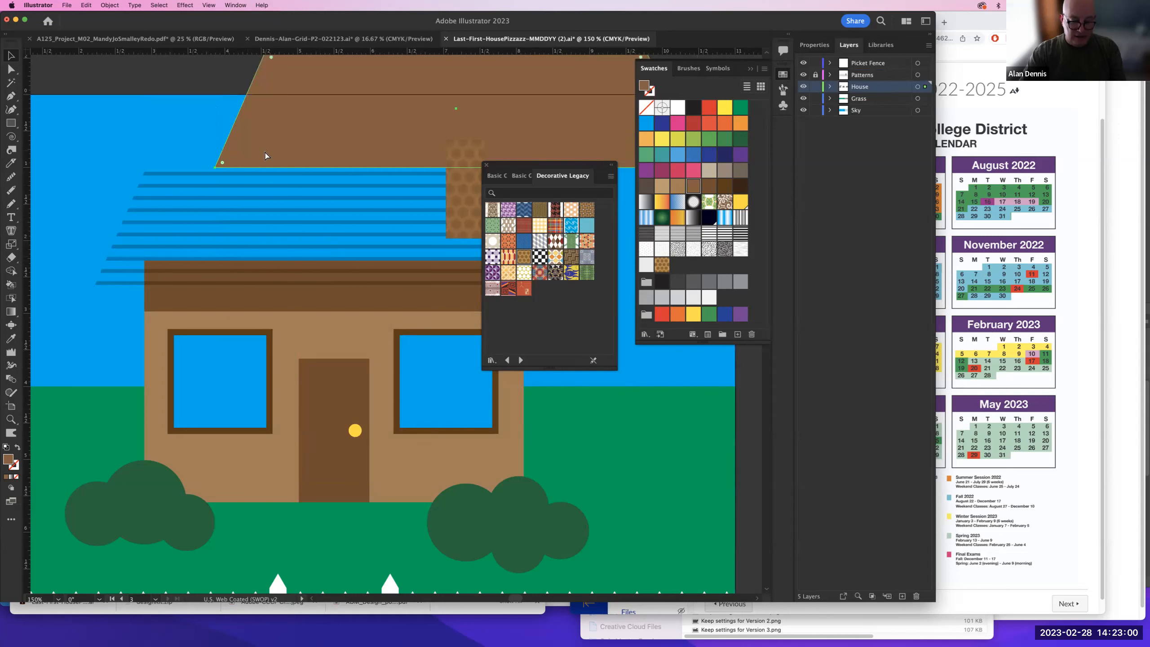
key("super+z")
key("super+z")
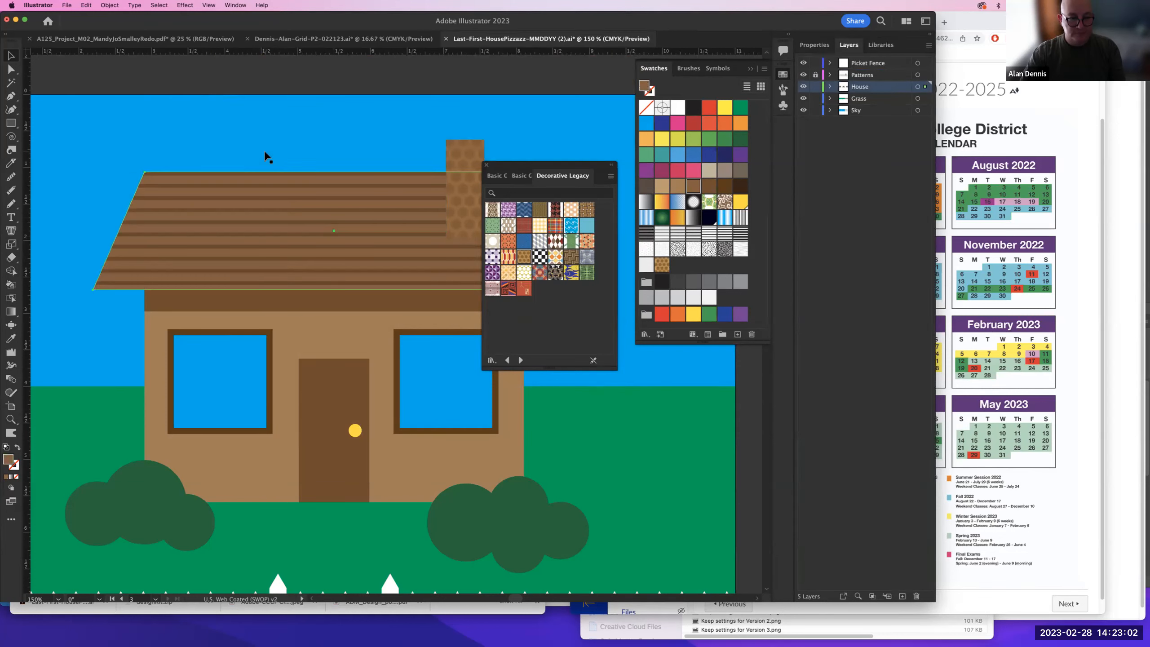
key("super+z")
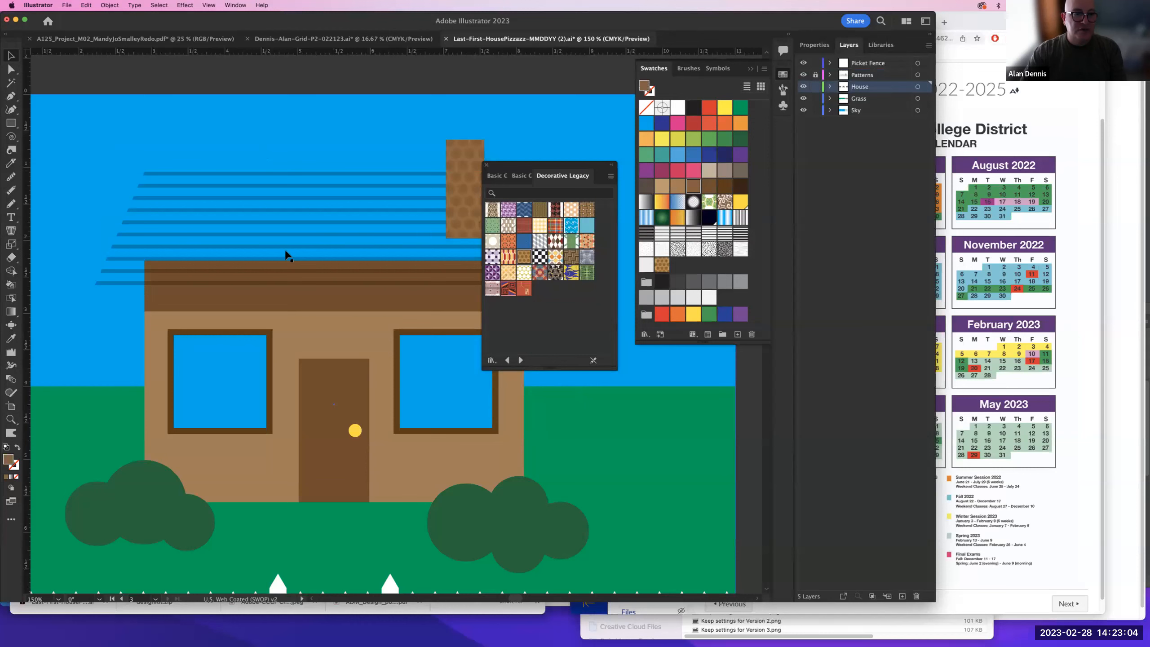
- Select only the brown roof band, checking it in Outline view and undoing a stray copy
left_click(252, 265)
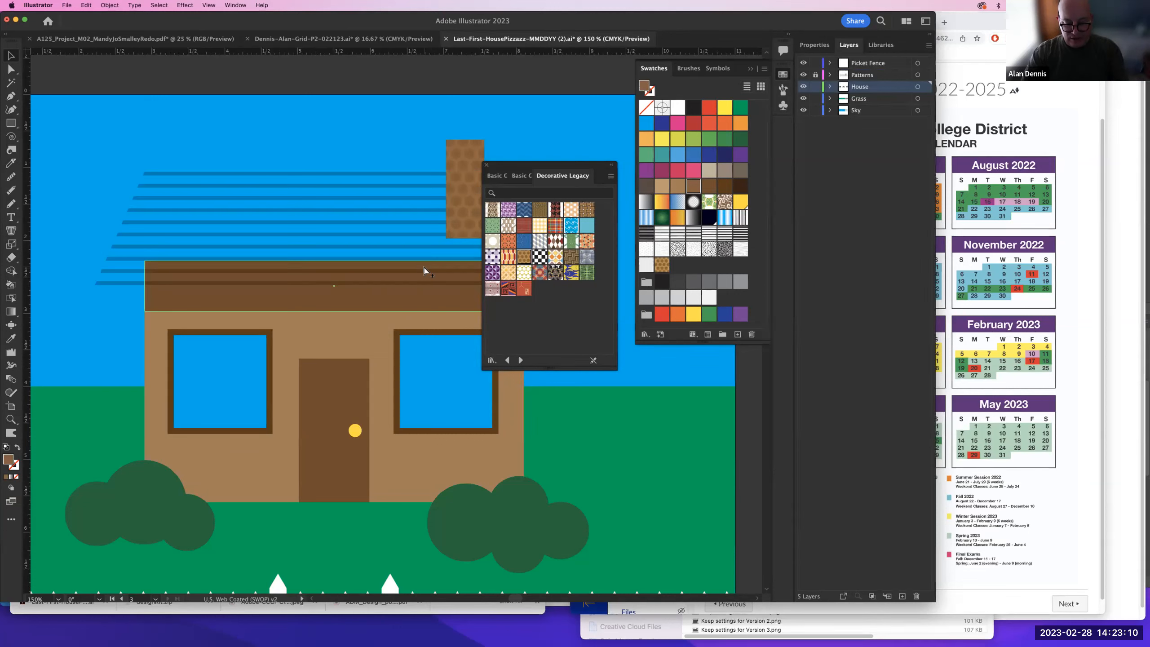
key("super+z")
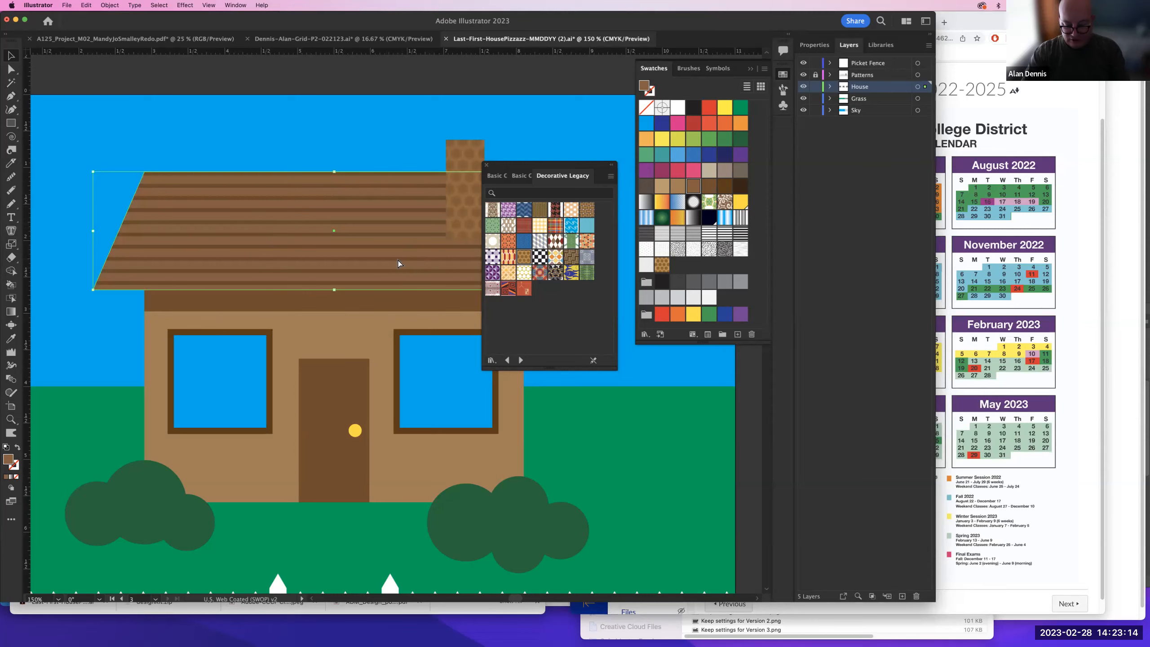
key("super+y")
left_click_drag(202, 173, 275, 115)
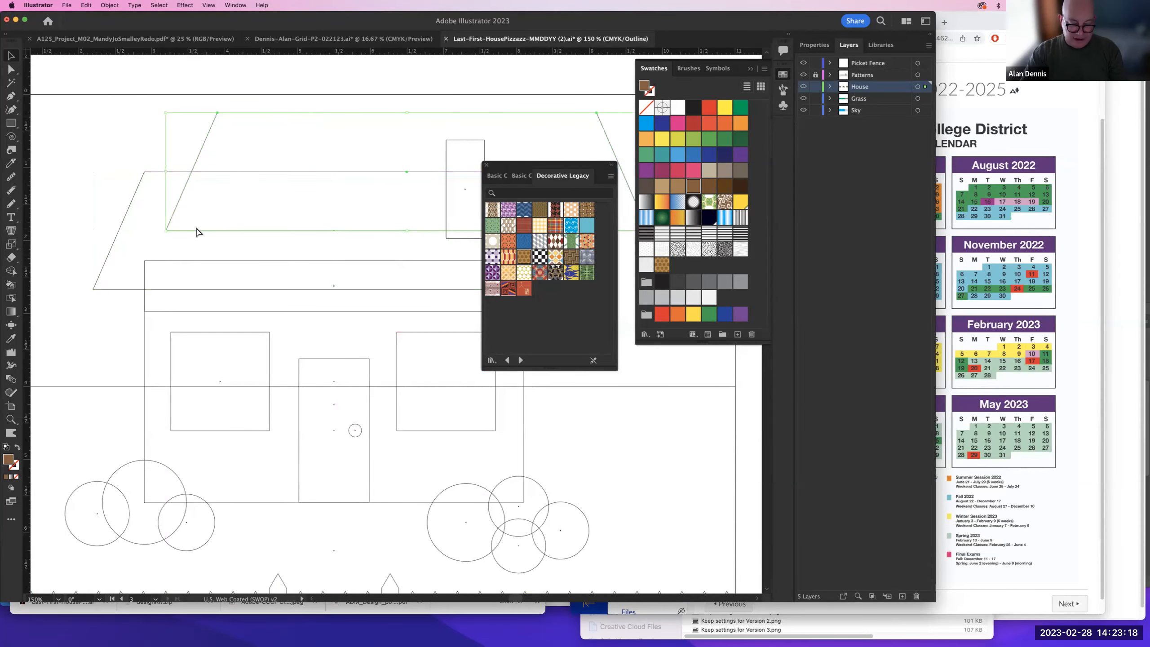
key("super+z")
key("super+y")
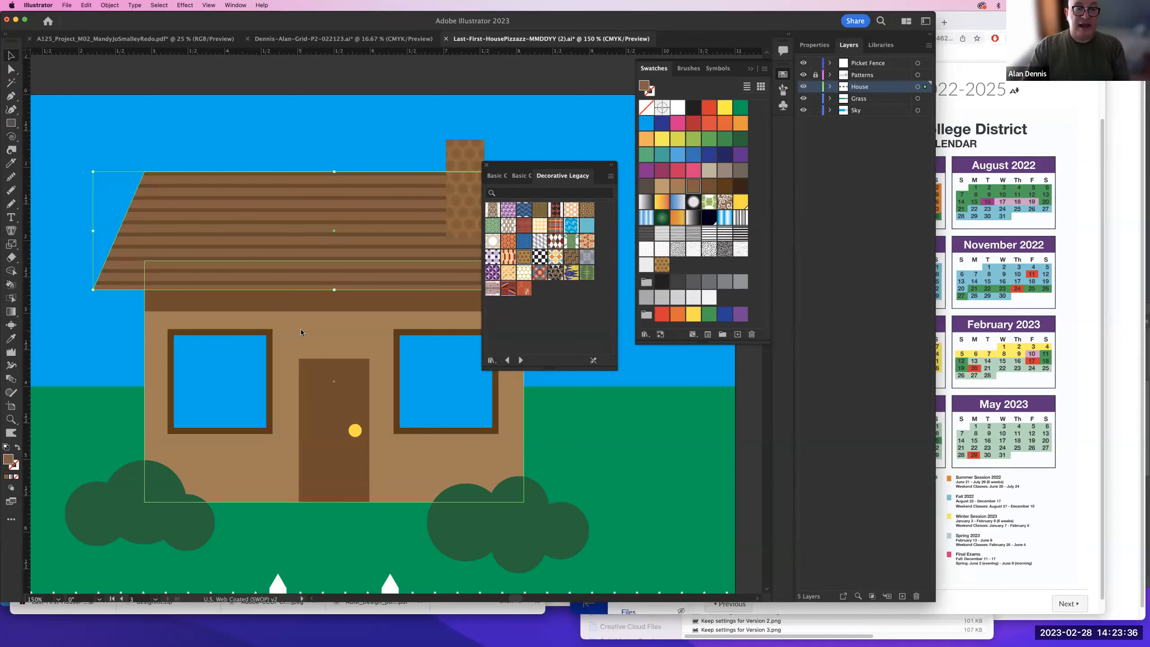
left_click(326, 311, "shift")
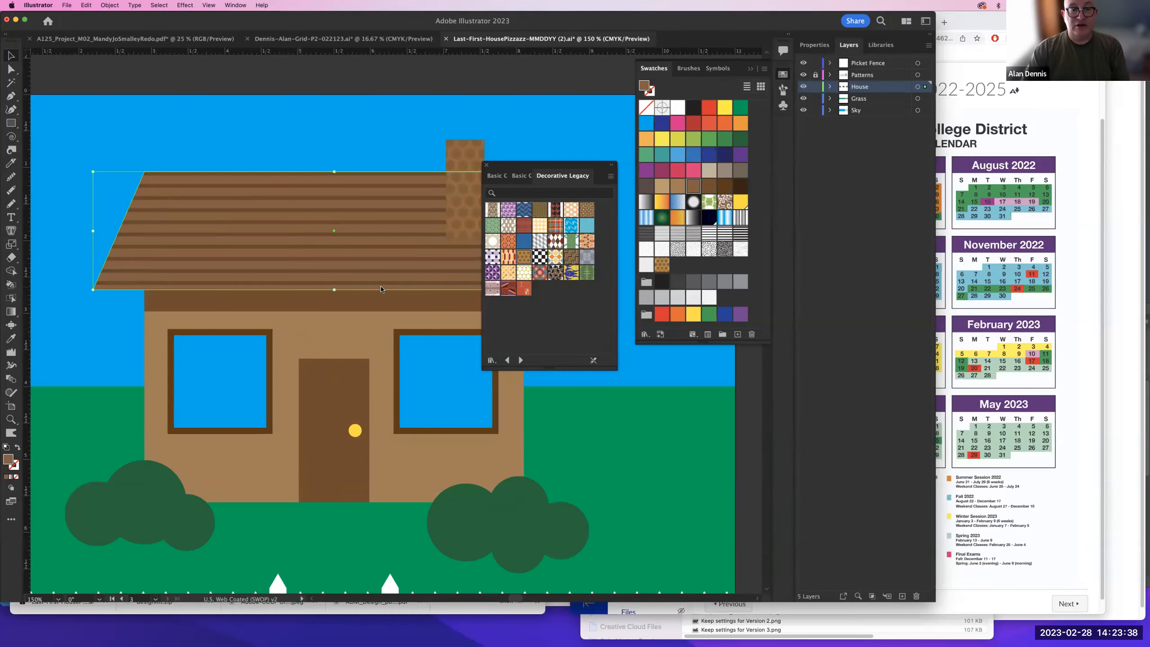
- Fill the roof with the White, Black 2 gradient and move the pattern library aside
left_click(689, 220)
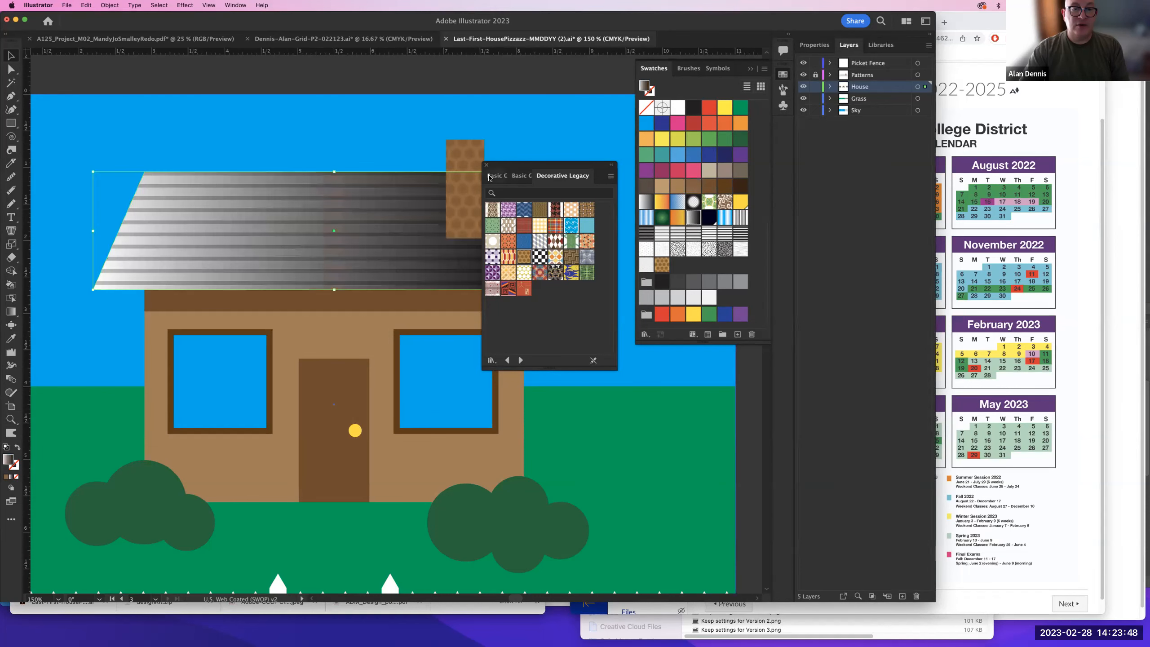
left_click_drag(503, 167, 672, 383)
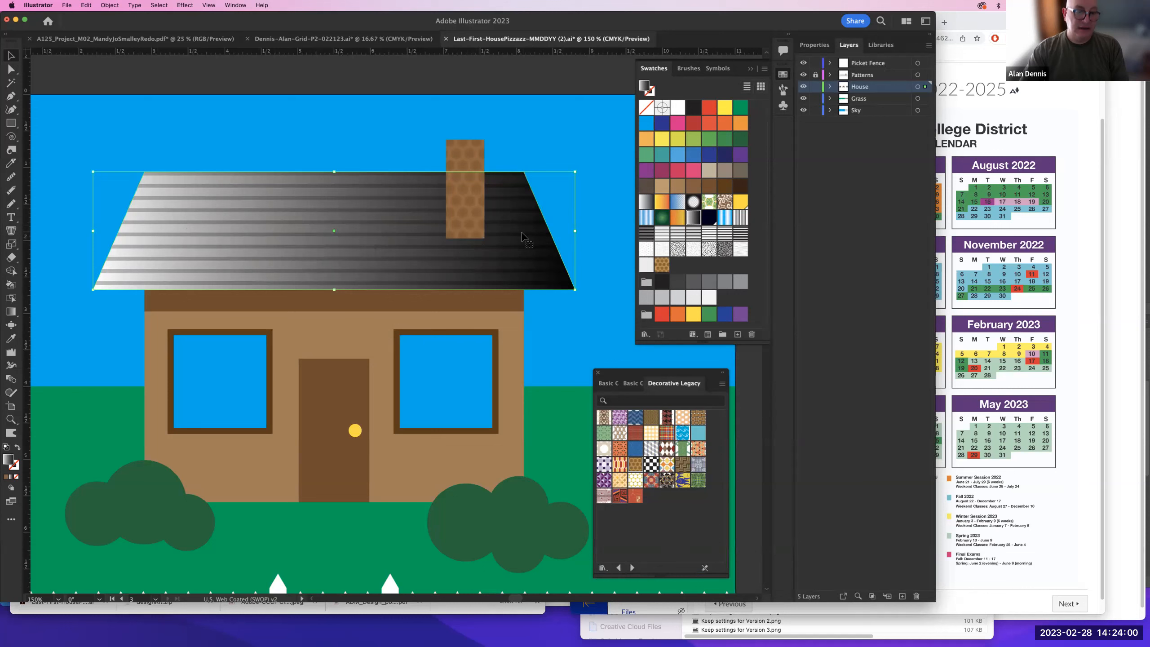
key("g")
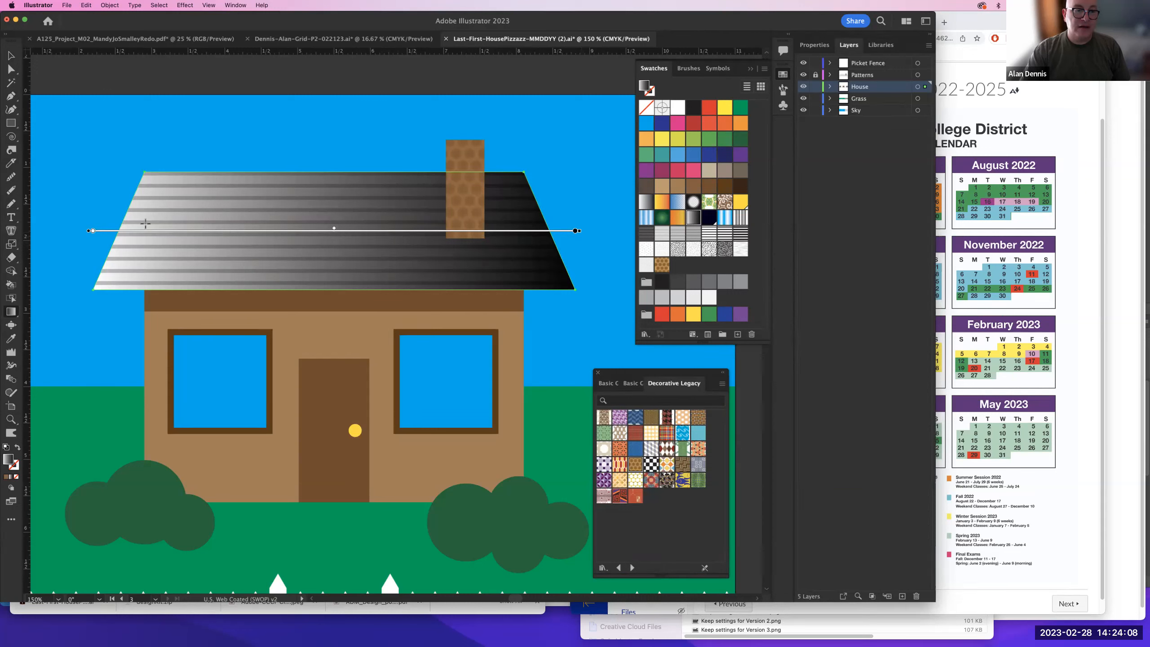
left_click(209, 5)
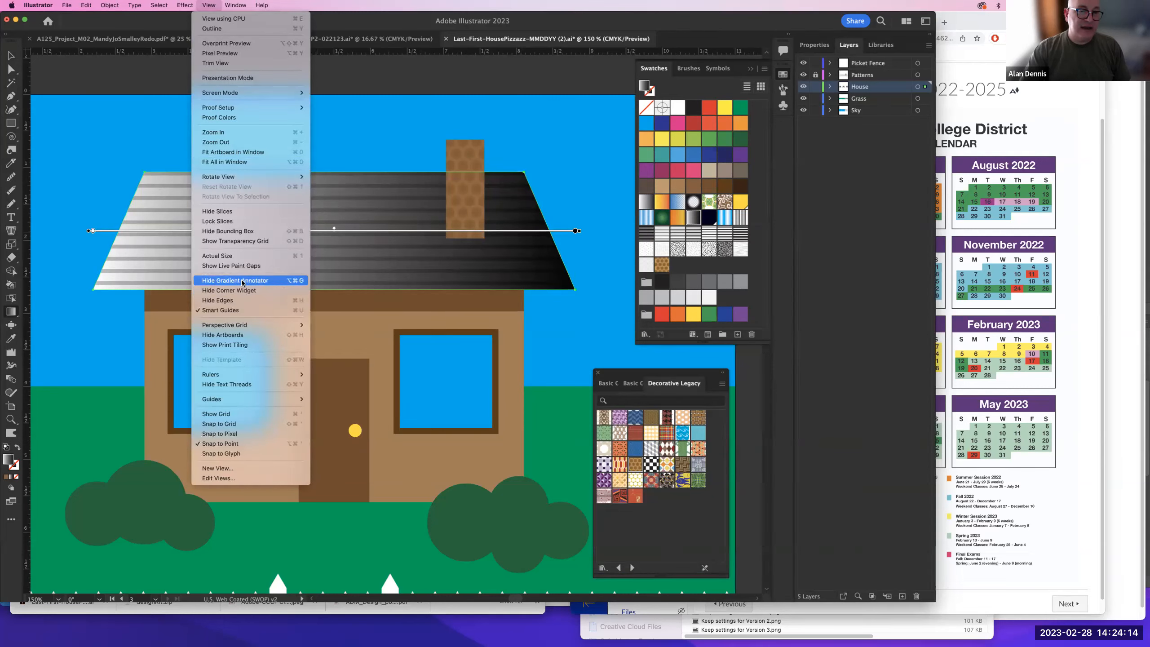
left_click(426, 175)
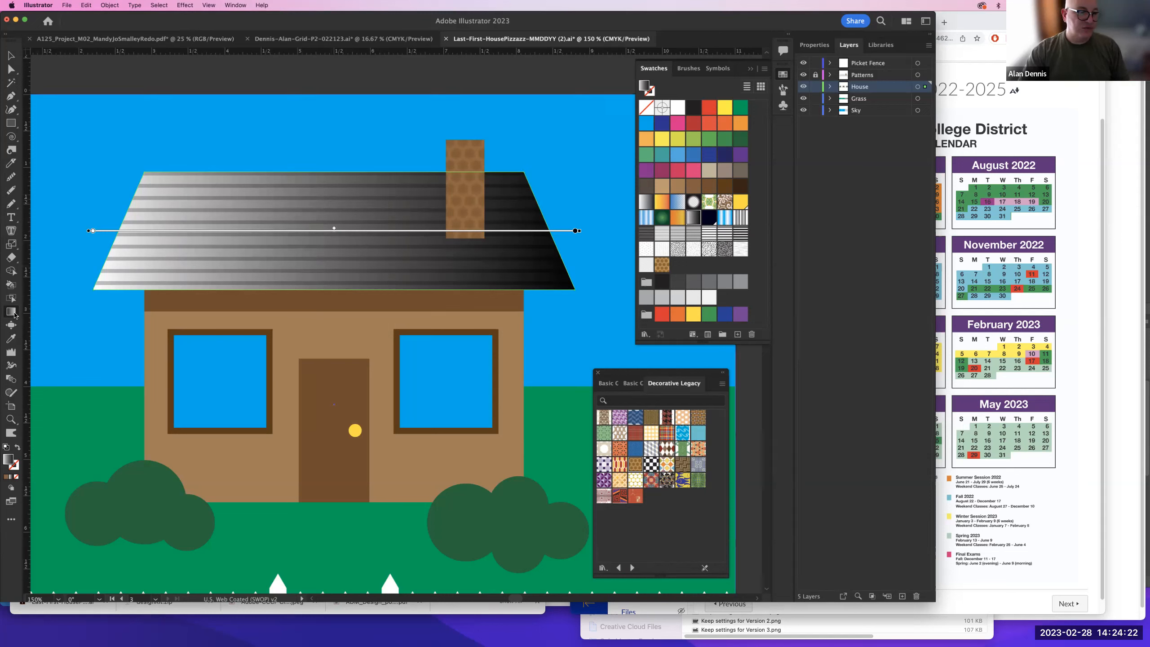
- Redraw the roof gradient vertically, white at the ridge fading to black at the eaves
left_click_drag(255, 199, 283, 272)
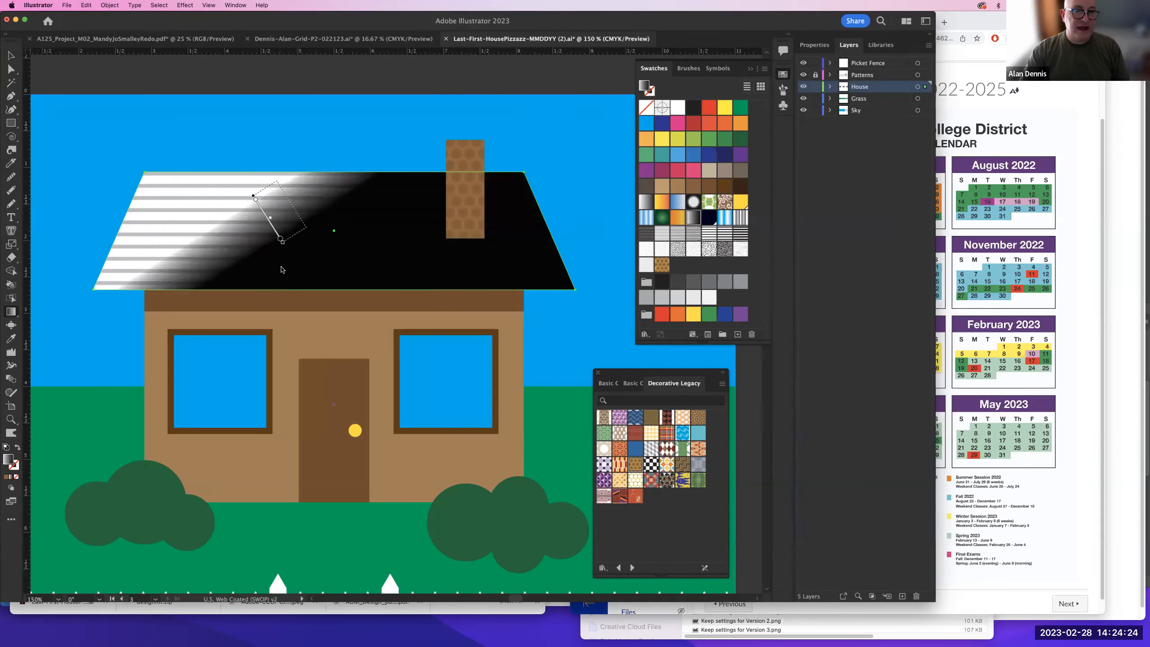
mouse_move(236, 237)
left_mouse_down()
mouse_move(275, 207)
mouse_move(265, 202)
mouse_move(249, 234)
mouse_move(269, 223)
left_mouse_up()
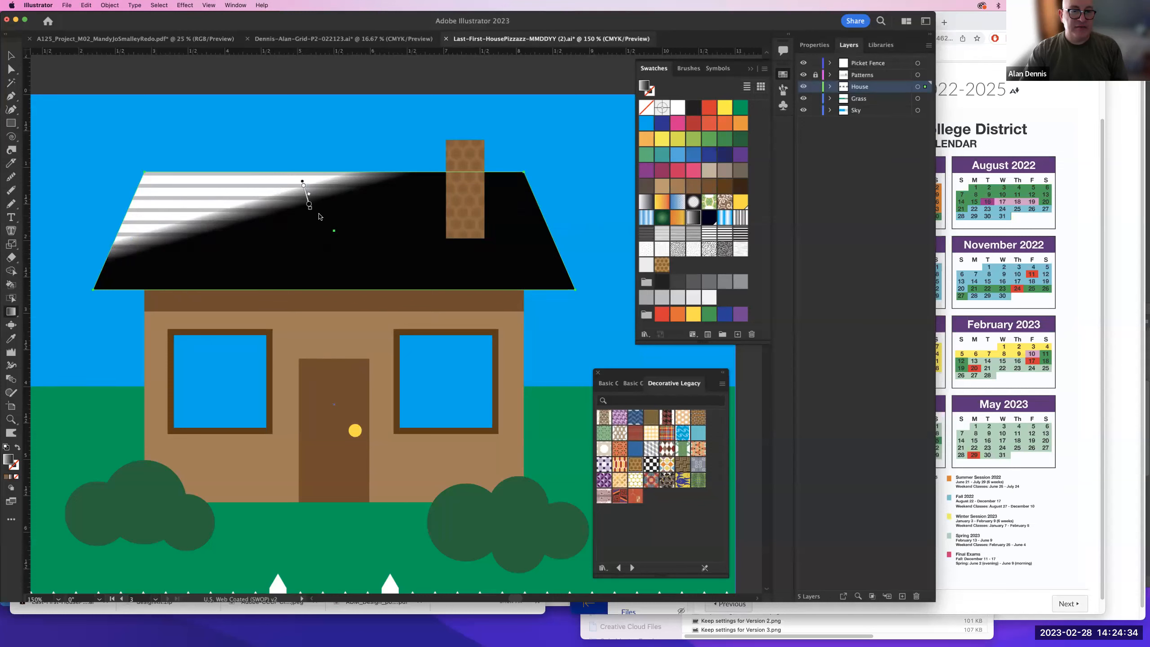
mouse_move(271, 186)
left_mouse_down()
mouse_move(724, 522)
mouse_move(711, 516)
left_mouse_up()
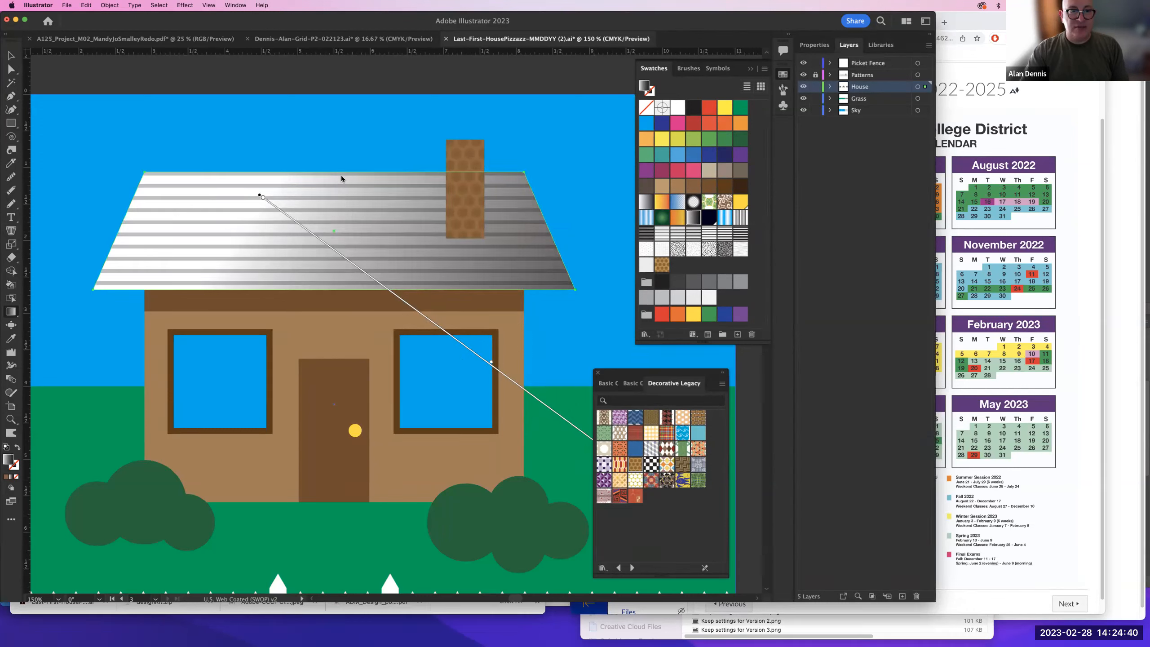
left_click_drag(343, 173, 217, 173)
left_click_drag(291, 133, 342, 290)
scroll(343, 231, "up", 2)
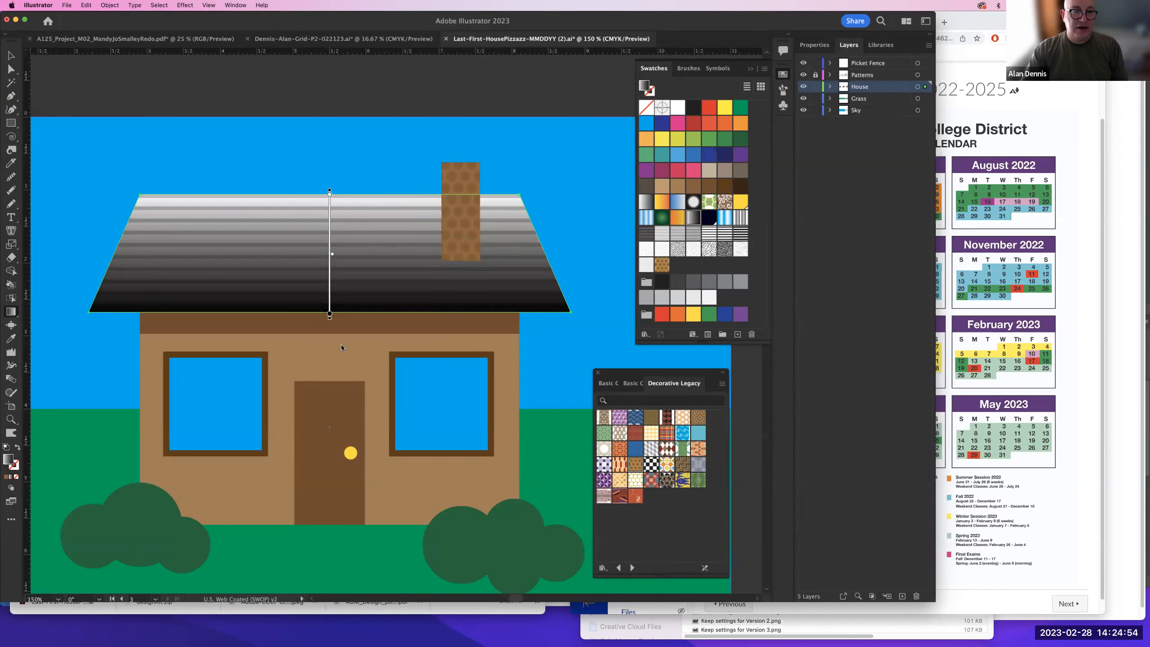
scroll(329, 252, "down", 1)
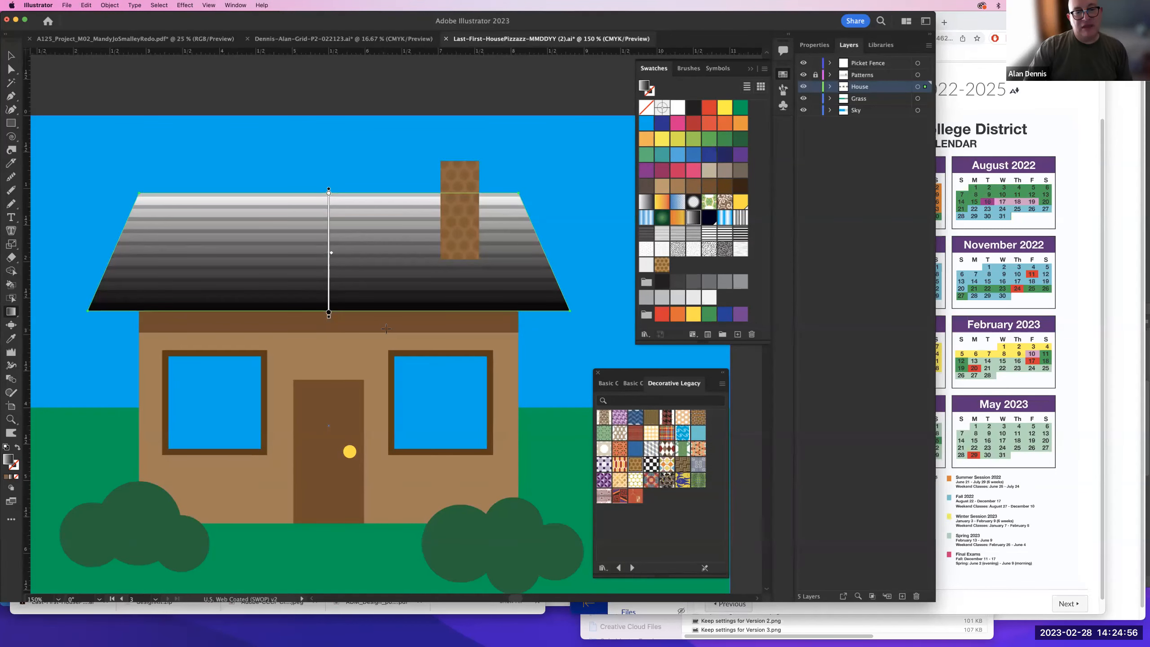
scroll(403, 331, "right", 1)
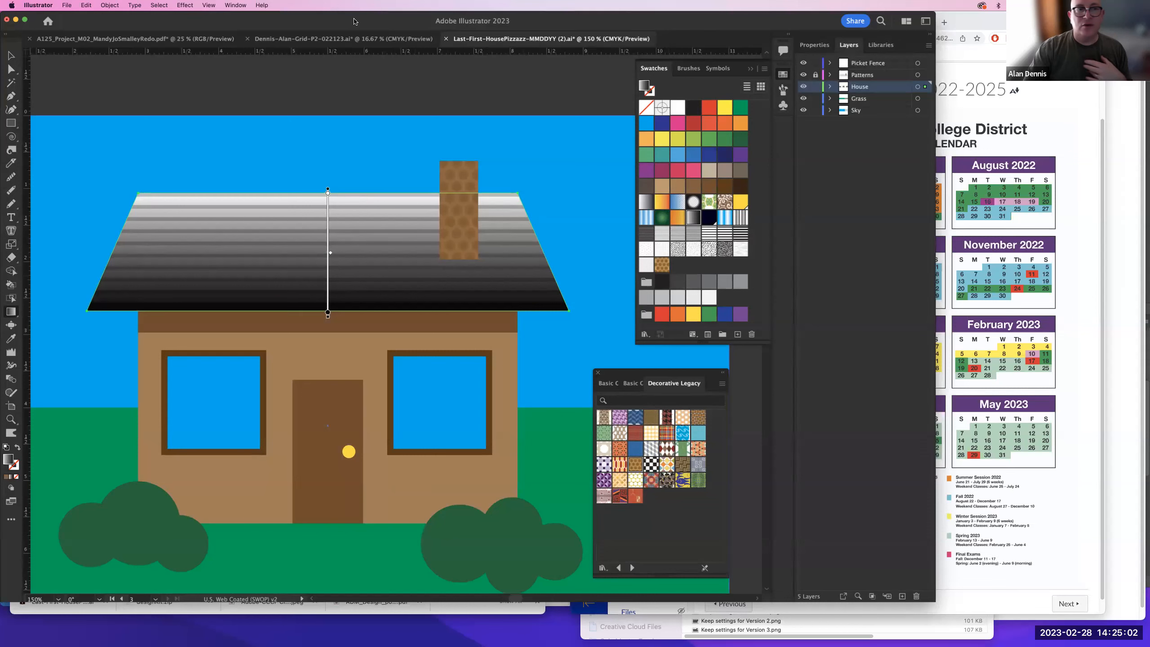
left_click(236, 5)
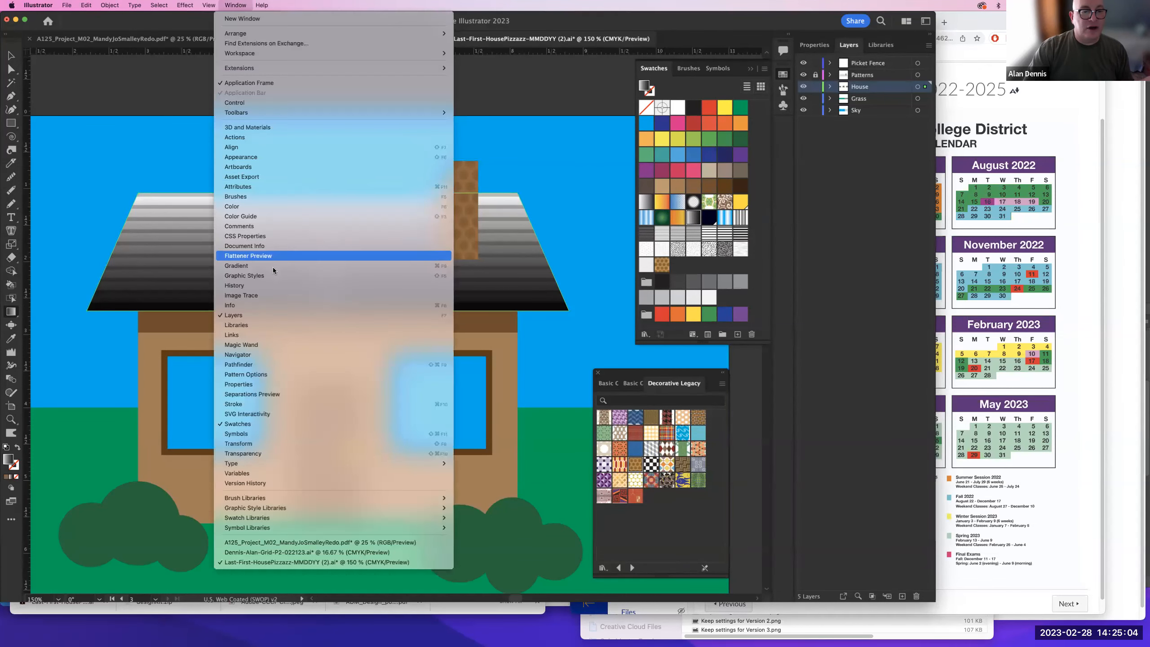
- Try 150° and -60° angles in the Gradient panel, then redraw the roof gradient straight top to bottom
left_click(273, 267)
left_click_drag(378, 261, 531, 64)
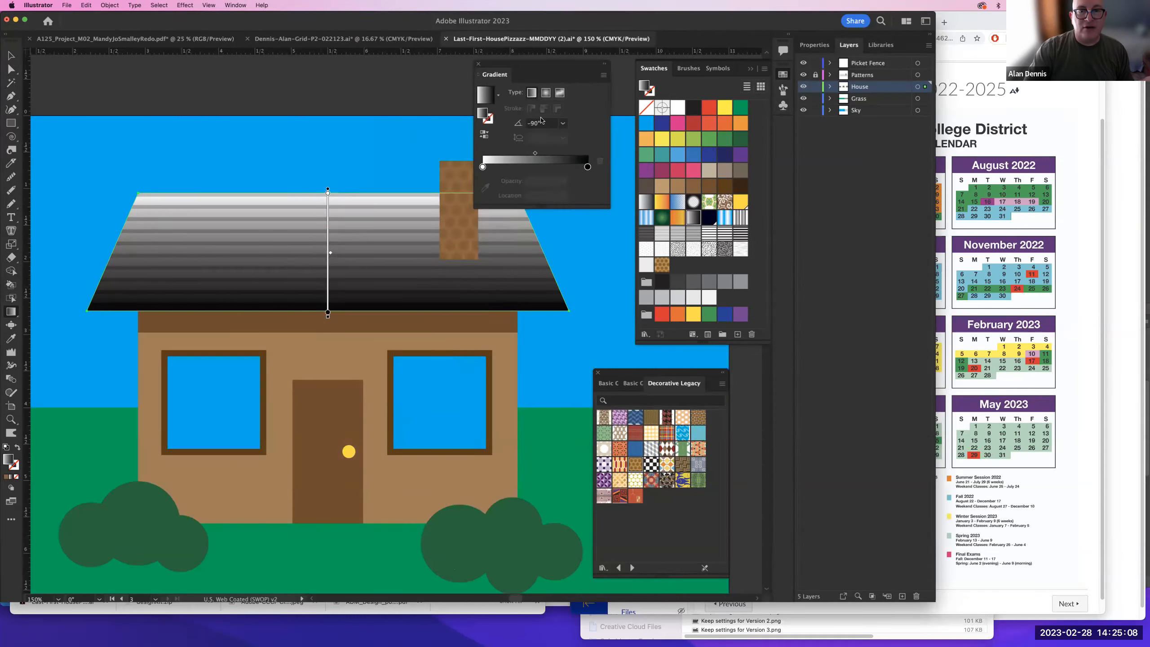
left_click(563, 123)
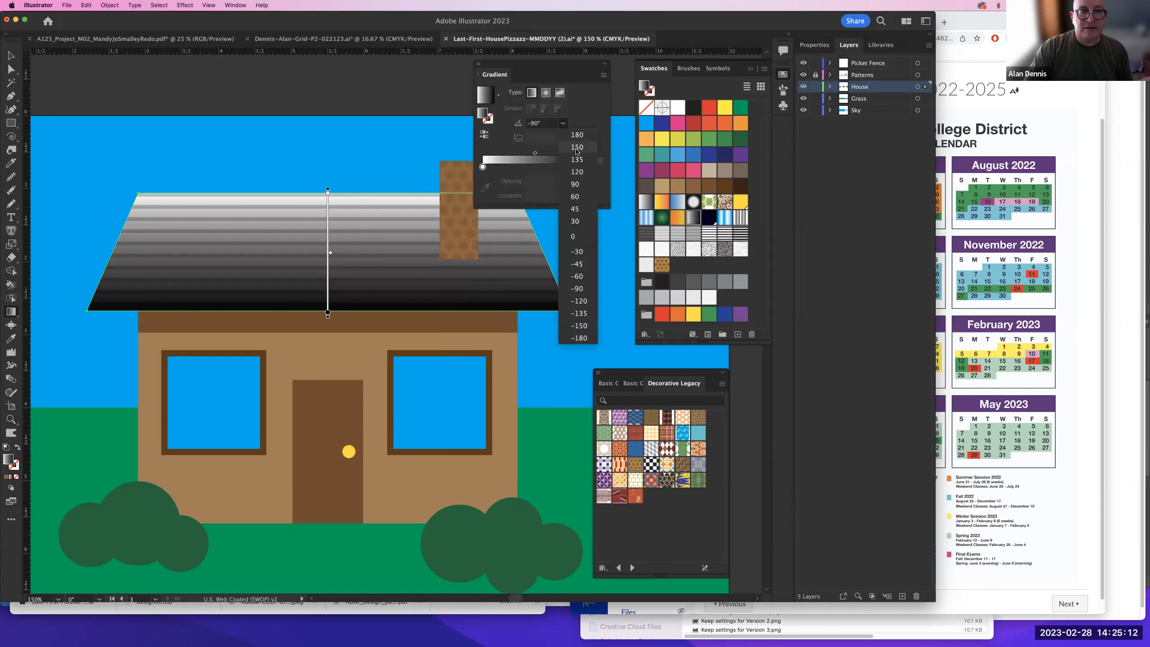
left_click(576, 147)
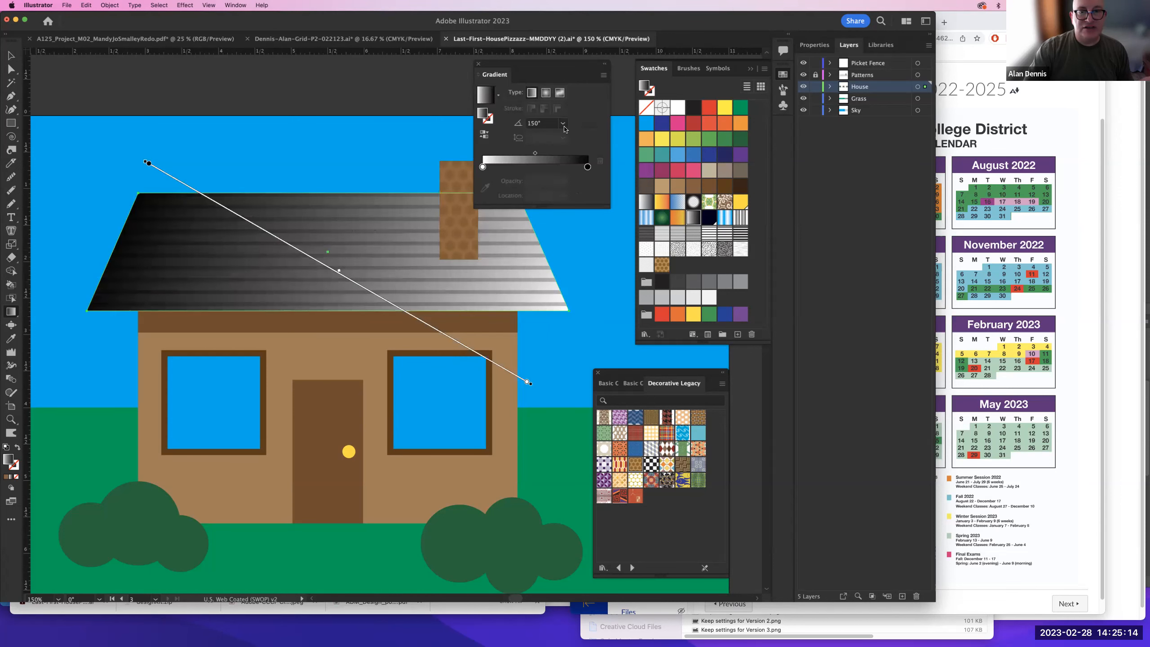
left_click(563, 123)
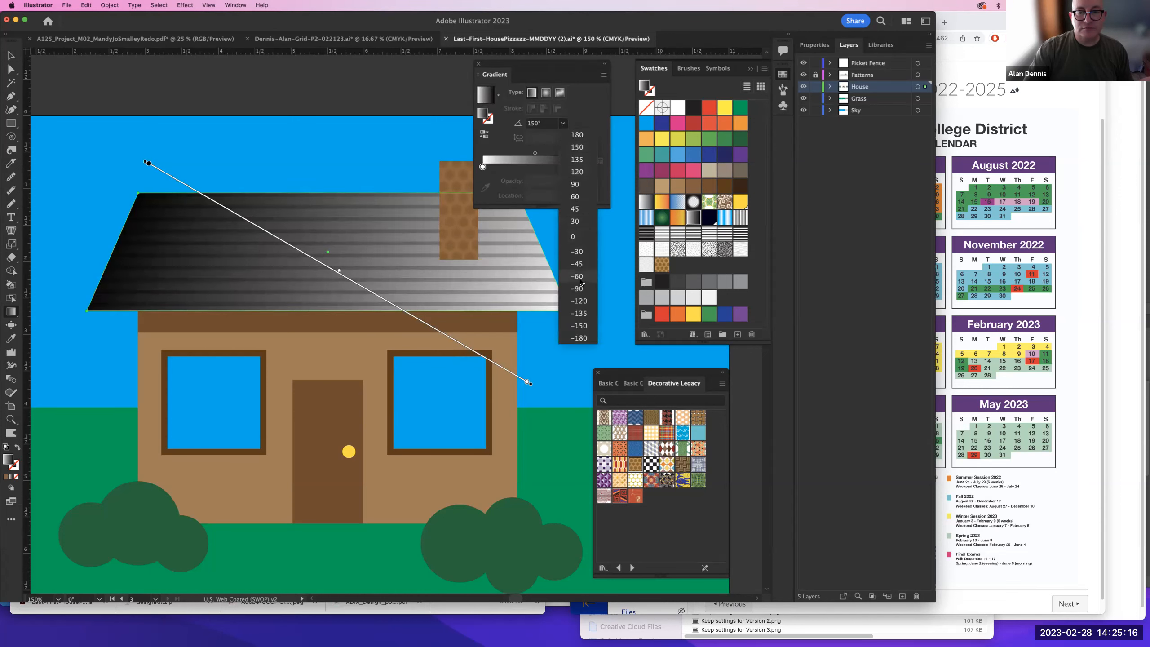
left_click(577, 276)
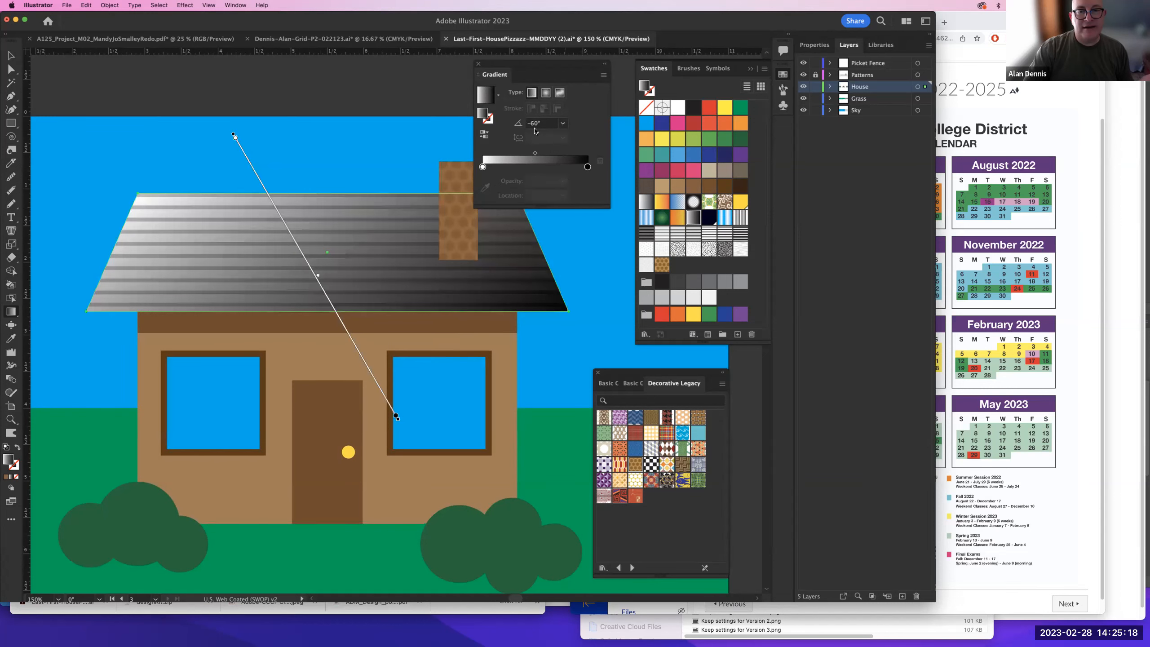
left_click_drag(355, 195, 350, 311)
scroll(368, 312, "up", 3)
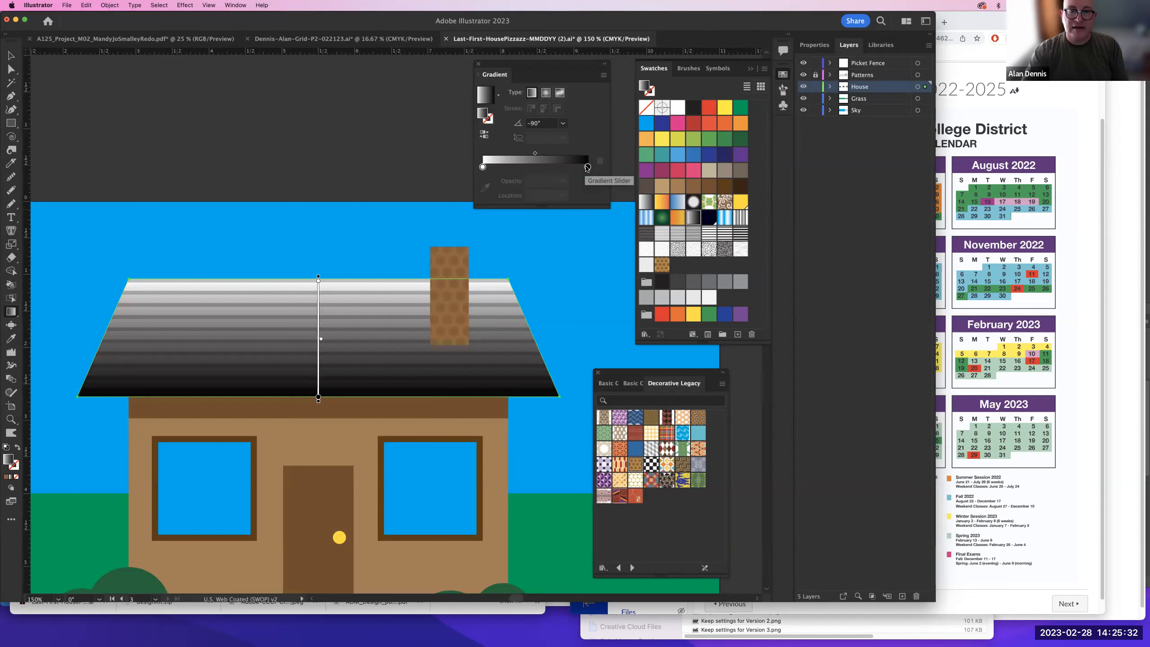
- Recolour the roof gradient's two stops with brown and tan swatches
double_click(318, 398)
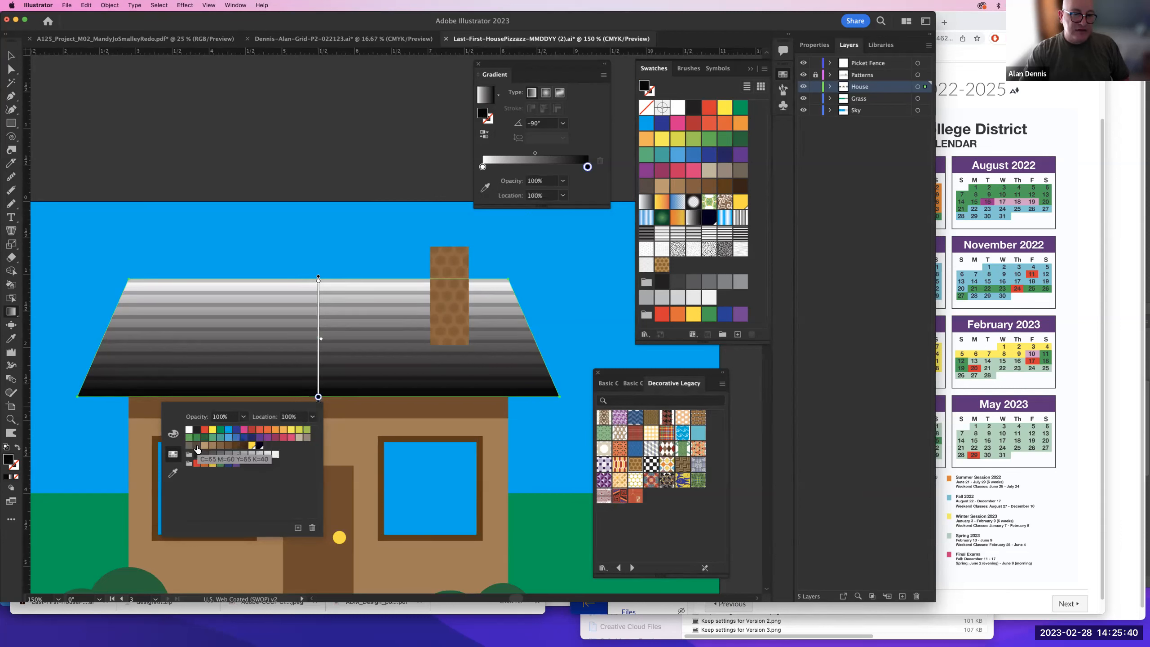
left_click(197, 449)
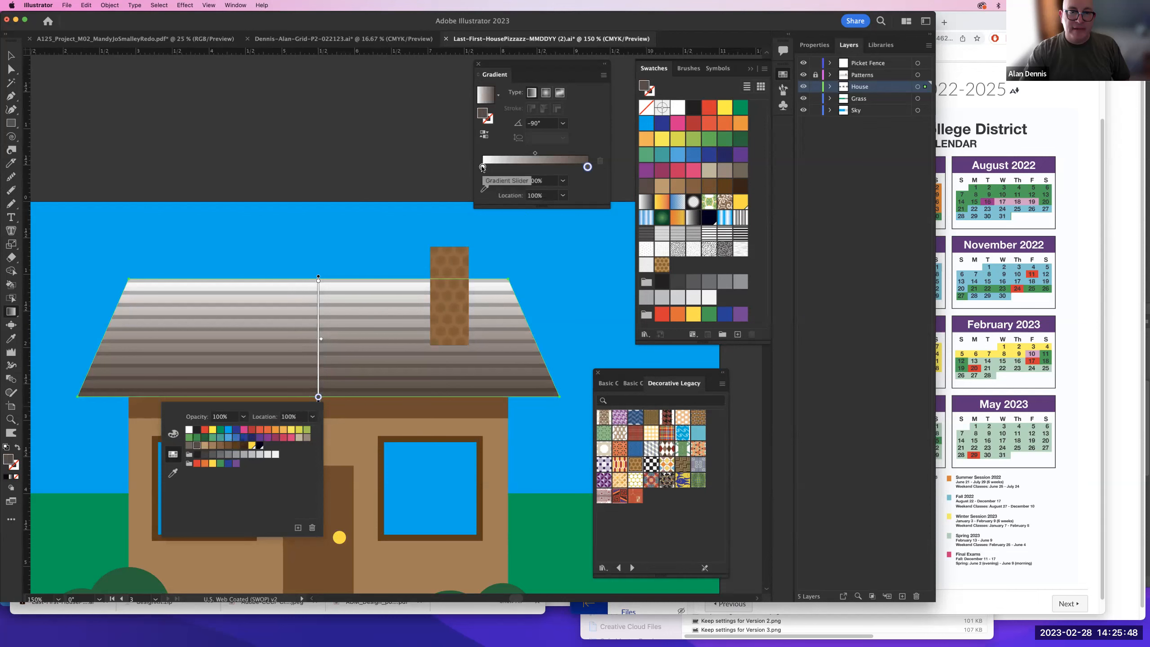
double_click(482, 167)
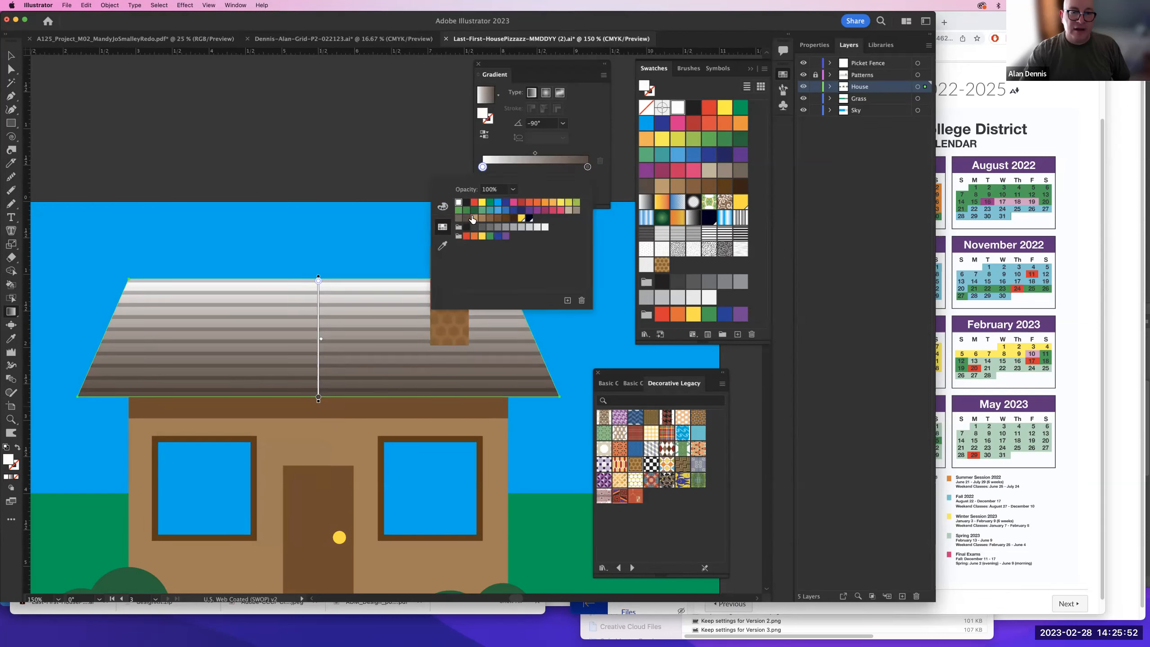
left_click(467, 219)
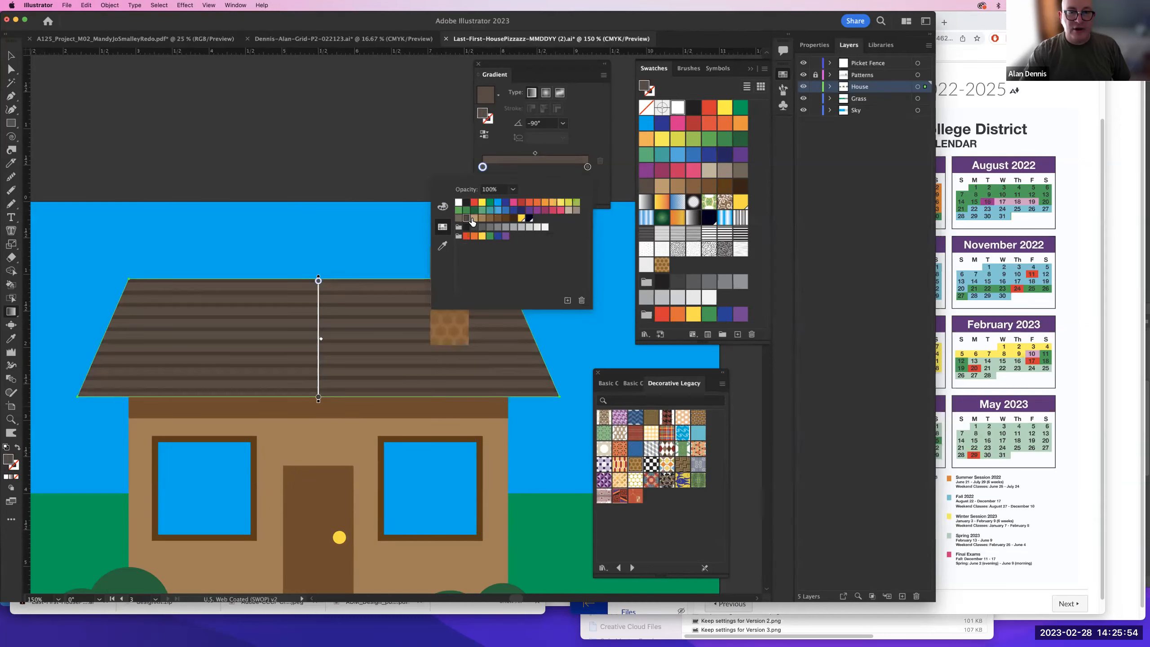
left_click(474, 219)
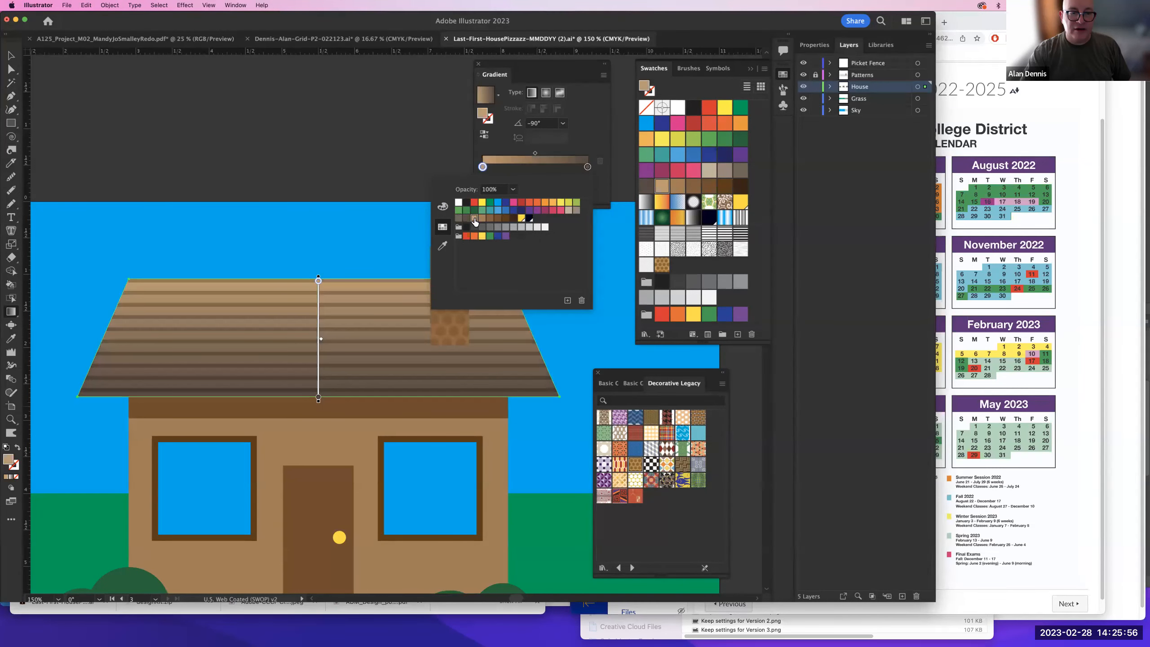
left_click(572, 169)
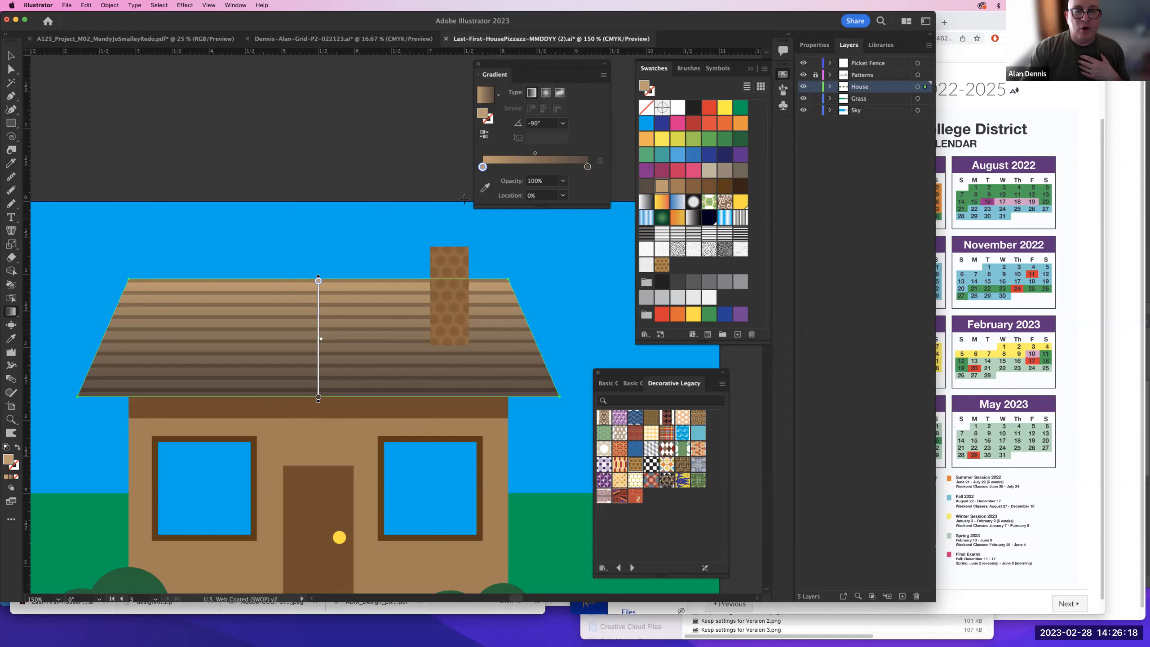
- Reverse the roof gradient so dark brown sits at the ridge and tan at the eaves
left_click_drag(397, 280, 404, 383)
key("cmd+z")
mouse_move(280, 399)
left_mouse_down()
mouse_move(286, 283)
mouse_move(315, 282)
left_mouse_up()
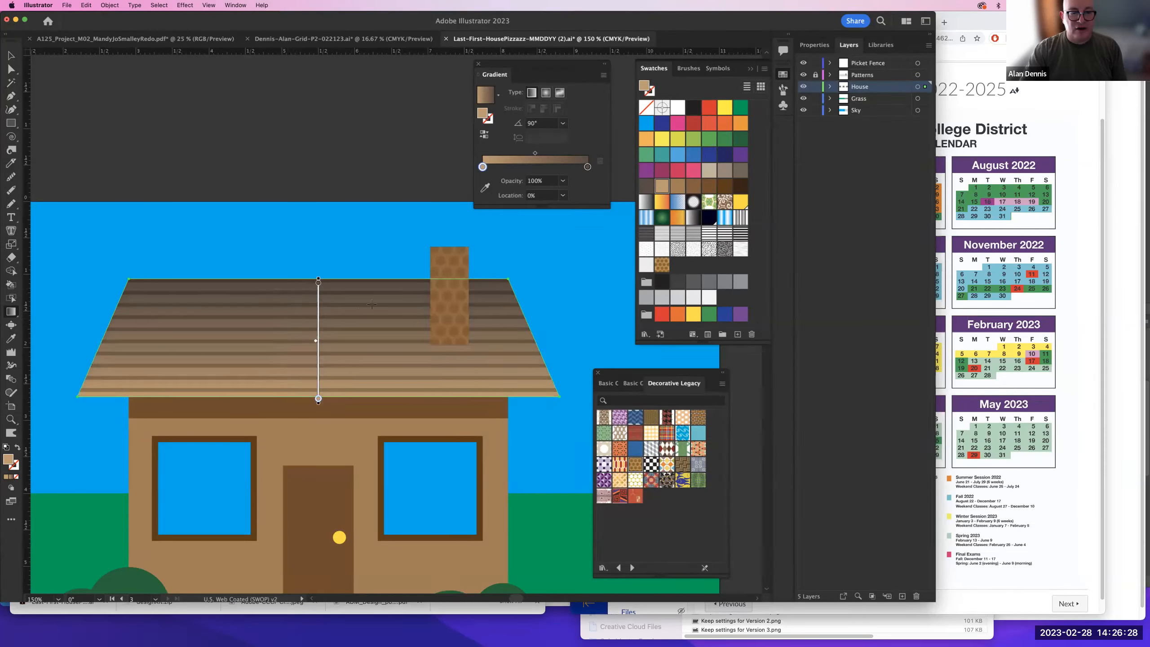
key("cmd+z")
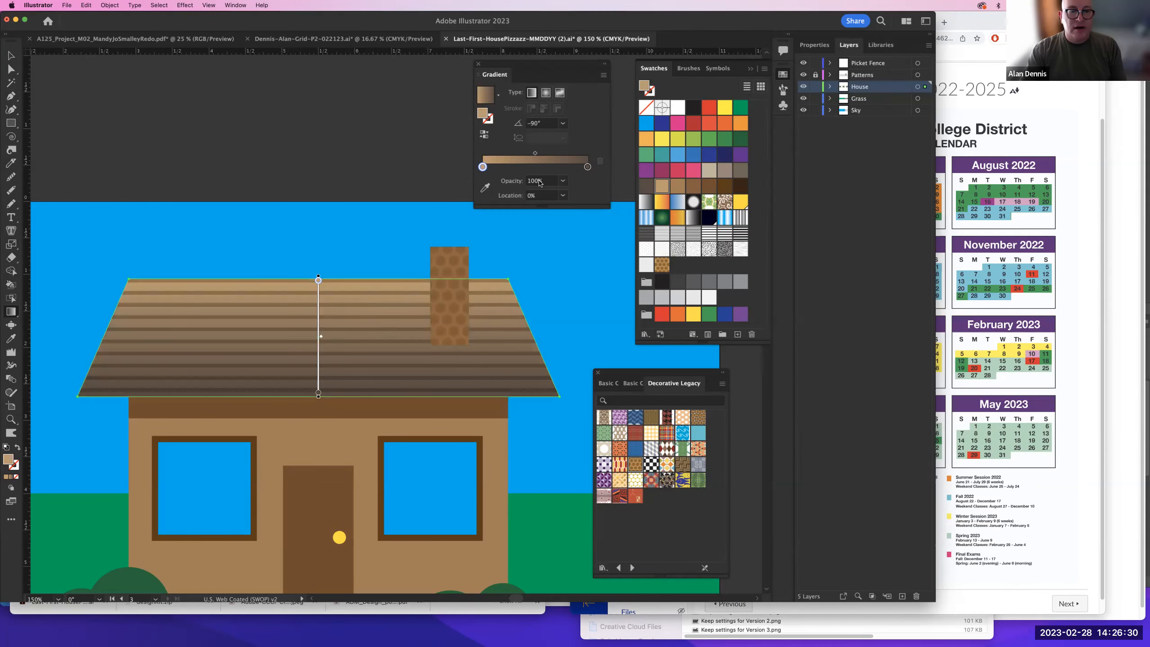
left_click(485, 134)
left_click(485, 133)
left_click(484, 133)
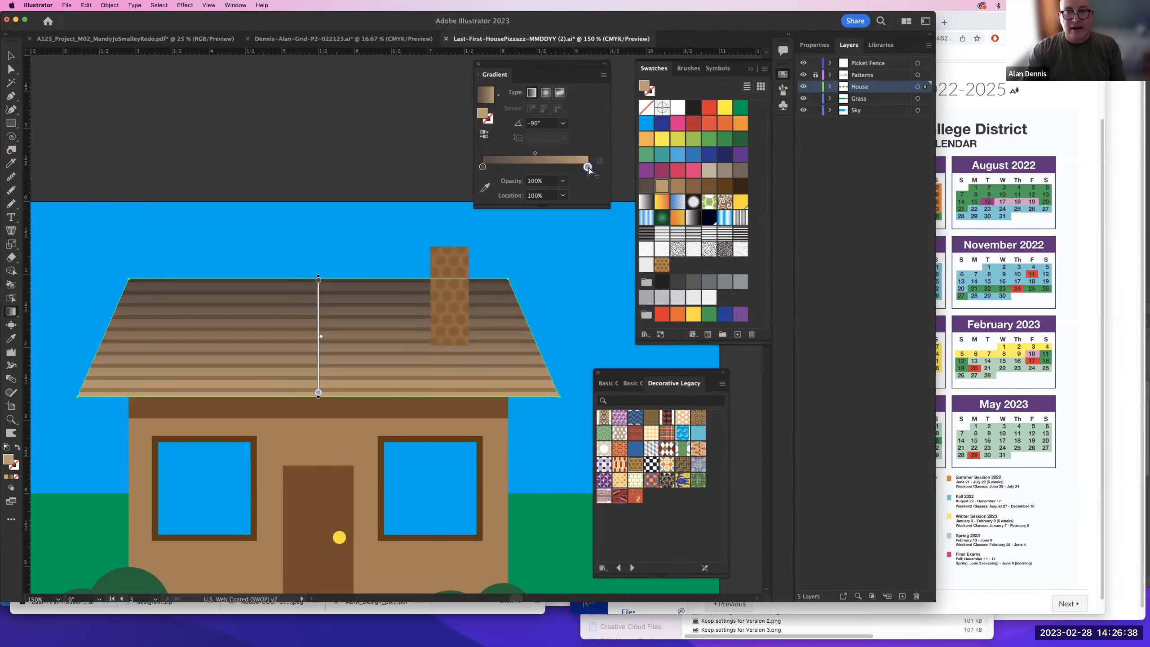
double_click(482, 167)
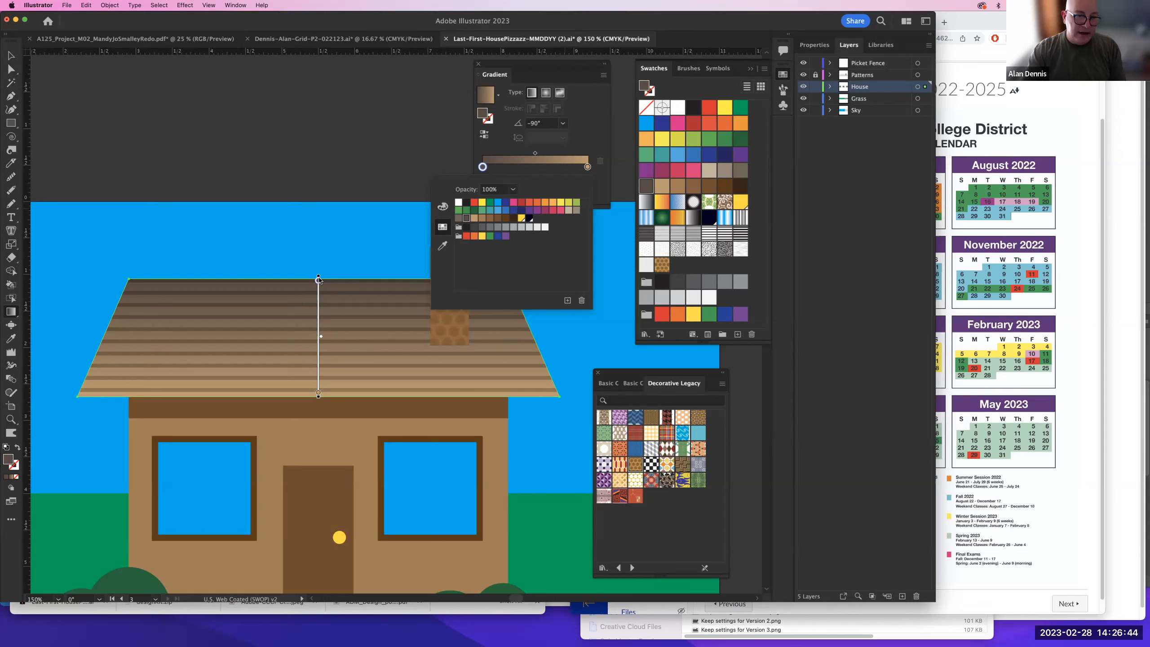
left_click(443, 206)
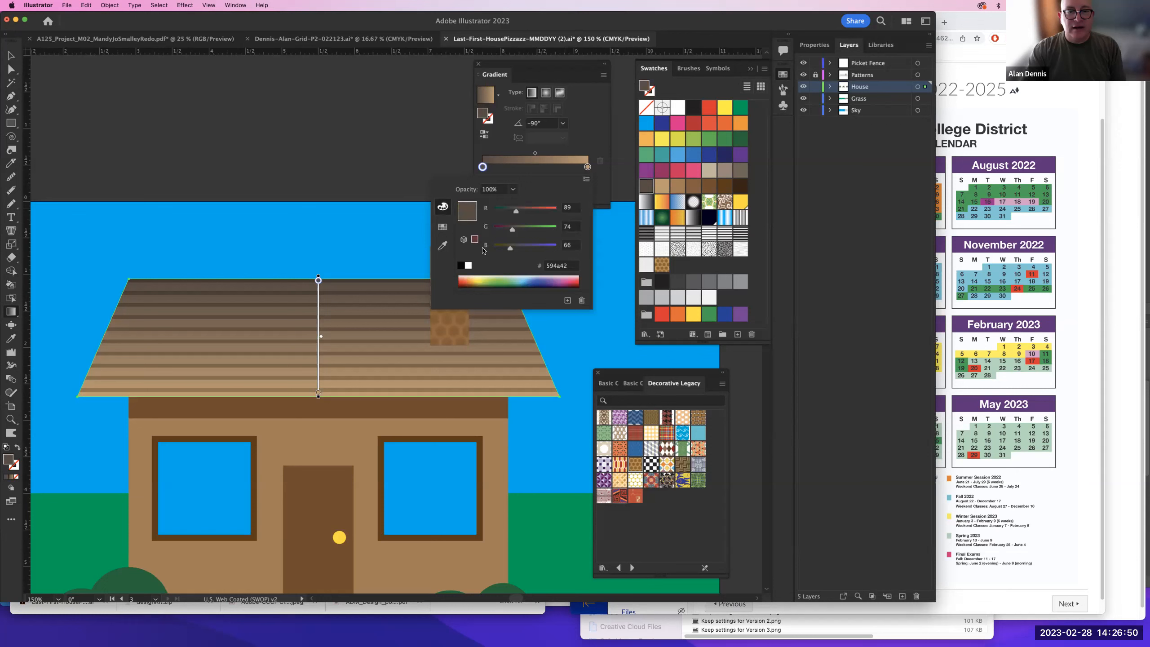
left_click(585, 140)
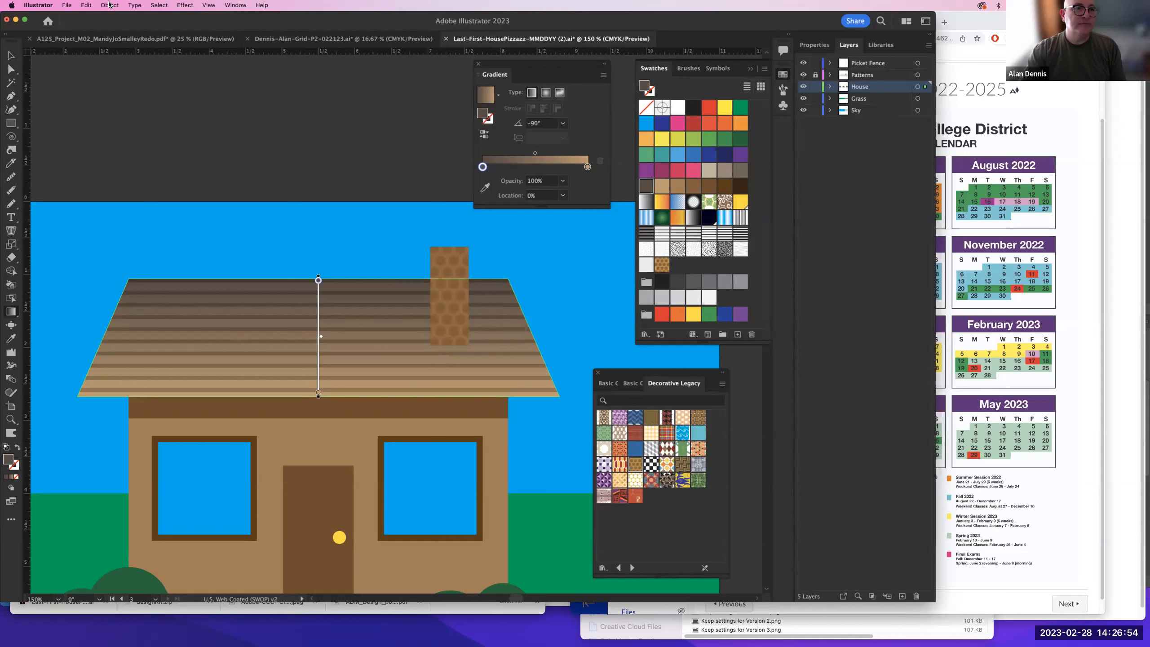
left_click(90, 5)
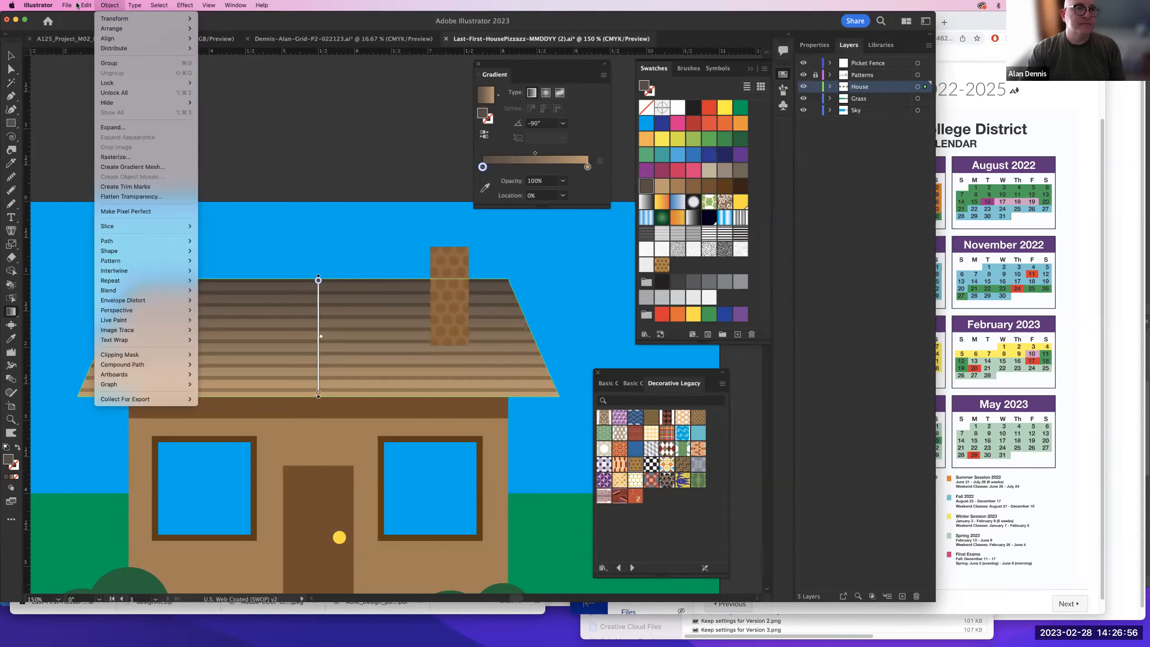
mouse_move(67, 5)
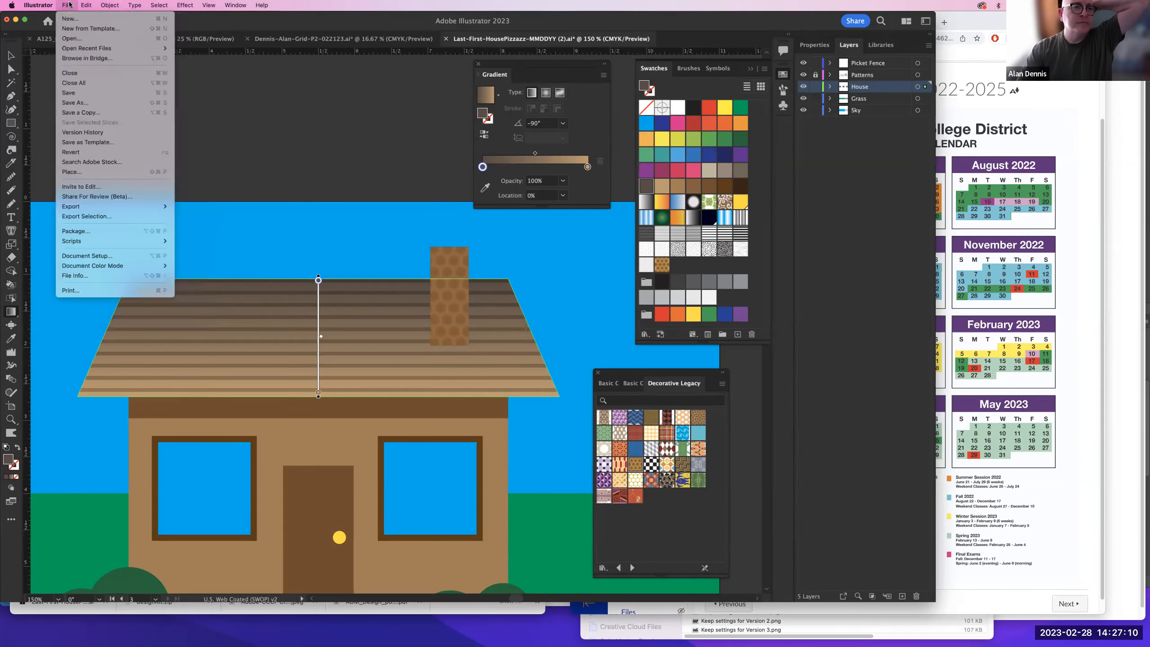
left_click(586, 120)
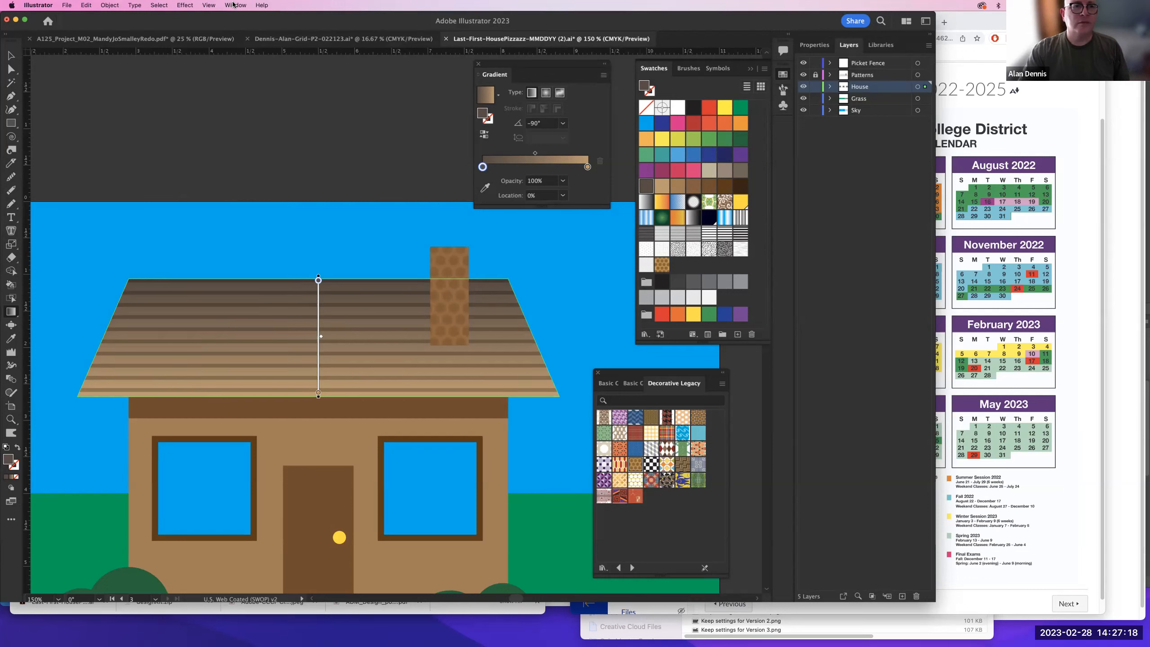
double_click(483, 167)
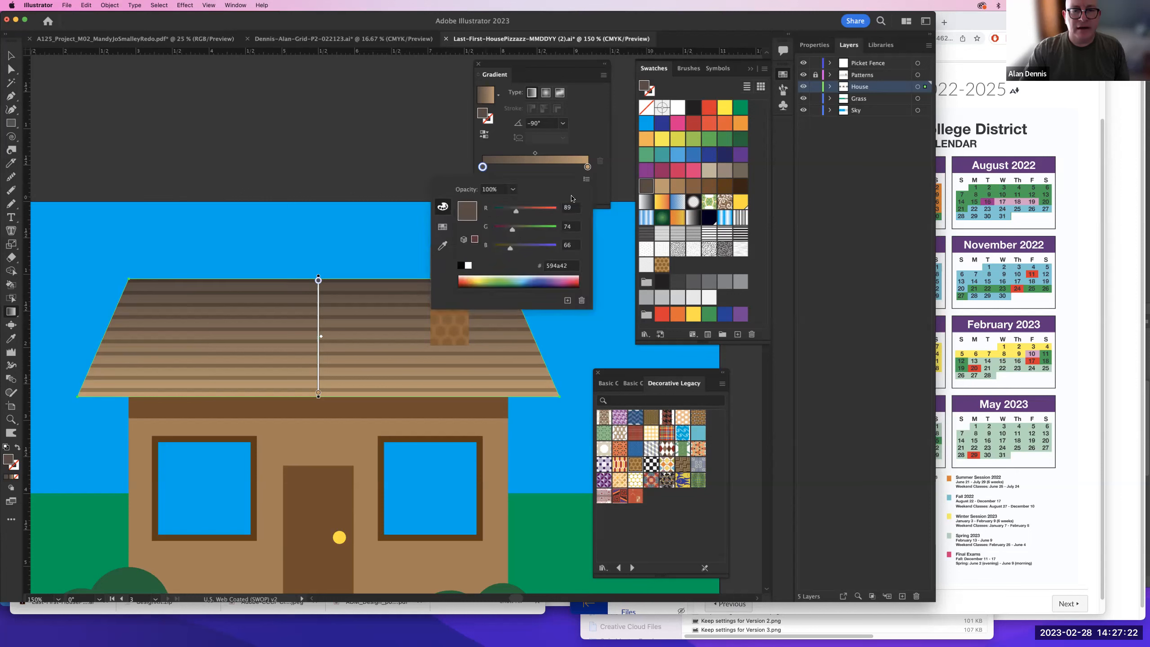
- Switch the dark stop to CMYK and drag its sliders to a deeper brown
left_click(586, 180)
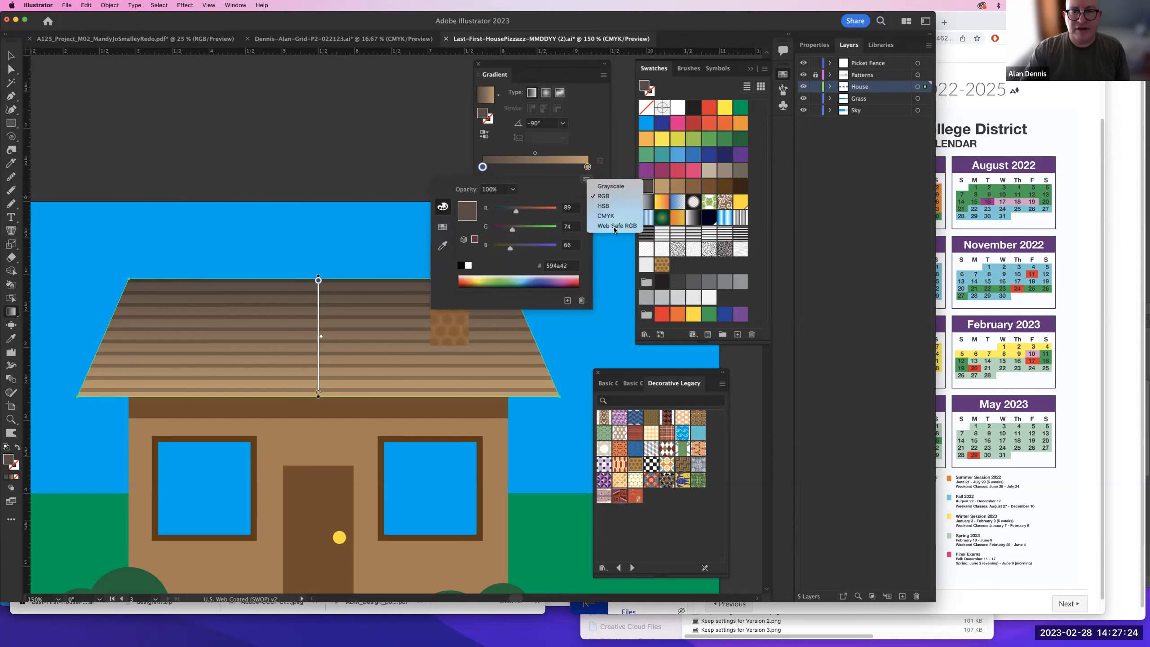
left_click(607, 216)
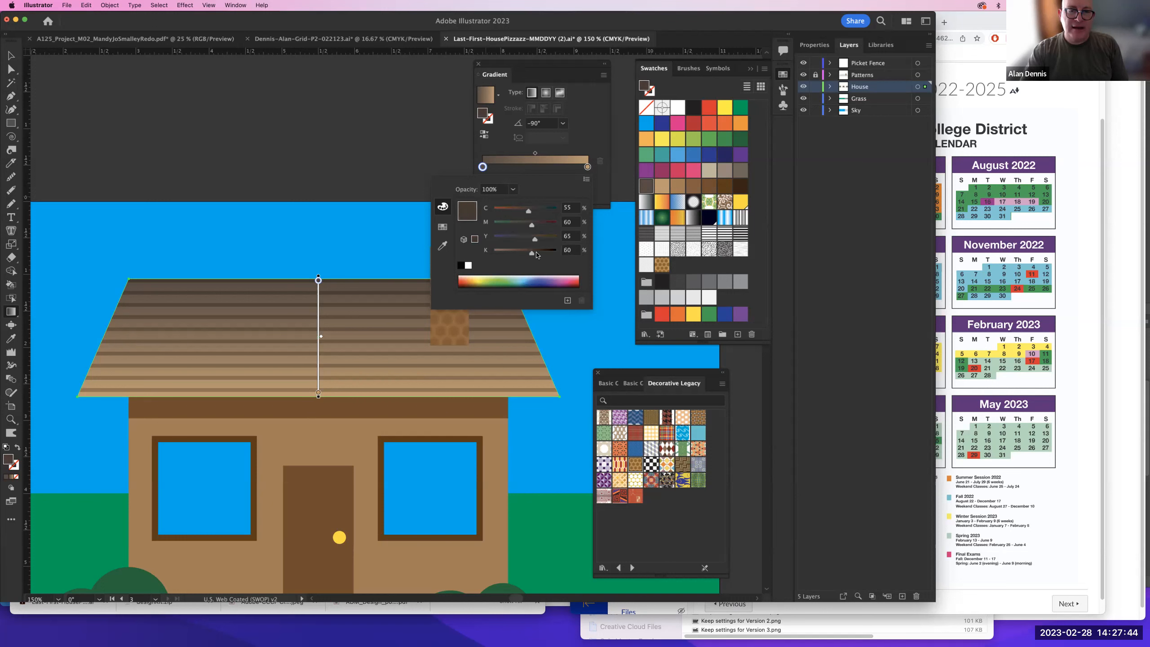
left_click_drag(535, 255, 535, 253)
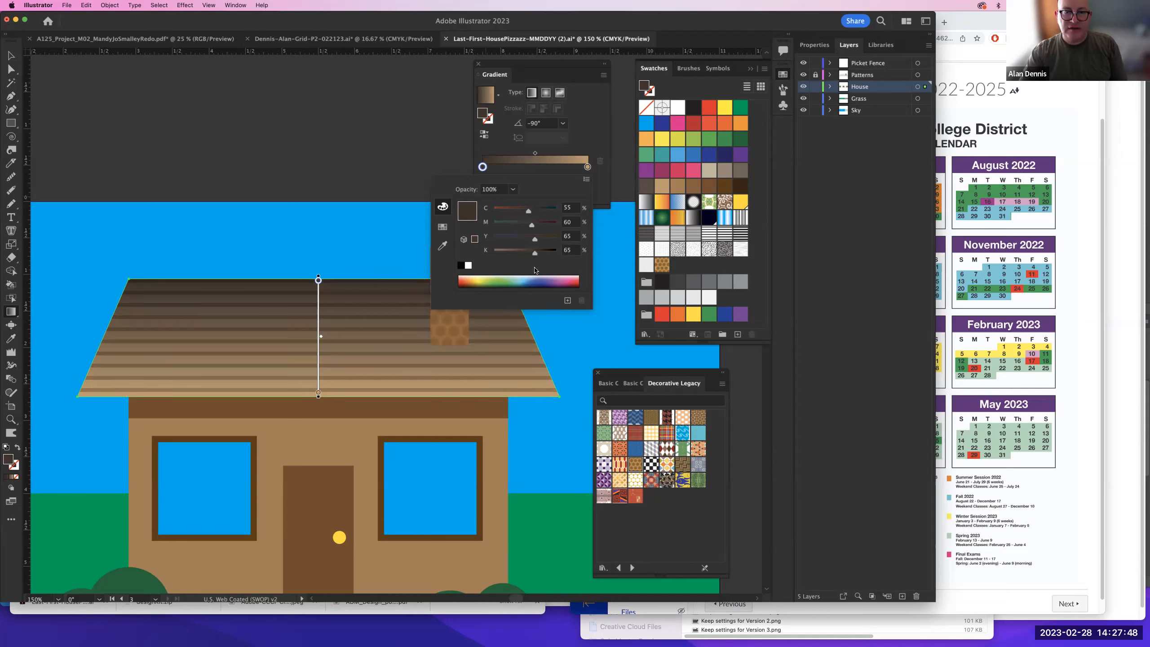
mouse_move(535, 253)
left_mouse_down()
mouse_move(521, 253)
mouse_move(539, 251)
left_mouse_up()
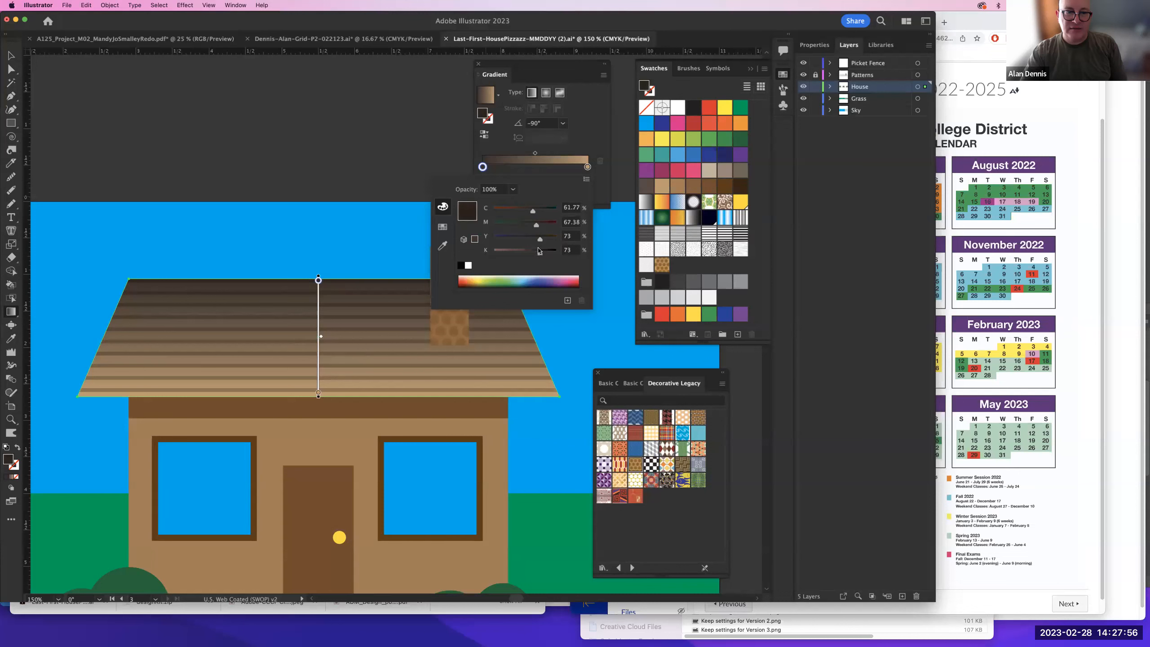
left_click_drag(543, 255, 545, 252)
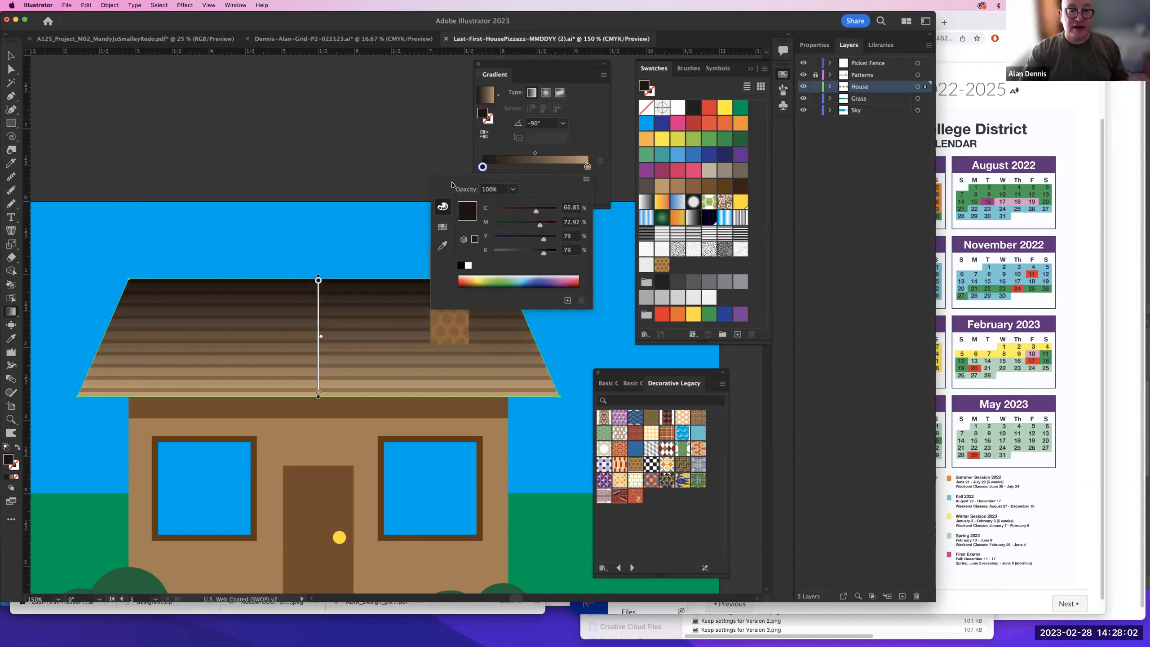
left_click(590, 132)
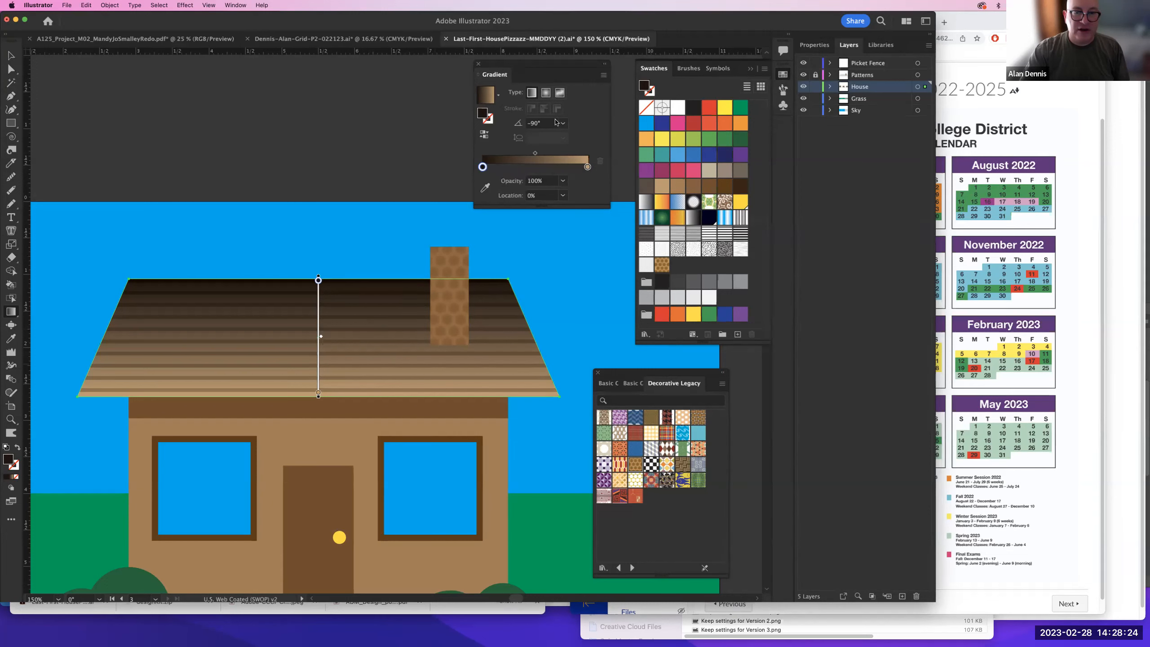
- Slide the roof gradient's midpoint to about 43%
left_click_drag(534, 155, 512, 154)
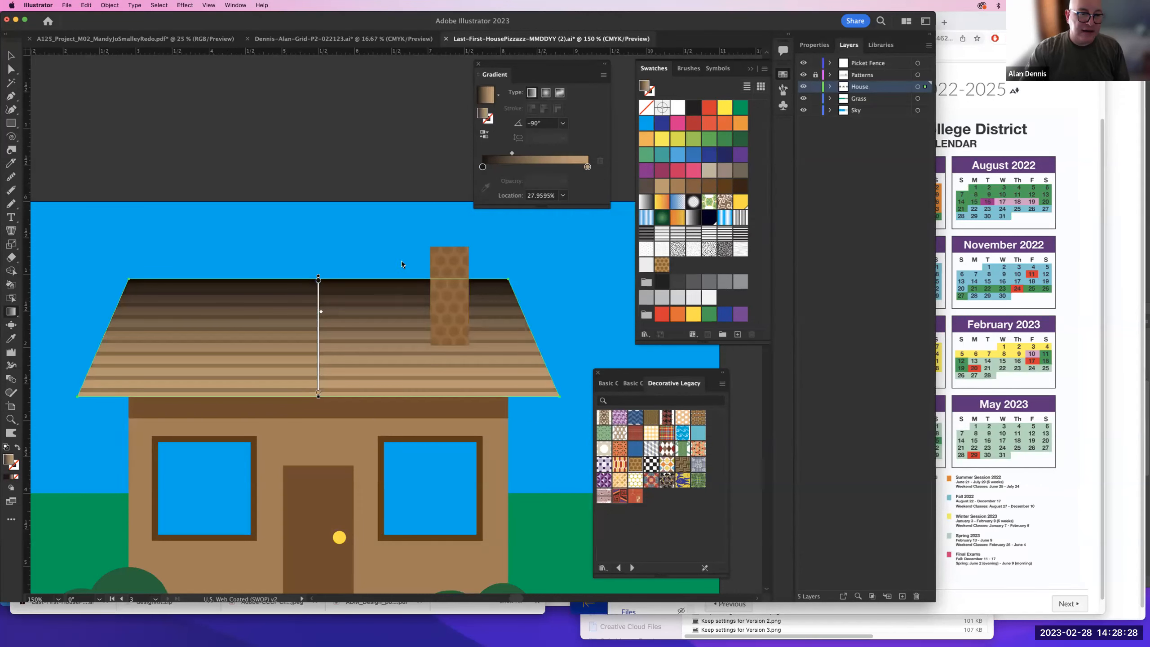
left_click_drag(512, 154, 569, 154)
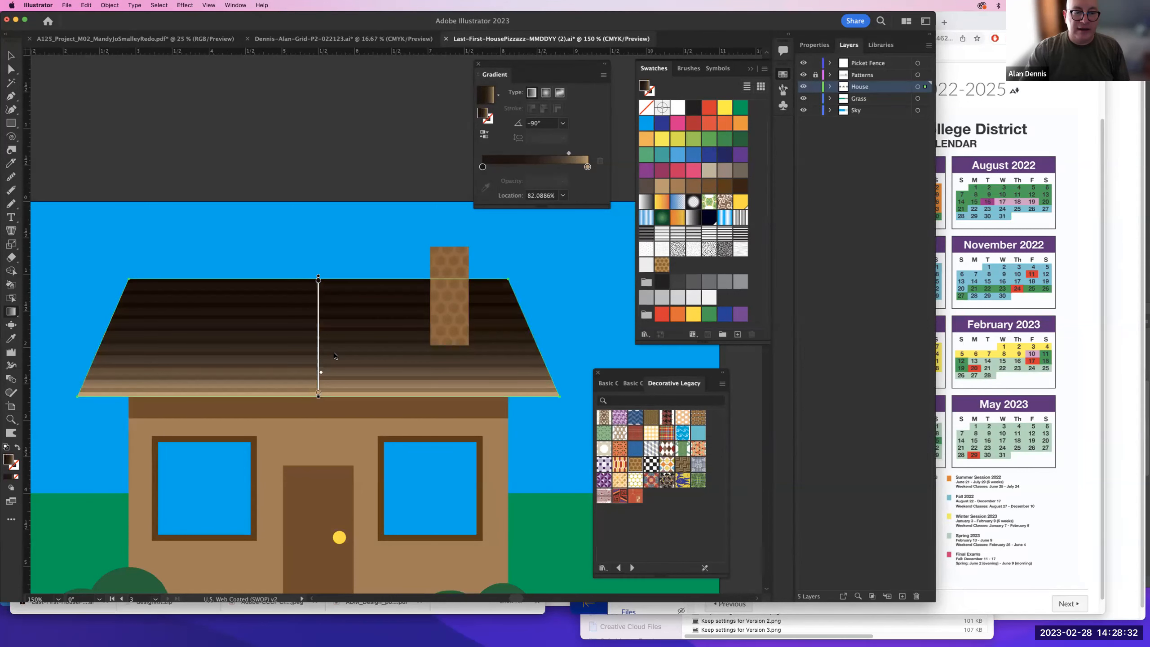
left_click_drag(570, 154, 522, 158)
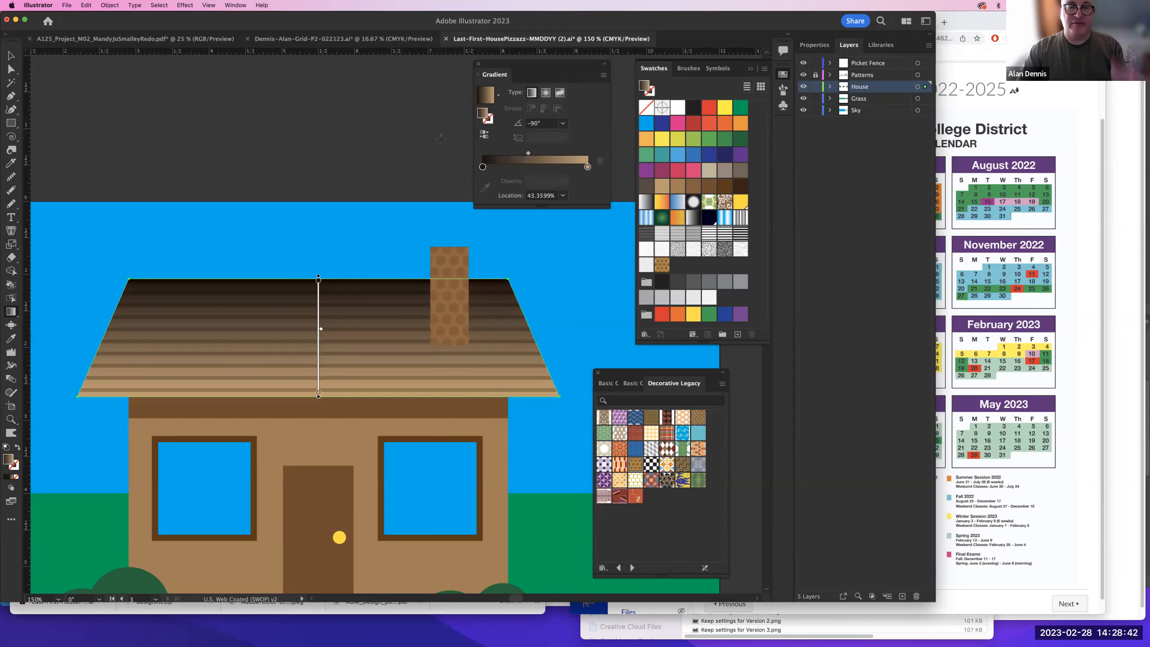
- Deselect the roof, undo an accidental roof move, and zoom out to the whole artboard
key("v")
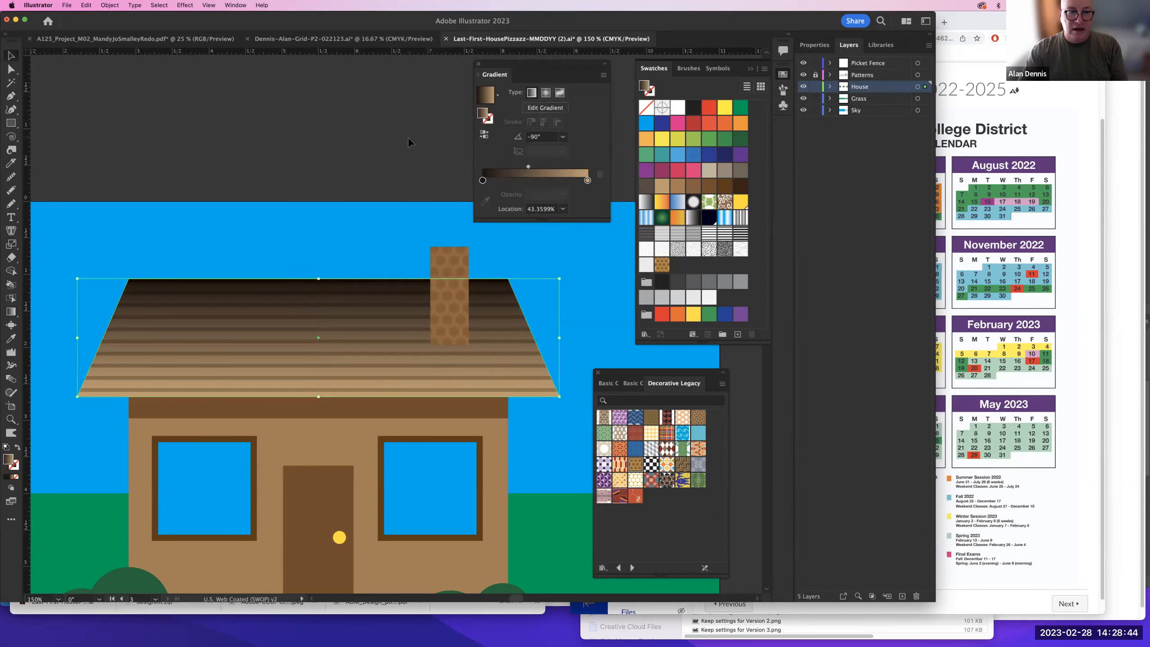
left_click(408, 137)
left_click_drag(338, 312, 295, 144)
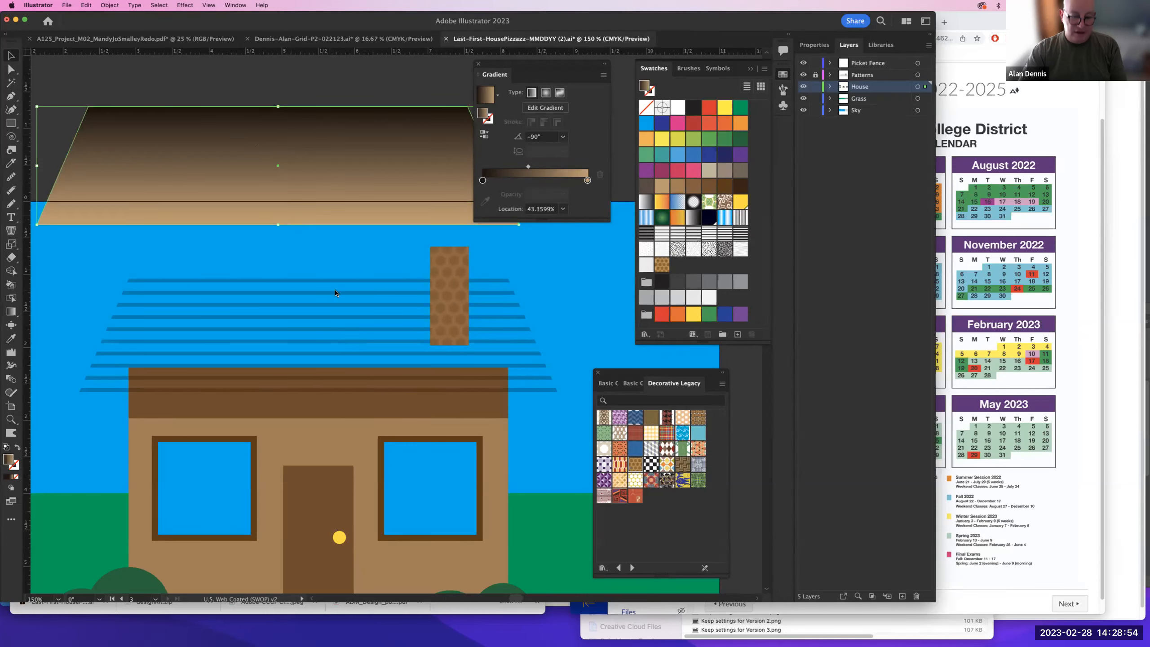
key("super+z")
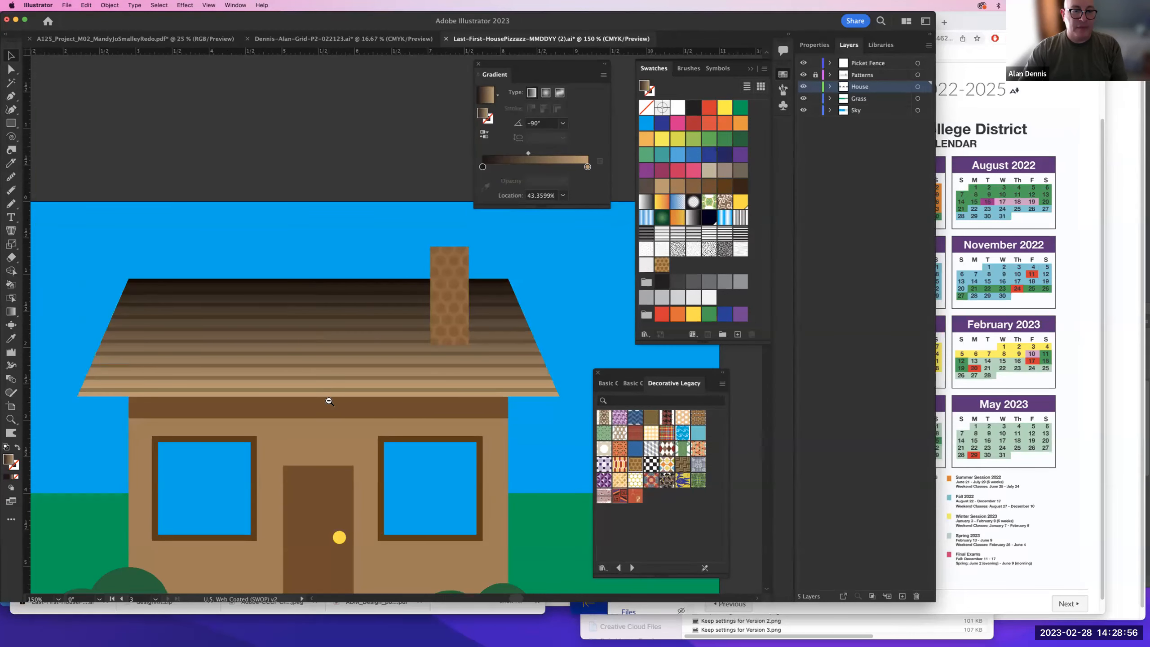
key("super+minus")
key("super+minus")
left_click_drag(223, 347, 69, 325)
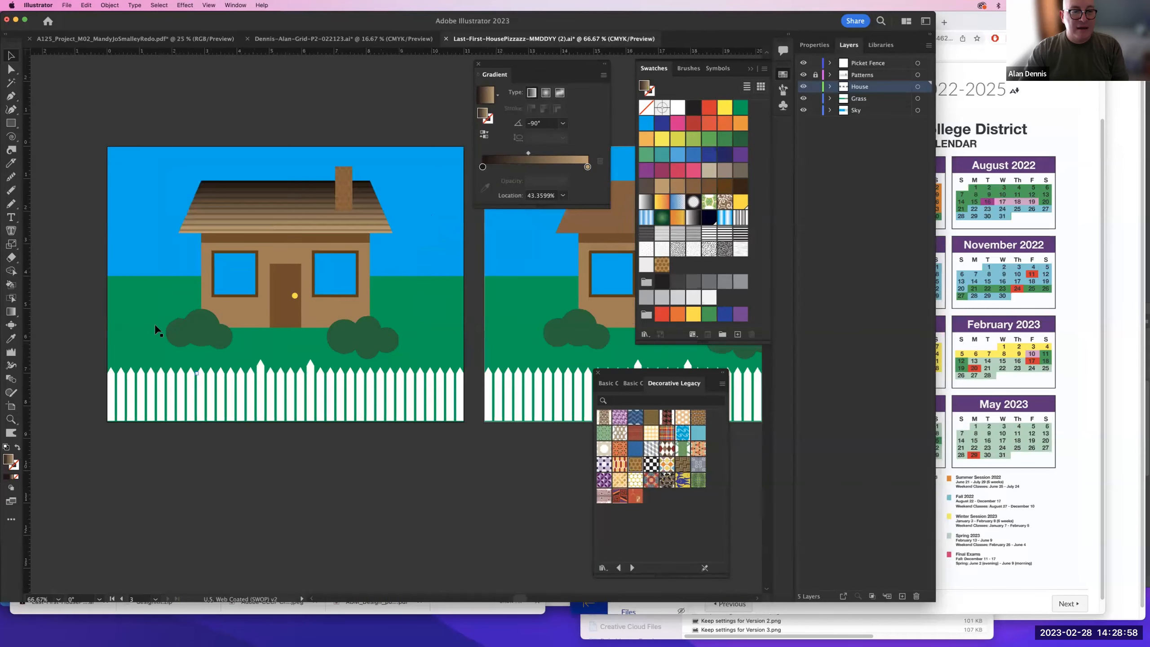
left_click(140, 303)
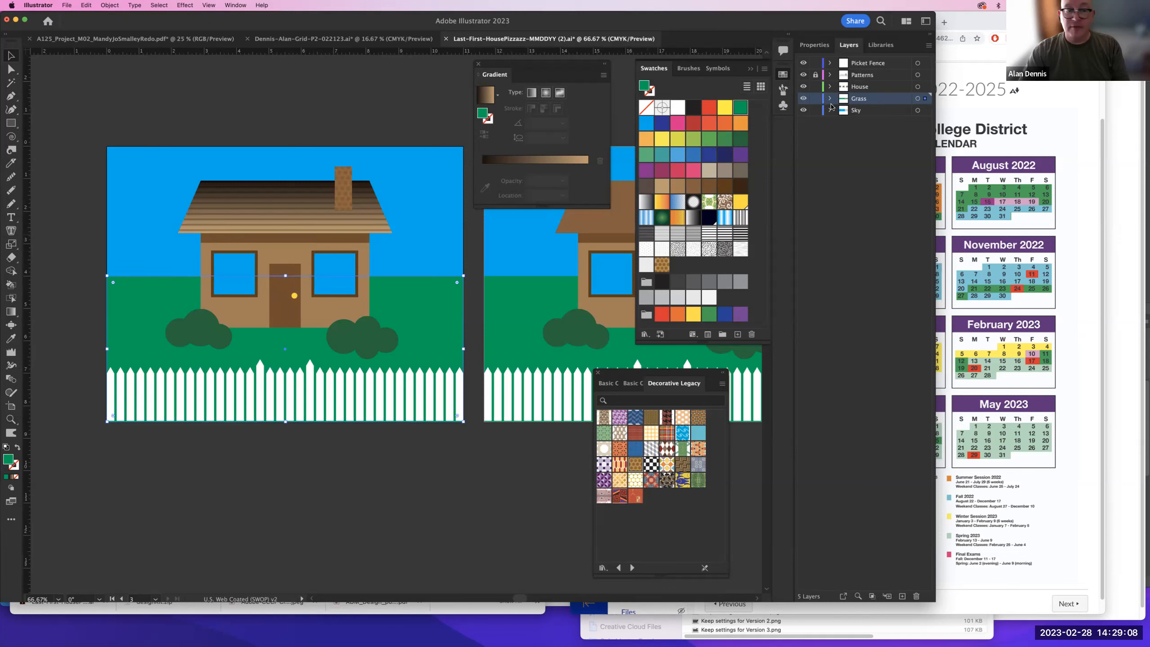
left_click_drag(215, 300, 278, 257)
key("super+z")
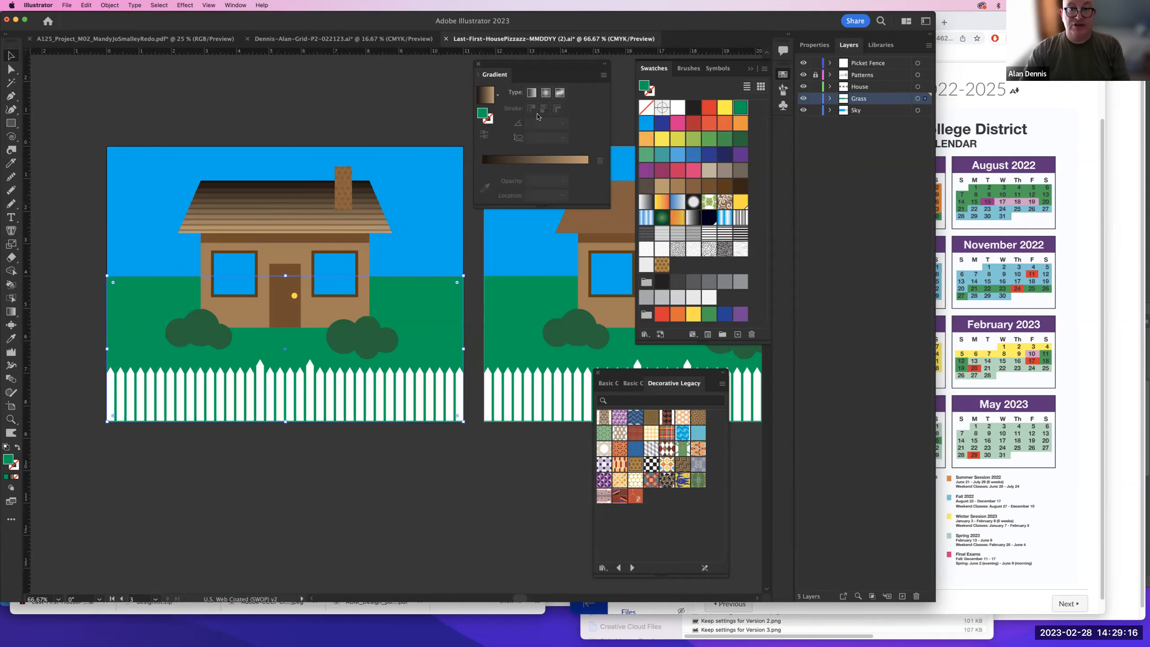
- Give the grass rectangle a White, Black gradient from fence base to house, midpoint about 38.6%
left_click(649, 205)
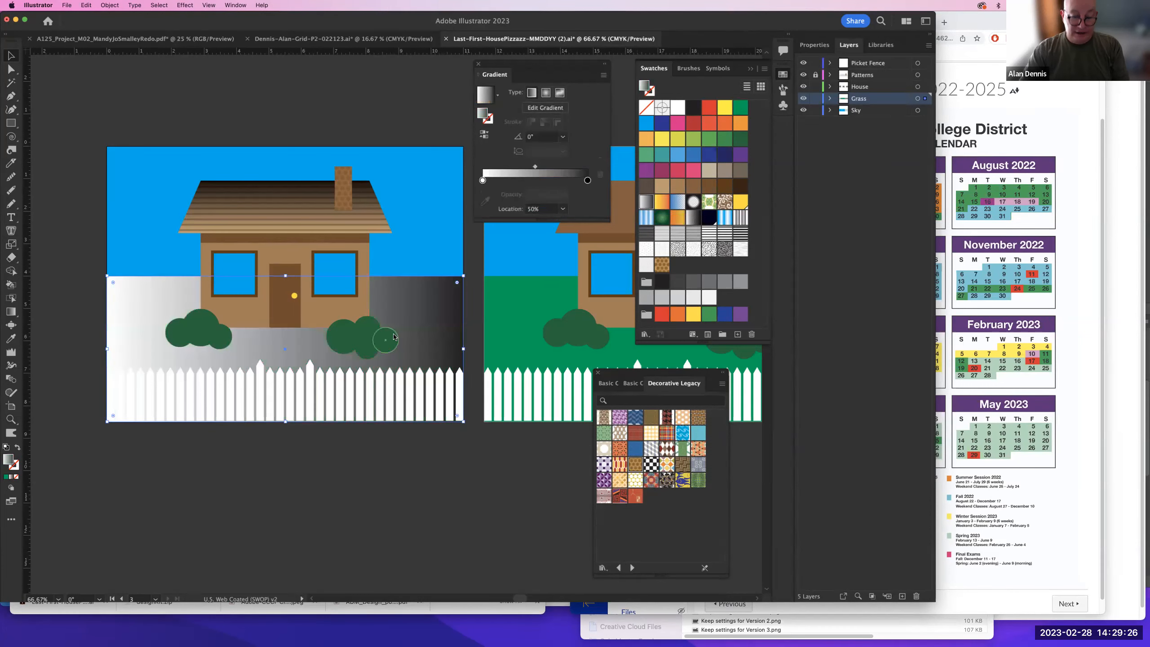
key("g")
left_click_drag(285, 275, 302, 411)
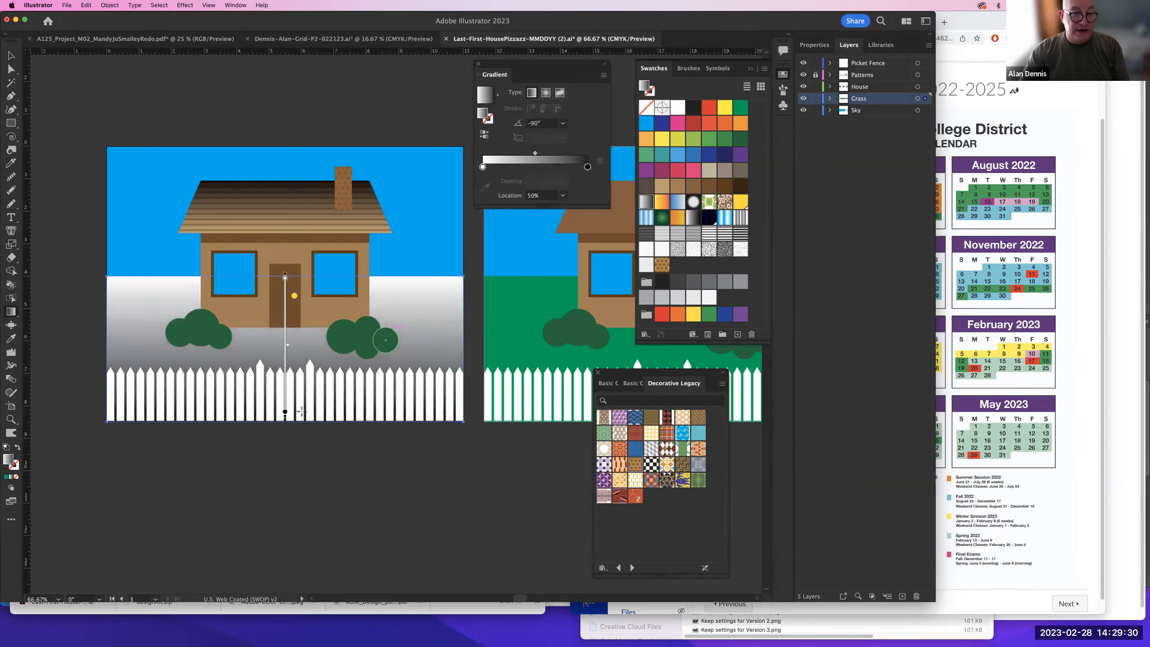
mouse_move(220, 425)
left_mouse_down()
mouse_move(220, 317)
mouse_move(240, 310)
mouse_move(247, 283)
left_mouse_up()
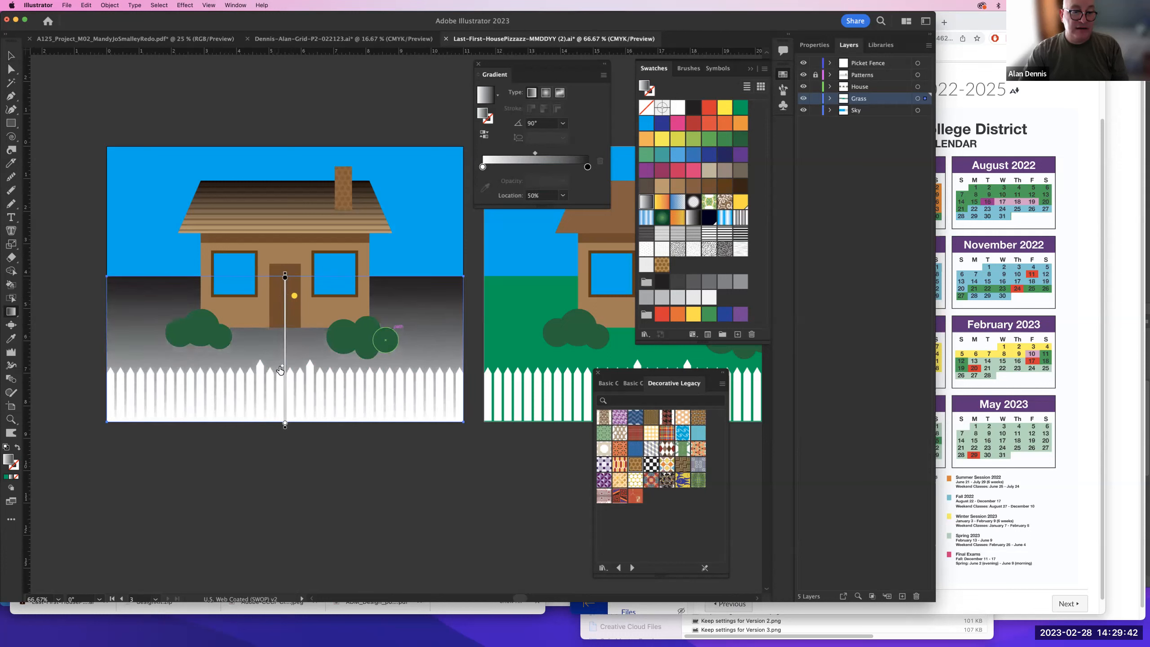
left_click_drag(280, 372, 280, 368)
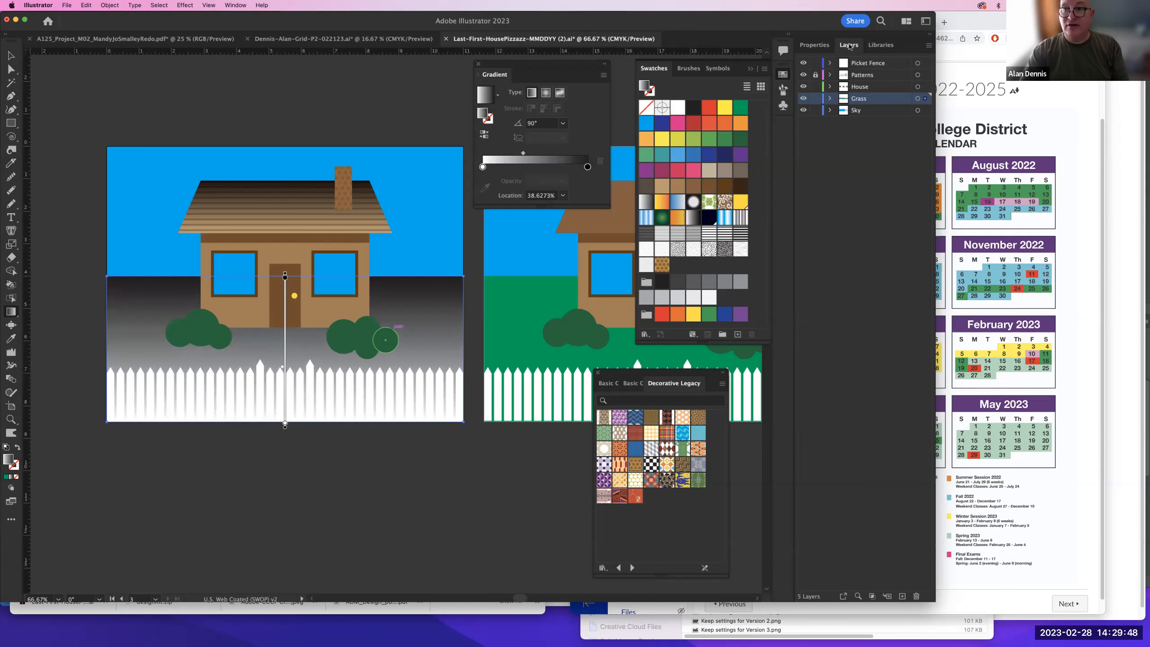
- Switch to the Selection tool, undo an accidental rectangle move, and show its properties
left_click(17, 58)
left_click_drag(124, 289, 198, 231)
key("super+z")
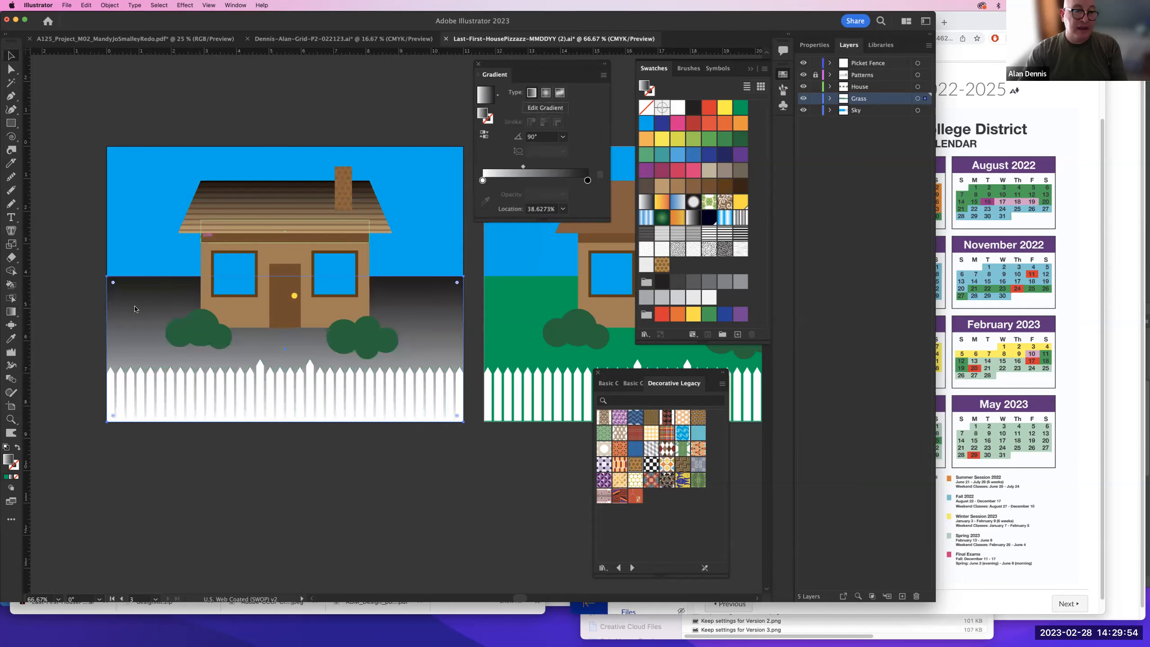
left_click(813, 46)
- Set the grass gradient rectangle to Multiply blend mode at 87% opacity
left_click(827, 200)
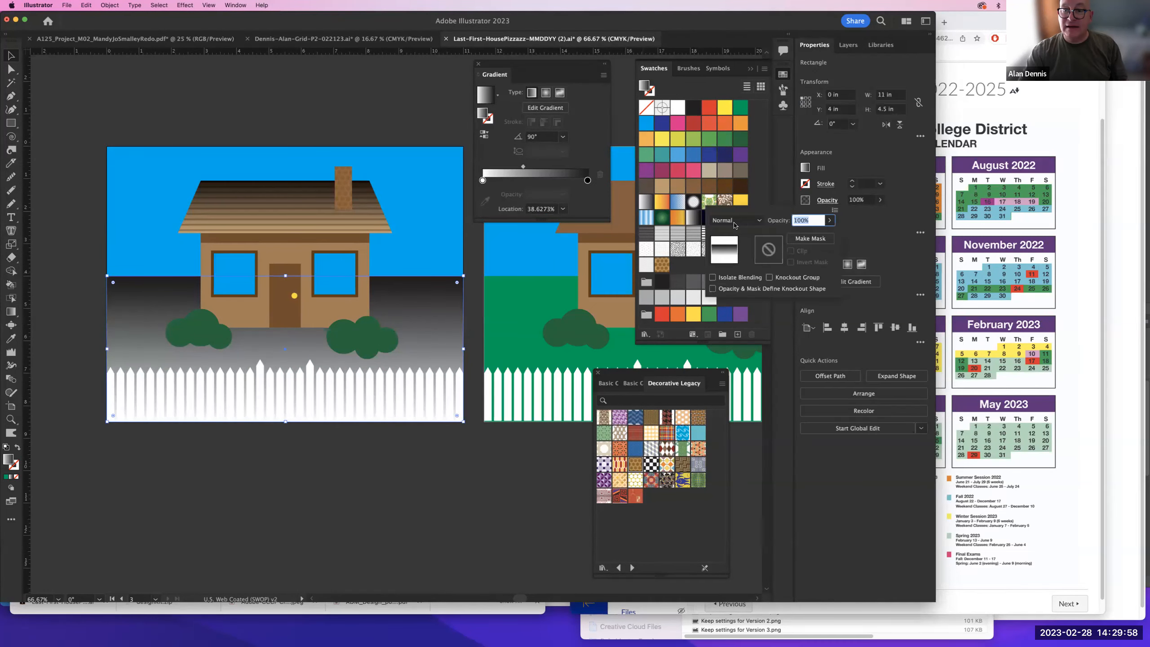
left_click(734, 222)
left_click(733, 266)
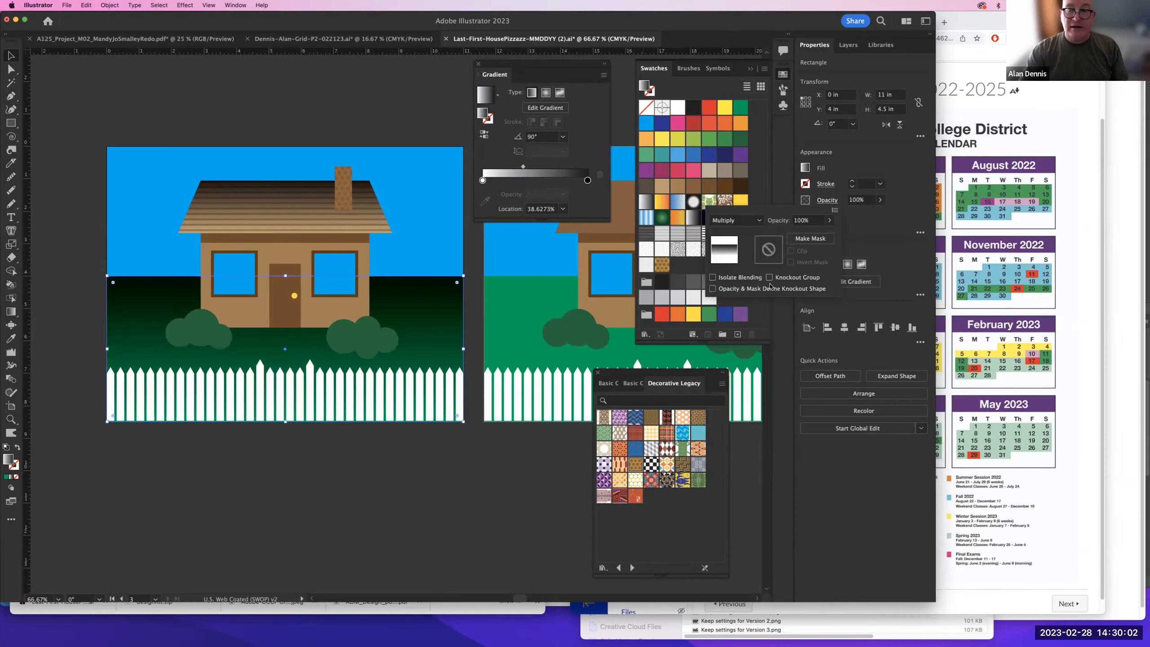
left_click(830, 221)
left_click_drag(827, 234, 821, 234)
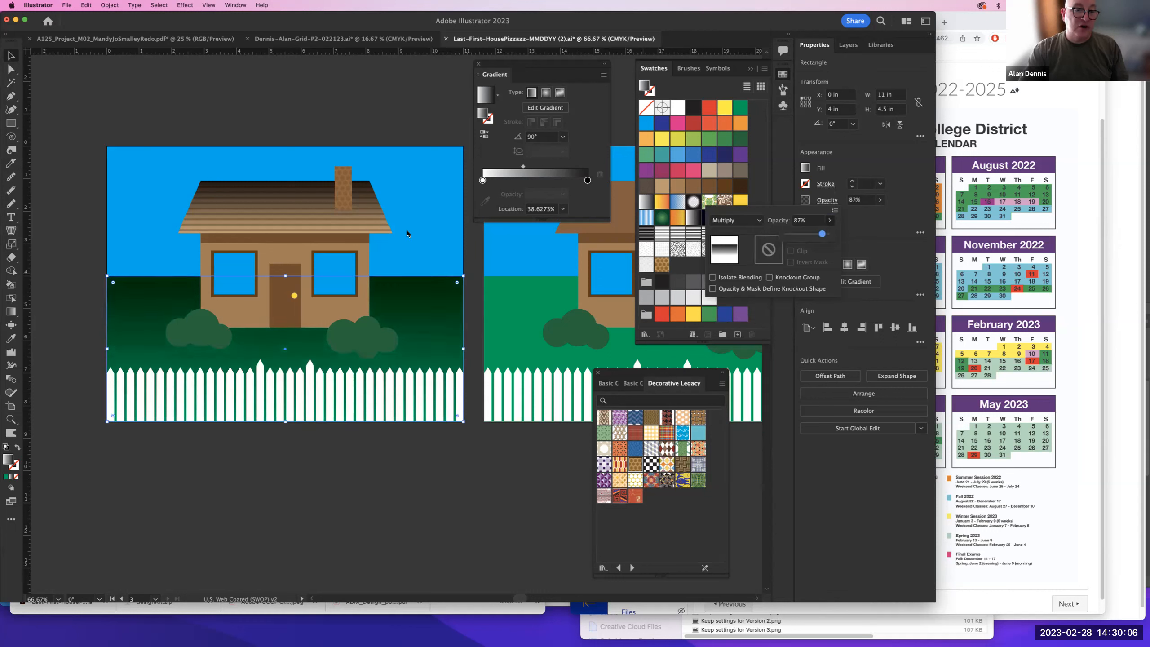
left_click(180, 111)
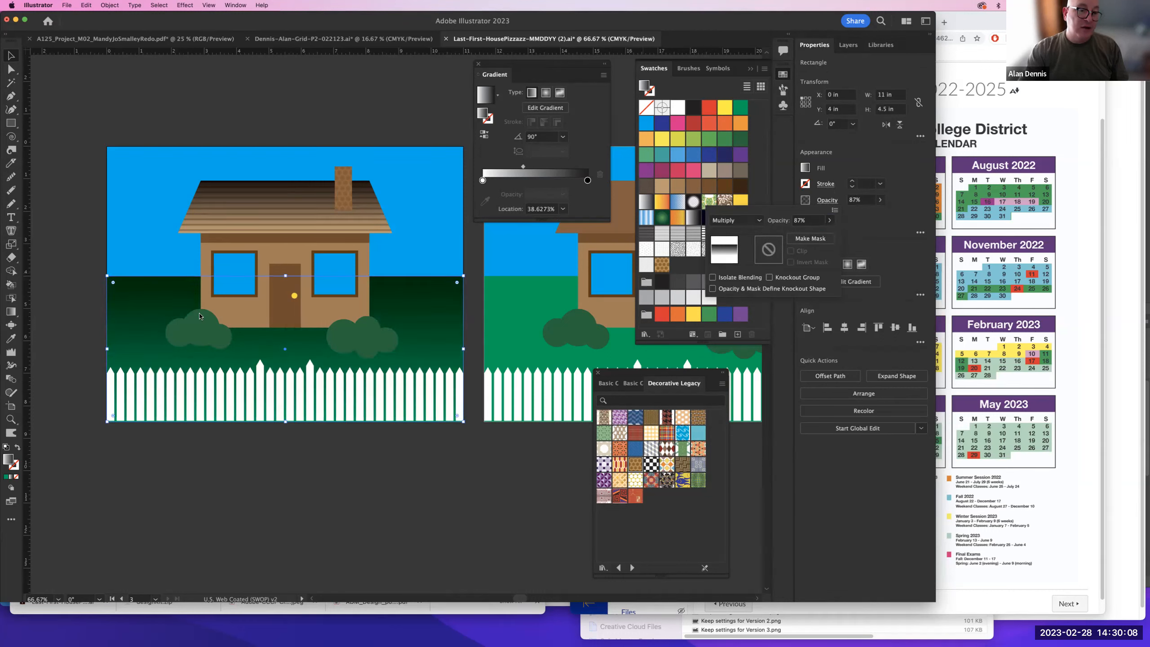
left_click(135, 195)
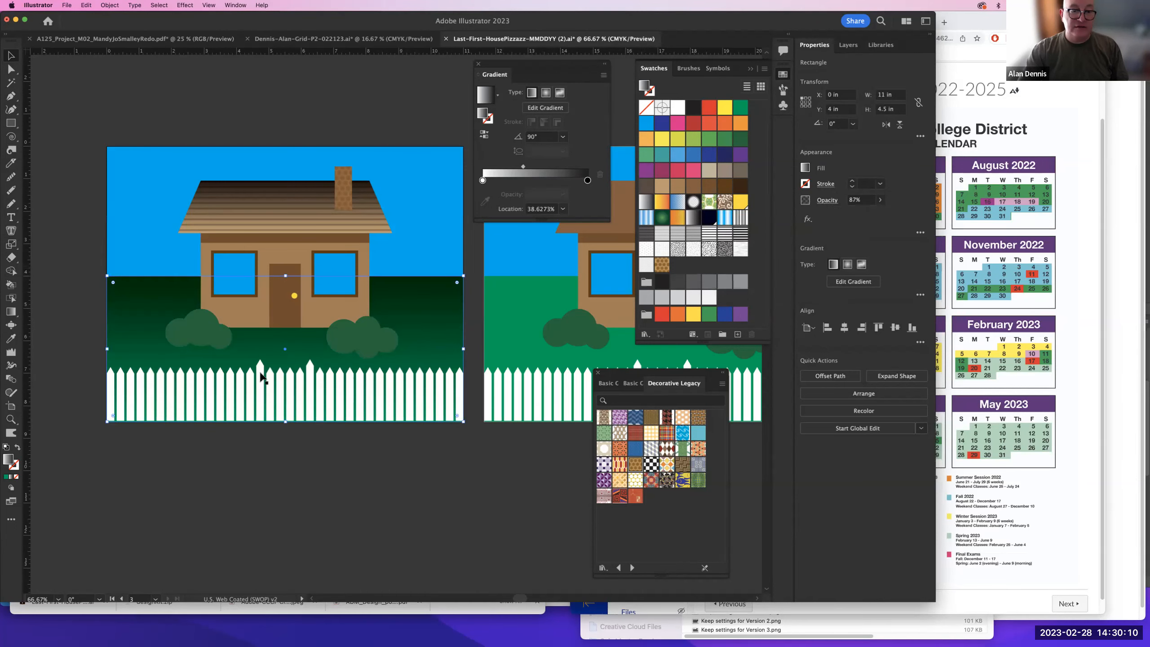
- Move the gradient rectangle aside to compare the grass beneath, then restore it
left_click(362, 494)
left_click_drag(174, 383, 256, 464)
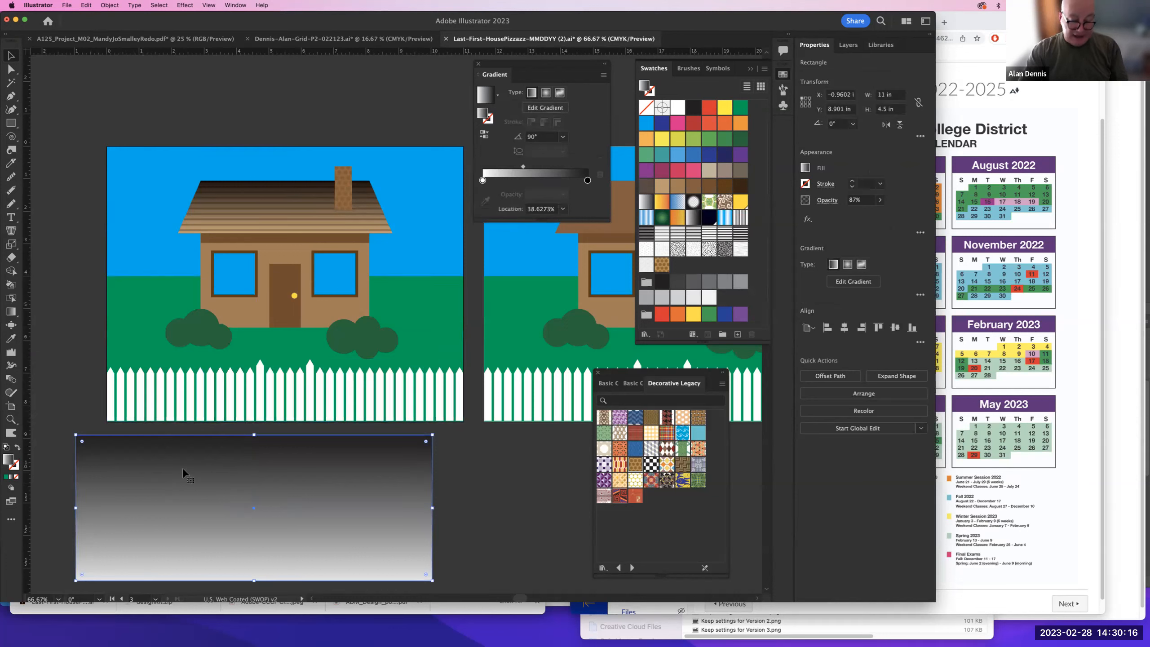
key("super+z")
left_click(198, 472)
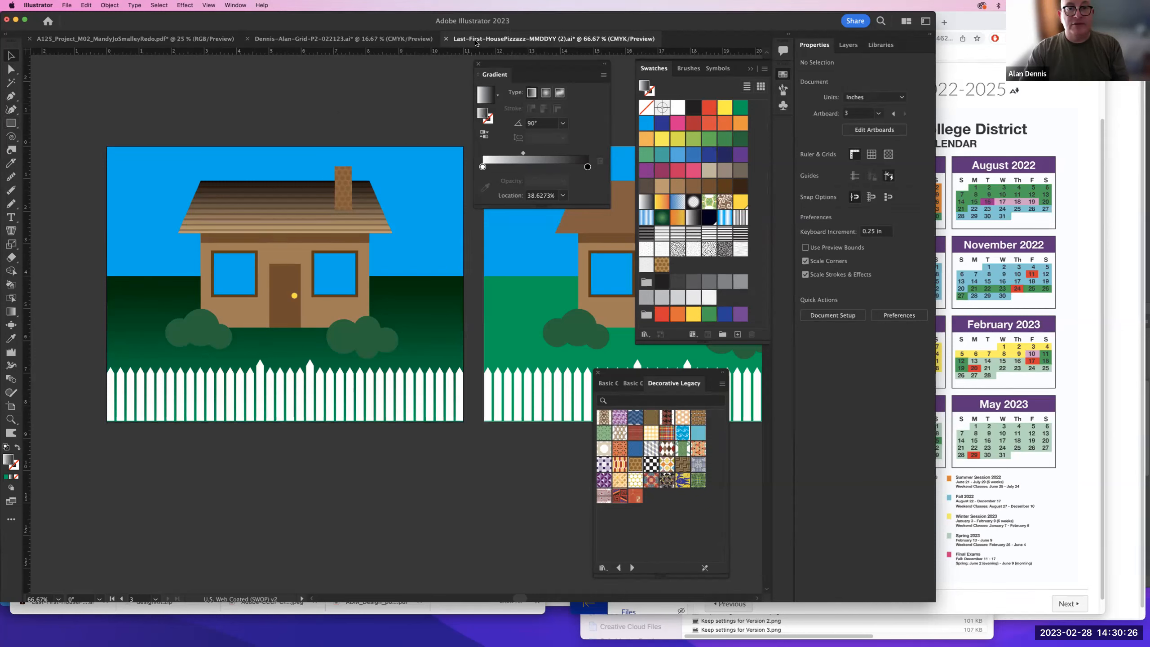
- Save the file from the File menu
left_click(68, 5)
left_click(81, 94)
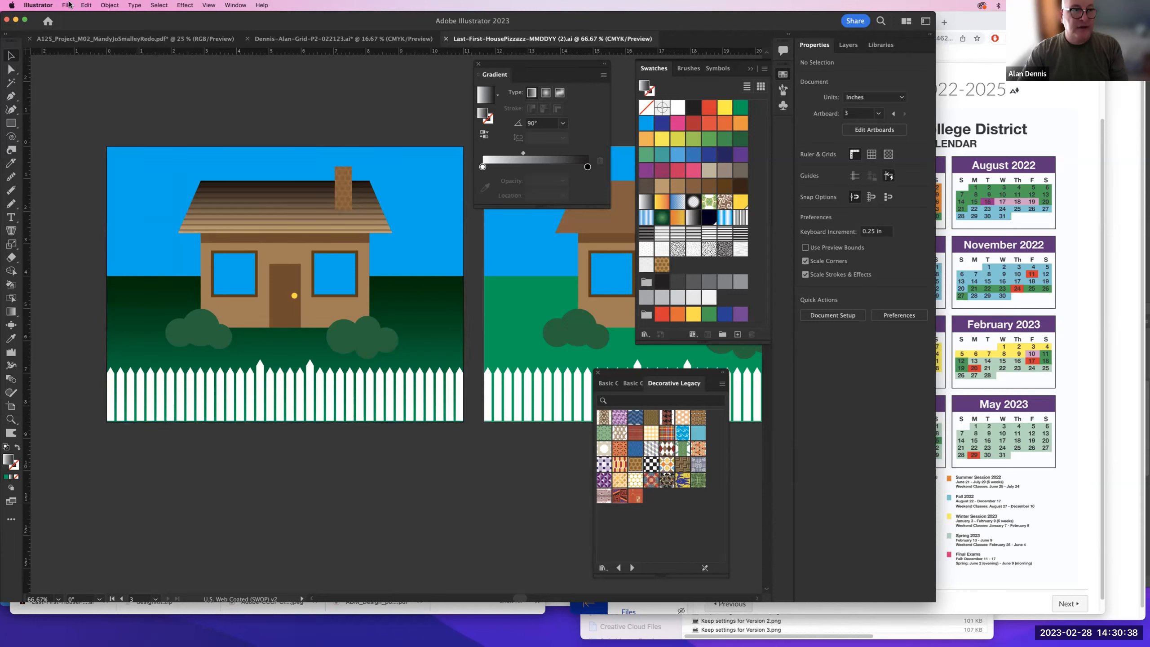
left_click(68, 5)
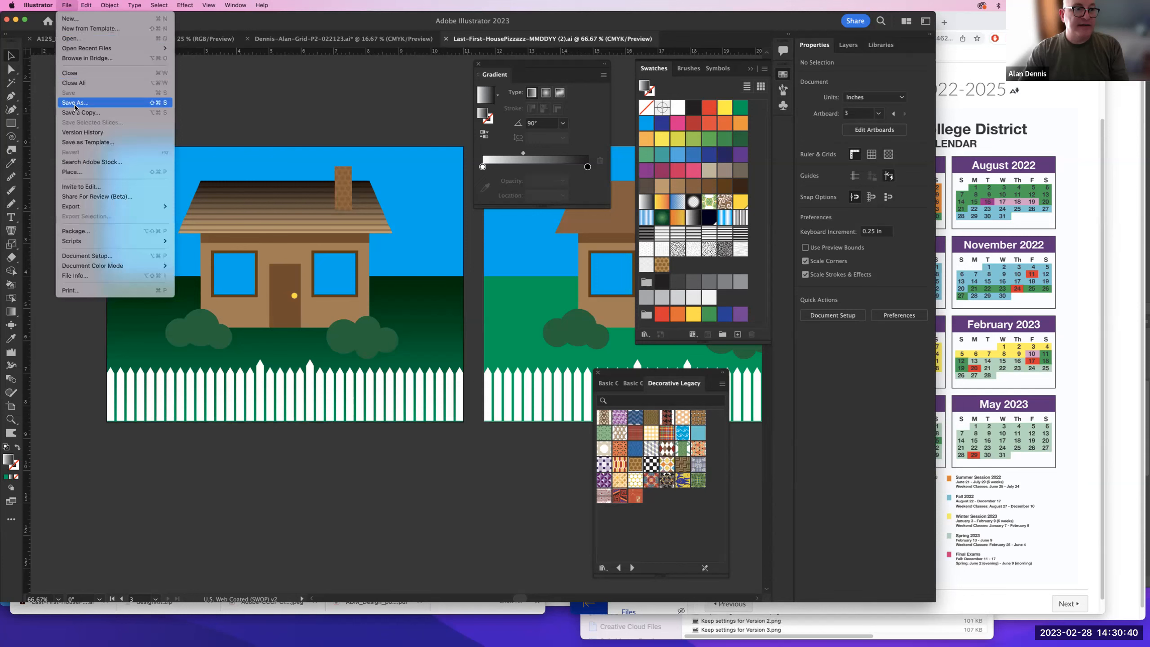
- Save As a new .ai file with the author's surname, first name, HousePizzazz and 022823, accepting Illustrator Options
left_click(75, 105)
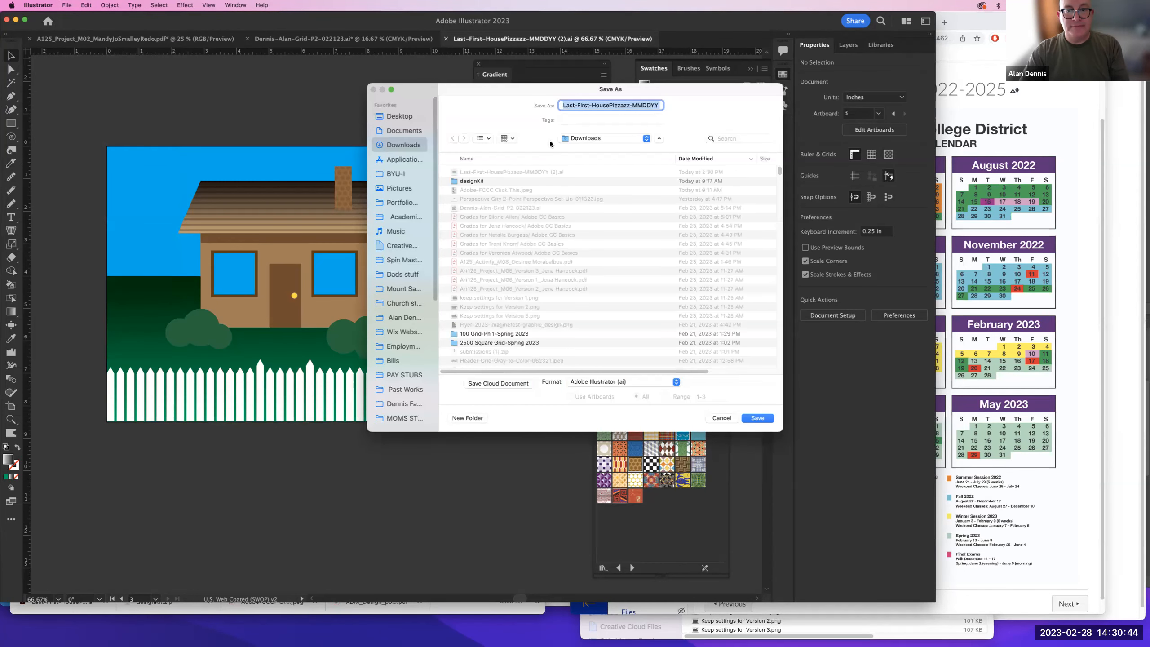
left_click(570, 106)
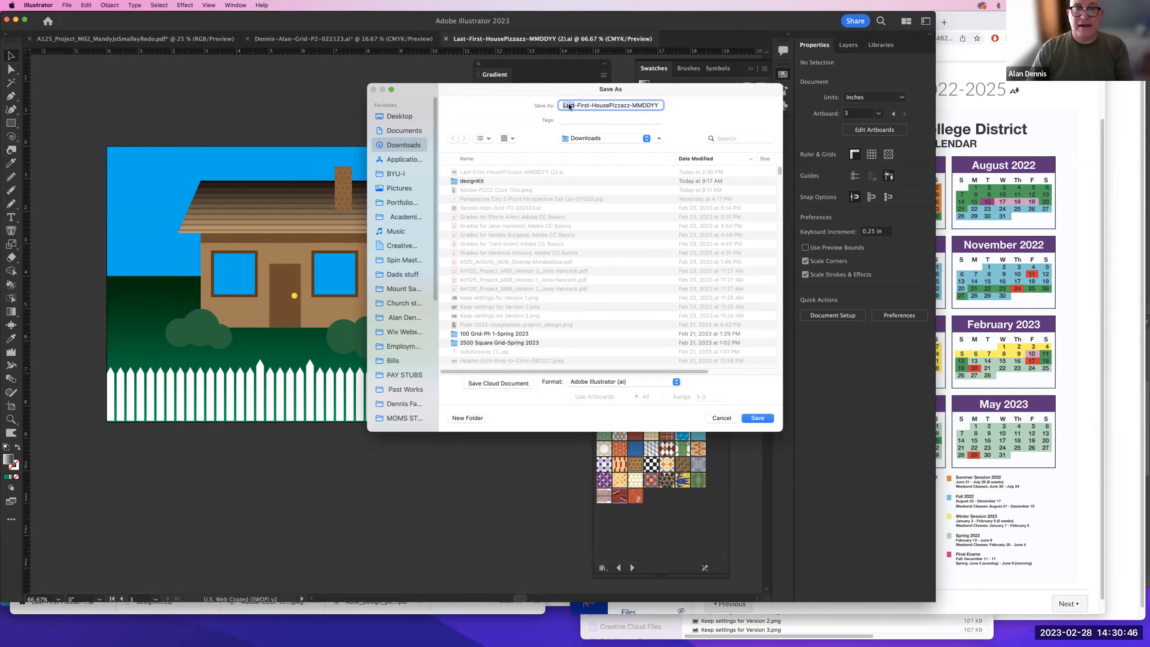
double_click(570, 106)
type("Dennis")
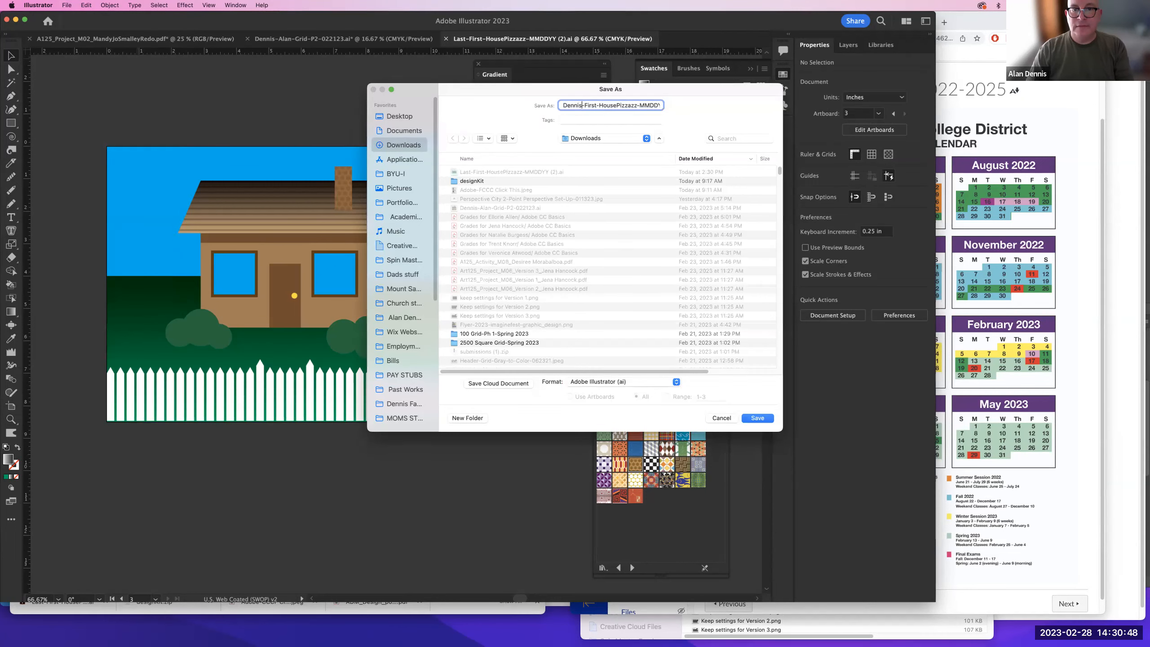
double_click(588, 106)
type("Alan")
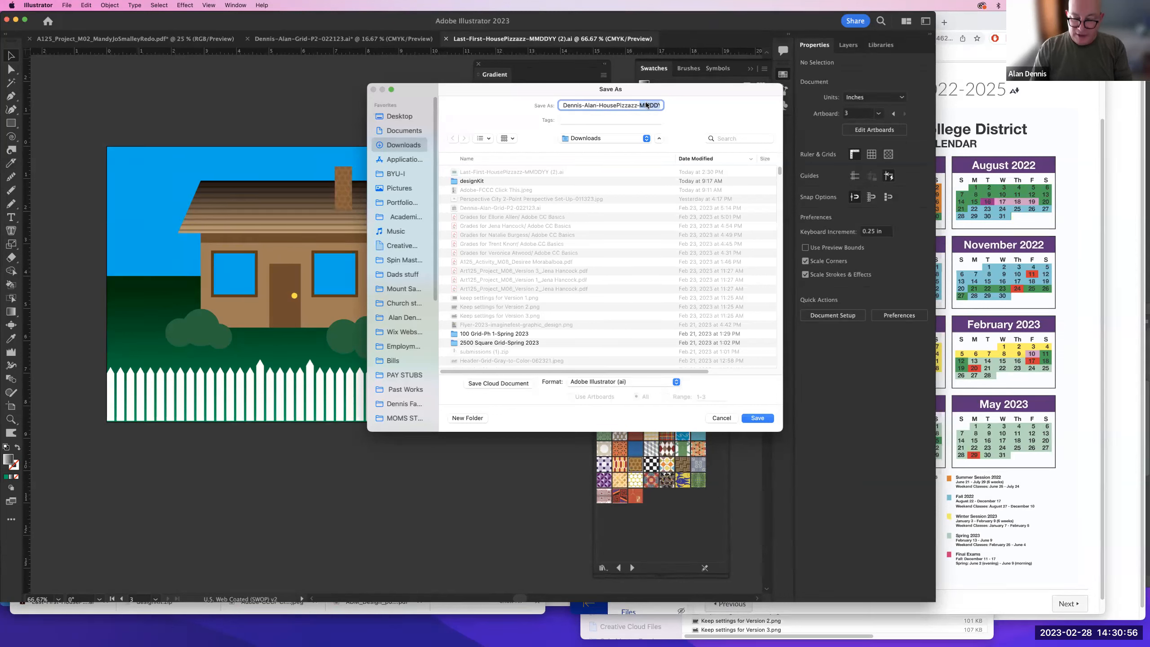
type("022823 (2).ai")
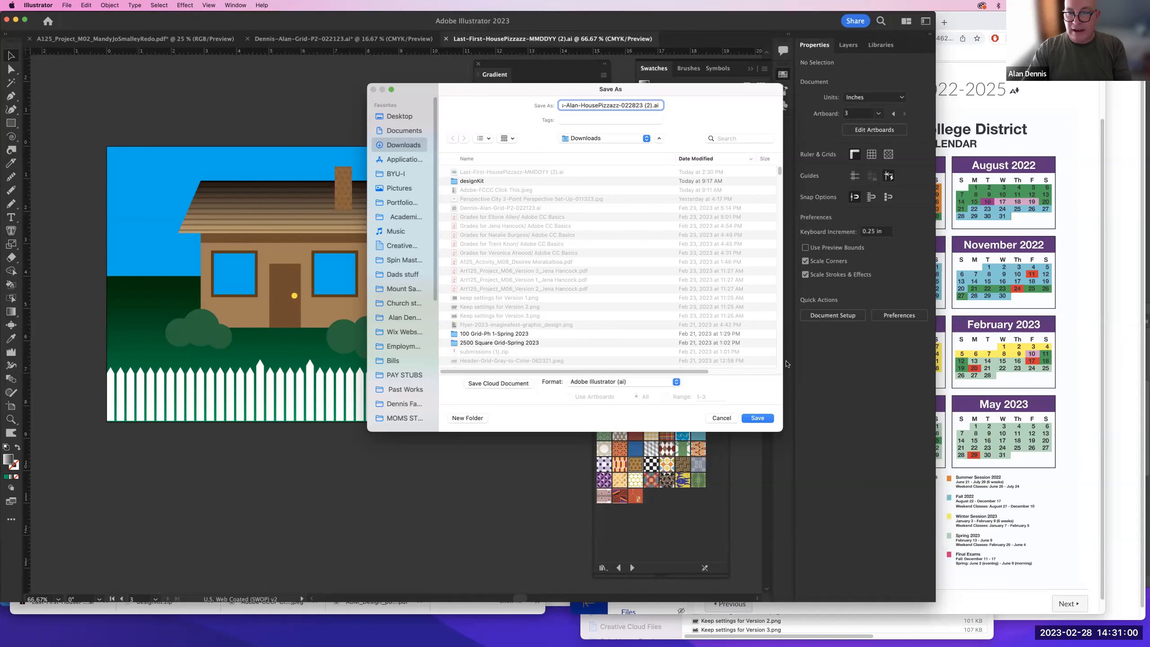
left_click(756, 418)
left_click(290, 429)
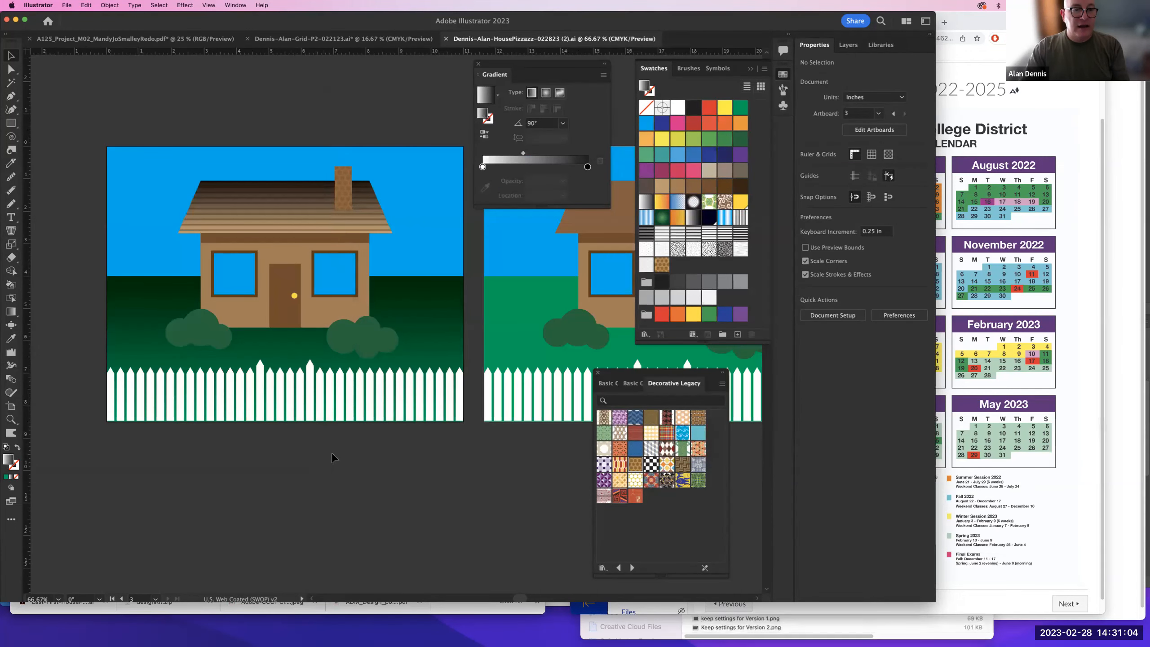
- Zoom in on the left bush, select its three circles, then zoom back out
left_click(262, 332)
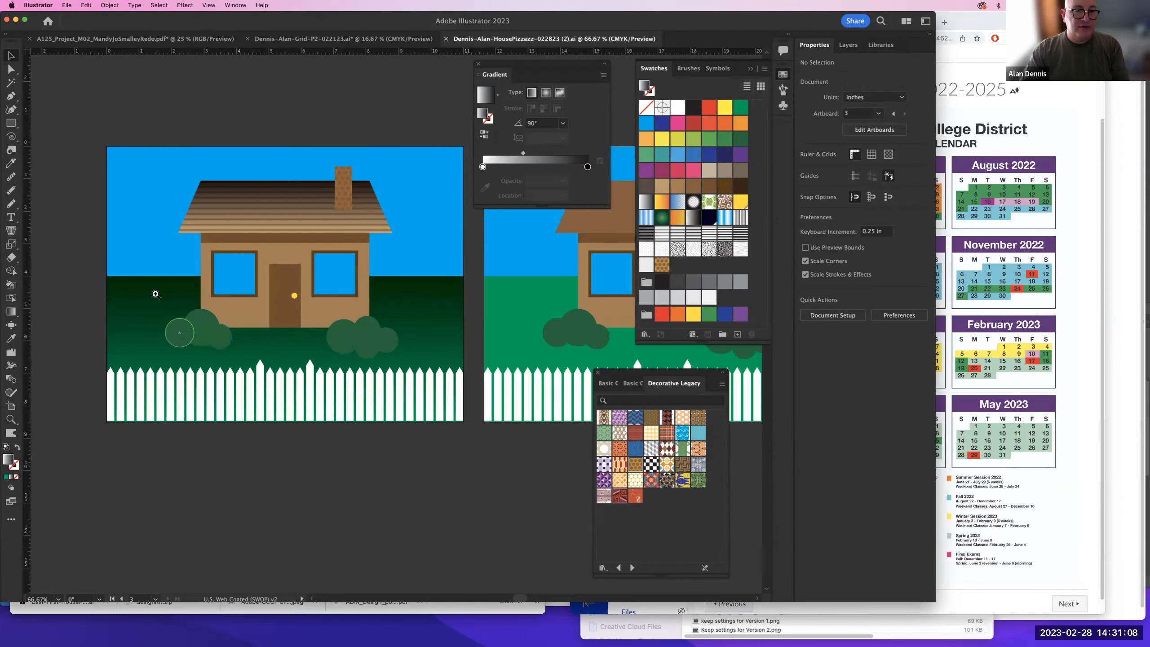
left_click_drag(155, 294, 259, 369)
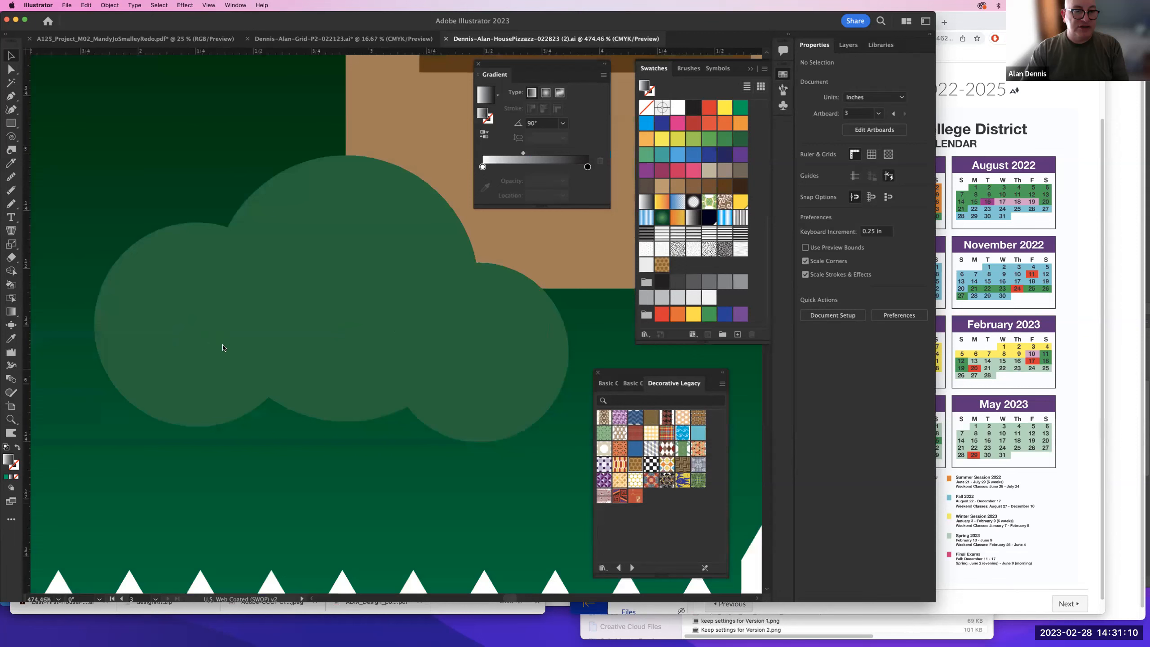
left_click(183, 321)
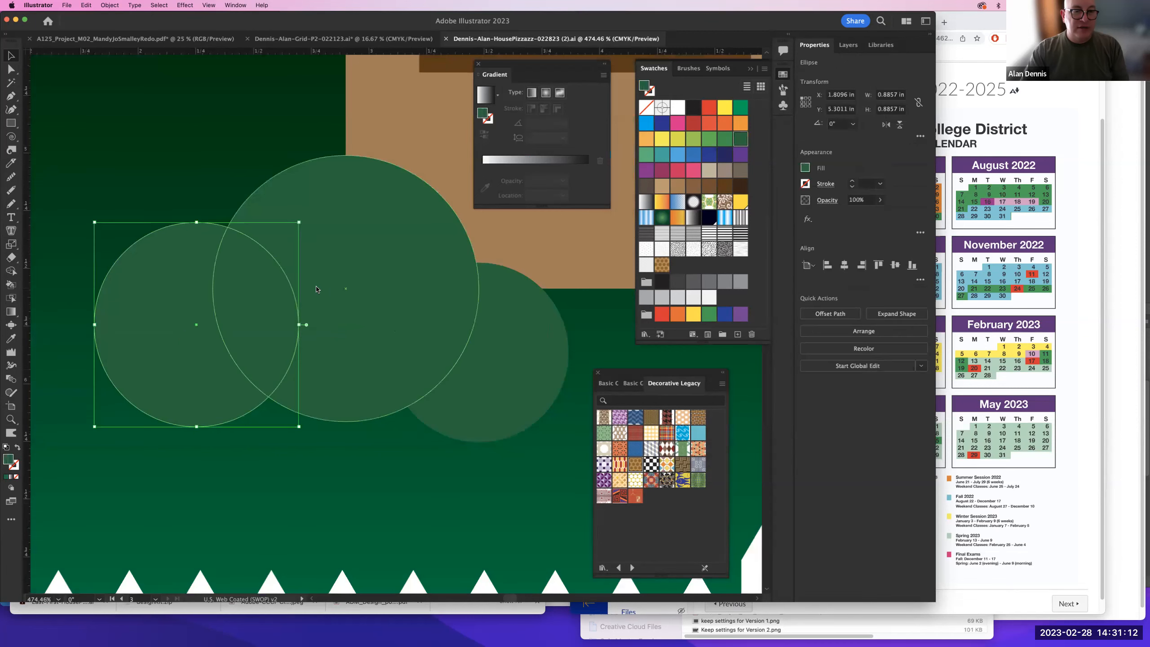
left_click(339, 287, "shift")
left_click(480, 357, "shift")
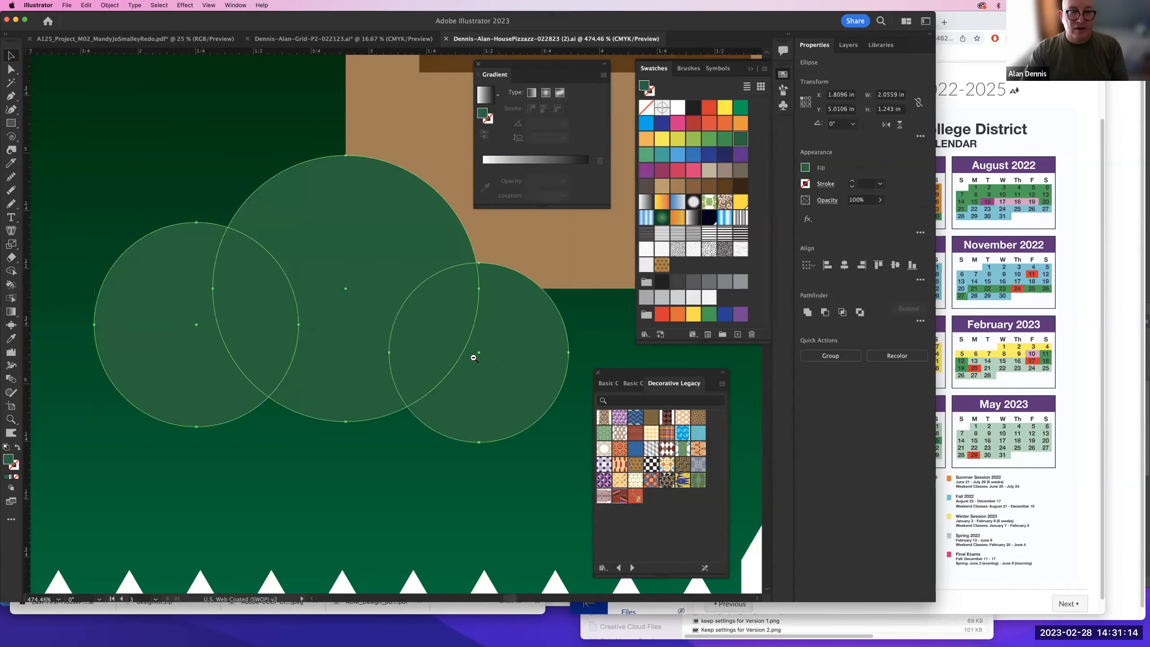
left_click(473, 358, "alt+super")
left_click(473, 359, "alt+super")
left_click(470, 353, "alt+super")
left_click(471, 356, "alt+super")
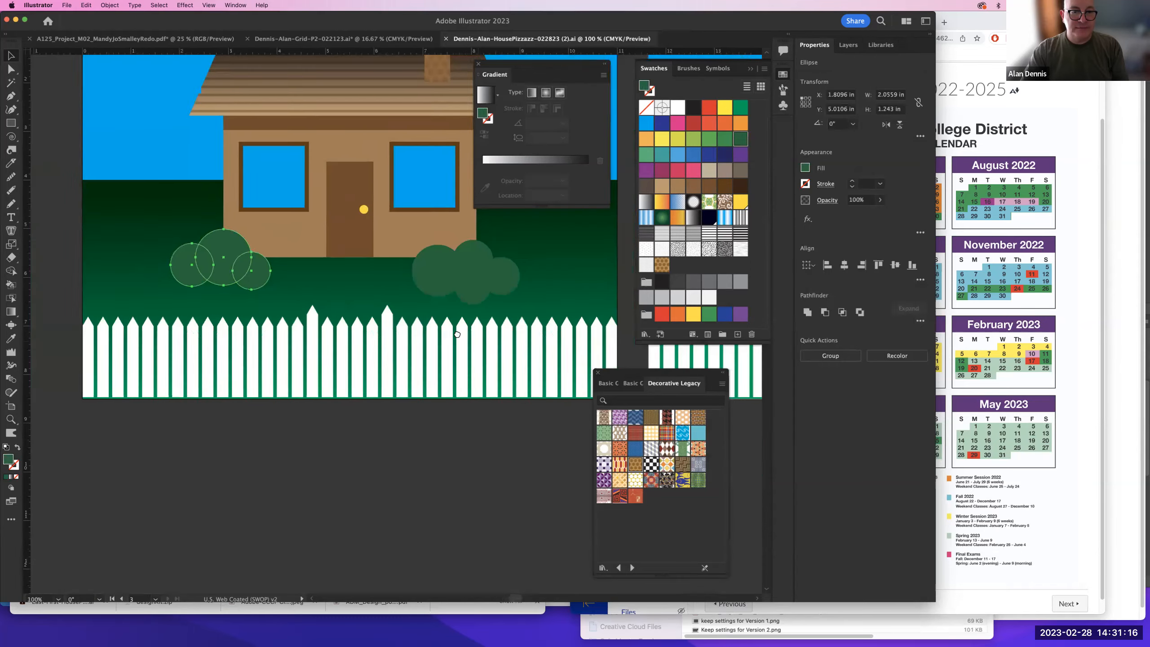
left_click(428, 363, "alt+super")
- Add the four right-bush circles to the selection, then deselect and pick one left-bush circle
left_click(405, 308, "shift")
left_click(444, 288, "shift")
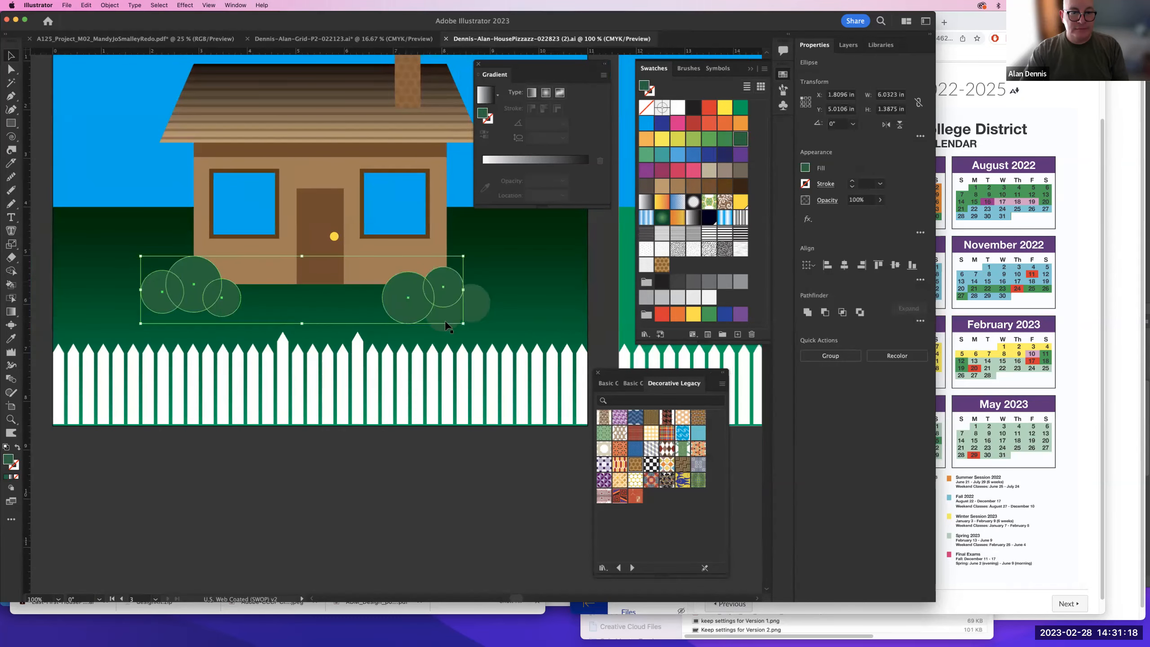
left_click(446, 322, "shift")
left_click(473, 301, "shift")
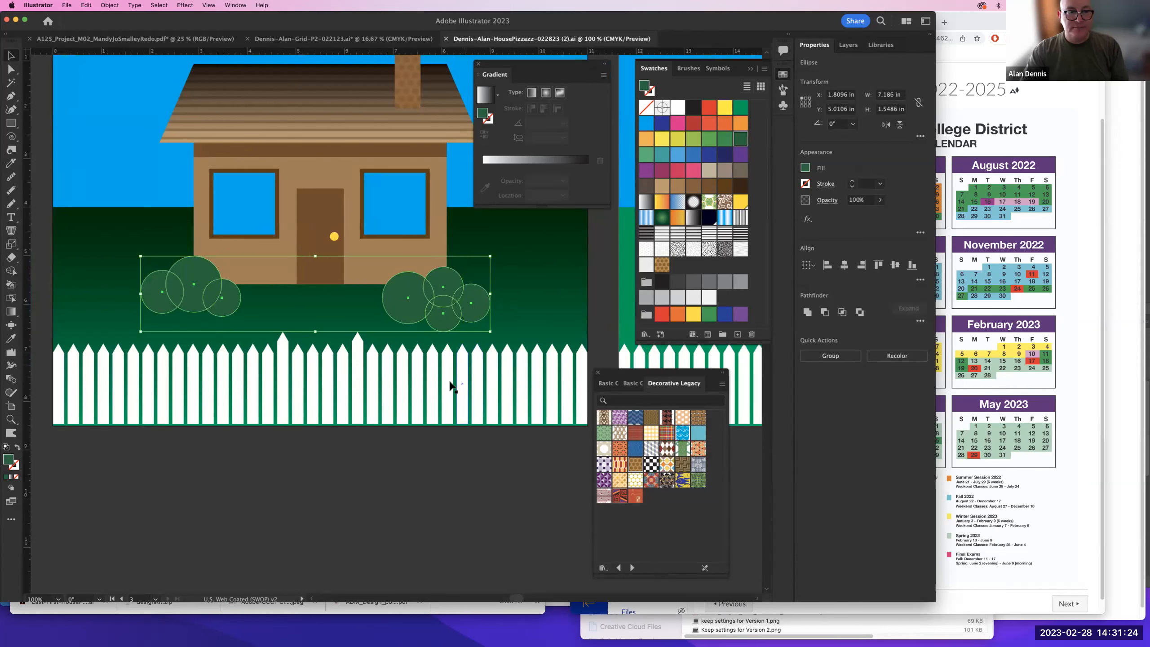
left_click(382, 425)
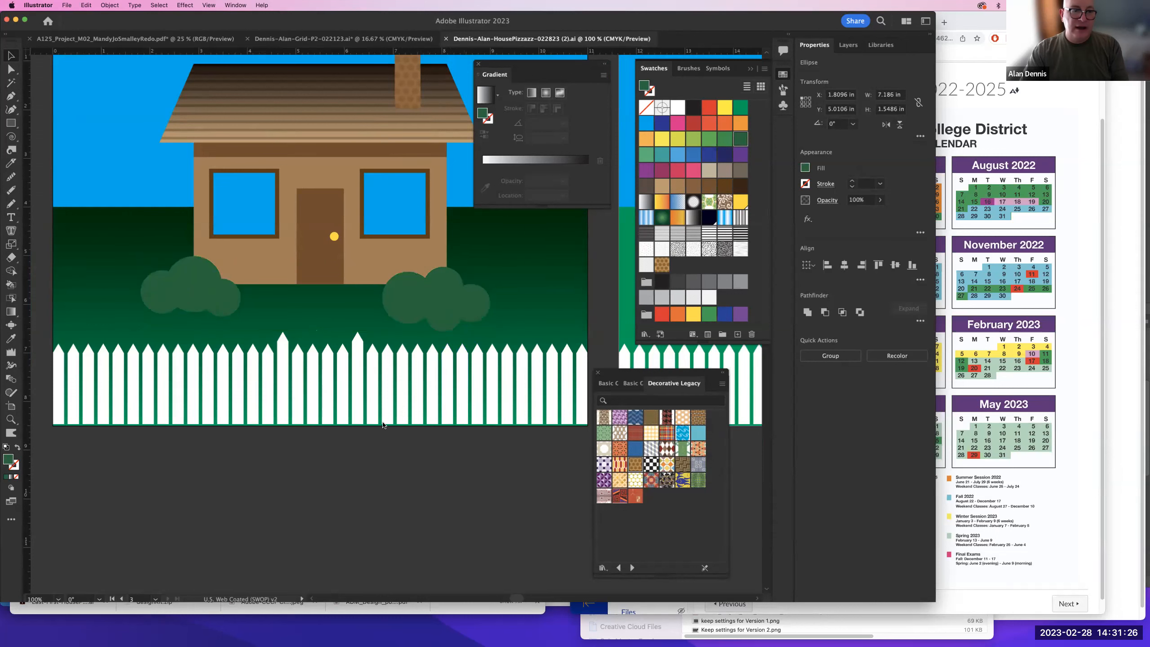
left_click(199, 285)
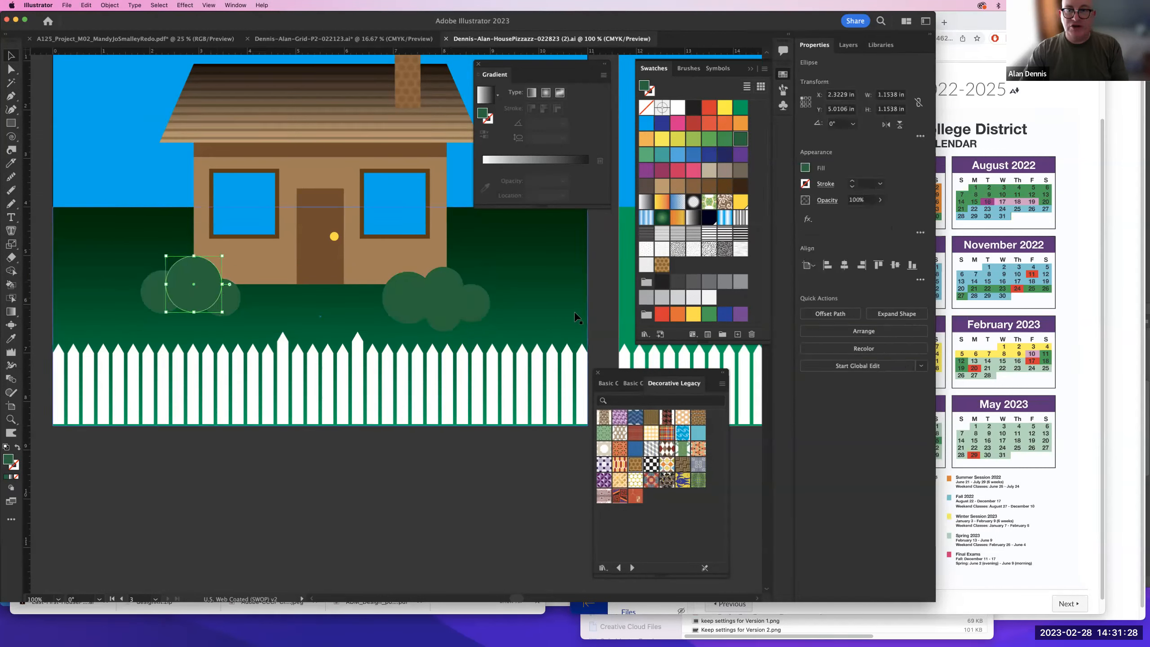
- Give the left bush circle a radial white-to-black gradient fill and zoom in on it
left_click(662, 218)
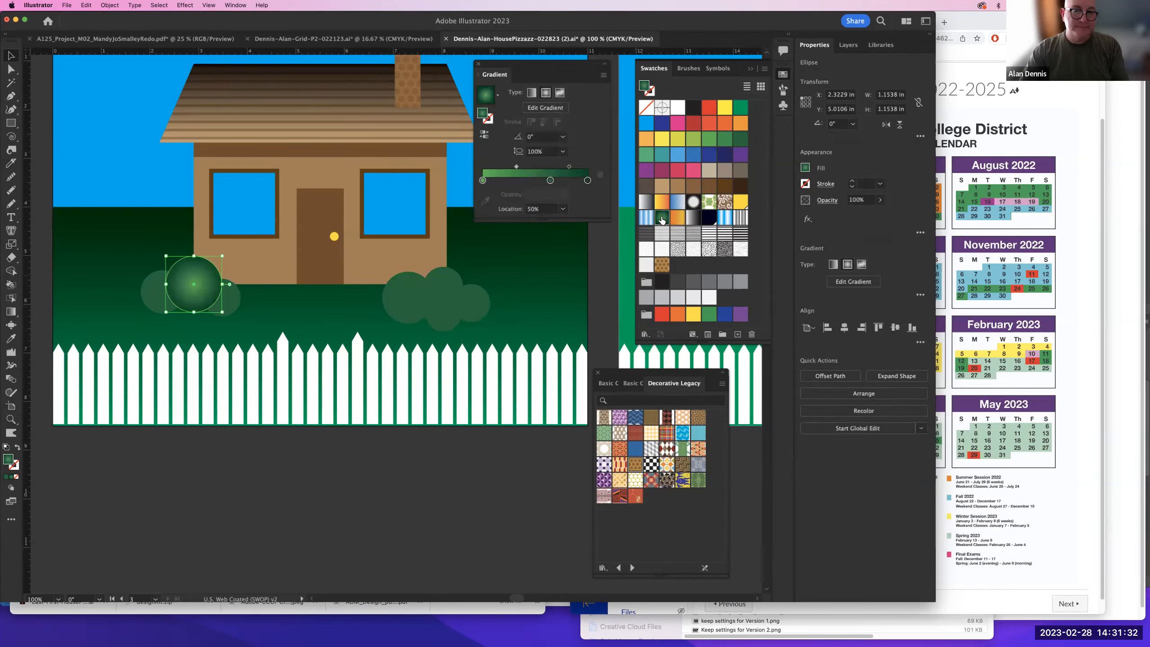
key("super+z")
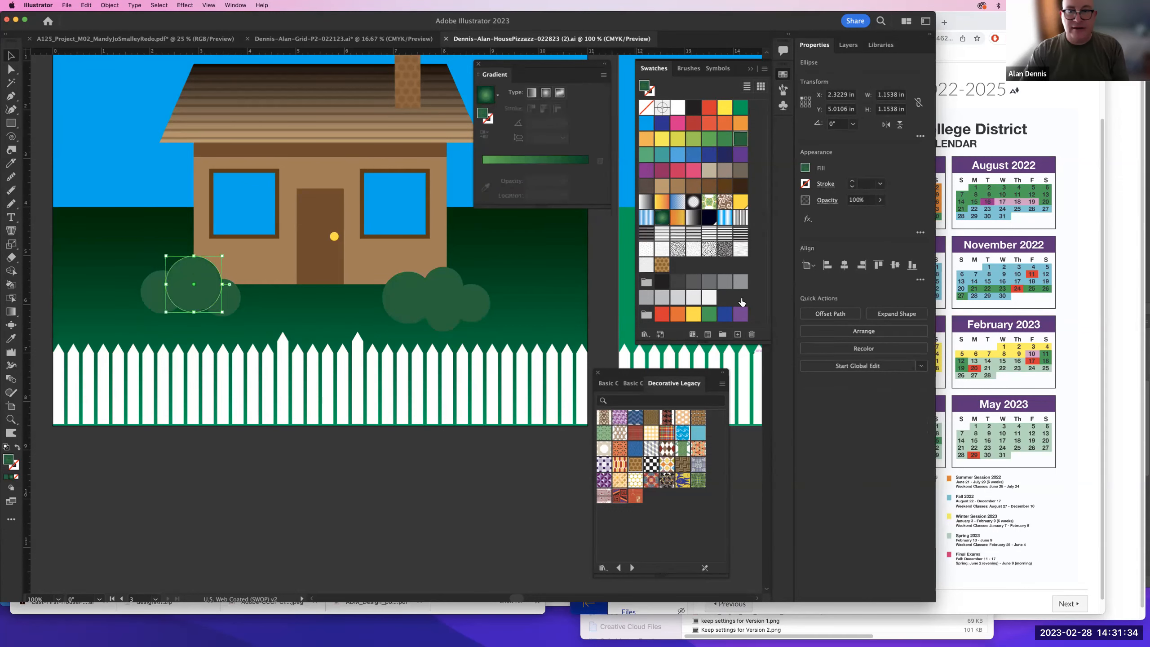
left_click(646, 202)
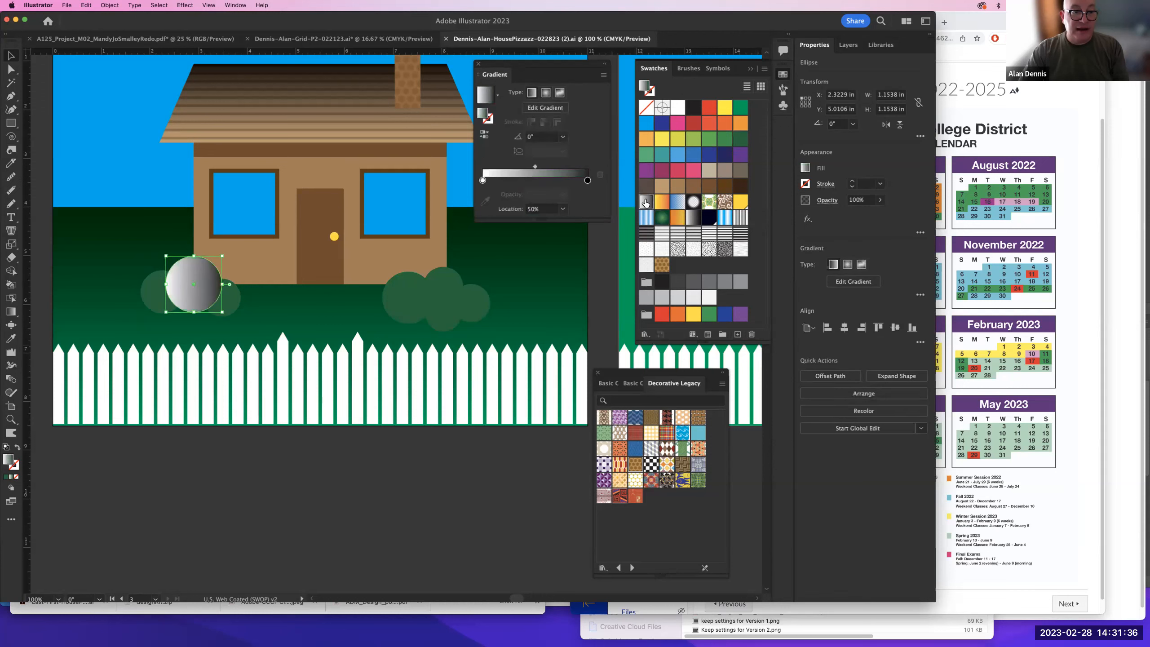
left_click(546, 92)
key("z")
left_click_drag(245, 332, 202, 316)
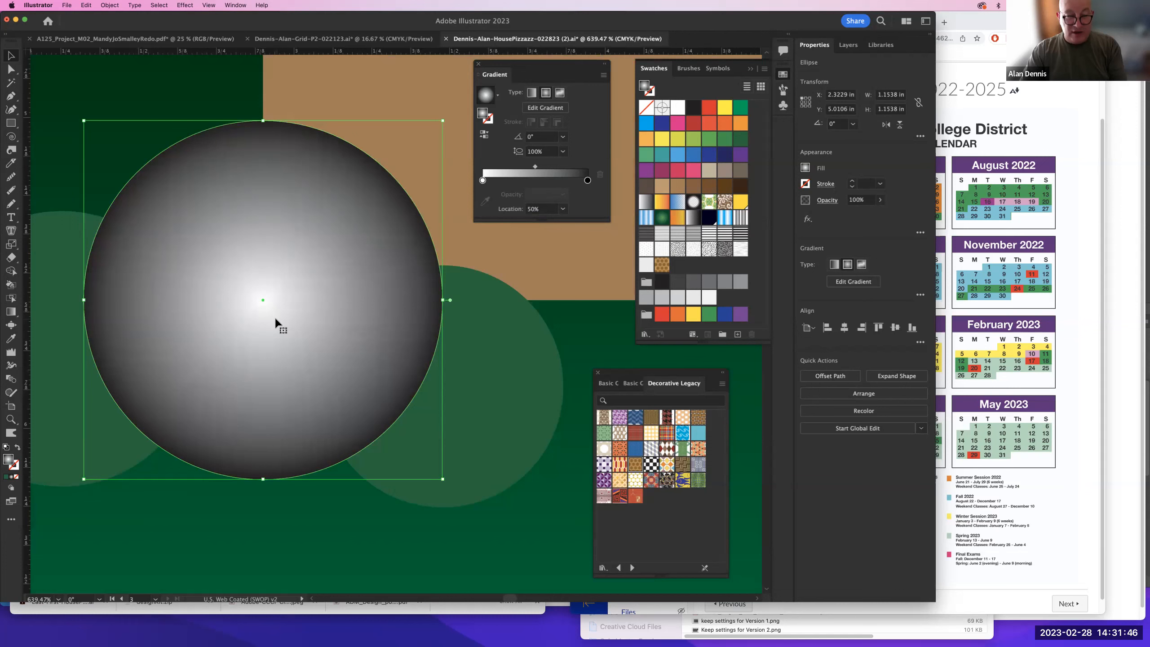
- Change the gradient's centre stop from white to light green
double_click(483, 180)
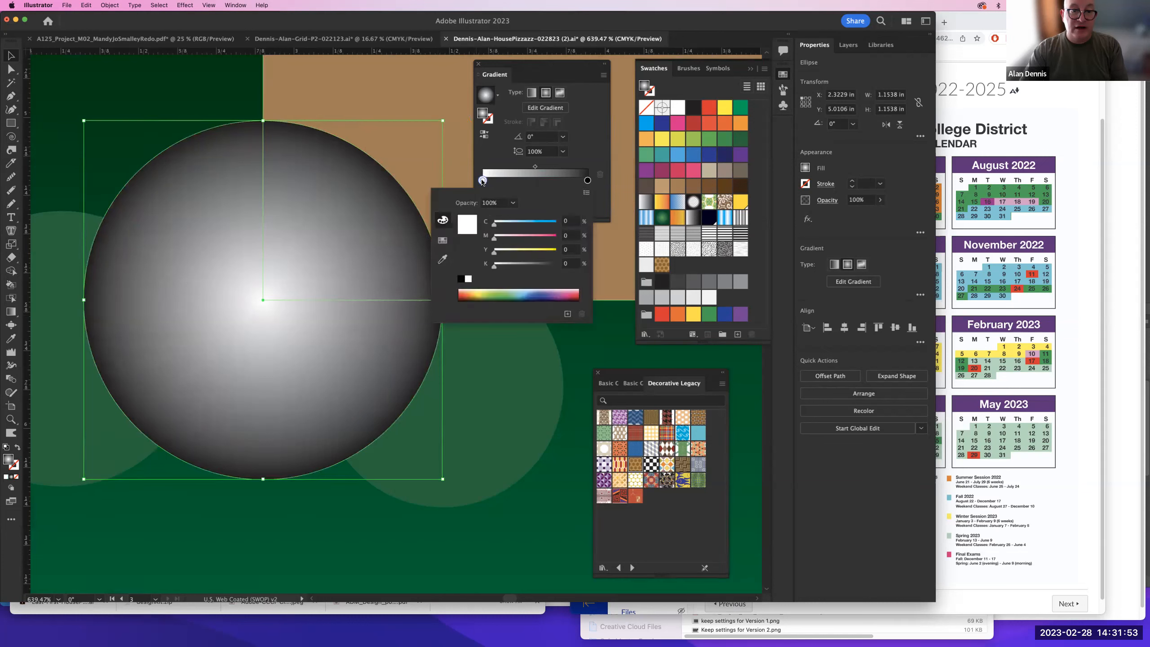
left_click(498, 292)
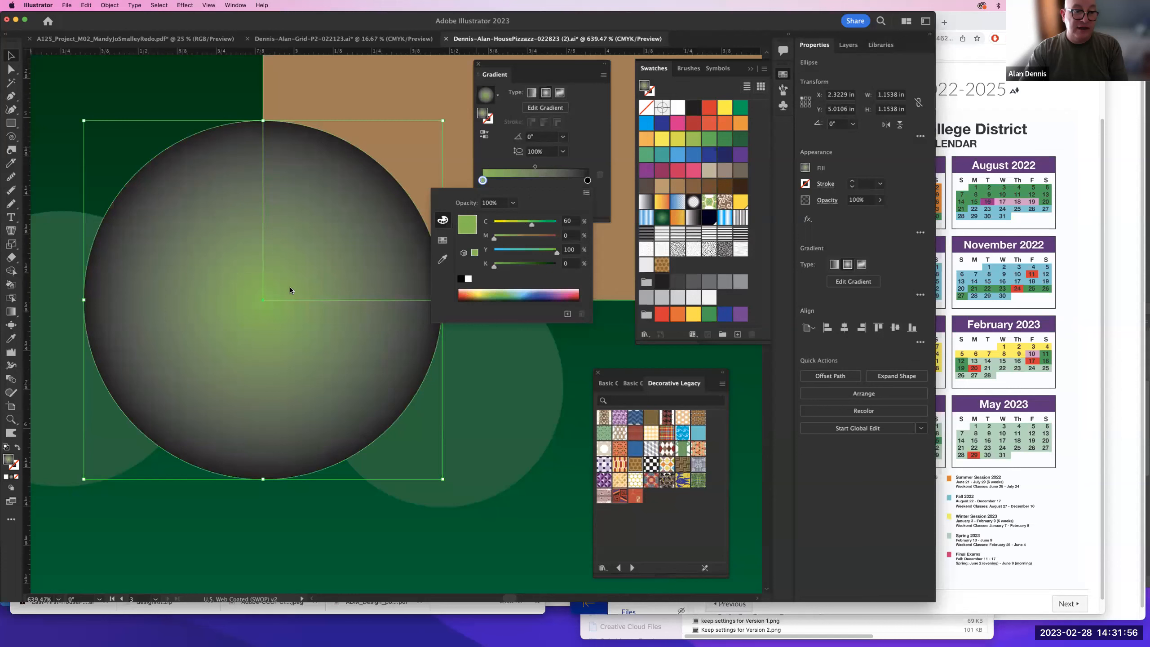
left_click(587, 180)
- Set the outer gradient stop to dark green with cyan 100 and magenta 47
double_click(587, 180)
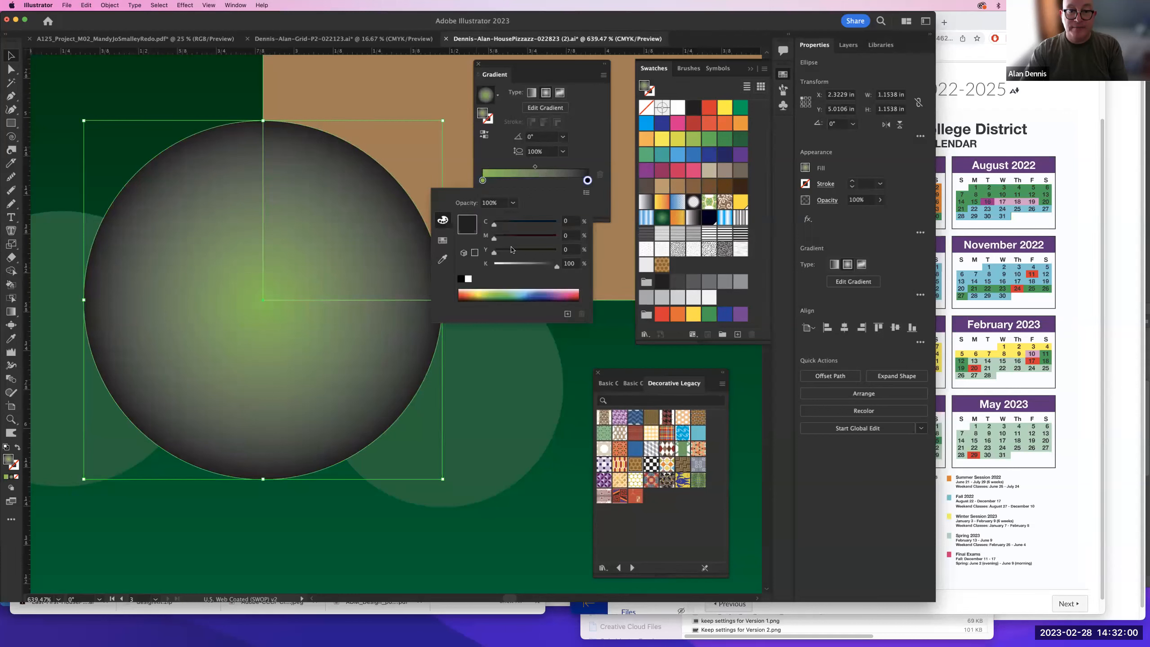
left_click(506, 293)
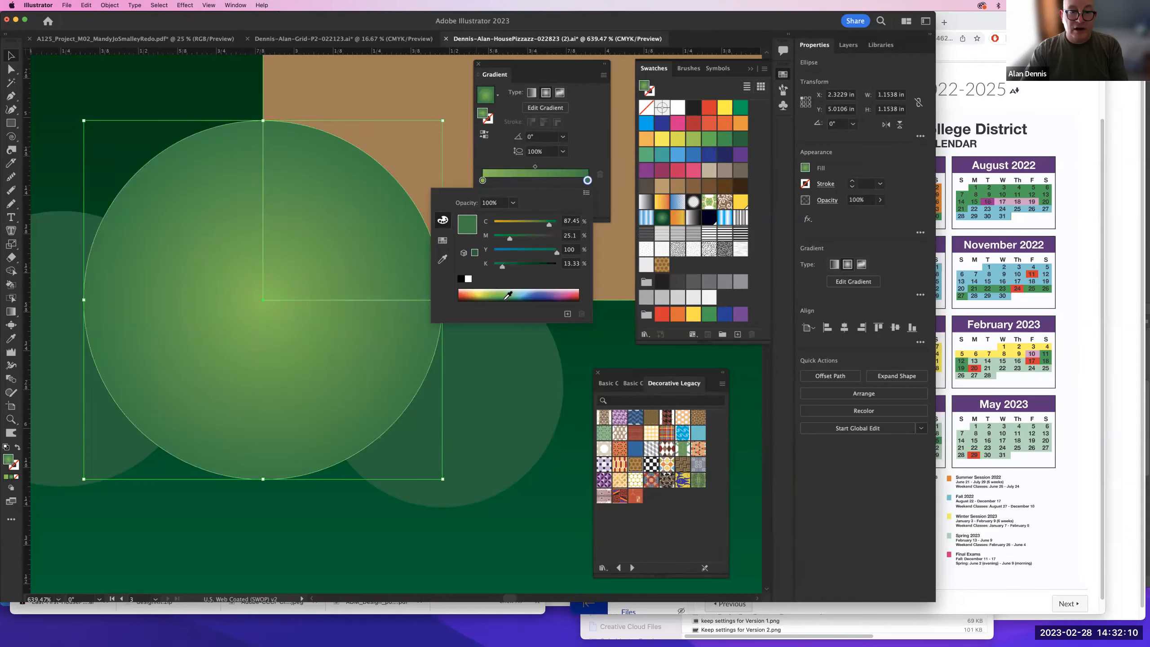
key("super+z")
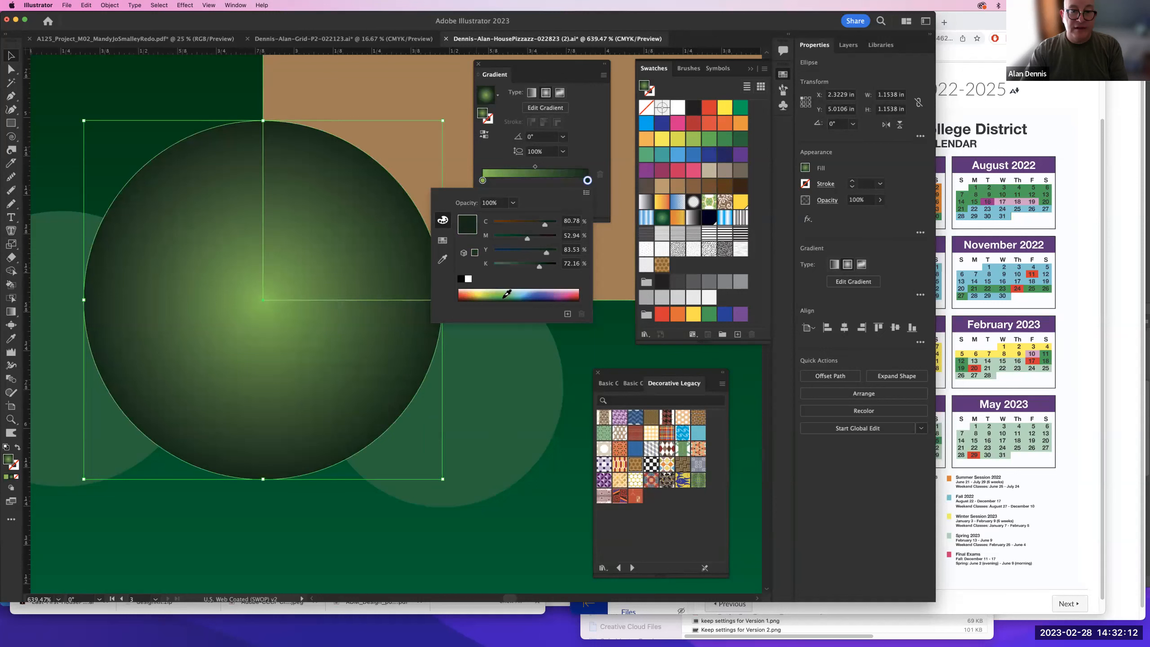
left_click(507, 293)
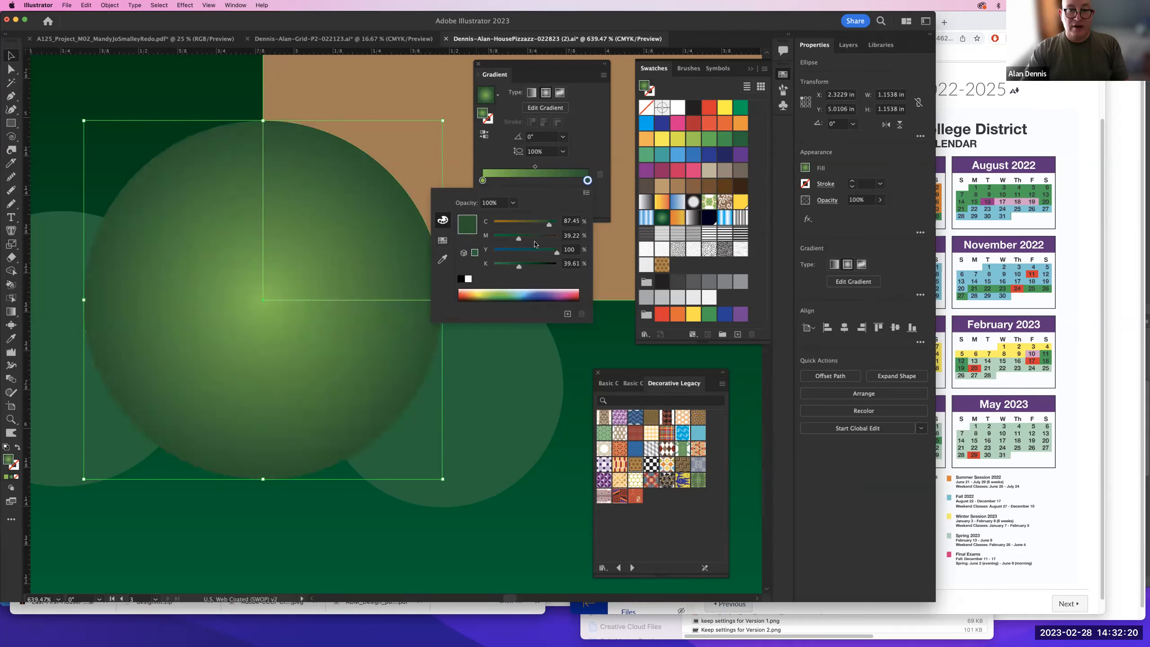
left_click_drag(551, 227, 560, 225)
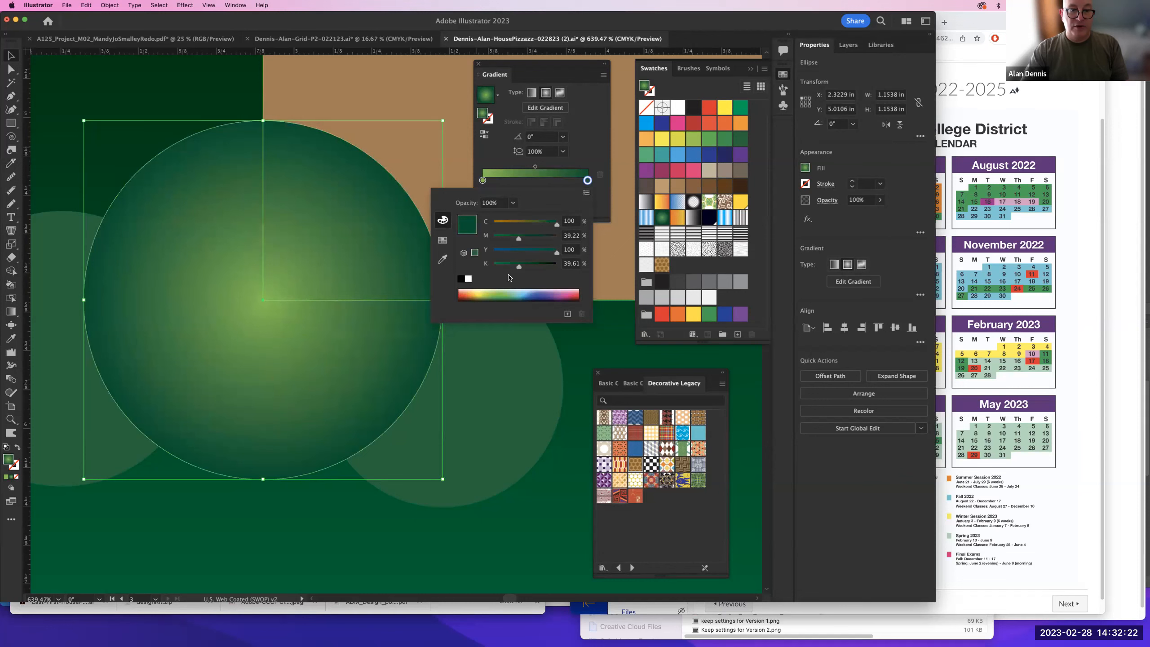
left_click_drag(522, 241, 532, 267)
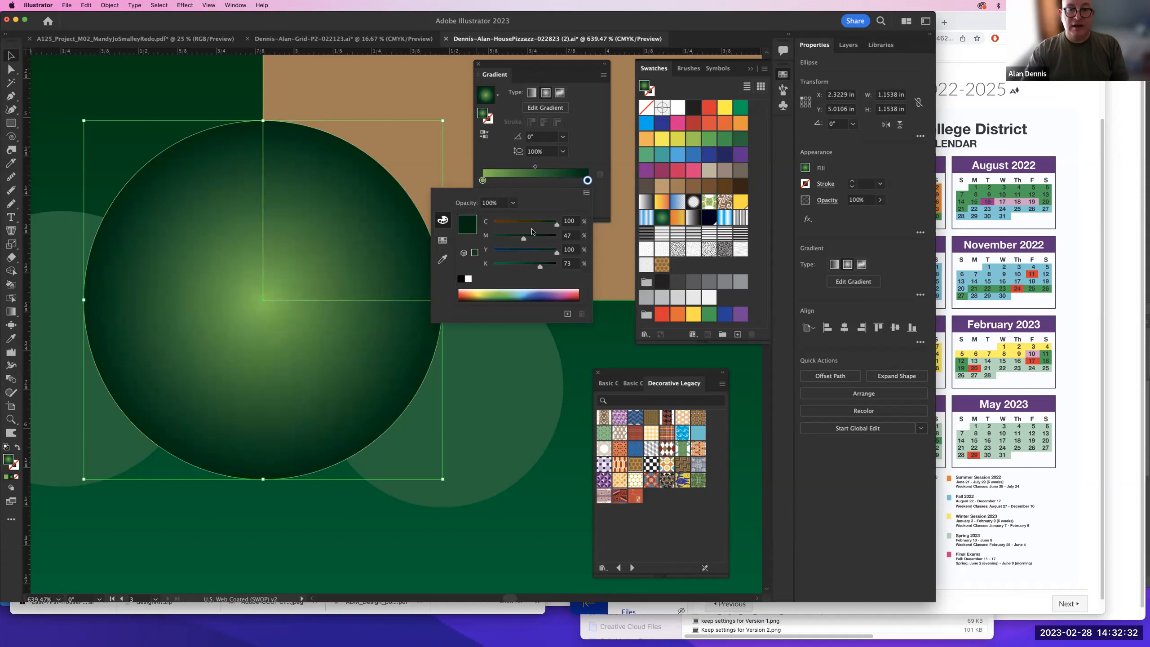
left_click(483, 147)
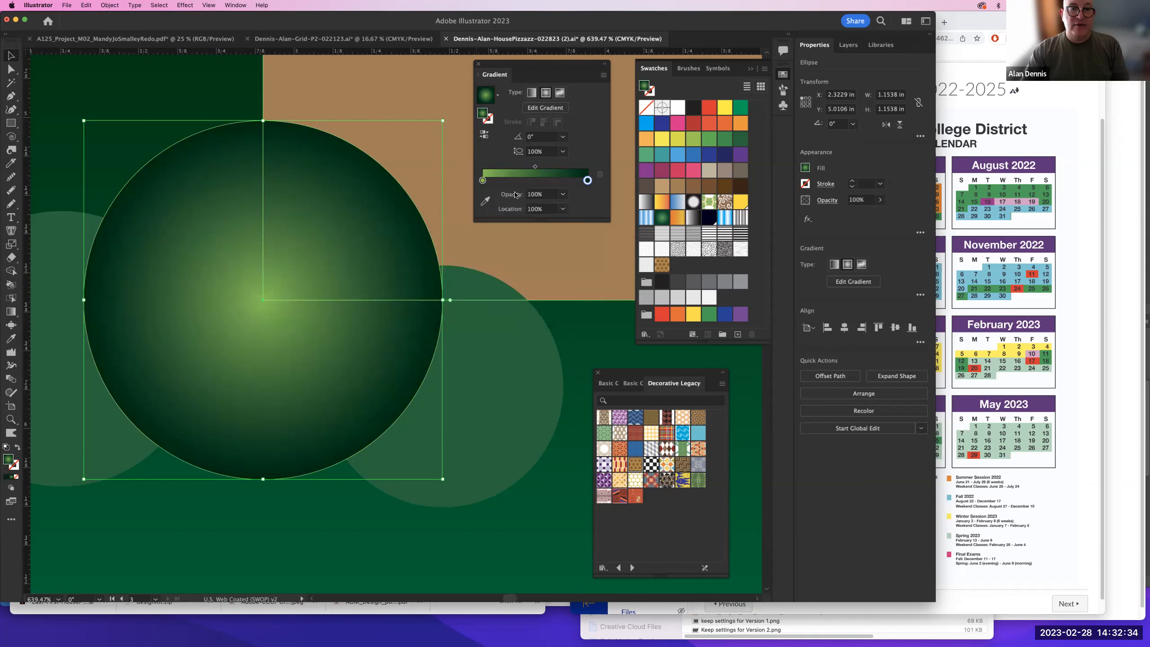
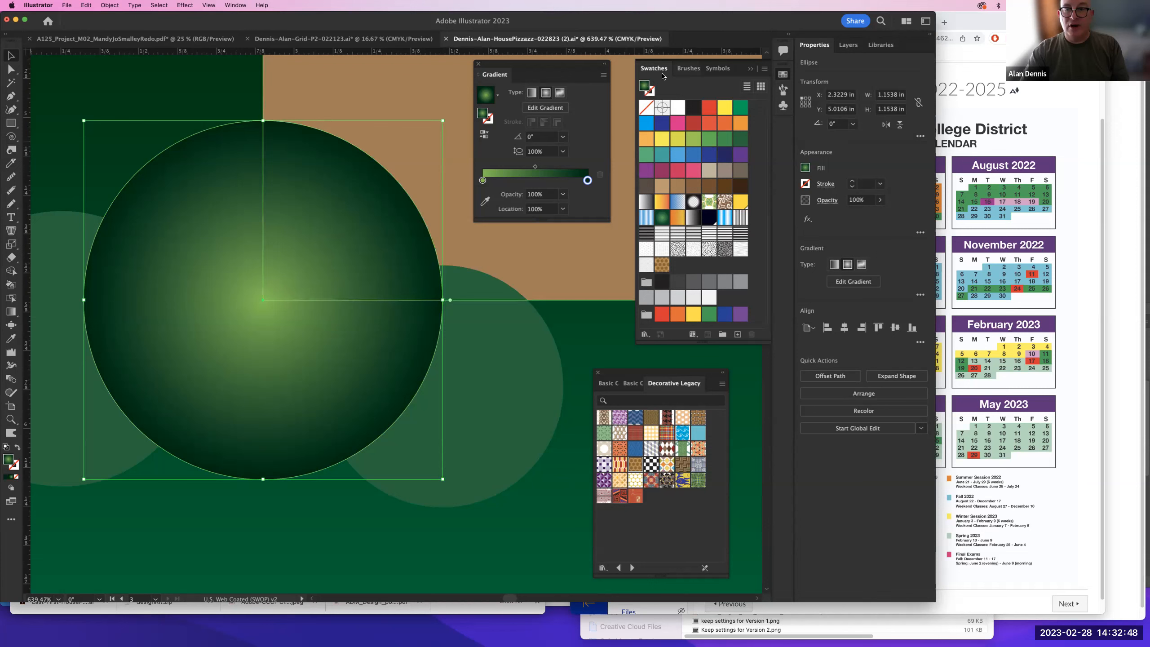
- Store the circle's green radial gradient in the Swatches panel as 'Round Bush', then reselect the circle
left_click(765, 68)
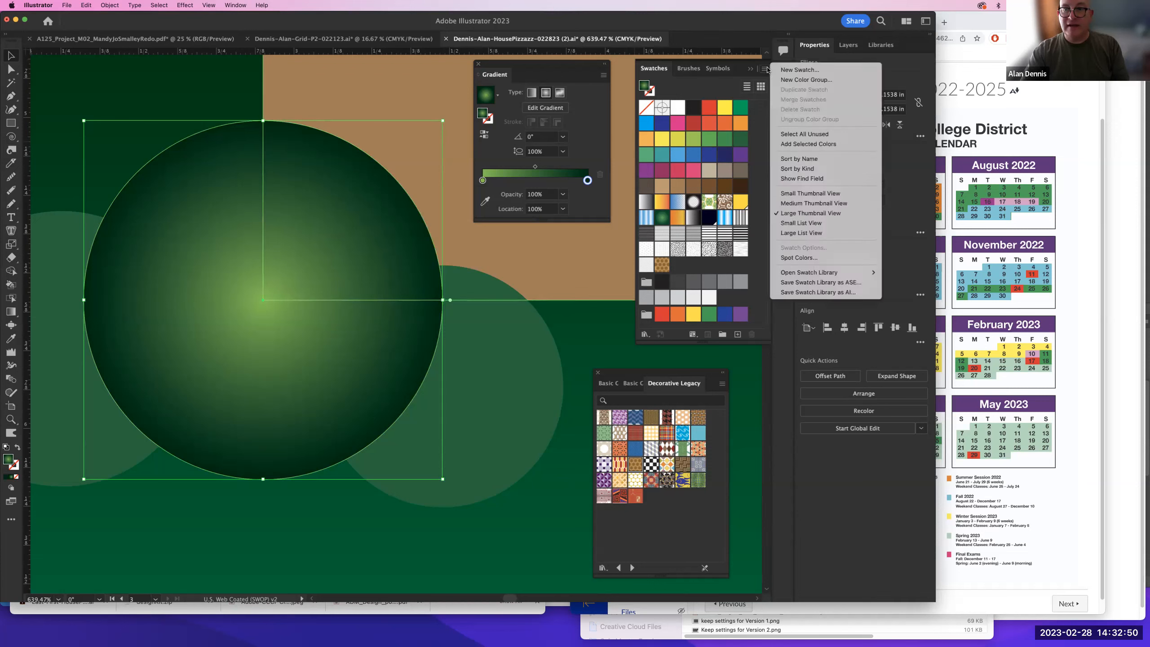
left_click(798, 71)
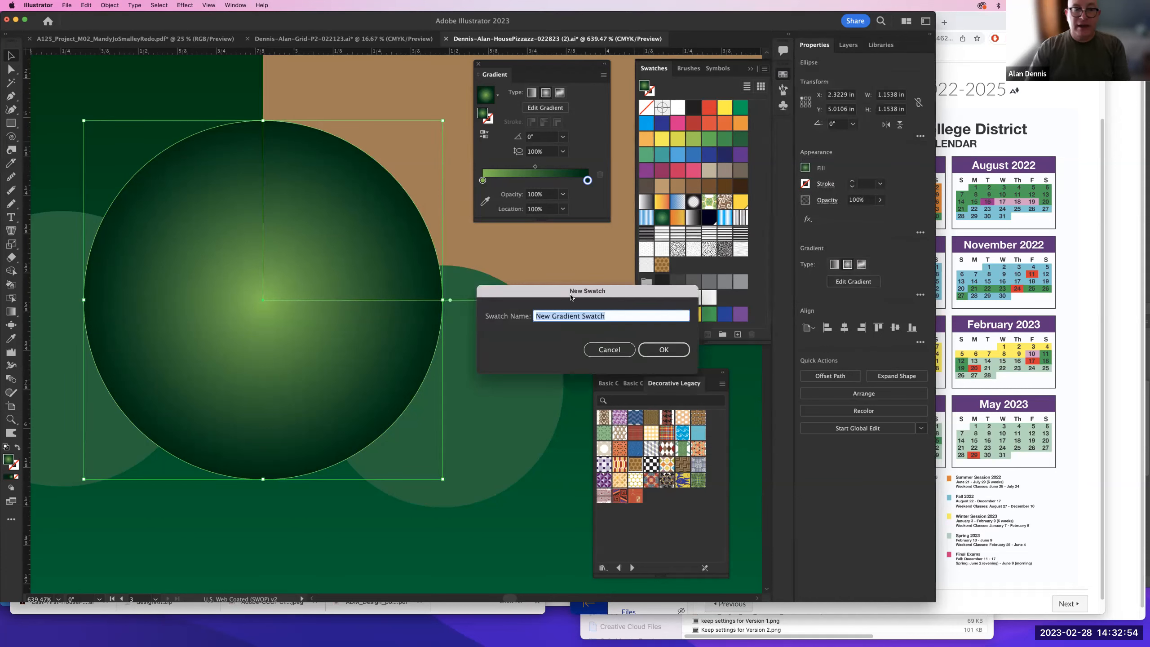
type("Round Bush")
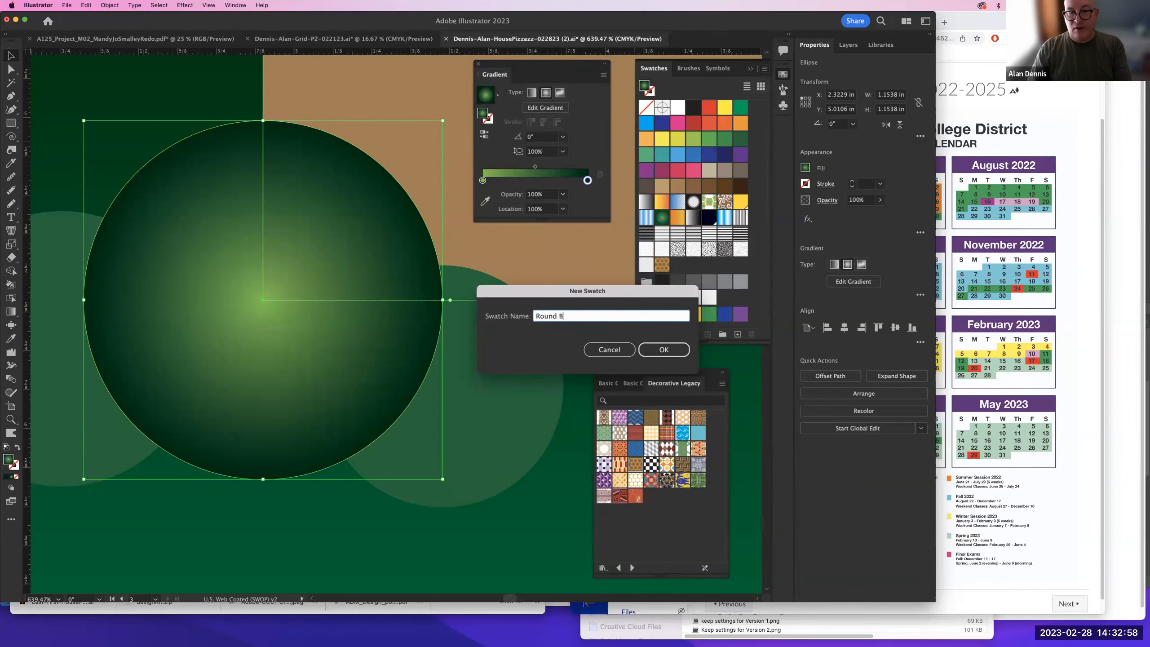
left_click(672, 351)
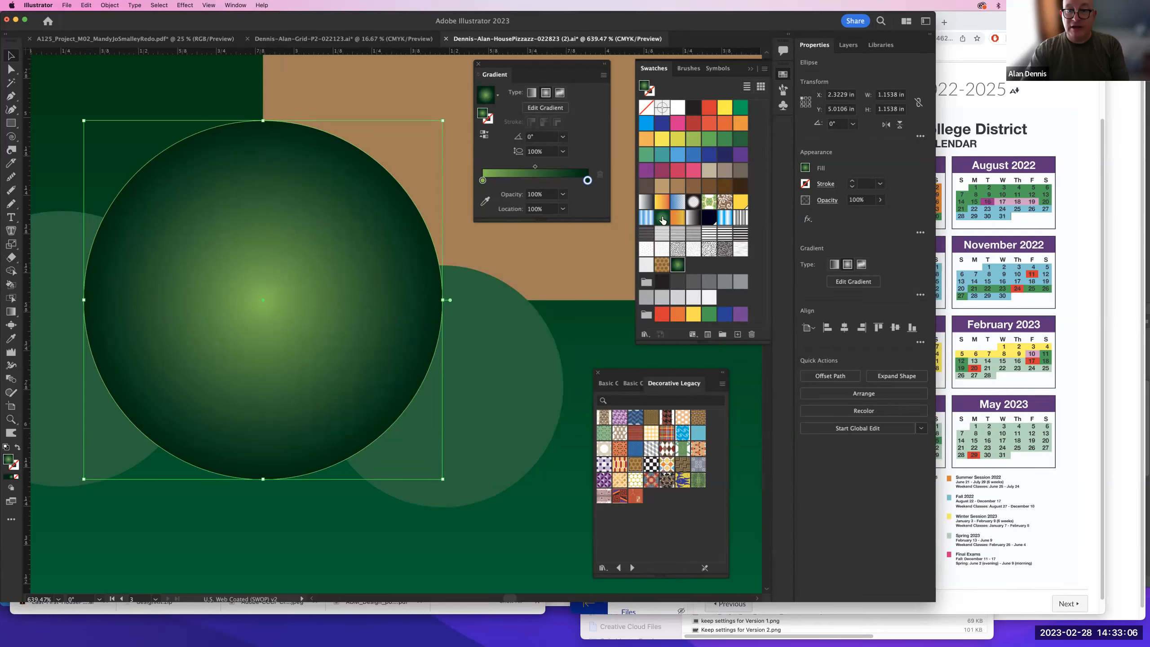
left_click(413, 341)
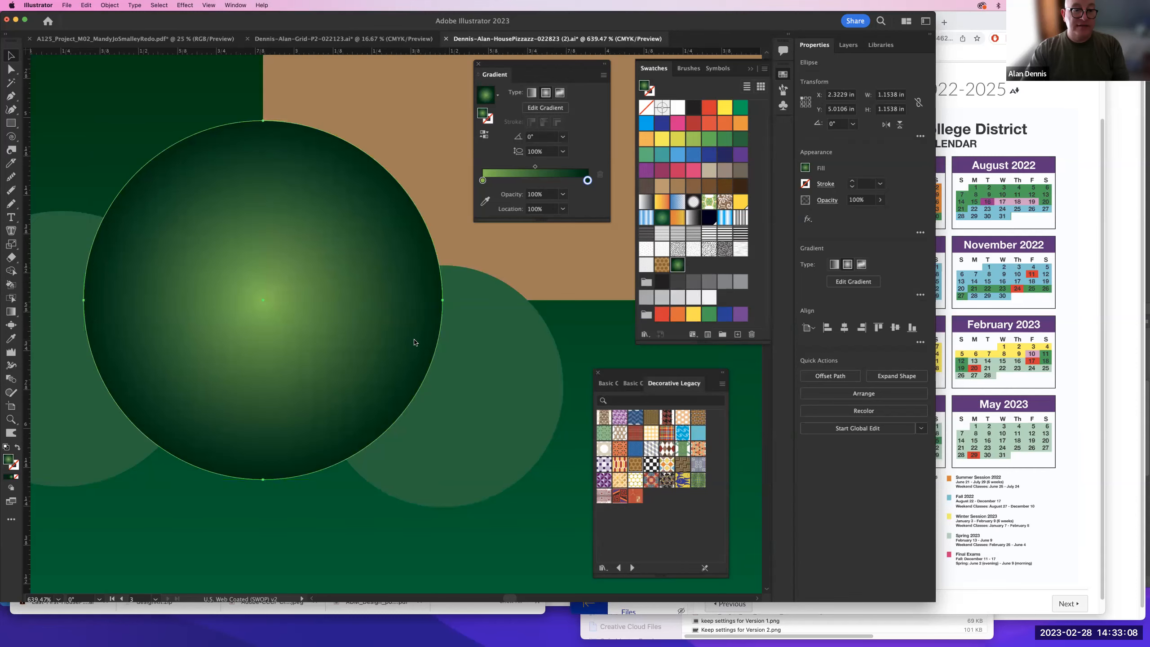
key("super+minus")
key("super+minus")
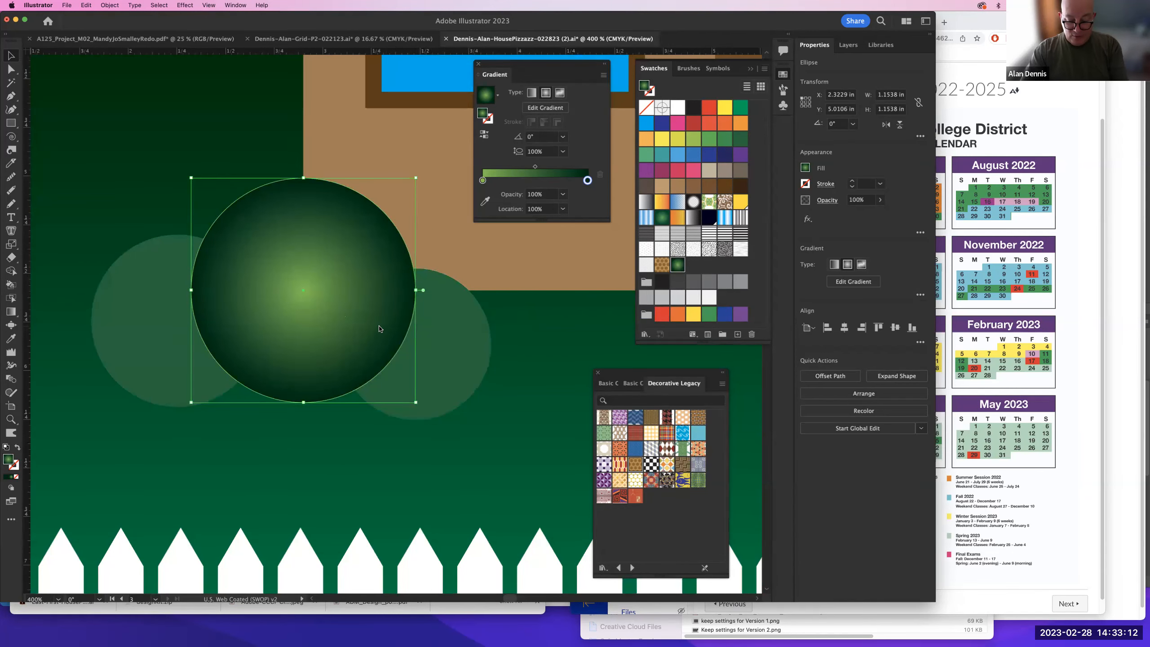
- Reposition the big bush circle's radial gradient so its highlight sits toward the upper left
key("g")
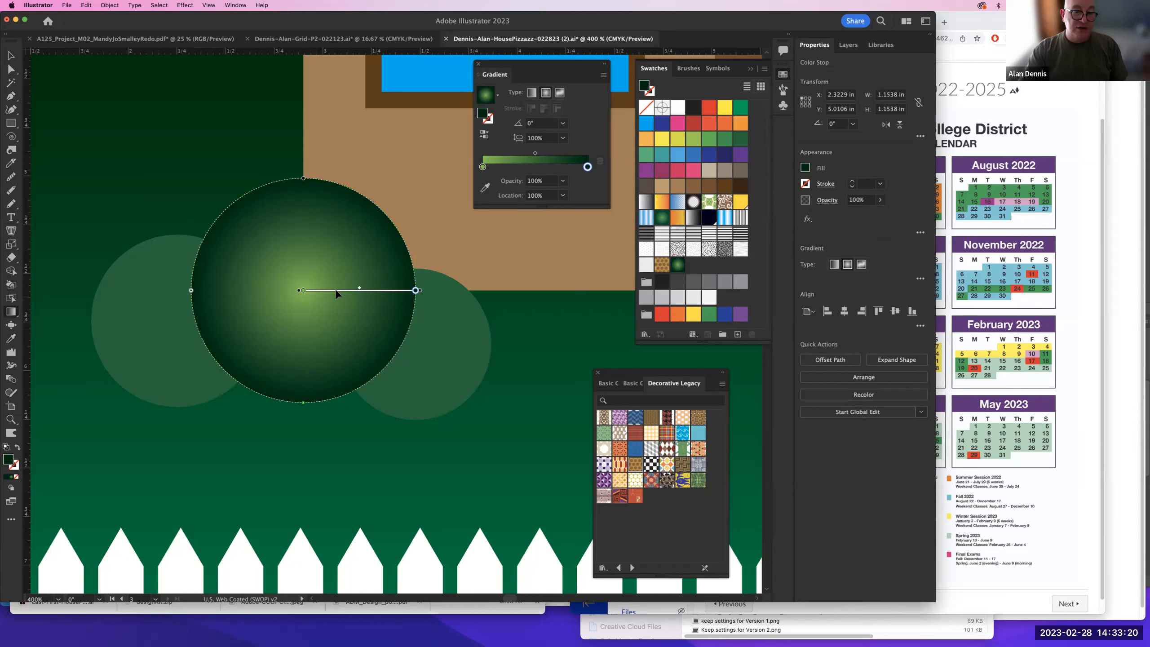
mouse_move(335, 293)
left_mouse_down()
mouse_move(312, 260)
mouse_move(326, 258)
left_mouse_up()
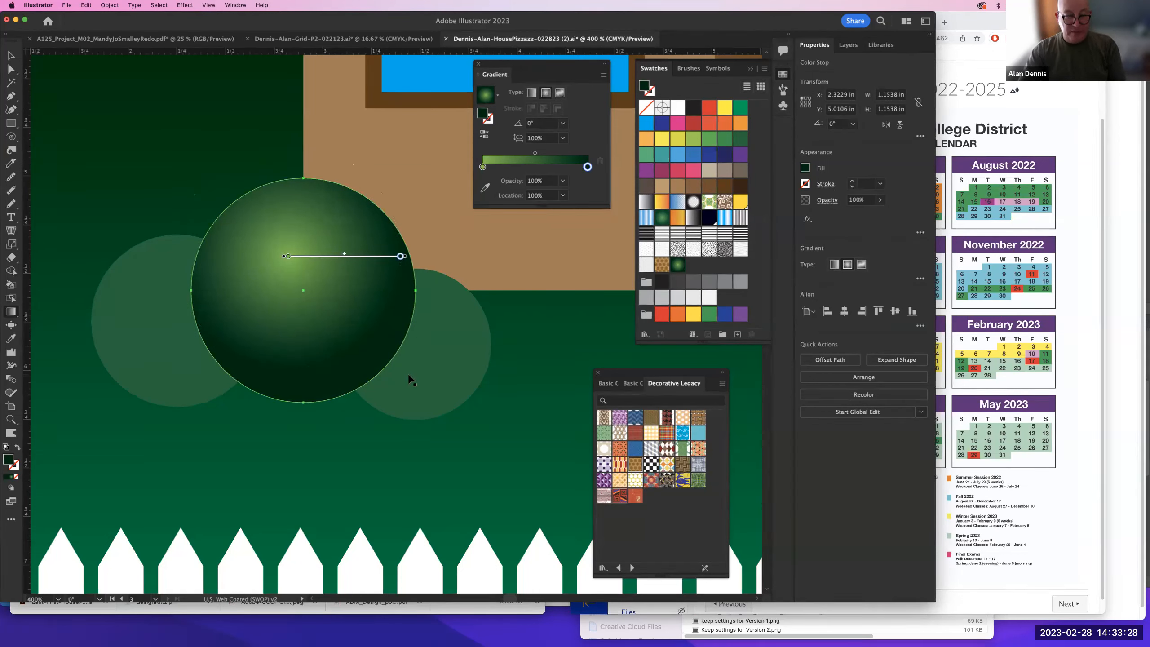
key("super+z")
left_click_drag(268, 230, 297, 262)
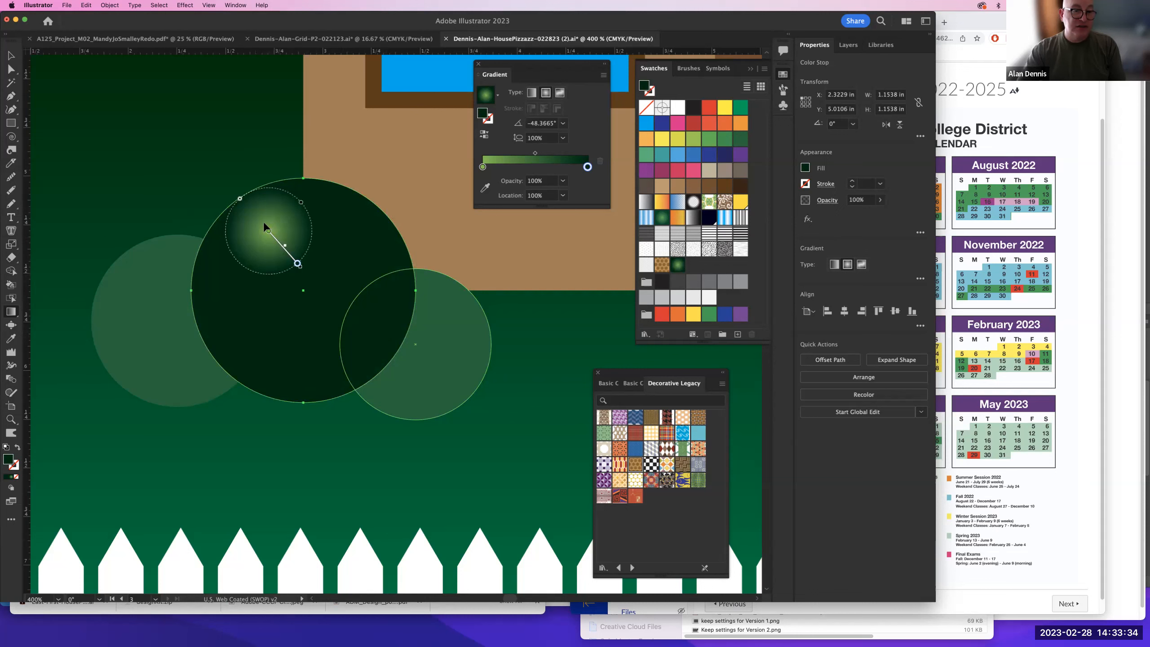
mouse_move(281, 246)
left_mouse_down()
mouse_move(296, 279)
mouse_move(287, 255)
left_mouse_up()
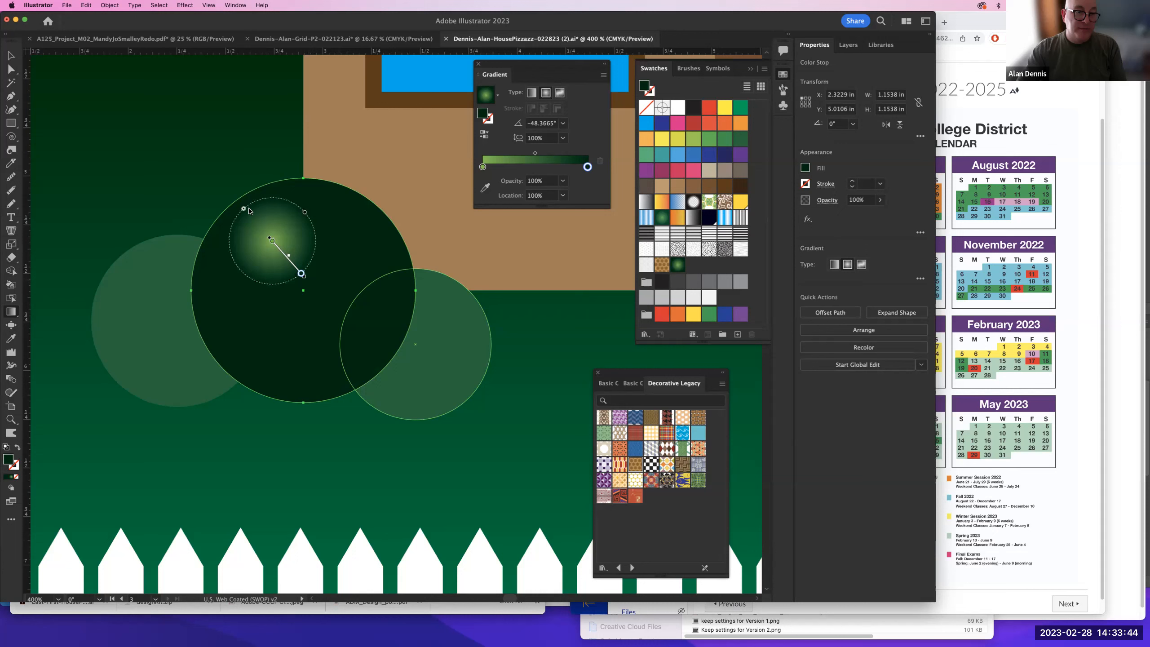
mouse_move(296, 223)
left_mouse_down()
mouse_move(283, 230)
mouse_move(319, 199)
mouse_move(301, 216)
mouse_move(305, 290)
mouse_move(293, 311)
mouse_move(329, 261)
left_mouse_up()
left_click_drag(261, 231, 356, 342)
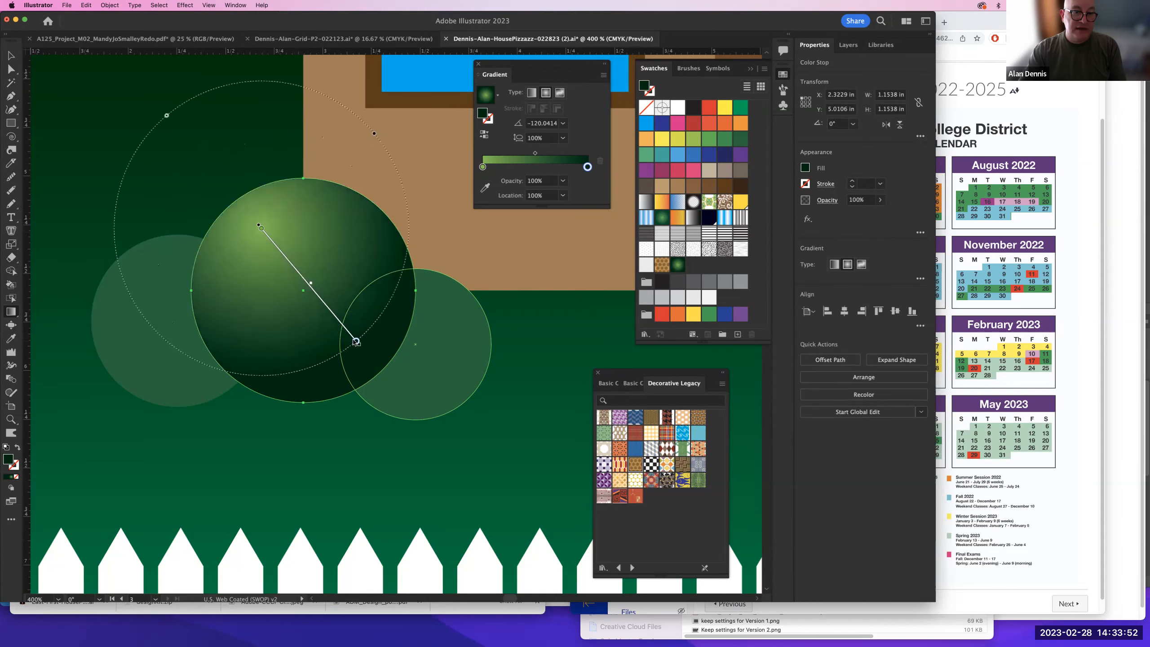
left_click_drag(294, 266, 315, 279)
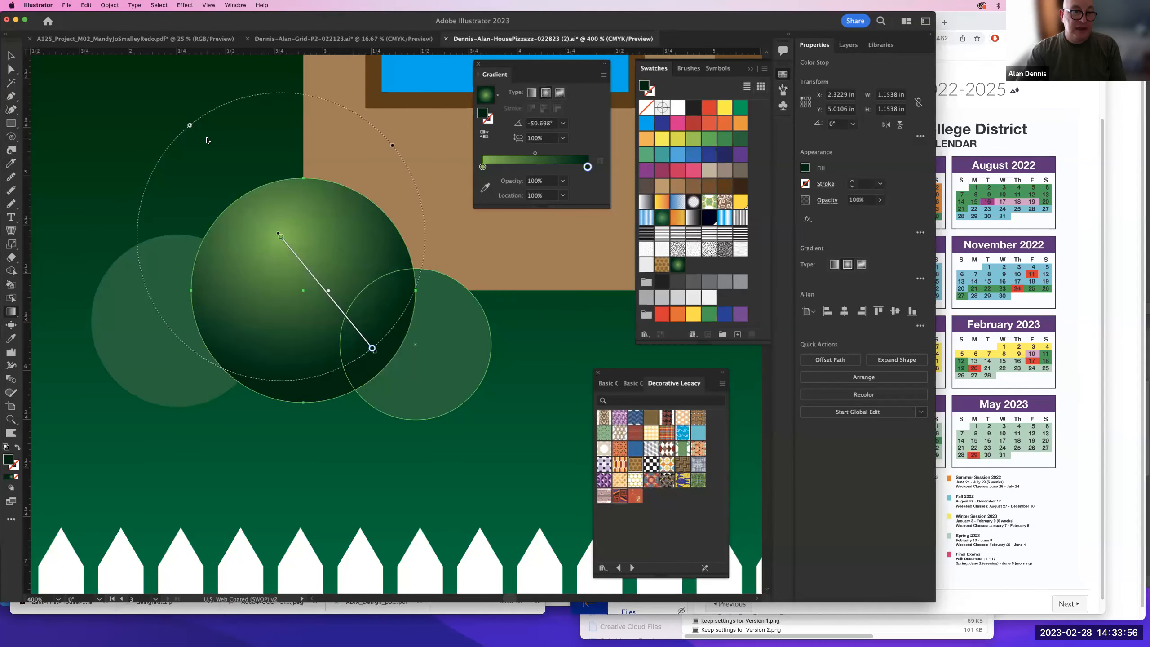
left_click_drag(374, 355, 370, 347)
mouse_move(282, 236)
left_mouse_down()
mouse_move(285, 247)
mouse_move(278, 235)
left_mouse_up()
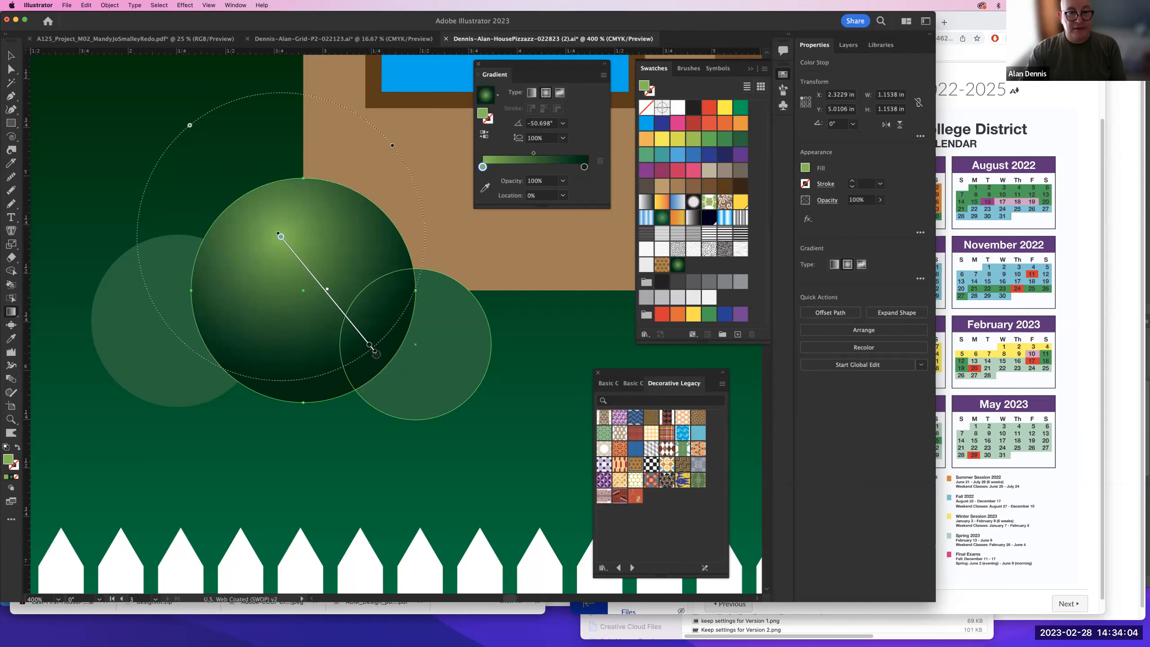
mouse_move(273, 240)
left_mouse_down()
mouse_move(333, 346)
mouse_move(358, 361)
left_mouse_up()
mouse_move(293, 271)
left_mouse_down()
mouse_move(331, 317)
mouse_move(262, 211)
mouse_move(347, 343)
mouse_move(261, 209)
mouse_move(372, 320)
left_mouse_up()
left_click_drag(314, 263, 315, 278)
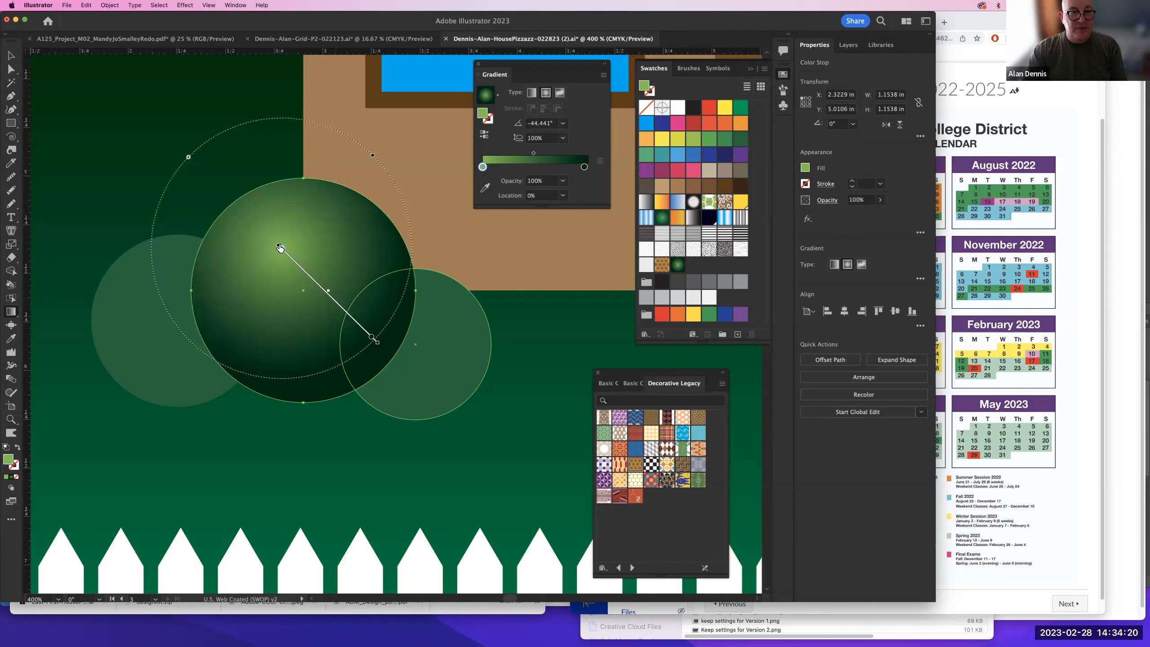
- Lighten the gradient's inner stop by reducing cyan to 55
double_click(280, 249)
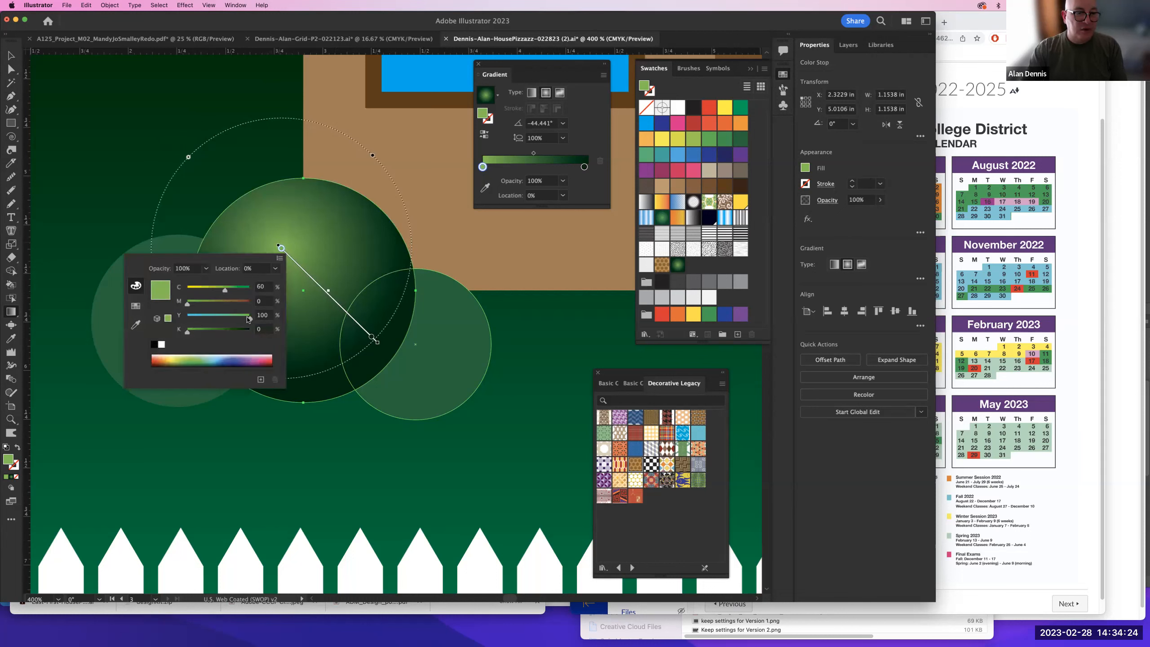
left_click_drag(225, 292, 222, 292)
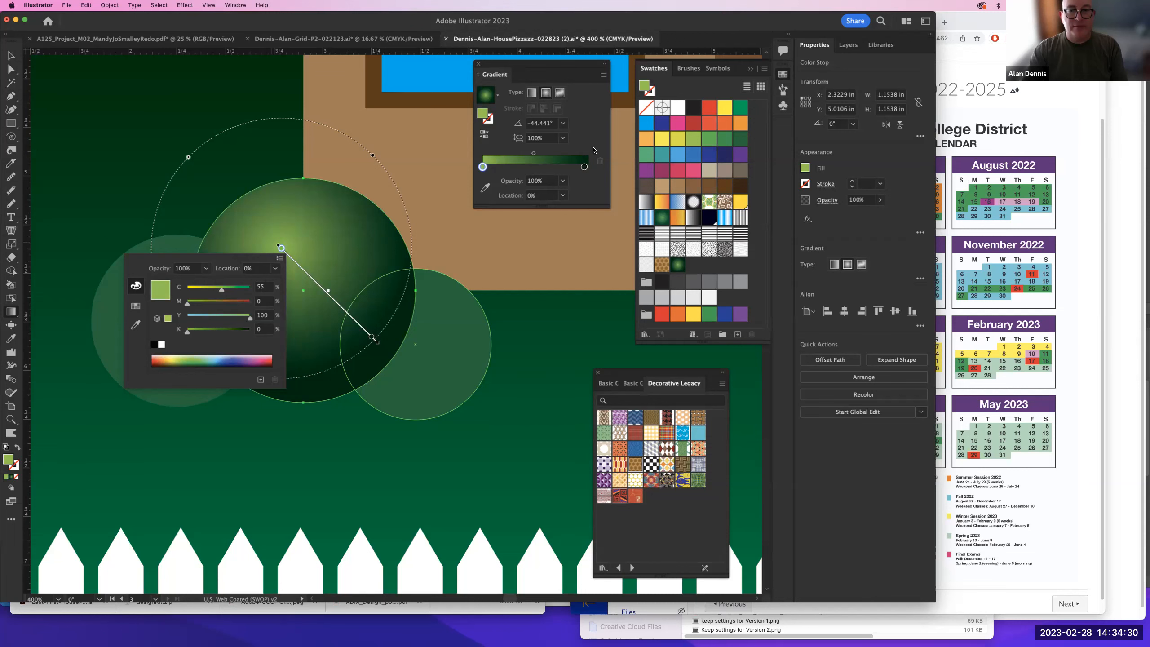
left_click(592, 150)
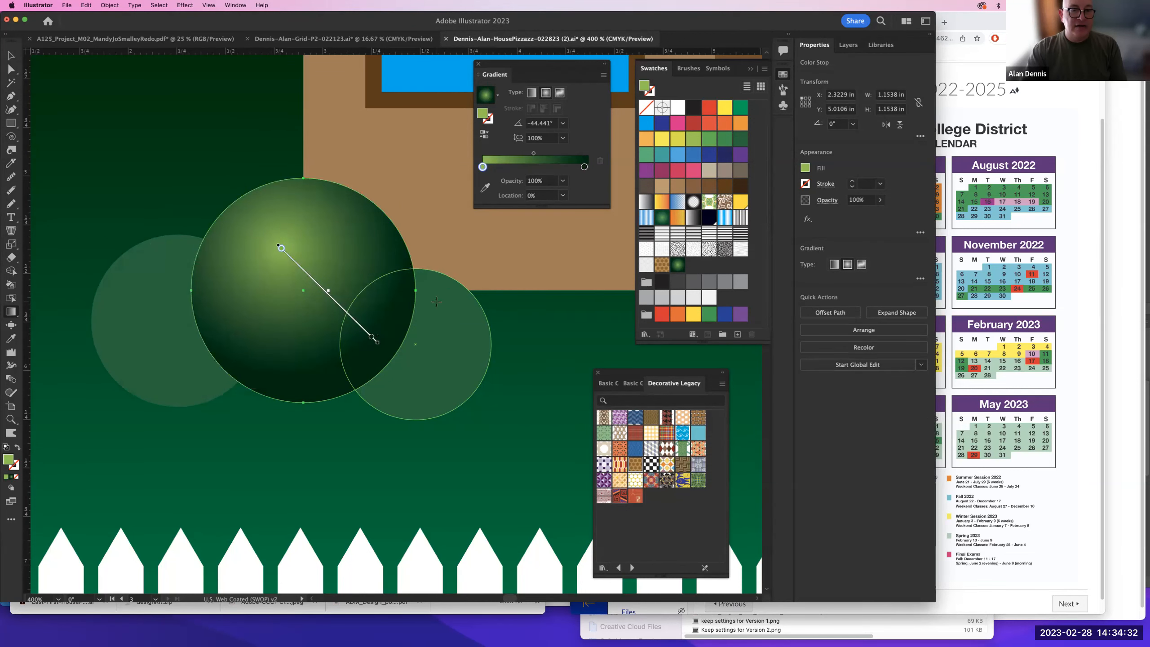
left_click(427, 336, "super")
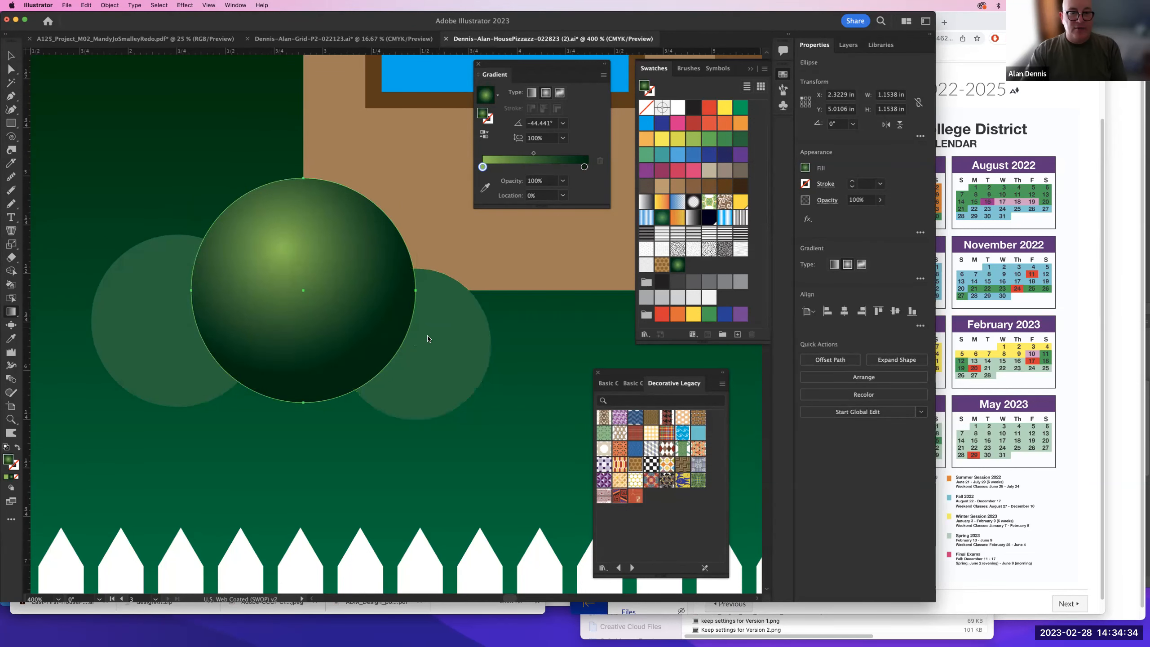
key("super+minus")
key("super+minus")
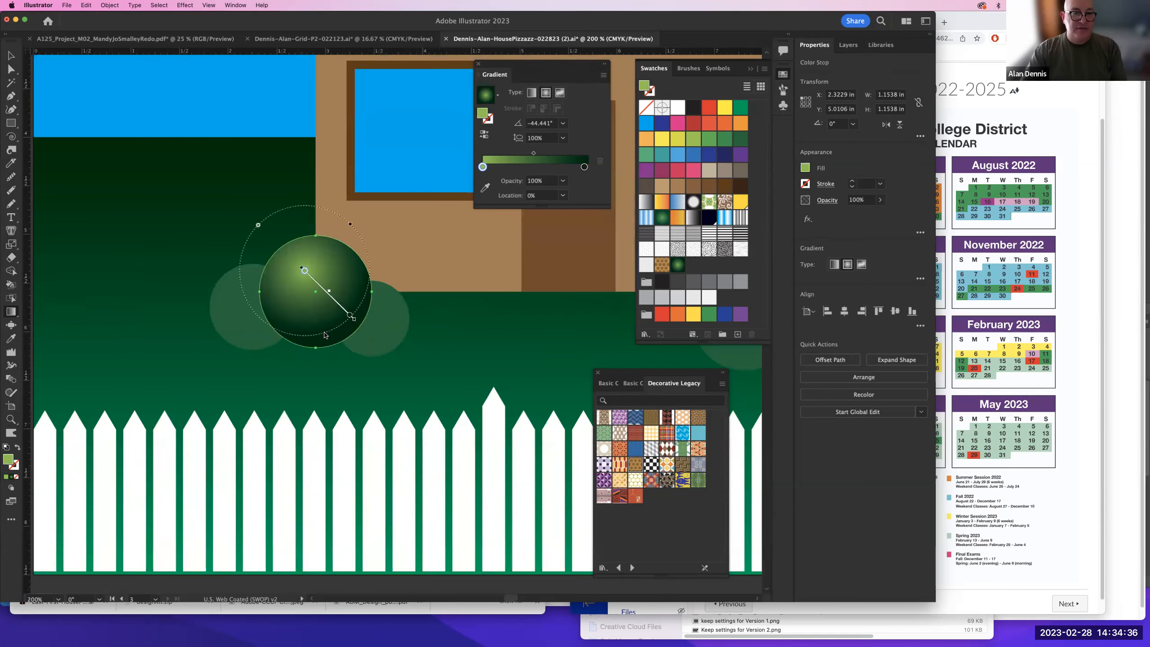
- Select the small bush circles together with the lawn background shape
left_click(240, 308, "super")
left_click(380, 324, "super")
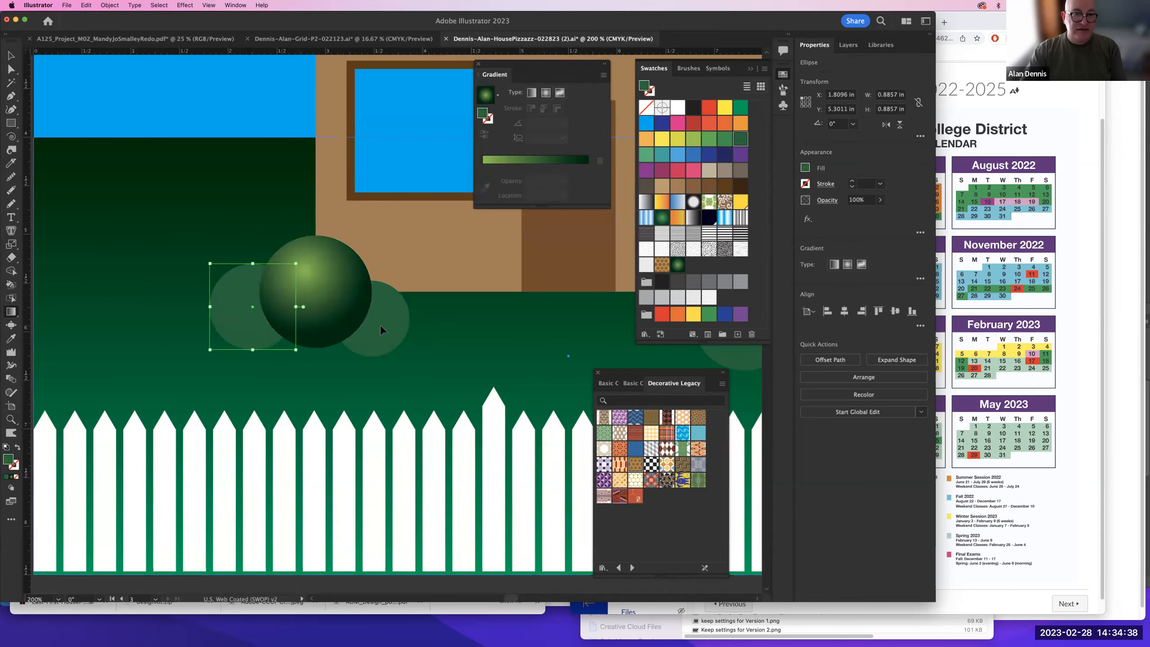
left_click(240, 312, "super")
left_click(328, 324, "shift+super")
key("v")
left_click(307, 330, "shift")
left_click(372, 335, "shift")
scroll(518, 325, "right", 5)
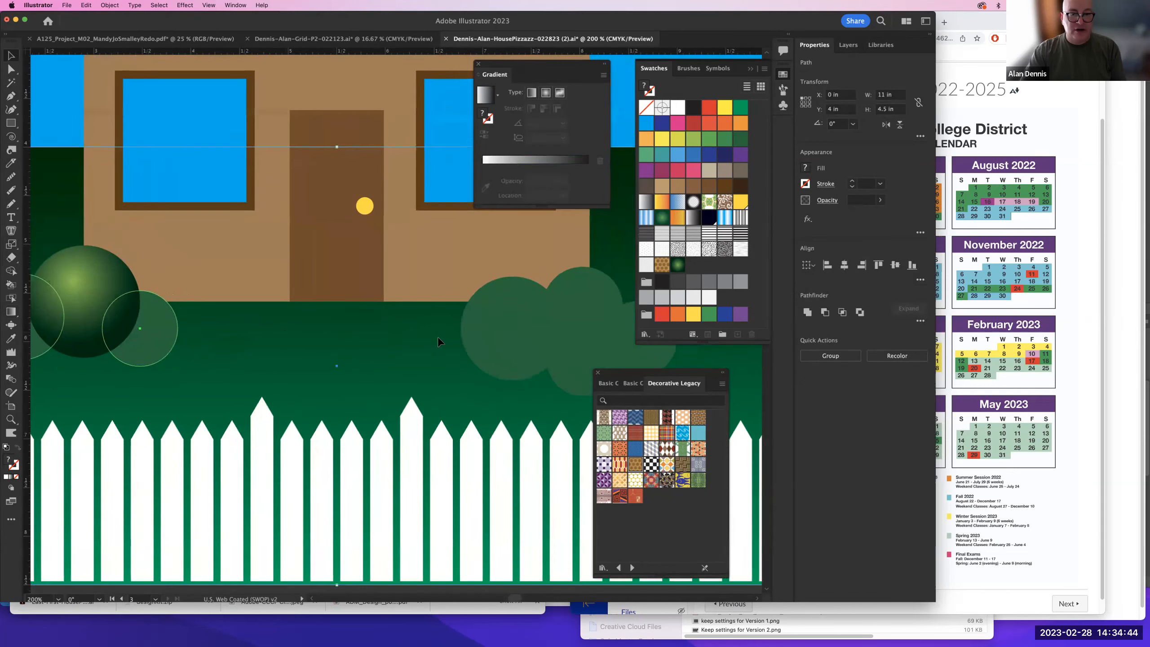
left_click_drag(629, 345, 581, 363)
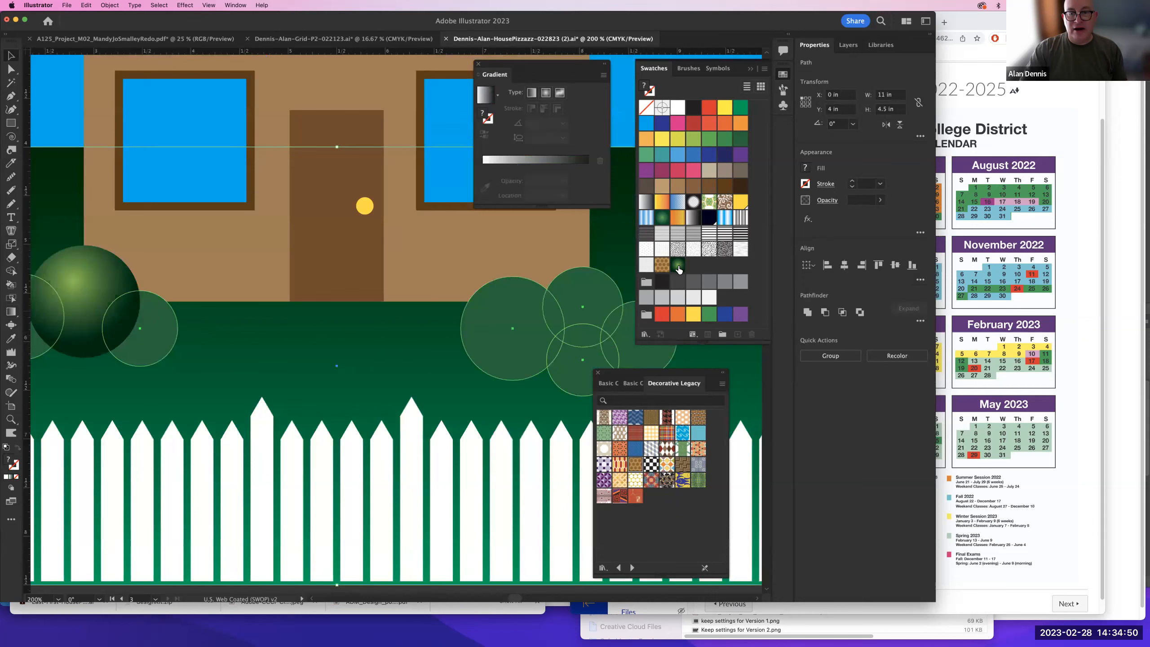
- Copy the big bush's gradient onto the selection with the Eyedropper instead of the swatch, then deselect
left_click(678, 266)
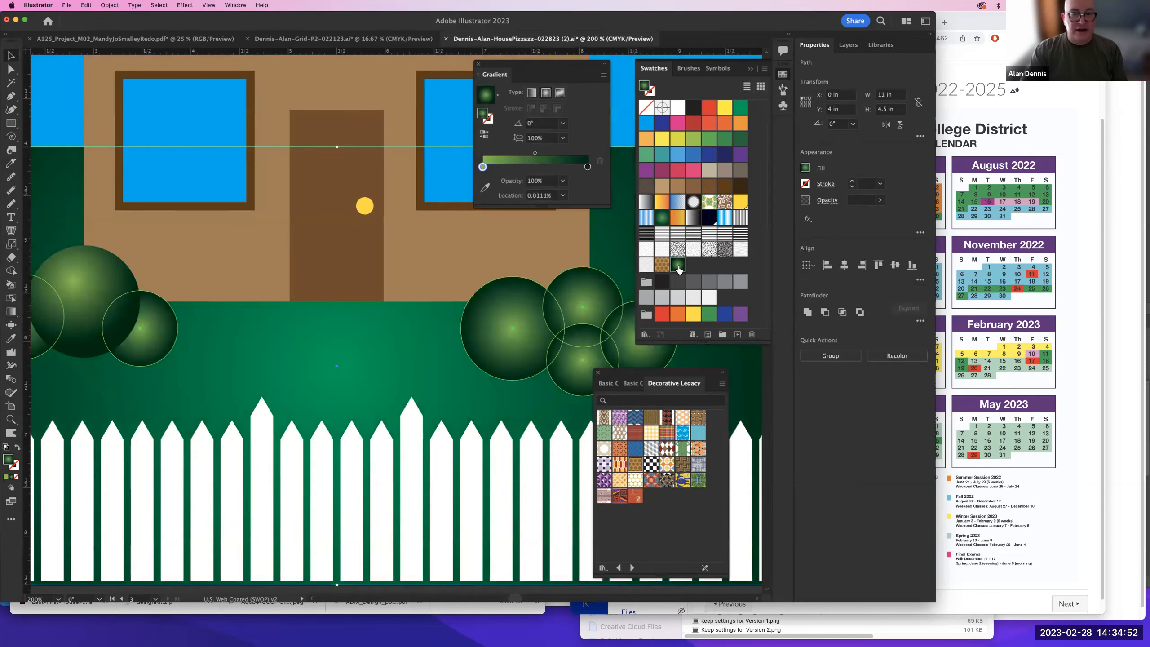
key("super+z")
key("i")
left_click(83, 281)
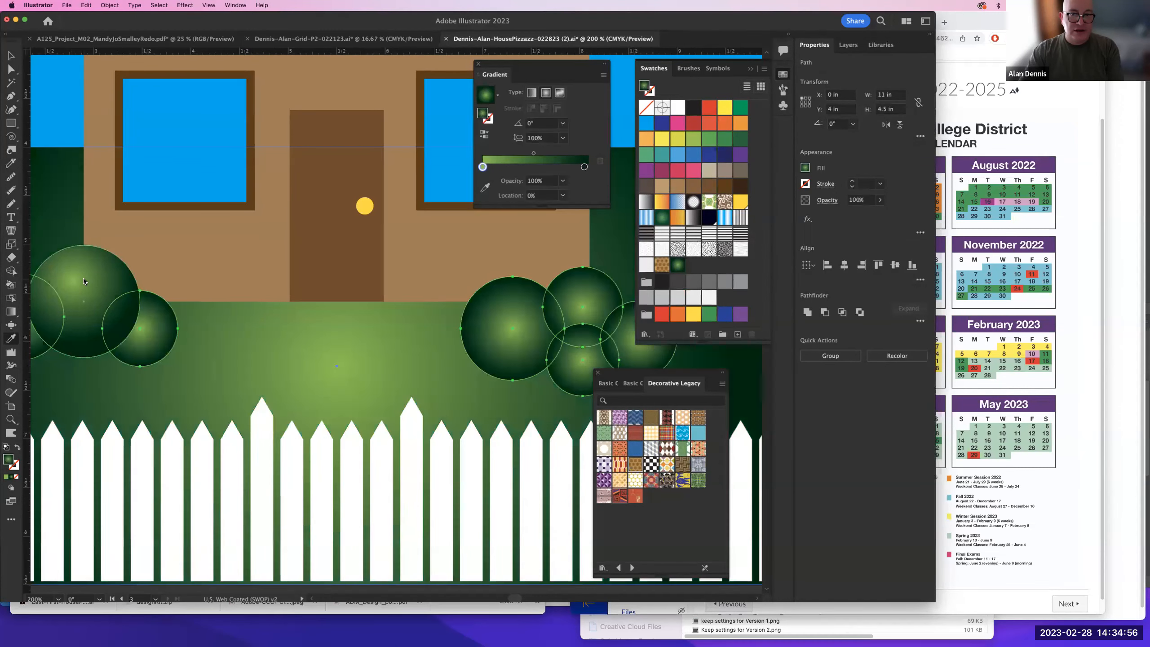
left_click_drag(357, 289, 509, 268)
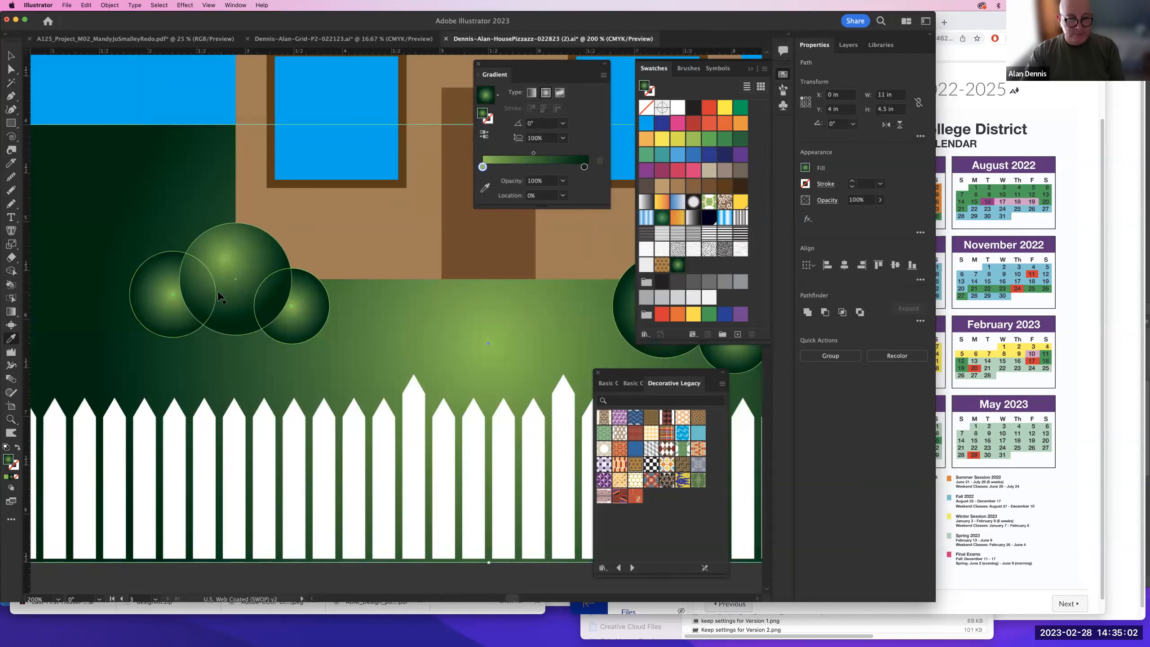
key("super+shift+a")
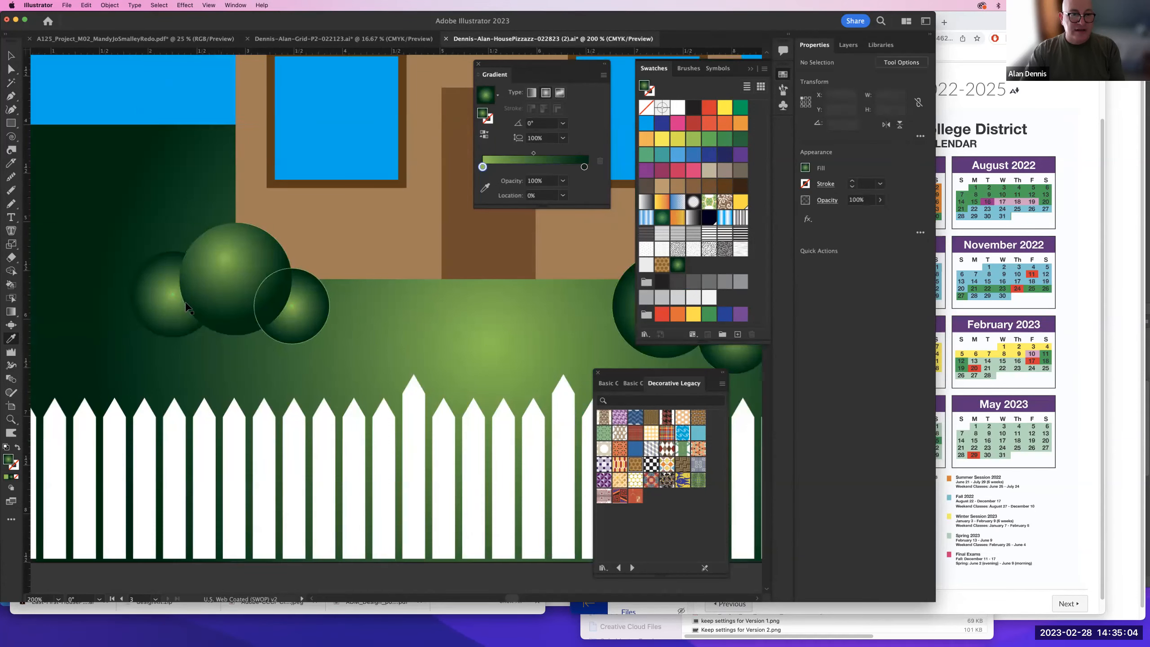
- Shift the gradient highlights of the two small bush circles up and to the left
left_click(170, 298, "super")
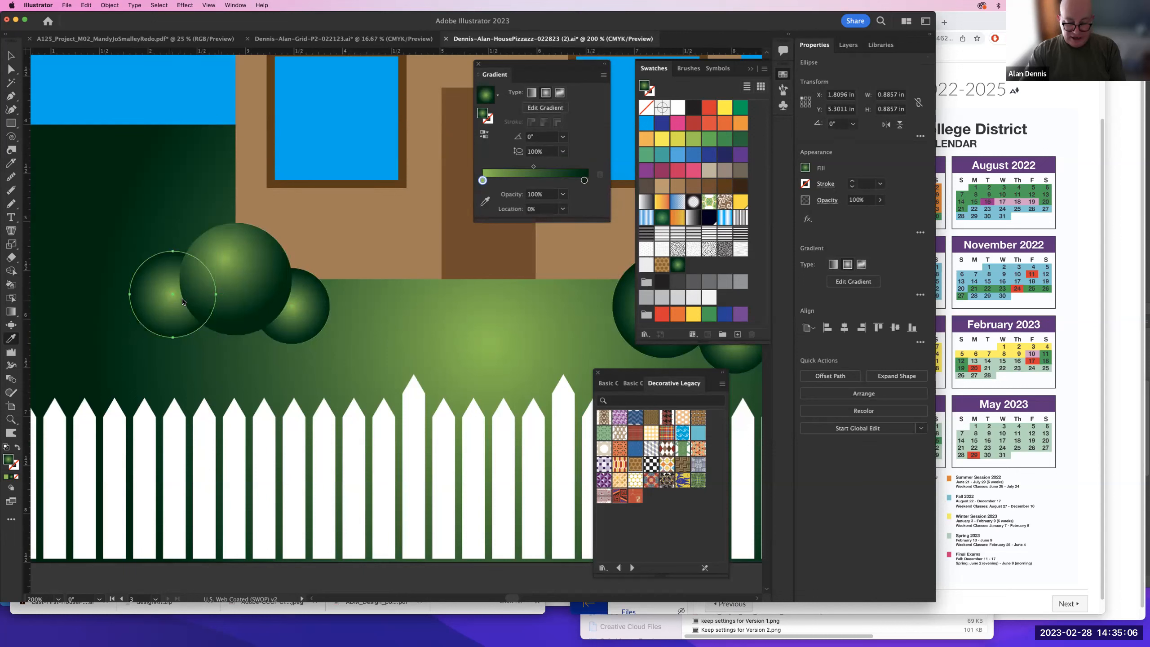
key("g")
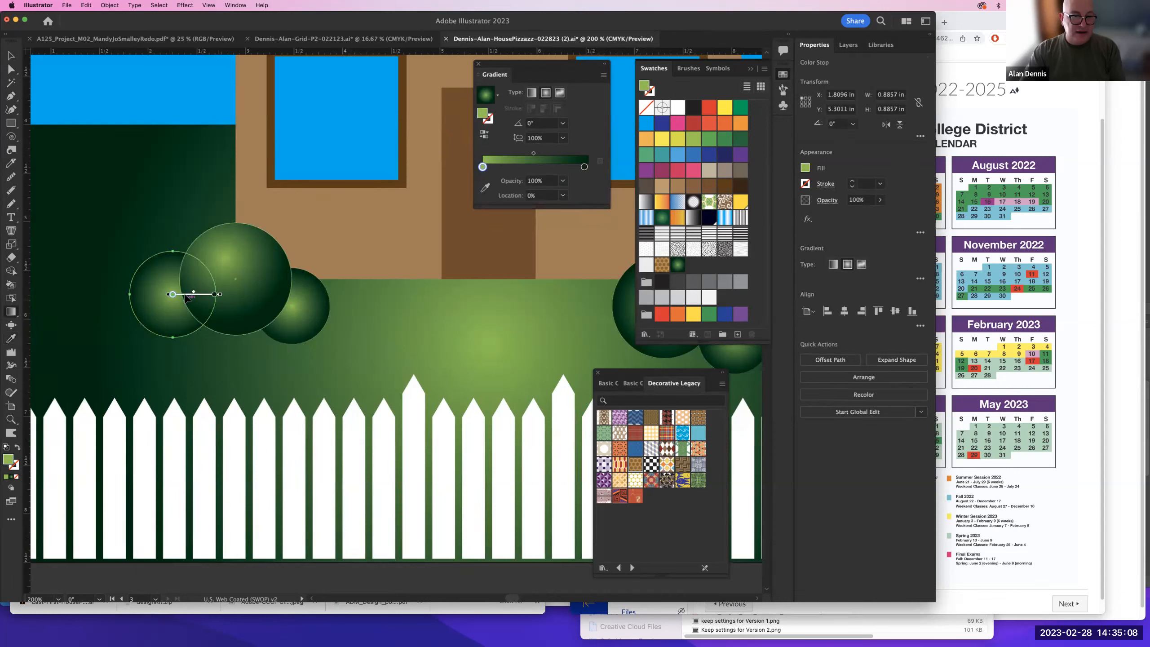
left_click_drag(185, 298, 175, 288)
key("v")
left_click(304, 317)
key("g")
left_click_drag(295, 302, 291, 298)
- Move the highlights of the right bush cluster's circles up-left, then deselect
scroll(438, 310, "right", 5)
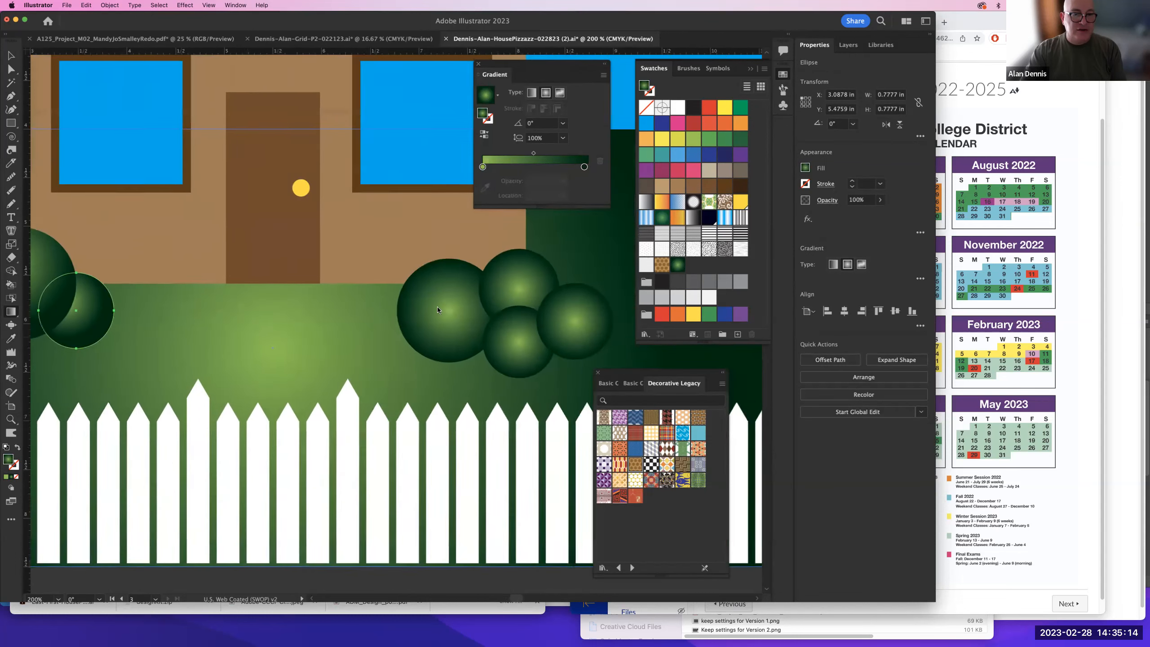
left_click(456, 313)
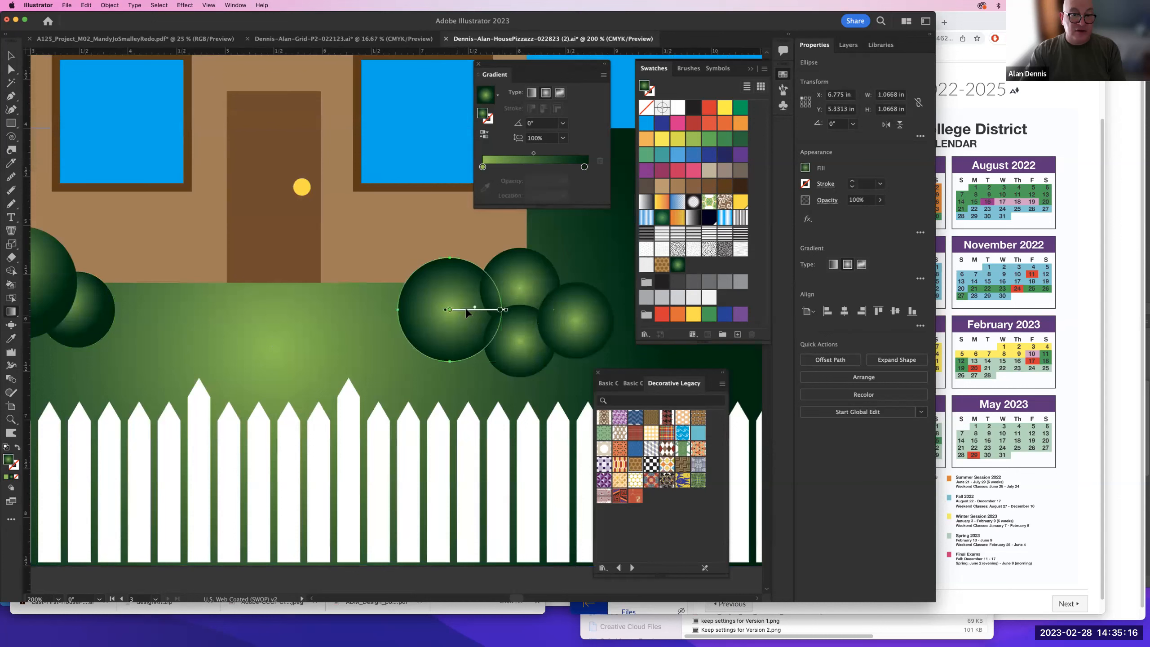
mouse_move(481, 313)
left_mouse_down()
mouse_move(465, 298)
mouse_move(525, 275)
left_mouse_up()
left_click(529, 290, "super")
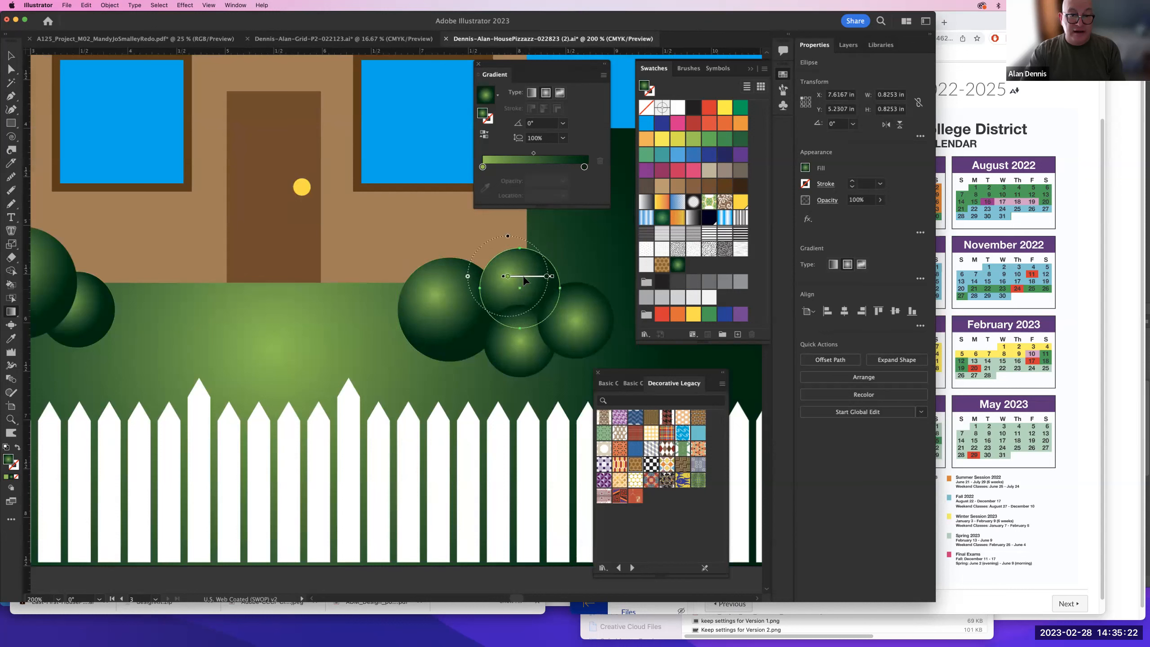
left_click(528, 350, "super")
left_click_drag(531, 339, 578, 311)
left_click(587, 331, "super")
key("super+shift+a")
- Zoom out to view the whole house, then zoom in on the door area
left_click(392, 356, "alt")
left_click(391, 352, "alt")
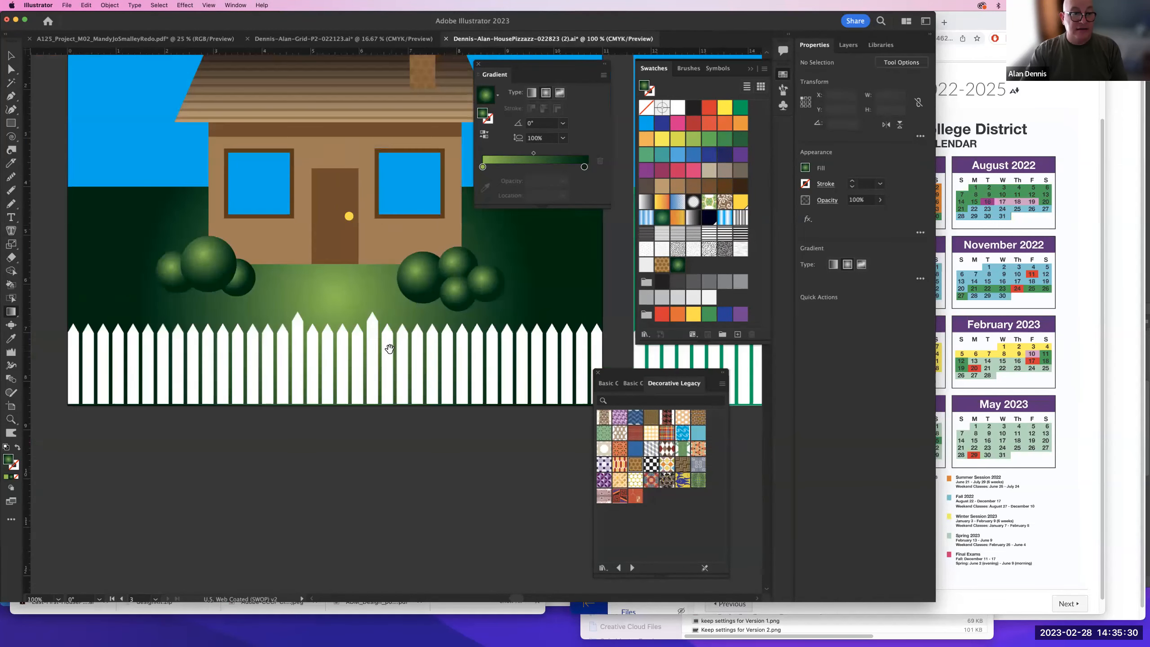
left_click_drag(363, 320, 448, 436)
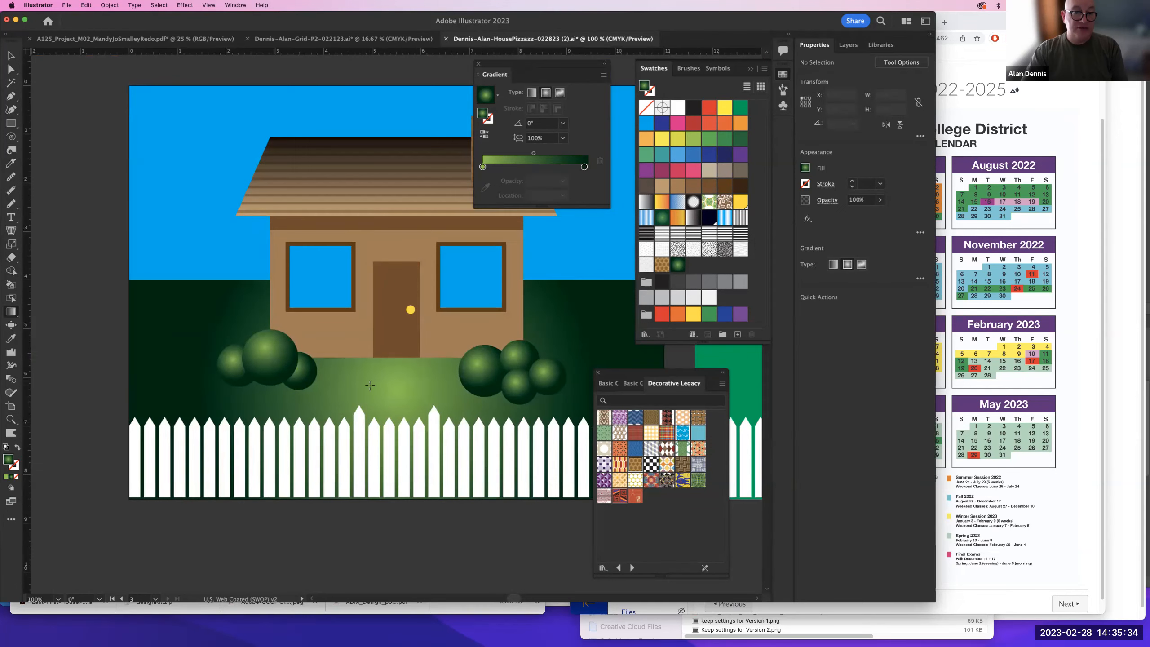
key("v")
left_click_drag(485, 362, 381, 285)
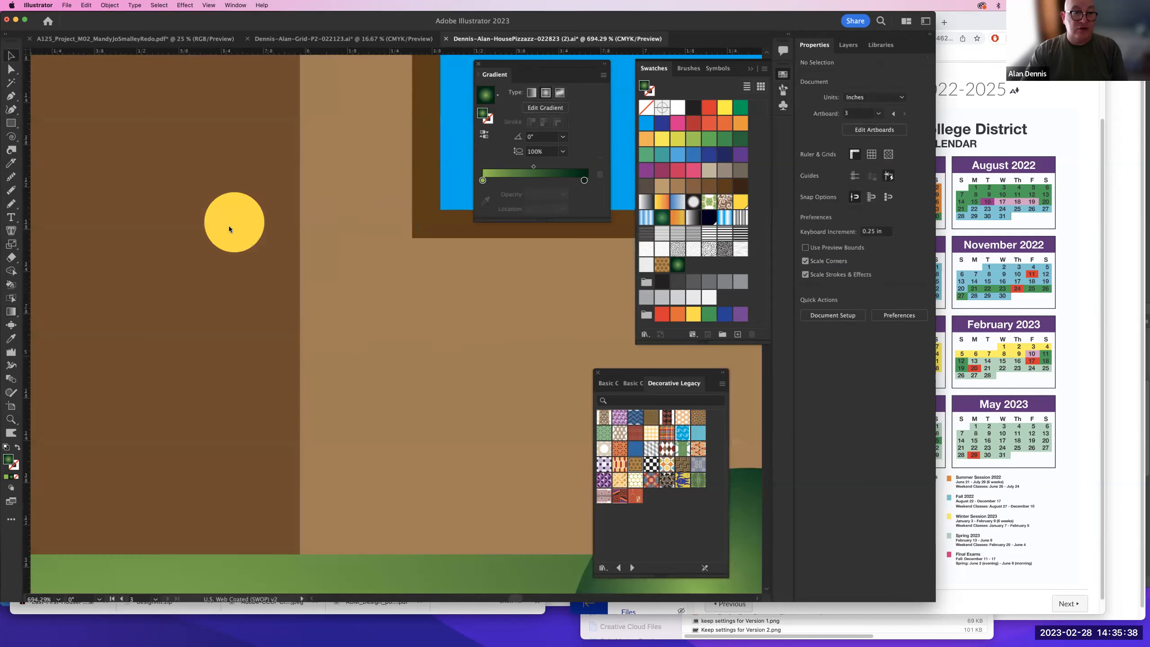
- Fill the doorknob with a radial gradient, removing cyan and lowering magenta on the outer stop
left_click(230, 229)
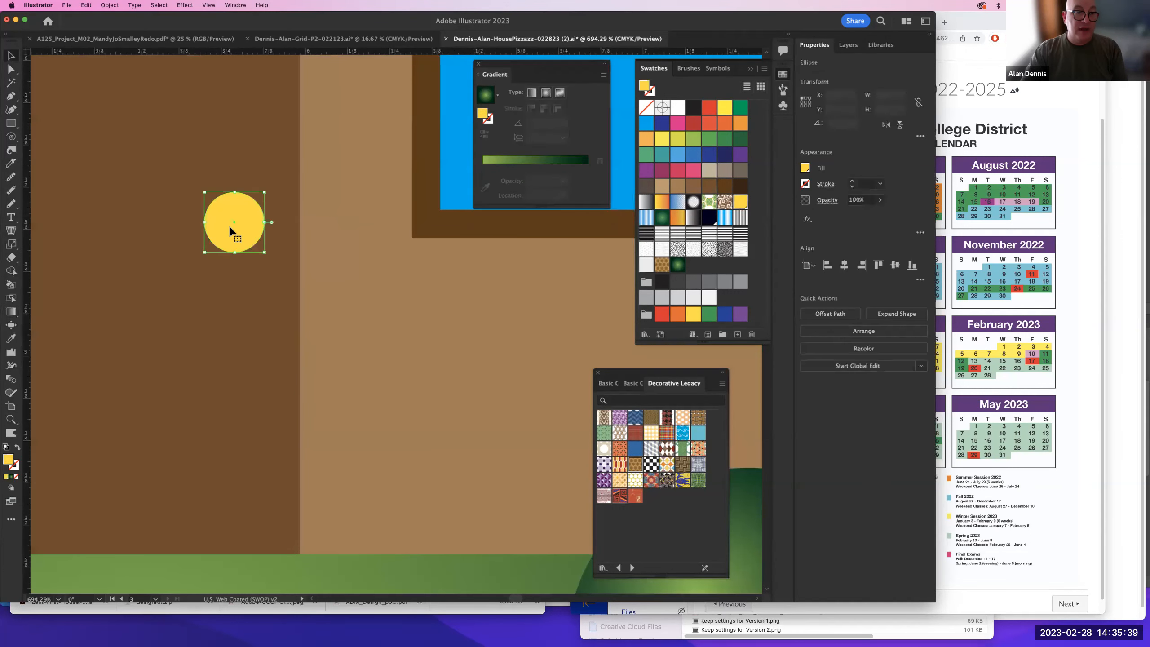
left_click(545, 93)
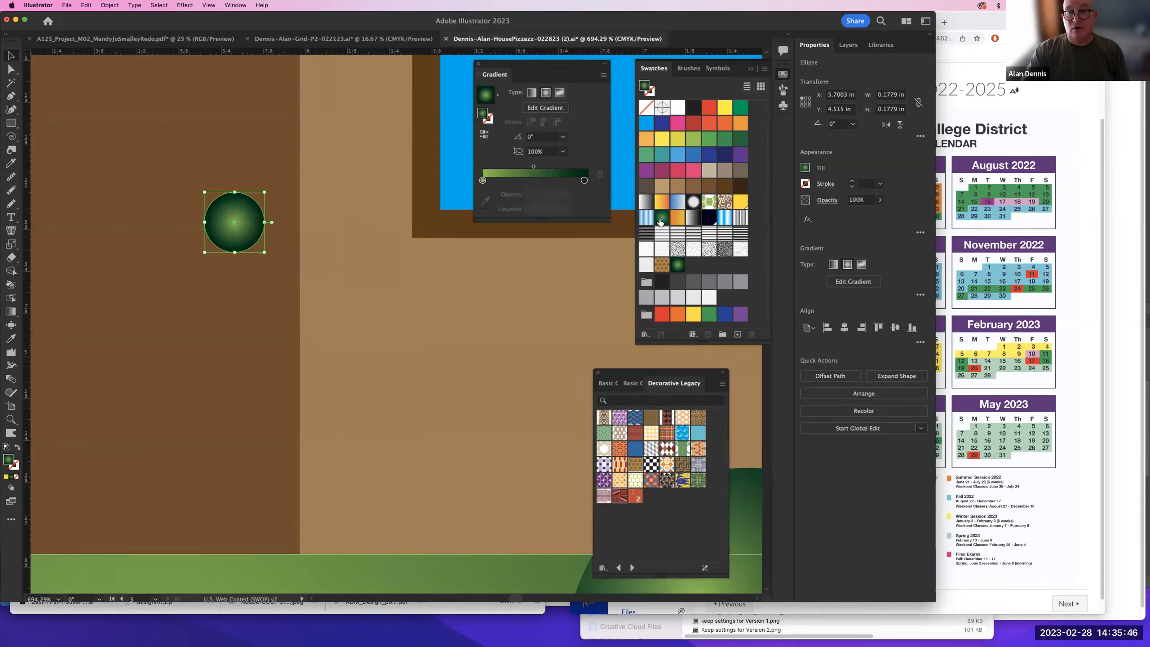
left_click(584, 181)
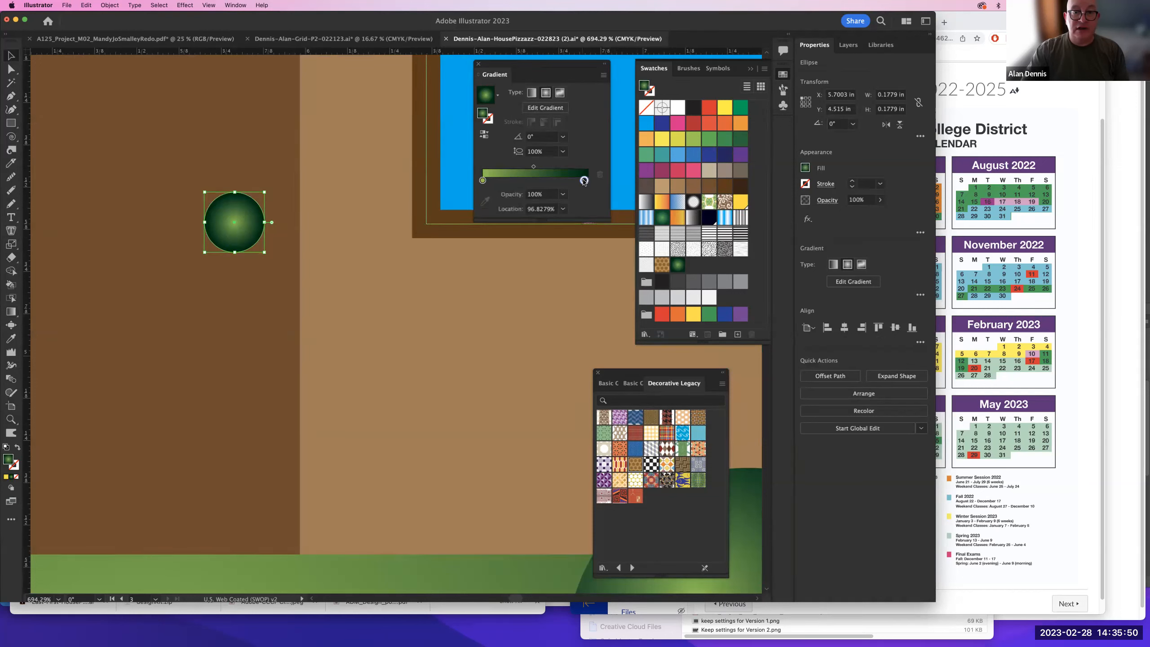
double_click(584, 180)
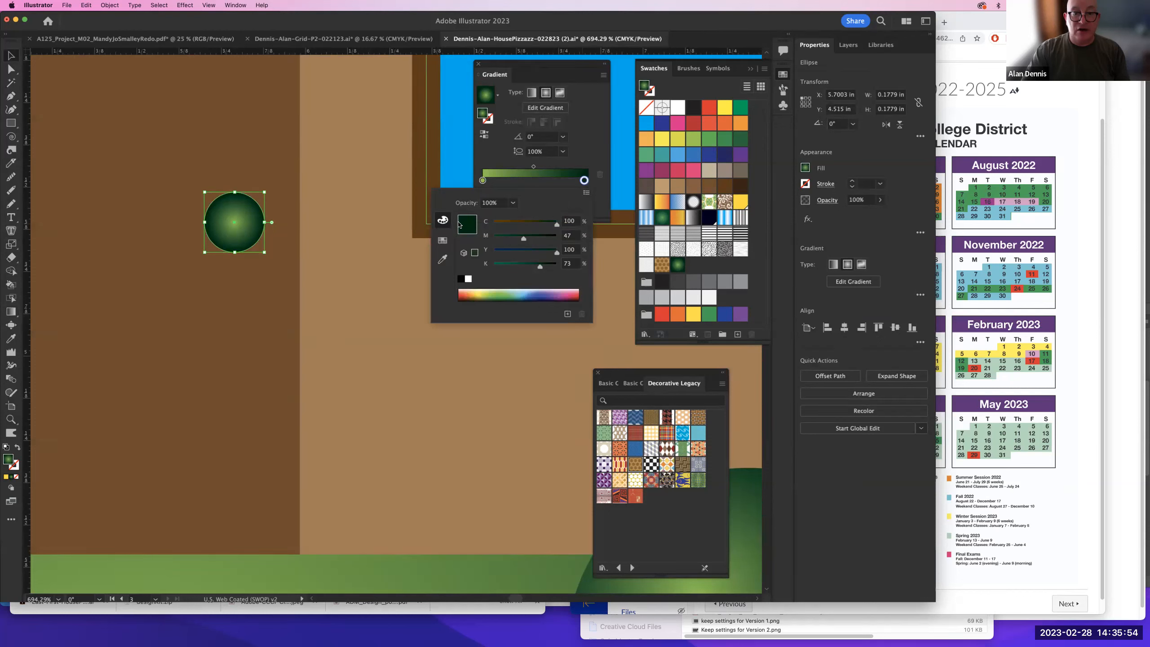
left_click(494, 222)
left_click_drag(519, 241, 526, 265)
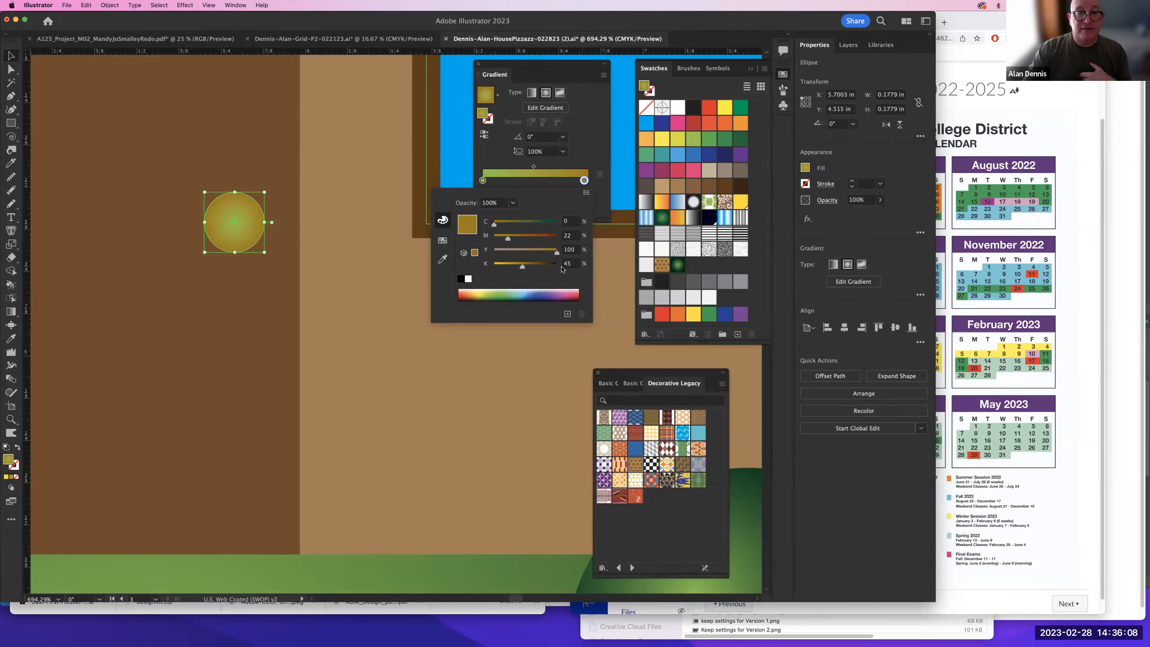
- Make the centre stop bright yellow and push the gradient midpoint toward the edge
double_click(482, 180)
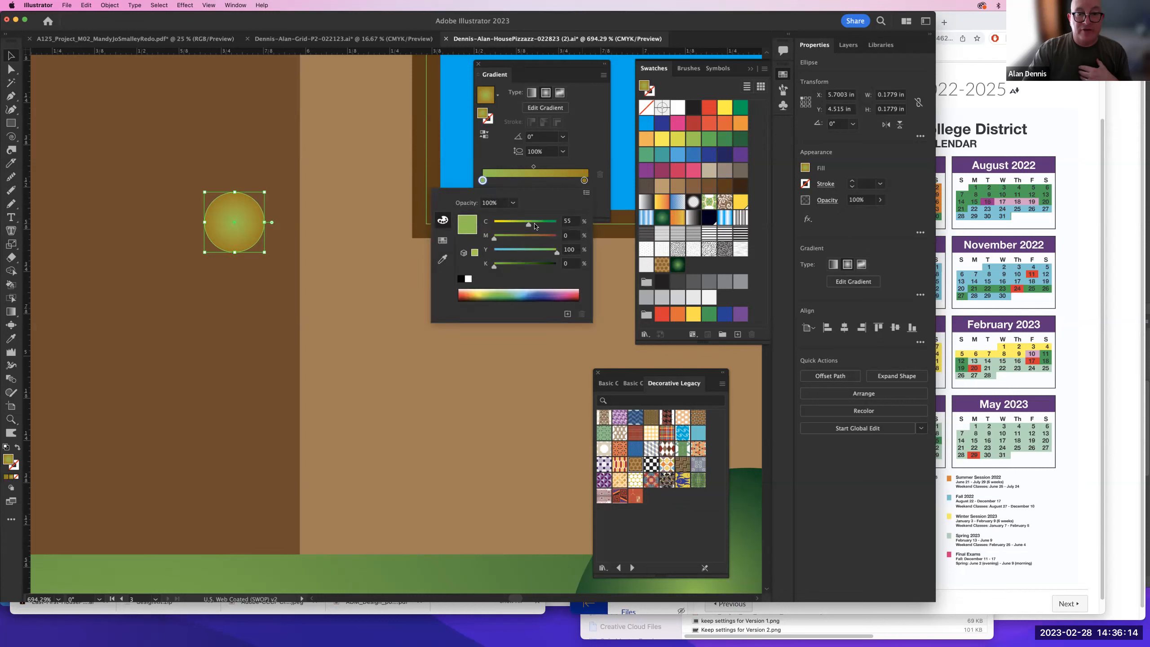
left_click_drag(529, 224, 493, 224)
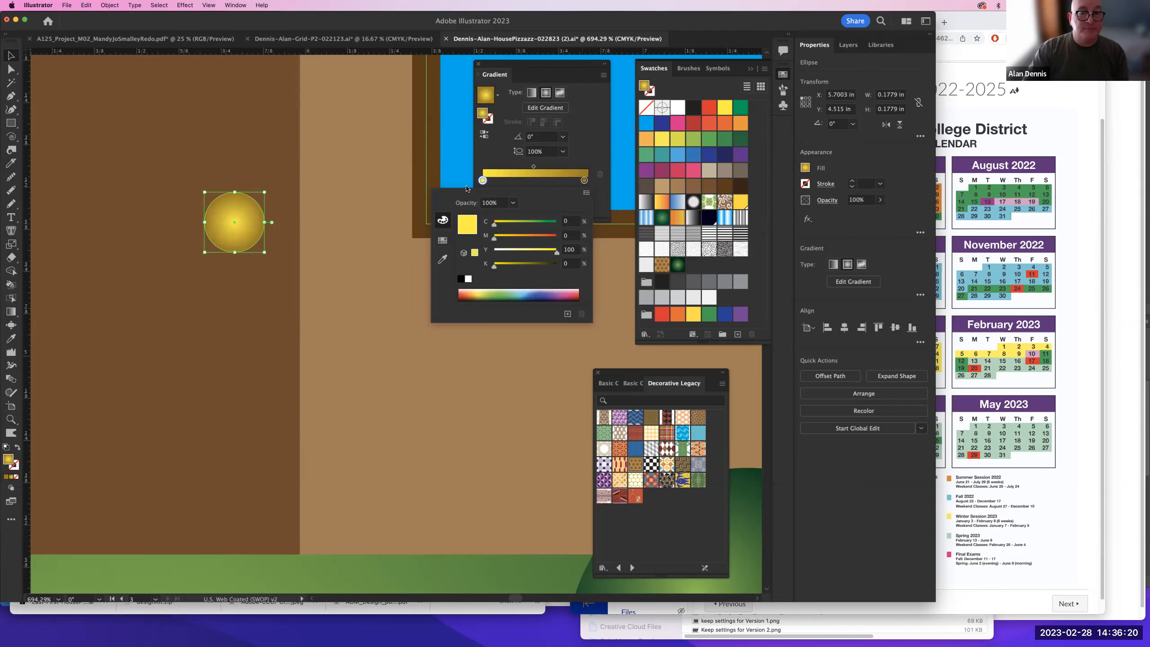
left_click(453, 171)
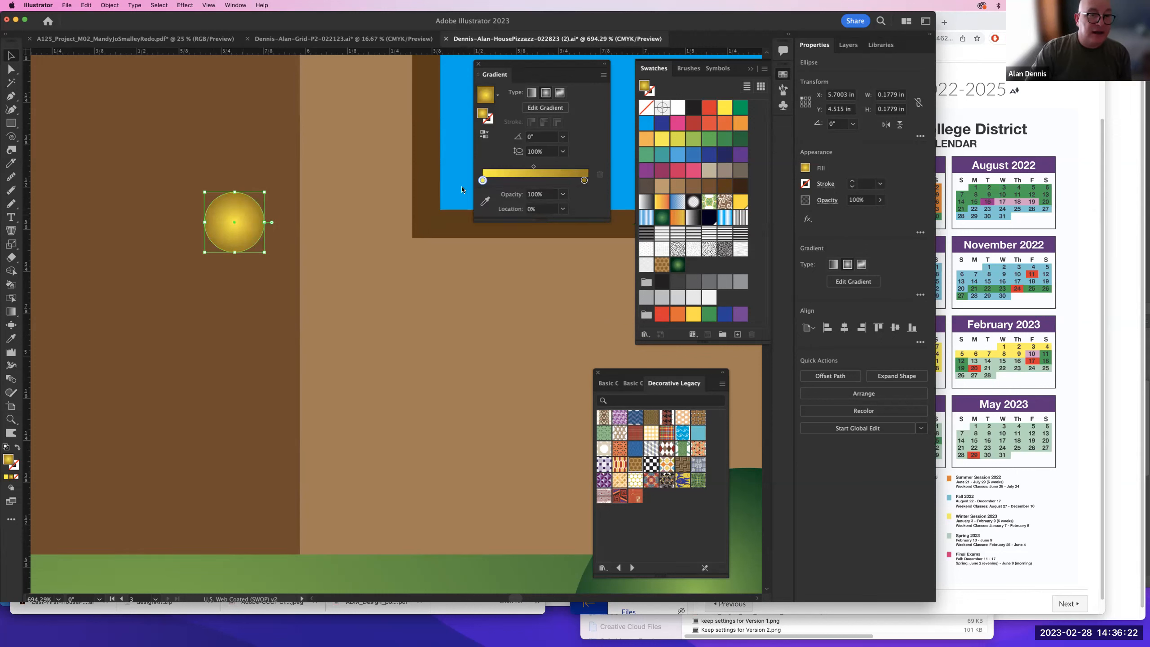
left_click_drag(534, 167, 558, 169)
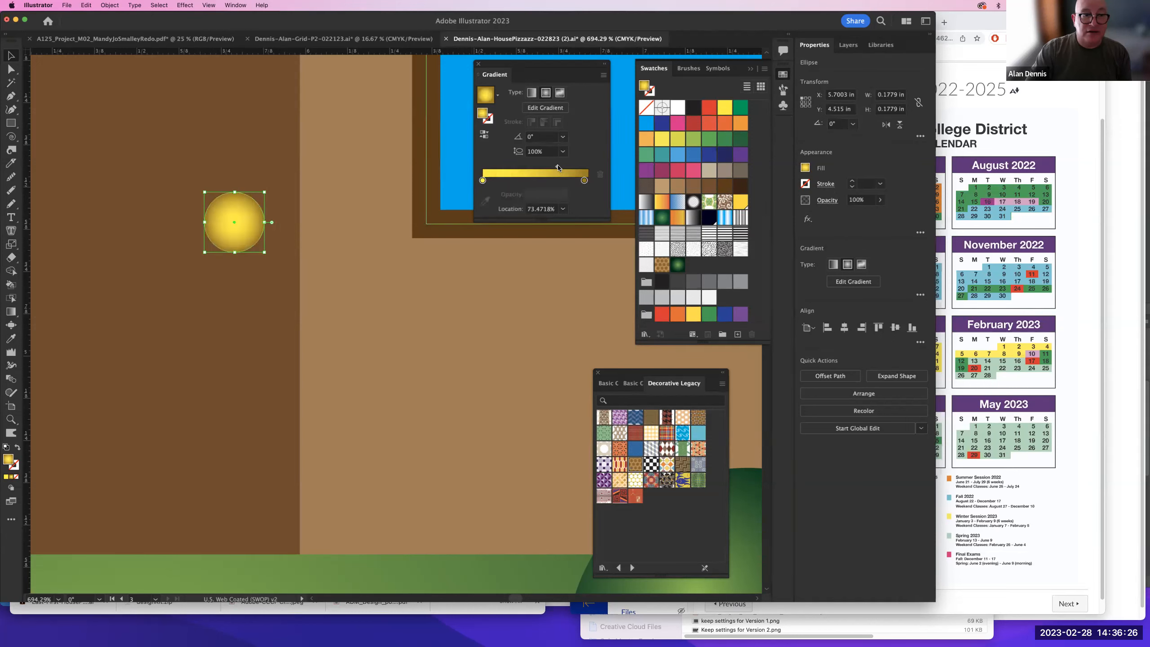
- Nudge the midpoint further out and darken the outer stop to C 0 M 22 Y 100 K 95
left_click_drag(183, 173, 292, 270)
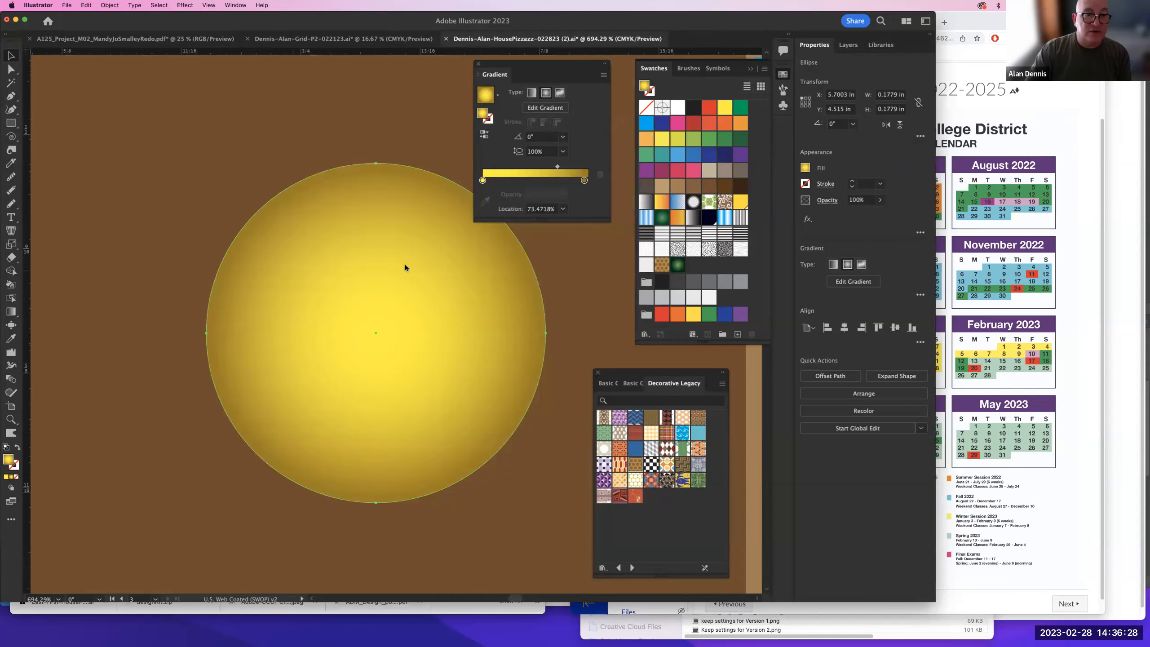
scroll(364, 206, "down", 2)
left_click(397, 200)
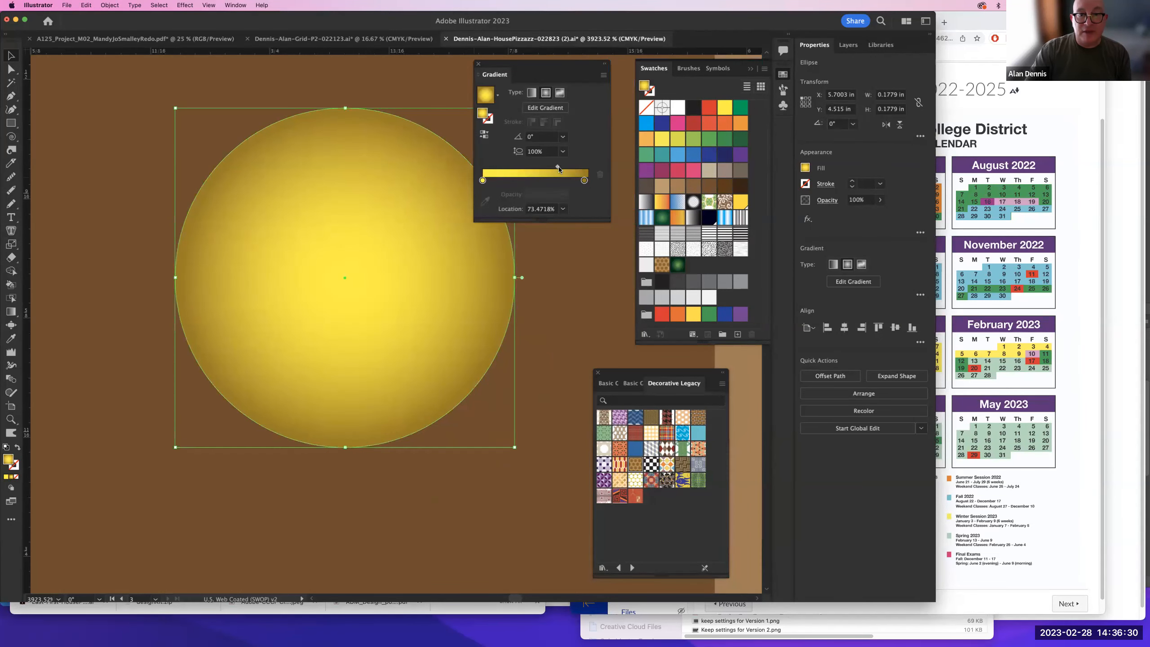
left_click_drag(558, 166, 566, 166)
left_click(584, 180)
left_click(593, 200)
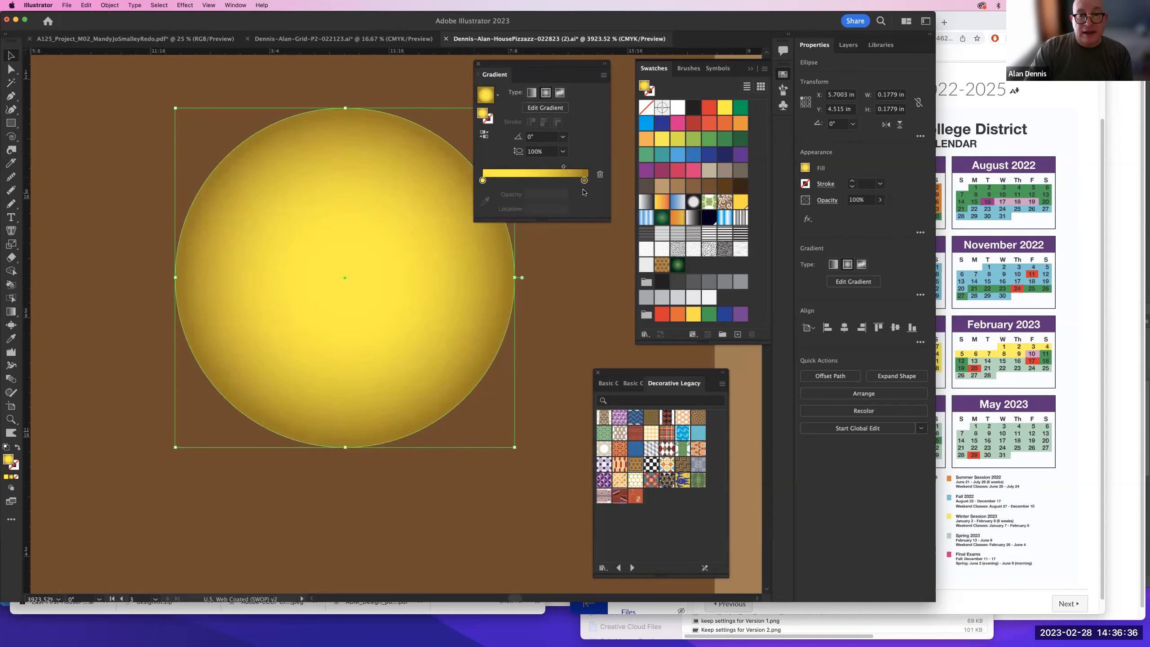
left_click(585, 180)
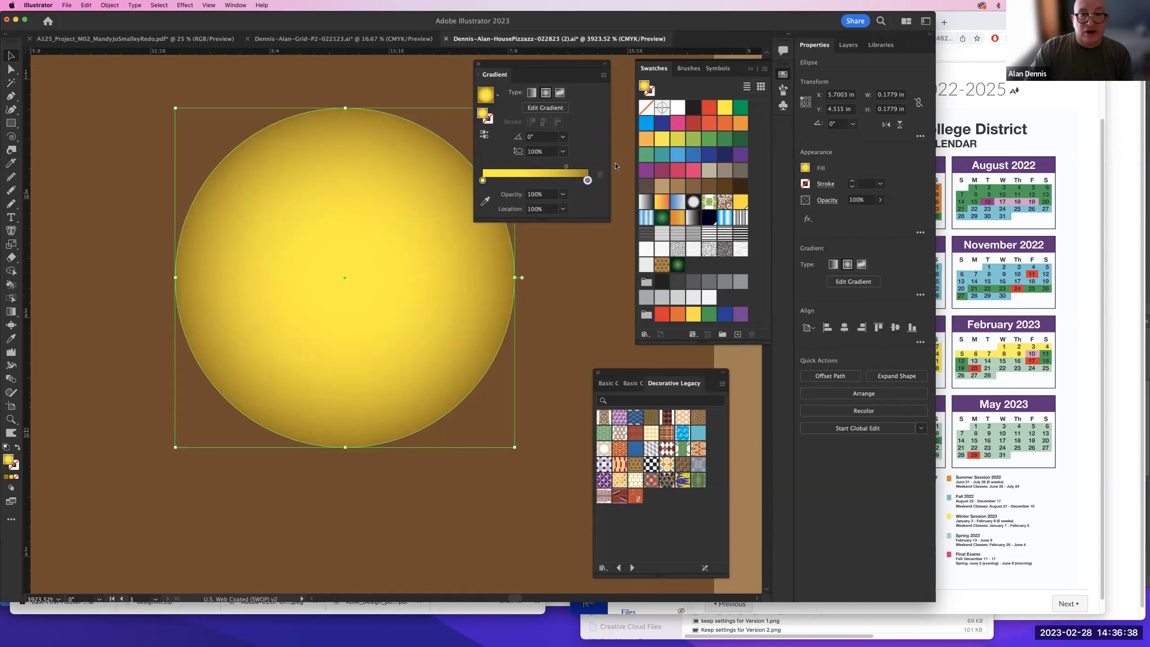
double_click(588, 181)
left_click_drag(524, 269, 555, 264)
key("Escape")
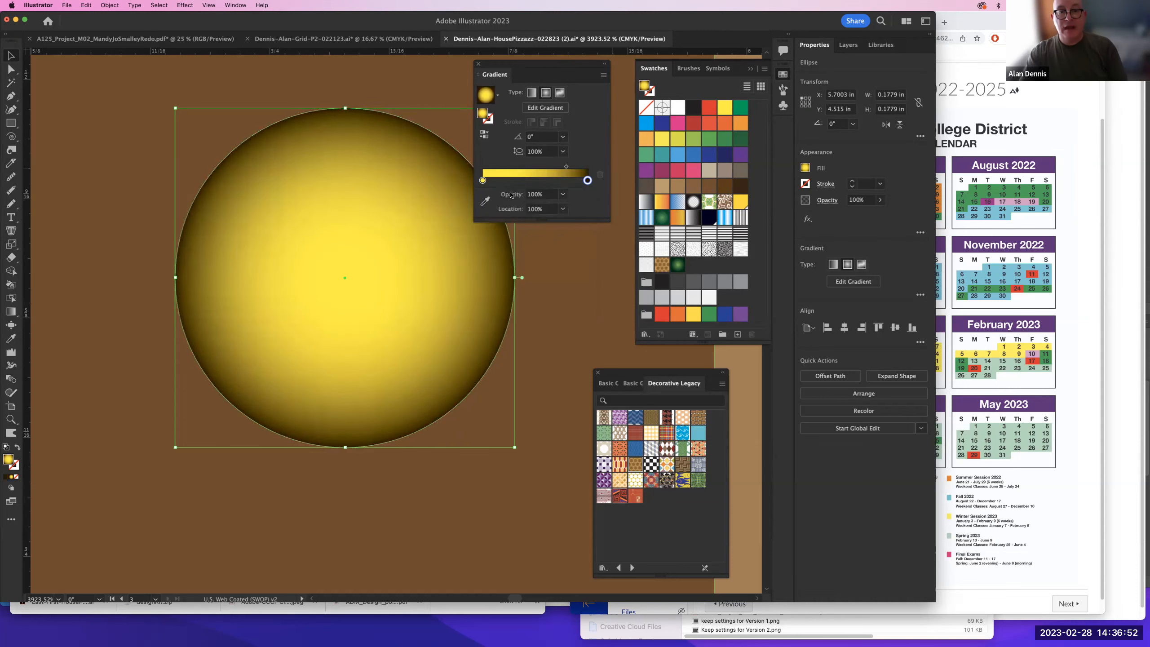
left_click(414, 236, "alt+super")
- Zoom out from the doorknob until the whole house and fence are visible
left_click(411, 255, "alt+super")
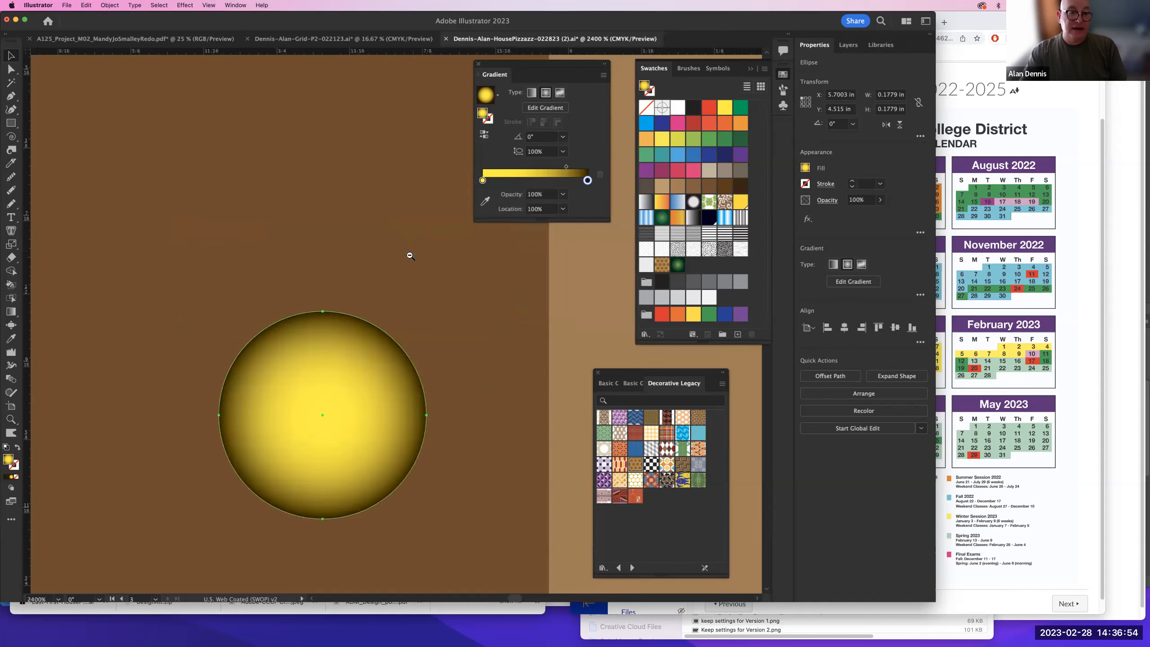
left_click(410, 256, "alt+super")
left_click(412, 295, "alt+super")
left_click(413, 296, "alt+super")
left_click(411, 291, "alt+super")
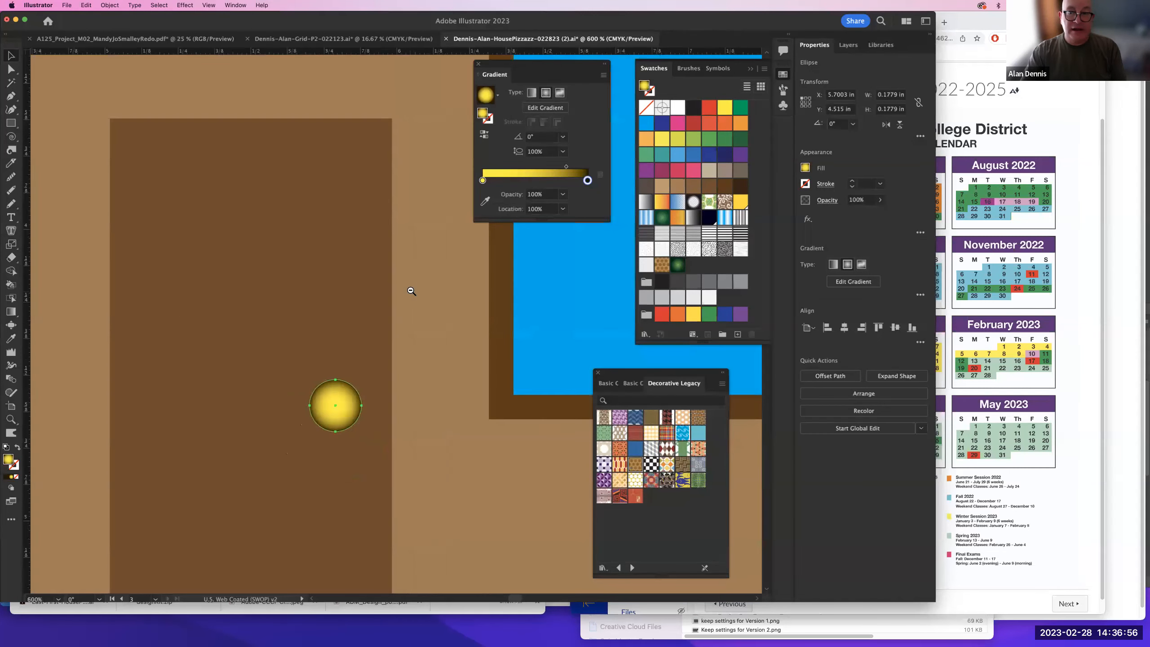
left_click(411, 291, "alt+super")
scroll(424, 277, "down", 5)
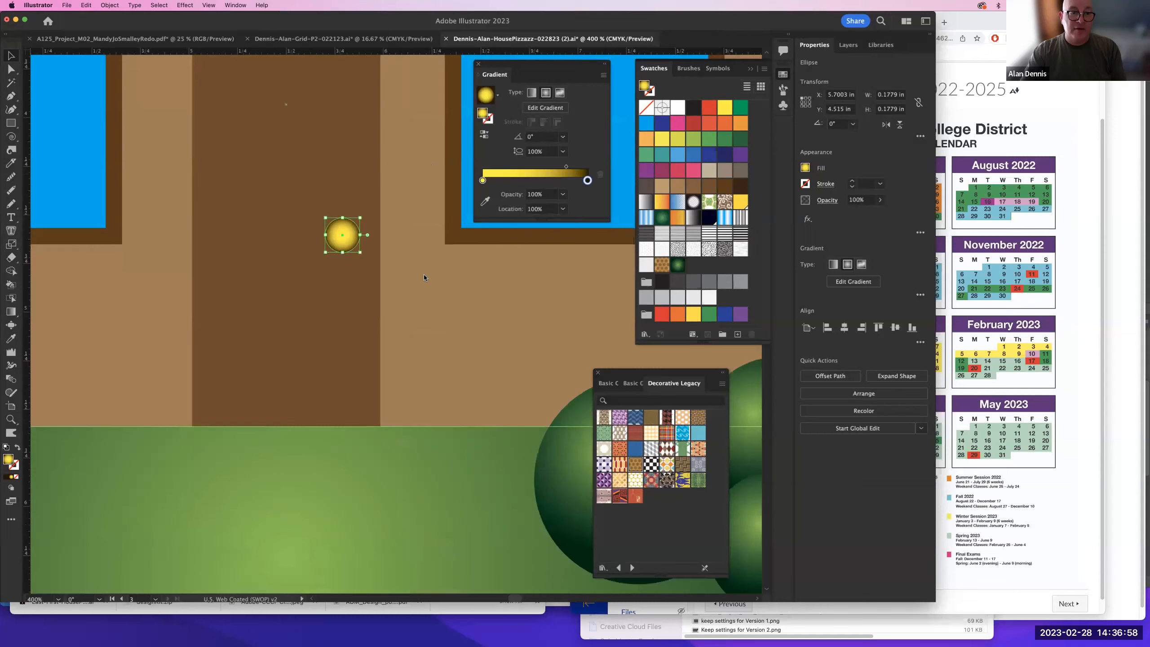
left_click(400, 288, "alt+super")
left_click(398, 288, "alt+super")
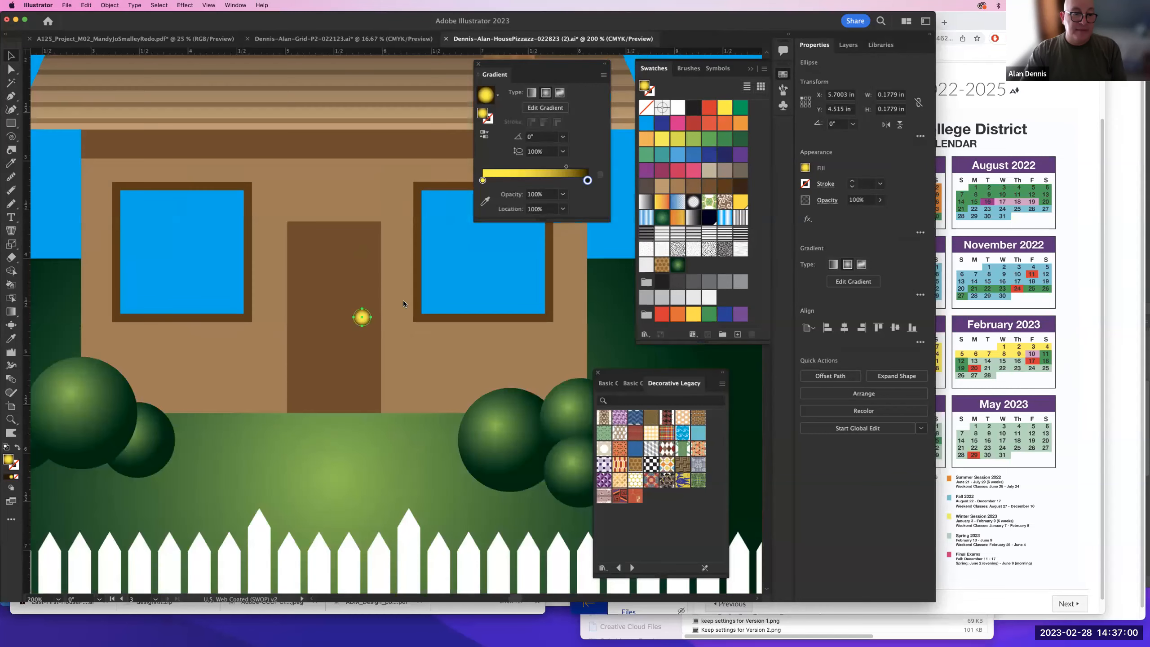
left_click(403, 300, "alt+super")
scroll(464, 254, "down", 5)
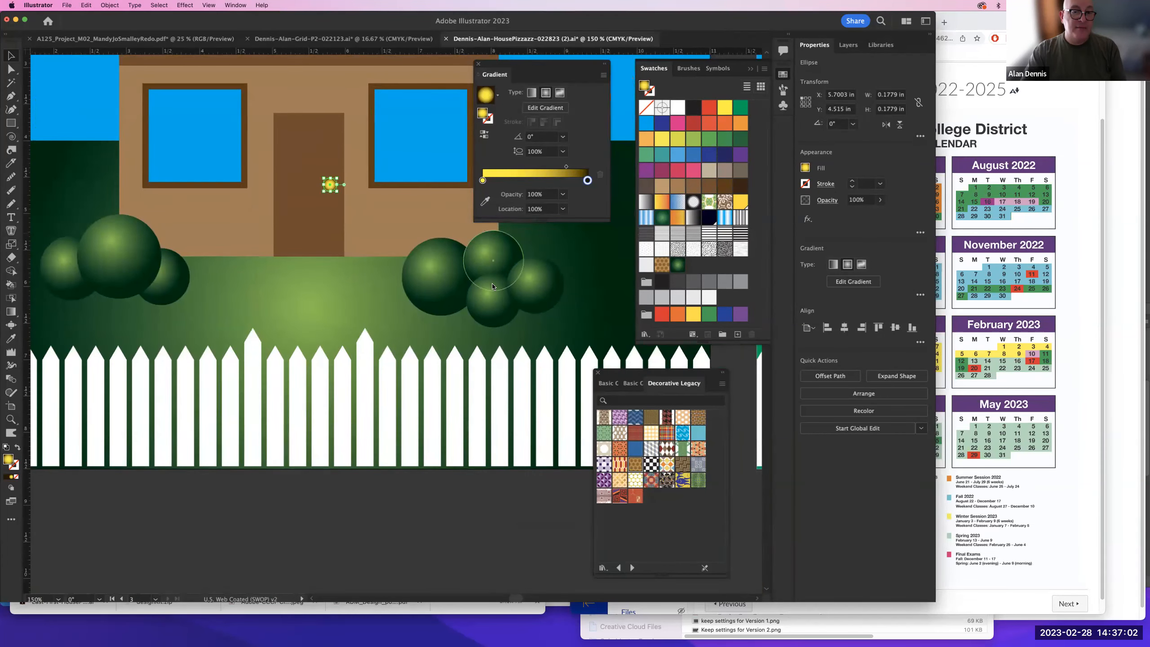
- Click through the bush circles on both sides, ending with the large left circle selected
left_click(64, 277)
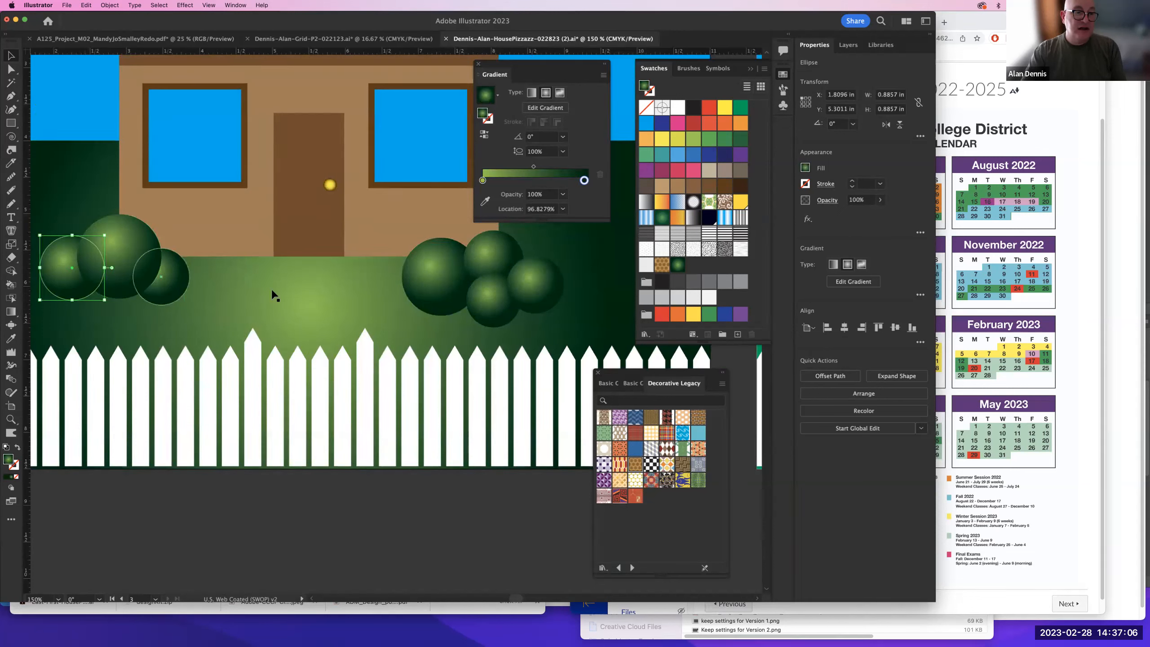
left_click(419, 281, "shift")
left_click(480, 252, "shift")
left_click(493, 313, "shift")
left_click(539, 289, "shift")
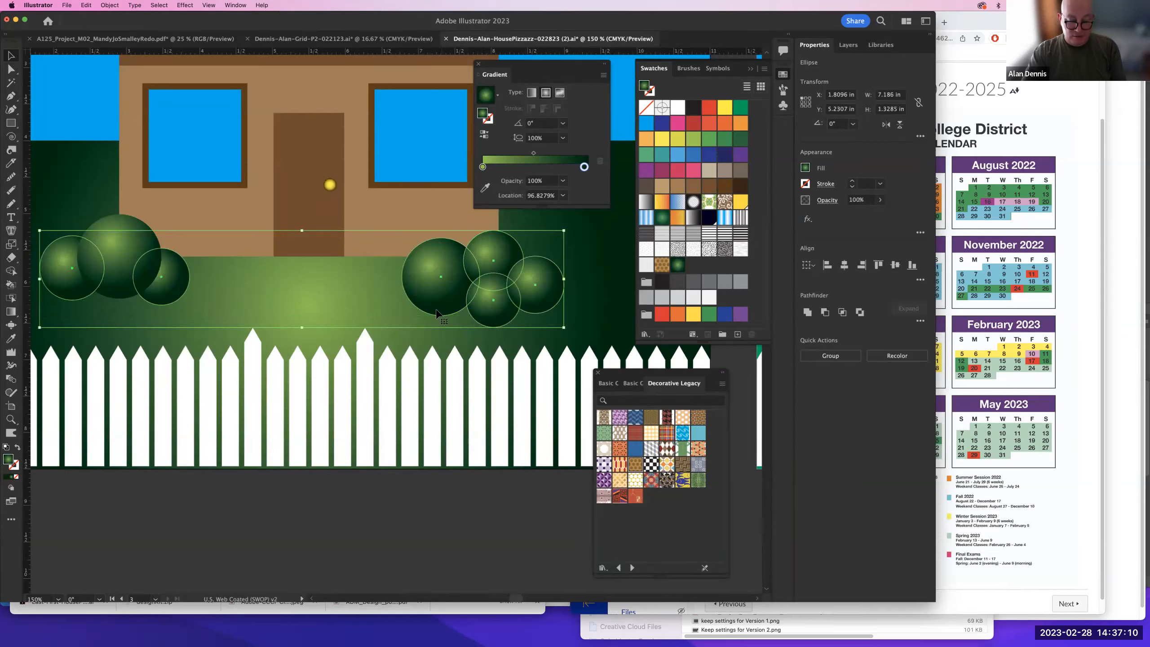
left_click(123, 256)
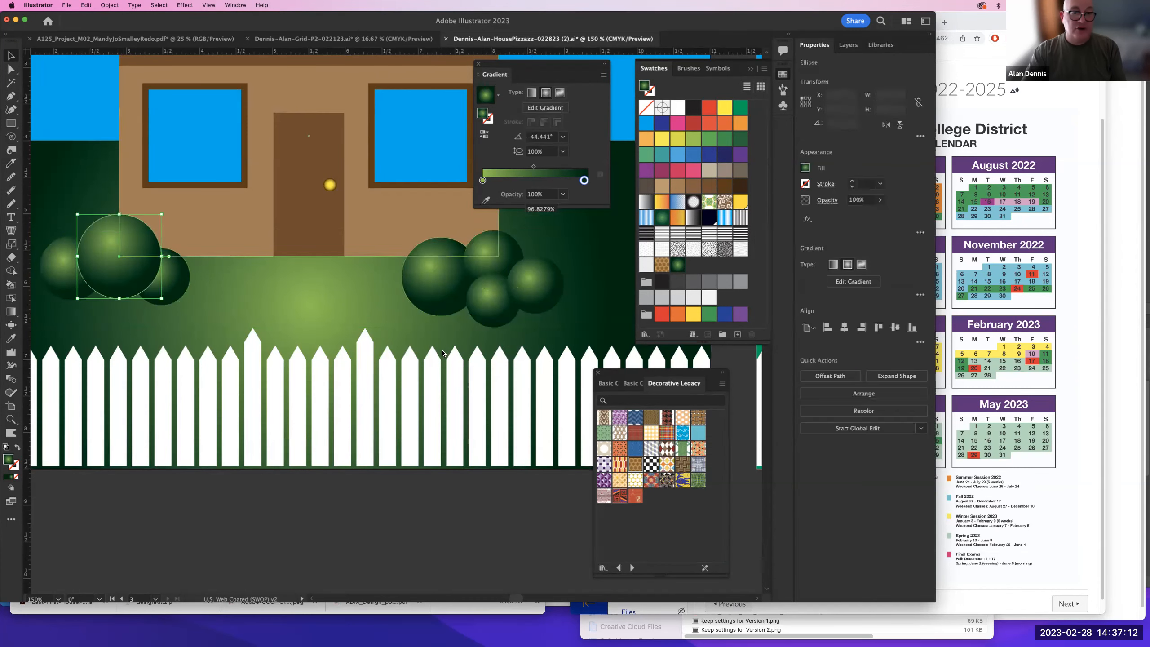
- Select all objects with the same fill colour via Select > Same, then deselect the grass
left_click(163, 5)
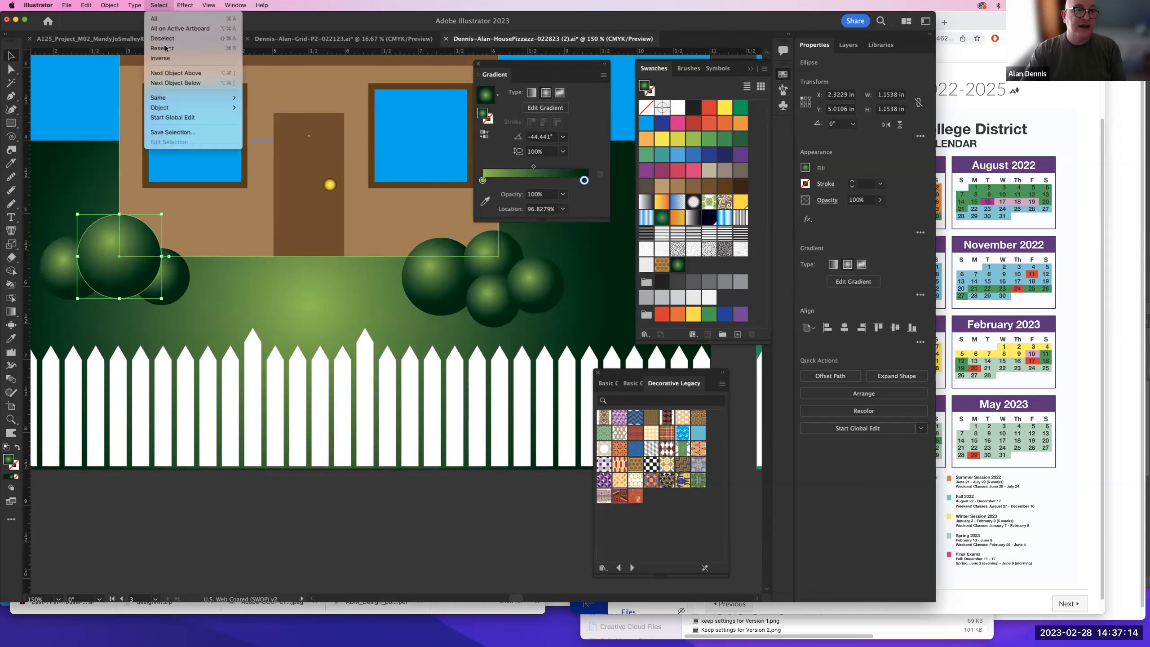
mouse_move(190, 98)
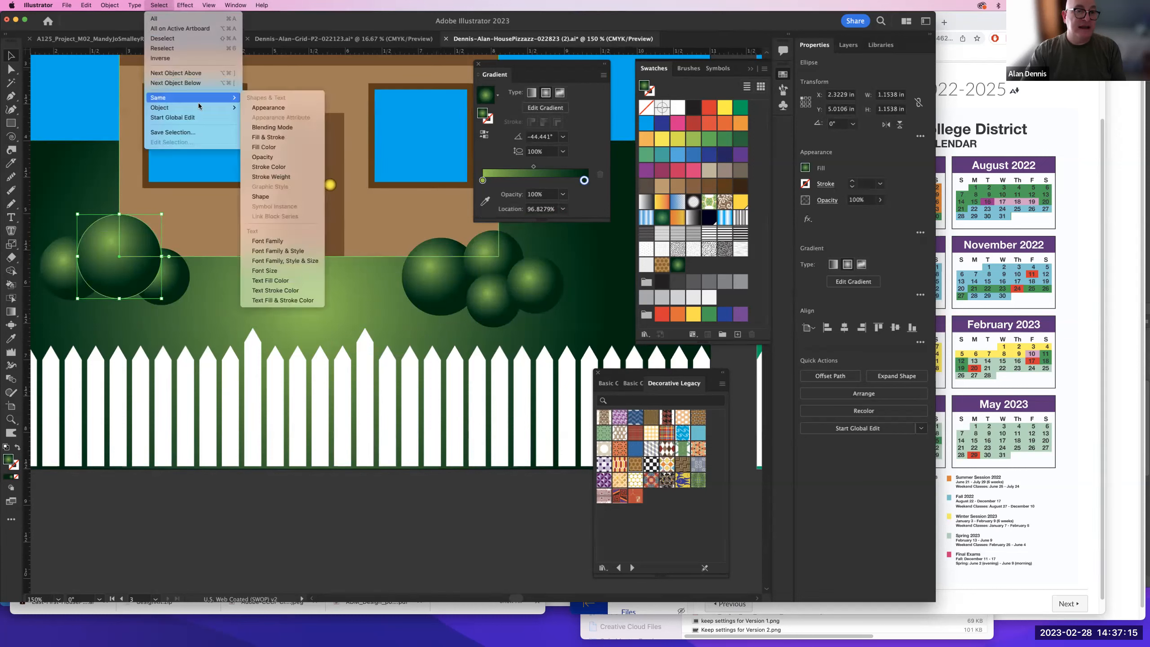
left_click(281, 148)
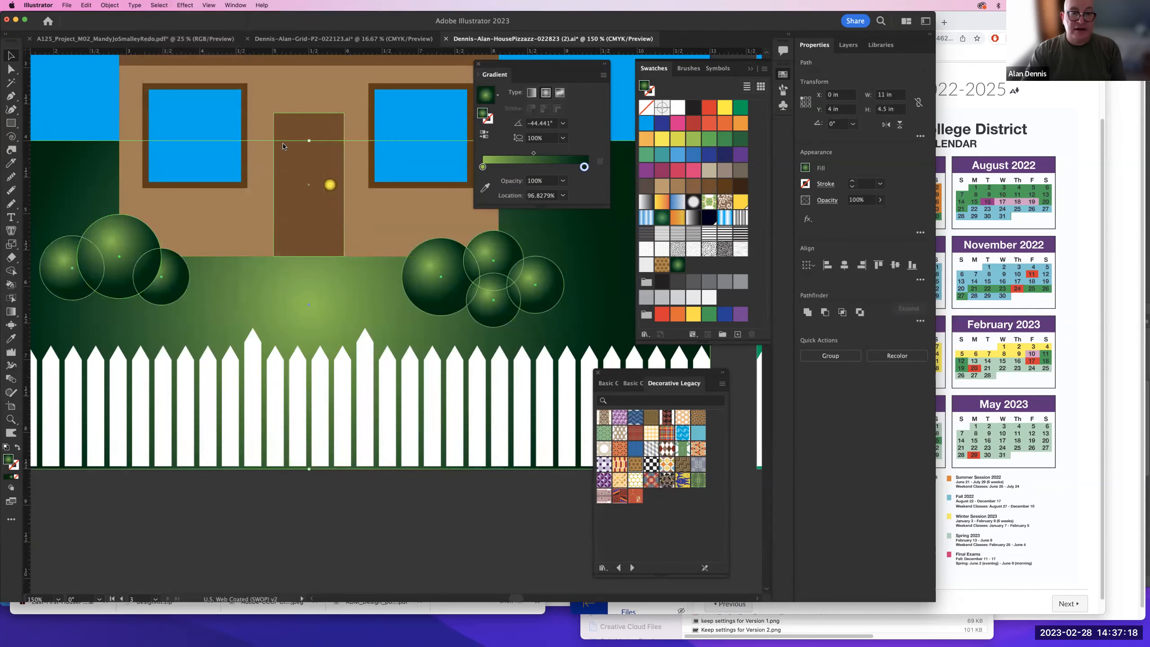
left_click(381, 270, "alt+super")
scroll(413, 257, "down", 3)
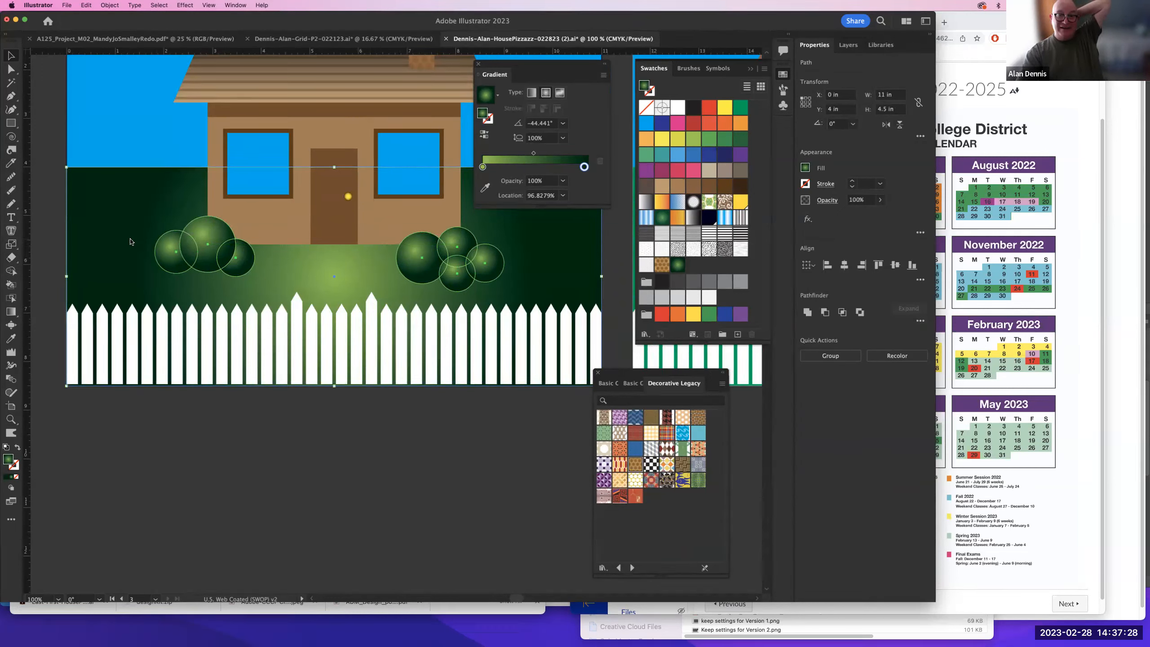
left_click(113, 198, "shift")
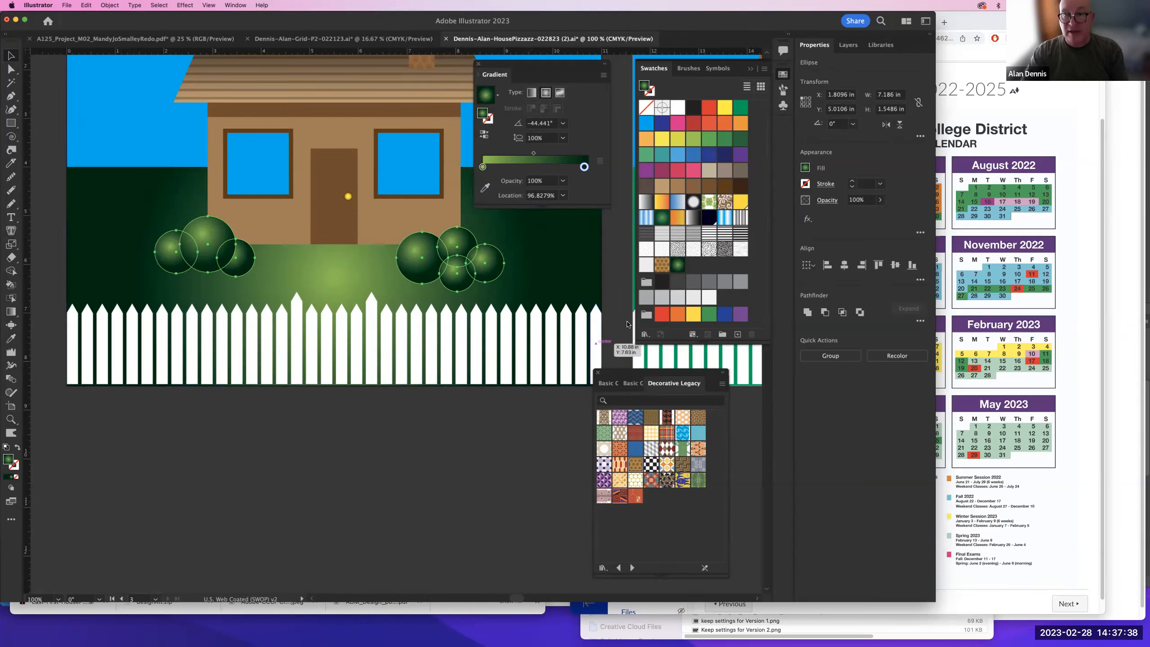
- Check the Patterns and House layers, undo an accidental moved copy, and open Basic Graphics_Lines
left_click(848, 45)
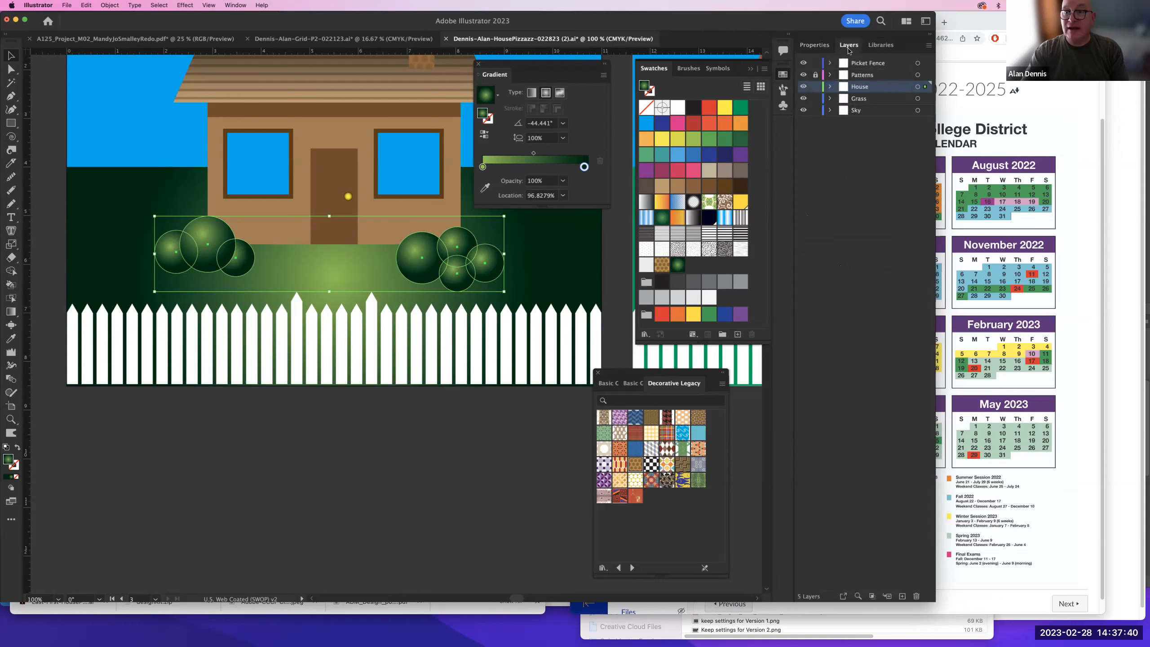
left_click(864, 77)
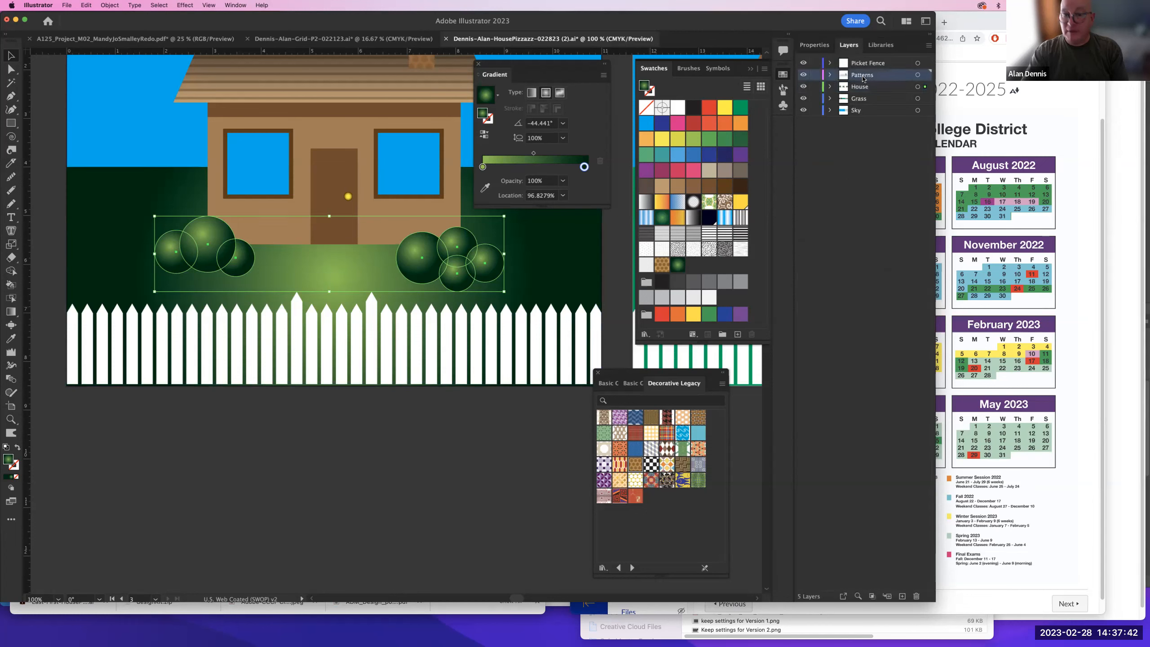
left_click(861, 87)
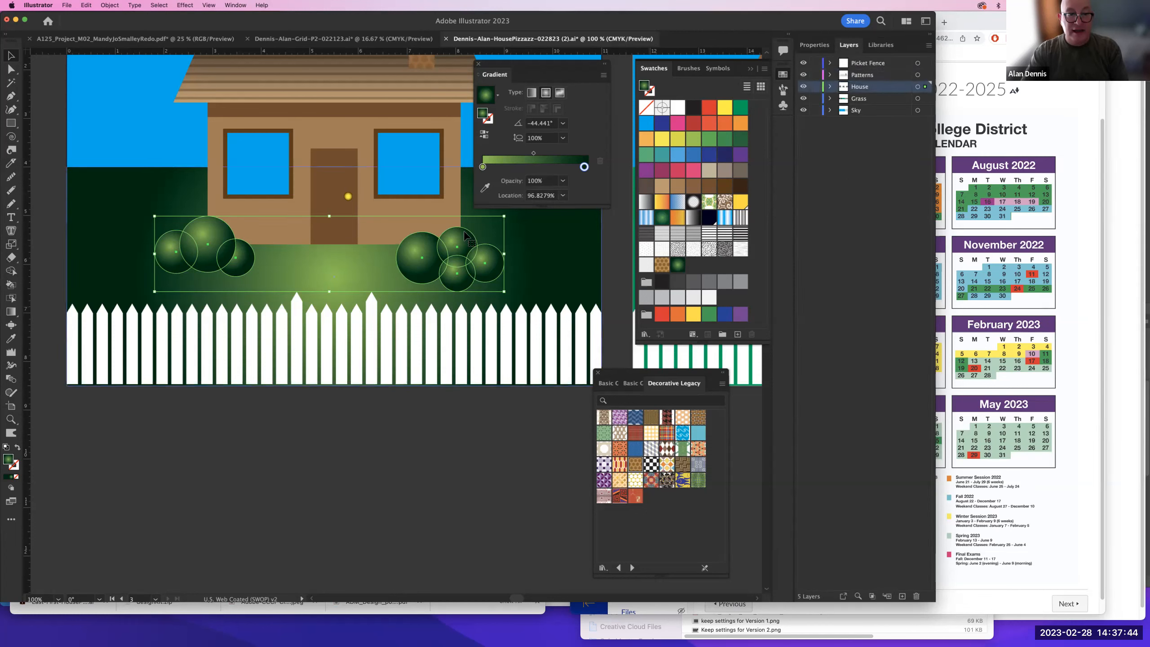
left_click_drag(440, 241, 487, 252)
key("super+z")
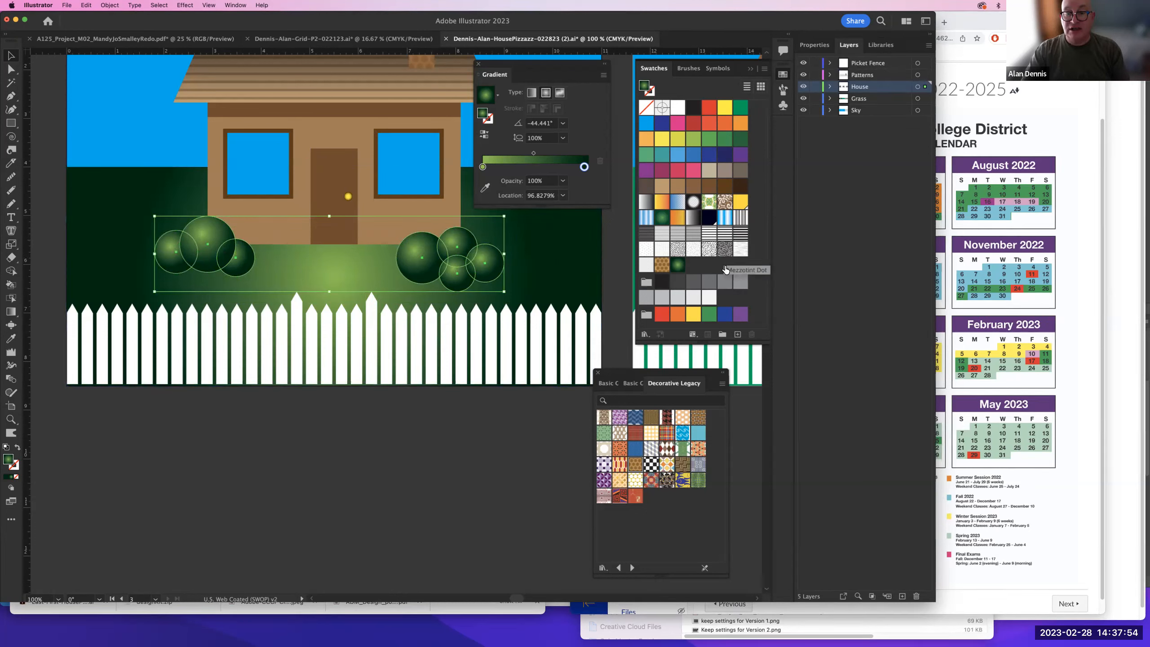
left_click(613, 384)
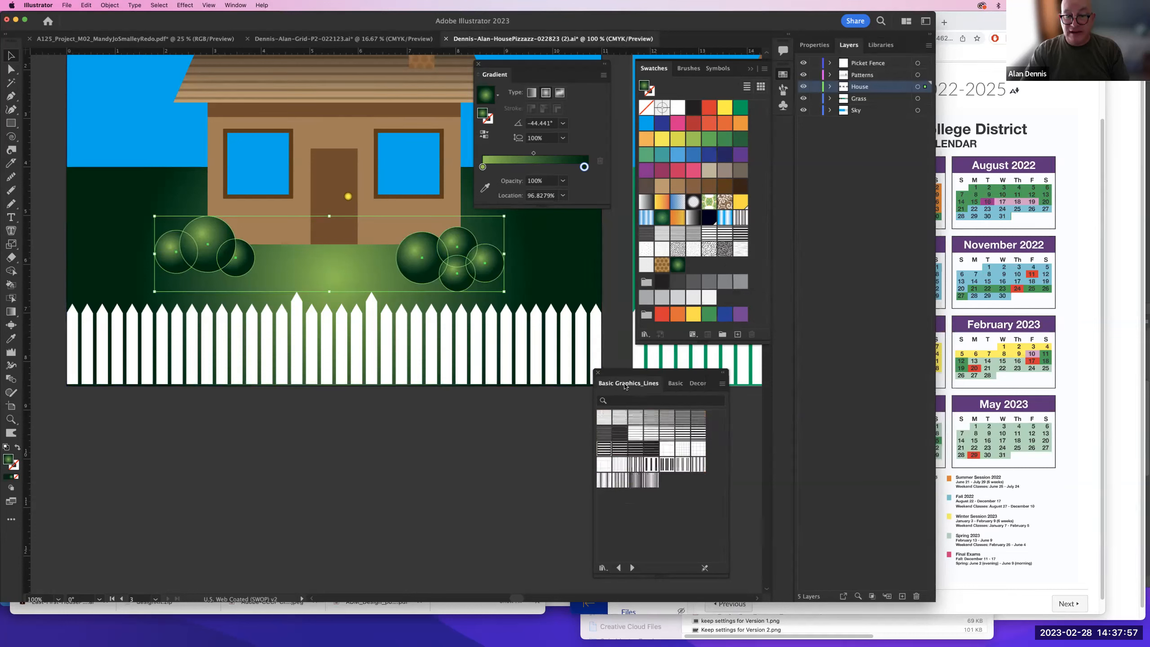
- Try Burlap, Capsules, Mezzotint Dot, Mezzotint and Sticks textures on the bushes, settling on Ripple
left_click(669, 384)
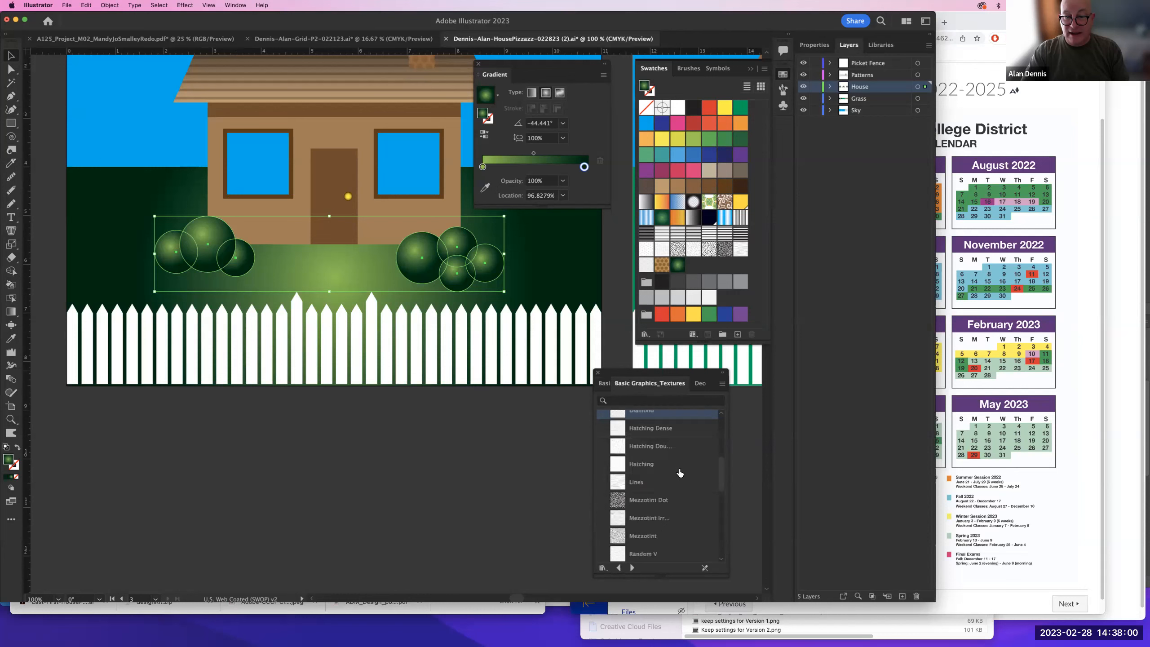
scroll(680, 473, "up", 5)
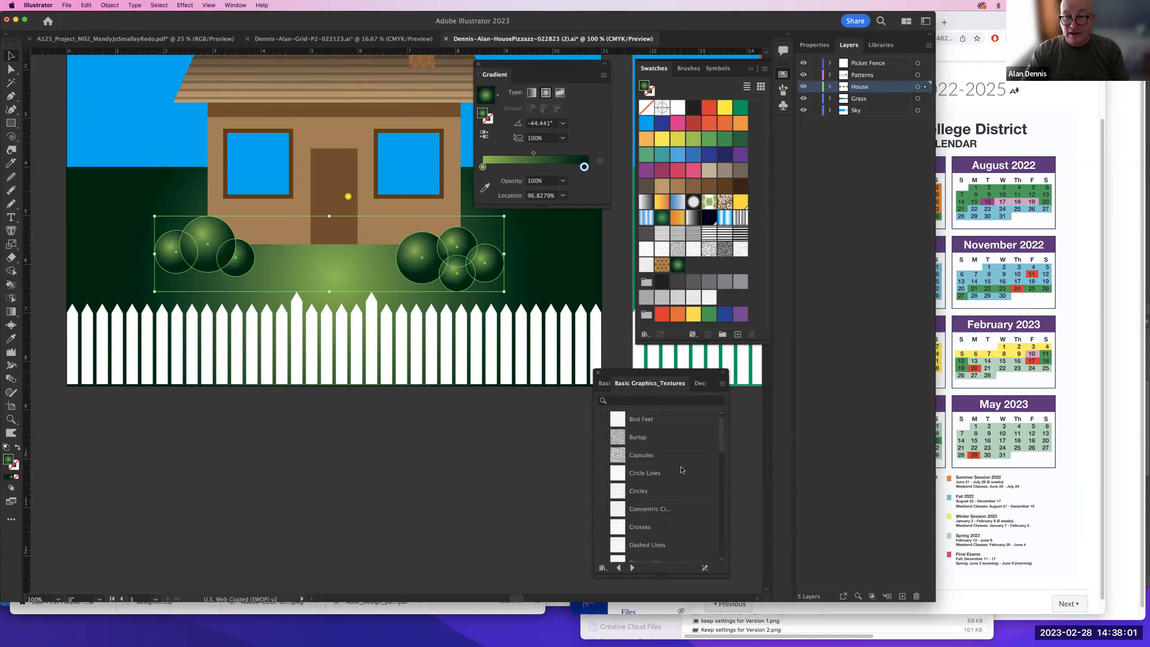
left_click(621, 439)
left_click(619, 455)
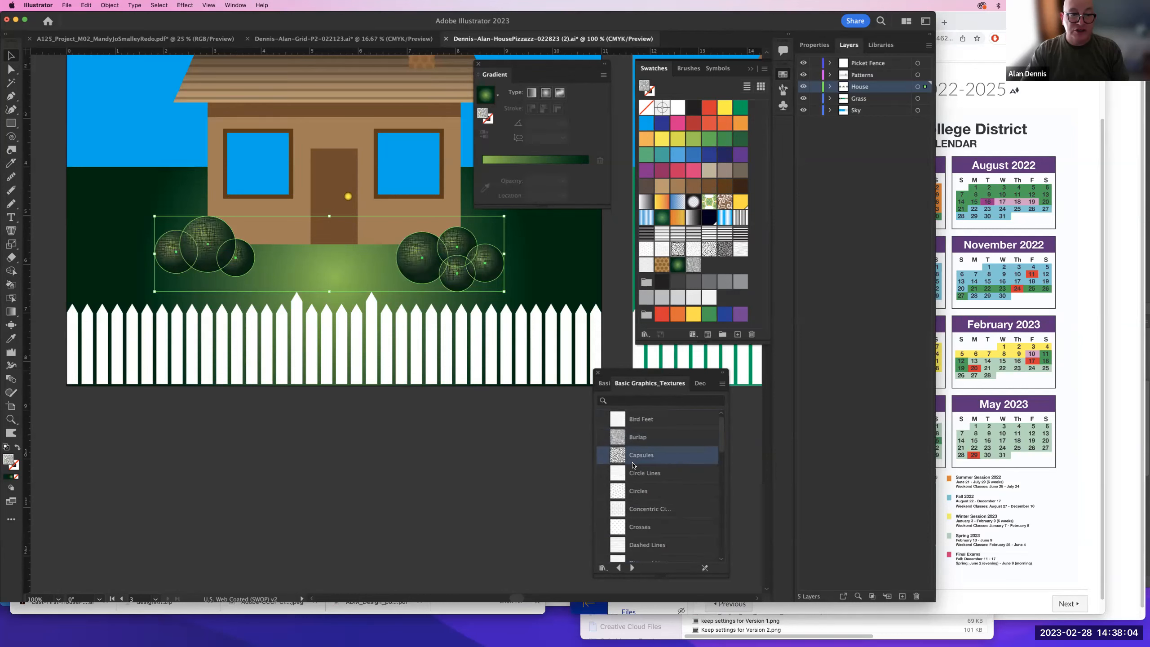
scroll(637, 468, "down", 3)
scroll(638, 468, "down", 5)
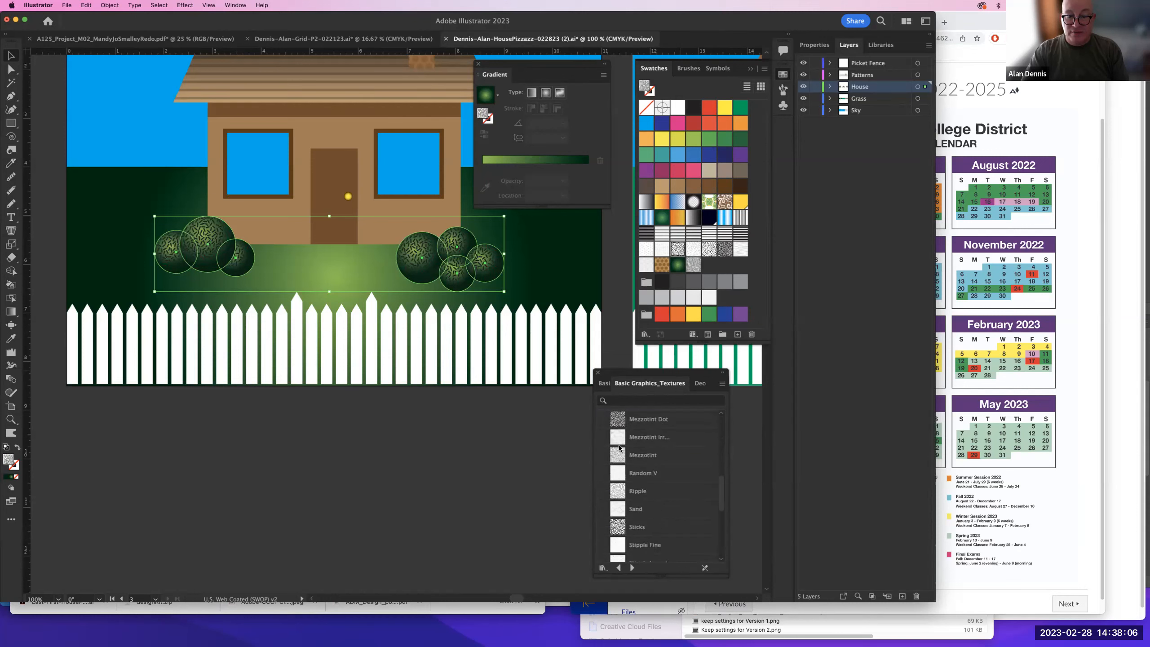
left_click(619, 421)
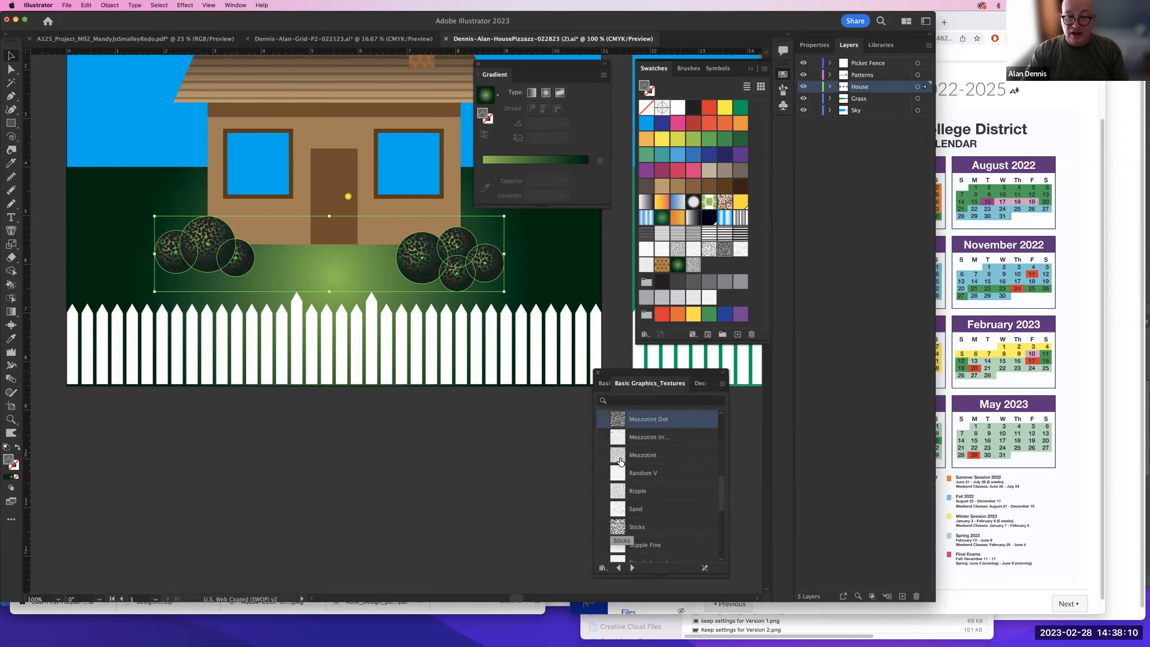
left_click(617, 457)
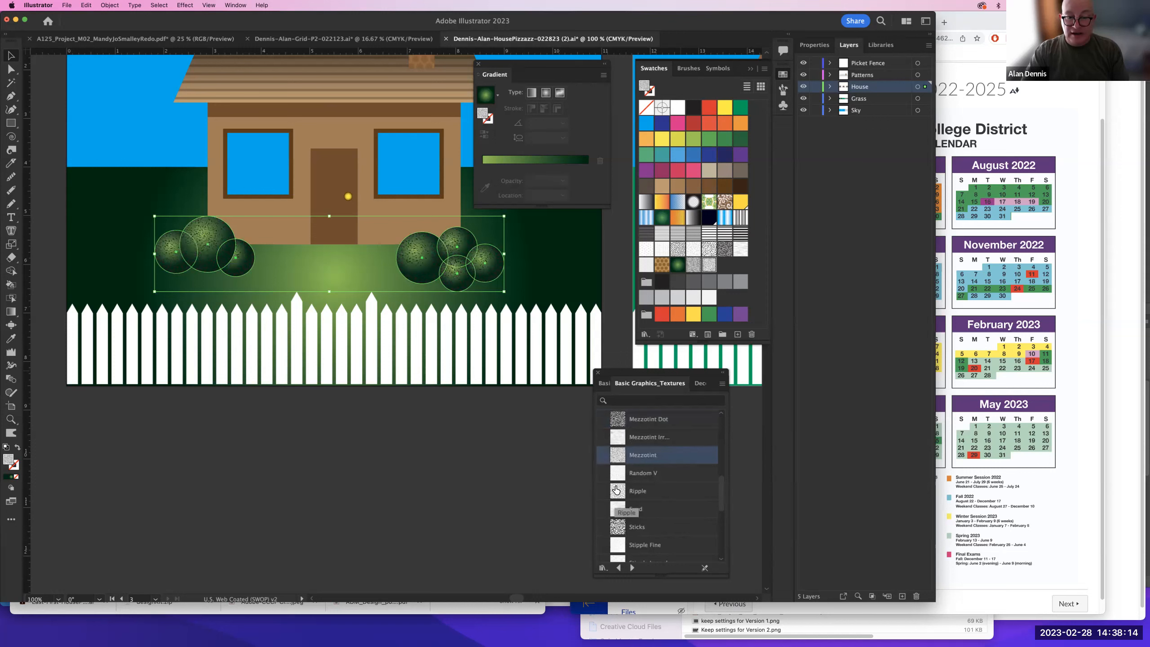
left_click(616, 492)
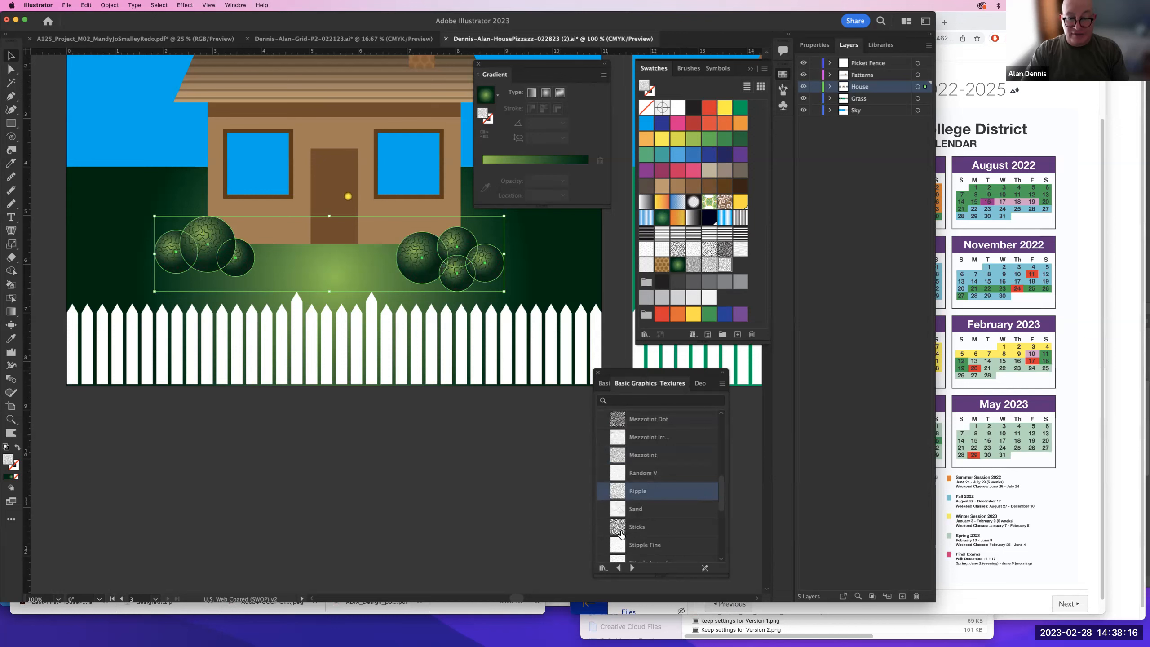
left_click(618, 527)
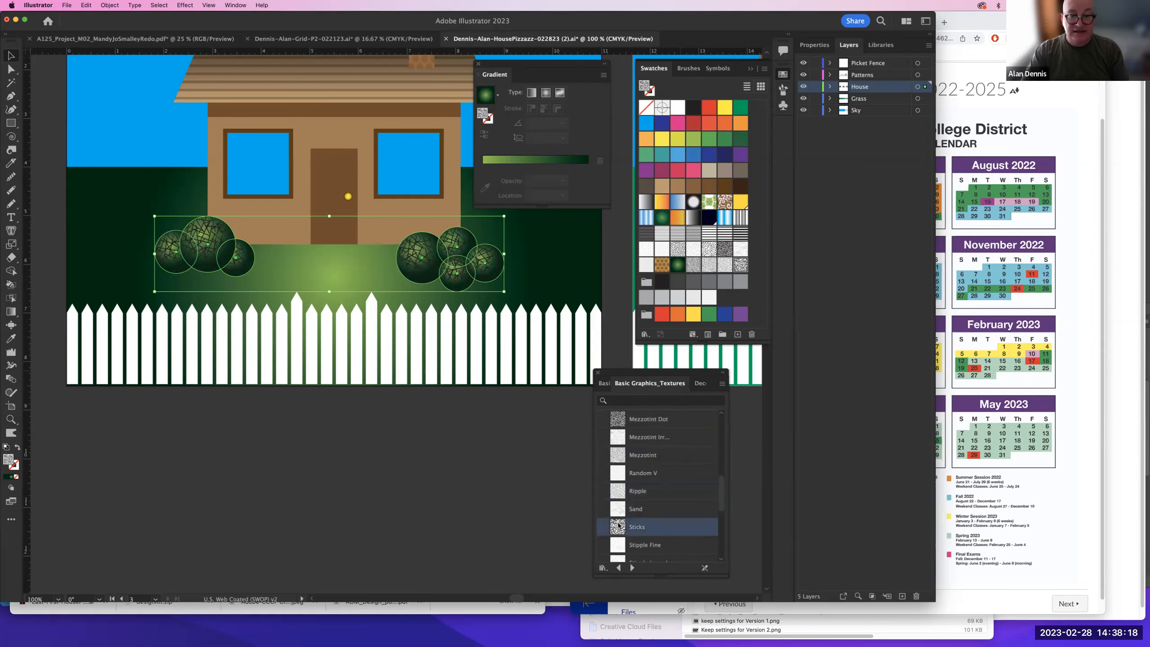
left_click(621, 492)
scroll(622, 494, "up", 2)
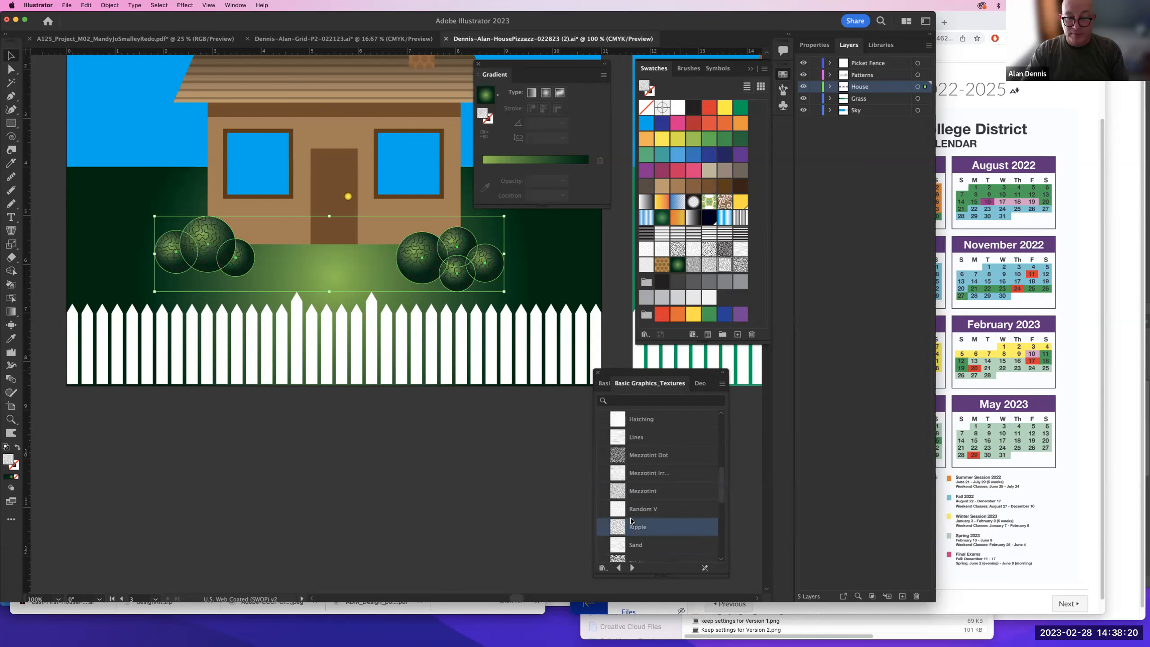
scroll(631, 523, "up", 2)
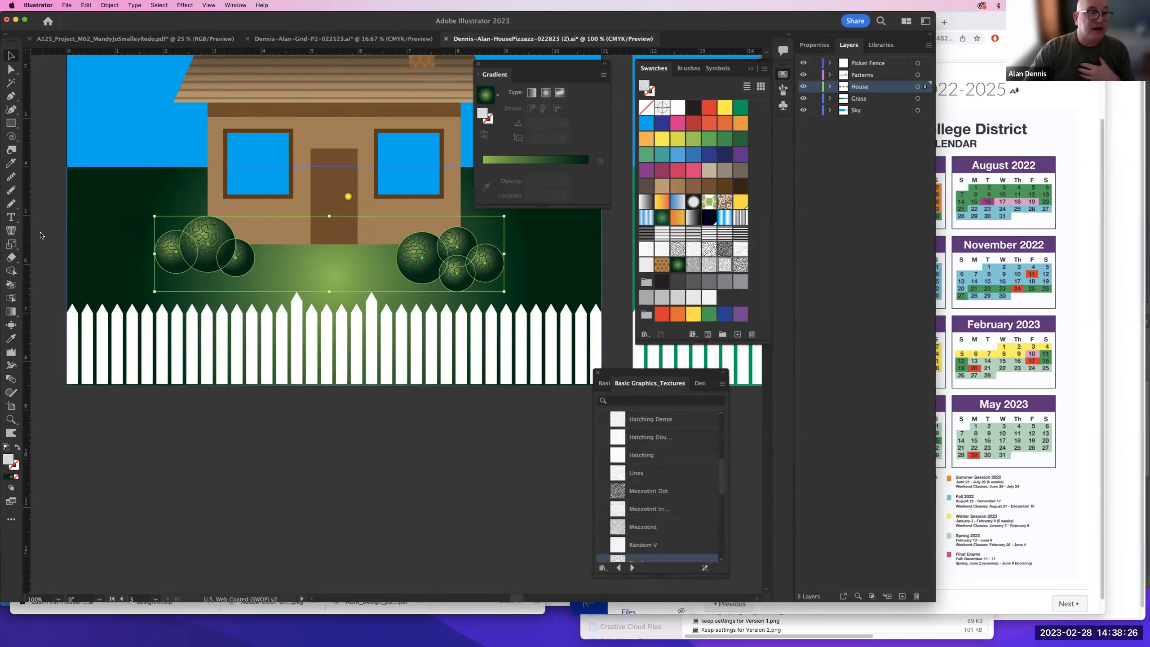
- Scale the bushes uniformly 50% with Transform Objects off so only the Ripple pattern shrinks
double_click(12, 245)
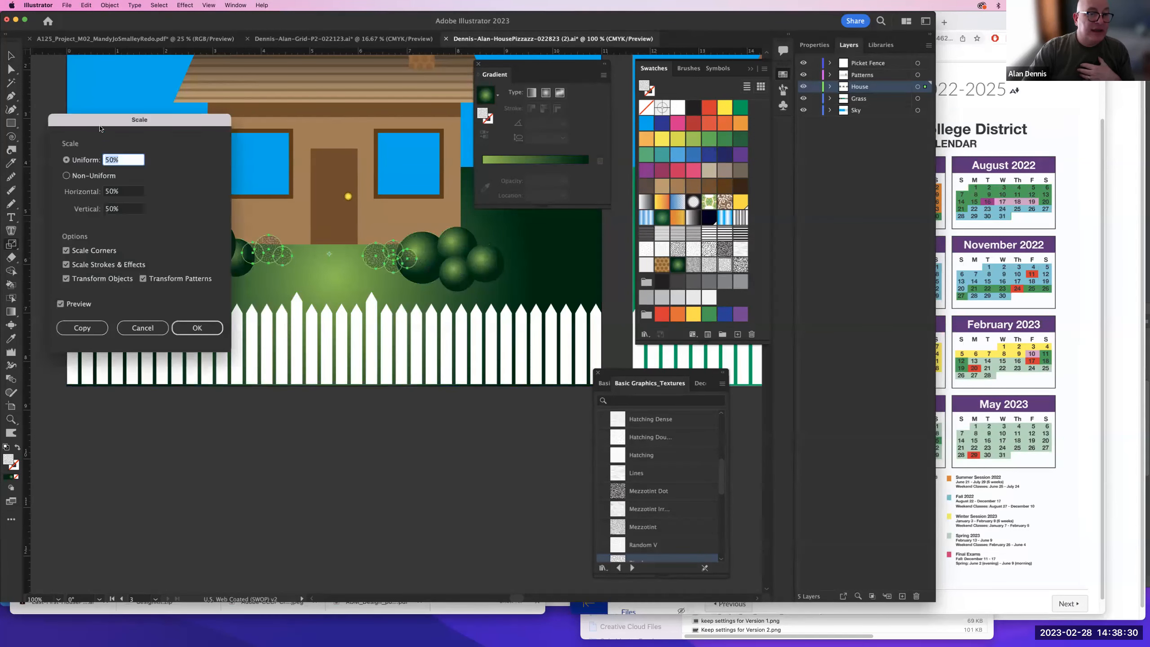
left_click_drag(139, 120, 391, 332)
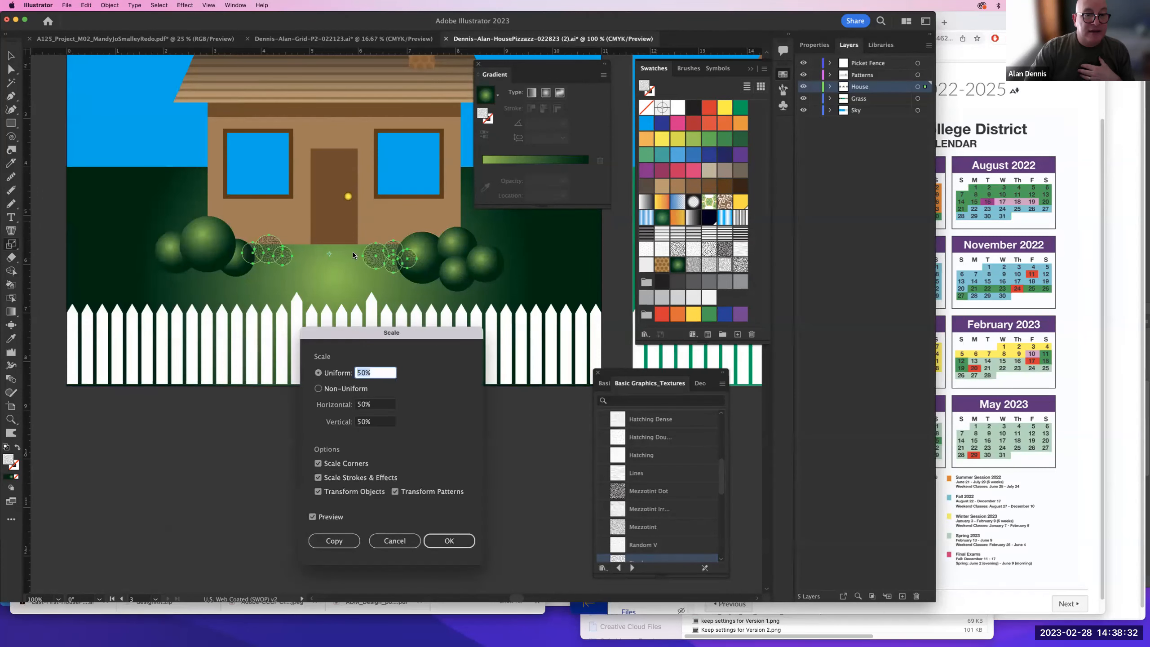
left_click(319, 492)
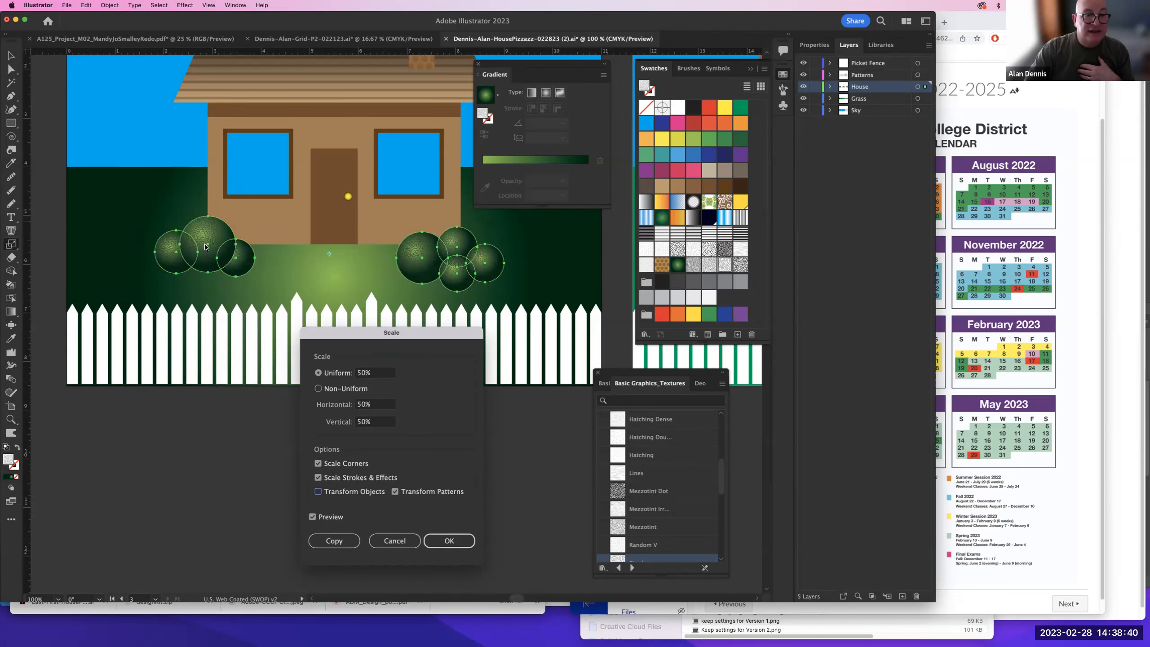
left_click(459, 542)
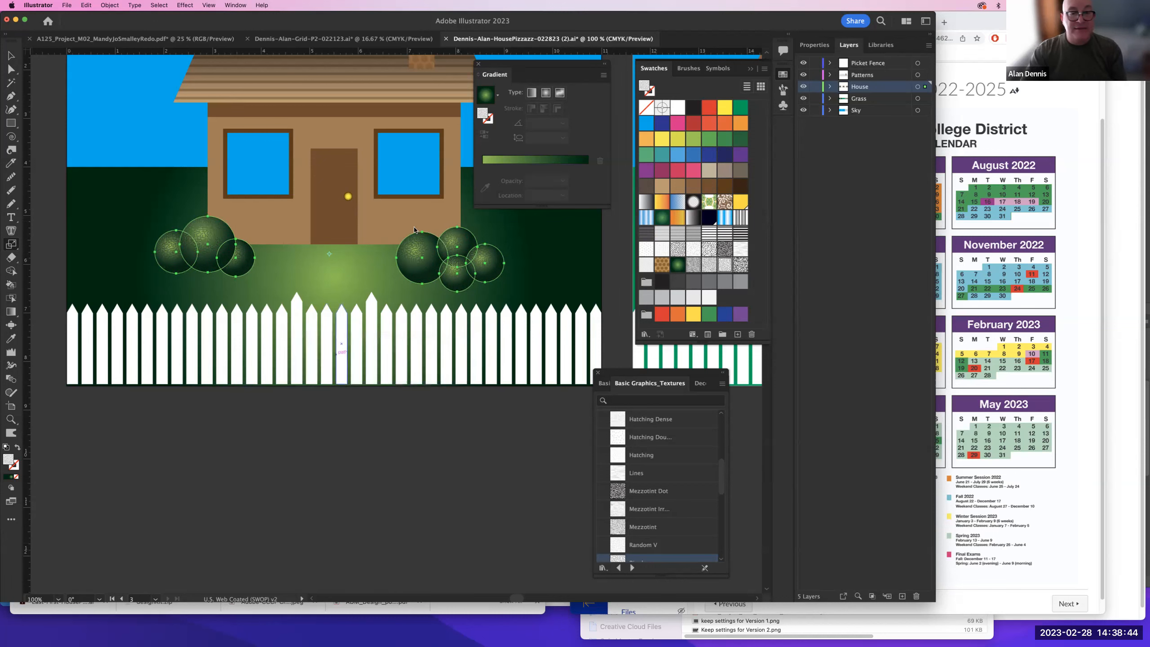
- Try blending the bush texture overlay in Screen mode at low opacity
scroll(472, 308, "up", 5)
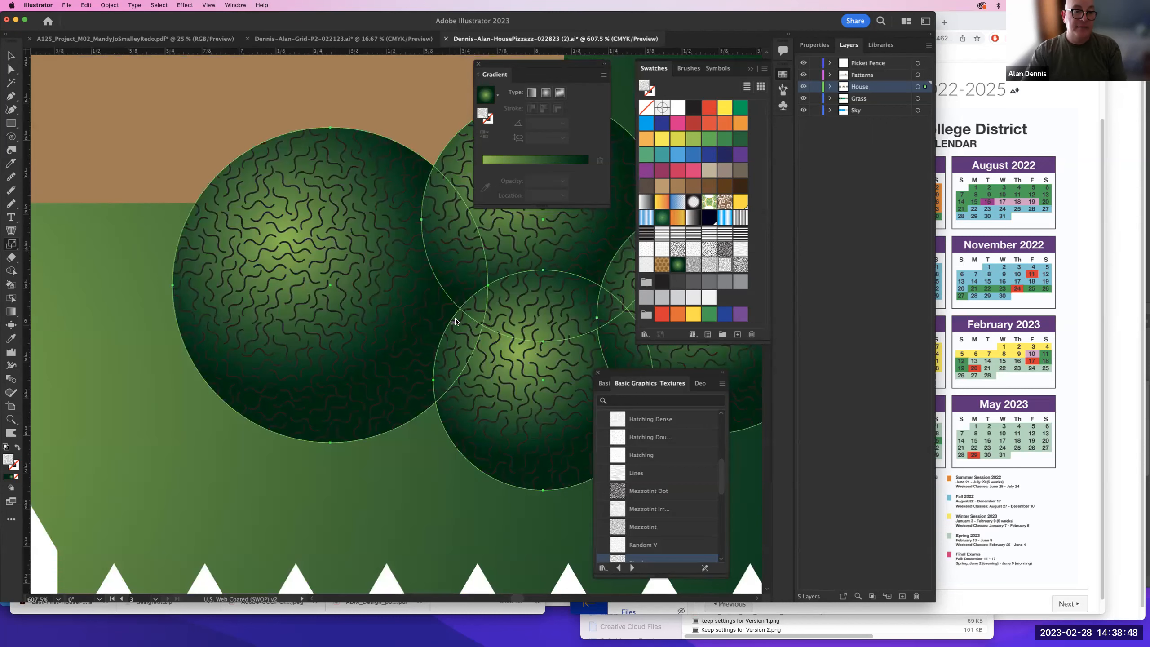
left_click(814, 45)
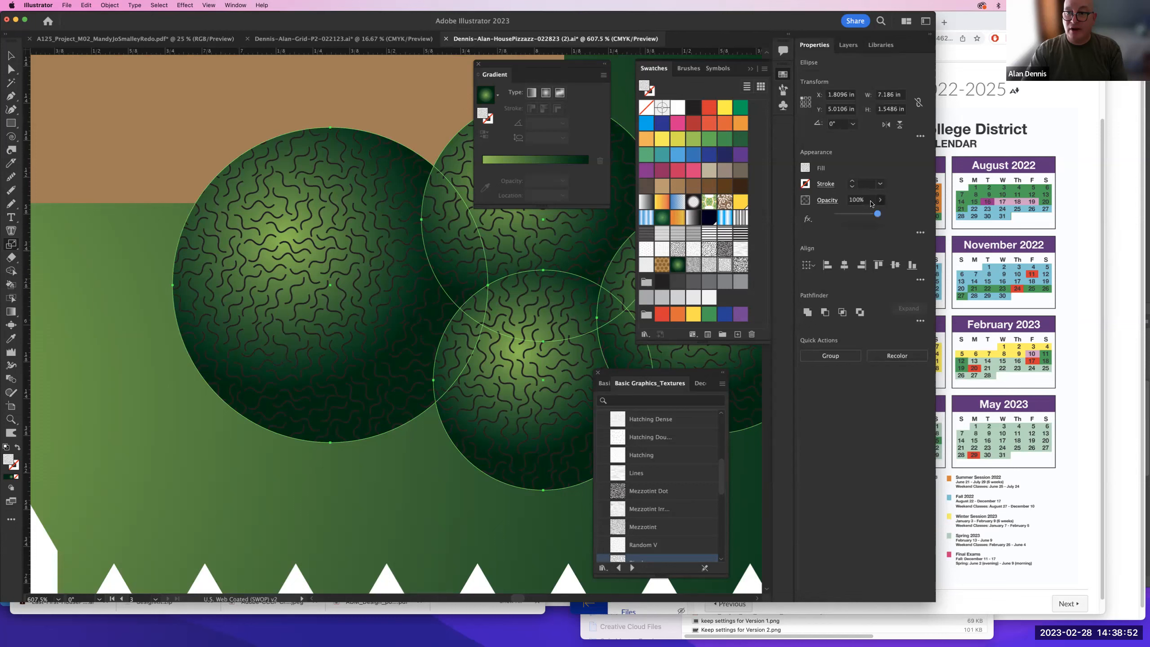
left_click(825, 200)
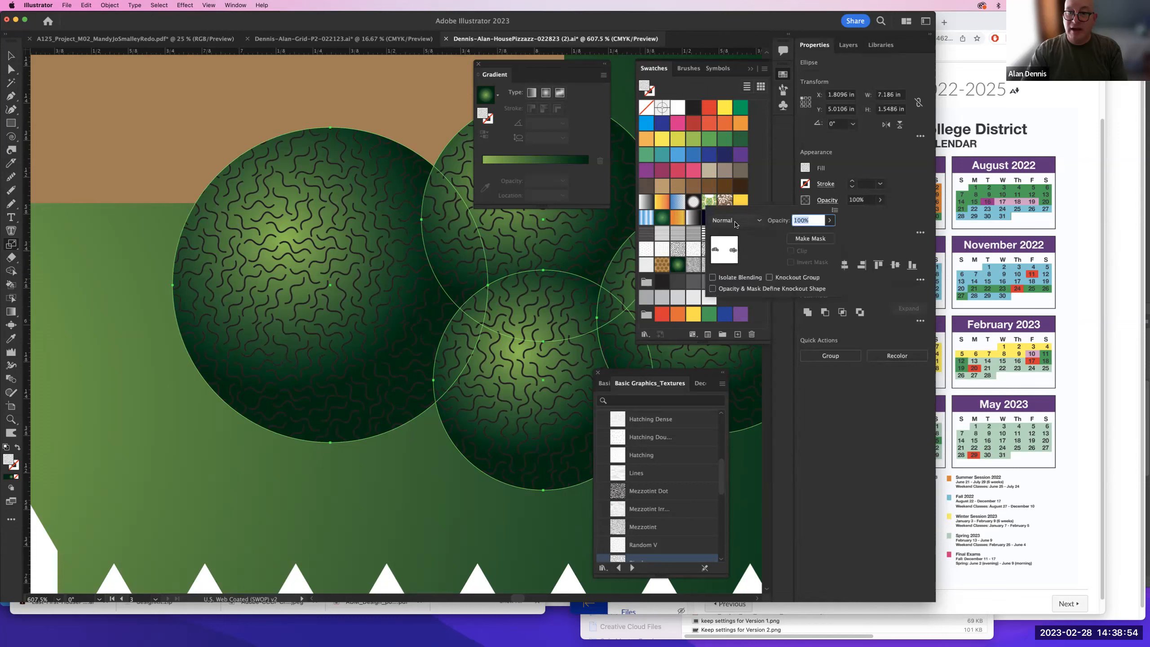
left_click(738, 220)
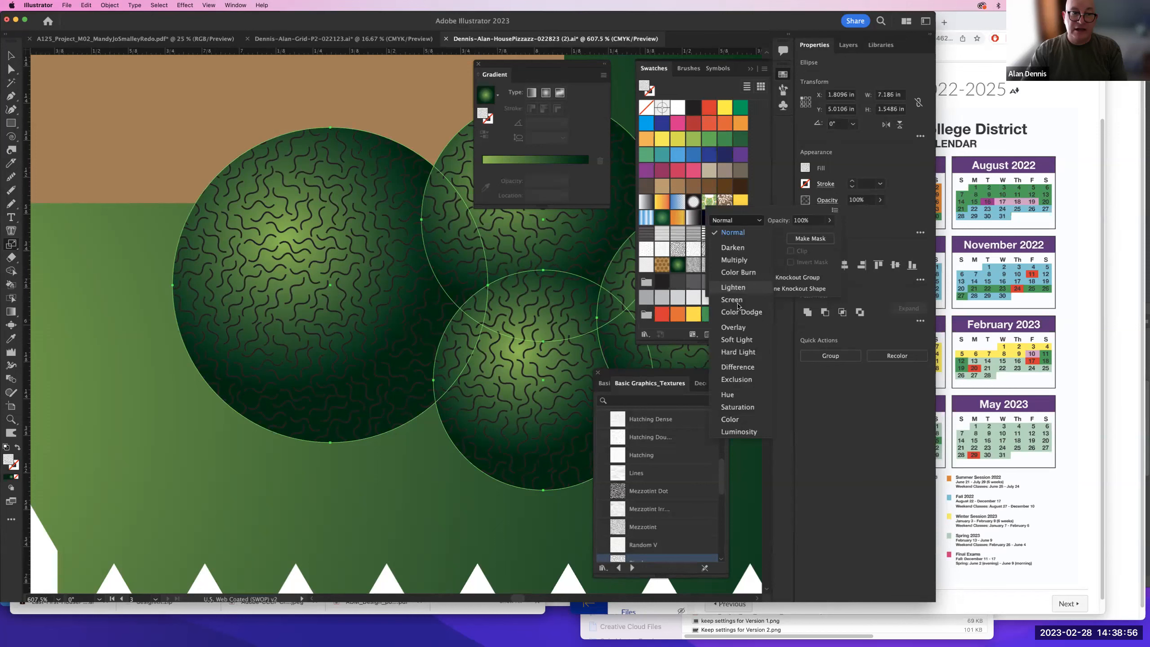
left_click(732, 299)
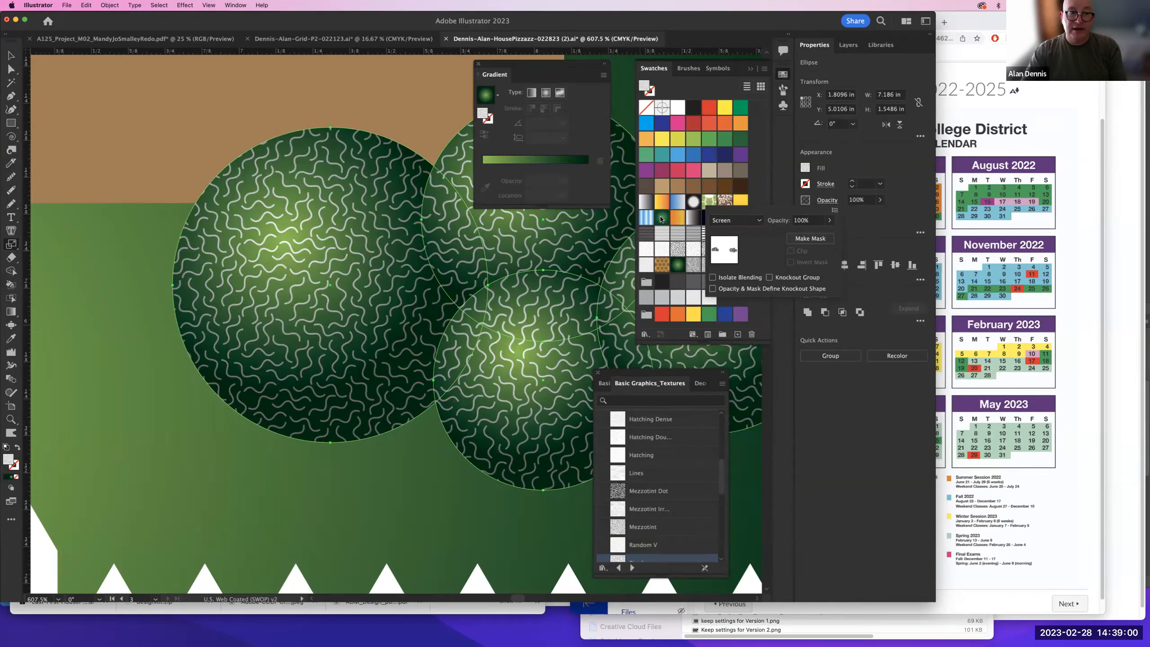
left_click(879, 202)
left_click_drag(878, 214, 845, 218)
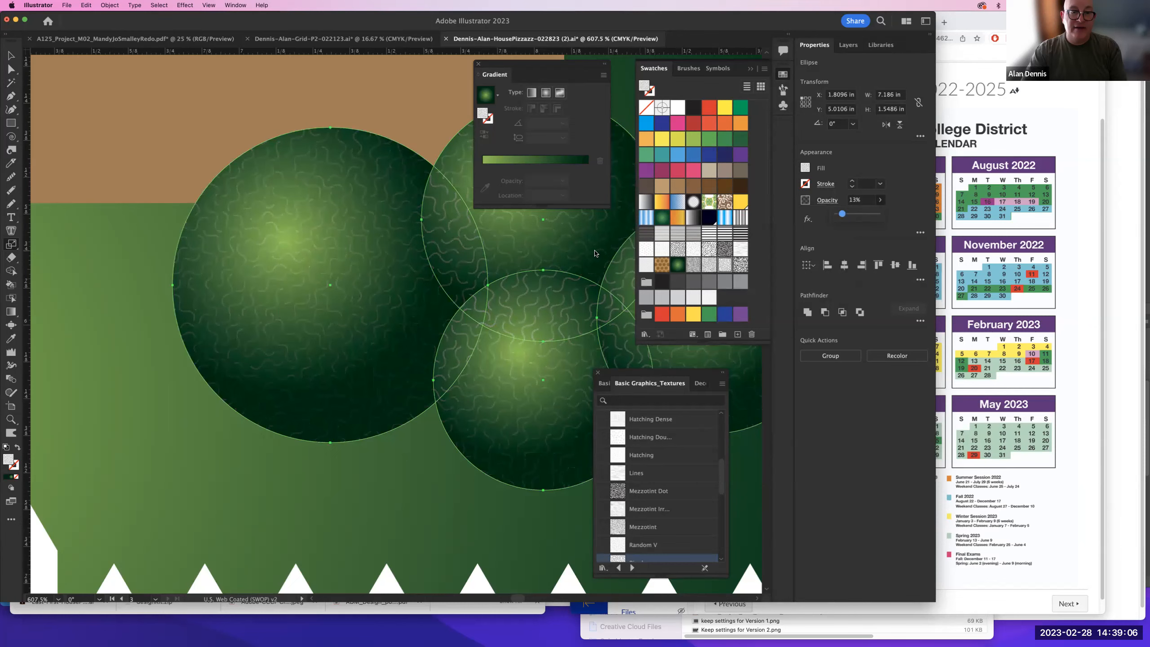
- Zoom in on the left bush circles and give their overlay a blotchy texture fill
left_click(391, 265)
left_click(361, 265)
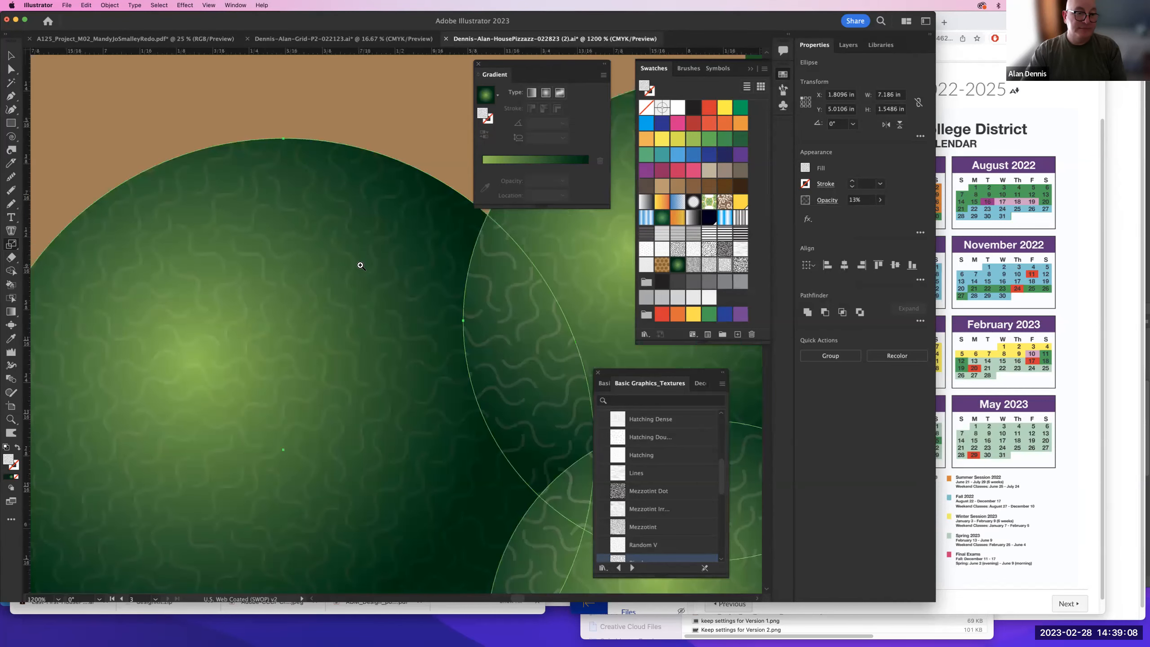
key("super+0")
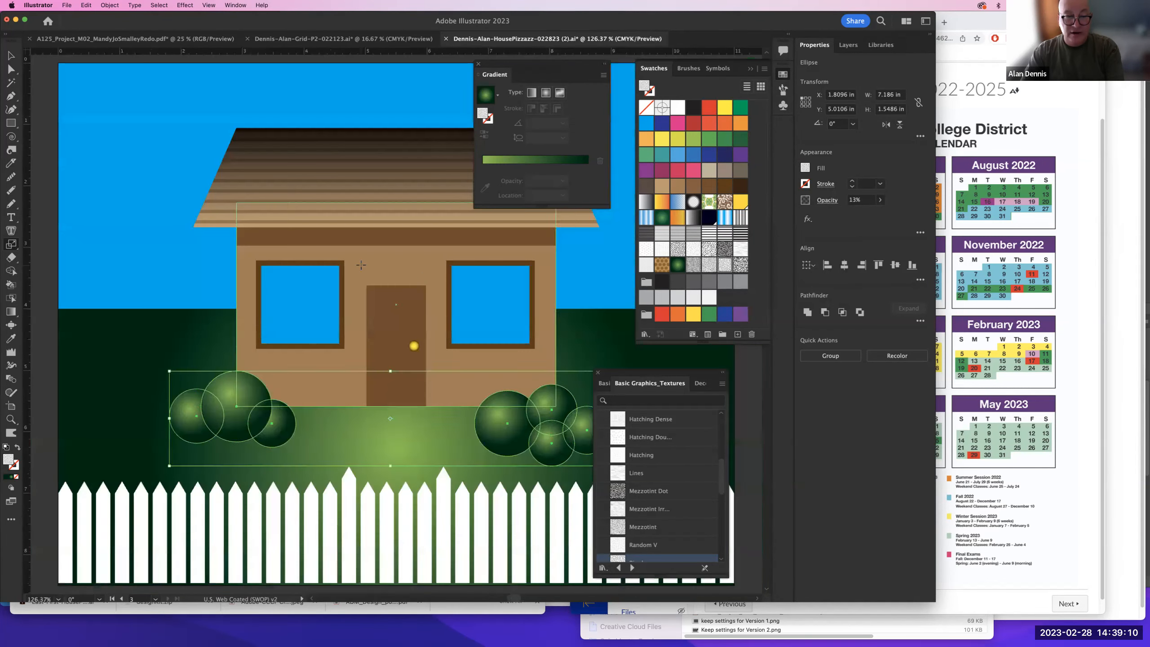
left_click_drag(173, 380, 301, 449)
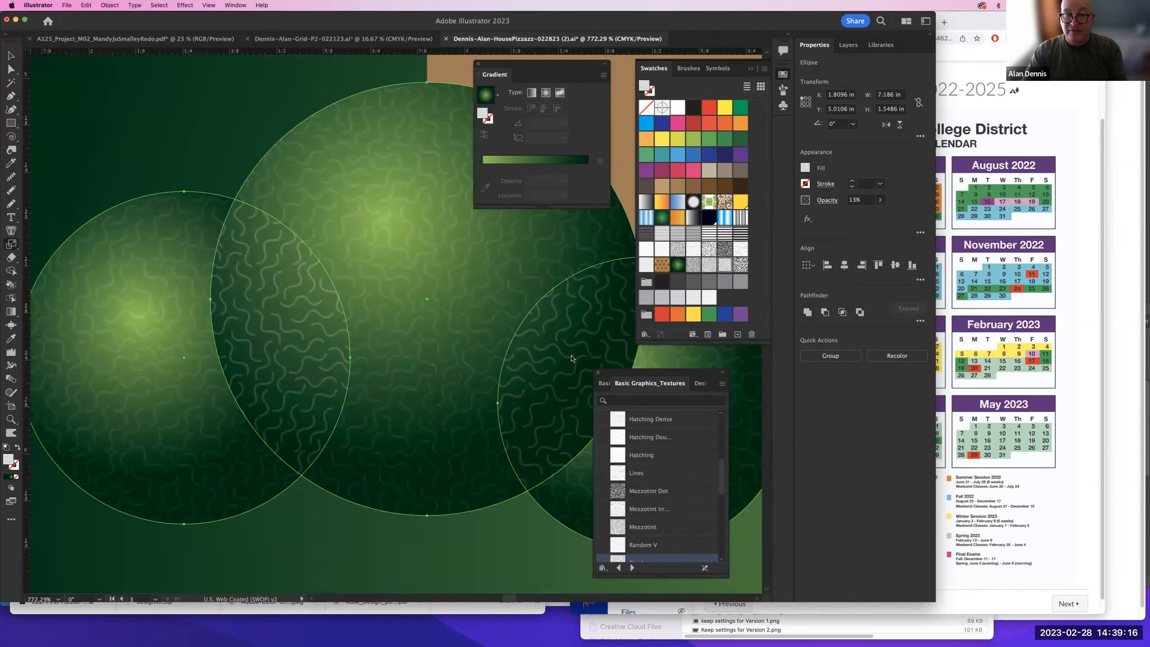
left_click(724, 249)
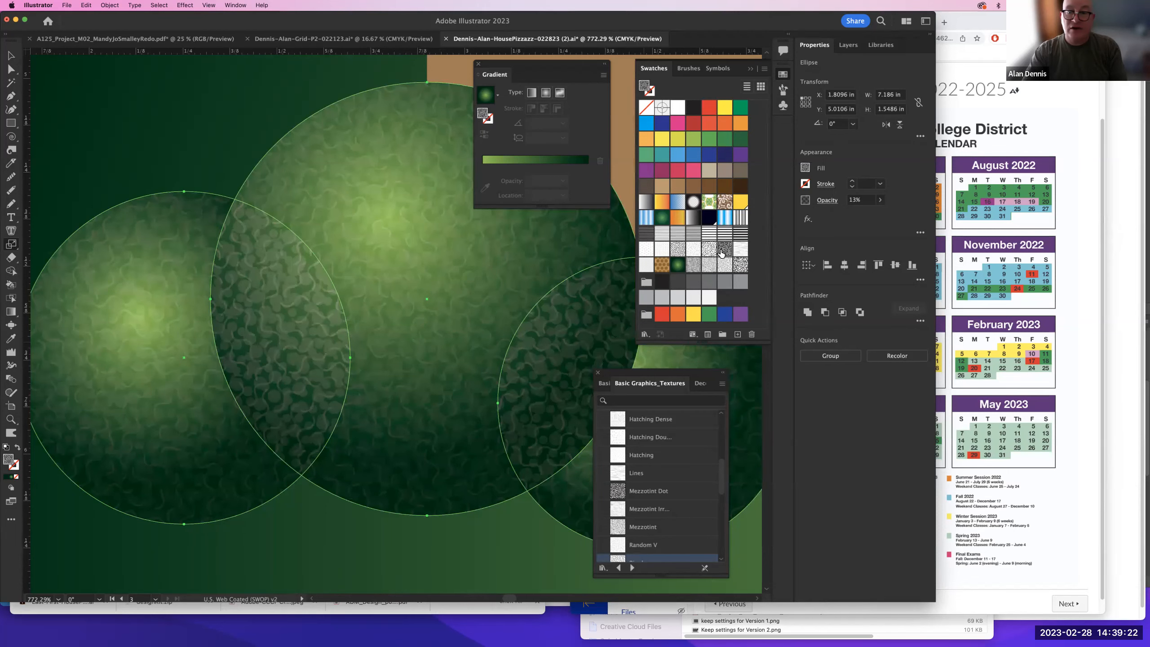
- Set the overlay to Darken blending at about 8% opacity, then zoom out and deselect
left_click(832, 205)
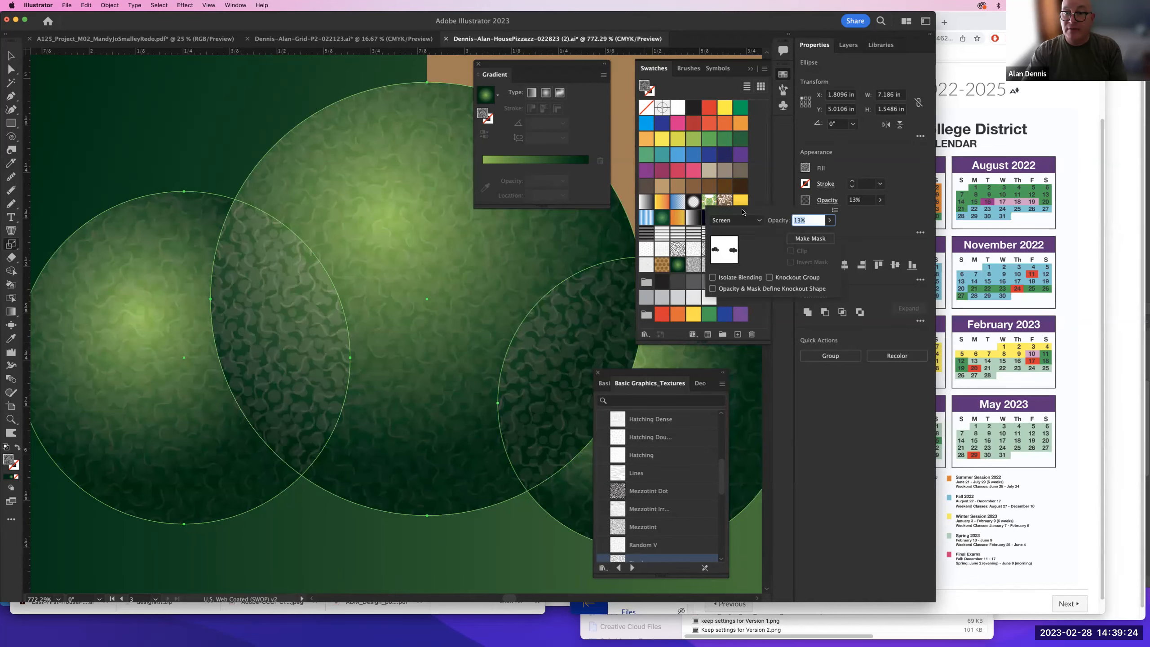
left_click(736, 220)
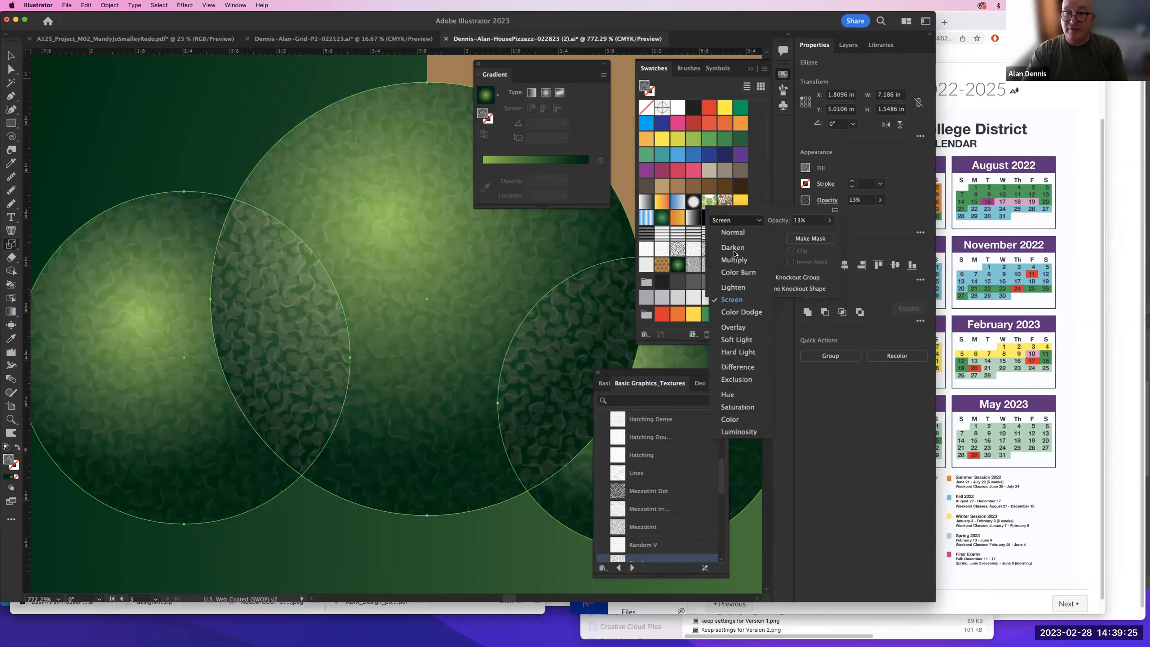
left_click(734, 252)
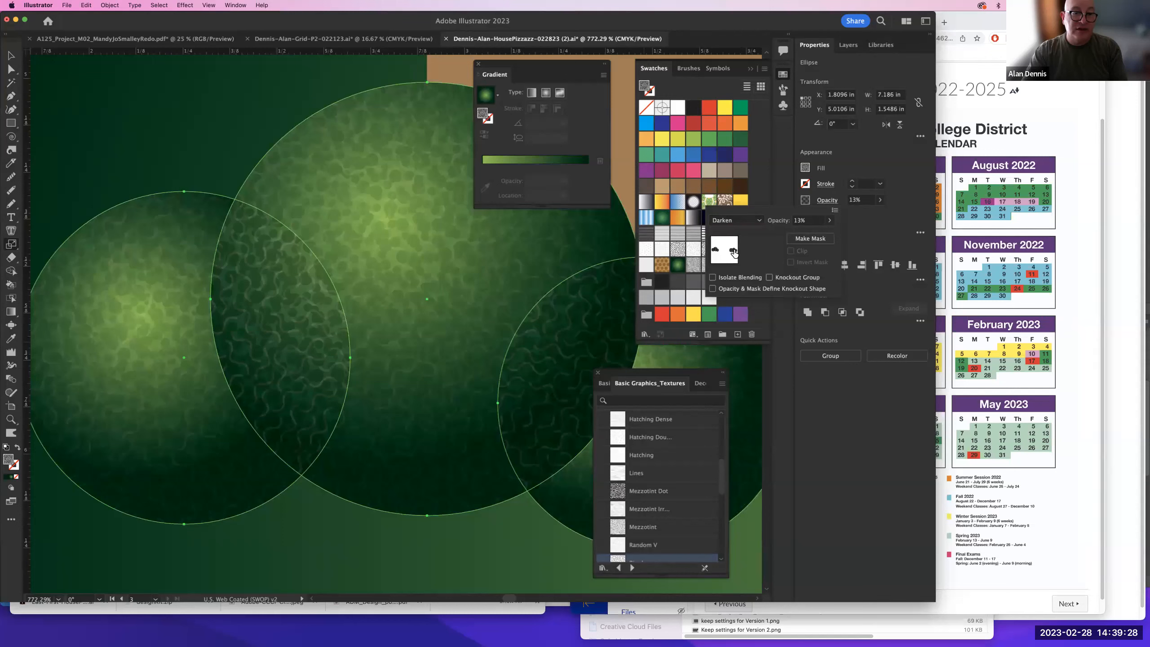
left_click(828, 220)
left_click_drag(791, 235, 790, 236)
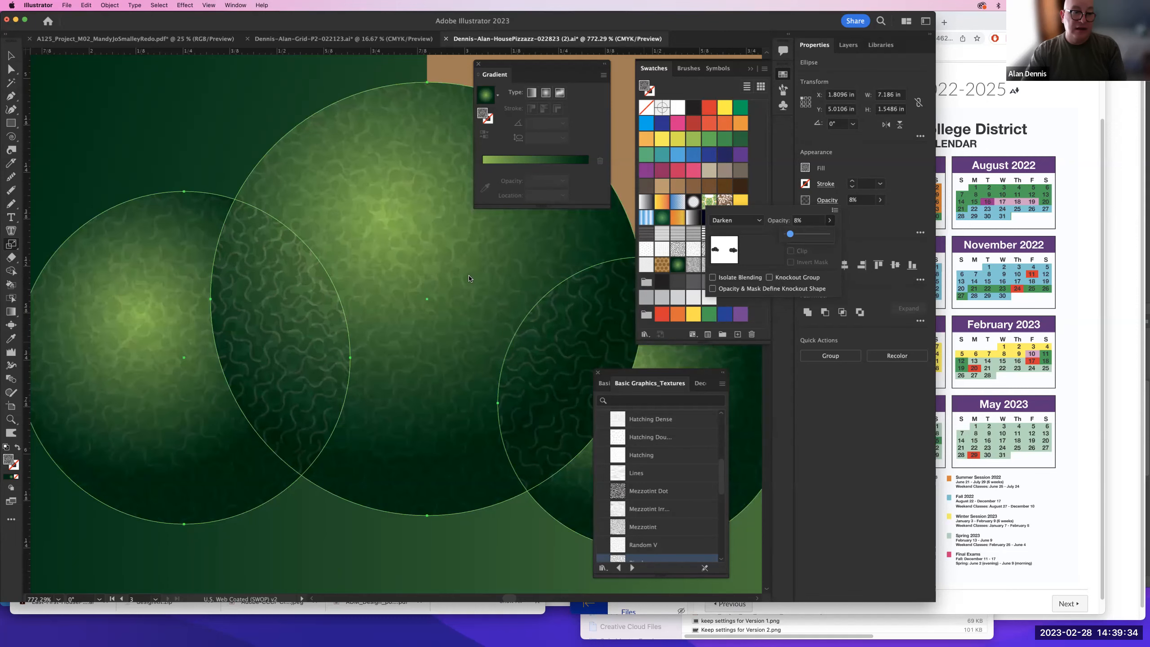
left_click(438, 306)
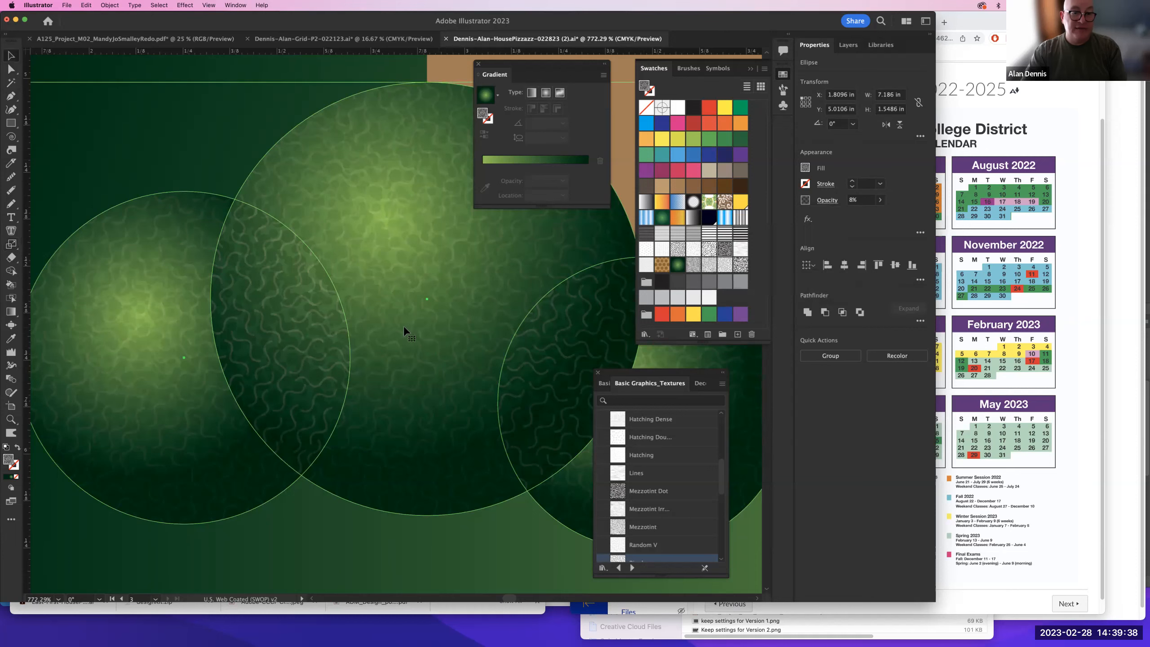
key("super+0")
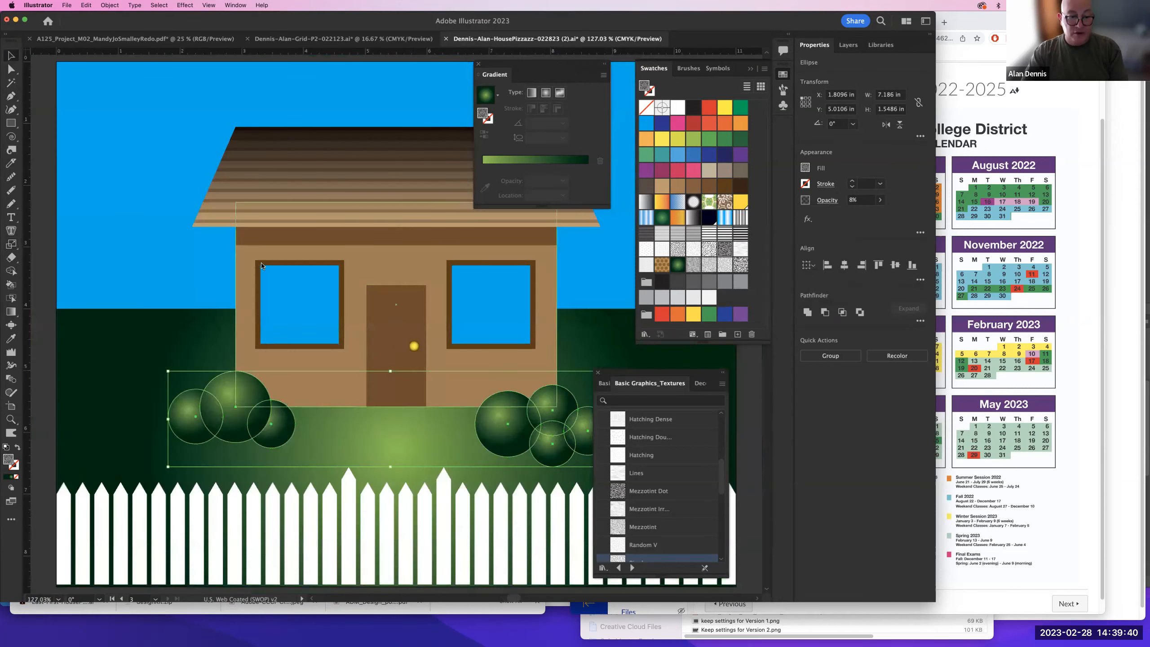
key("shift+super+a")
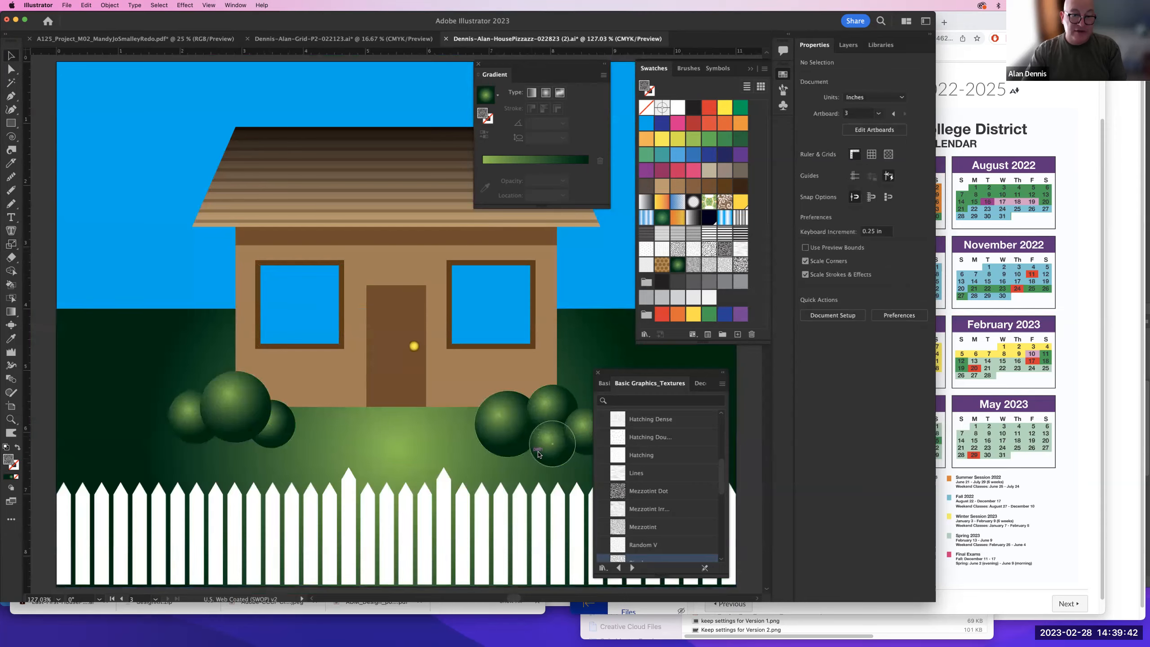
- Copy the dark green gradient onto the lawn and delete the stray gradient rectangle
scroll(437, 428, "left", 6)
left_click_drag(275, 381, 110, 174)
left_click(234, 419)
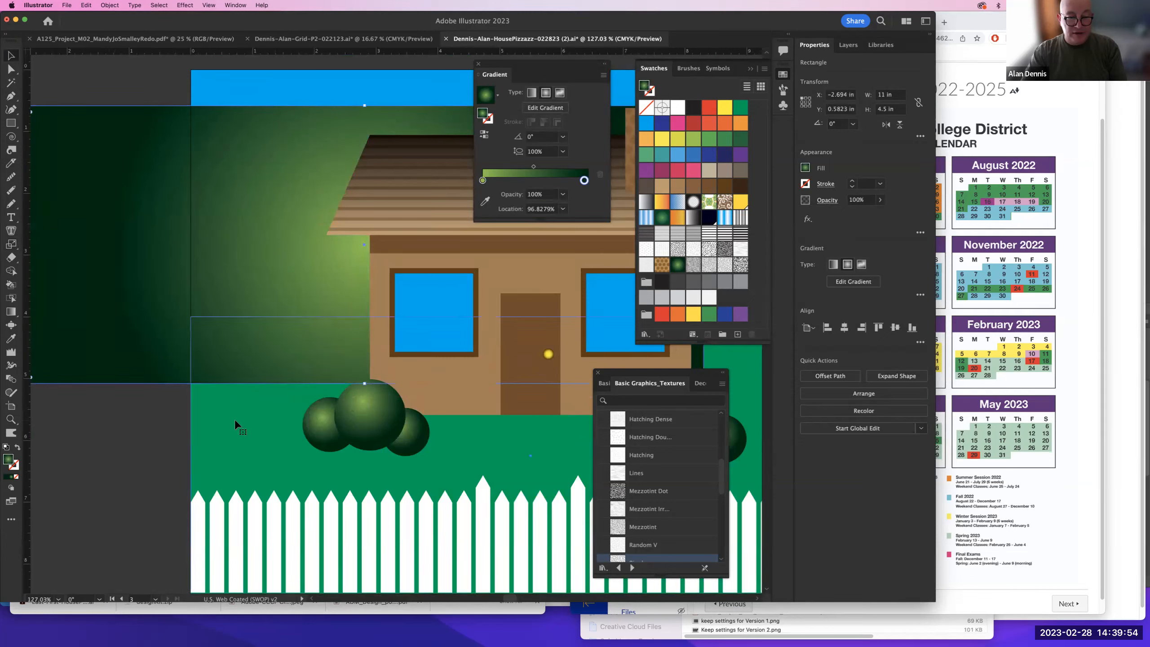
key("i")
left_click(189, 249)
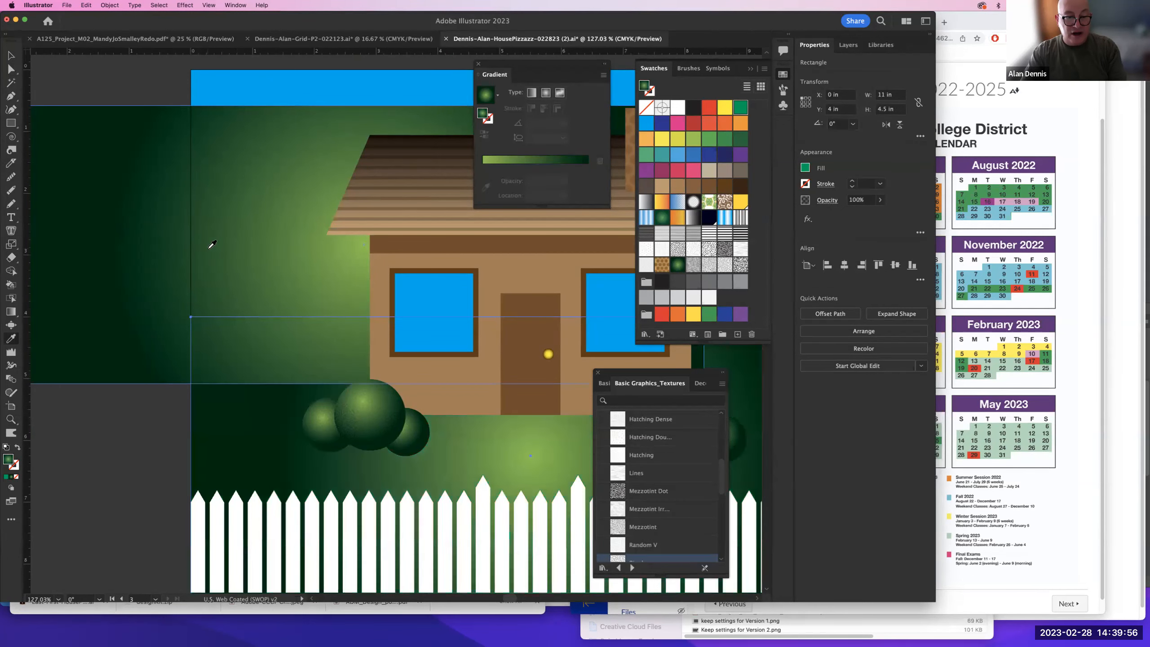
left_click(133, 228, "super")
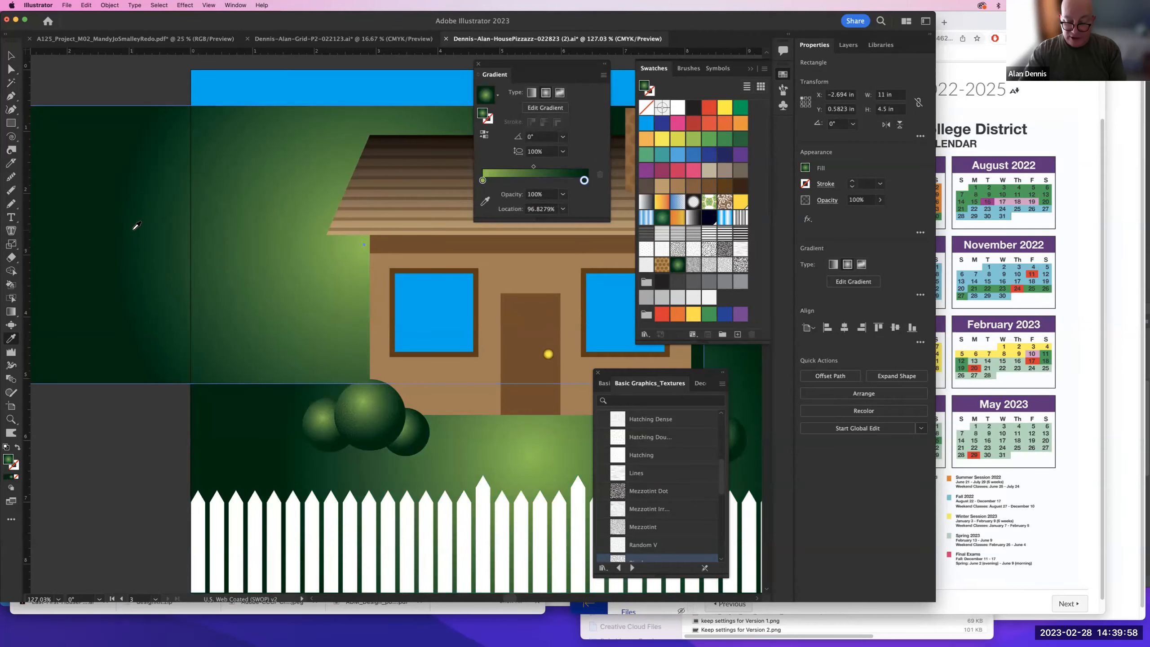
key("Delete")
- Make the lawn gradient linear, dark near the house and light green at the fence
left_click(432, 442, "super")
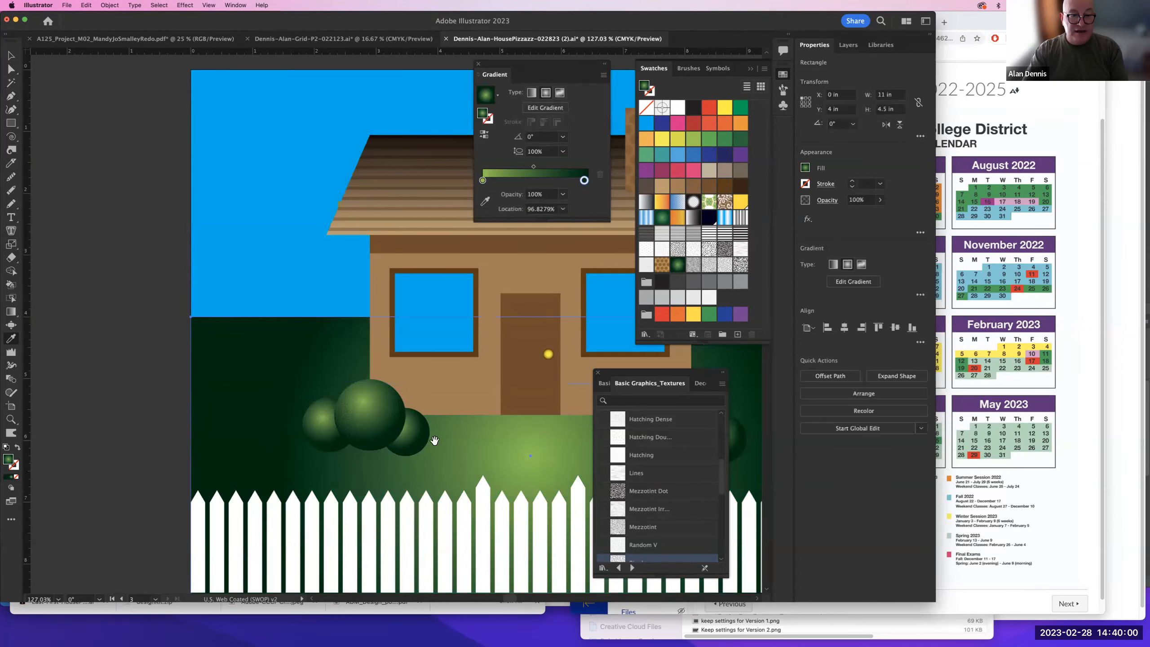
left_click_drag(431, 442, 226, 398)
key("g")
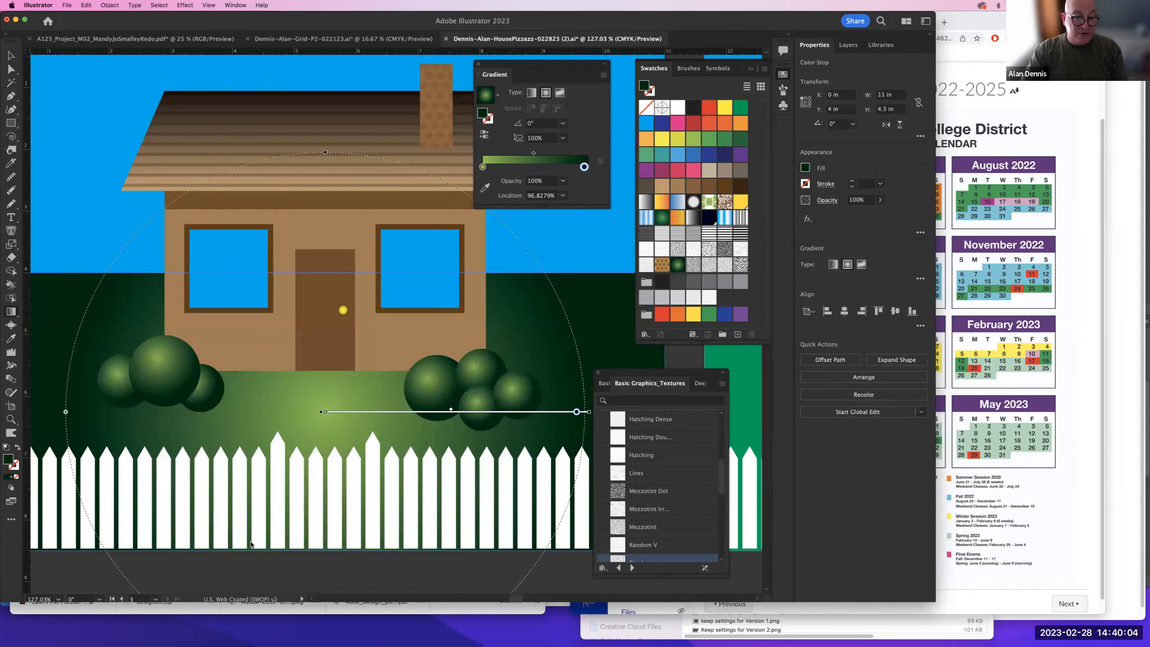
left_click_drag(89, 542, 89, 502)
left_click_drag(101, 357, 104, 288)
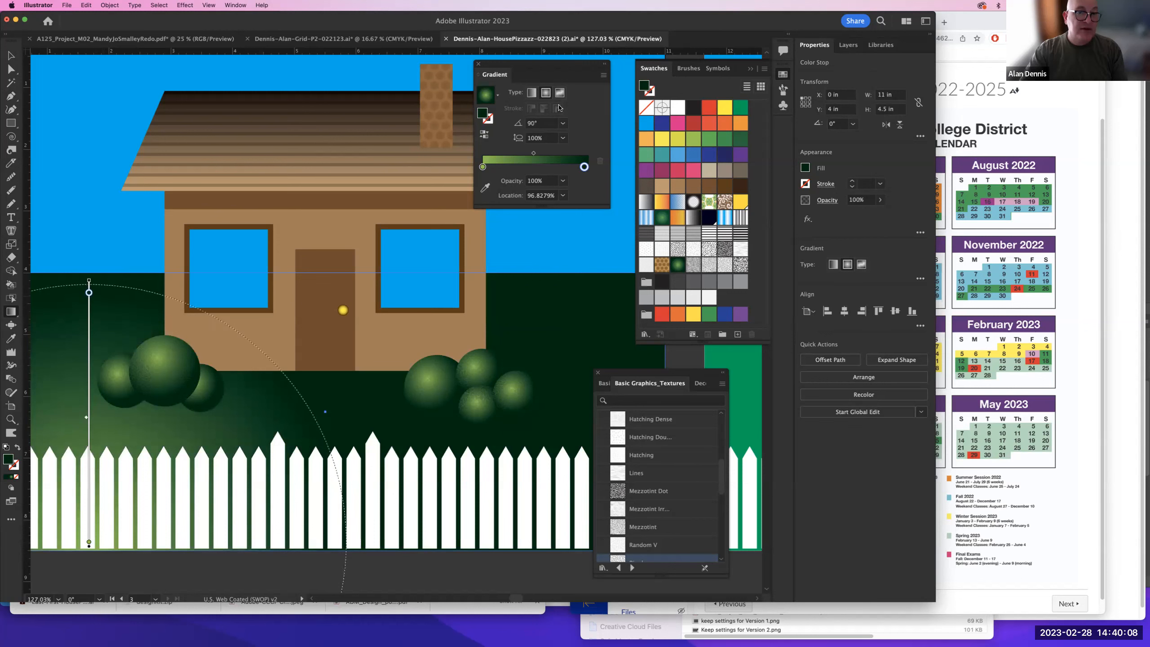
left_click(531, 92)
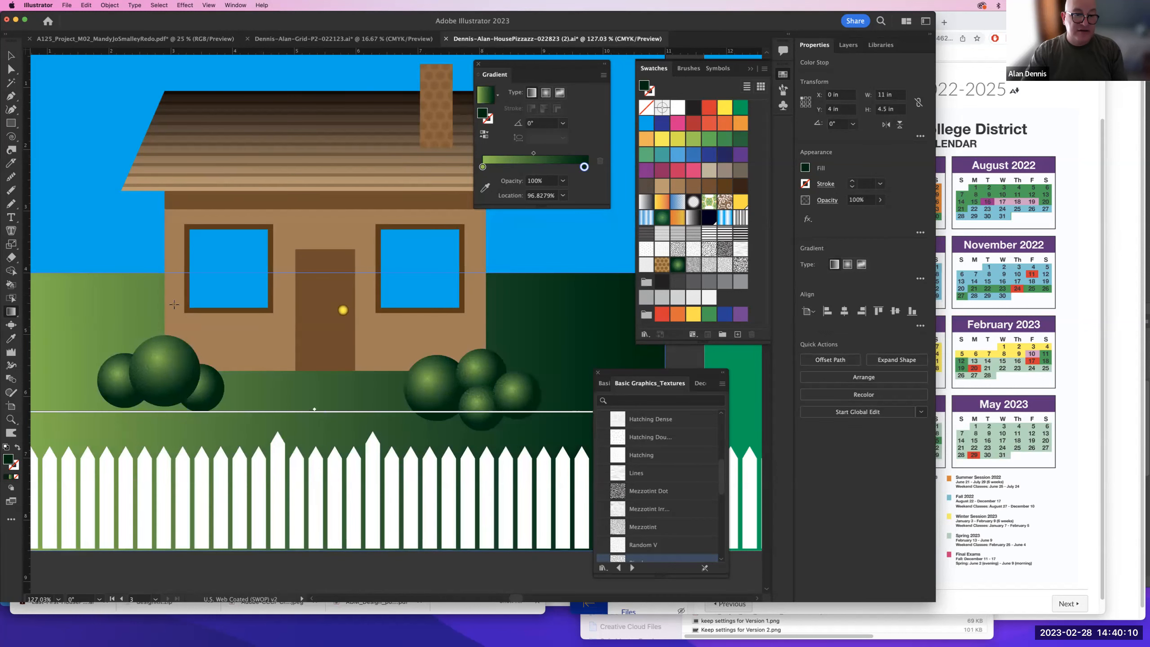
left_click_drag(145, 275, 122, 357)
mouse_move(115, 542)
left_mouse_down()
mouse_move(114, 374)
mouse_move(98, 333)
mouse_move(125, 282)
left_mouse_up()
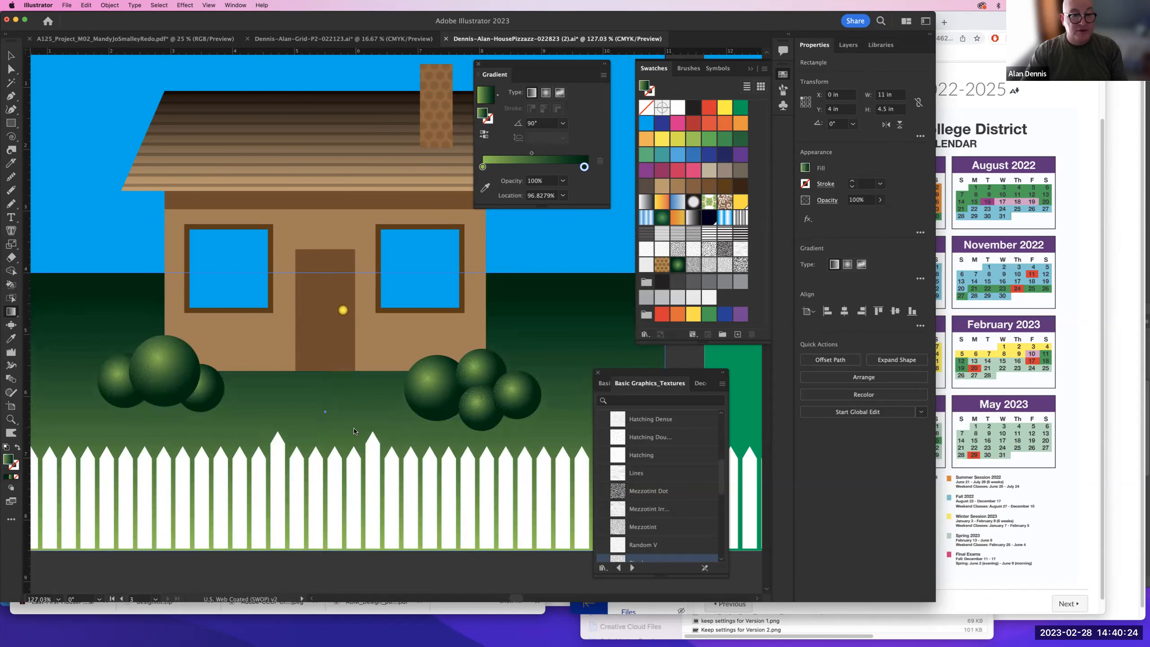
- View the artboard at 100% and undo an accidental green gradient on the house wall
key("super+1")
left_click_drag(356, 487, 354, 512)
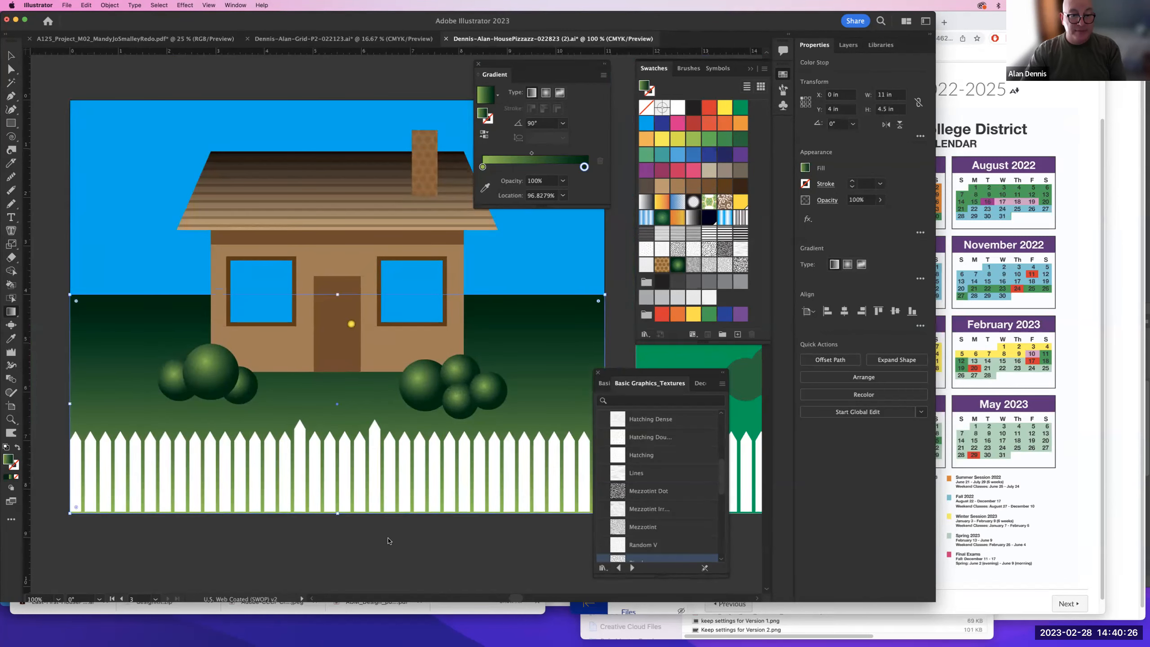
key("super+shift+a")
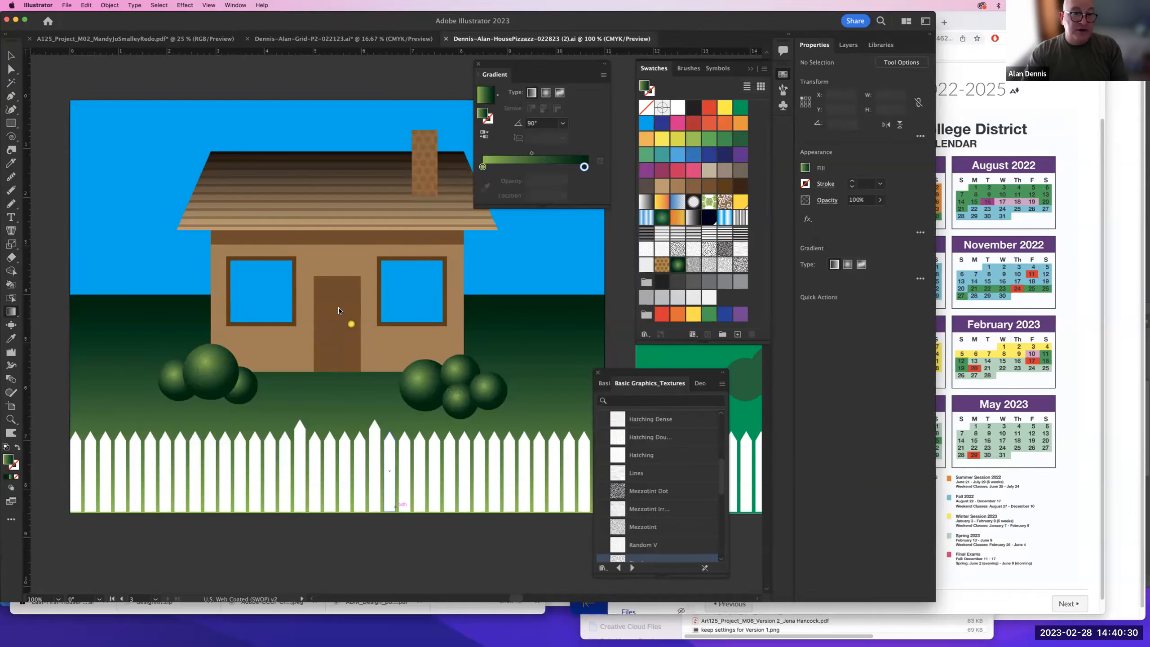
left_click(382, 358)
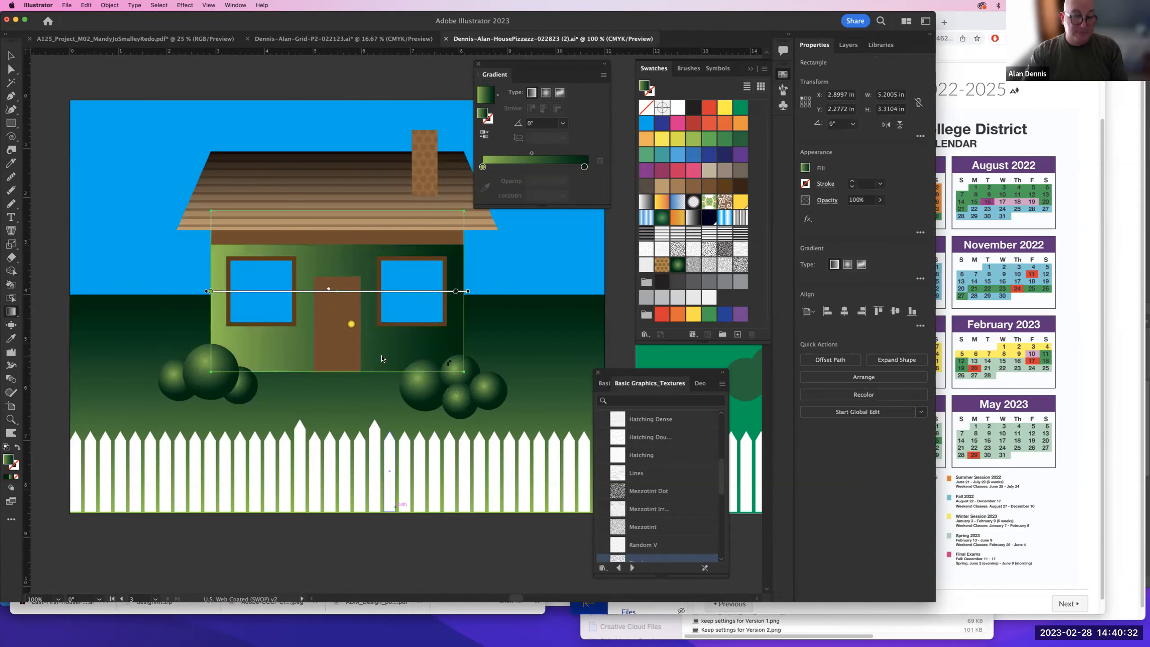
key("super+z")
left_click(9, 53)
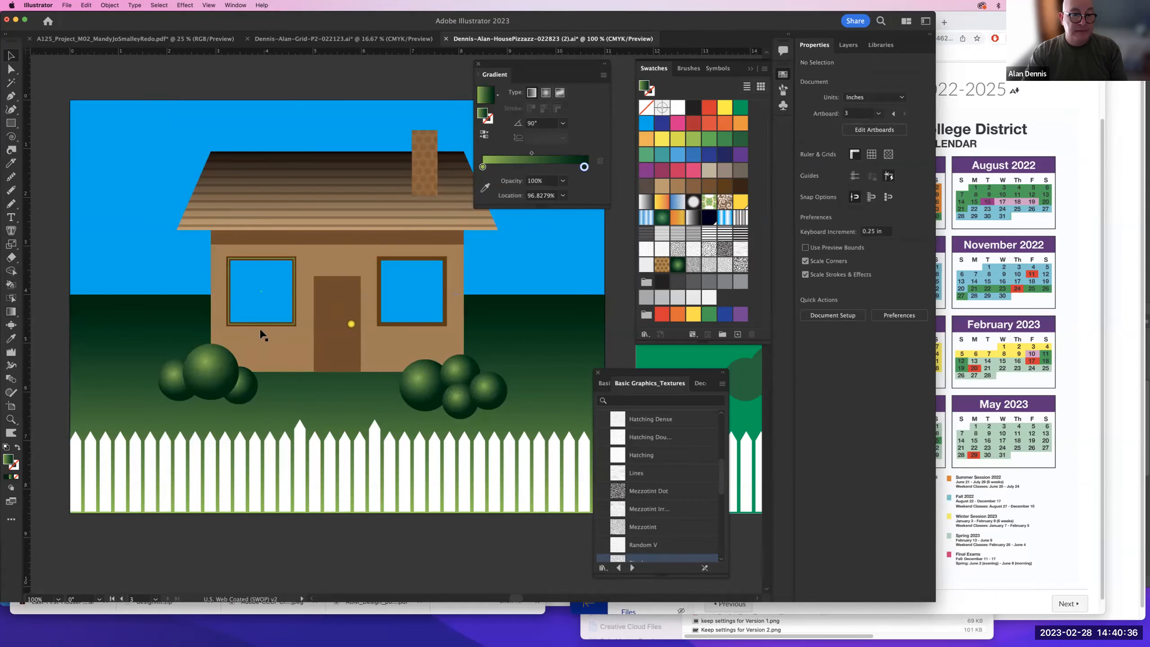
- Try Concentric Circles and Circle Lines texture fills on the door
left_click(329, 323)
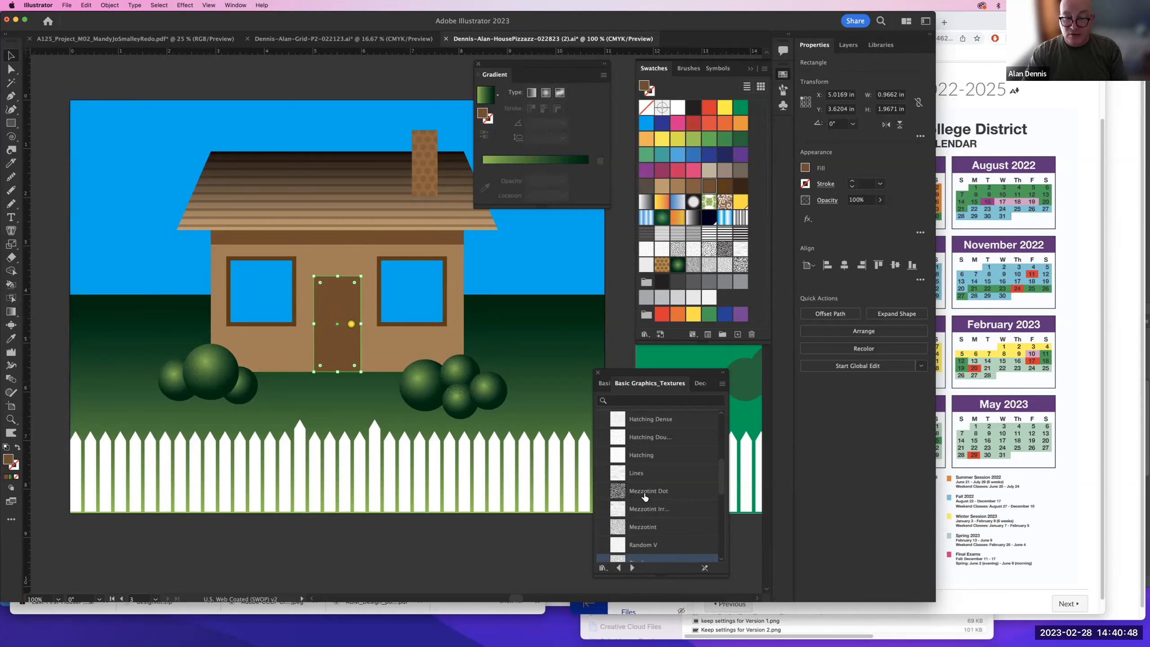
scroll(643, 491, "down", 5)
scroll(642, 489, "down", 8)
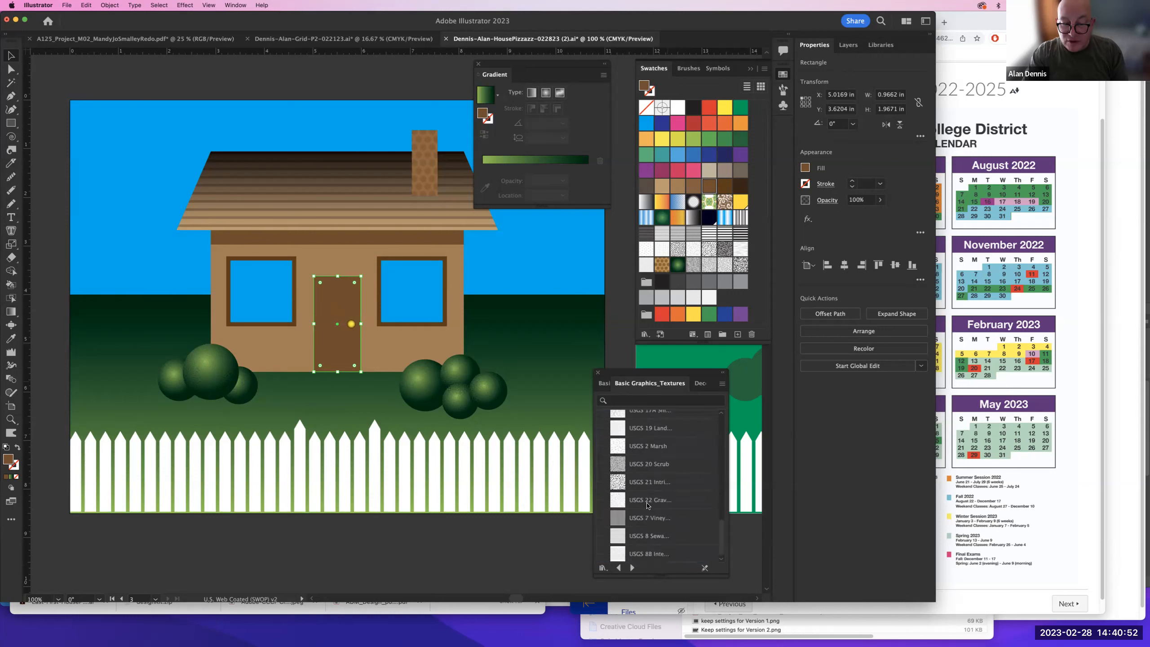
scroll(647, 503, "up", 20)
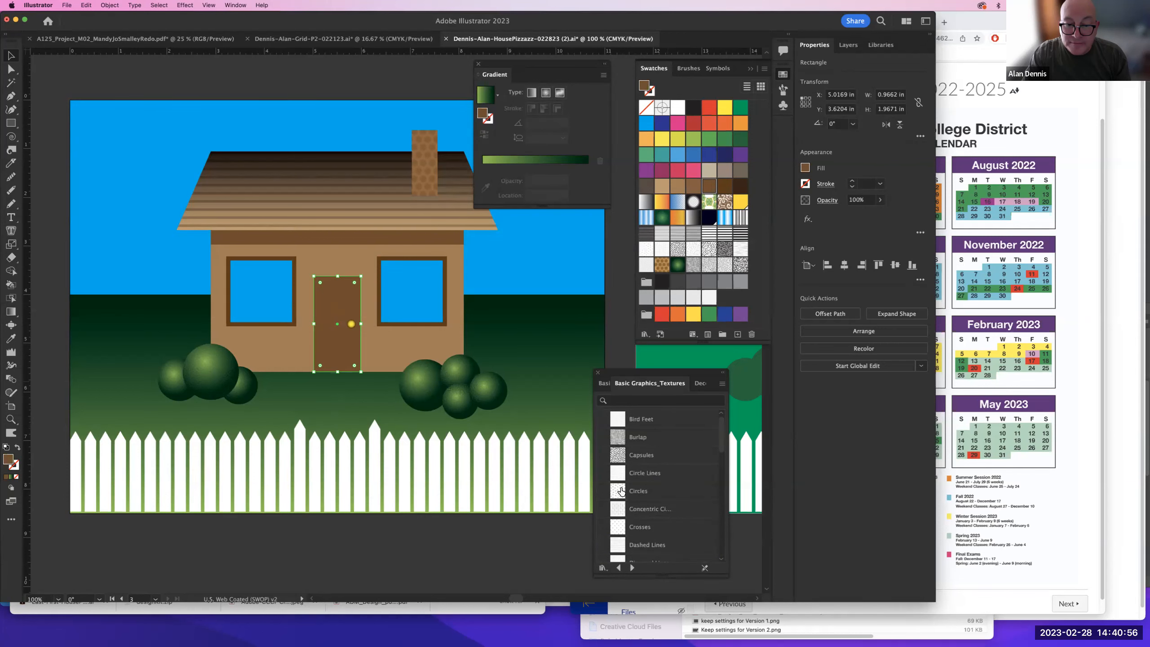
left_click(648, 508)
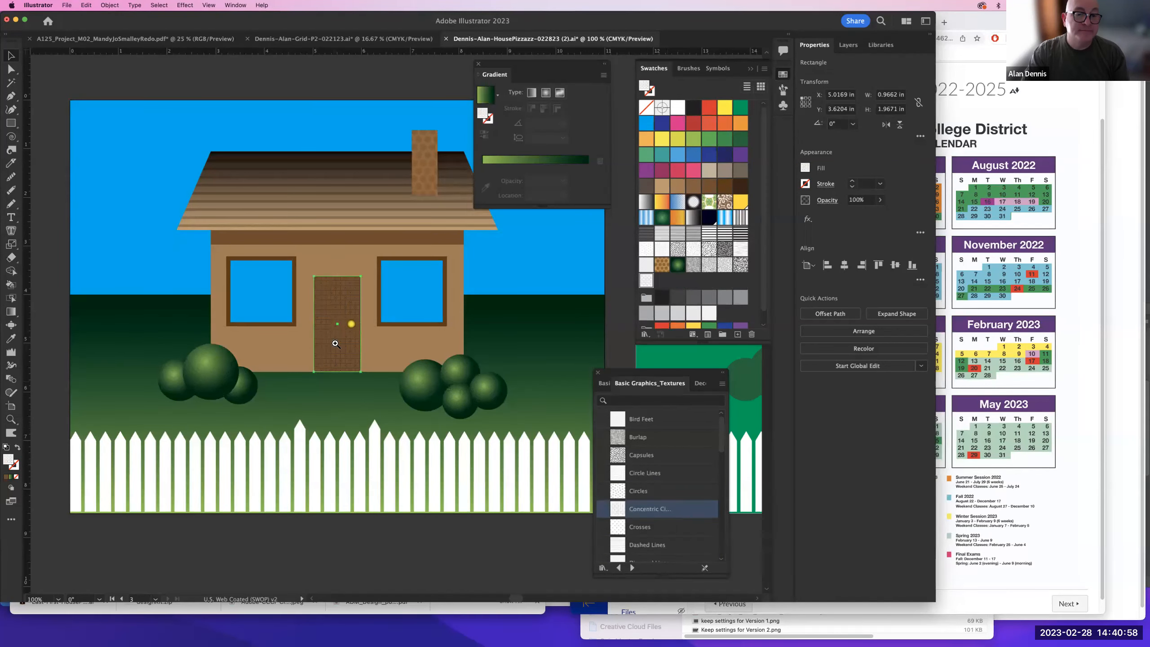
left_click(336, 345, "super")
left_click(403, 313, "super")
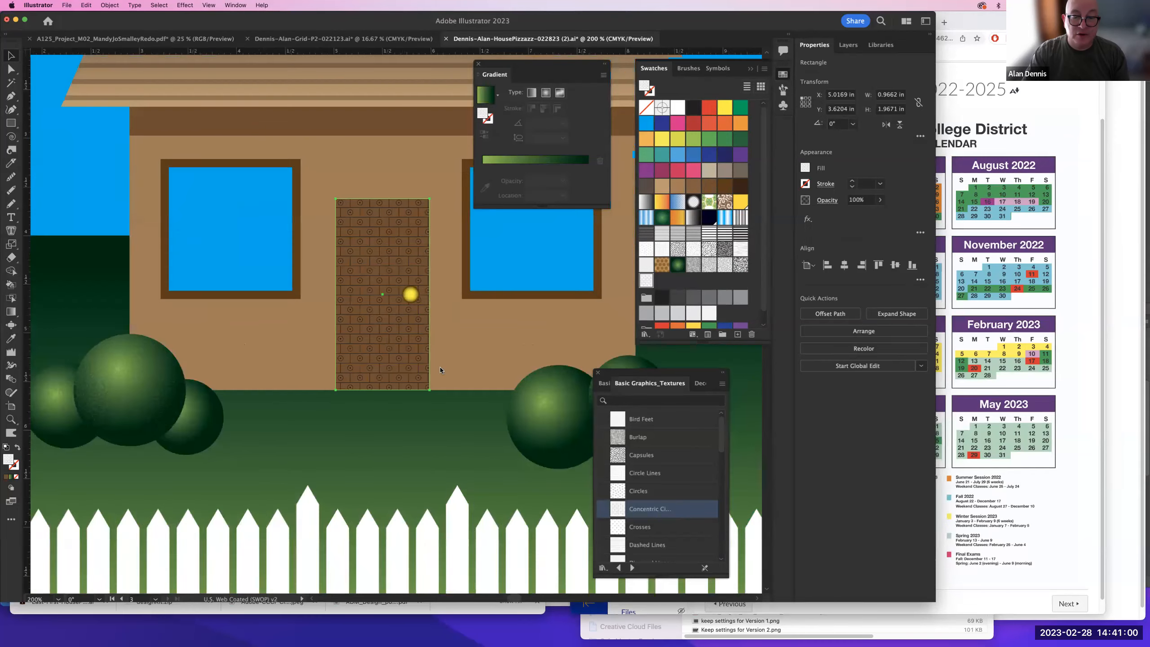
left_click(378, 343, "super")
left_click(622, 477)
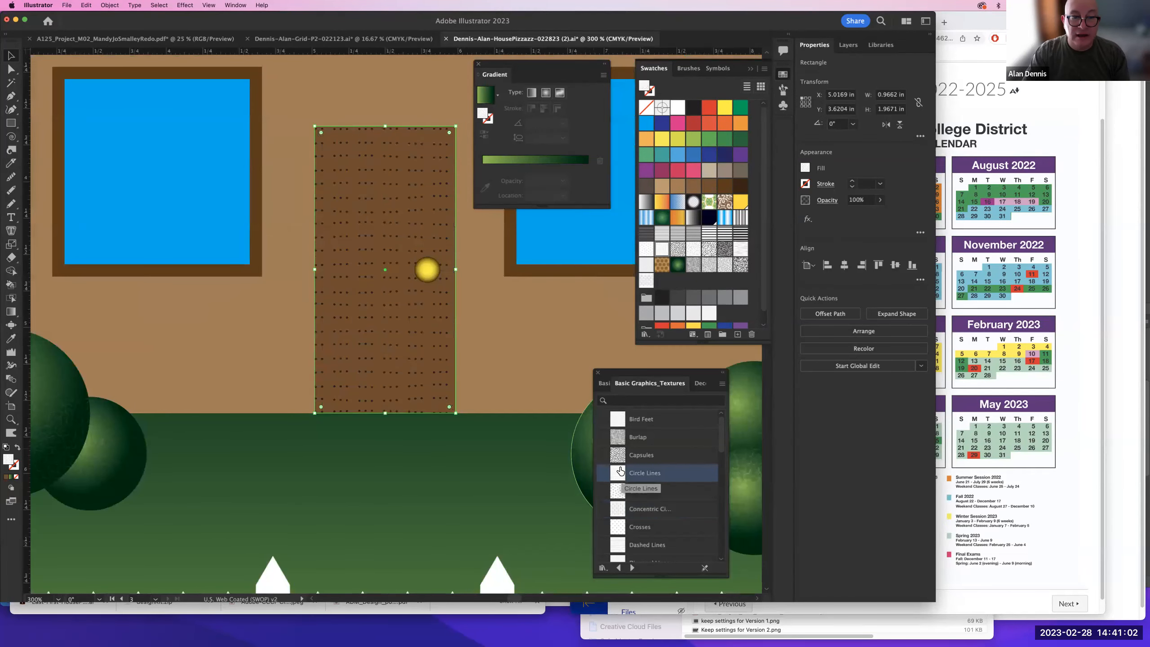
- Fill the door with a vertical line pattern from the Lines swatches to look like planks
left_click_drag(625, 385, 469, 381)
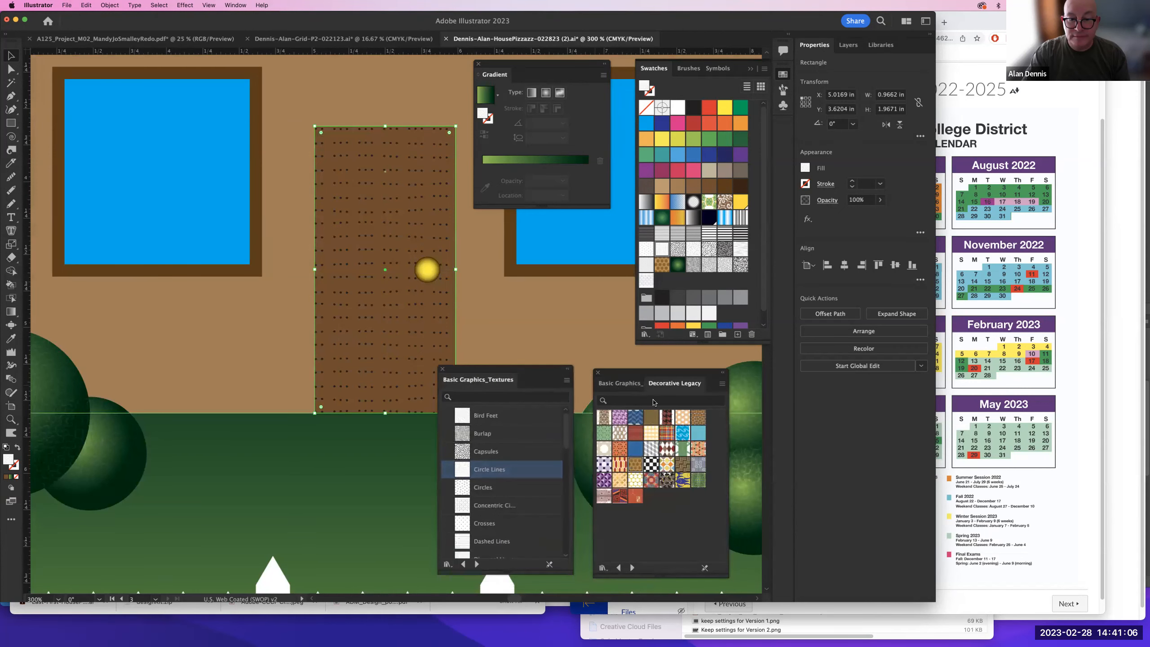
left_click(625, 384)
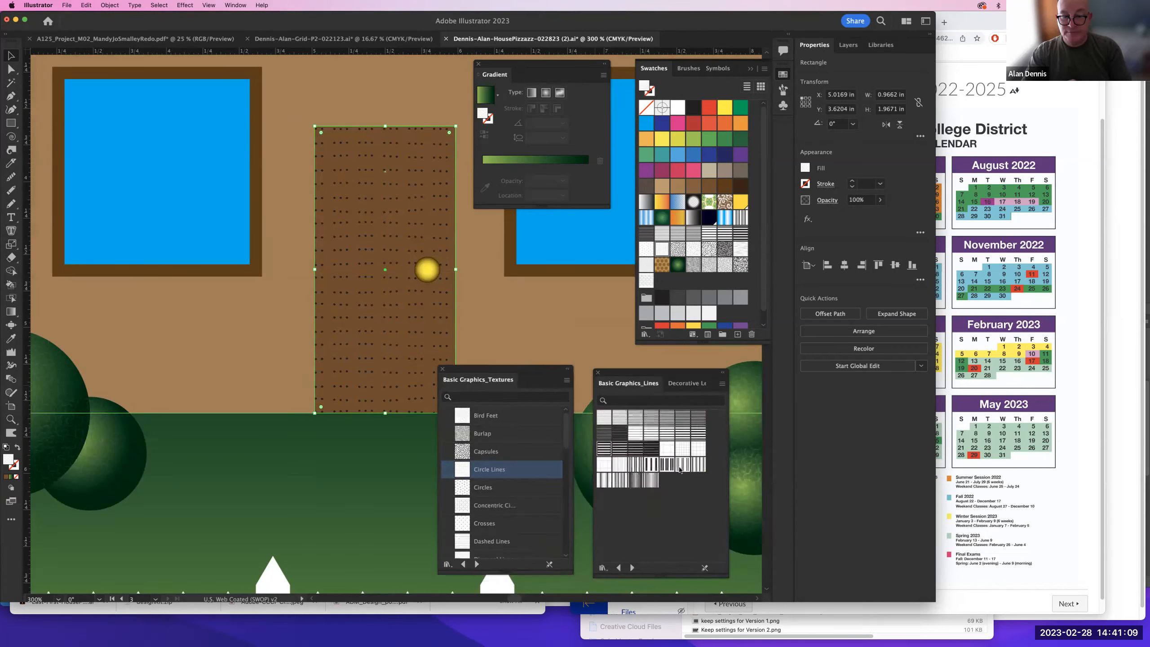
left_click(605, 418)
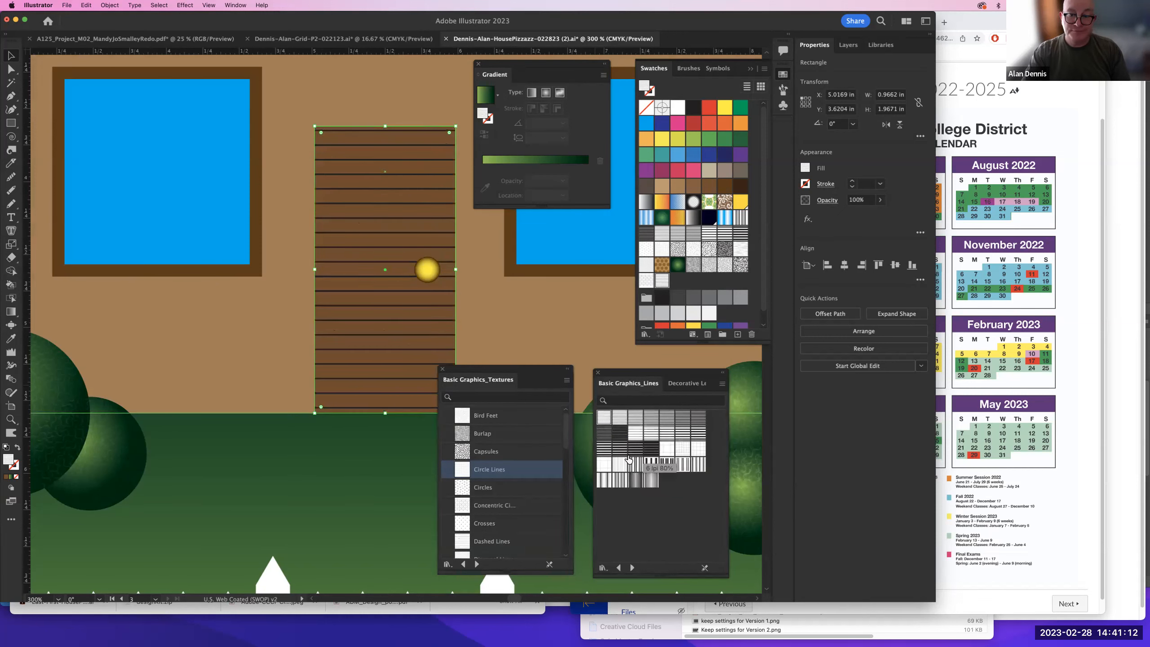
left_click(607, 469)
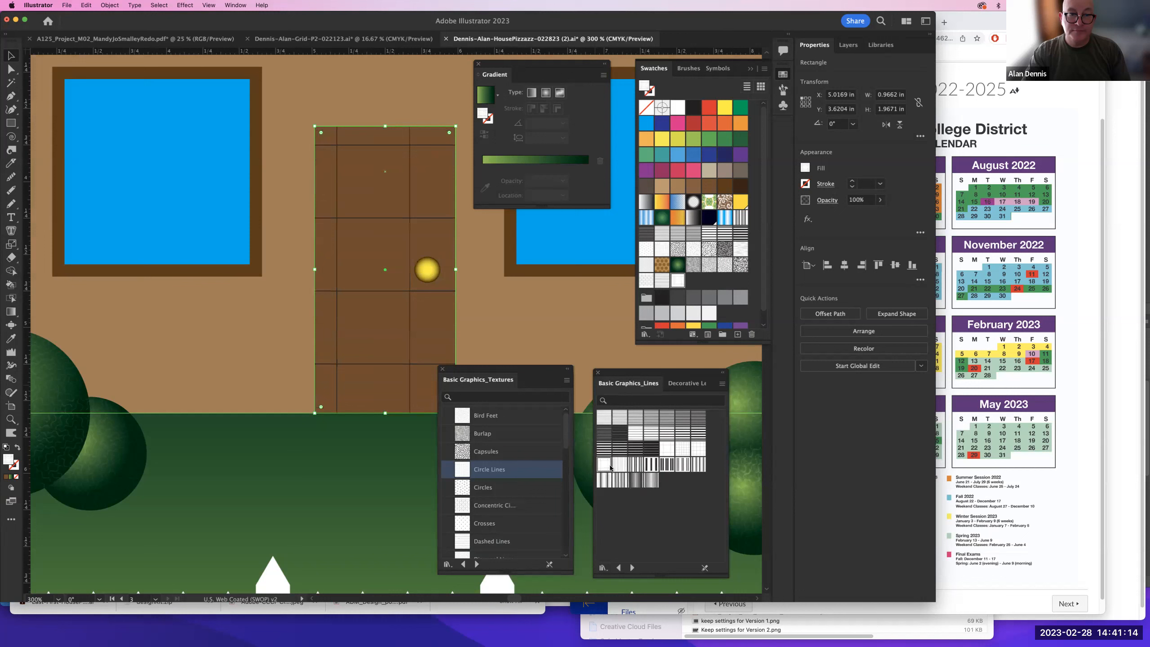
left_click(619, 468)
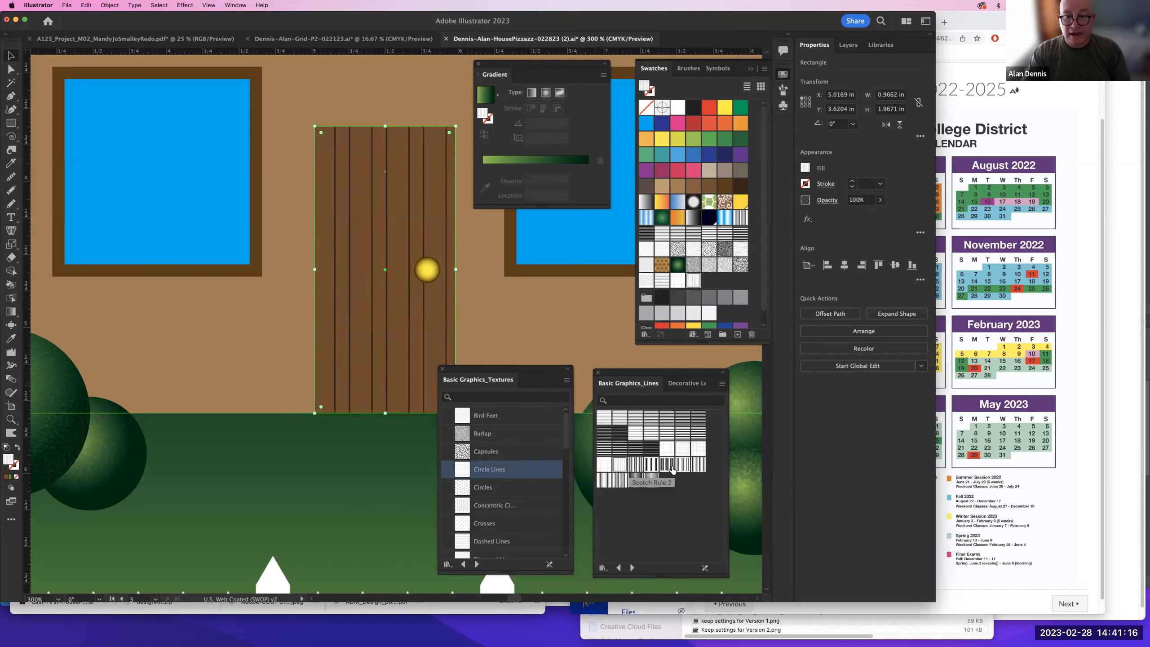
left_click(377, 296, "alt")
left_click(377, 296, "alt")
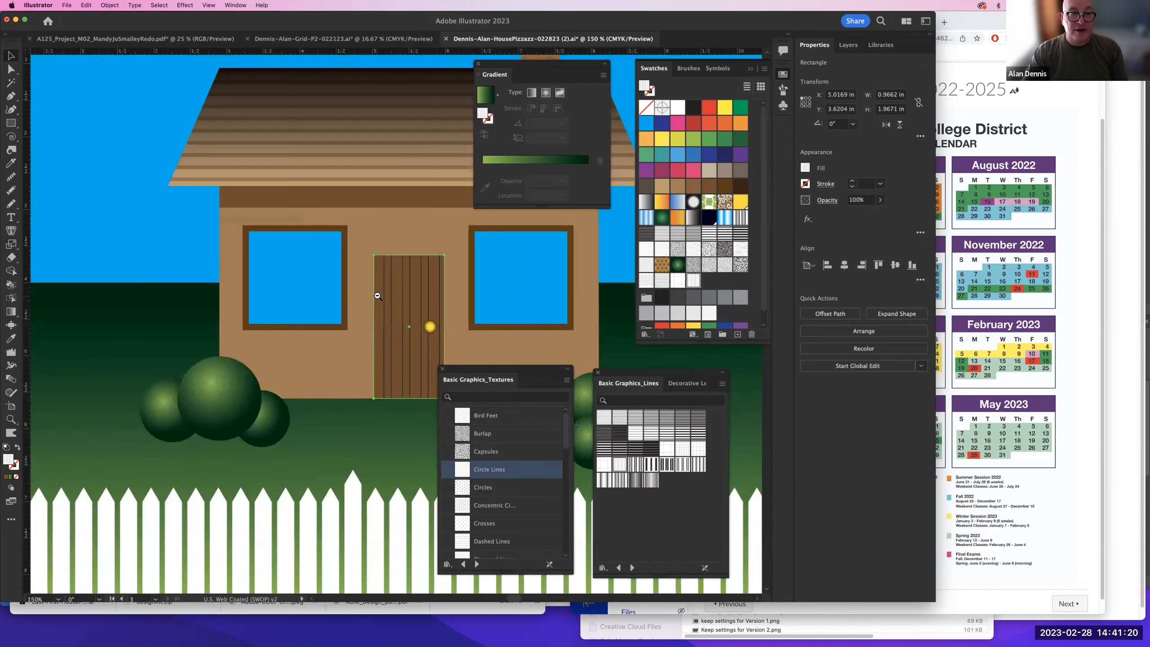
left_click(369, 228)
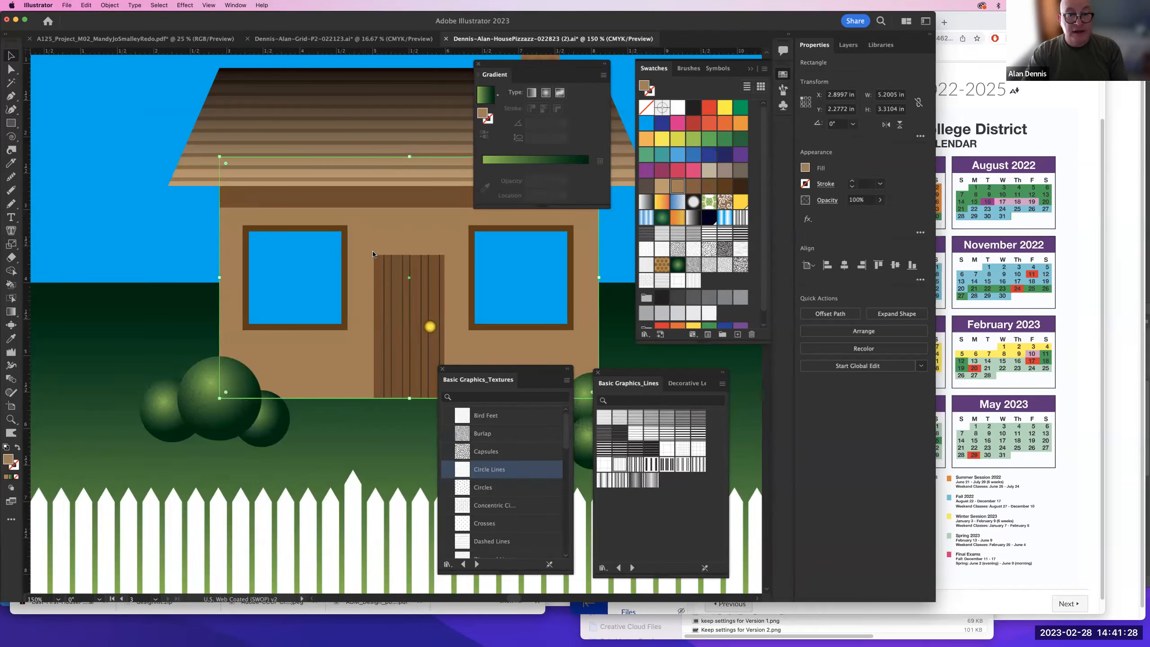
- Fill the wall with Concentric Circles and scale only the pattern to 150%
left_click(484, 505)
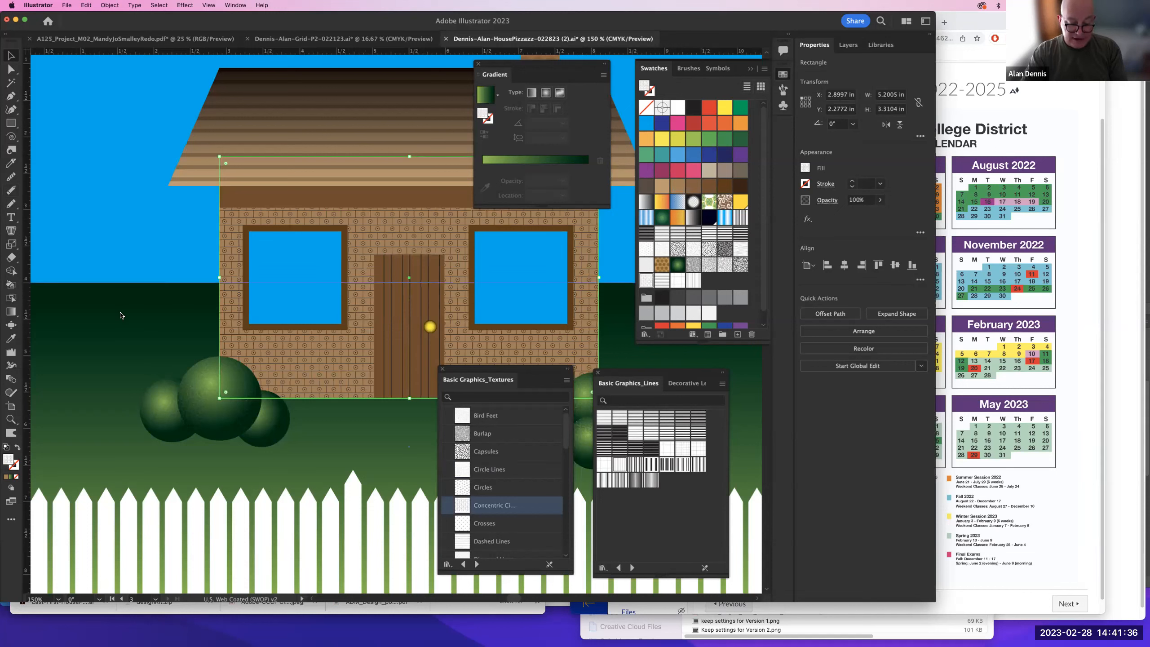
double_click(11, 245)
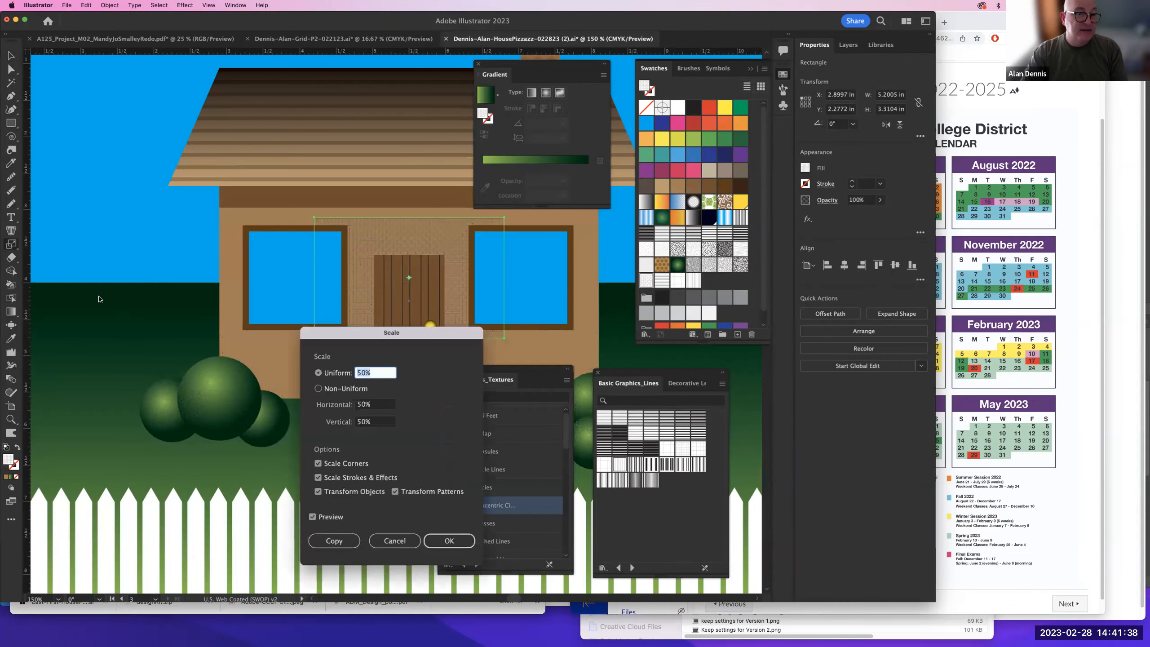
left_click(359, 373)
type("1")
left_click(318, 491)
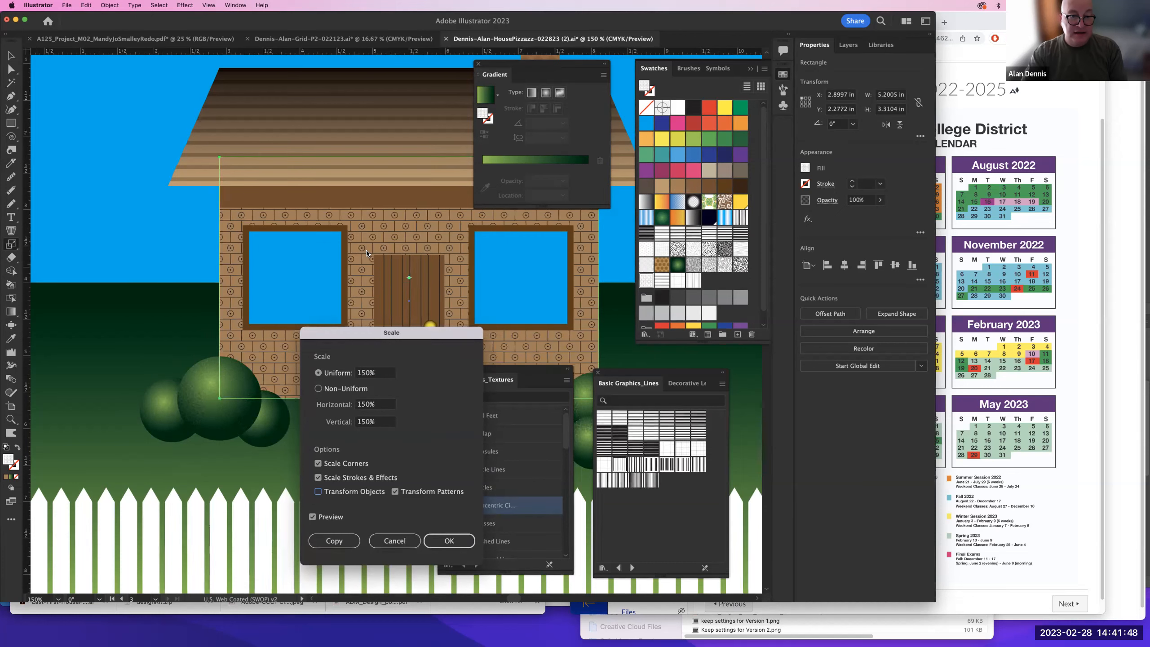
left_click(445, 541)
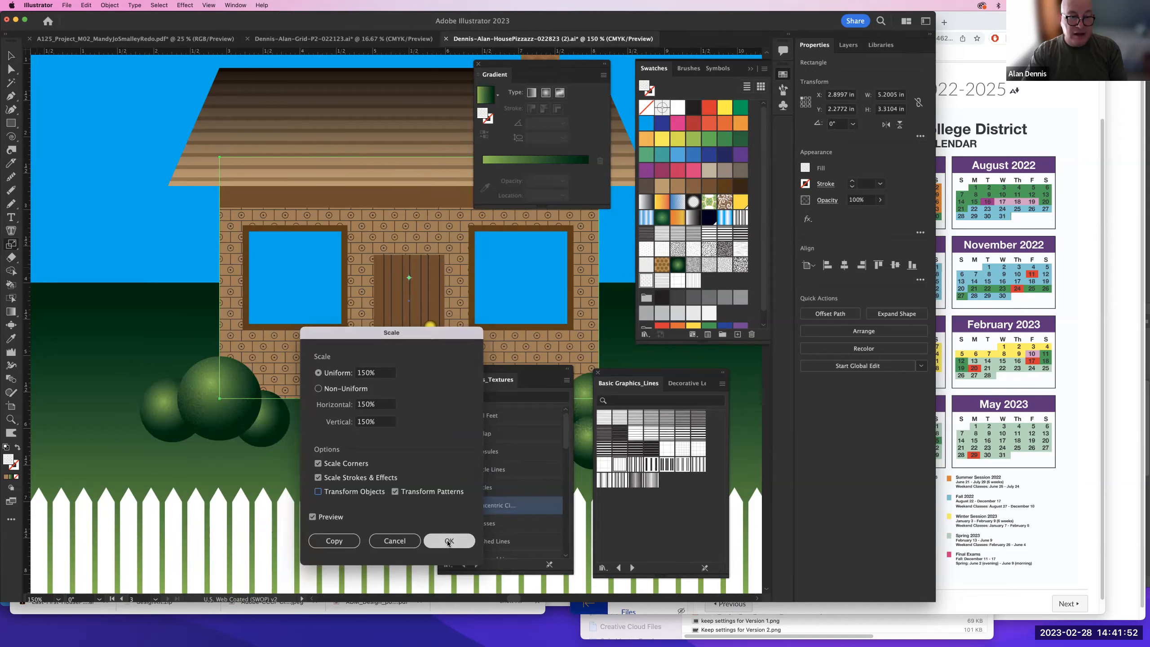
left_click(447, 541)
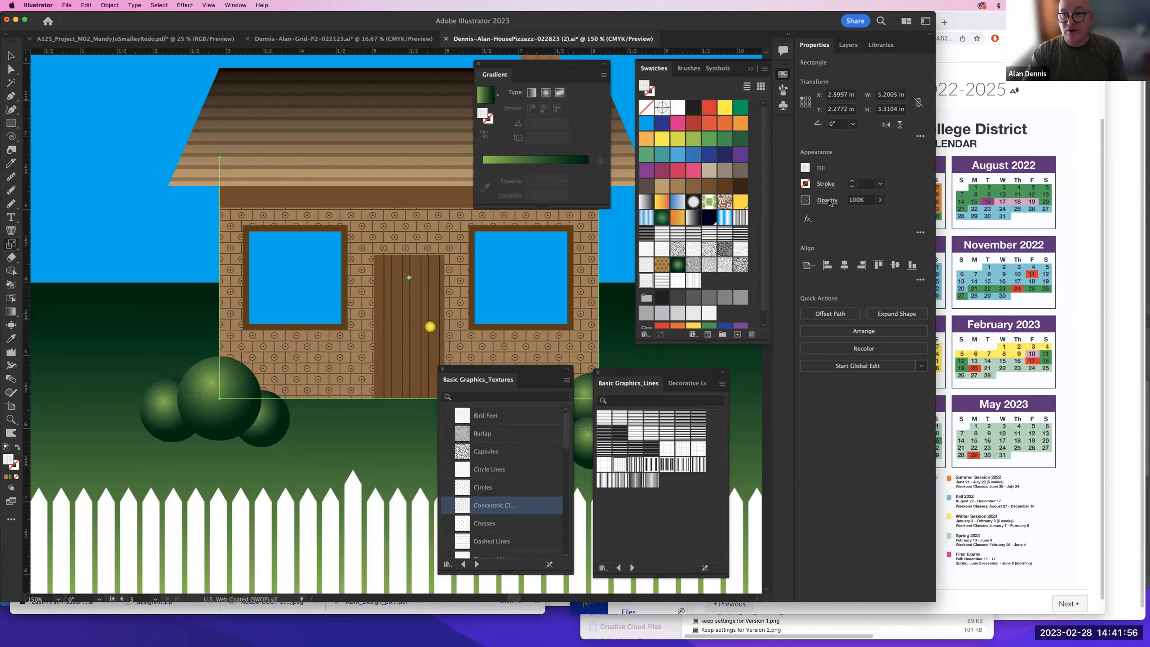
- Blend the wall texture in Screen mode at 28% opacity, then deselect and zoom out
left_click(828, 200)
left_click(746, 220)
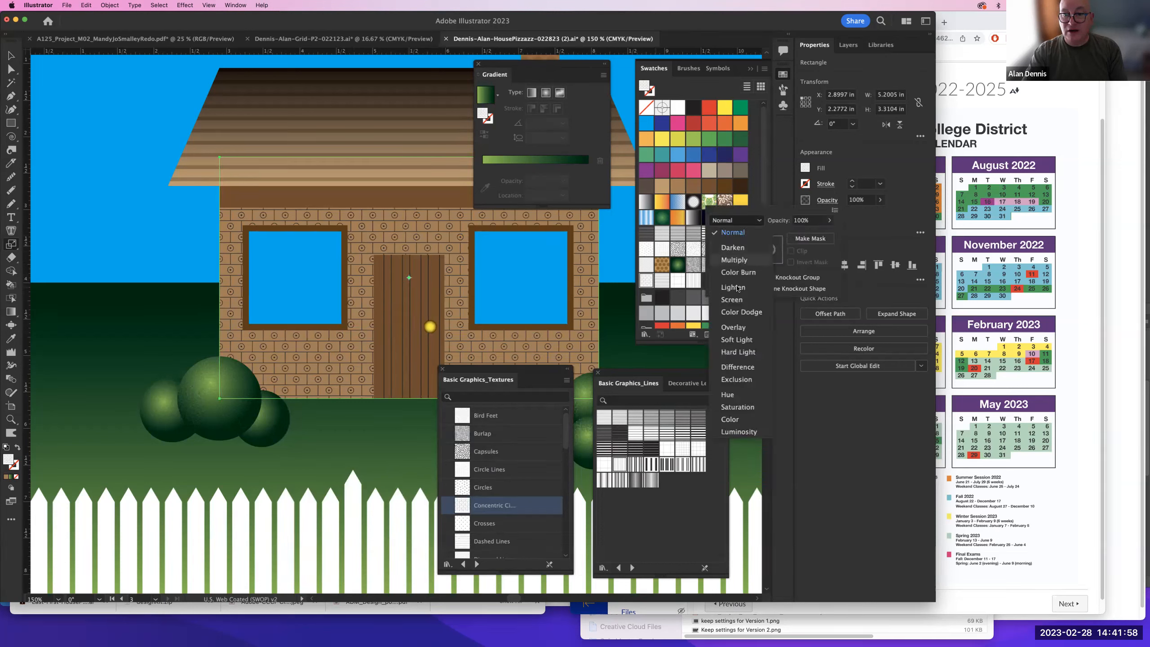
left_click(754, 300)
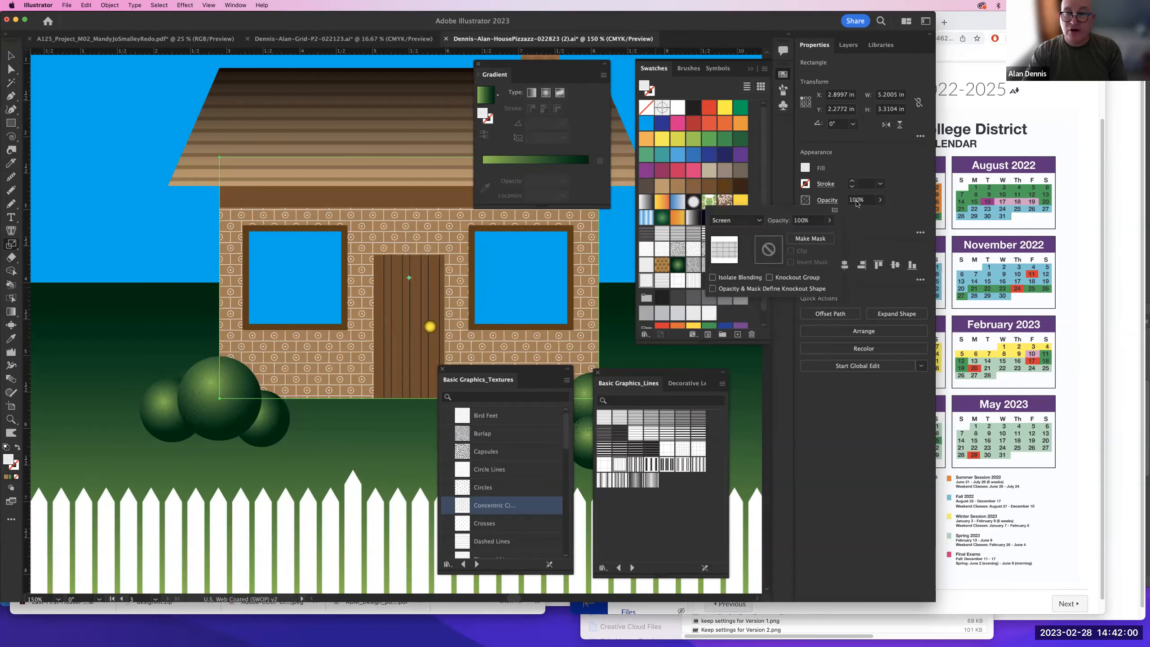
left_click(881, 205)
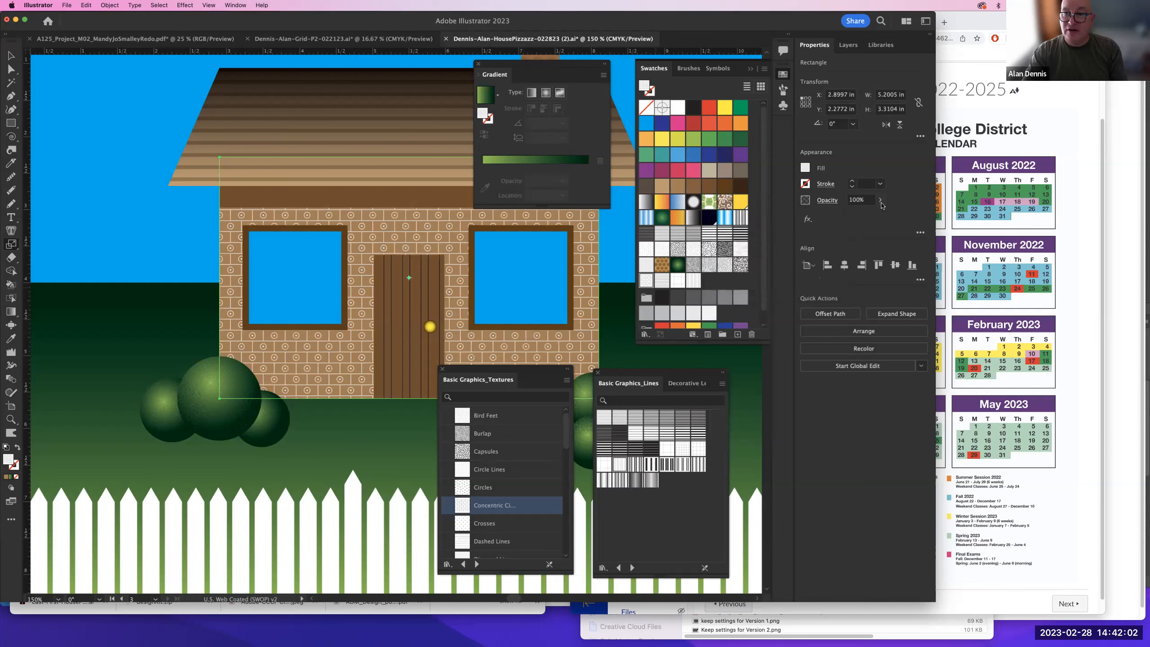
left_click(881, 200)
left_click_drag(878, 213, 856, 214)
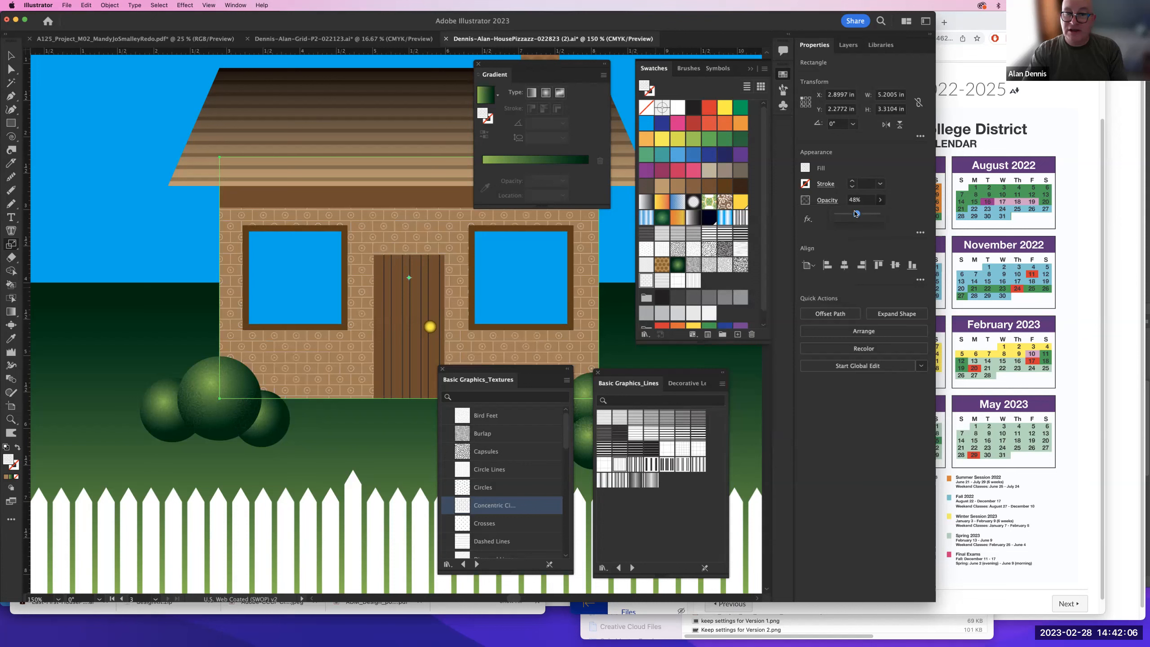
left_click_drag(846, 216, 847, 216)
key("super+shift+a")
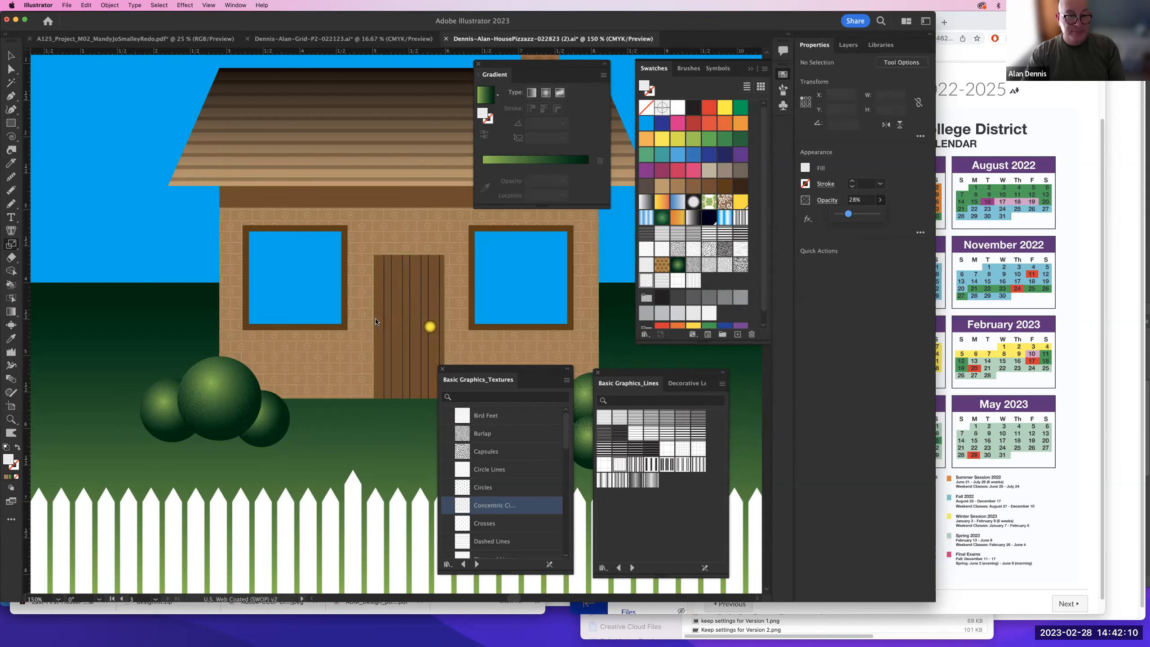
key("super+minus")
left_click_drag(336, 321, 264, 271)
- Try a diagonal blue-white striped gradient on the left window, then revert to solid blue
left_click(247, 254)
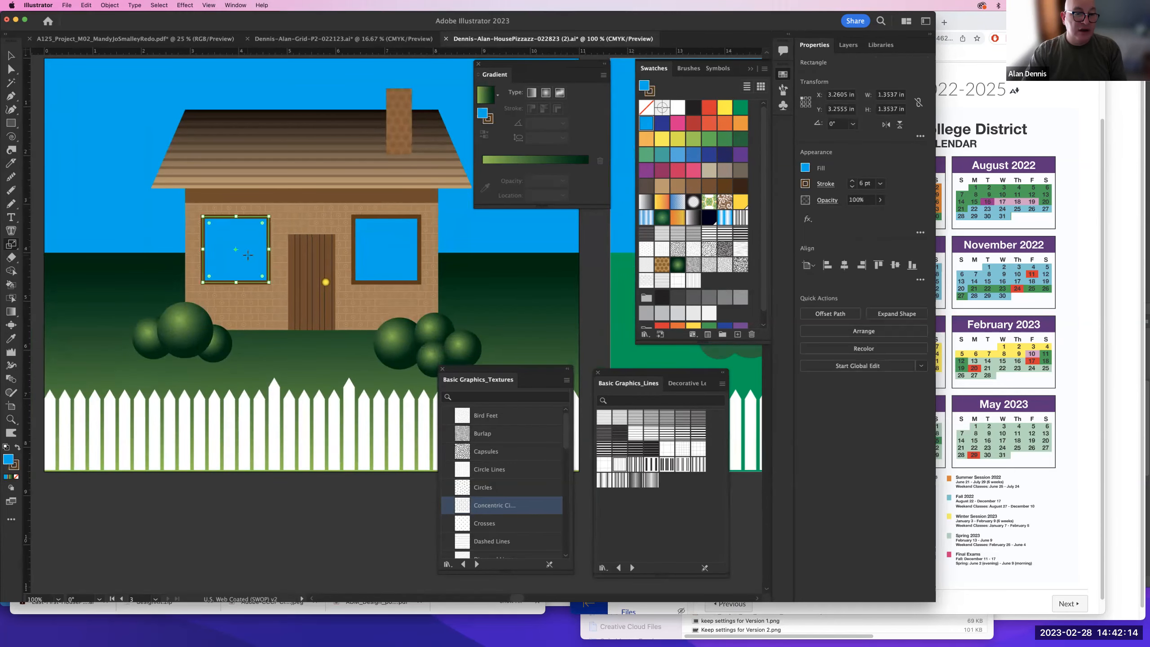
left_click(646, 217)
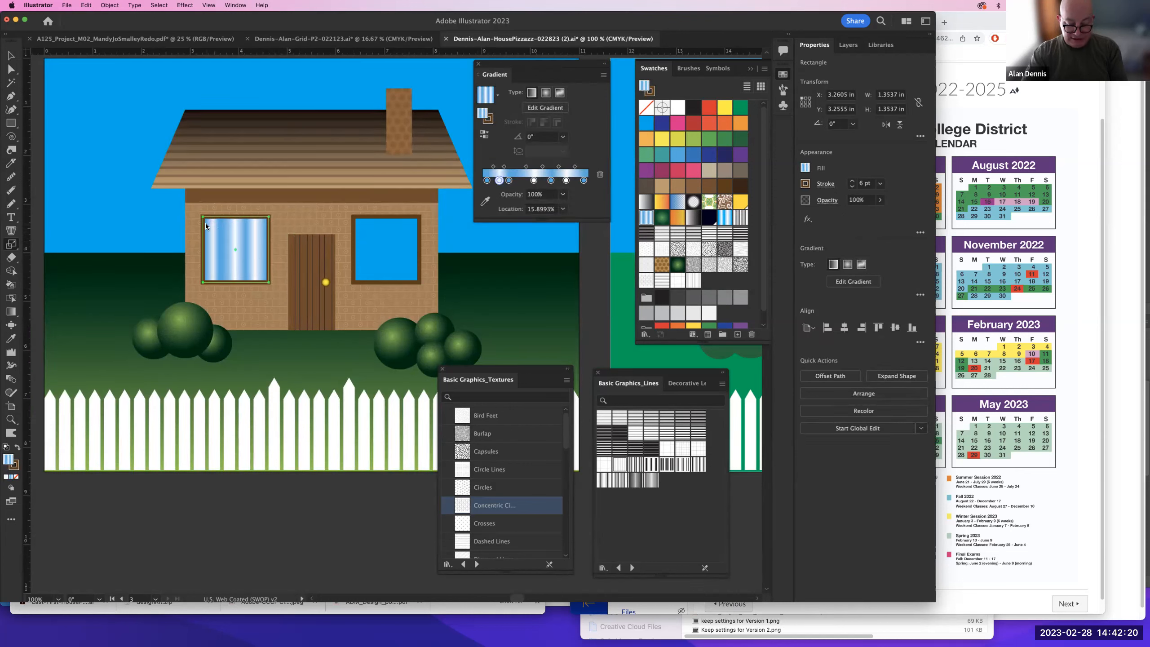
key("g")
left_click_drag(203, 217, 272, 284)
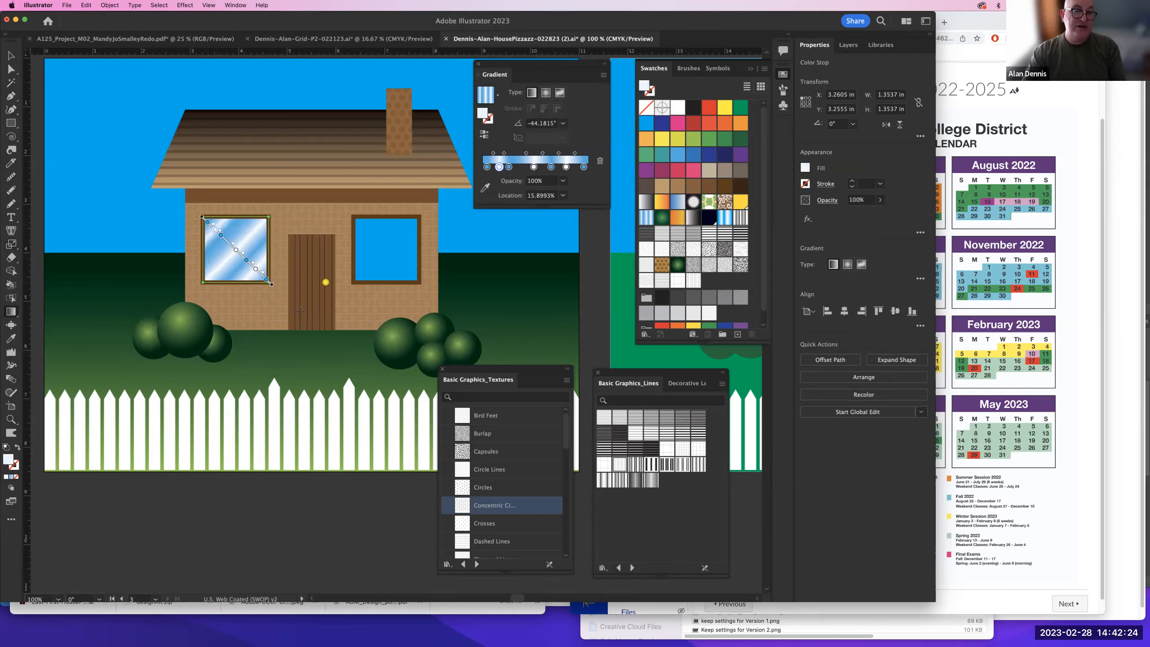
key("i")
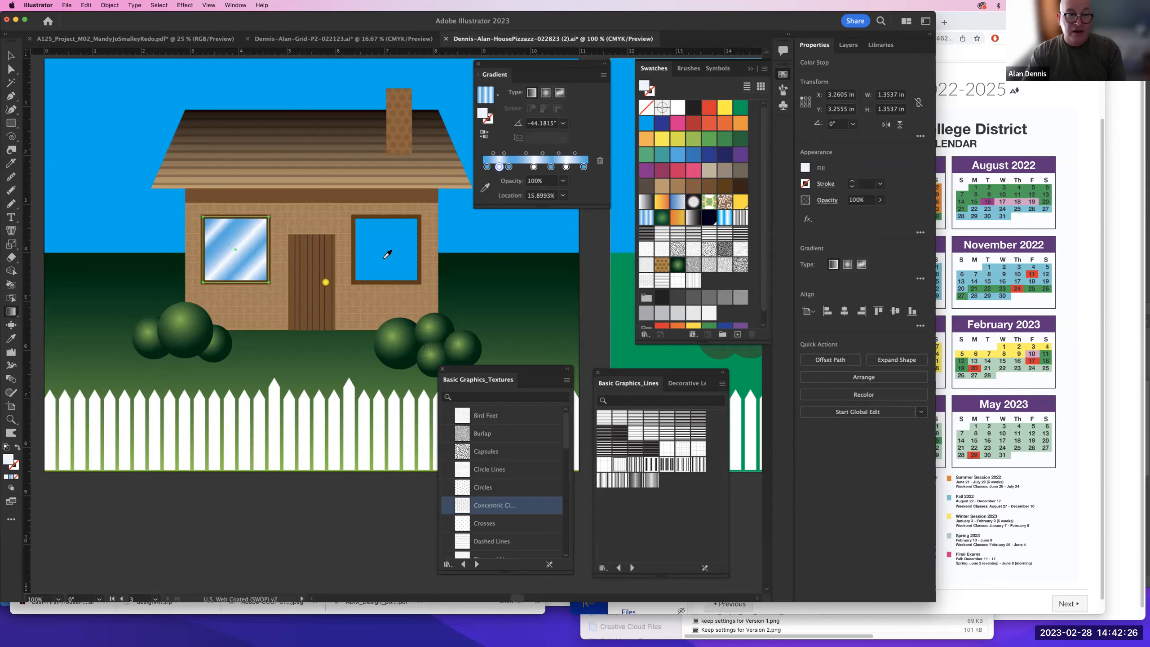
left_click(359, 280)
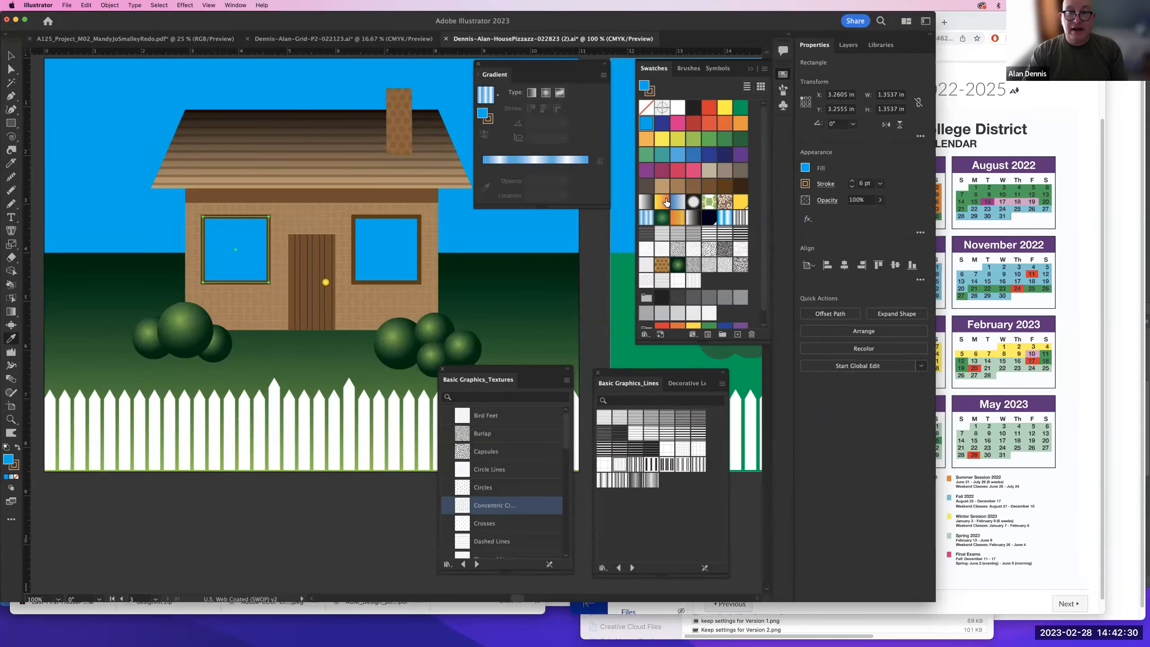
- Apply the white-to-black gradient angled from the window's top-left to bottom-right corner
left_click(646, 202)
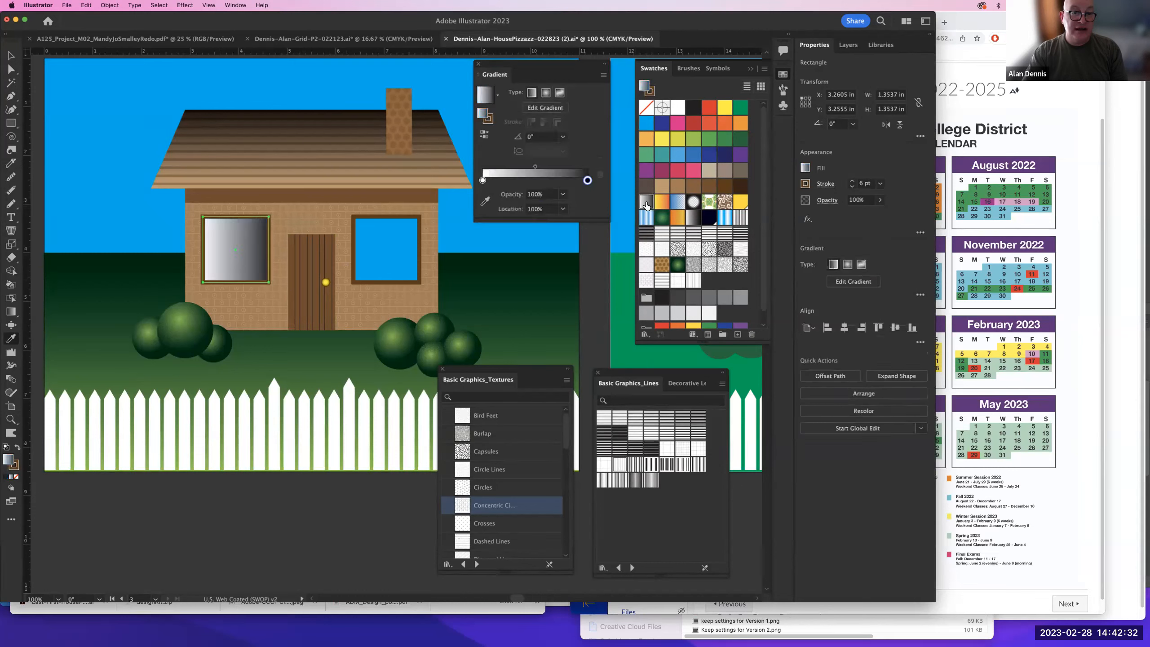
left_click(531, 93)
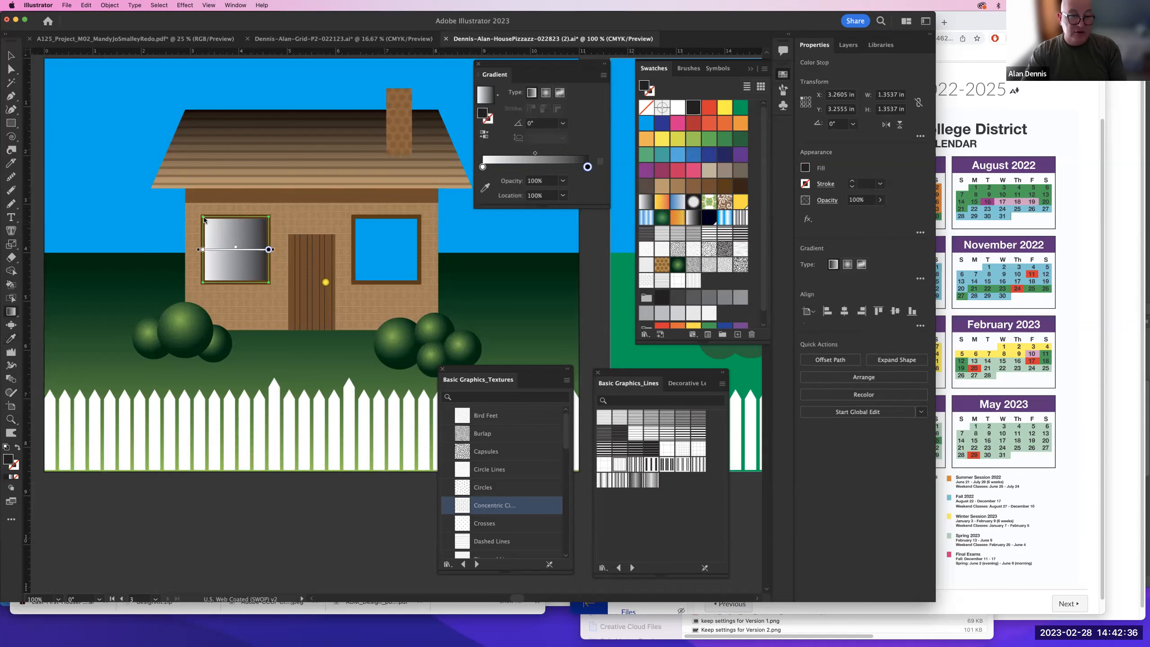
left_click_drag(205, 220, 266, 278)
key("super+equal")
key("super+equal")
key("super+equal")
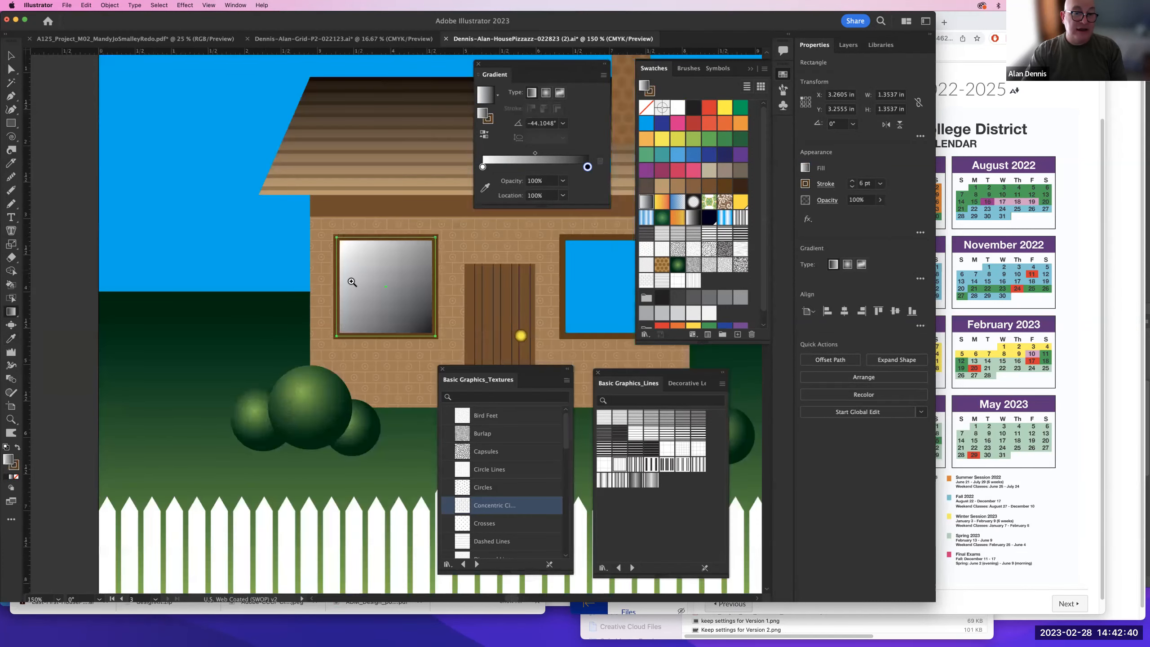
- Change the gradient's black end stop to blue with C 100 and M 28
left_click_drag(382, 294, 192, 190)
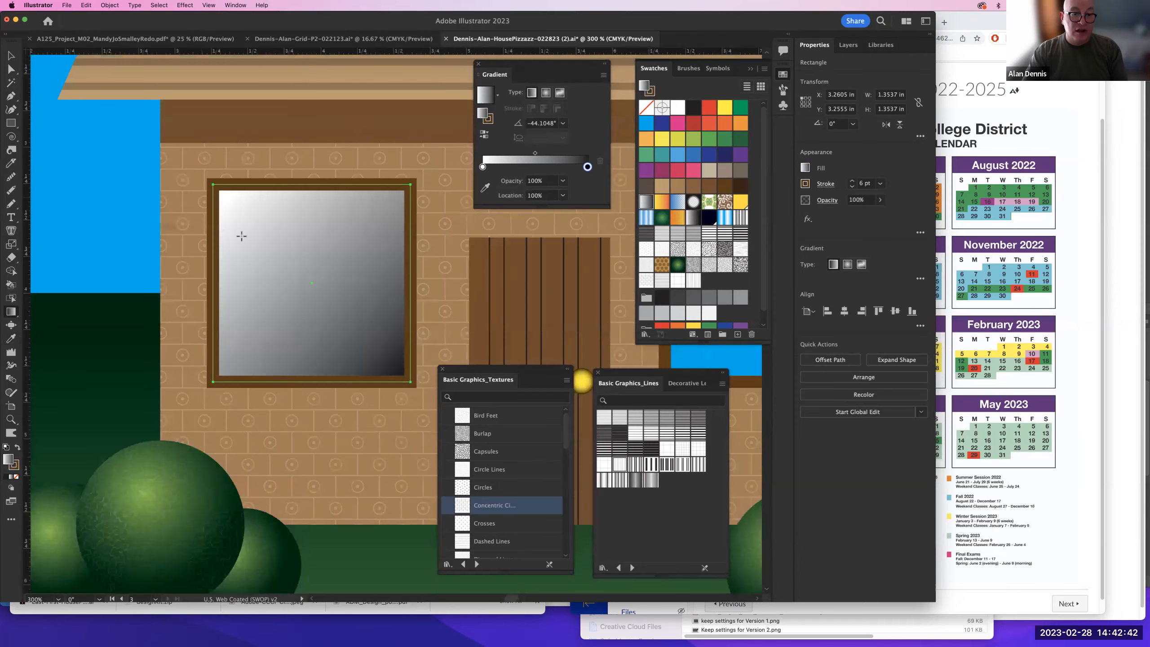
left_click(384, 359)
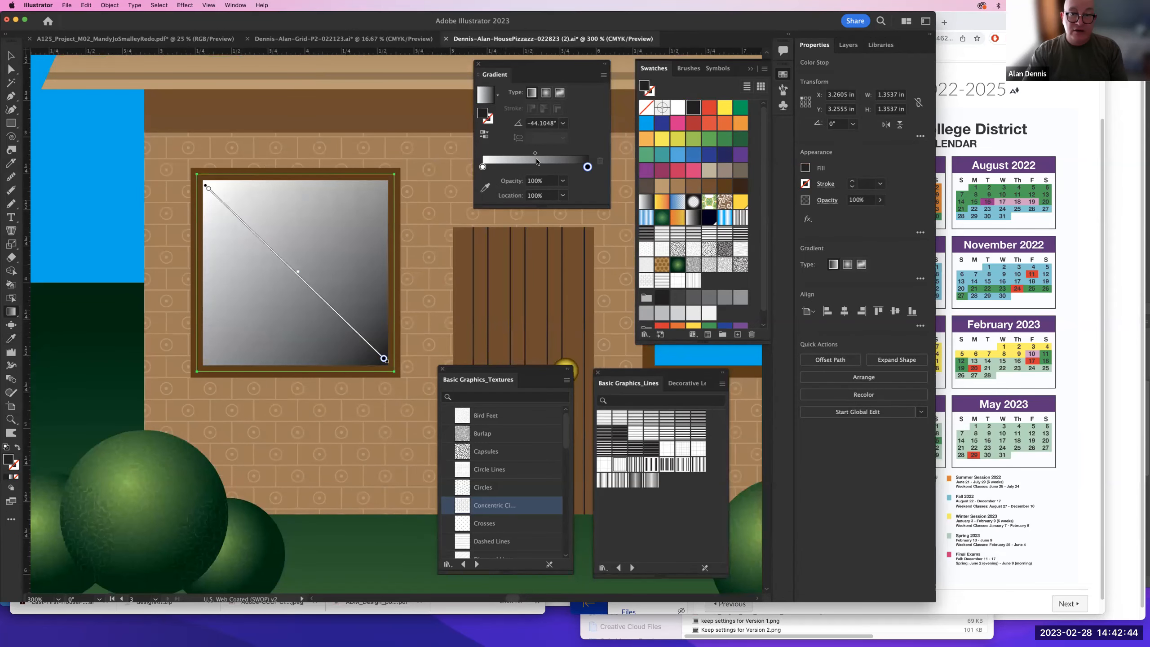
left_click_drag(609, 209, 901, 218)
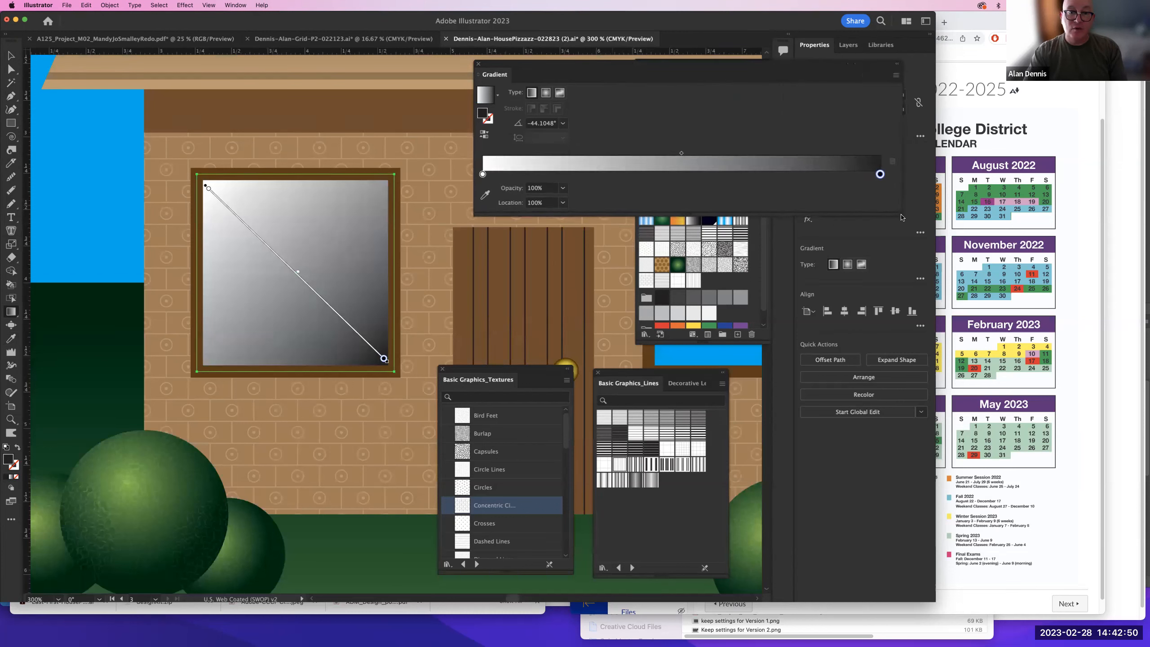
left_click_drag(555, 65, 507, 69)
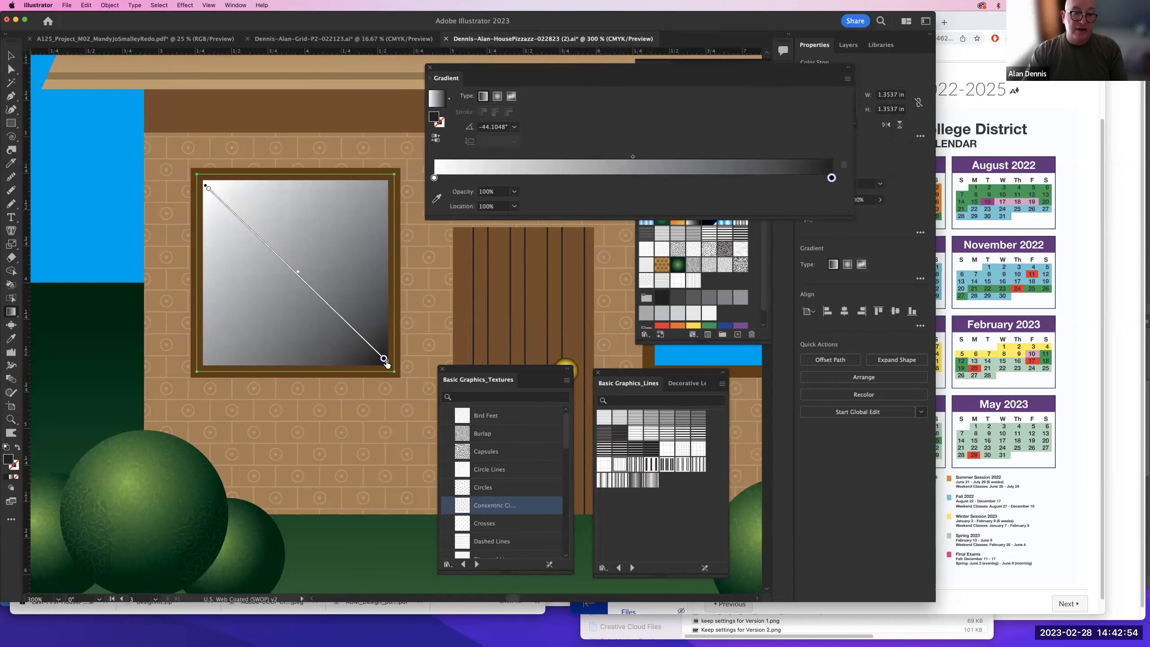
left_click_drag(386, 364, 383, 358)
double_click(383, 358)
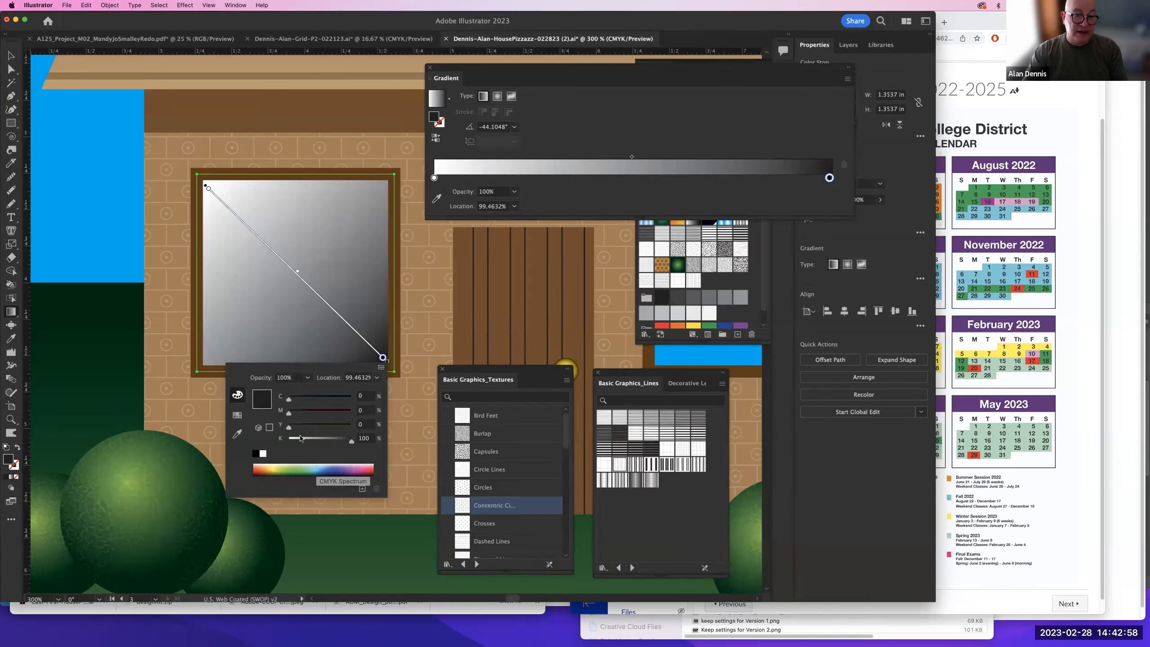
left_click_drag(352, 441, 239, 435)
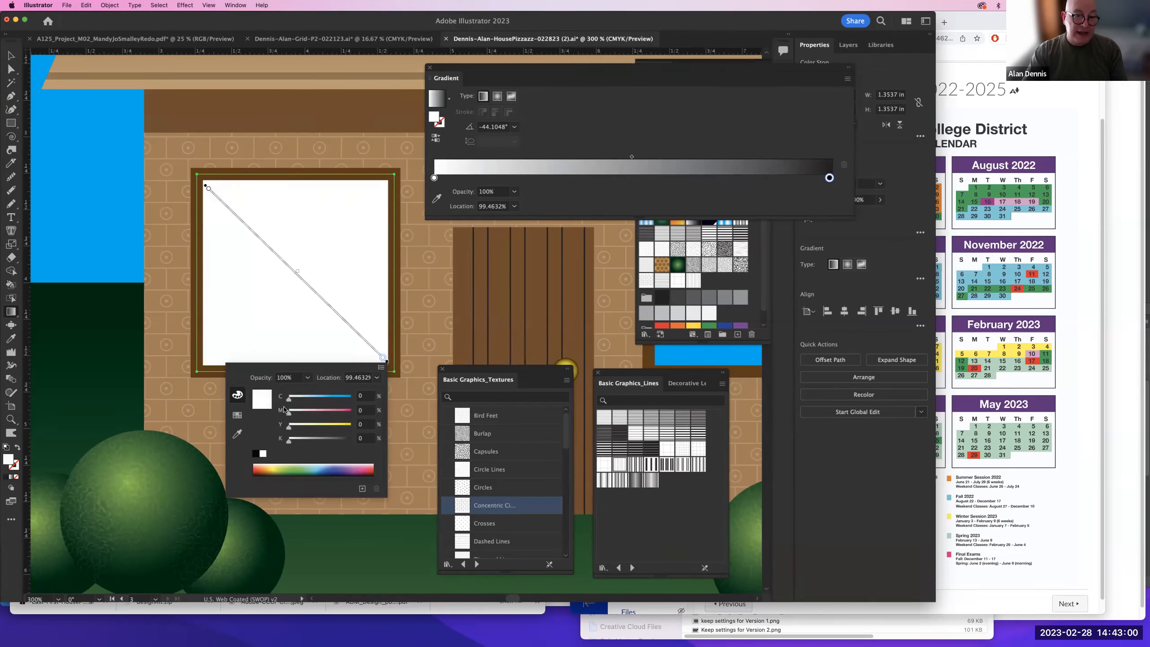
left_click_drag(288, 399, 411, 393)
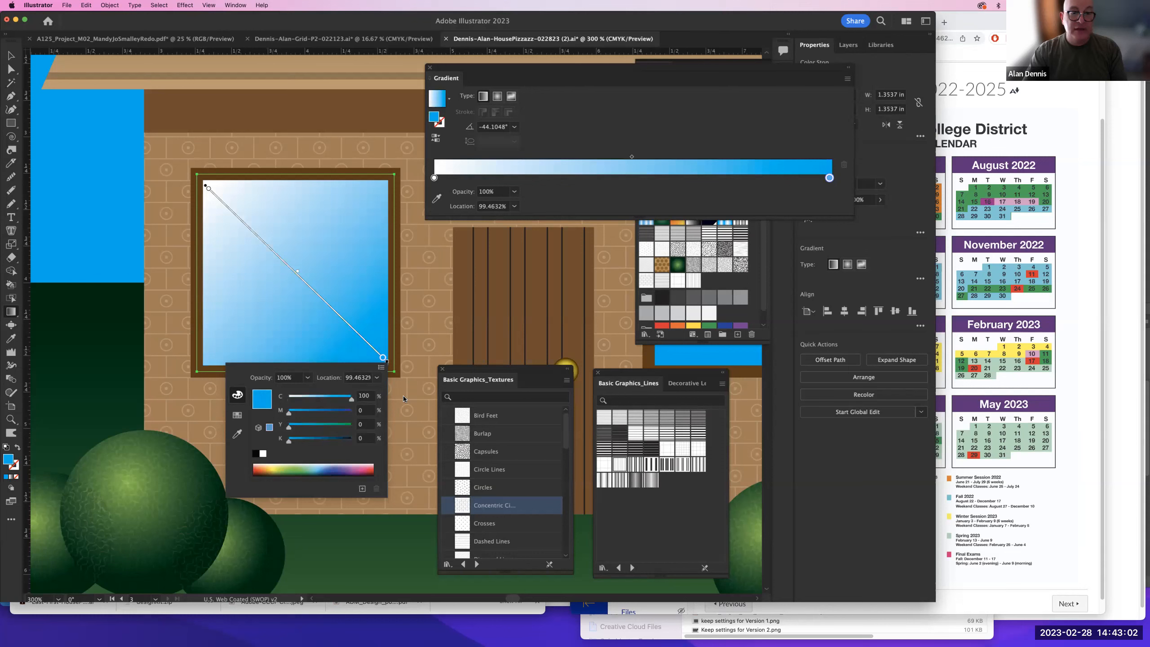
left_click_drag(288, 412, 304, 415)
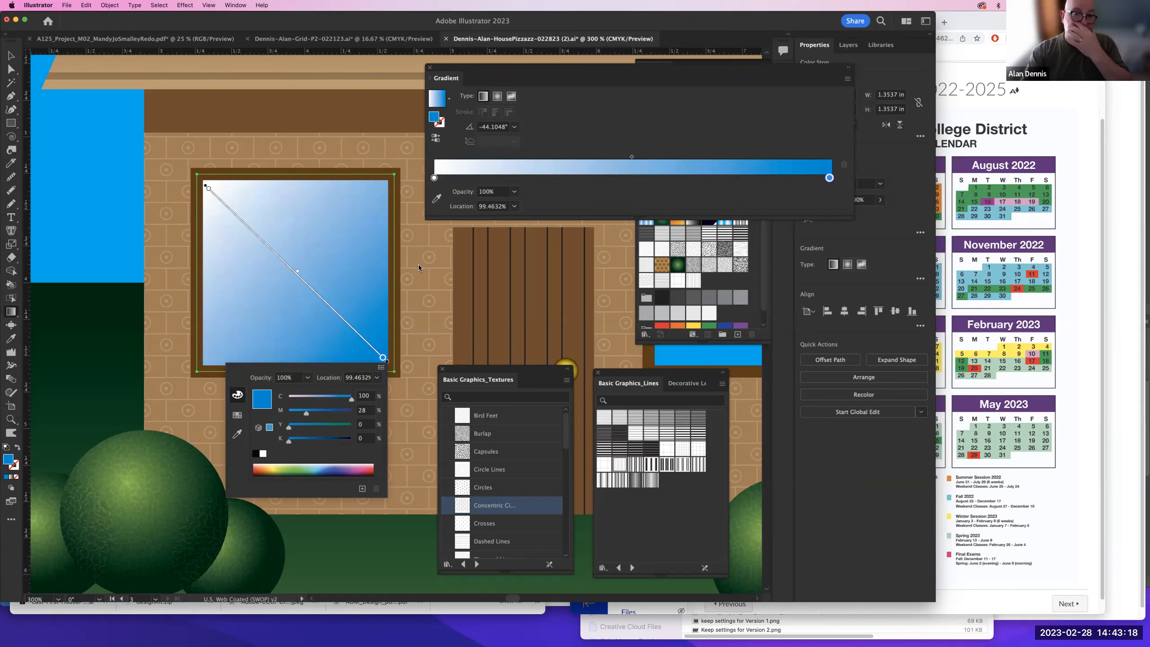
left_click(513, 180)
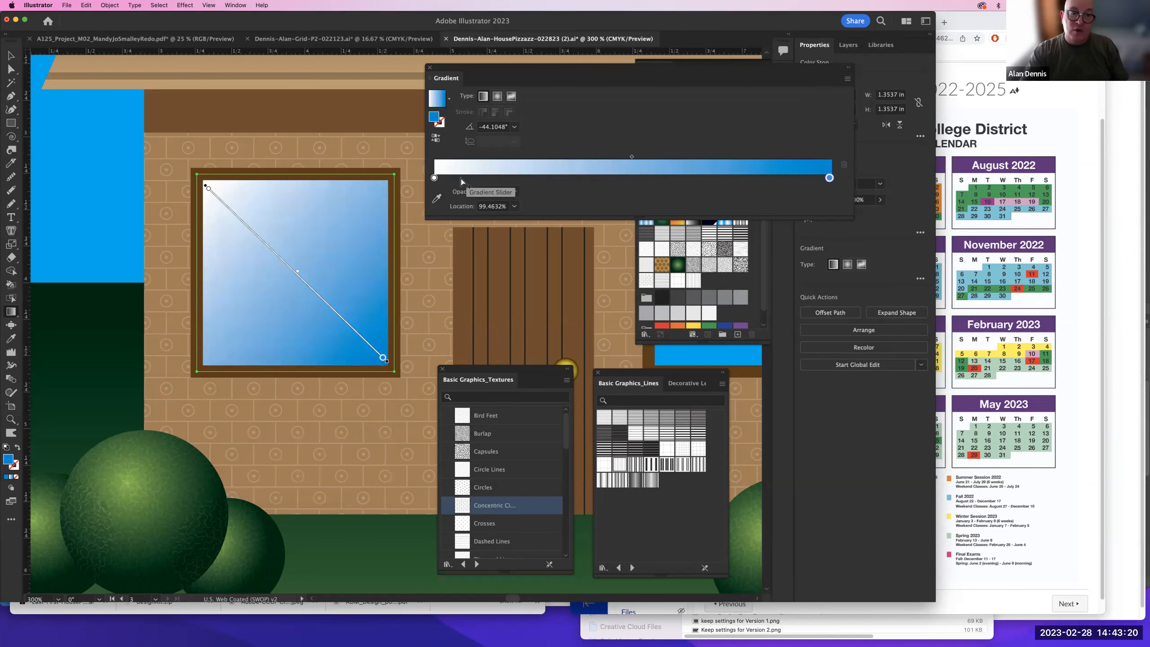
- Move the white stop to about 30% and add blue and white stop copies near 91% and 60%
left_click_drag(435, 178, 553, 178)
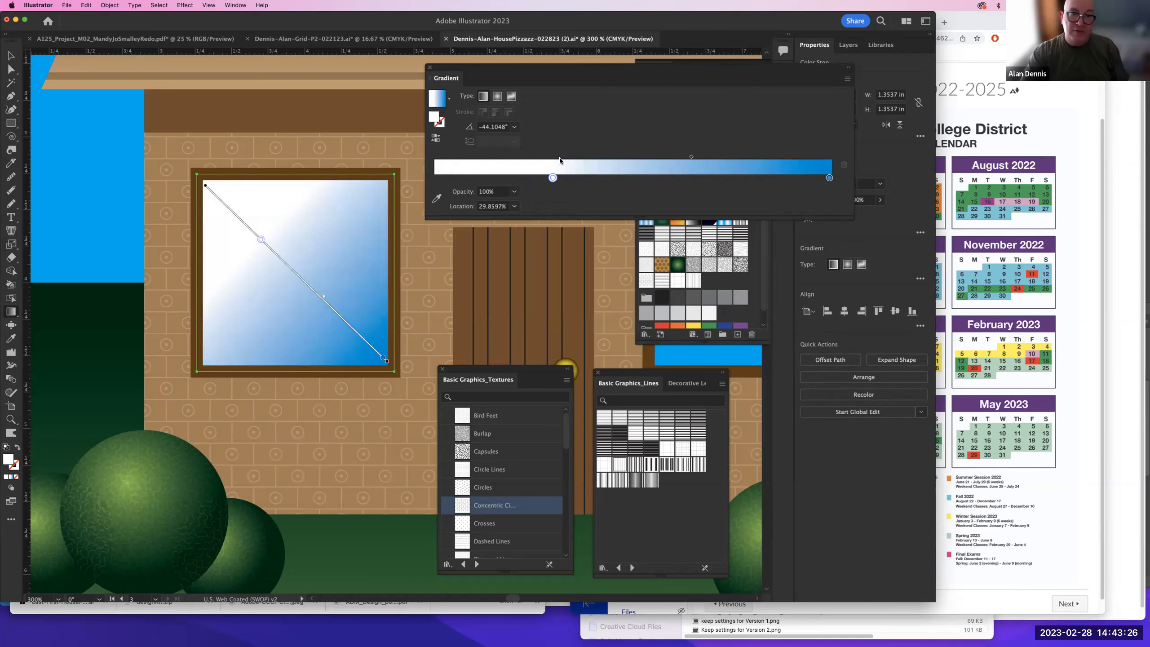
mouse_move(261, 239)
left_mouse_down()
mouse_move(343, 337)
mouse_move(362, 336)
left_mouse_up()
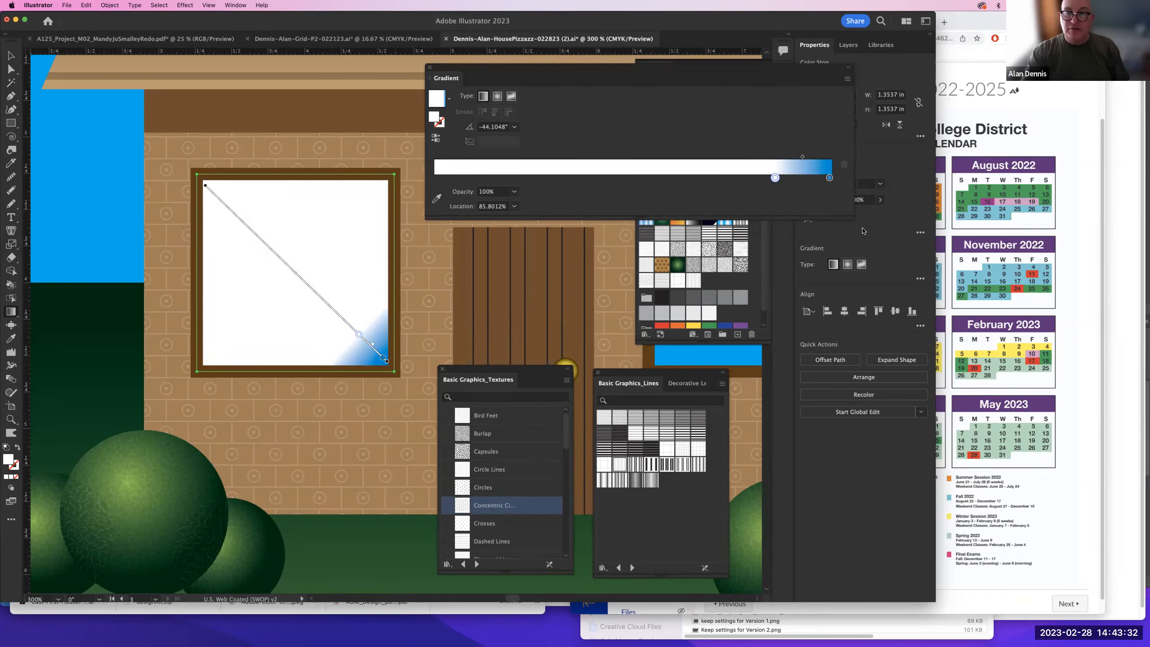
left_click(704, 179)
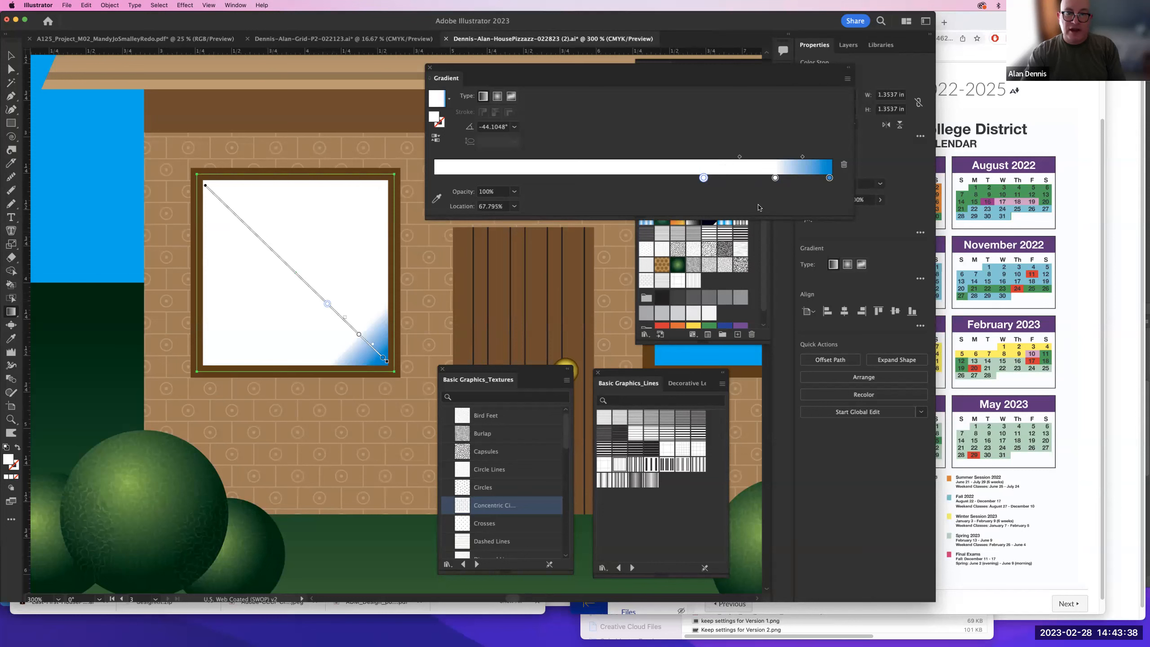
left_click_drag(703, 177, 724, 323)
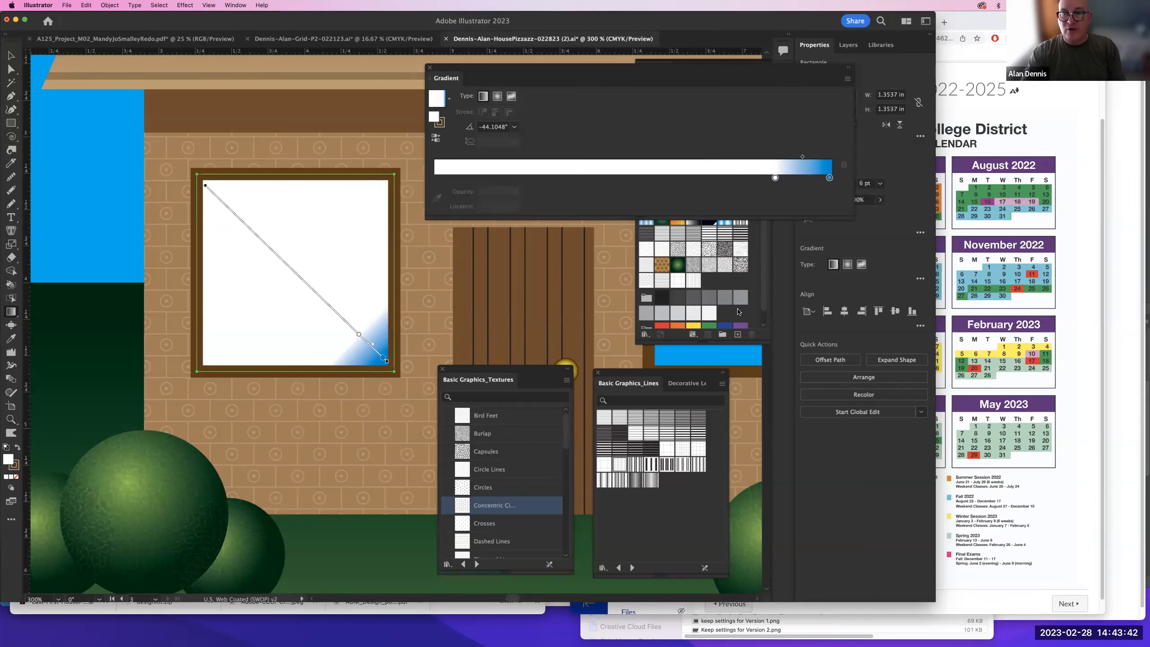
left_click(829, 178)
left_click_drag(828, 178, 728, 181)
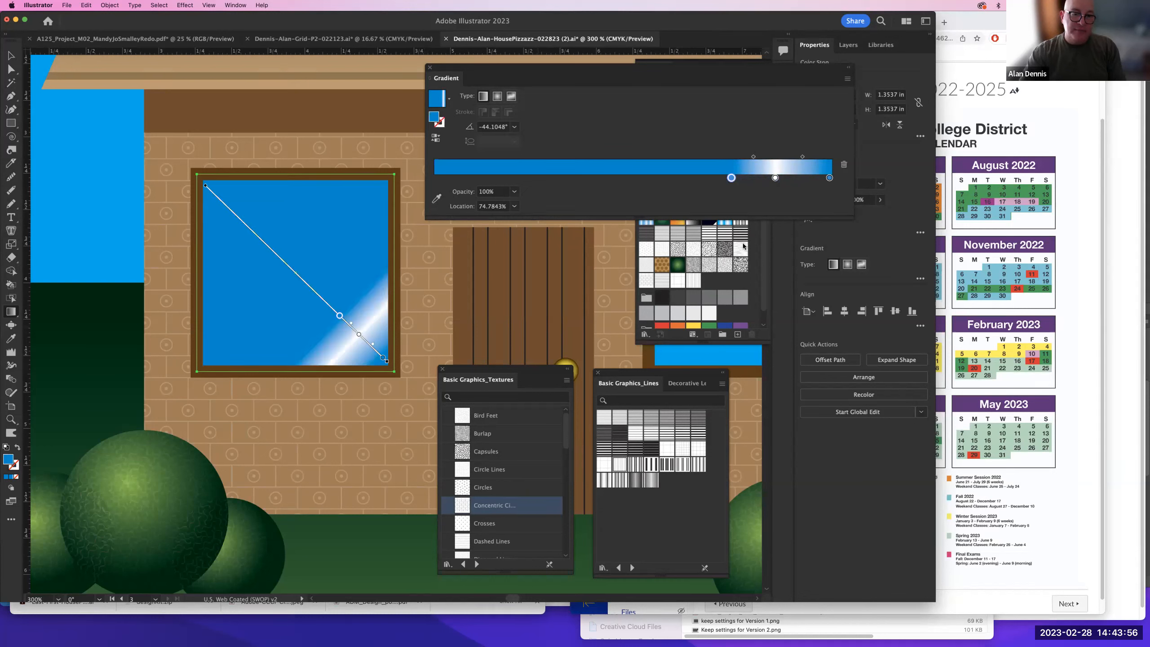
left_click(775, 178)
left_click_drag(759, 180, 395, 173)
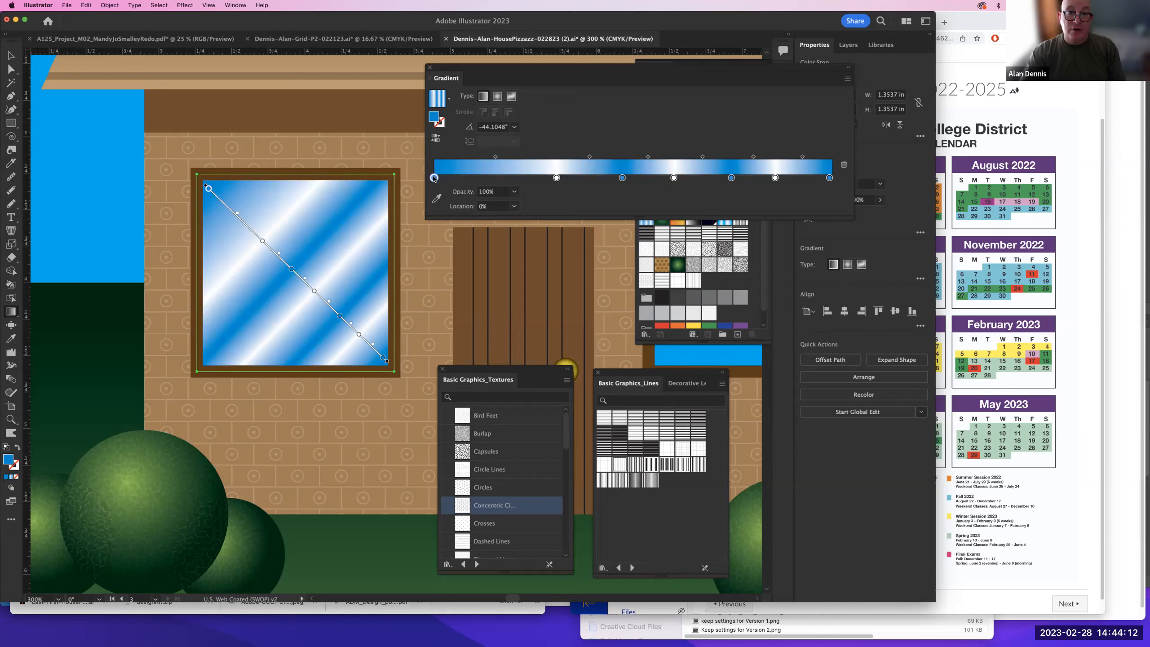
- Add a blue stop near 19%, then copy the left window's streaked gradient onto the right window
left_click_drag(434, 177, 474, 178)
left_click(557, 177)
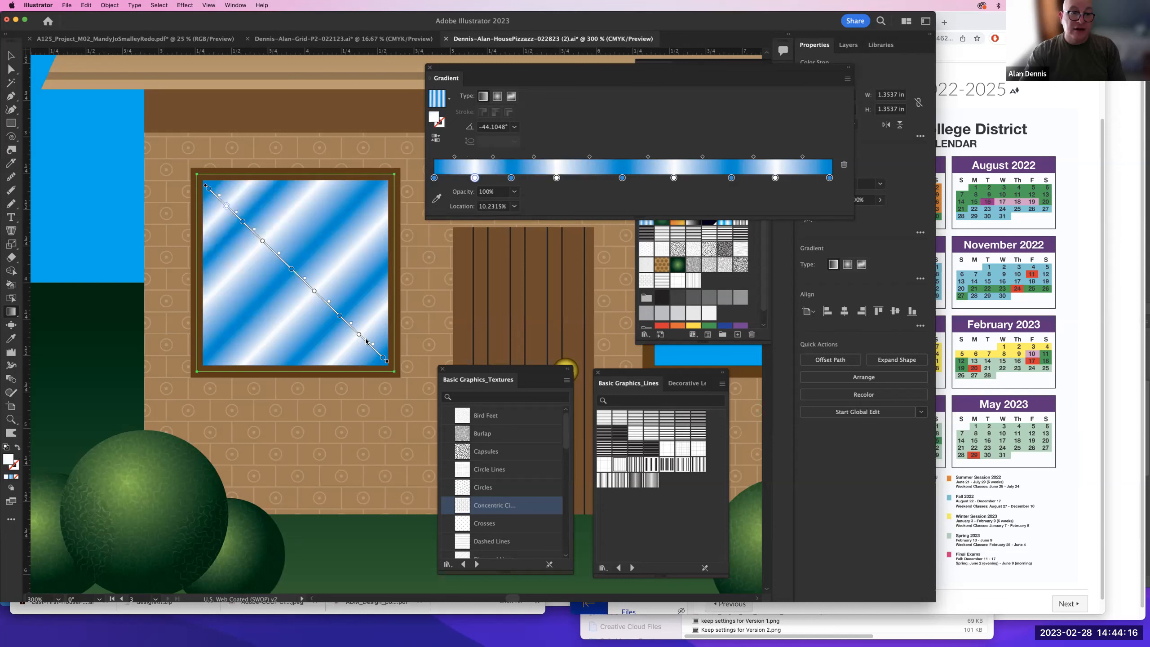
key("super+alt+space")
left_click(382, 273, "alt+super")
left_click_drag(451, 302, 295, 266)
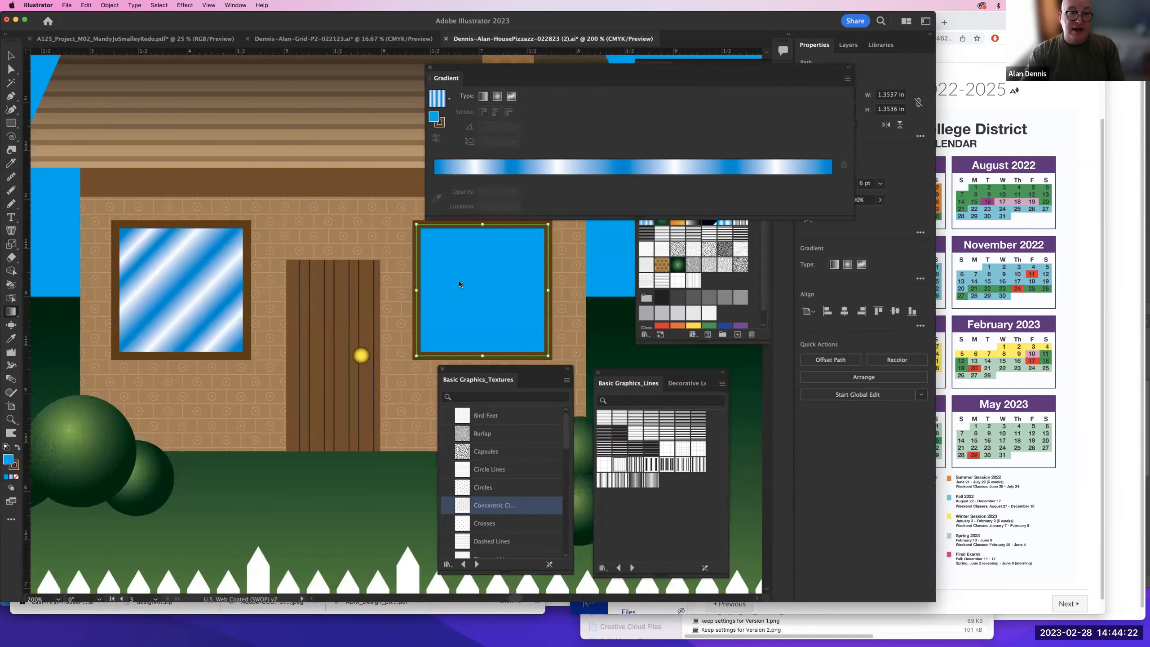
key("i")
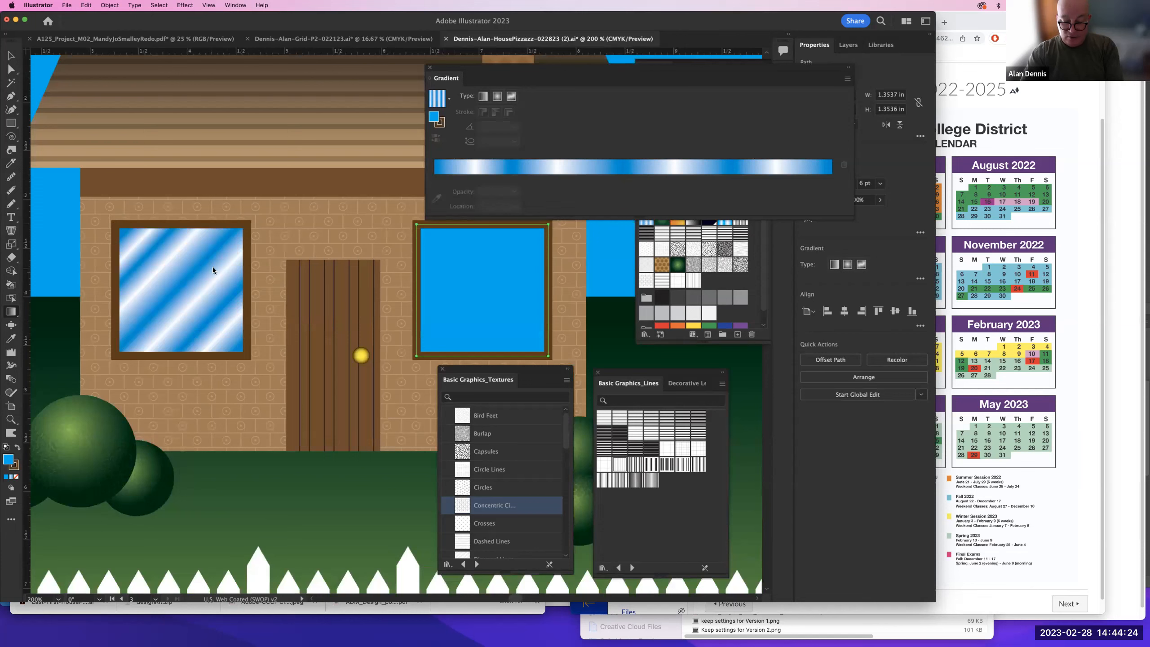
left_click(213, 268)
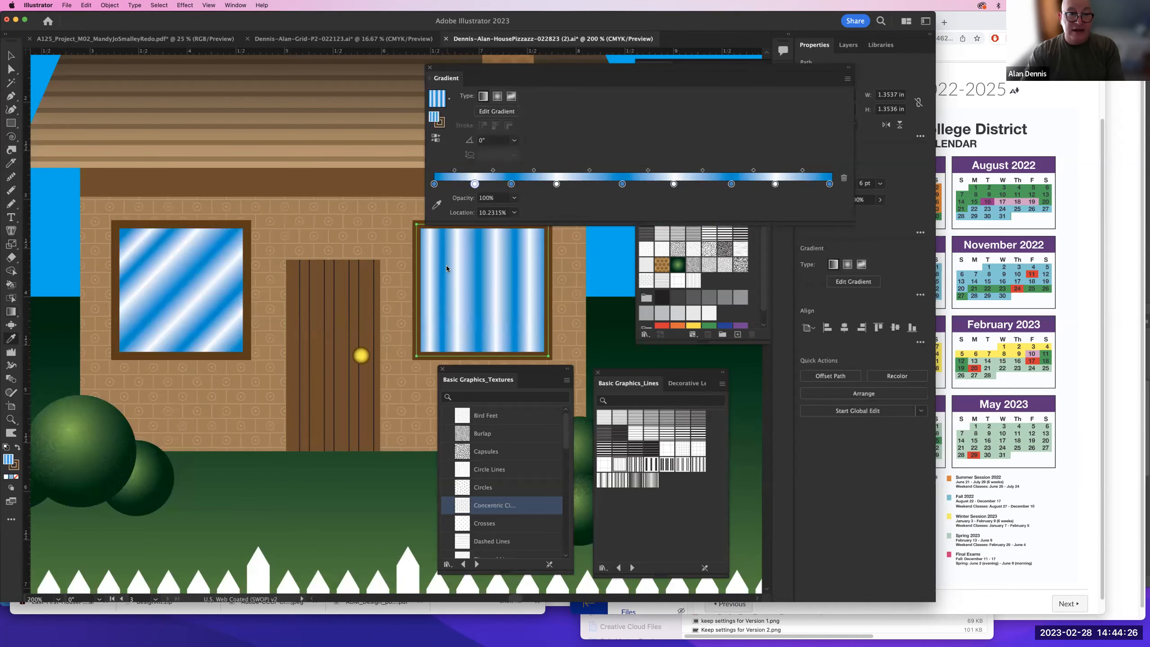
- Set the right window's gradient angle to -45° and dock the Gradient panel with the swatches
left_click(514, 141)
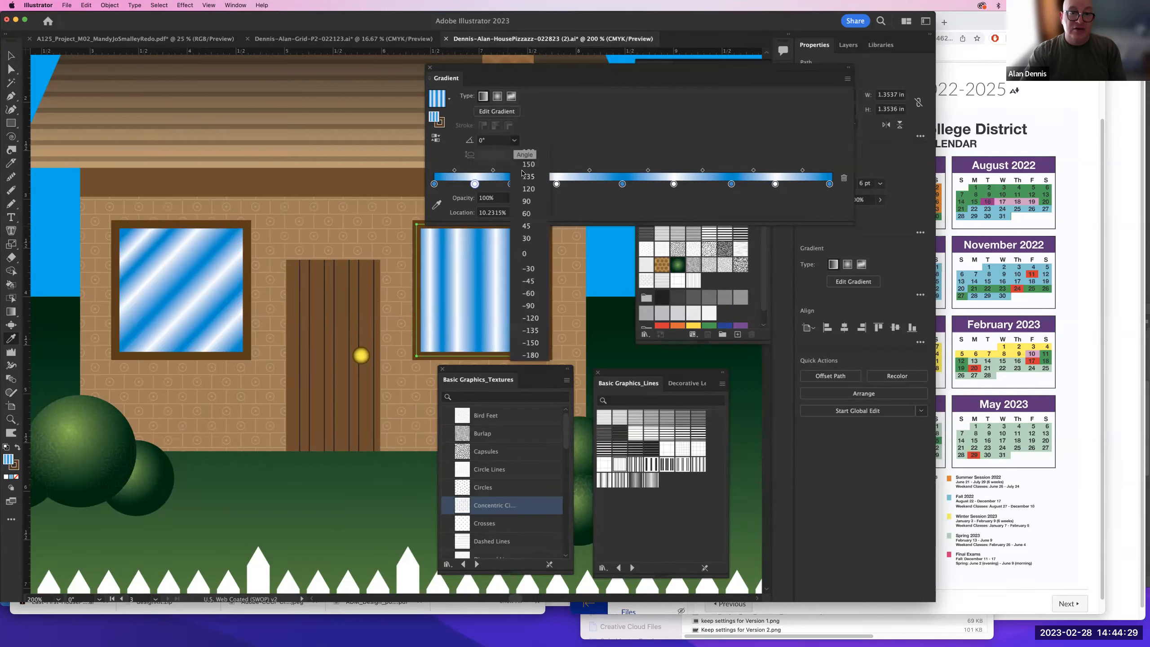
left_click(526, 225)
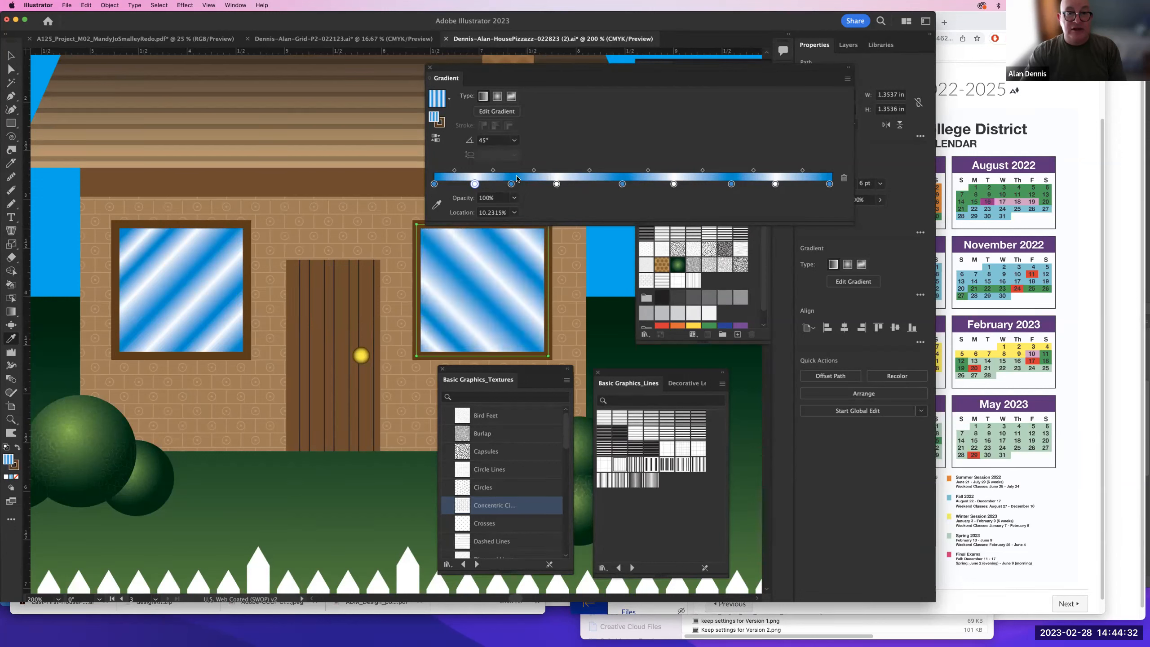
left_click(516, 141)
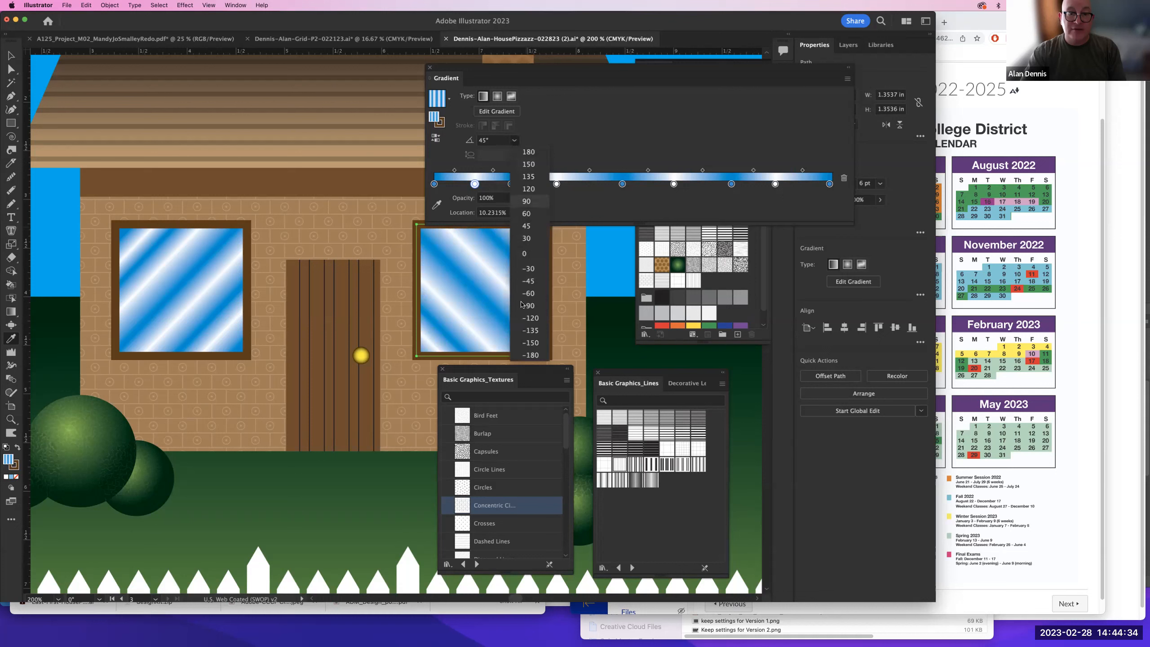
left_click(528, 281)
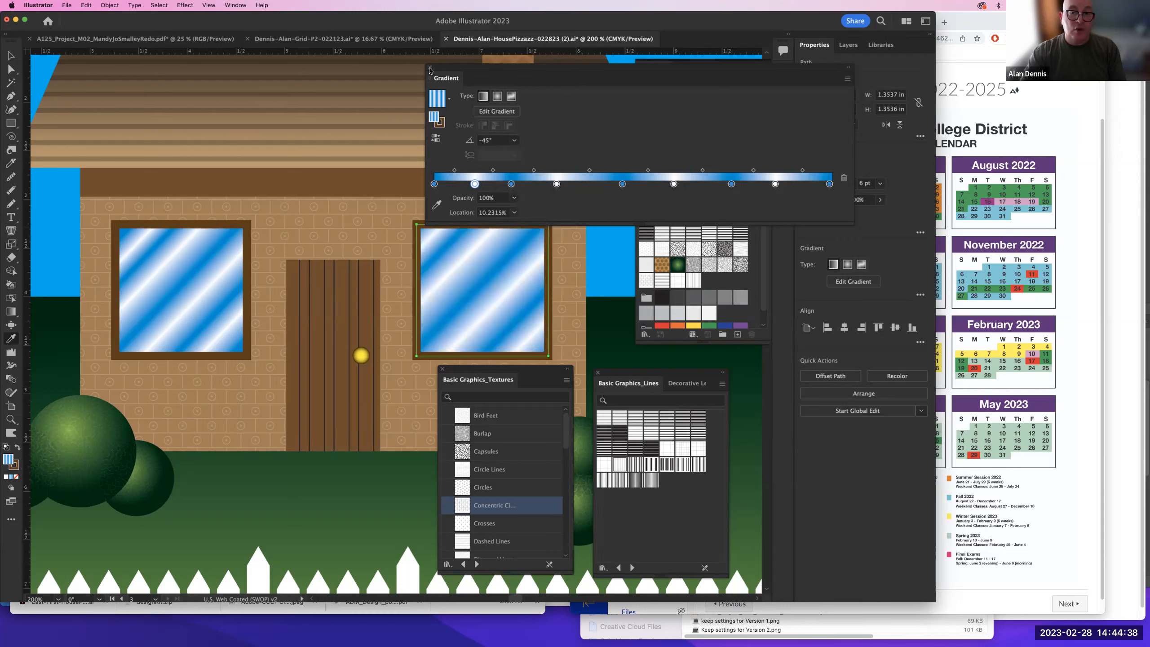
left_click_drag(850, 228, 565, 225)
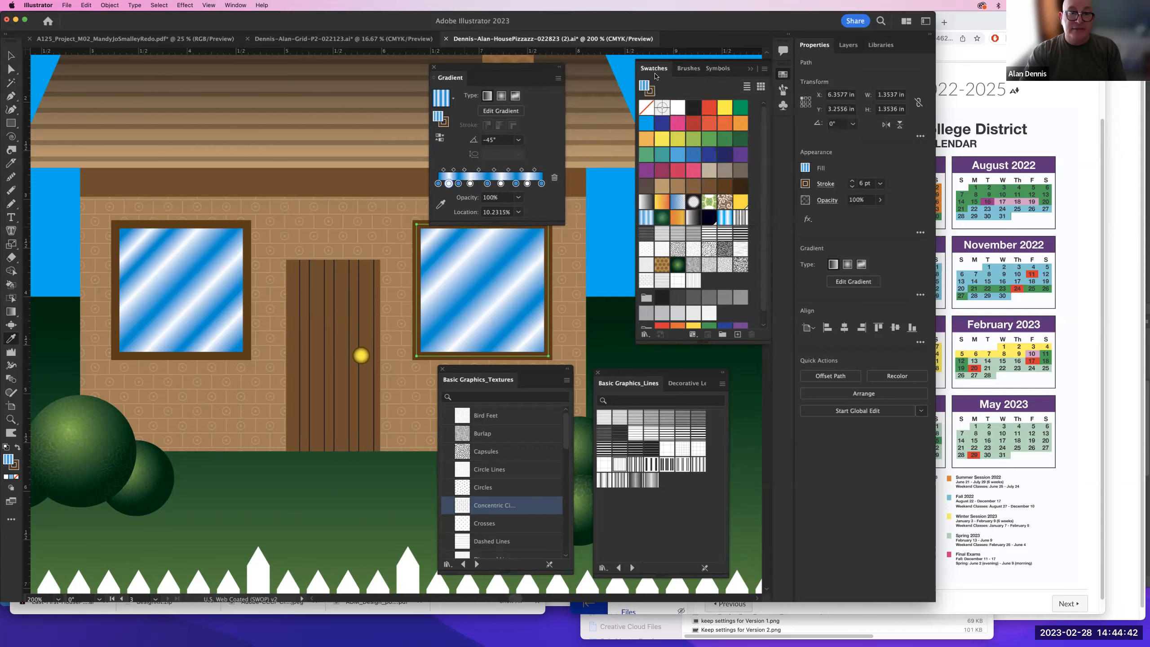
left_click_drag(655, 76, 706, 70)
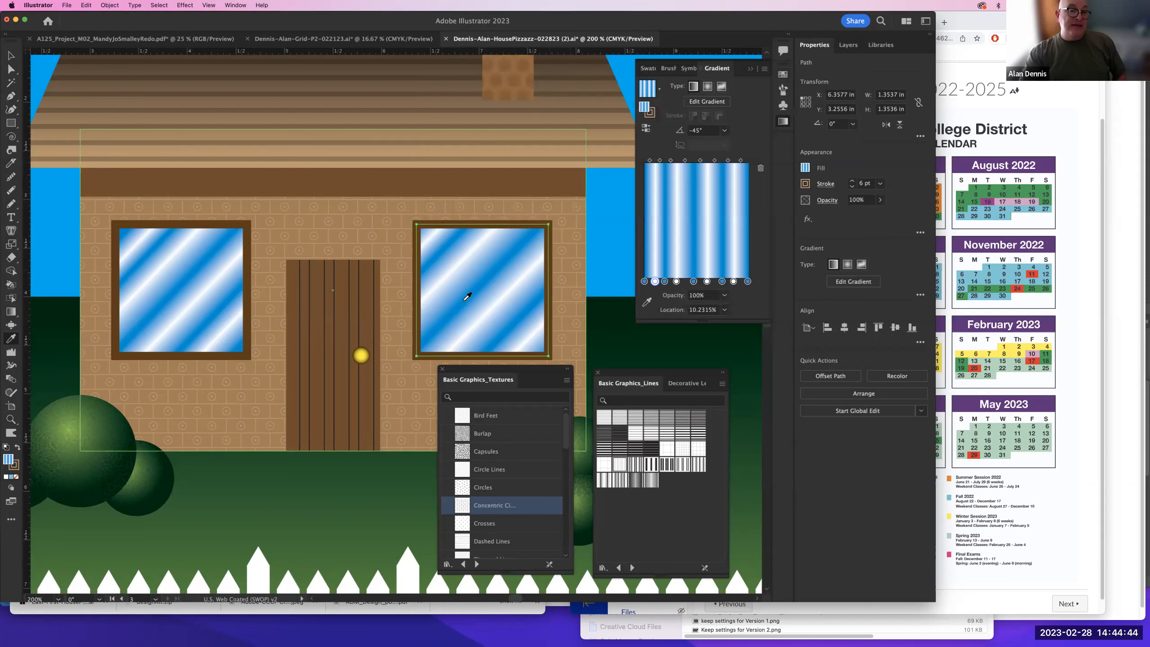
- Select only the left window, undoing an accidental duplicate
left_click(13, 58)
left_click(189, 268, "shift")
left_click(190, 266)
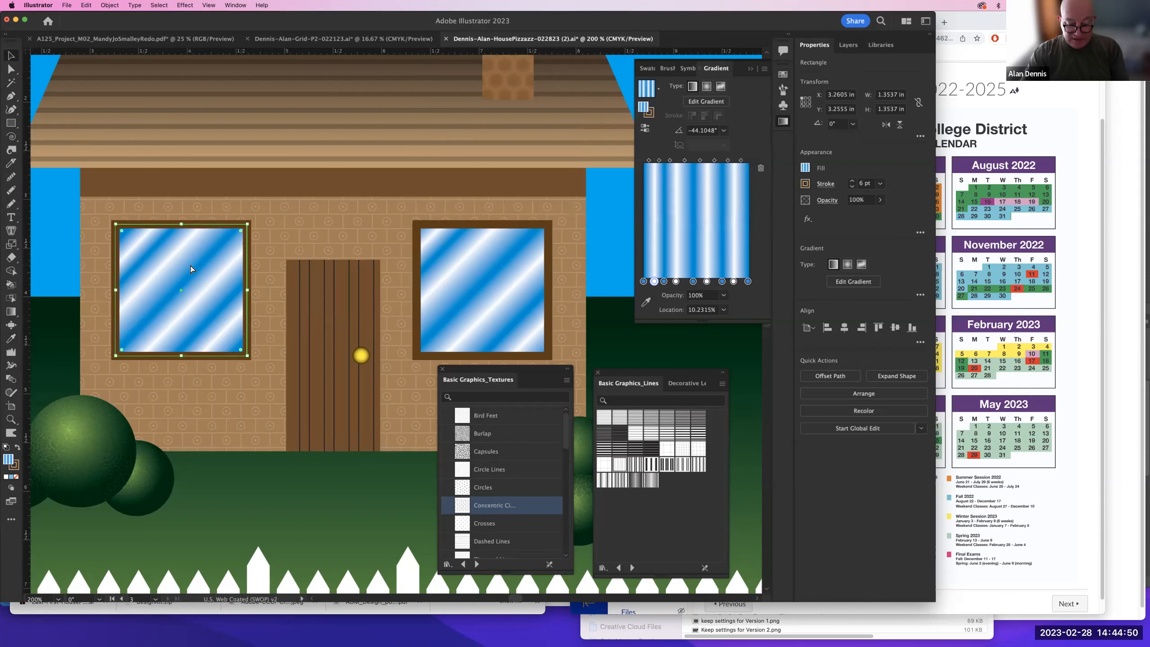
left_click_drag(190, 269, 342, 281)
key("super+z")
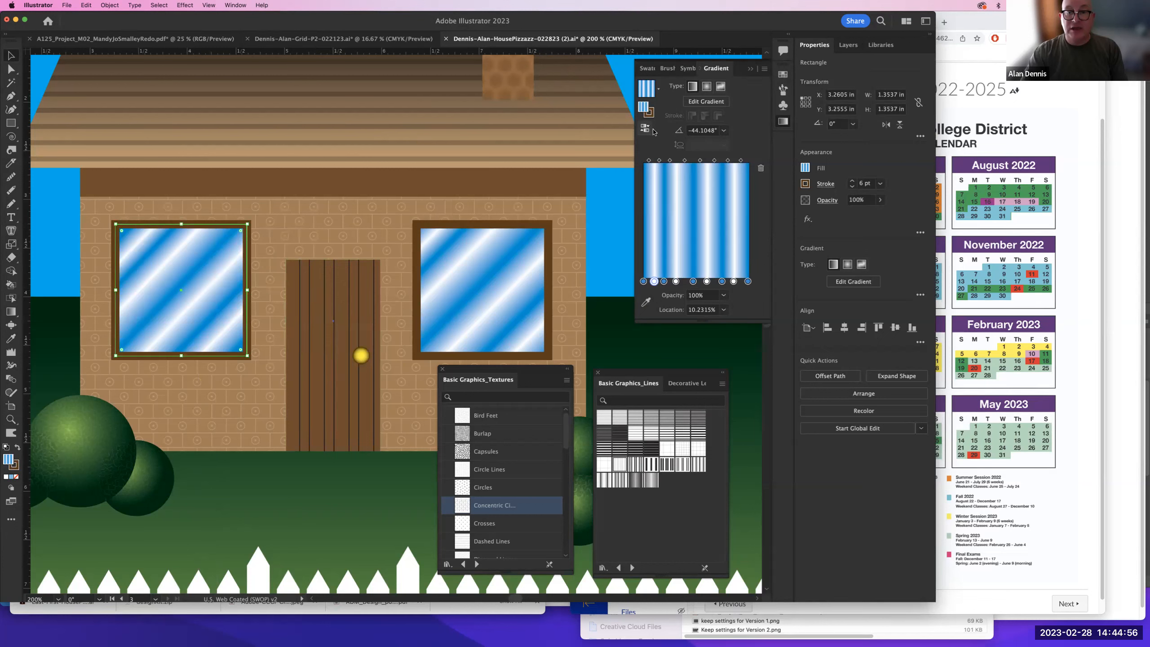
- Apply the black-white gradient, running horizontally from the window's left edge partway across
left_click(782, 73)
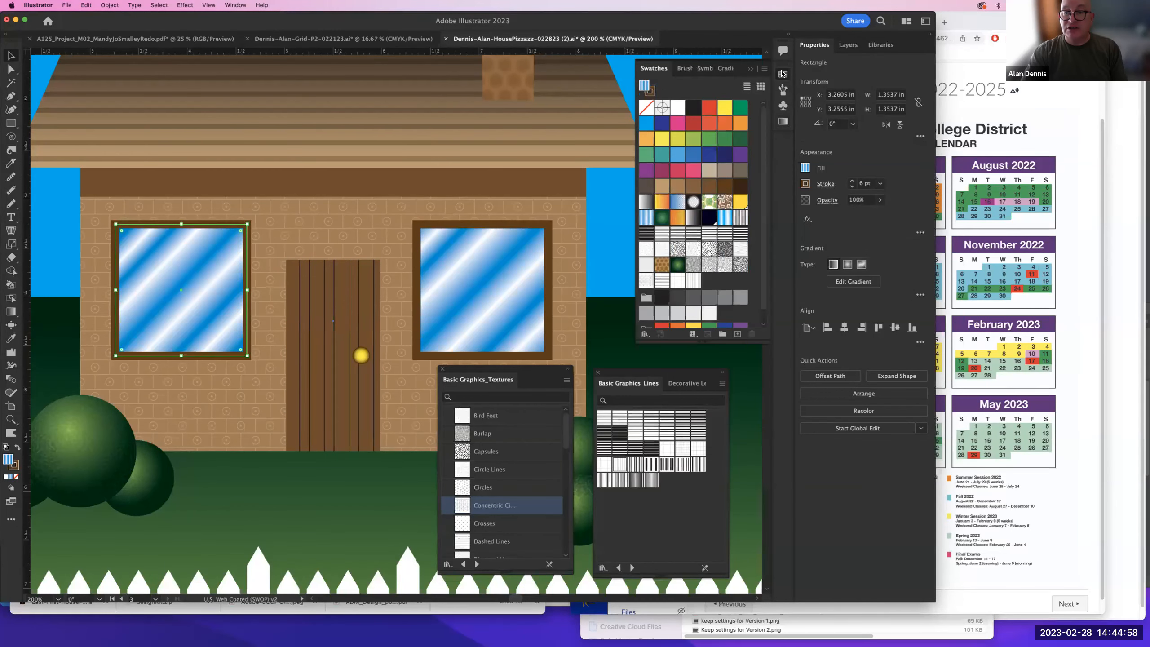
left_click(692, 223)
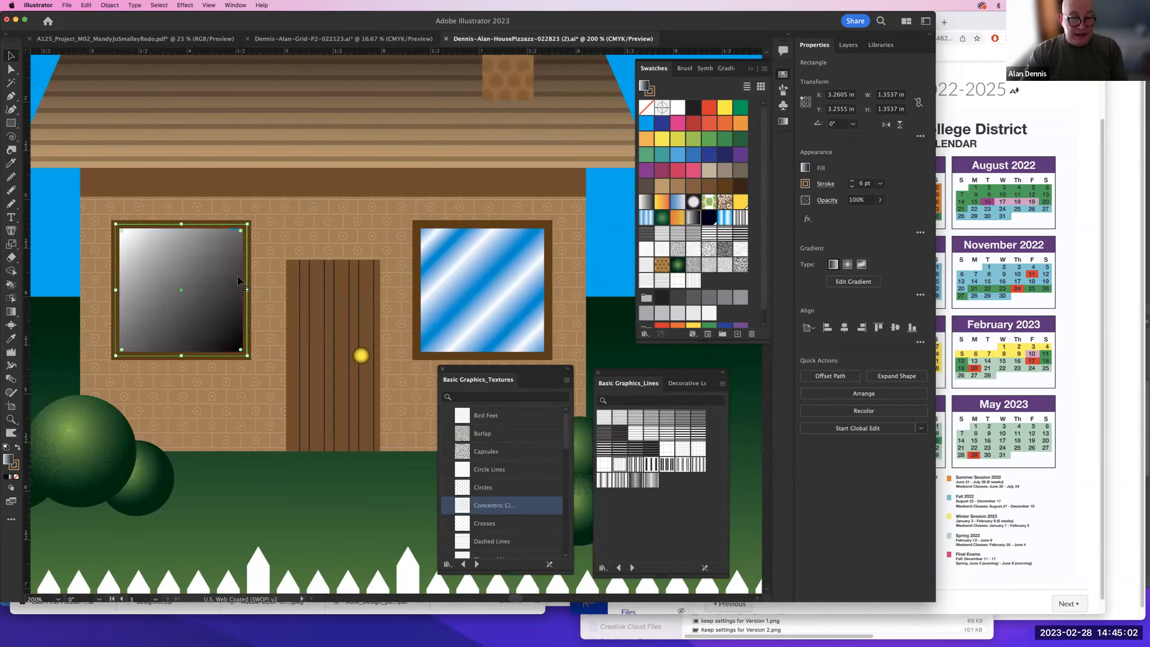
key("g")
left_click(240, 347)
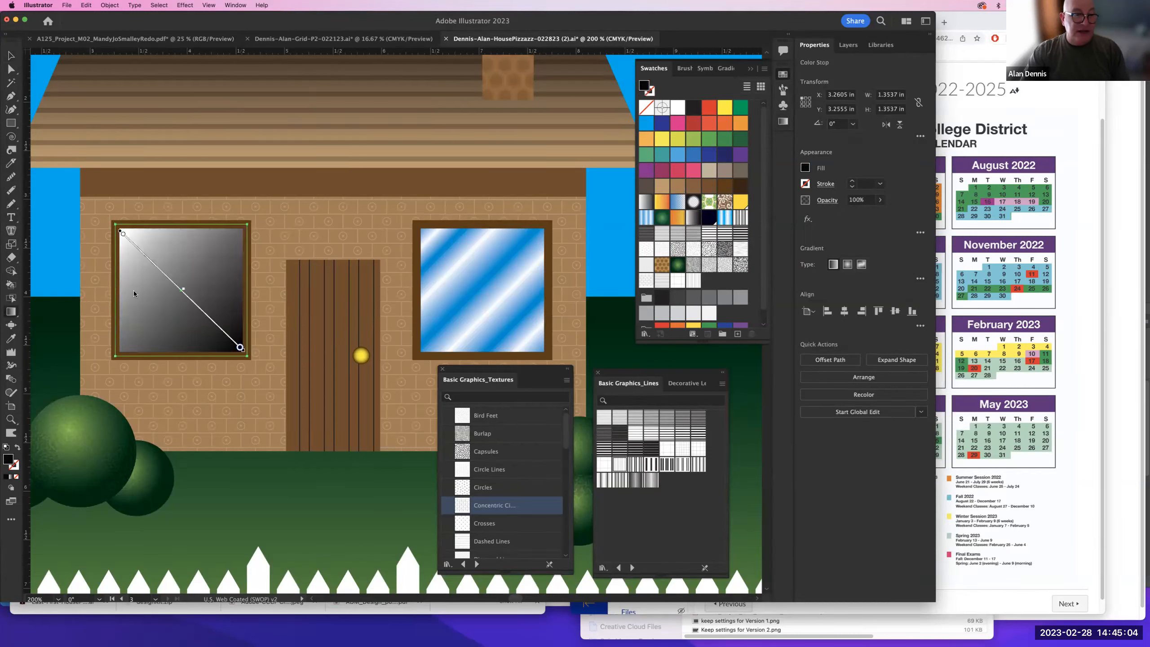
left_click_drag(116, 291, 162, 290)
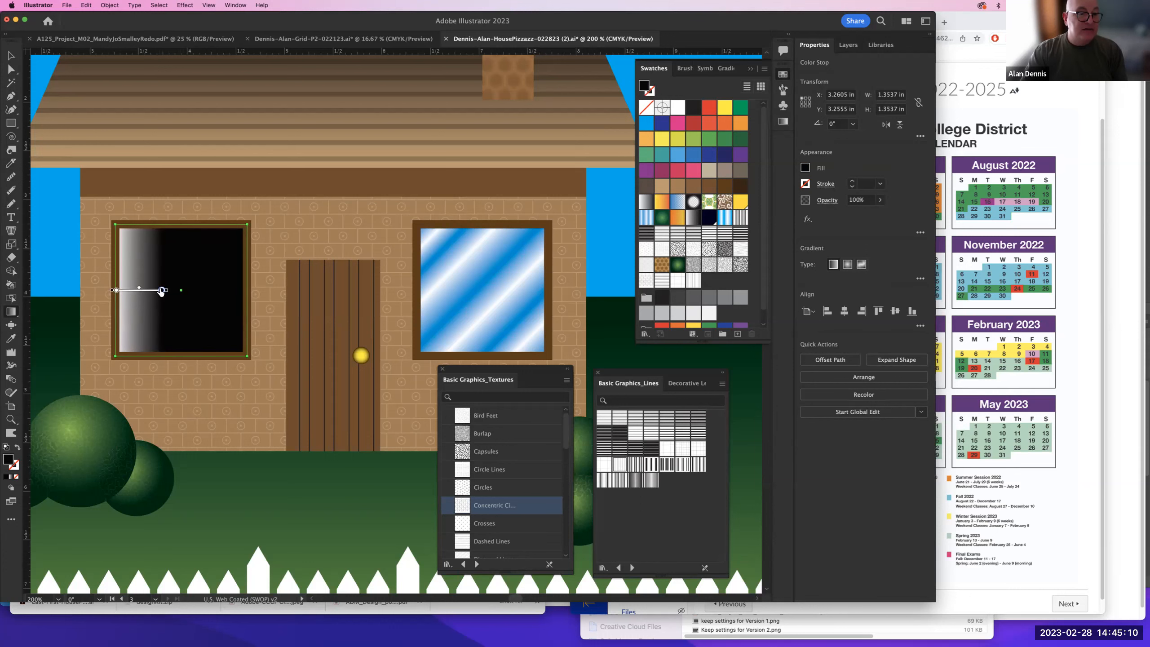
key("super+space")
left_click_drag(114, 277, 209, 326)
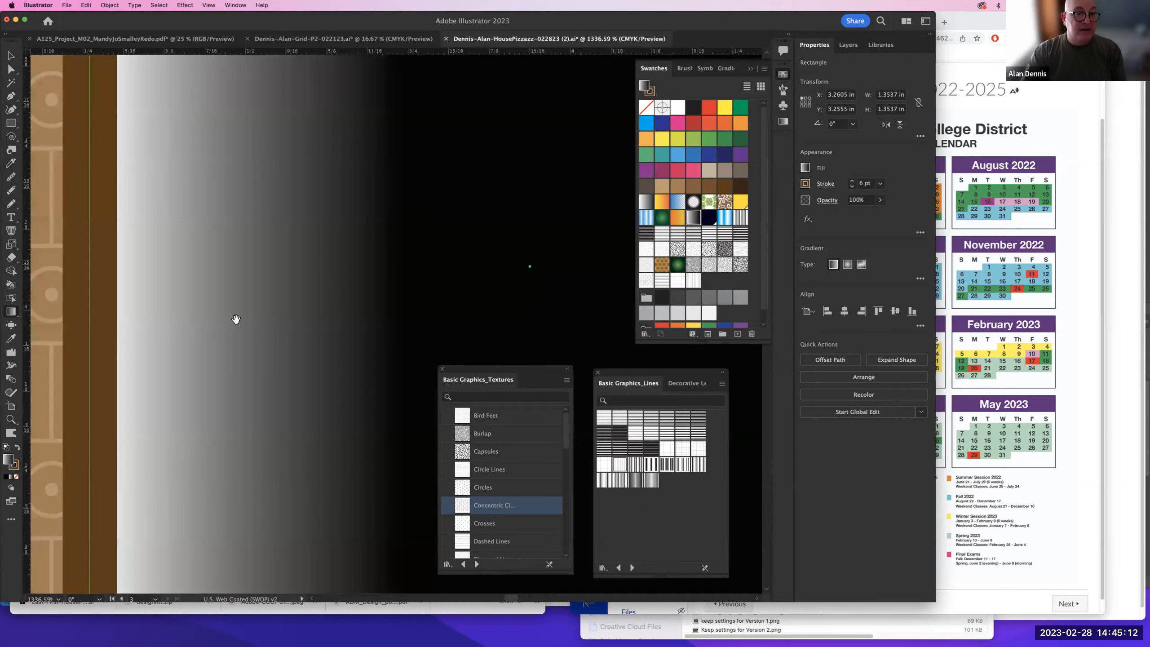
- Set the end stop to maroon (C 36.47 M 100 Y 63.53 K 47.06) and delete the white start stop
left_click(400, 267)
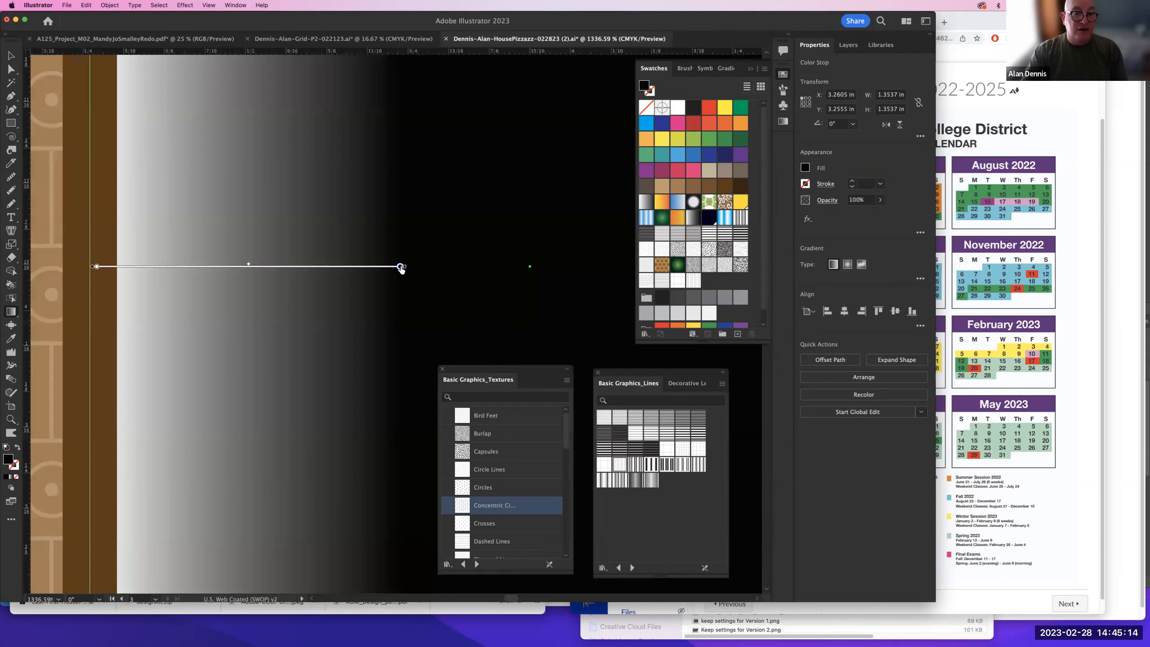
double_click(400, 268)
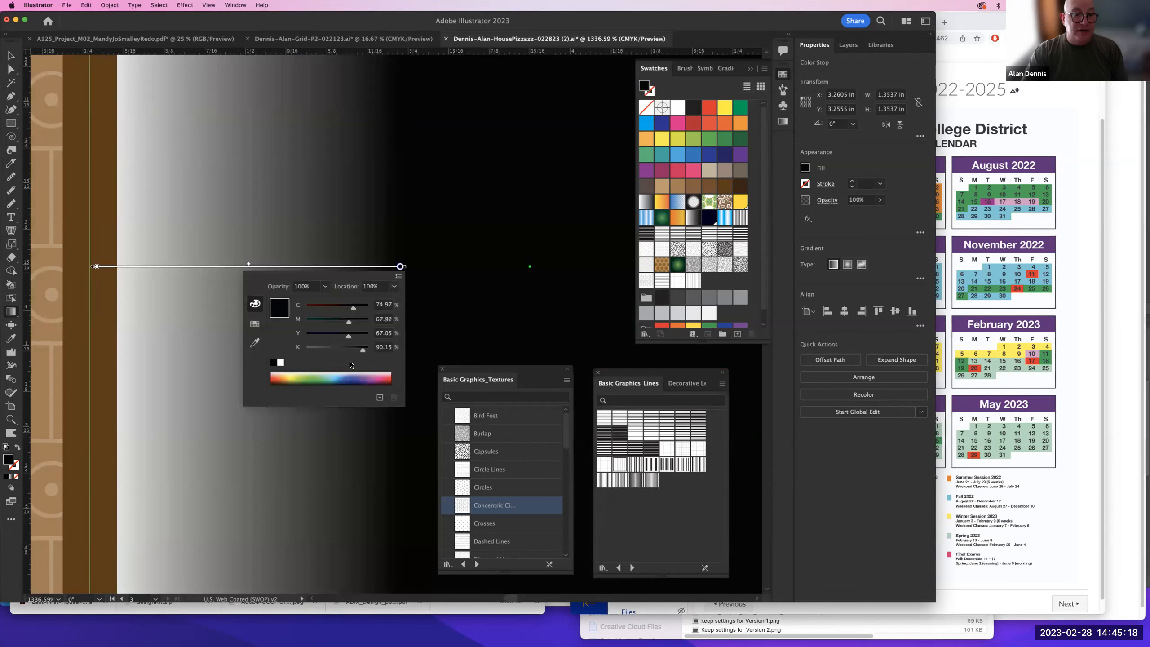
left_click(386, 376)
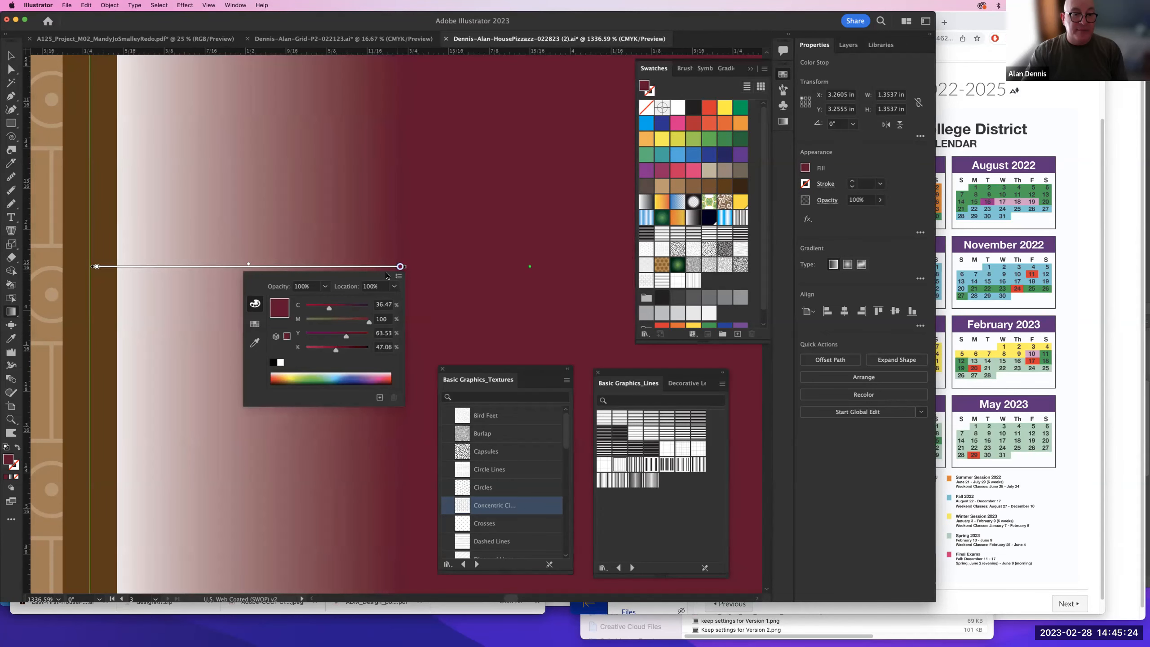
left_click(398, 268)
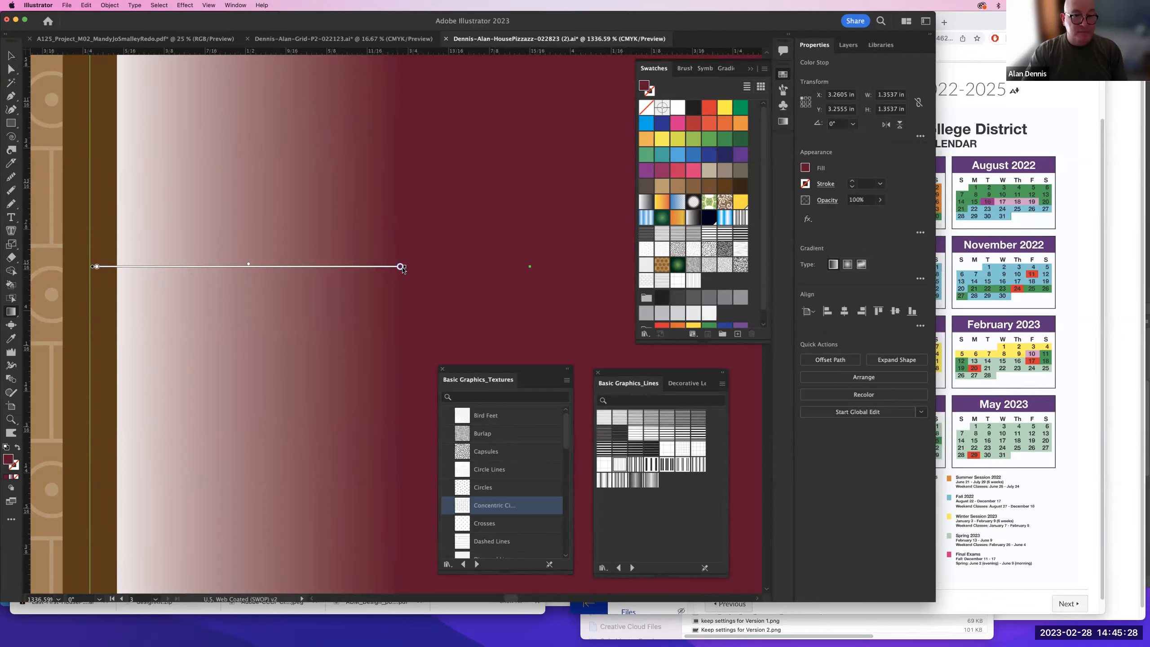
left_click_drag(401, 270, 225, 268)
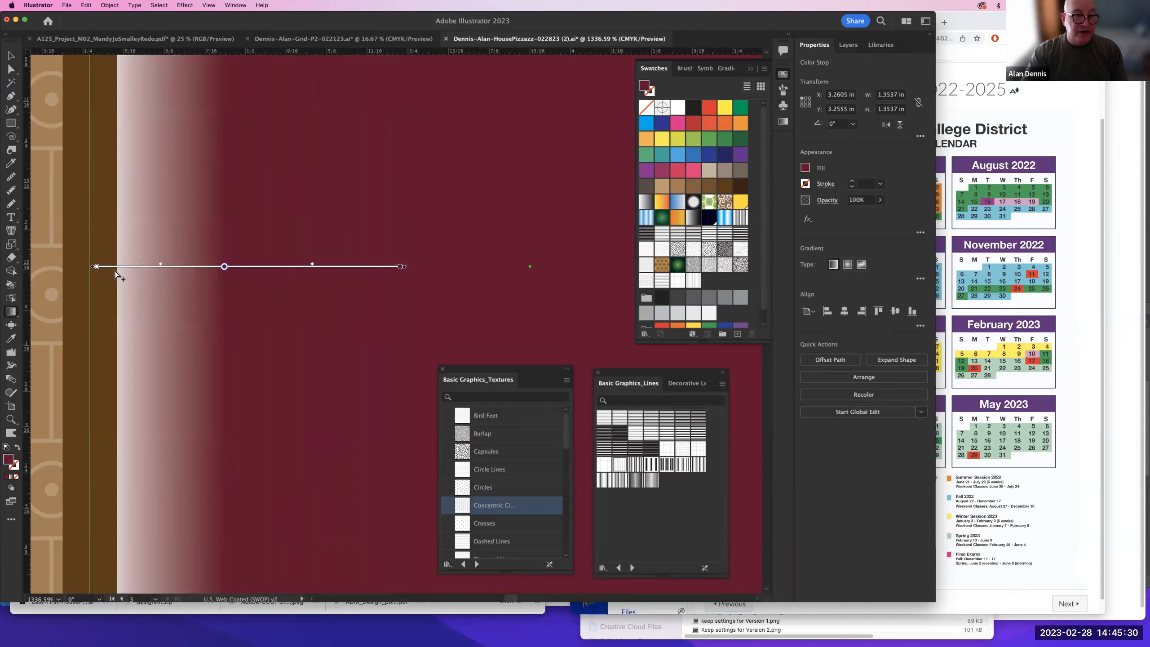
left_click_drag(96, 268, 112, 357)
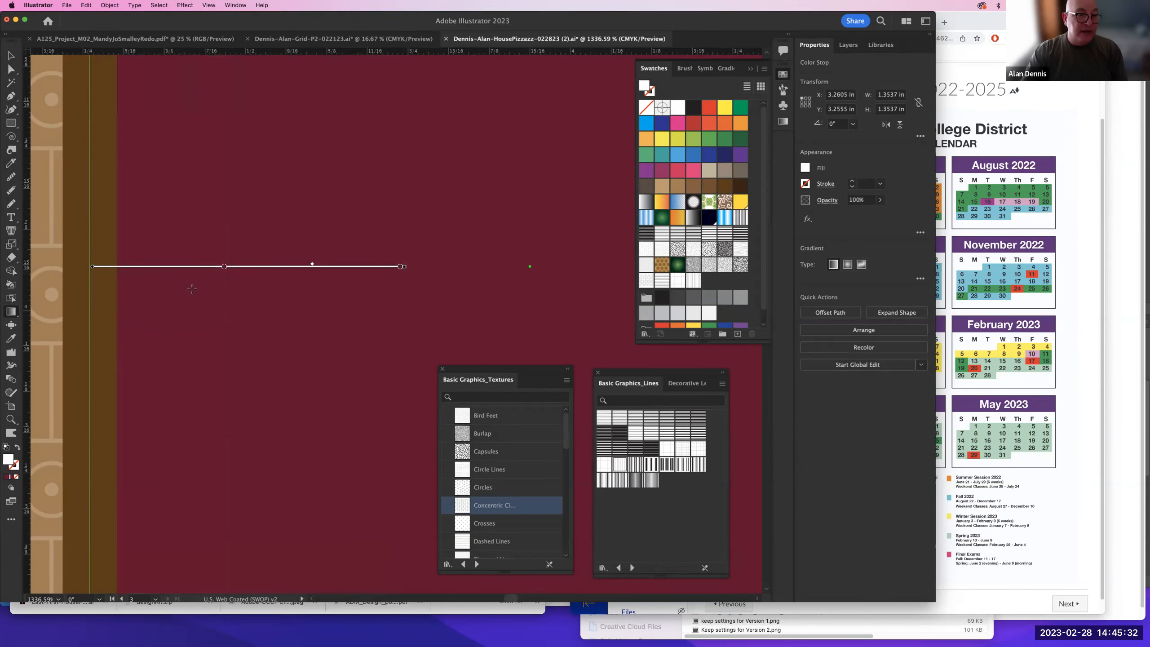
left_click_drag(215, 271, 97, 268)
key("alt+super+space")
left_click(424, 278, "alt+super")
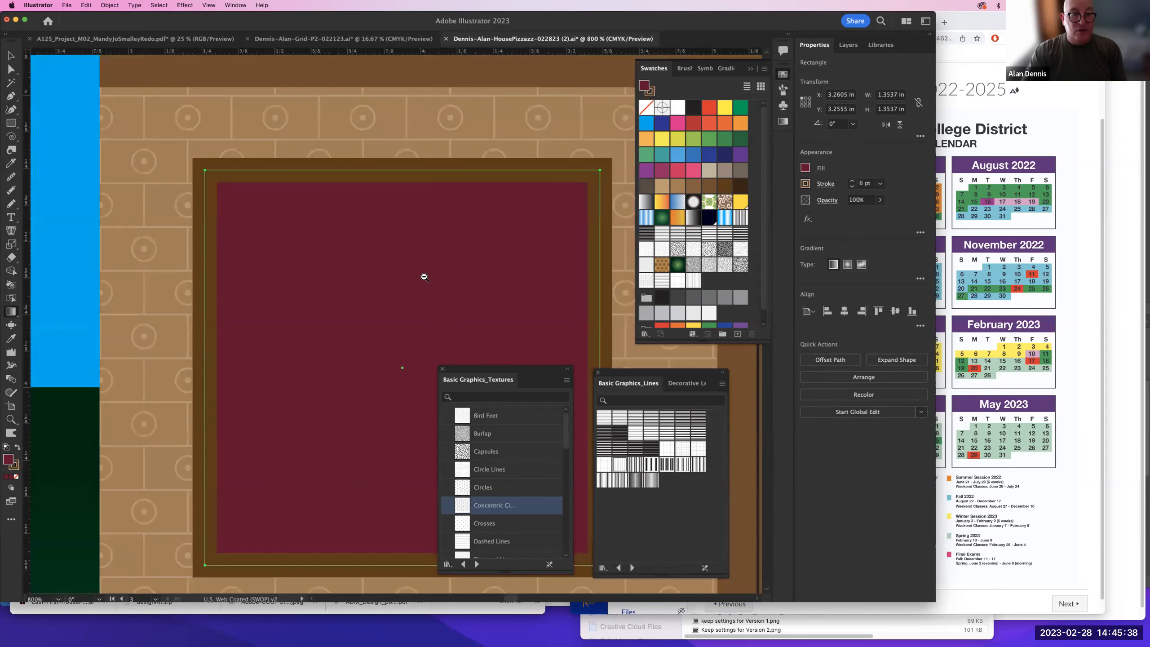
- Add a new stop to the window's maroon gradient and lighten it, lowering yellow to 30%
left_click_drag(420, 281, 346, 198)
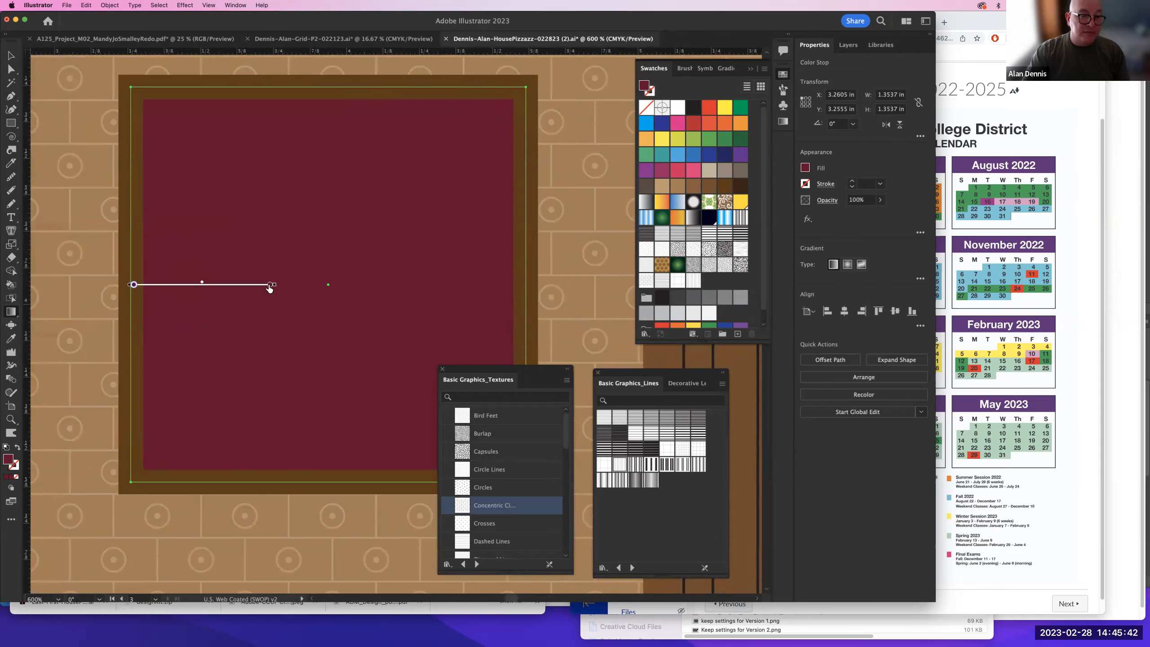
left_click(206, 288)
double_click(207, 285)
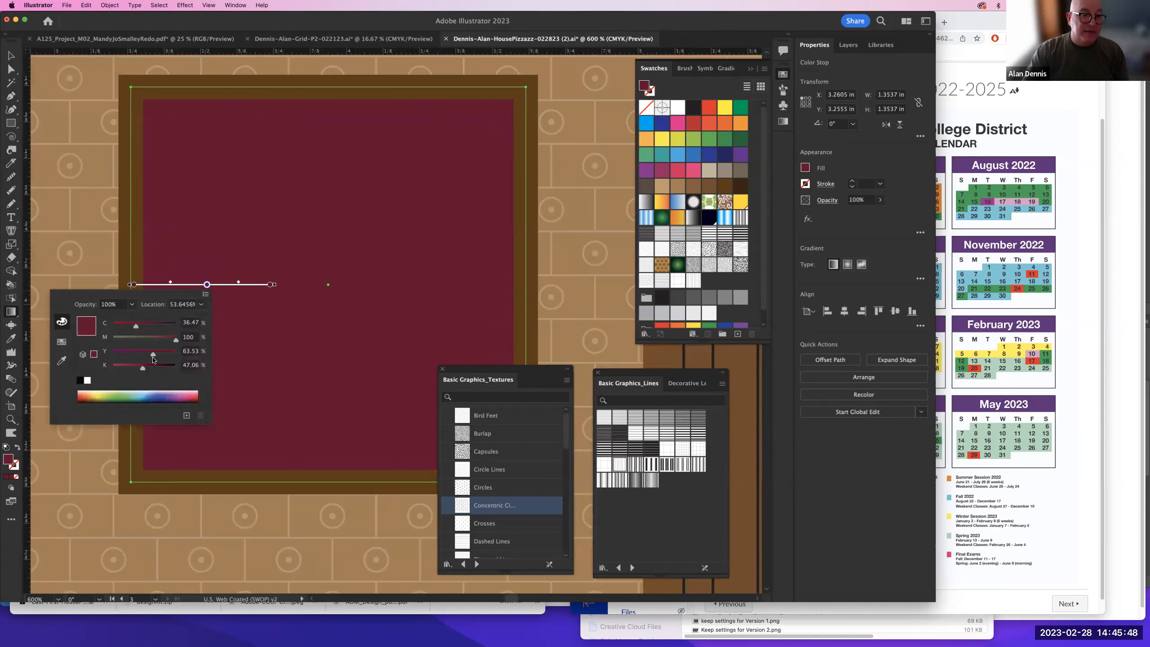
left_click_drag(153, 358, 131, 357)
key("Escape")
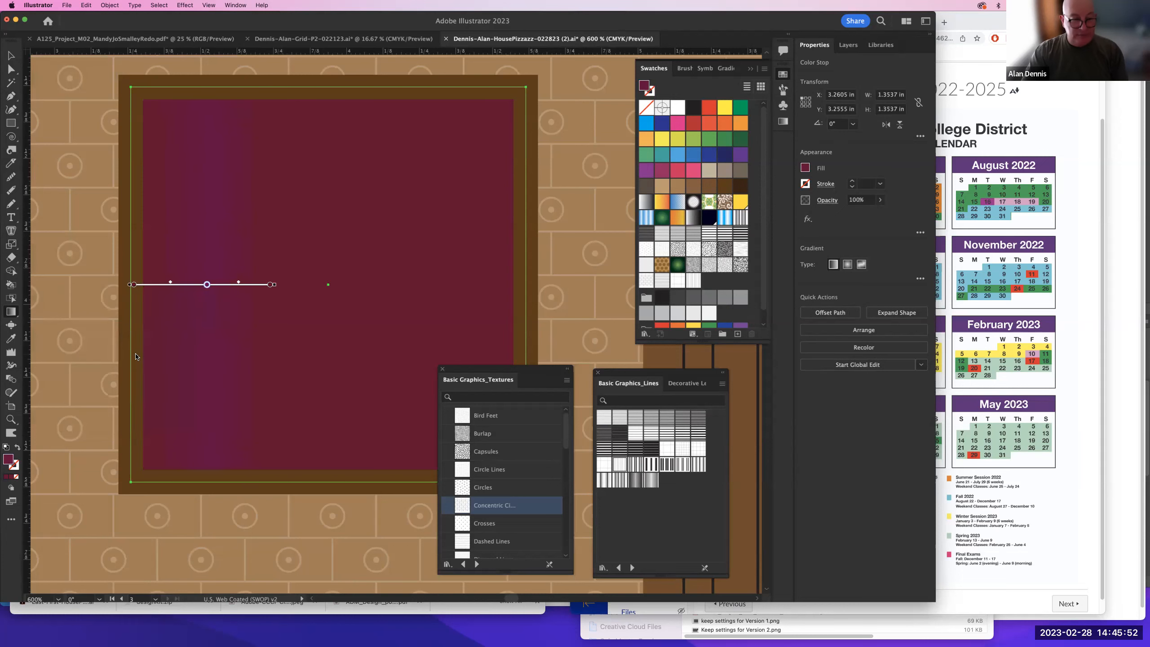
double_click(207, 285)
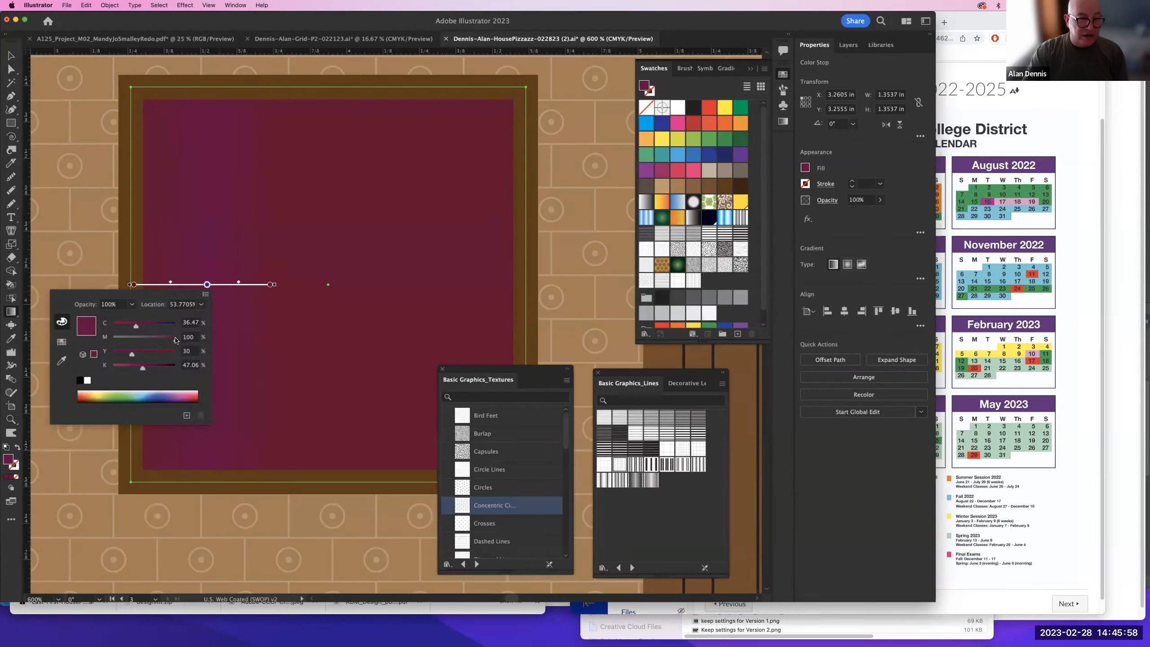
left_click_drag(176, 339, 161, 340)
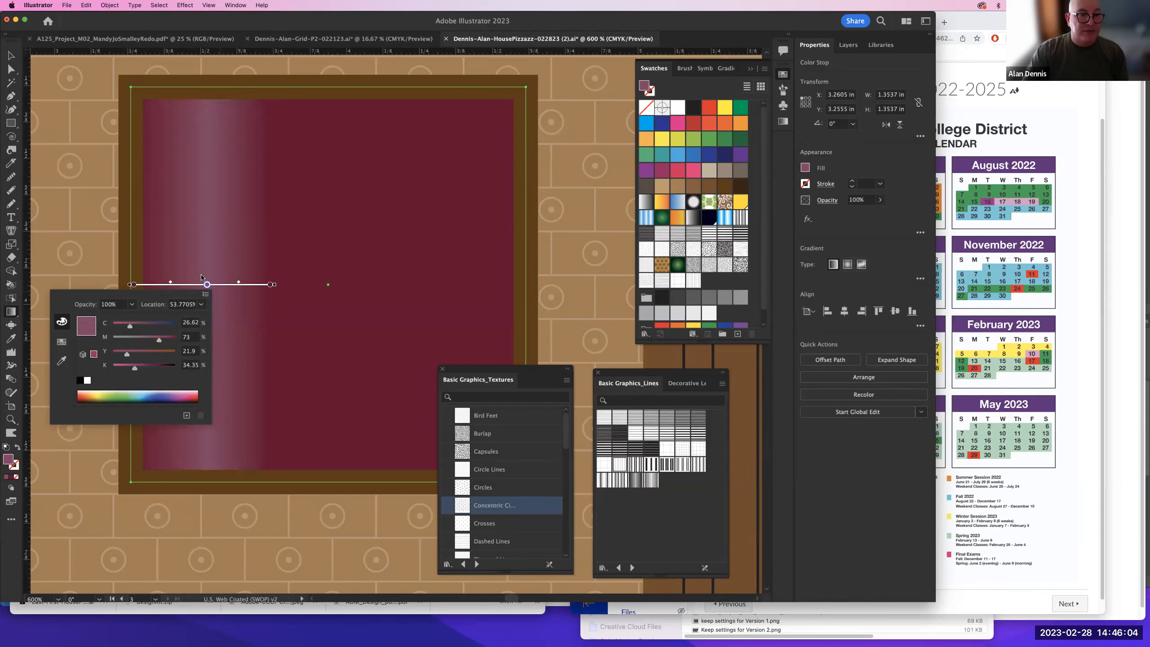
- Slide the pale band left, nudge the right-end stop inward, and duplicate dark maroon stops rightward
left_click_drag(208, 285, 161, 288)
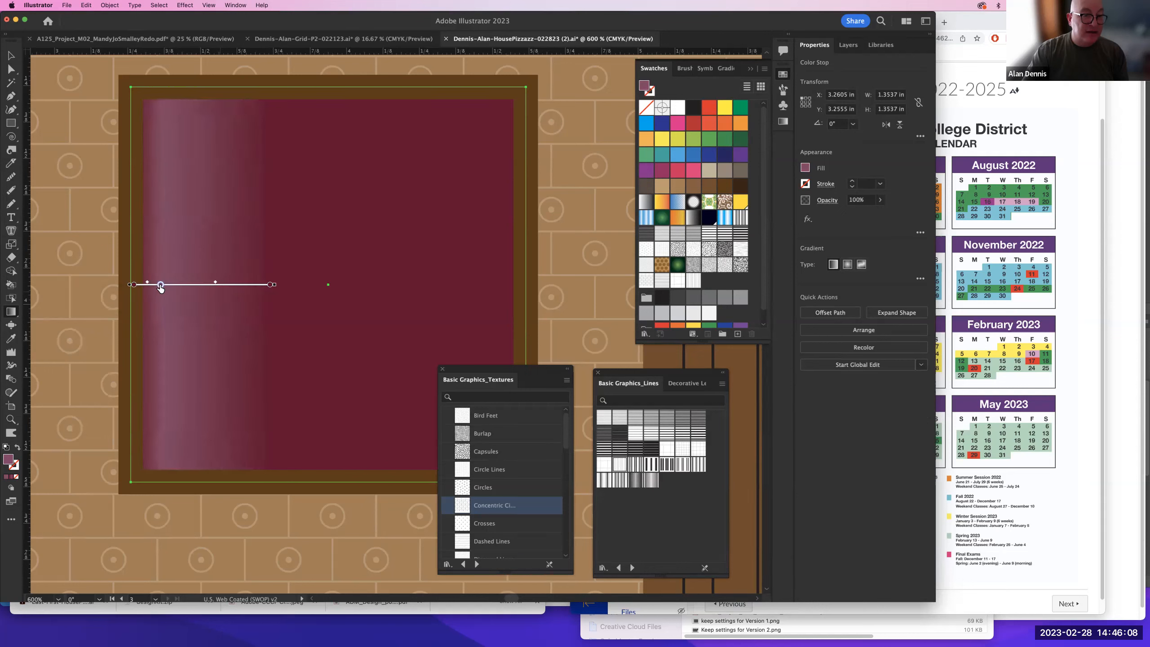
left_click_drag(269, 286, 231, 285)
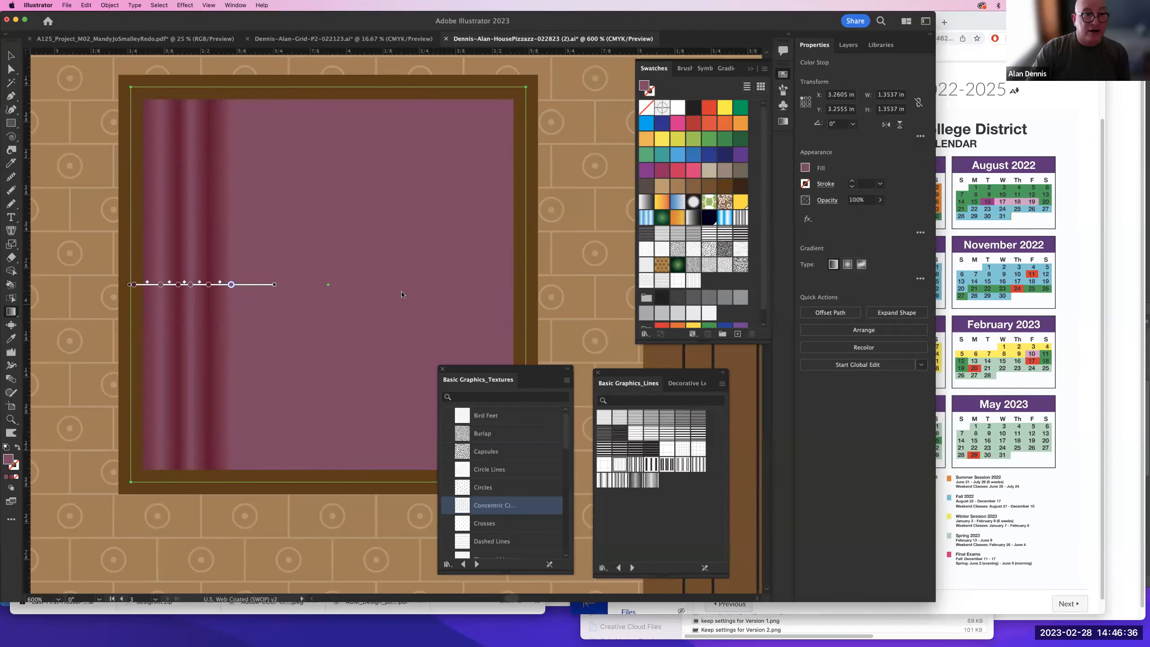
left_click(209, 285)
left_click_drag(212, 286, 251, 289)
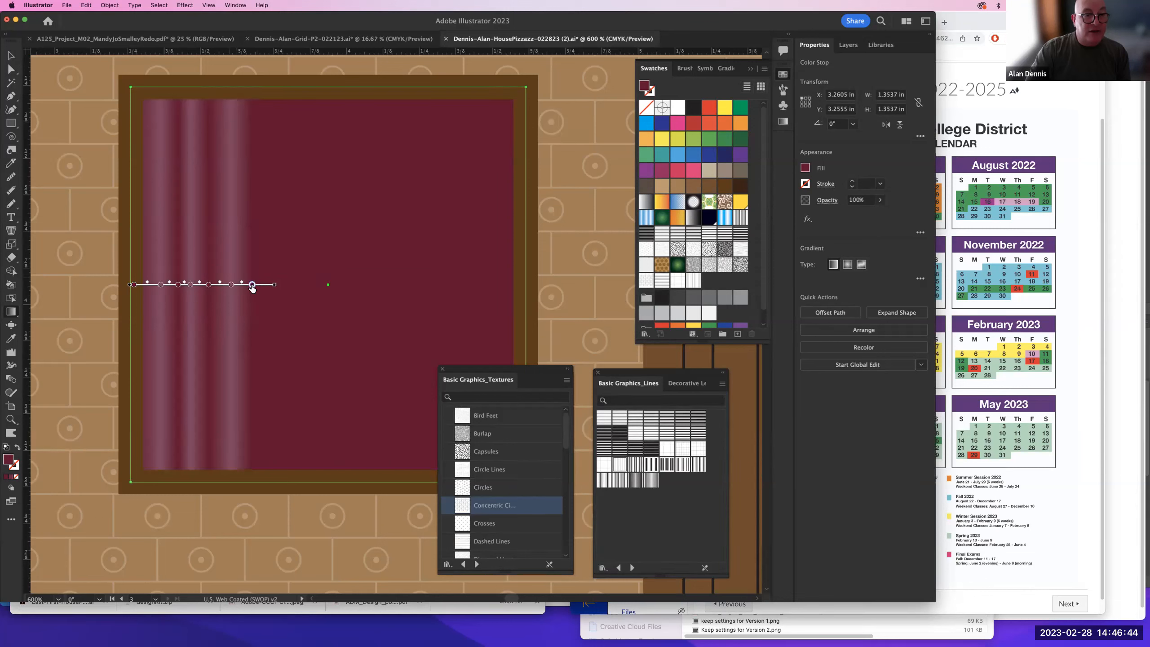
left_click_drag(252, 285, 256, 285)
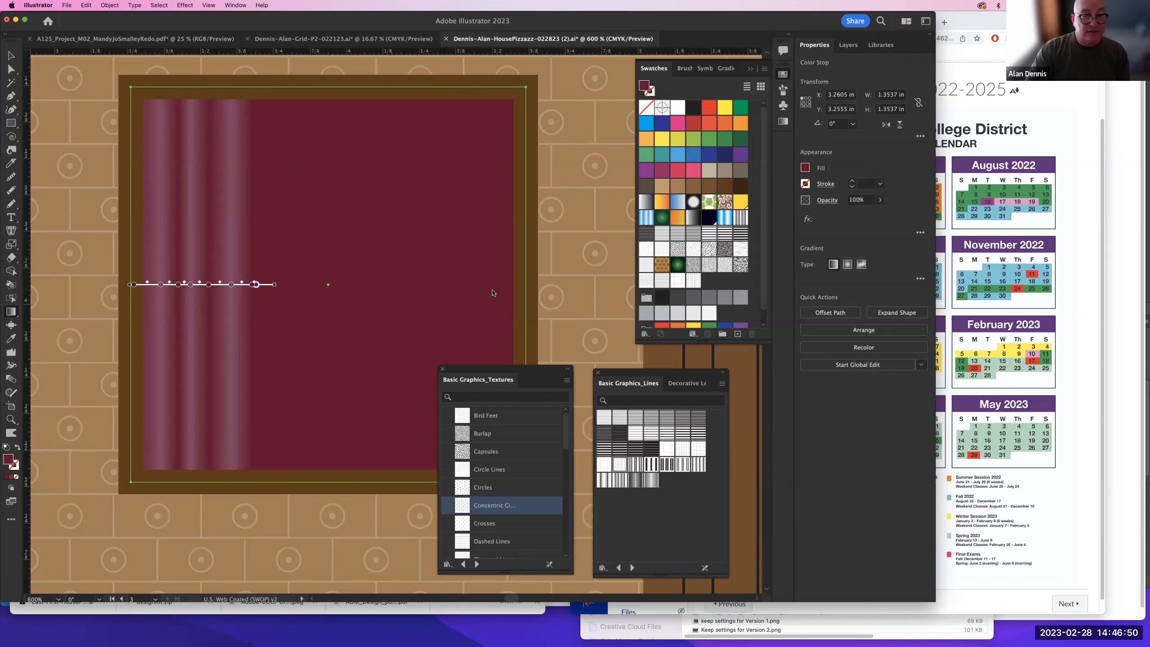
left_click(113, 5)
- Open the Gradient panel and widen it to show every curtain stop before switching to Chrome
mouse_move(233, 5)
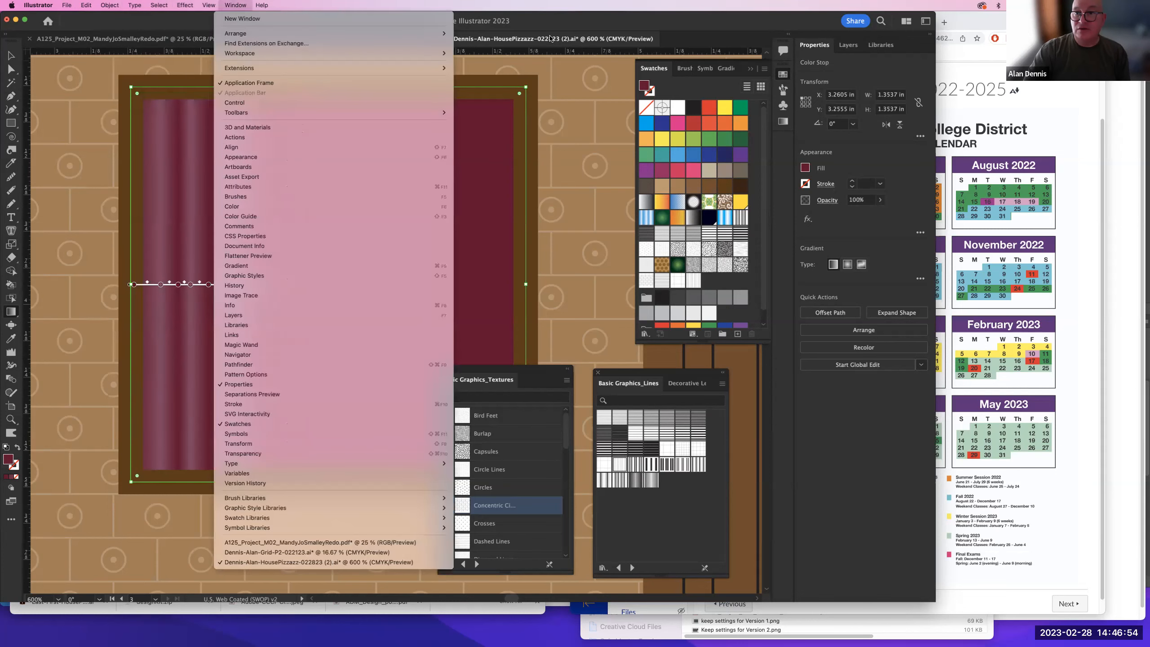
left_click(550, 39)
left_click(784, 121)
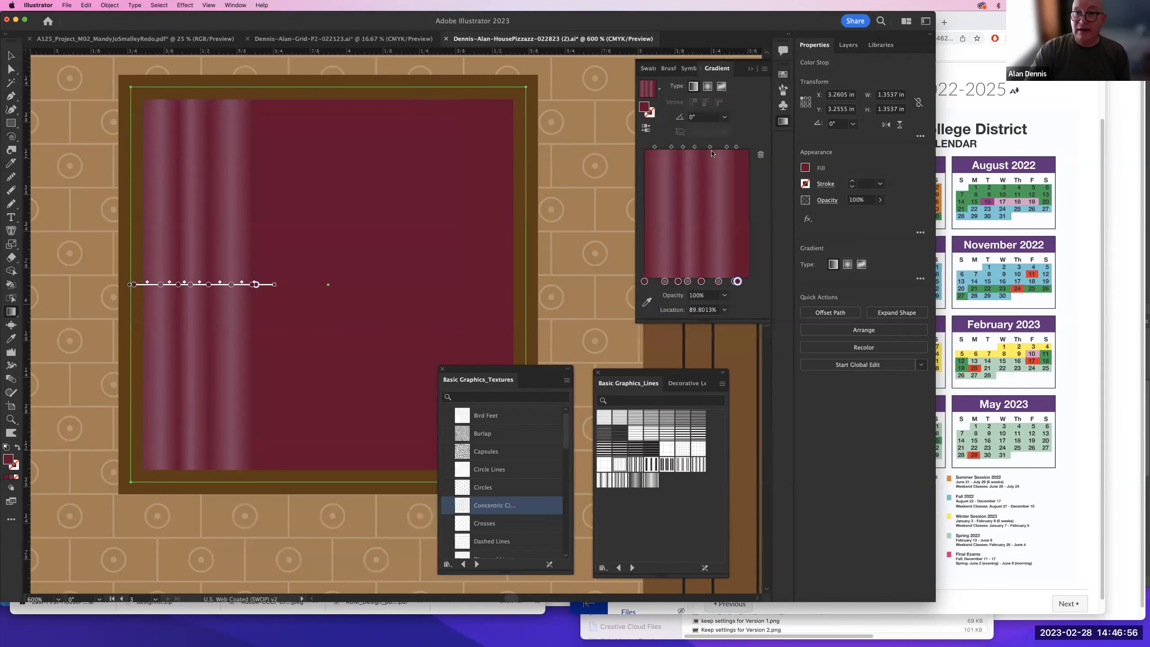
left_click_drag(495, 305, 440, 307)
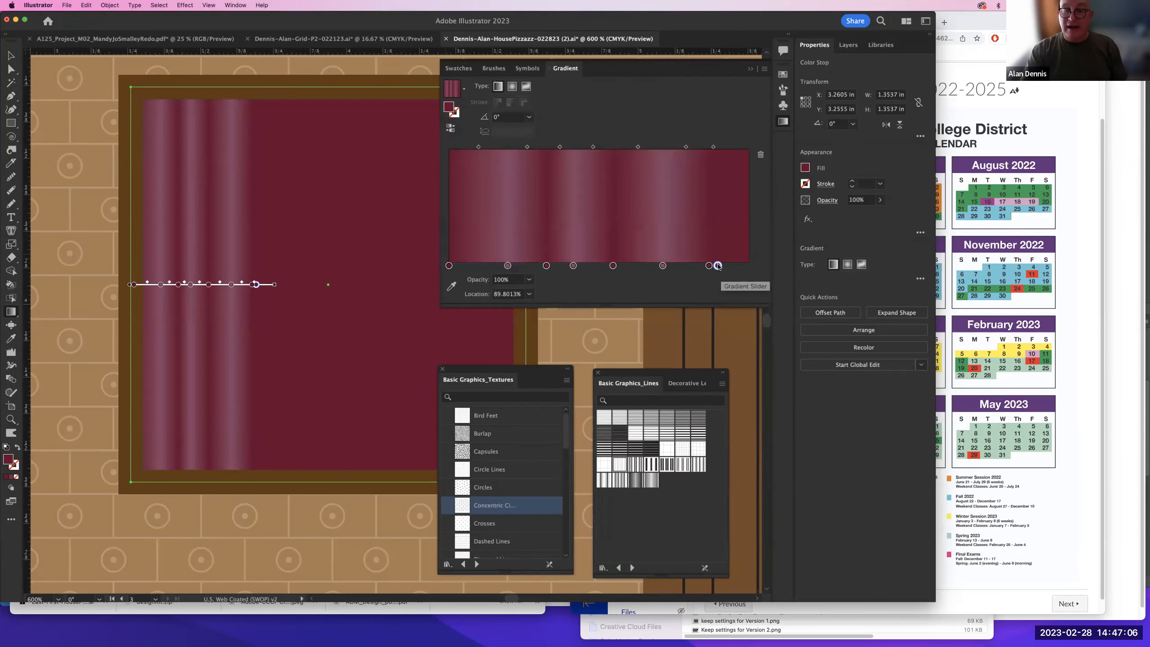
key("super+Tab")
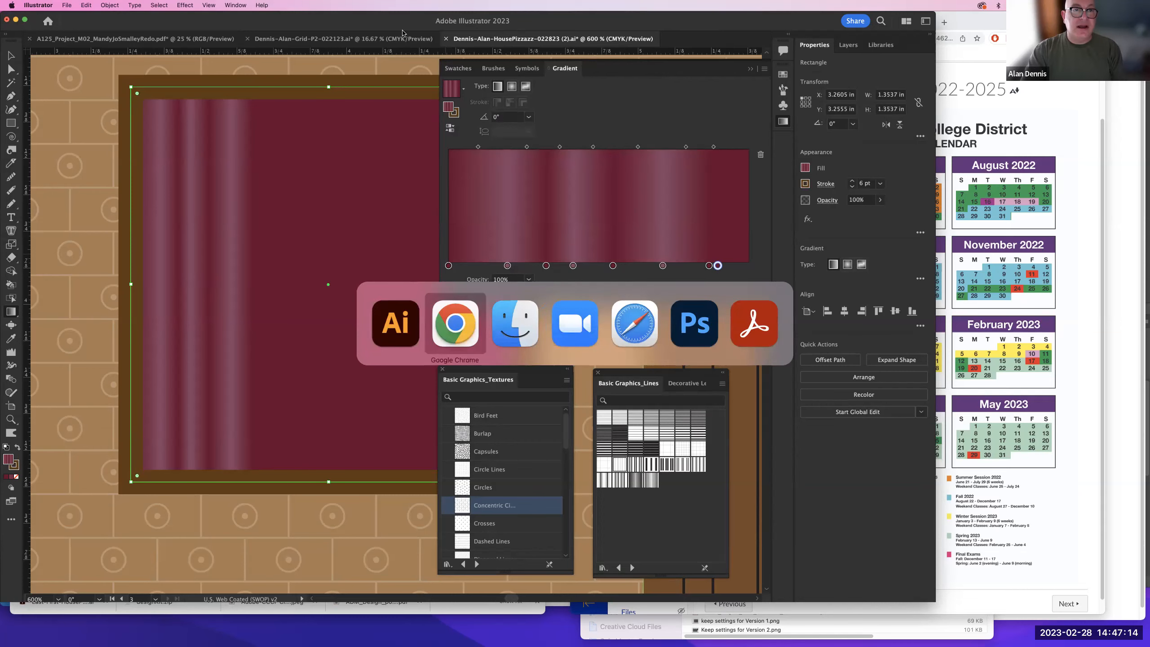
key("super+Tab")
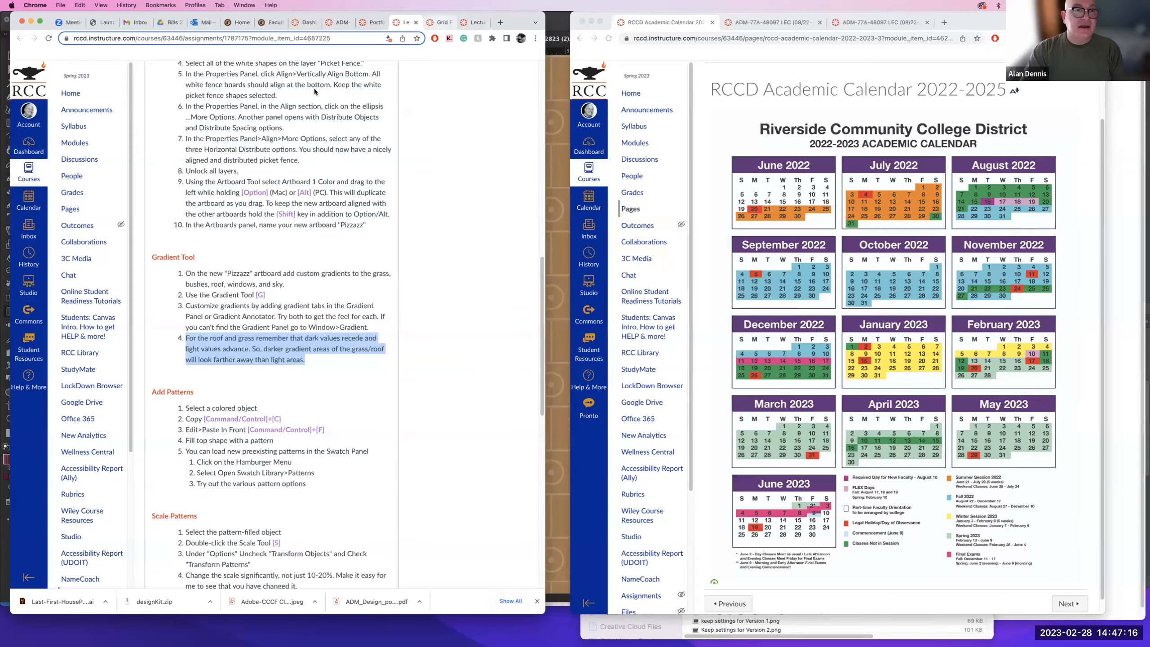
- Open the Grid Phase 4 page from the Examples of Student Work module in Canvas
scroll(474, 143, "up", 3)
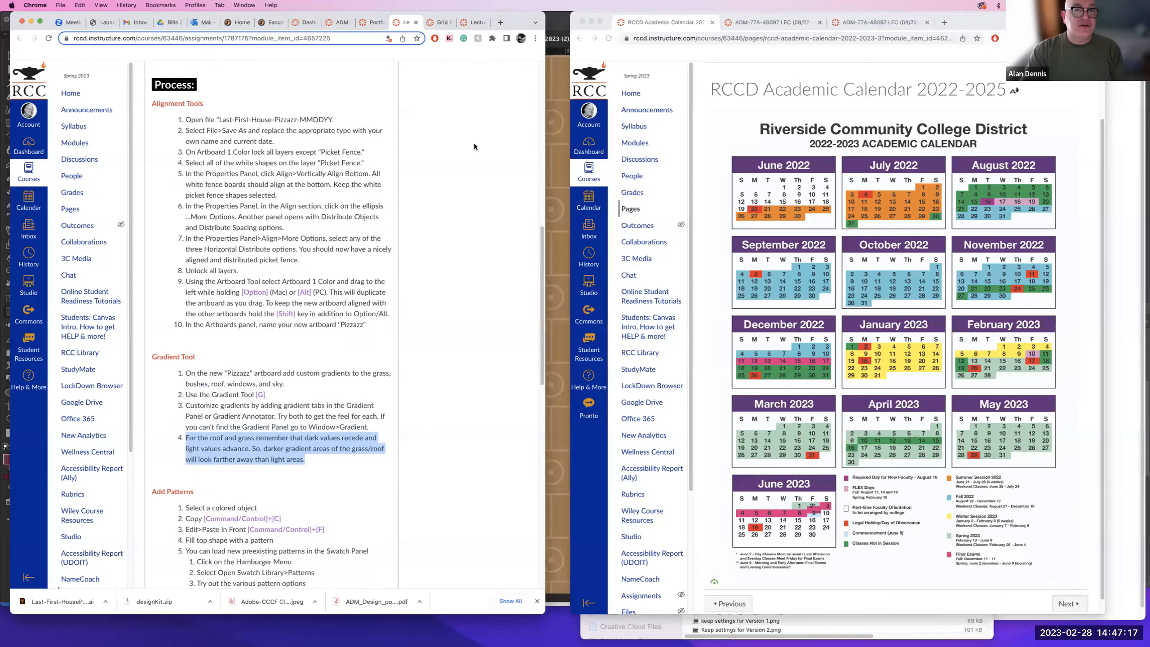
left_click(377, 22)
left_click(339, 24)
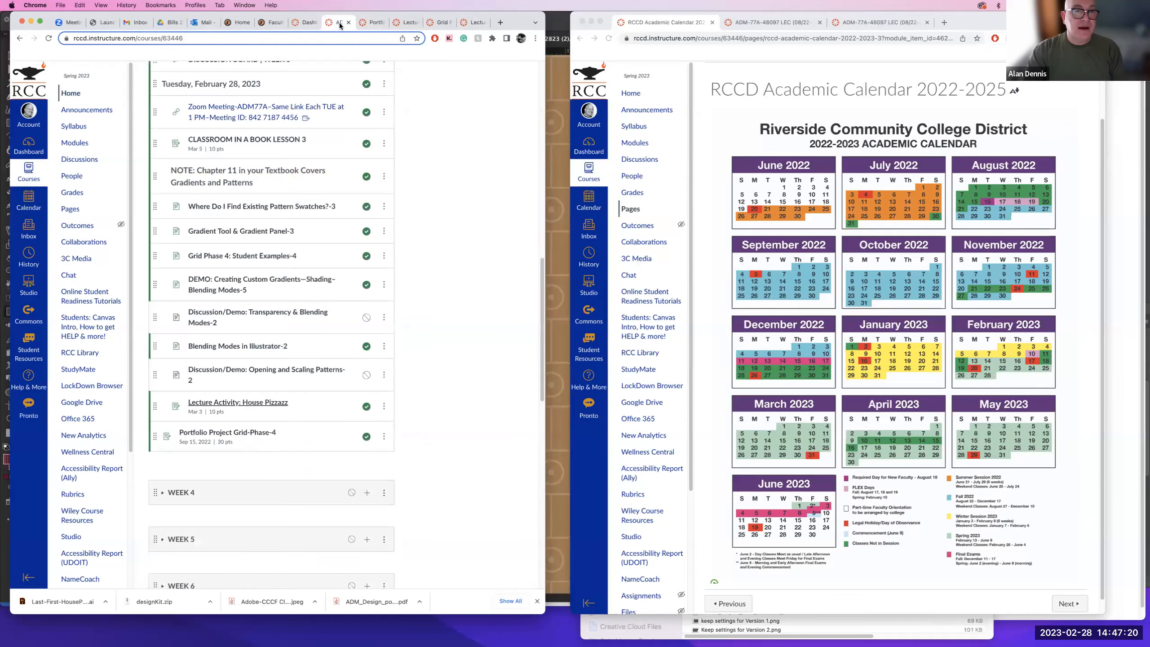
scroll(336, 258, "up", 10)
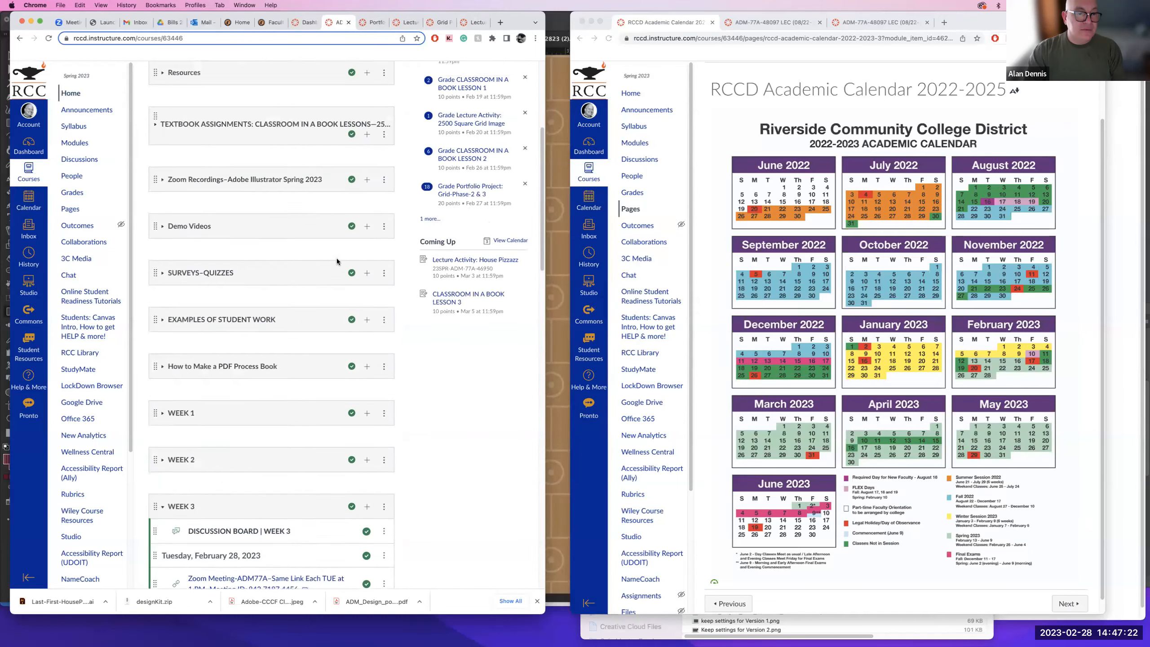
scroll(336, 258, "up", 3)
left_click(191, 434)
scroll(273, 445, "down", 2)
scroll(253, 365, "down", 2)
left_click(245, 327, "super")
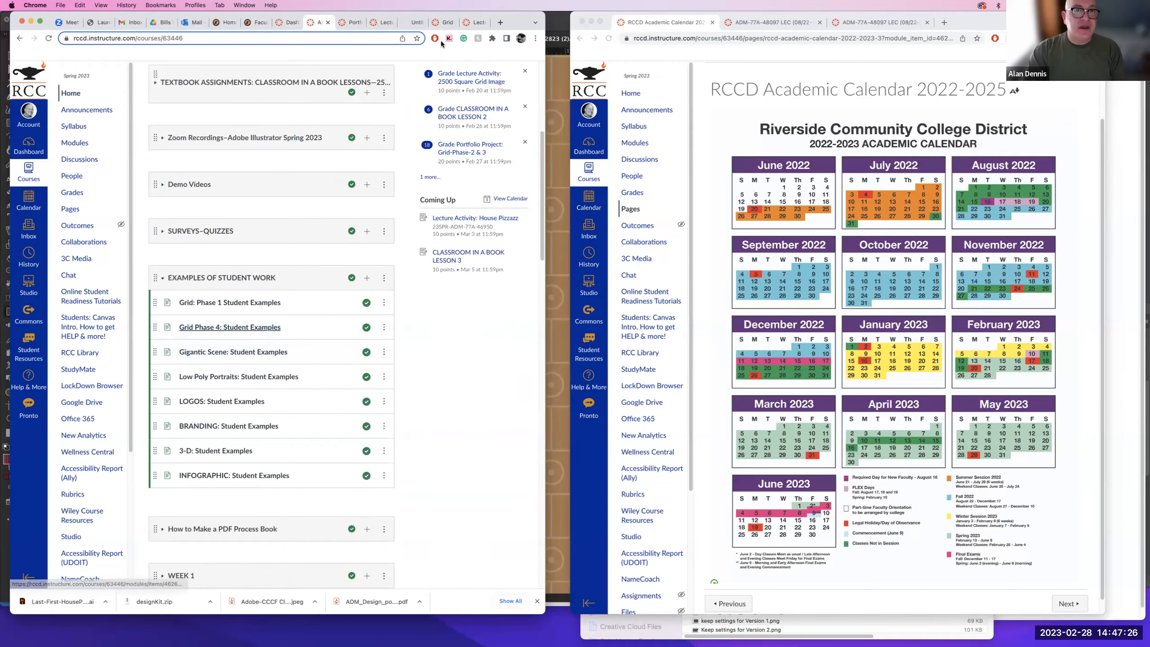
left_click(412, 24)
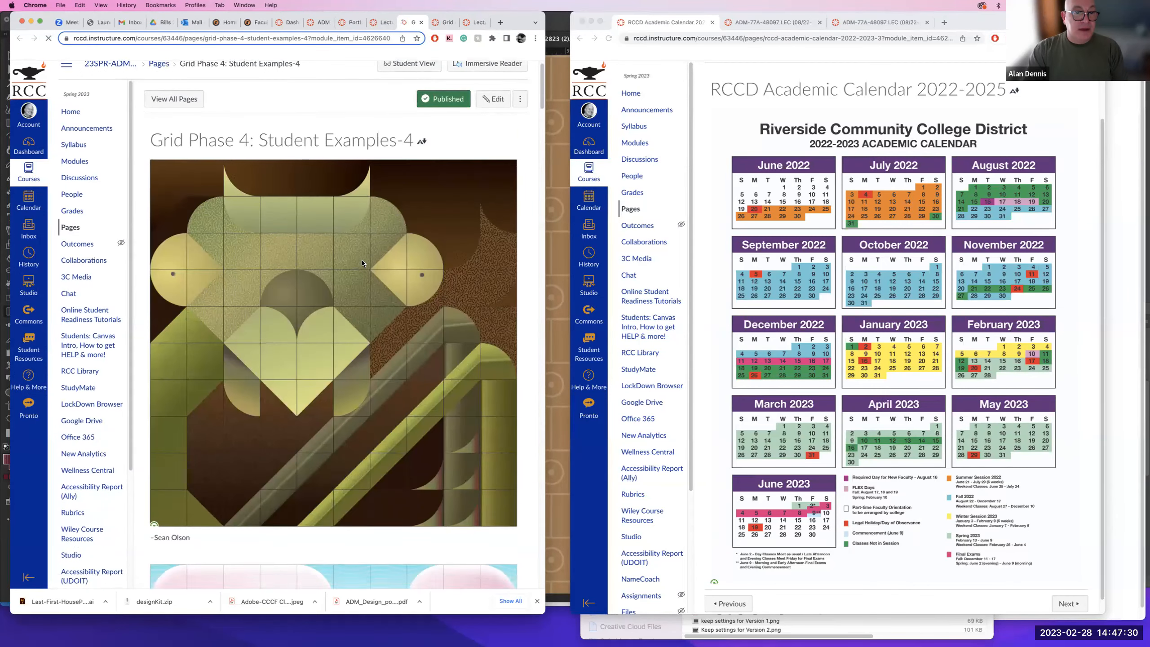
- Scroll through the Grid Phase 4 student examples, then return to Illustrator
scroll(421, 168, "down", 2)
scroll(426, 182, "down", 5)
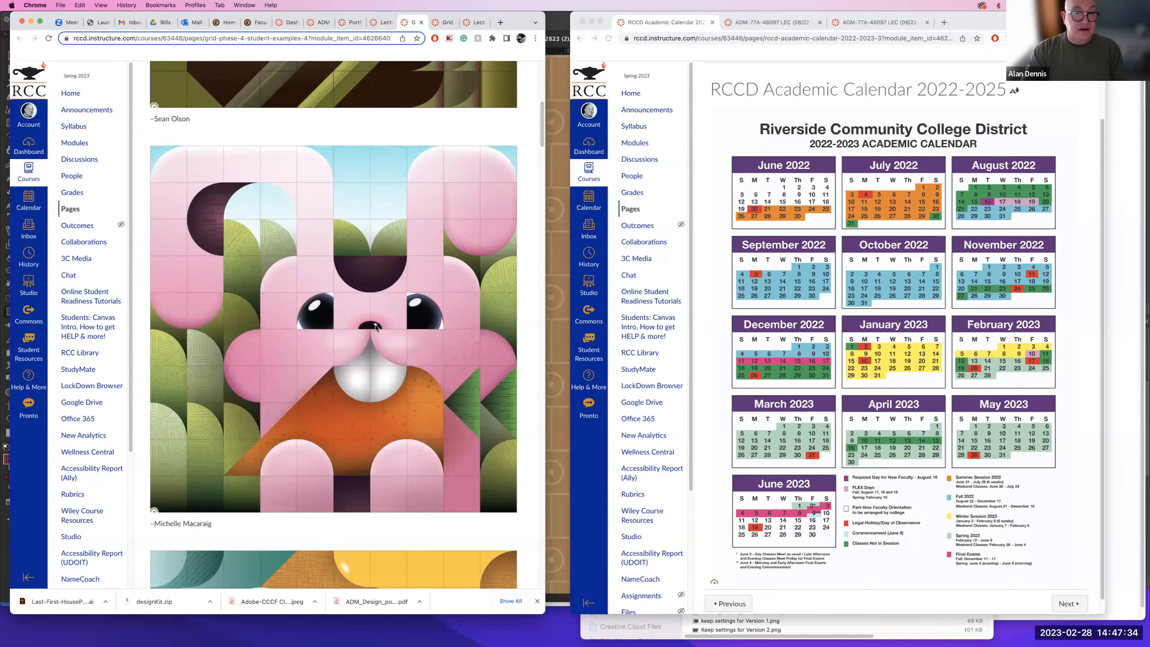
scroll(350, 327, "down", 5)
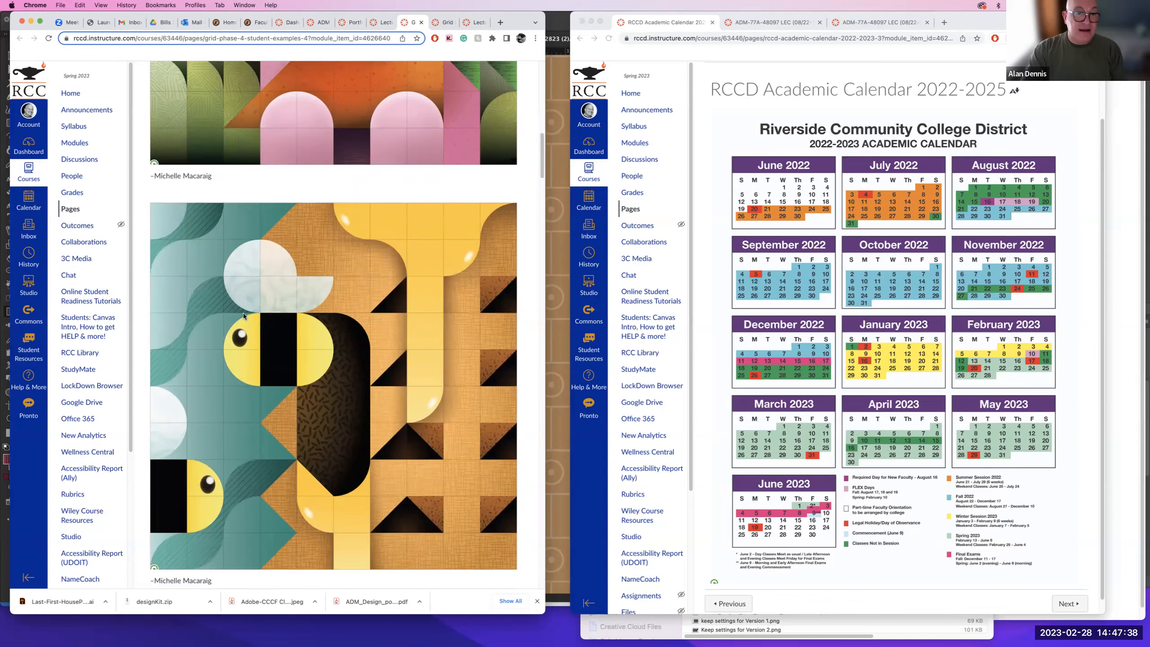
scroll(243, 313, "down", 1)
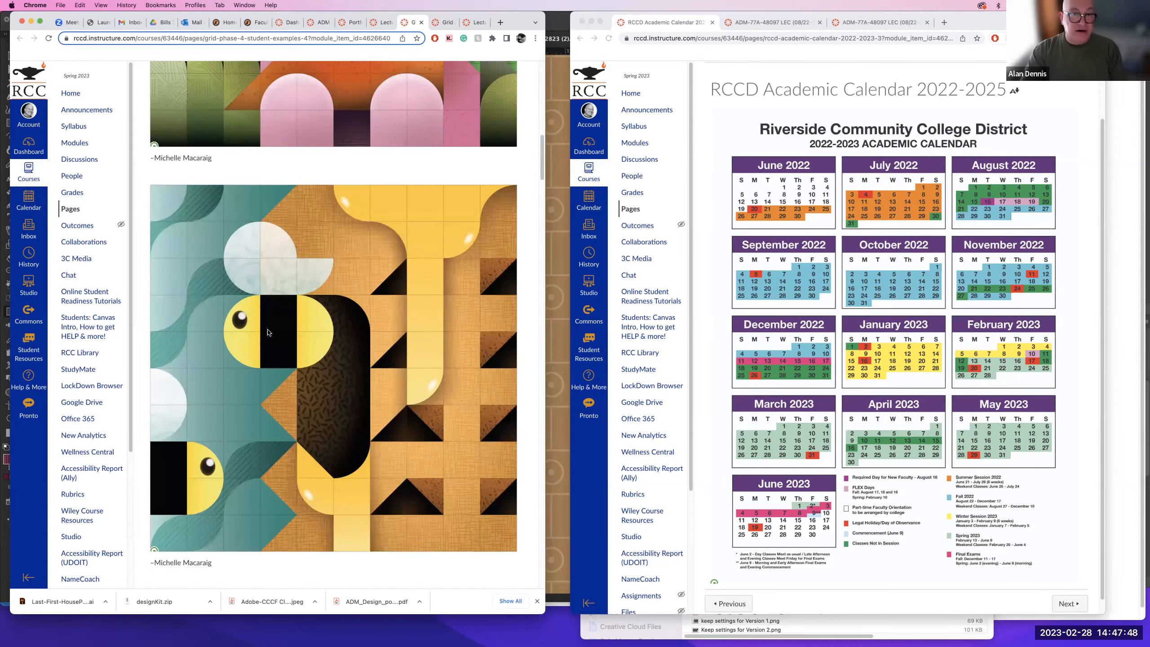
scroll(294, 325, "up", 5)
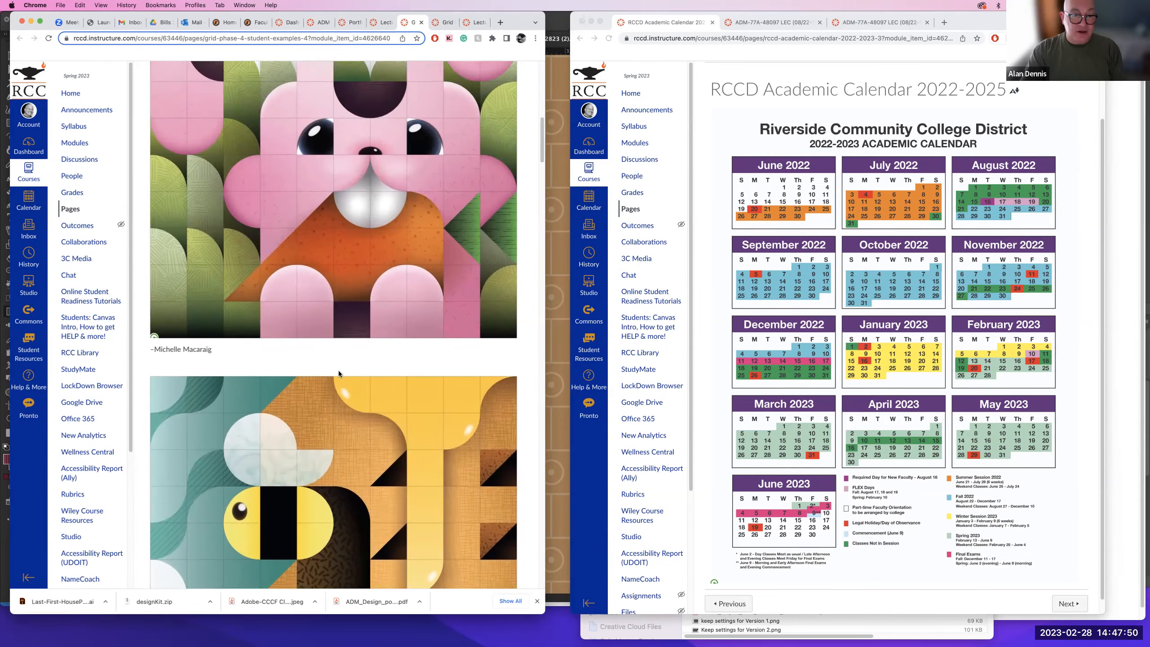
key("super+Tab")
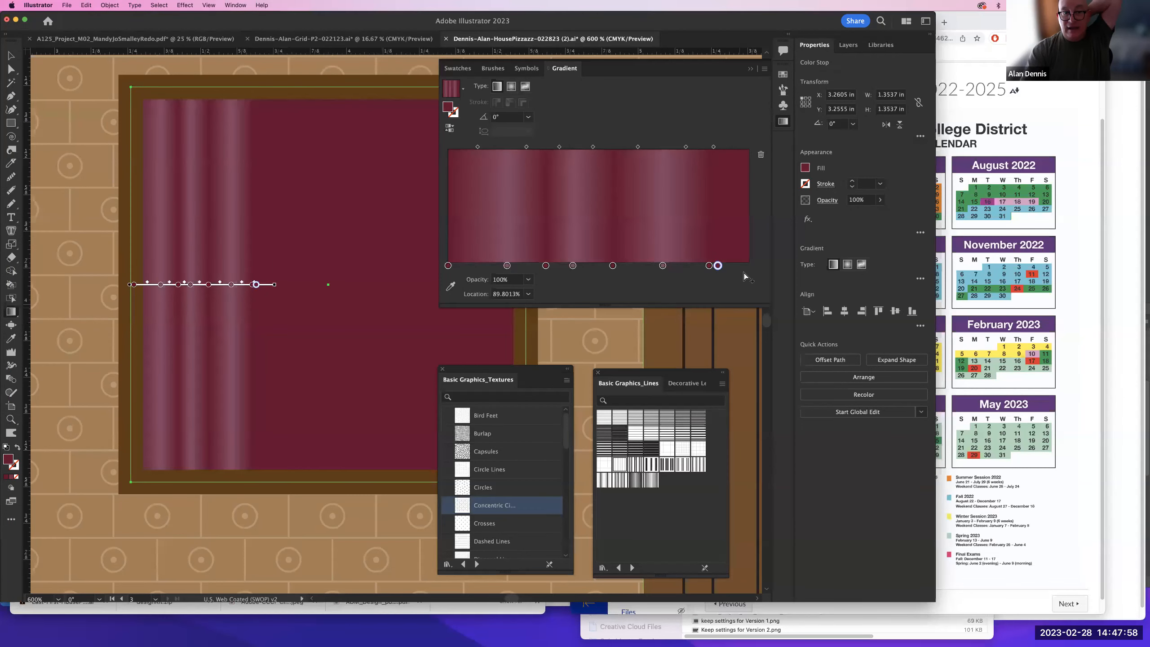
- Set the last curtain gradient stop to 0% opacity and pull the gradient end slightly left
left_click(528, 280)
left_click(539, 291)
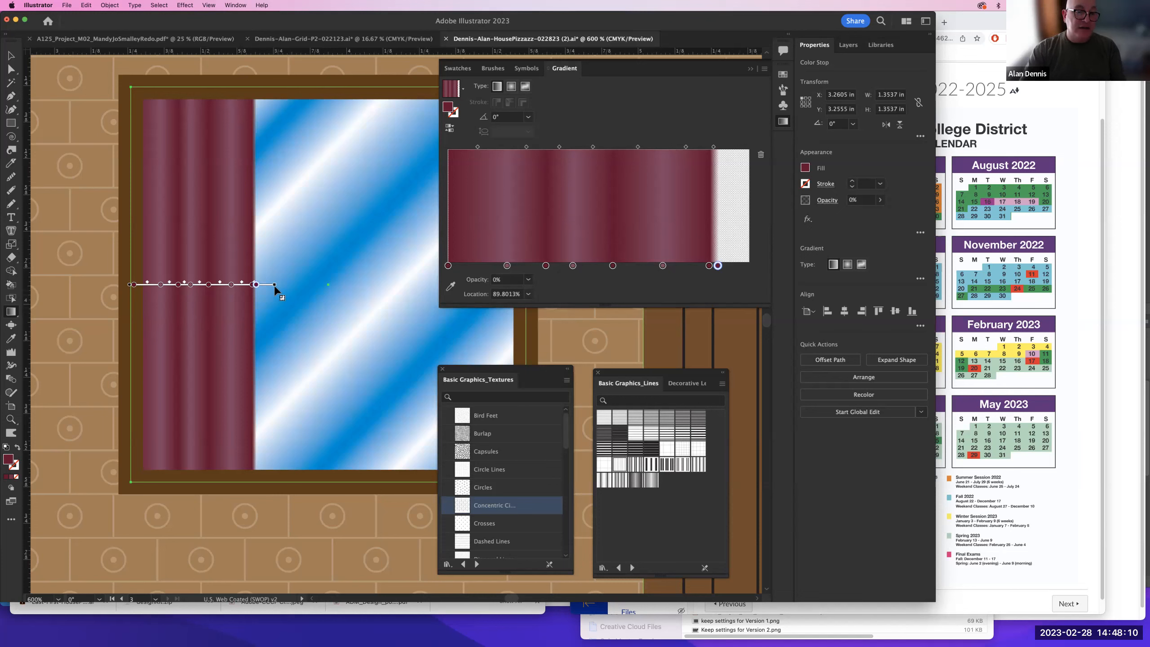
mouse_move(274, 285)
left_mouse_down()
mouse_move(264, 284)
mouse_move(405, 290)
mouse_move(239, 285)
mouse_move(267, 285)
left_mouse_up()
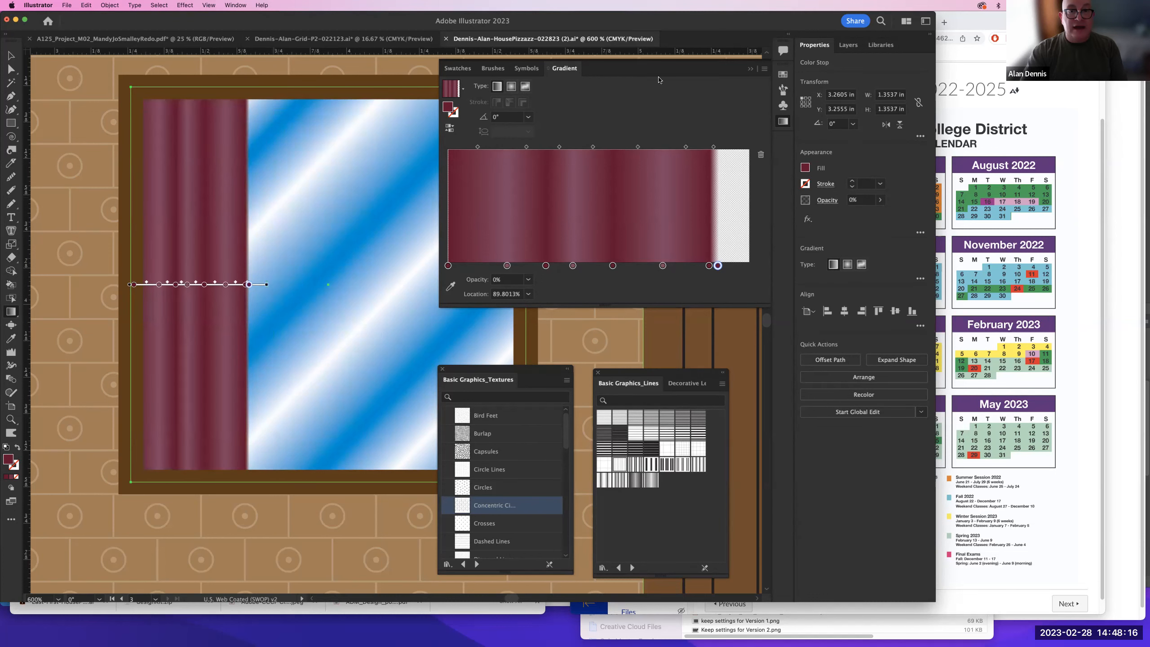
left_click(747, 67)
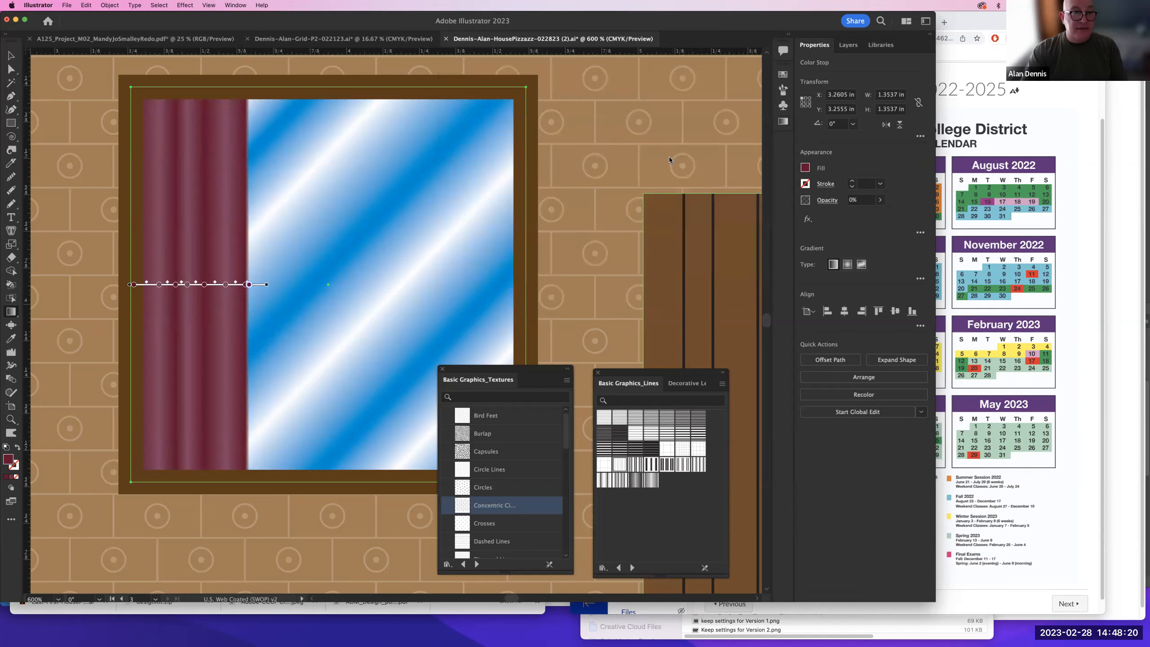
left_click(11, 56)
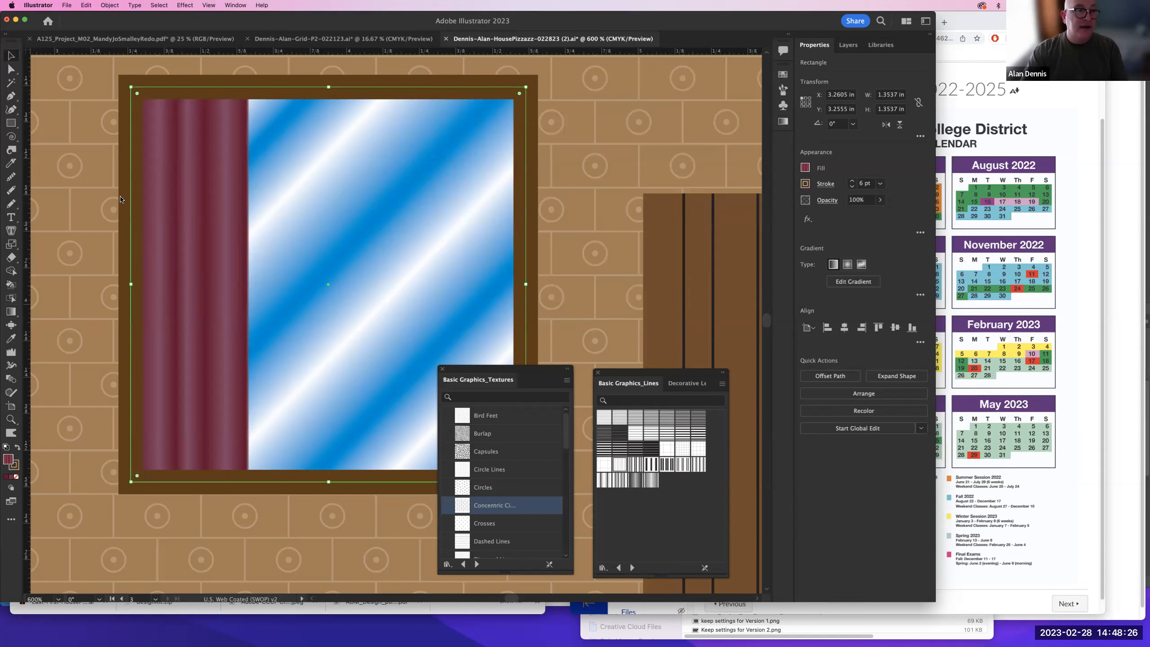
key("r")
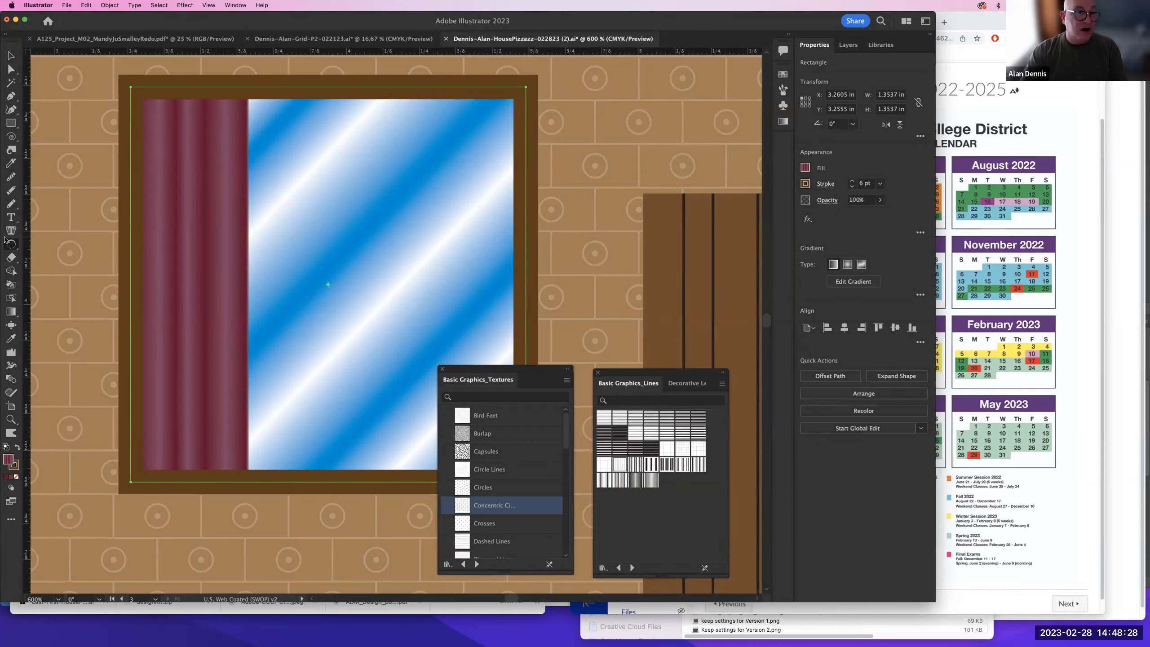
double_click(11, 243)
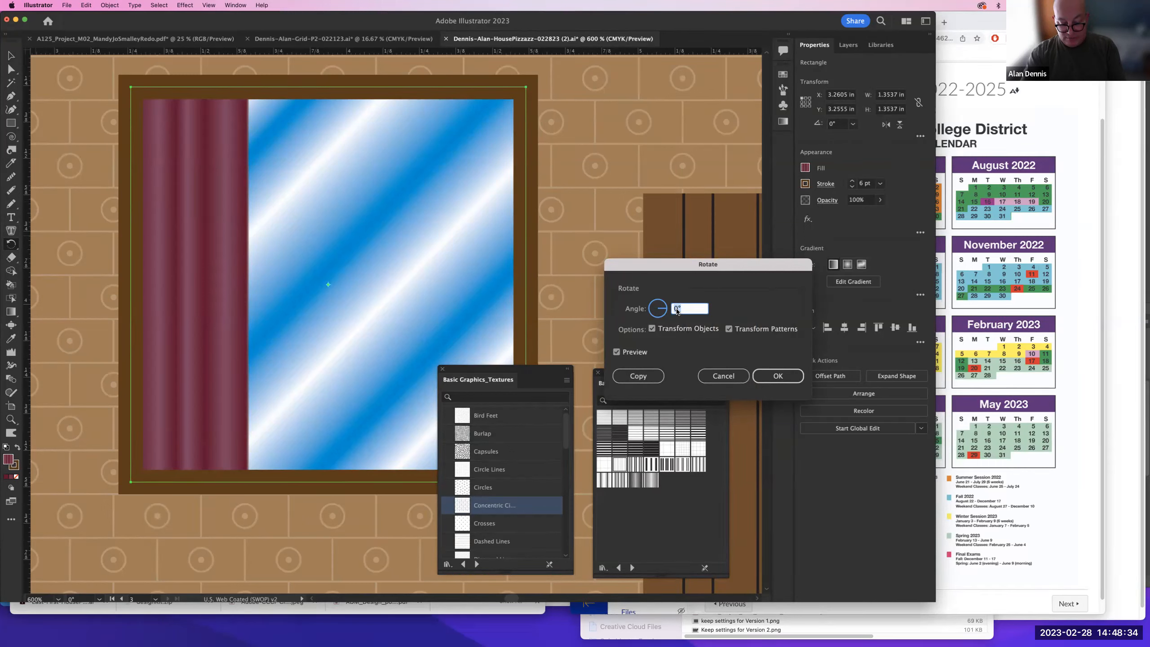
type("90")
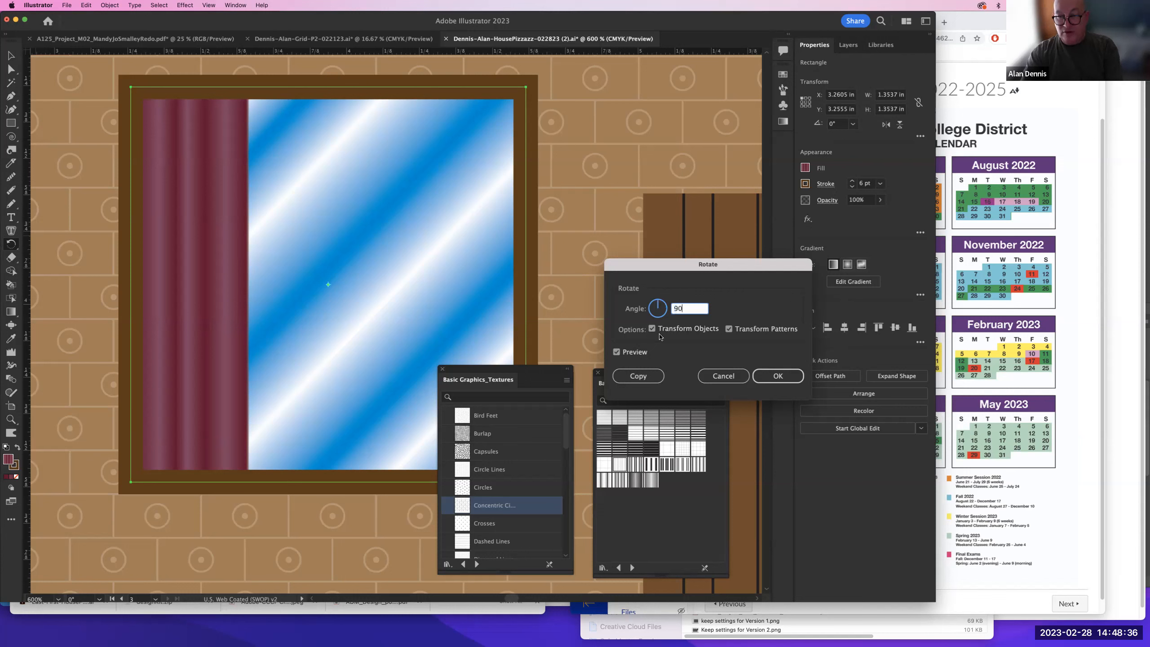
left_click(616, 352)
left_click(617, 352)
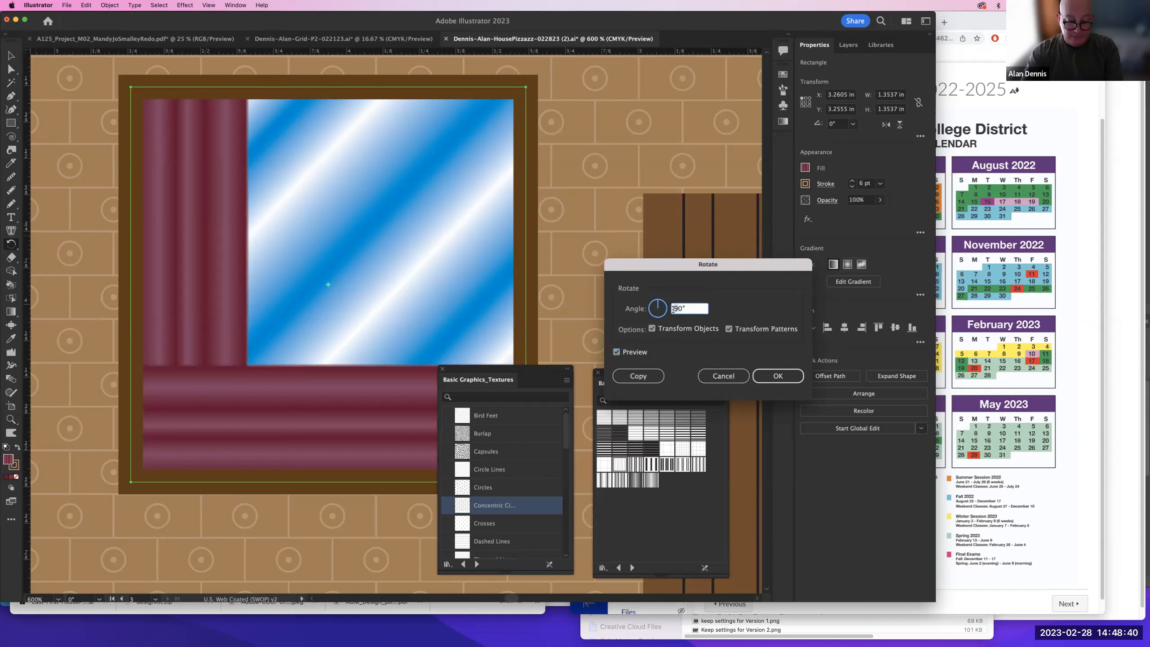
type("18")
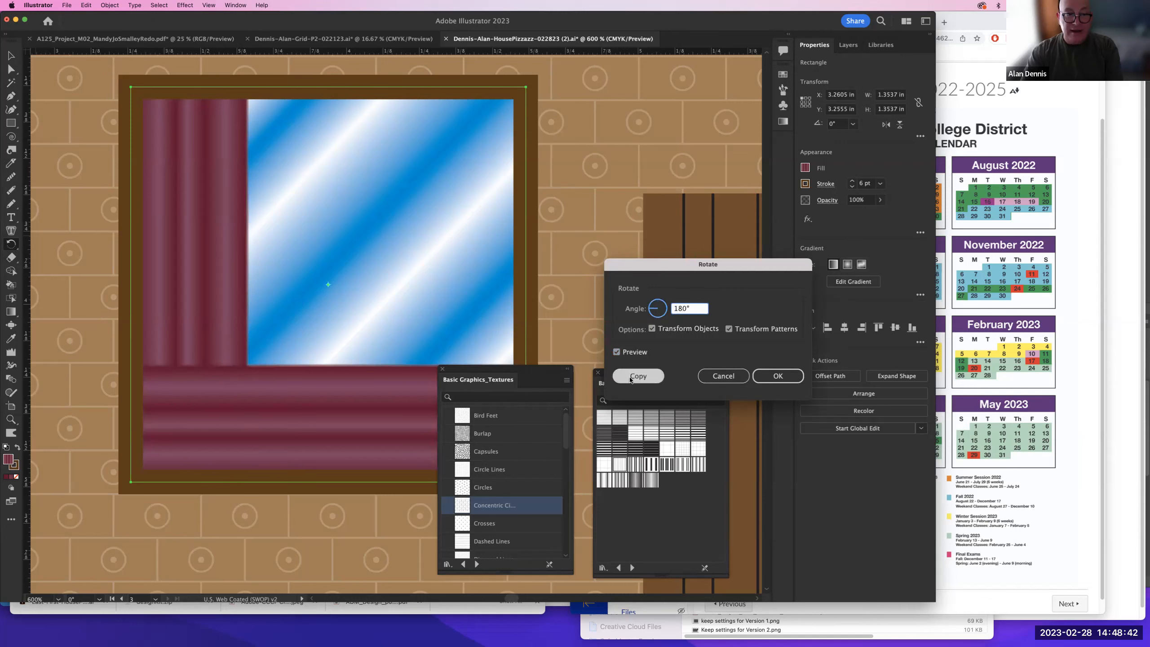
left_click(638, 376)
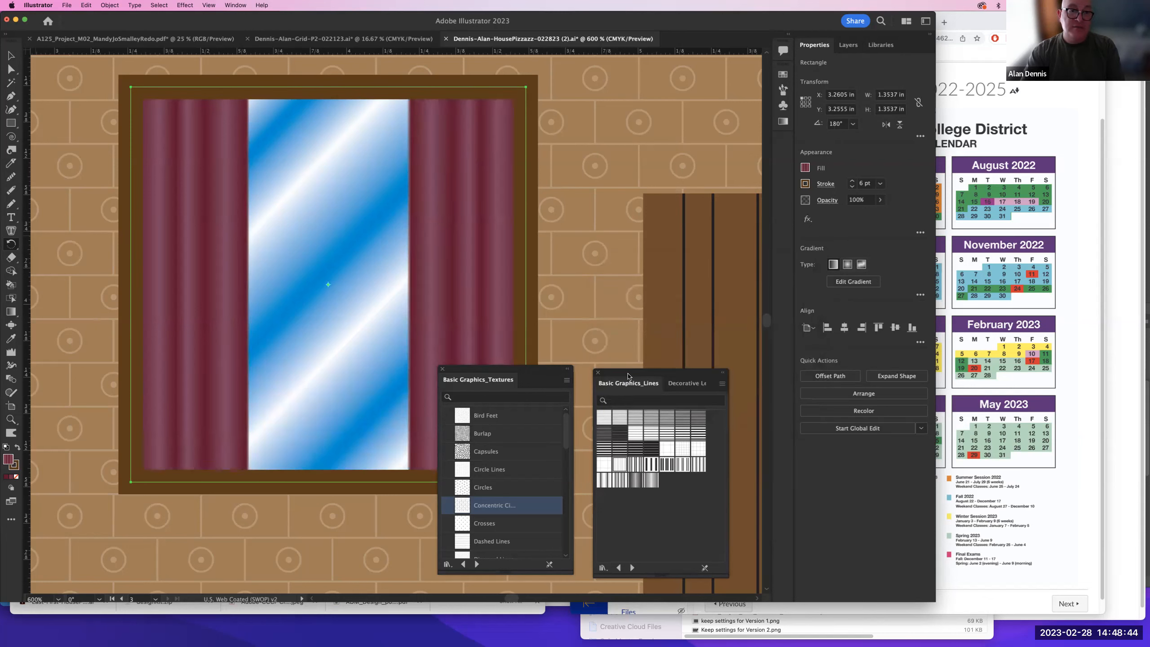
key("v")
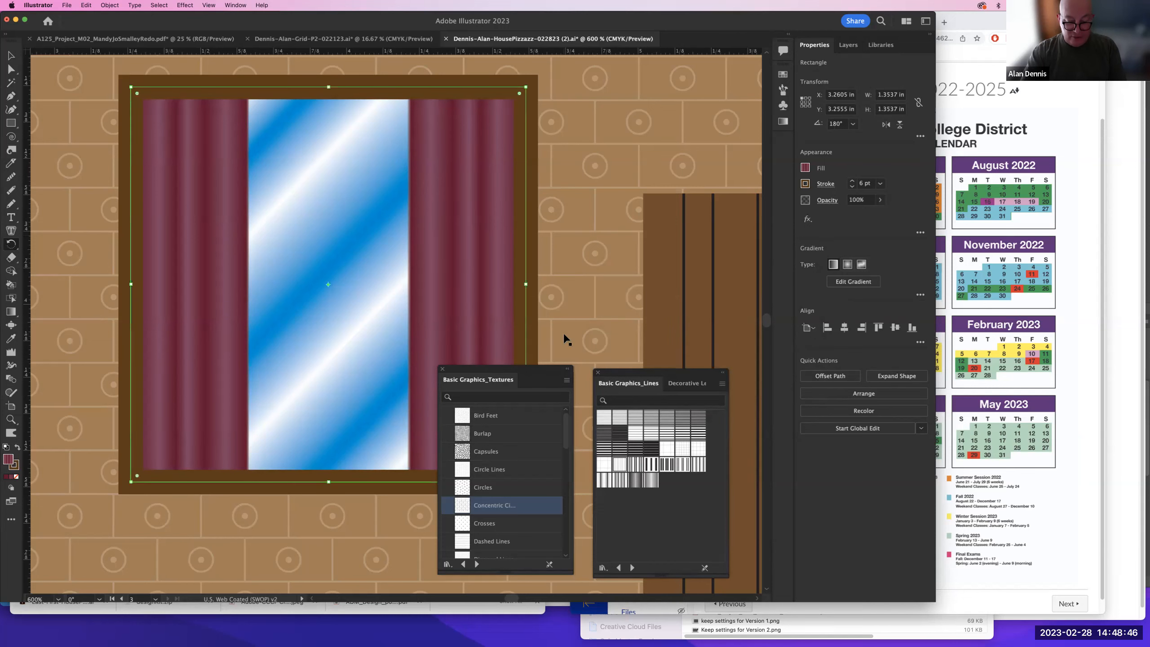
key("cmd+z")
left_click_drag(275, 223, 380, 249)
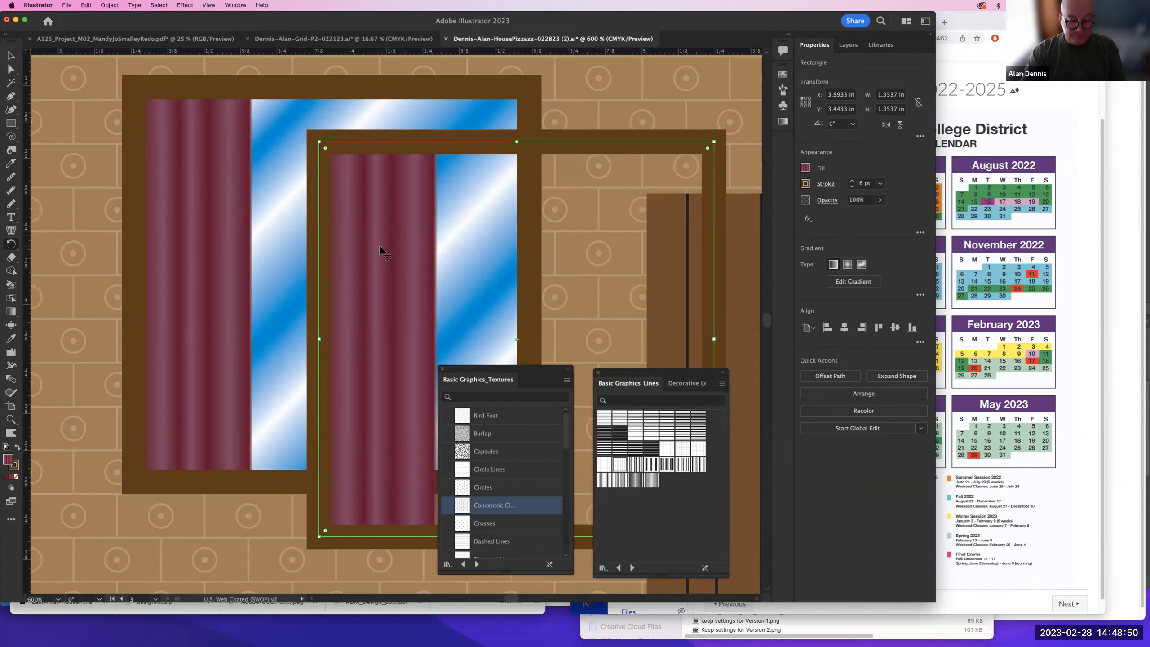
key("Delete")
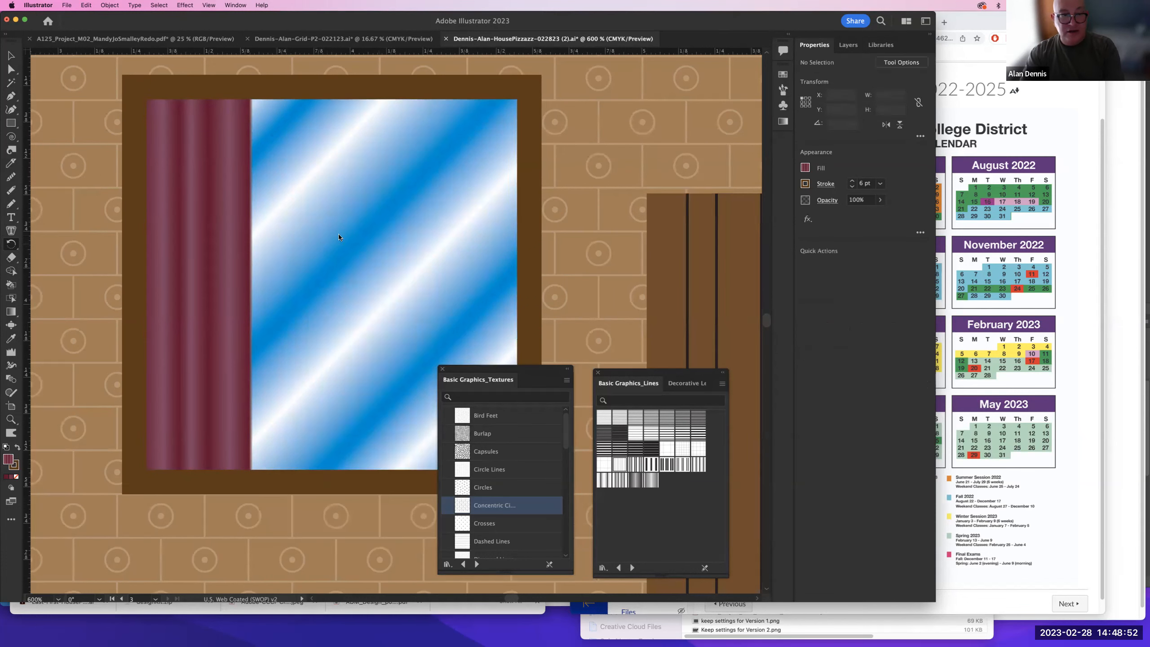
left_click(216, 208)
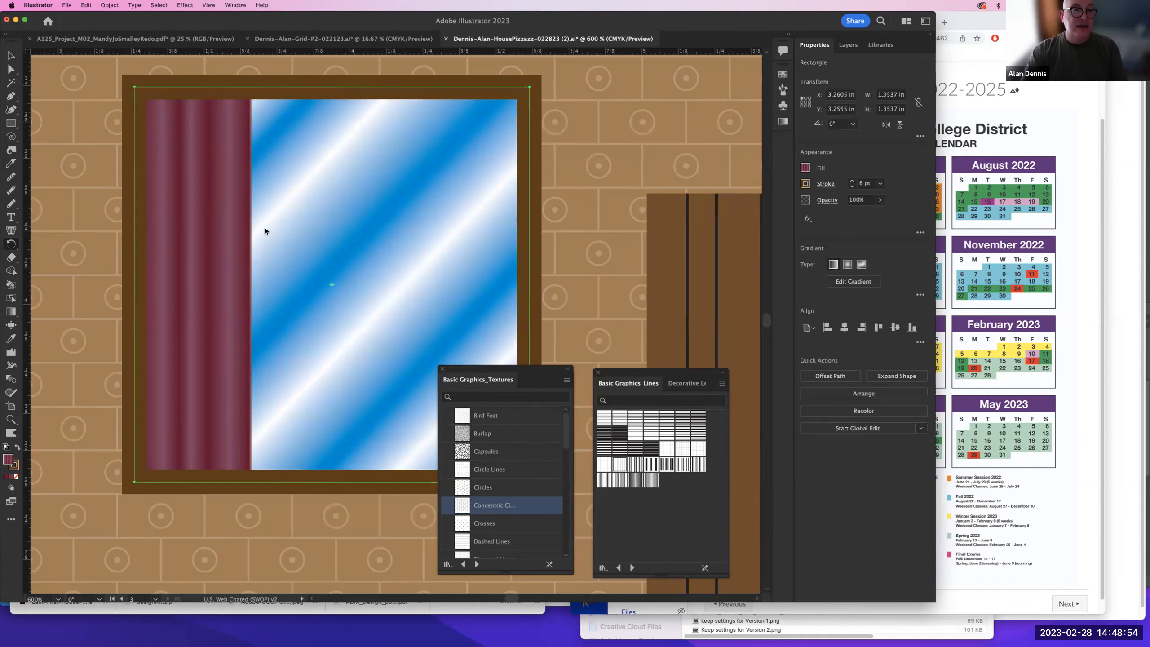
key("o")
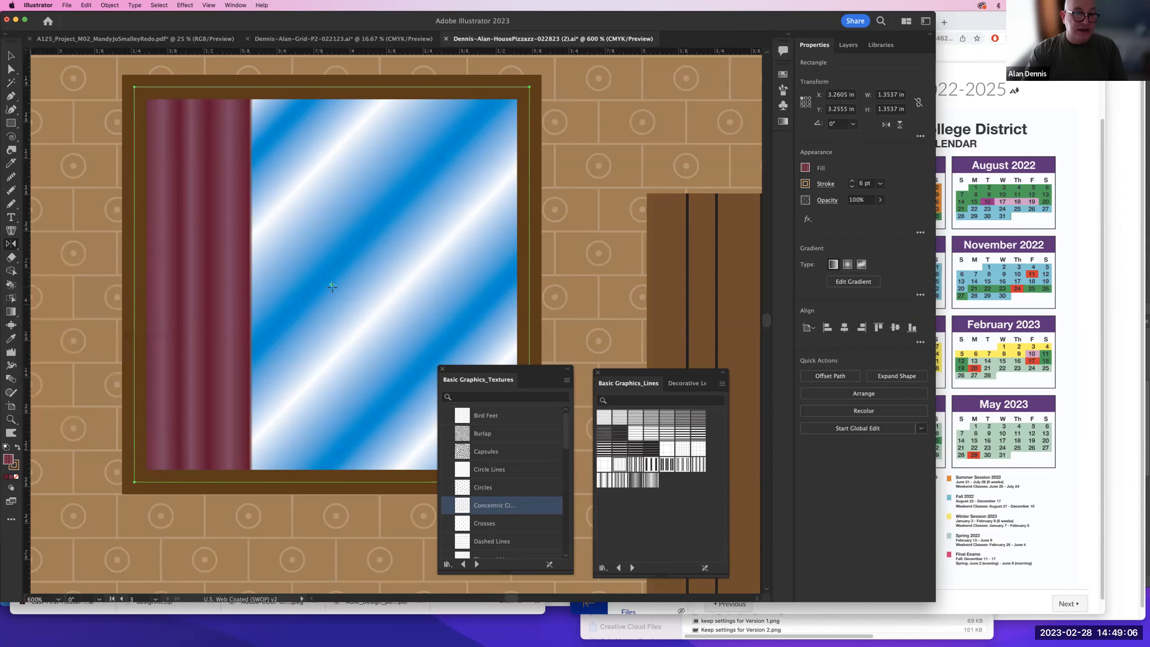
- Reflect a copy of the curtained window across the vertical axis
double_click(11, 244)
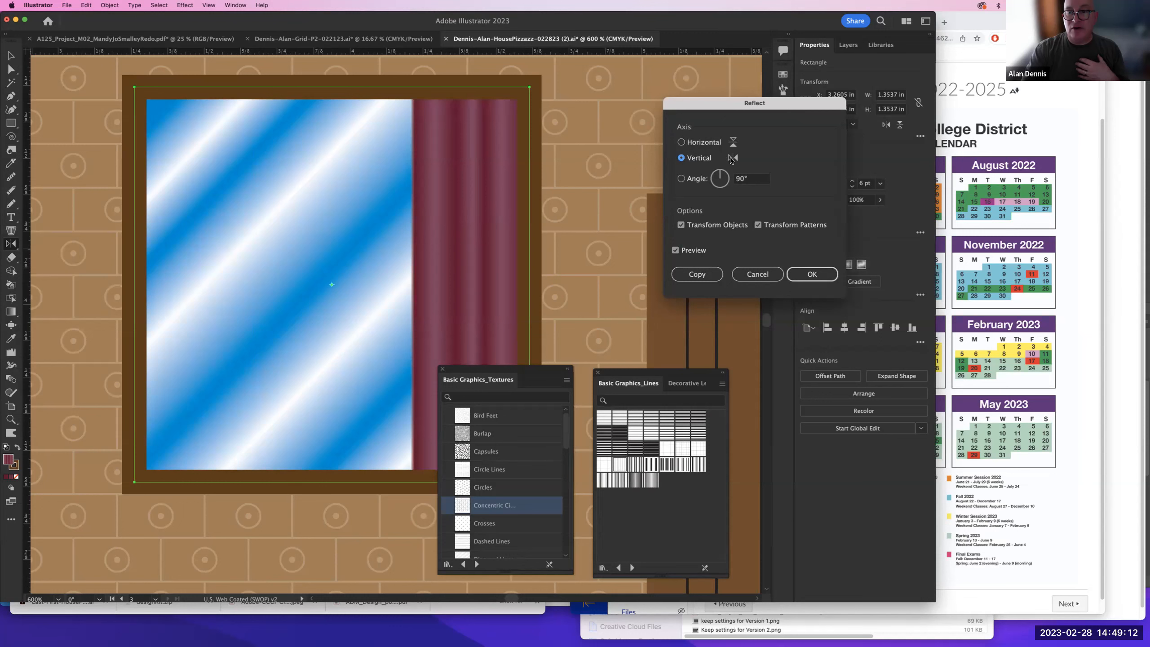
left_click(682, 144)
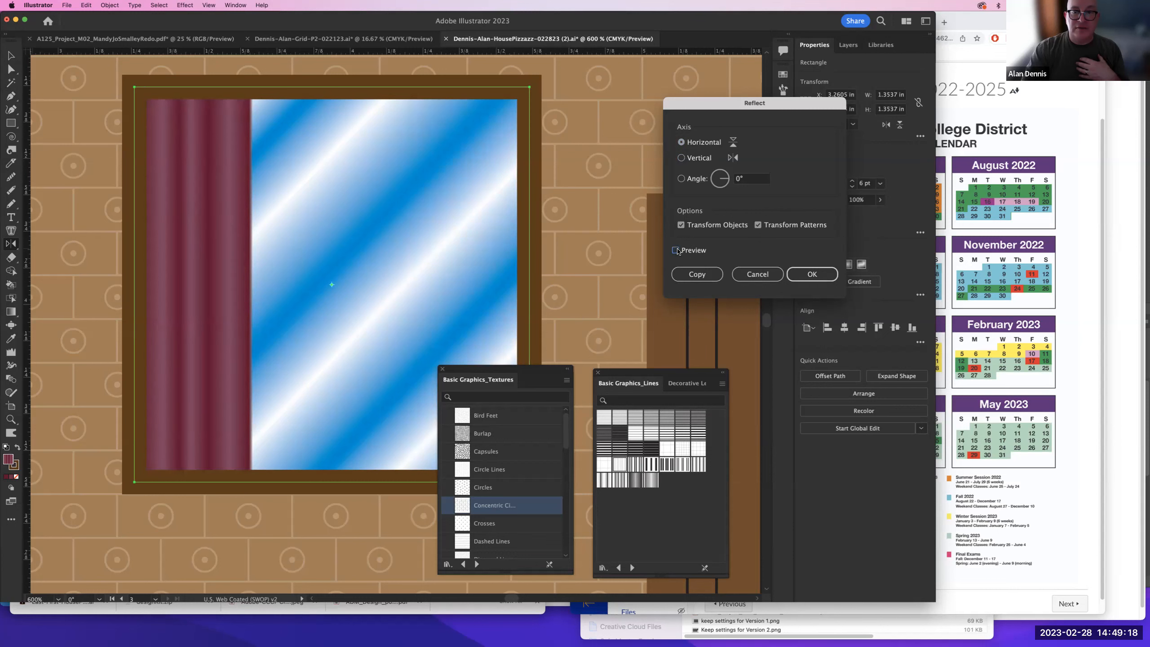
left_click(682, 159)
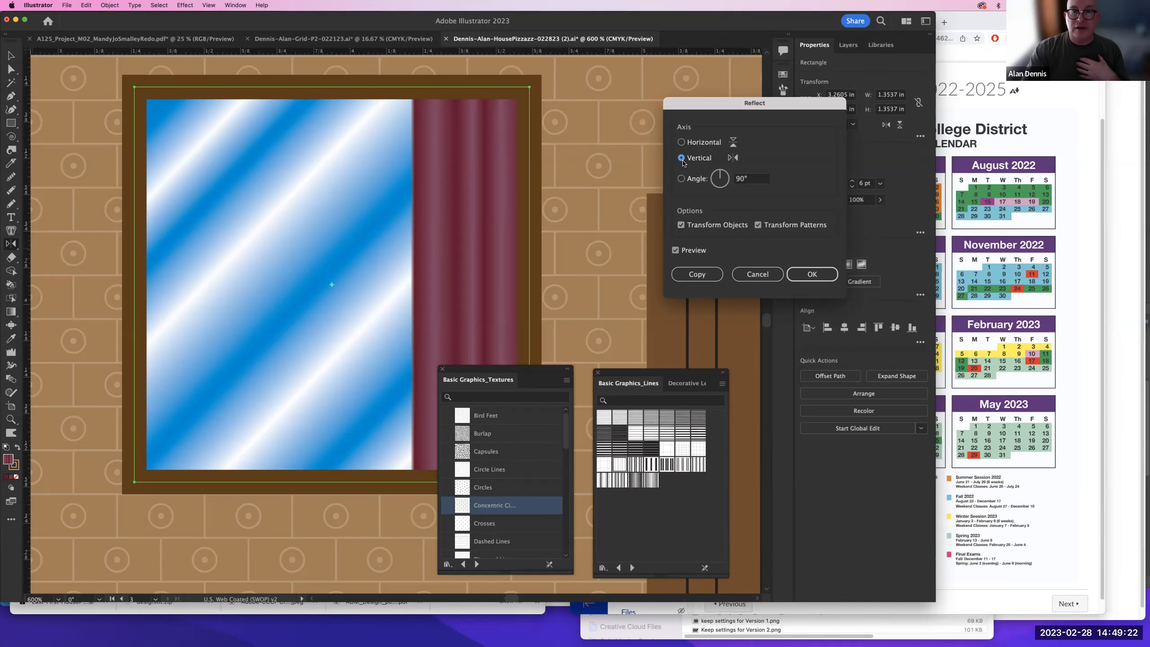
left_click(697, 273)
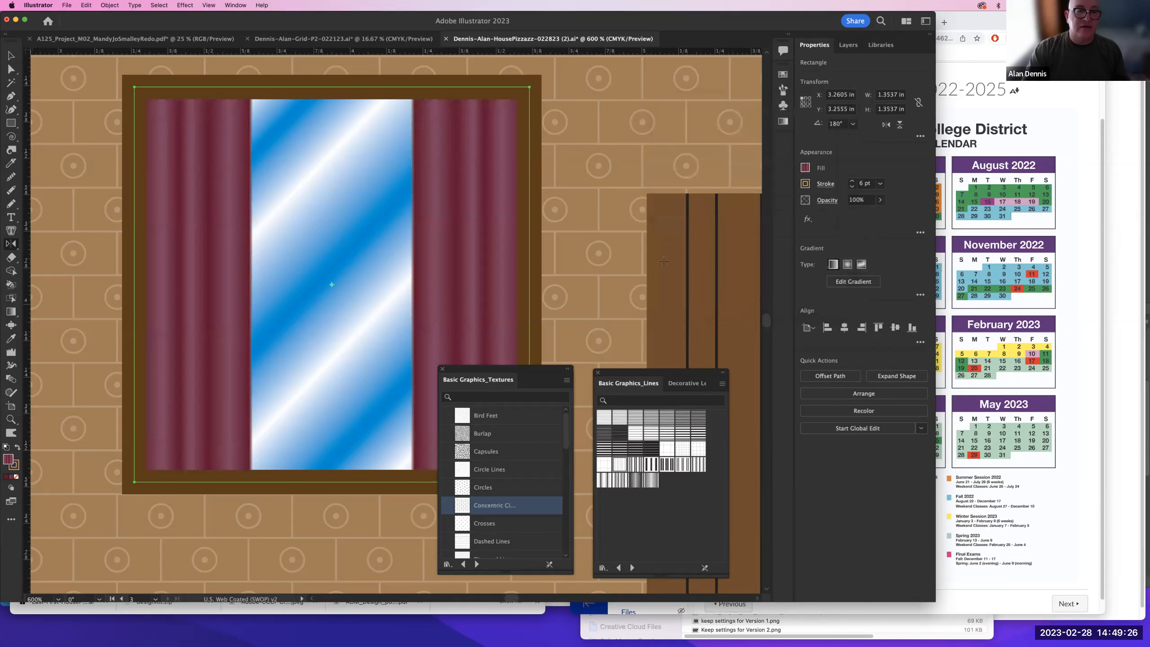
left_click(12, 56)
key("super+alt+space")
left_click(409, 278, "alt+super")
left_click(420, 283, "alt+super")
left_click_drag(362, 237, 545, 147)
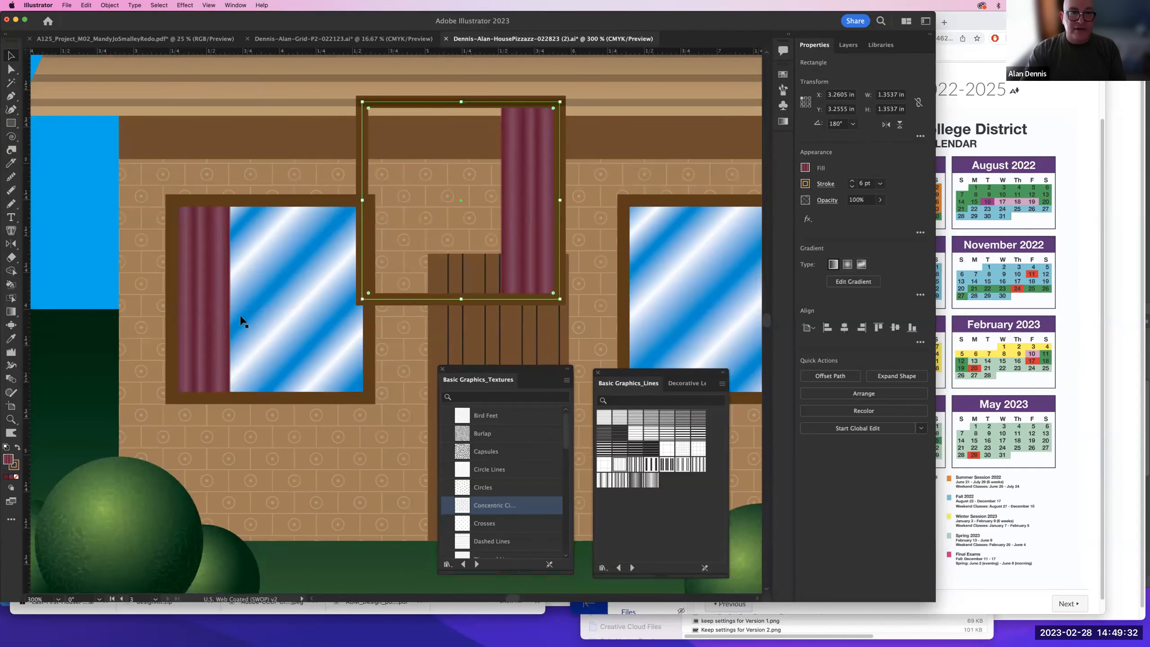
left_click_drag(217, 295, 116, 134)
left_click_drag(255, 308, 342, 470)
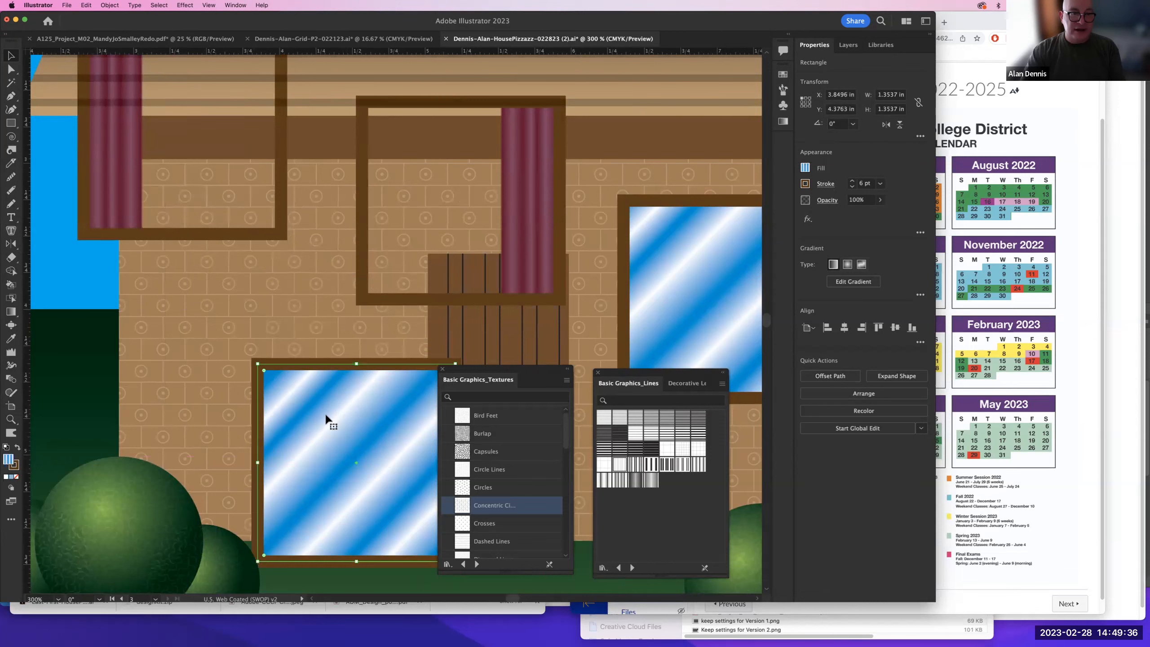
key("super+z")
key("super+z")
key("super+z")
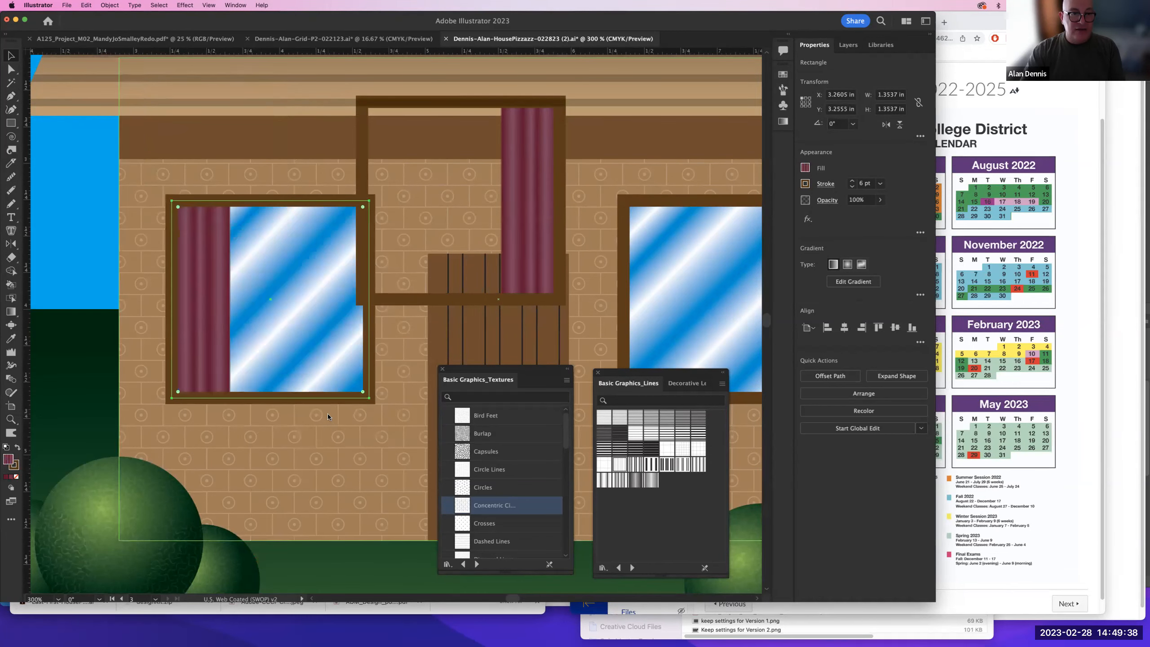
key("super+minus")
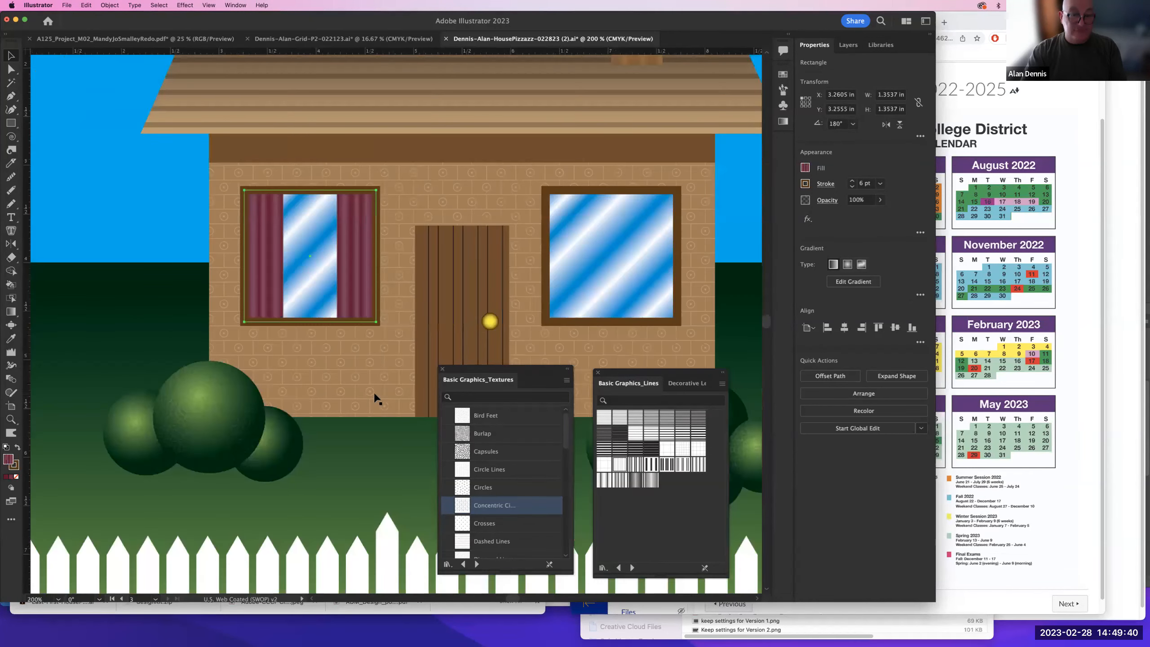
key("super+y")
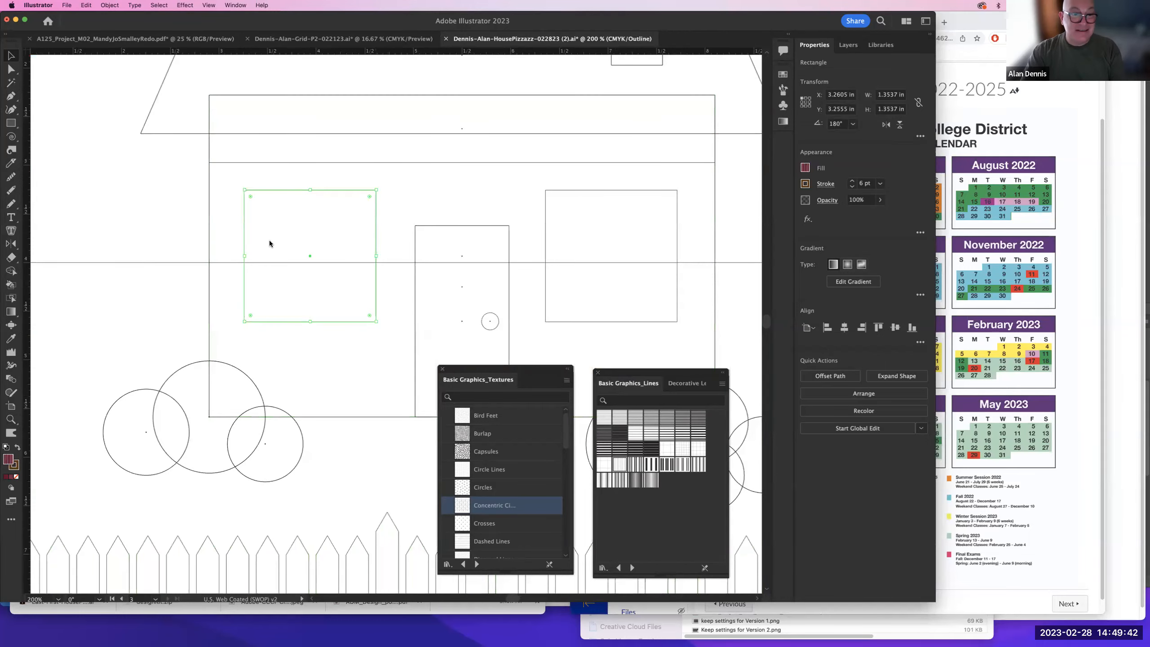
left_click(307, 362)
left_click_drag(324, 190, 158, 190)
left_click_drag(279, 191, 319, 349)
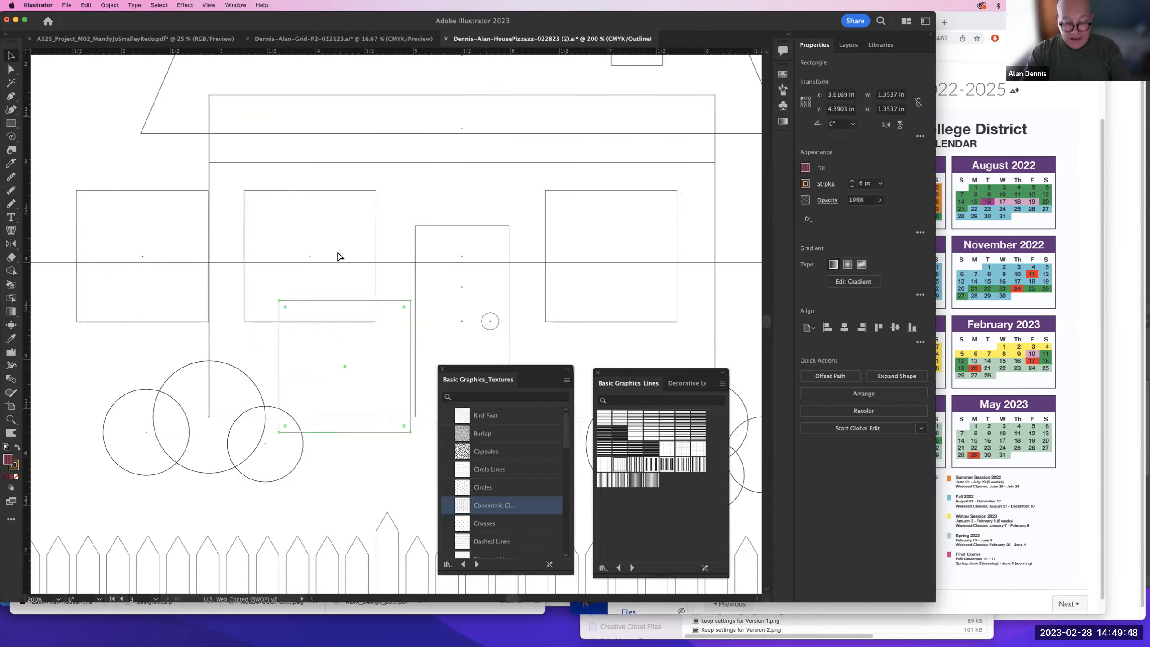
key("super+y")
key("super+z")
key("super+z")
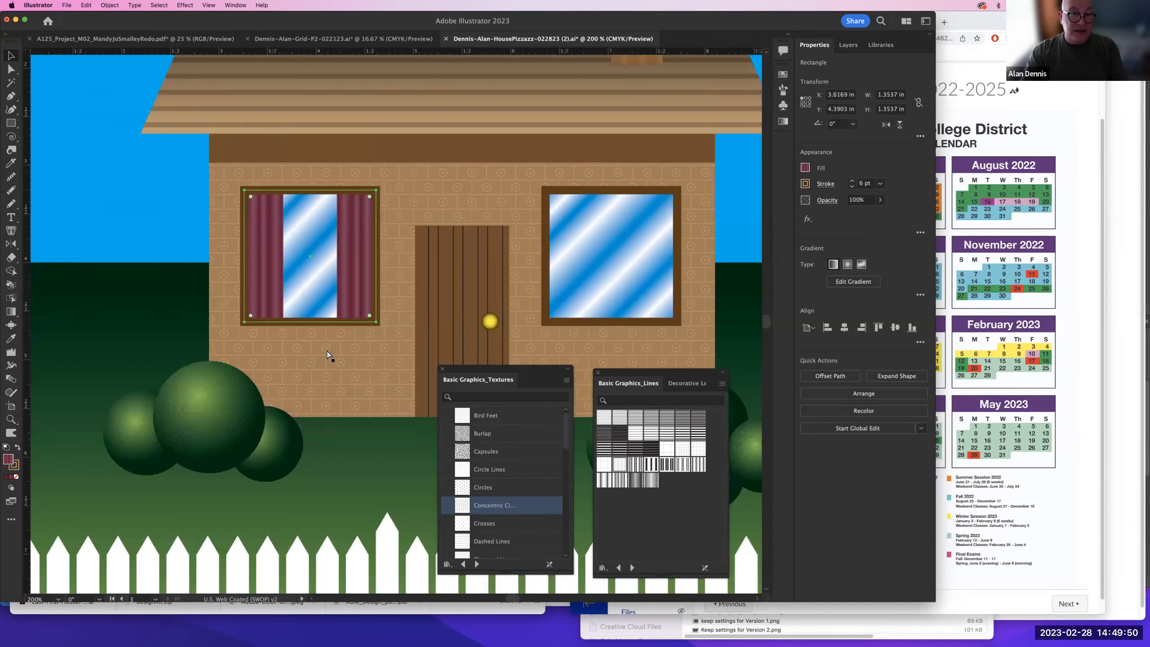
key("super+shift+a")
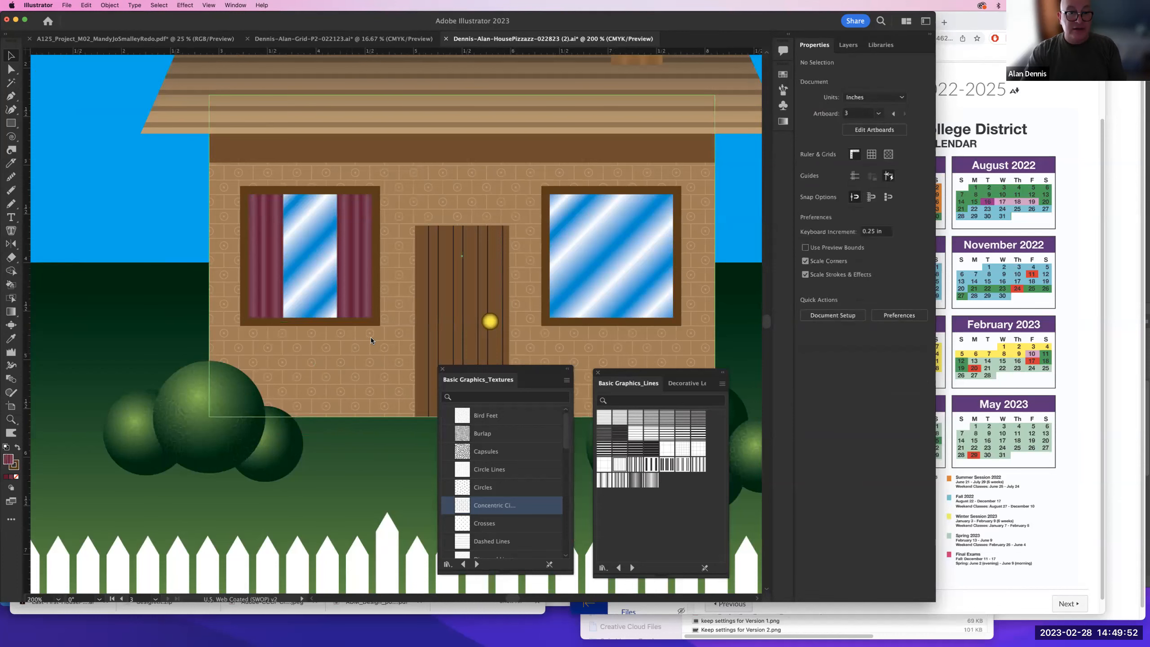
left_click_drag(328, 342, 247, 369)
left_click(189, 286)
scroll(189, 285, "right", 1)
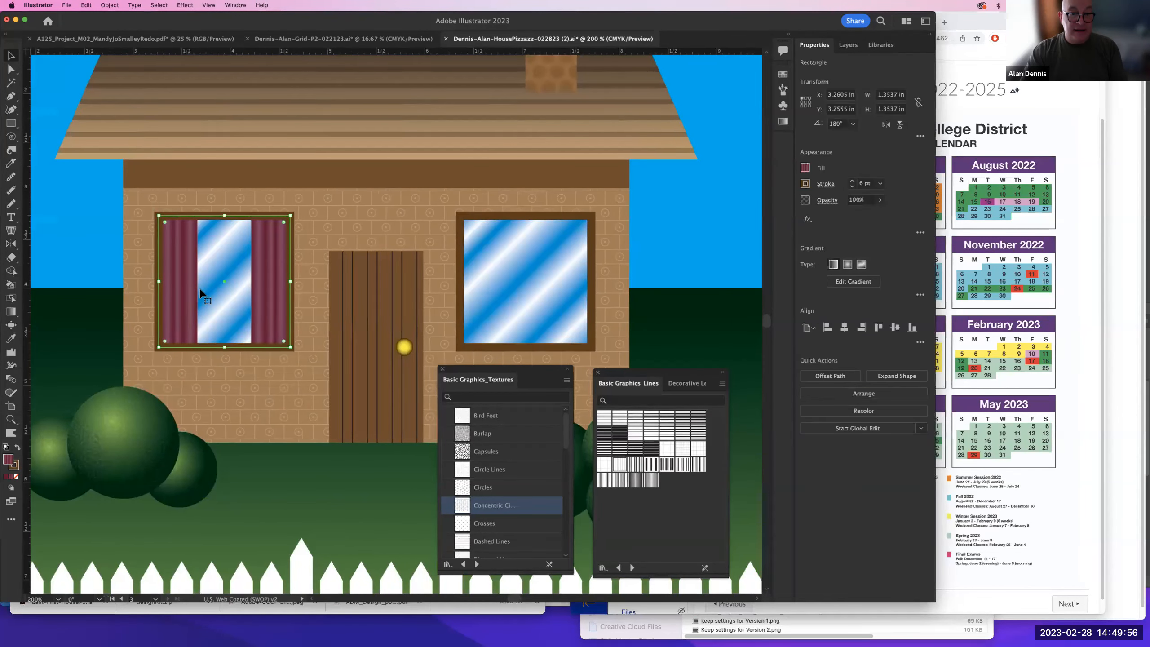
left_click(487, 301)
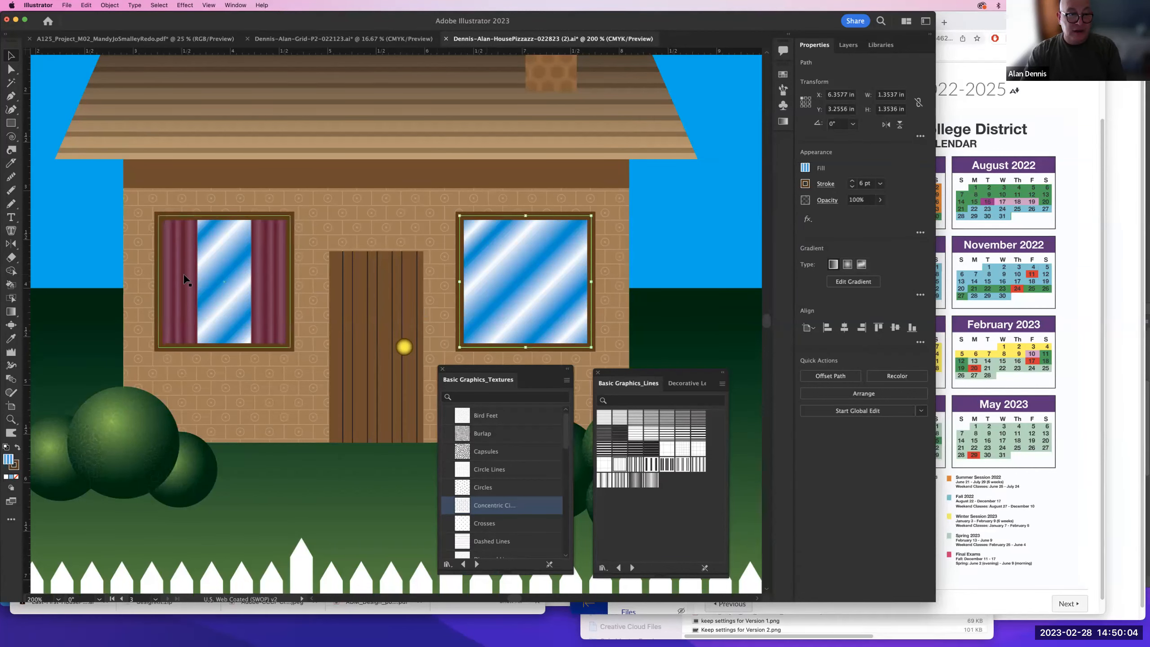
key("super")
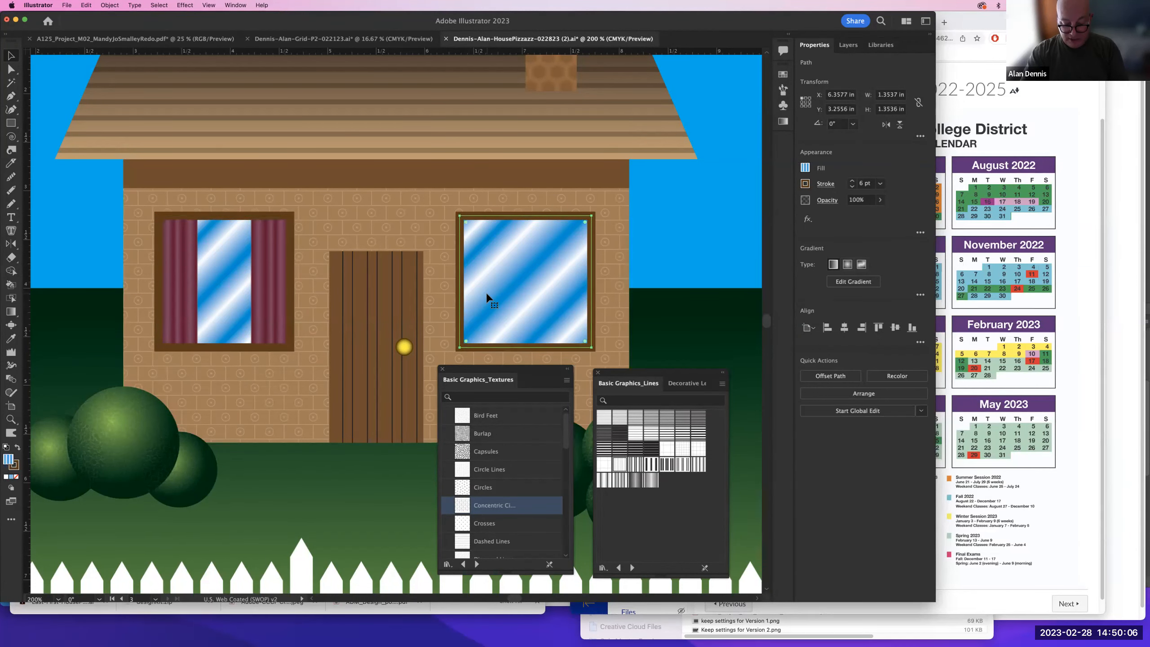
key("i")
- Eyedrop the left window's curtain gradient onto the right window and run it horizontally
left_click(189, 277)
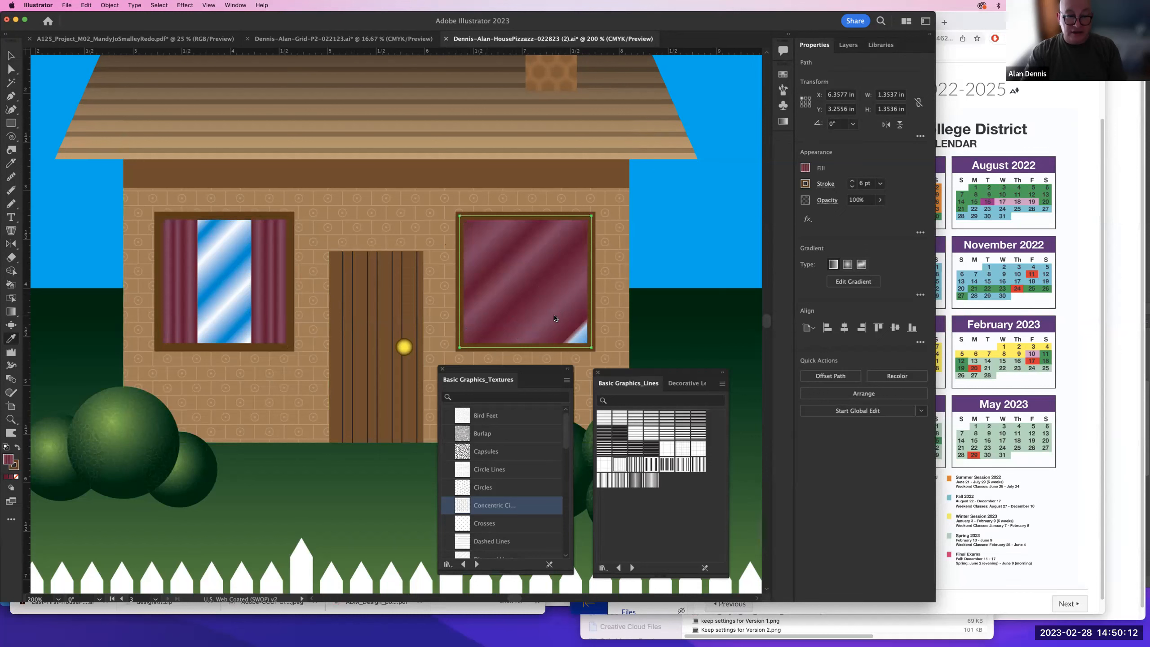
key("g")
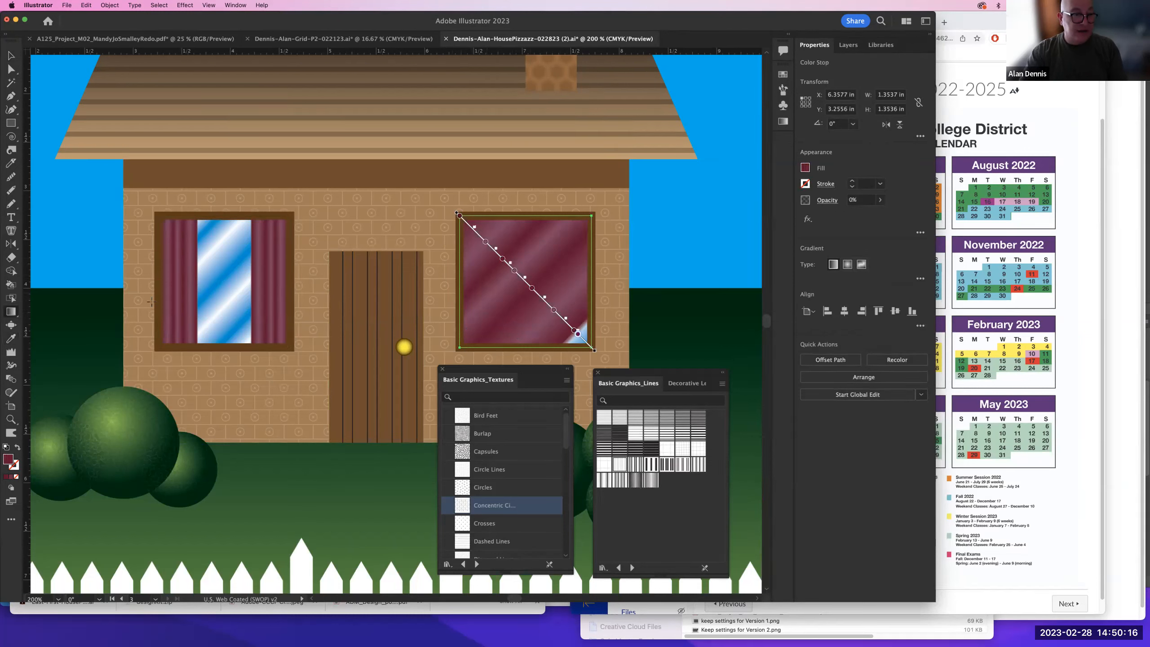
mouse_move(458, 280)
left_mouse_down()
mouse_move(609, 281)
mouse_move(508, 281)
mouse_move(515, 293)
mouse_move(536, 289)
left_mouse_up()
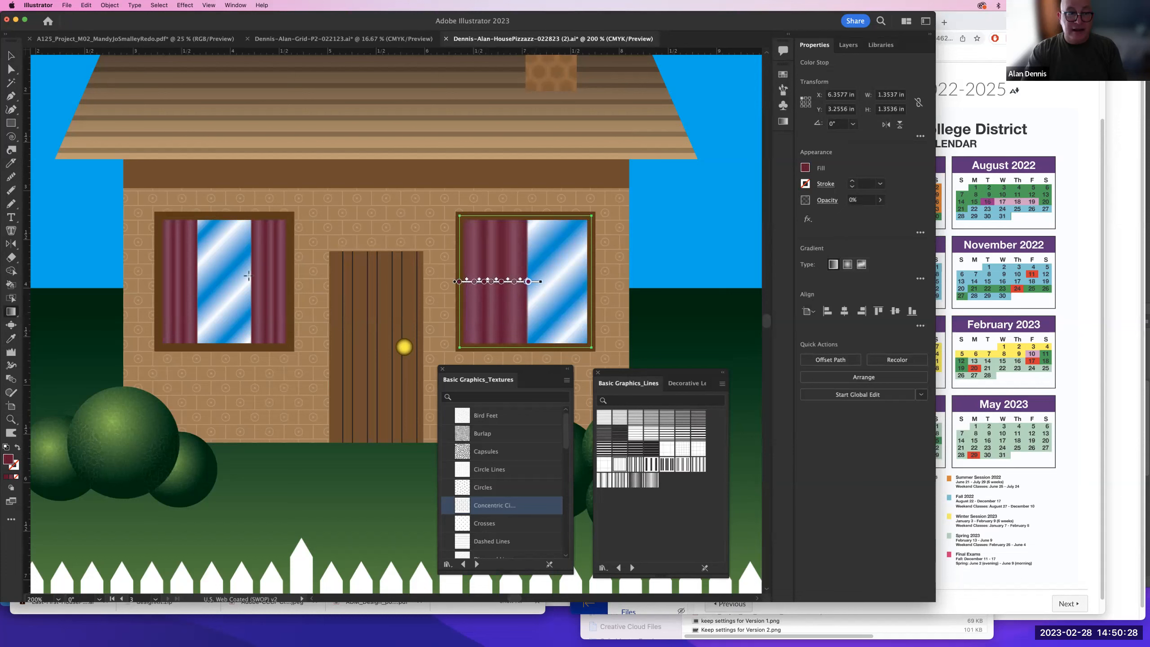
- Make a vertically mirrored copy of the right window fill, then undo a trial move of it
double_click(11, 243)
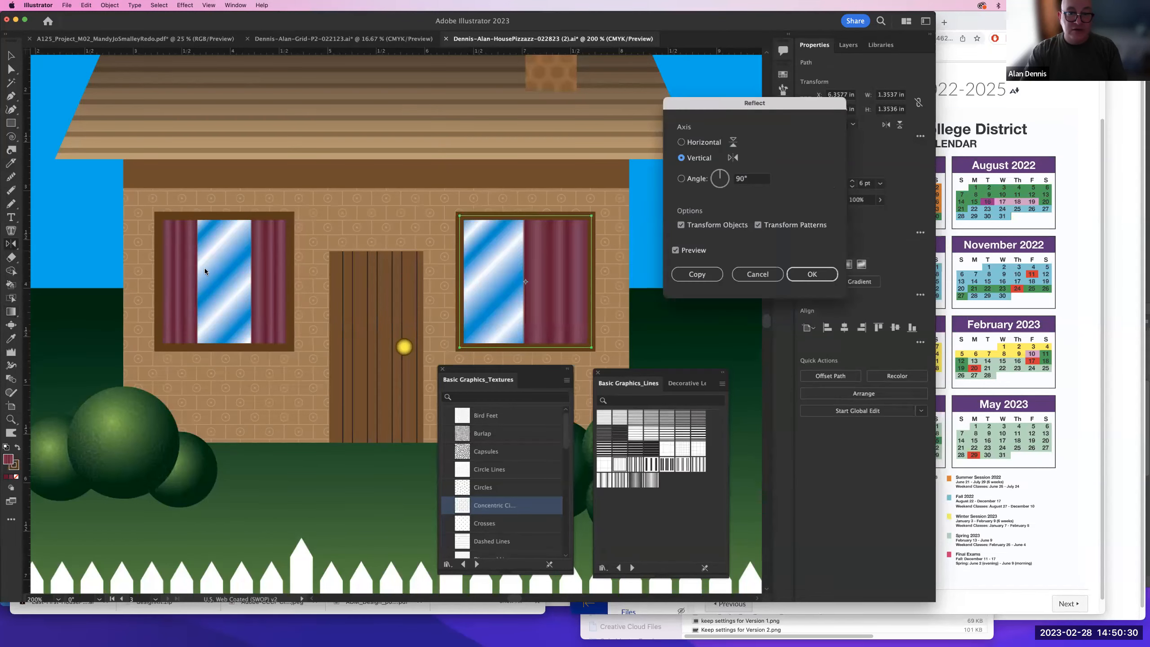
left_click(689, 273)
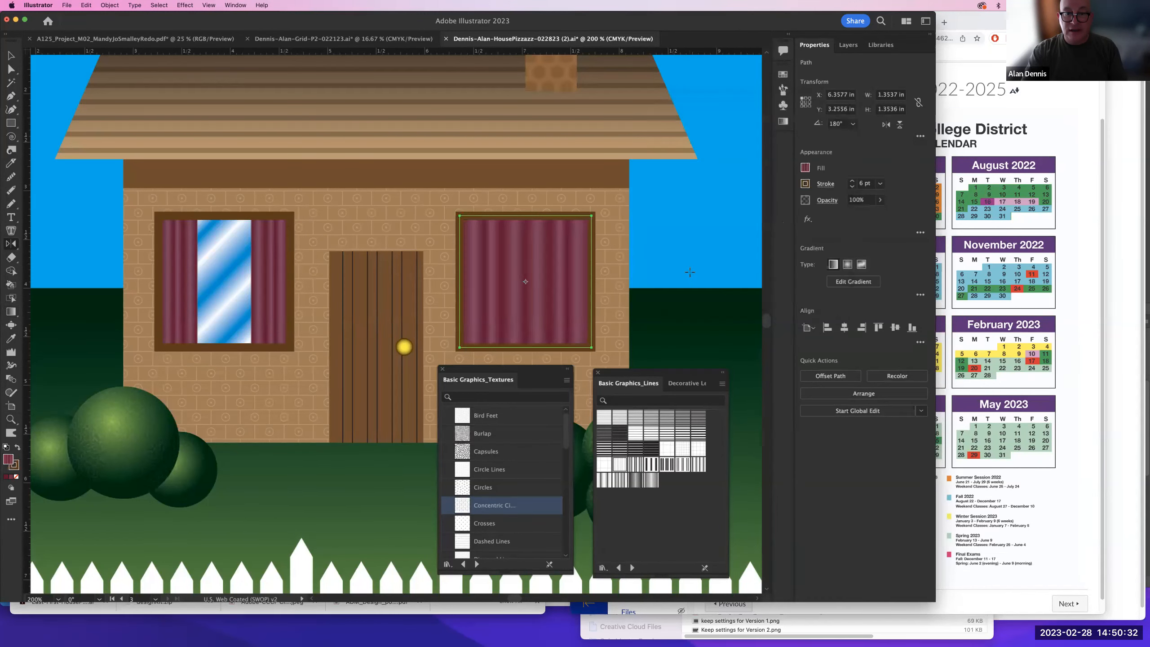
left_click(9, 55)
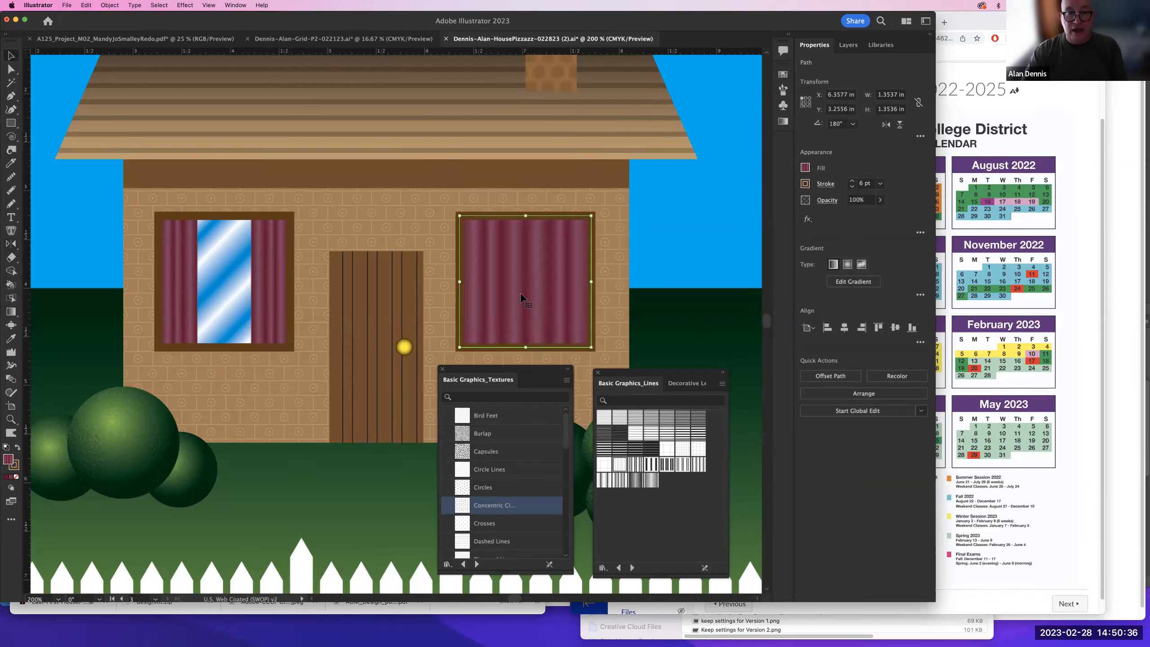
left_click_drag(522, 295, 697, 270)
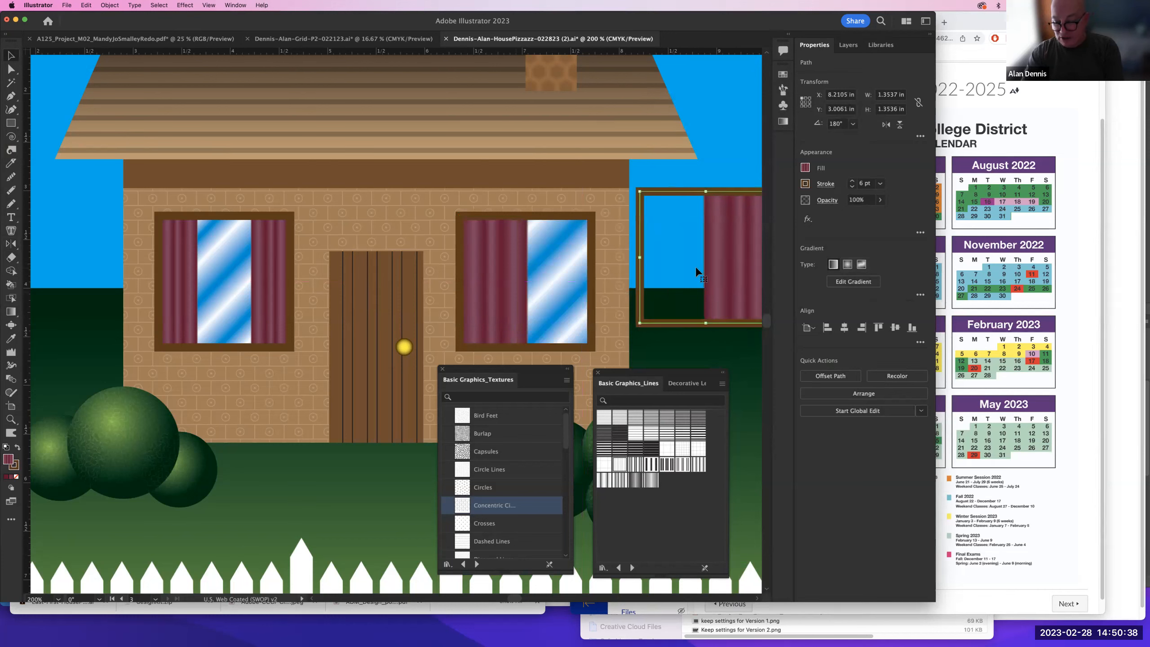
key("super+z")
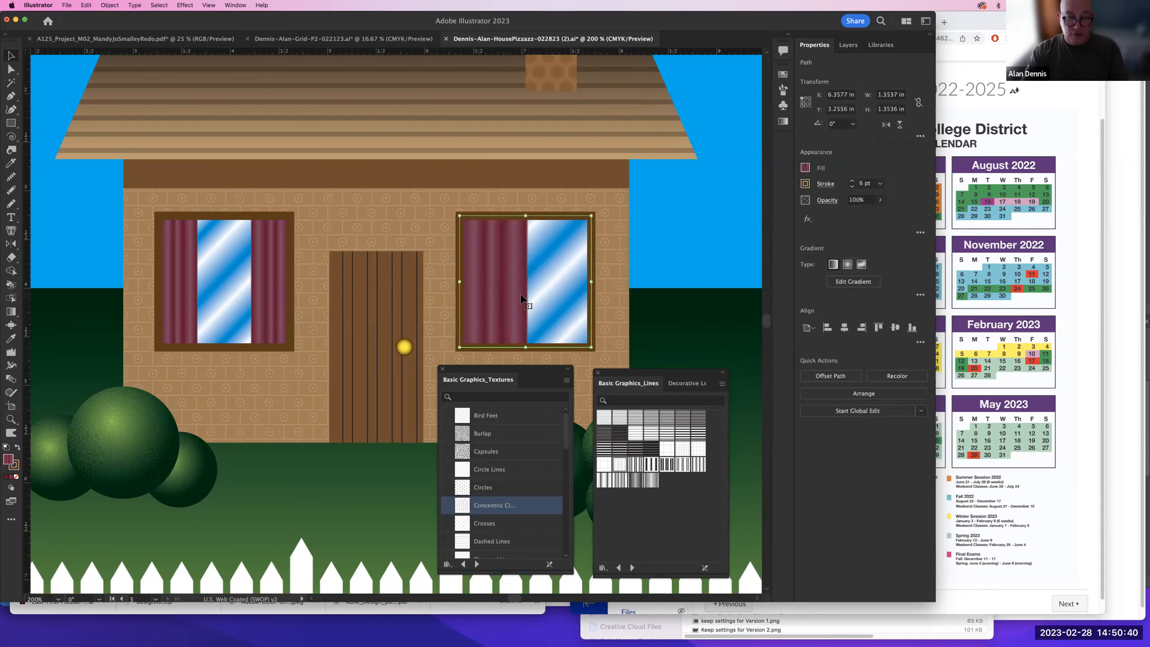
- Stretch the curtain gradient further right so maroon folds cover the whole right window
key("g")
mouse_move(542, 281)
left_mouse_down()
mouse_move(593, 280)
mouse_move(525, 286)
mouse_move(594, 281)
left_mouse_up()
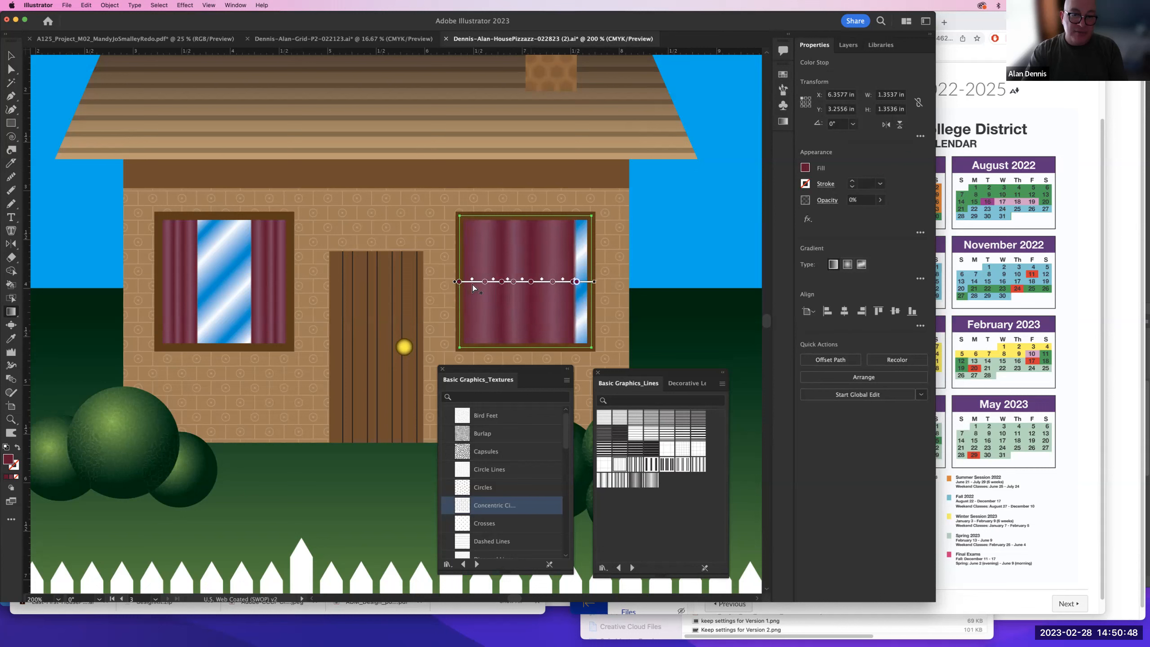
key("super+z")
key("super+z")
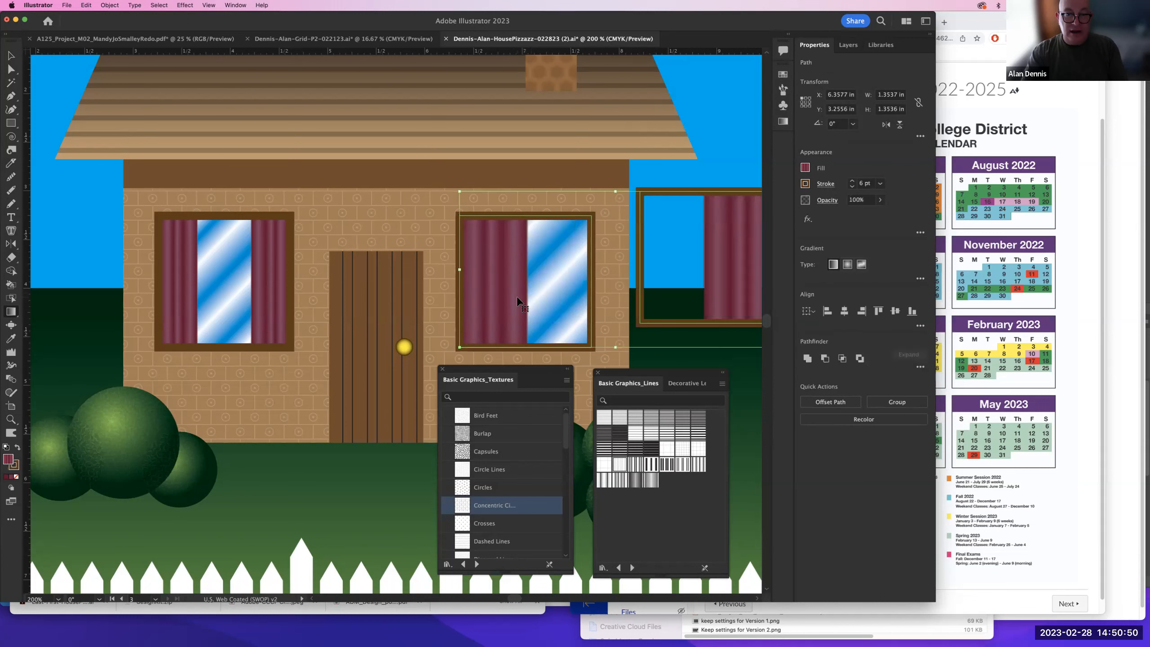
key("super+shift+z")
key("super+shift+z")
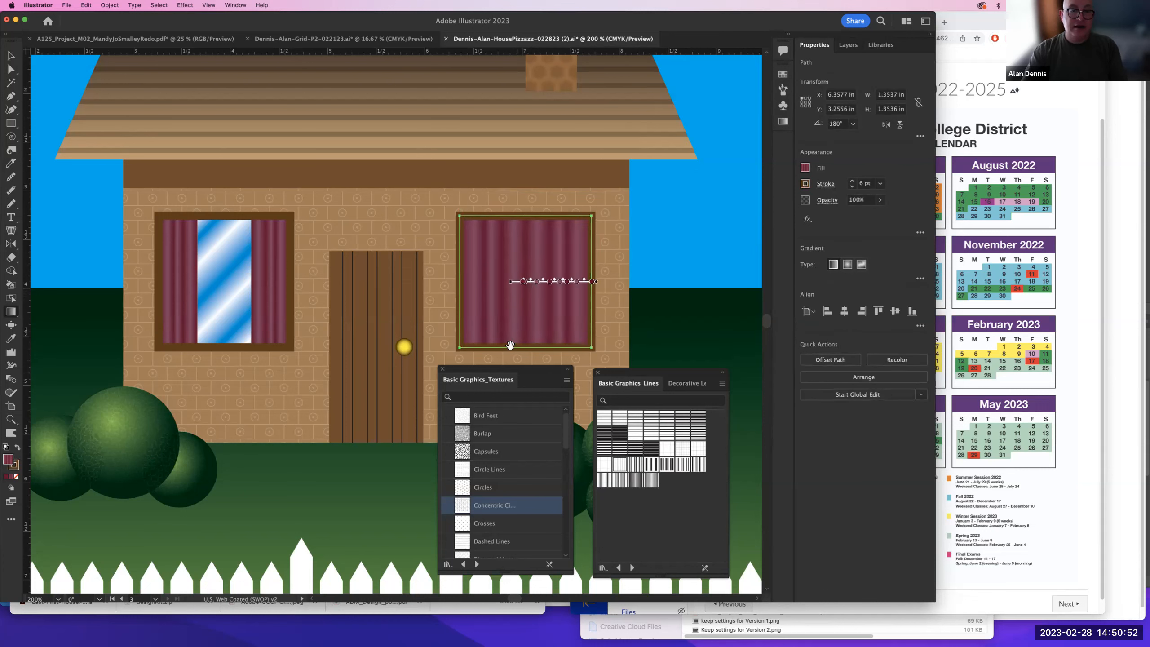
key("super+minus")
key("super+minus")
key("super+minus")
scroll(421, 327, "down", 3)
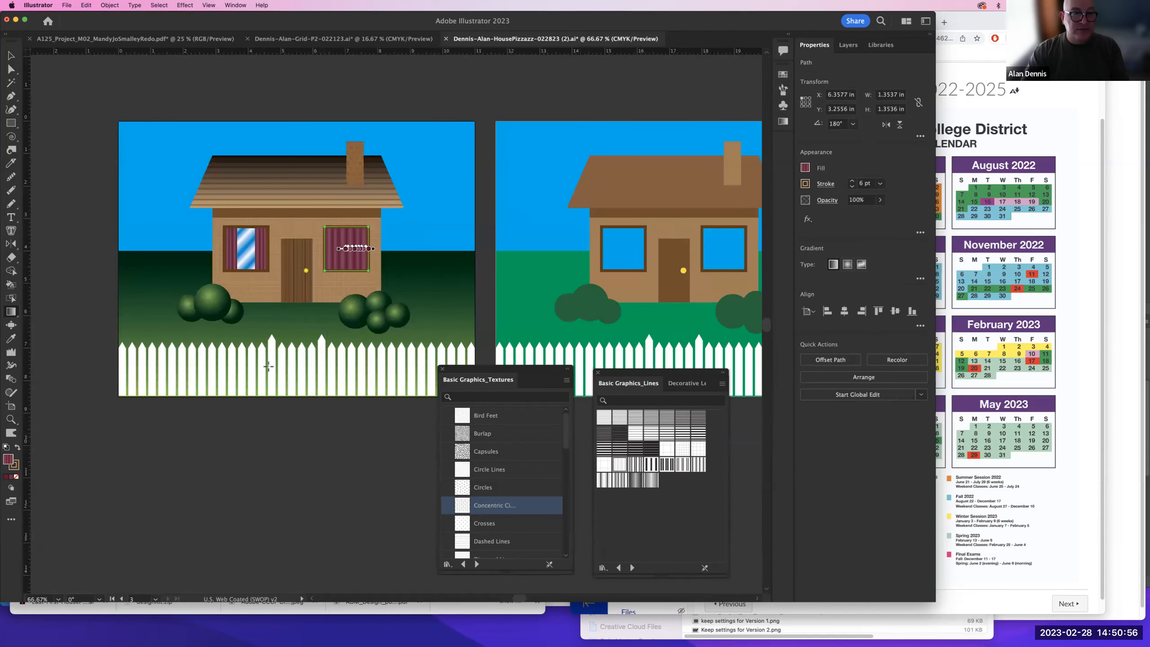
- Select the green lawn rectangle, undoing two accidental moves of it
left_click(8, 56)
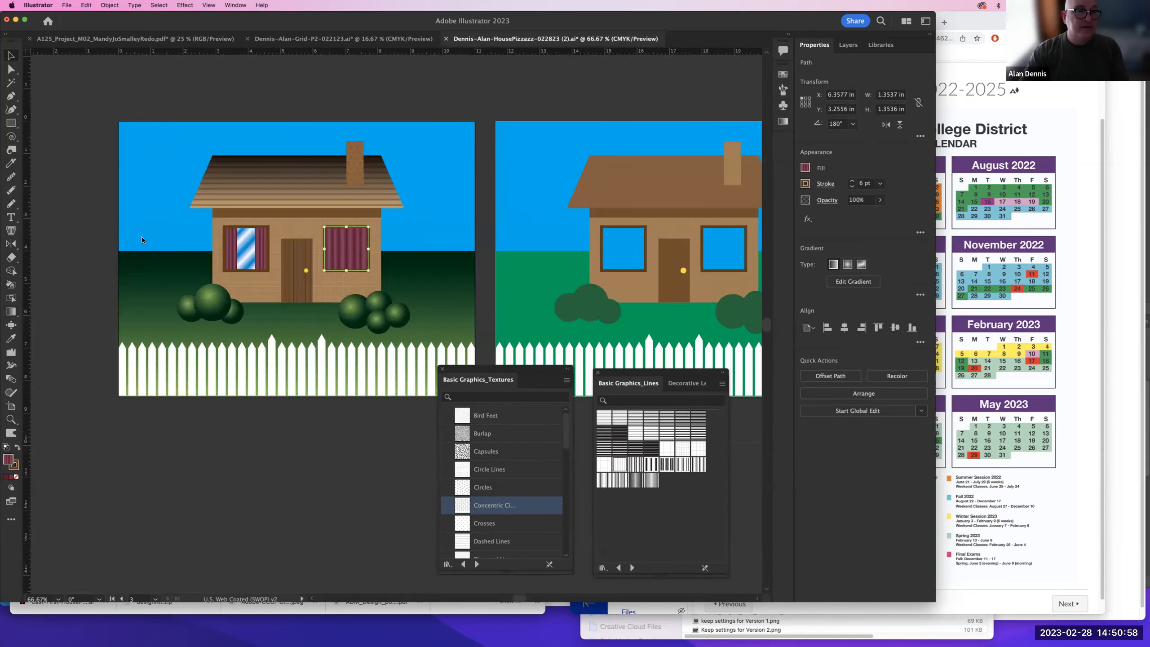
left_click(163, 297)
scroll(272, 412, "up", 5)
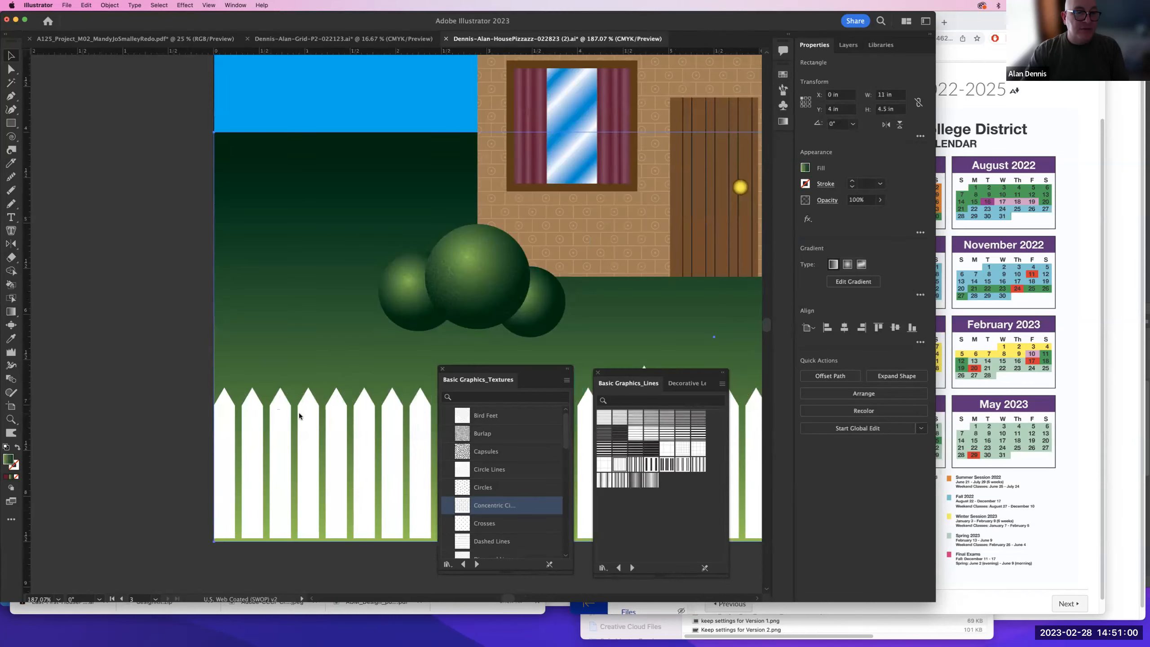
scroll(329, 288, "right", 1)
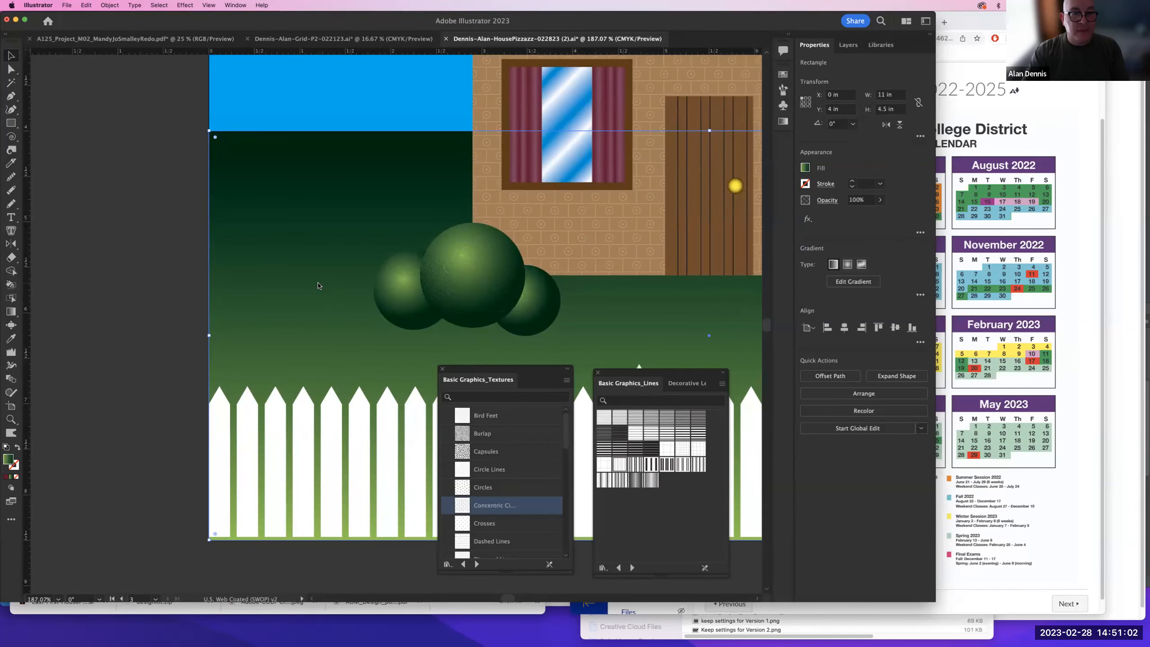
left_click_drag(321, 319, 316, 355)
key("super+z")
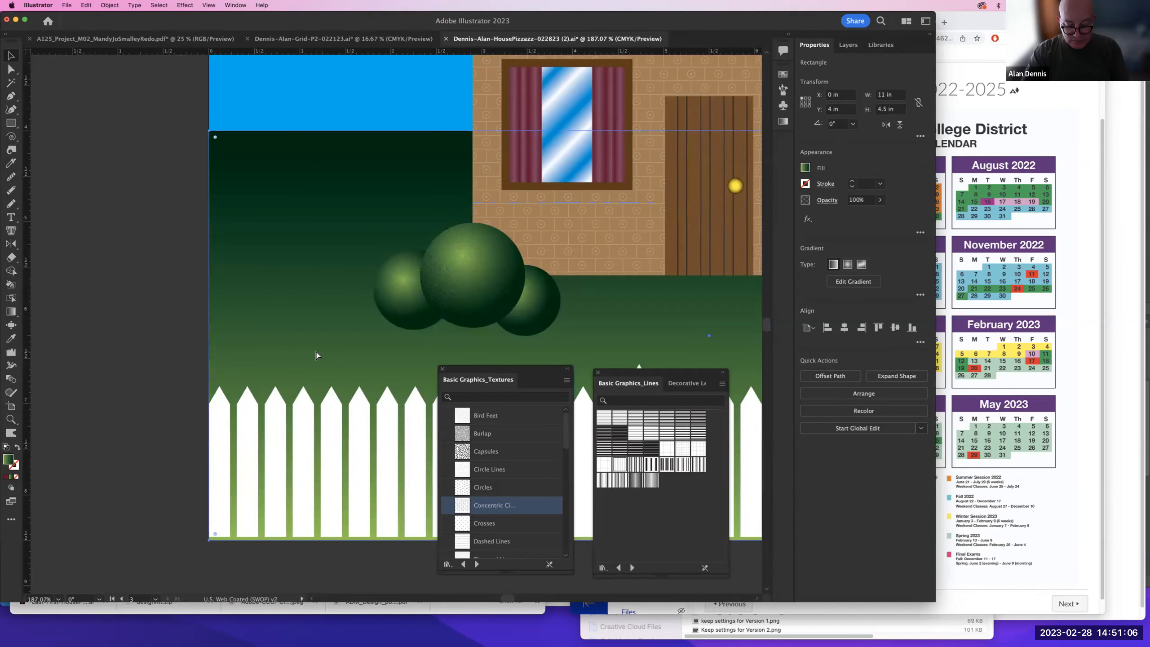
left_click_drag(247, 282, 313, 264)
key("super+z")
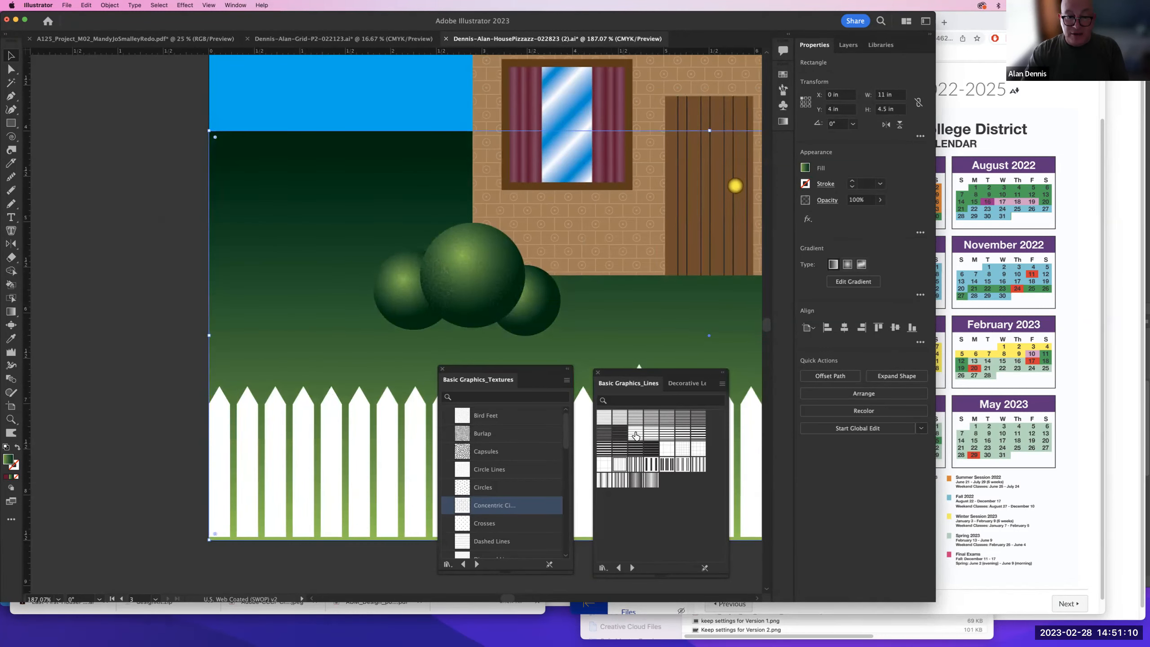
- Try Hatching Double and Stipple Irregular, then apply USGS 2 Marsh to the lawn and zoom in
scroll(489, 482, "down", 5)
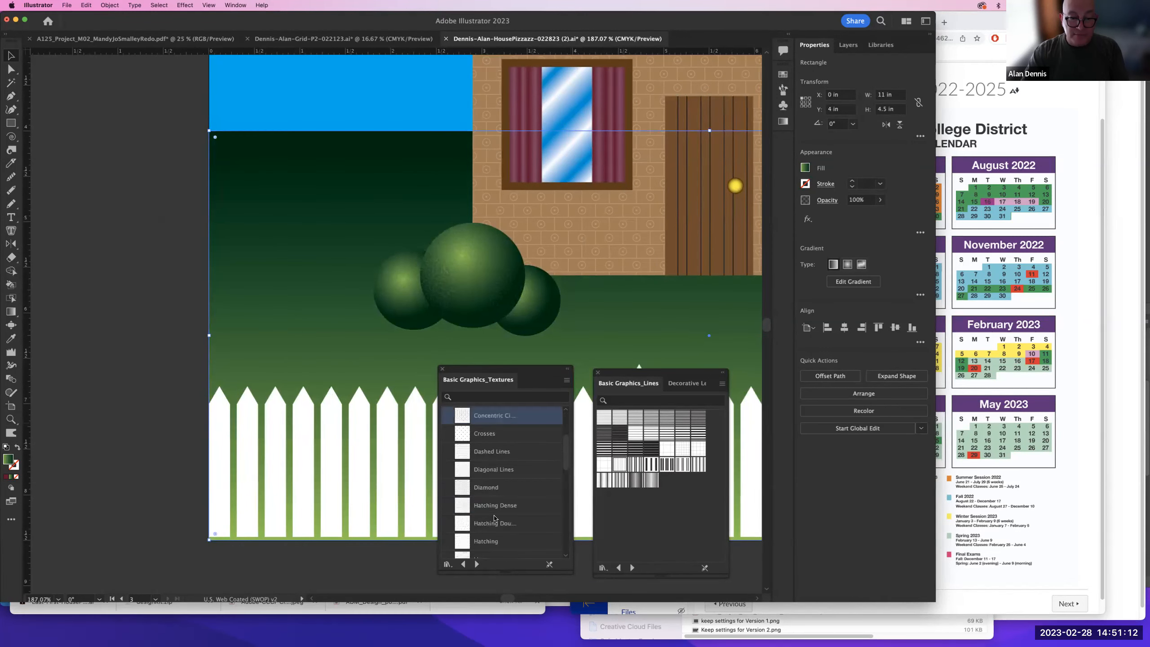
left_click(494, 524)
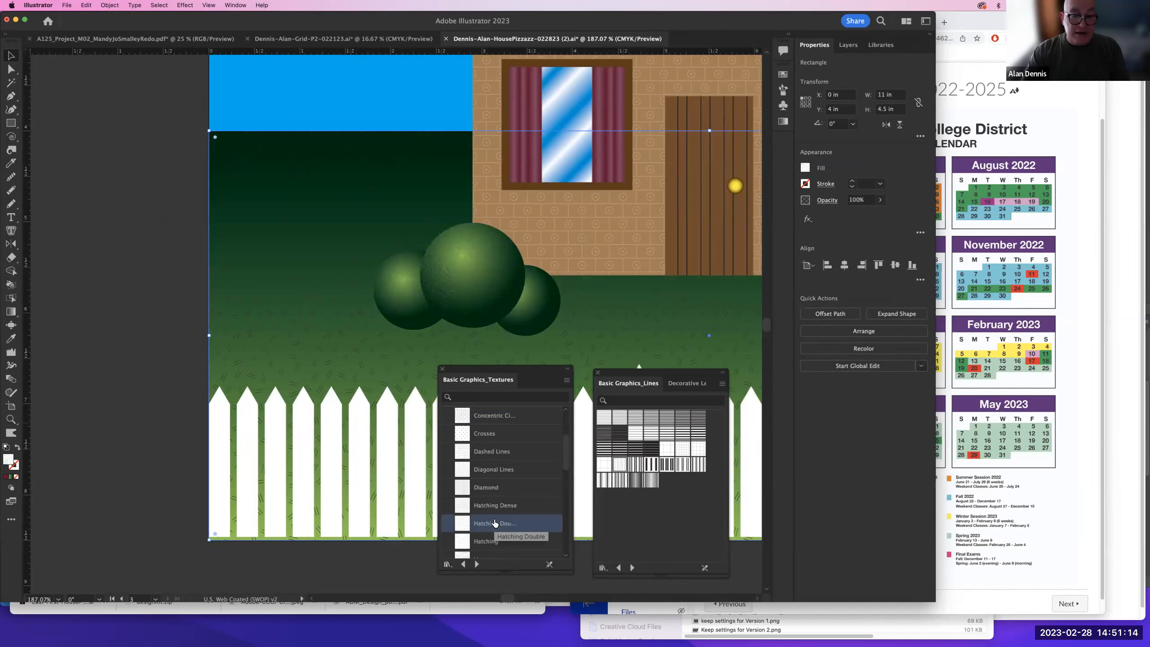
scroll(495, 517, "down", 5)
scroll(496, 517, "down", 2)
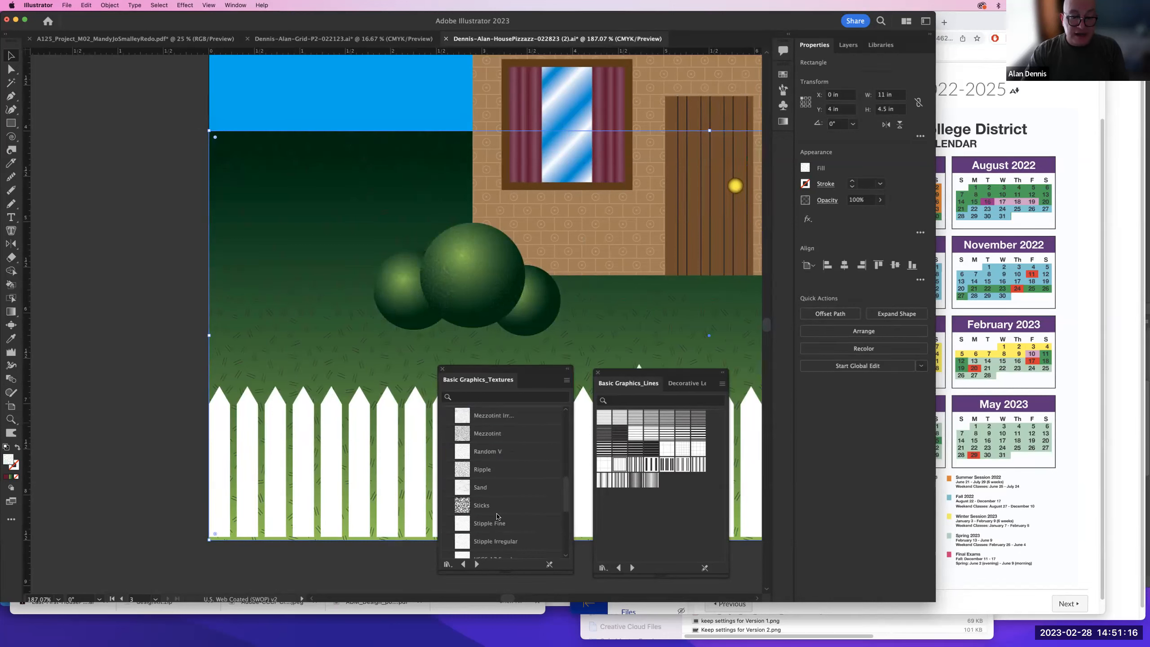
left_click(491, 542)
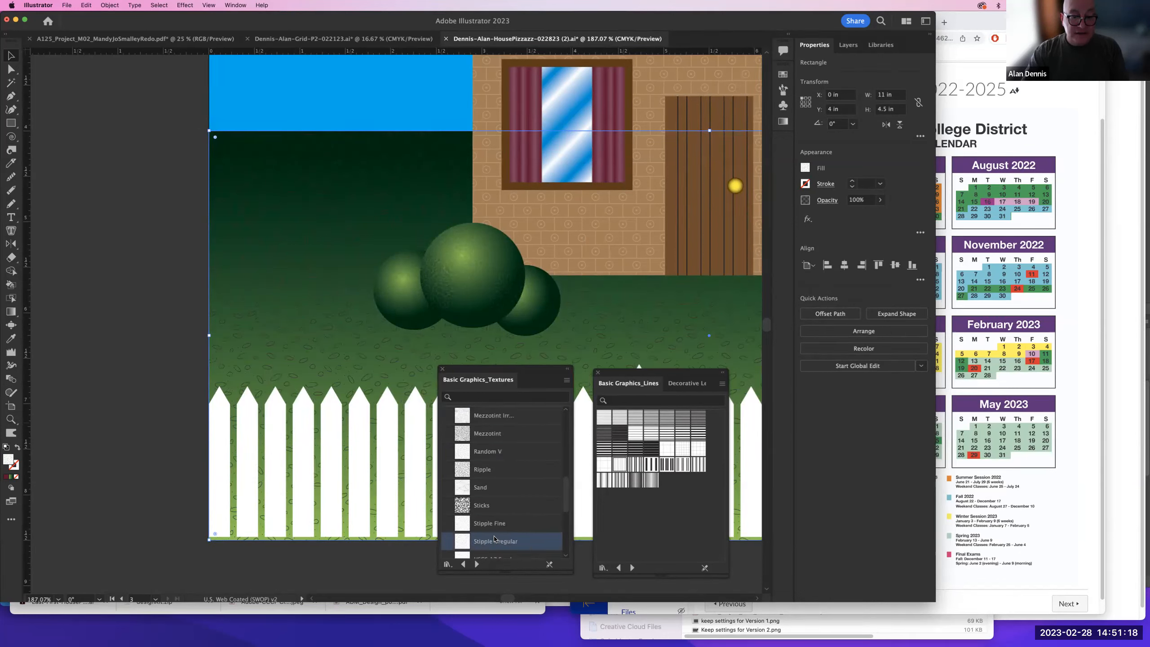
scroll(490, 542, "down", 3)
left_click(483, 541)
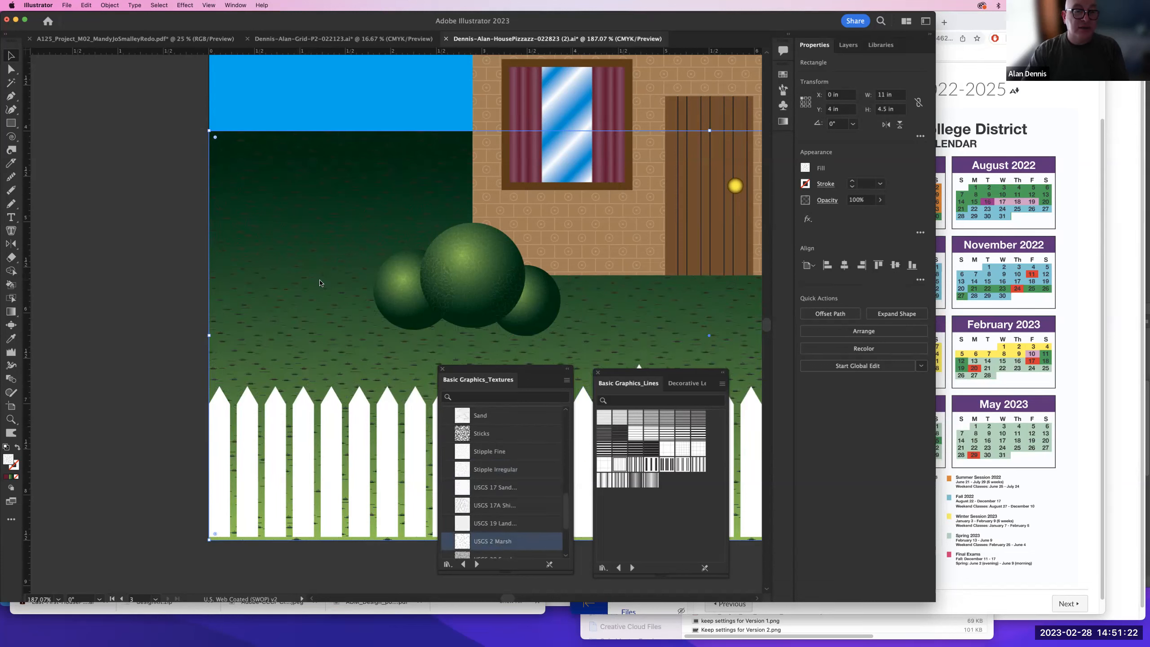
key("z")
left_click_drag(350, 313, 350, 312)
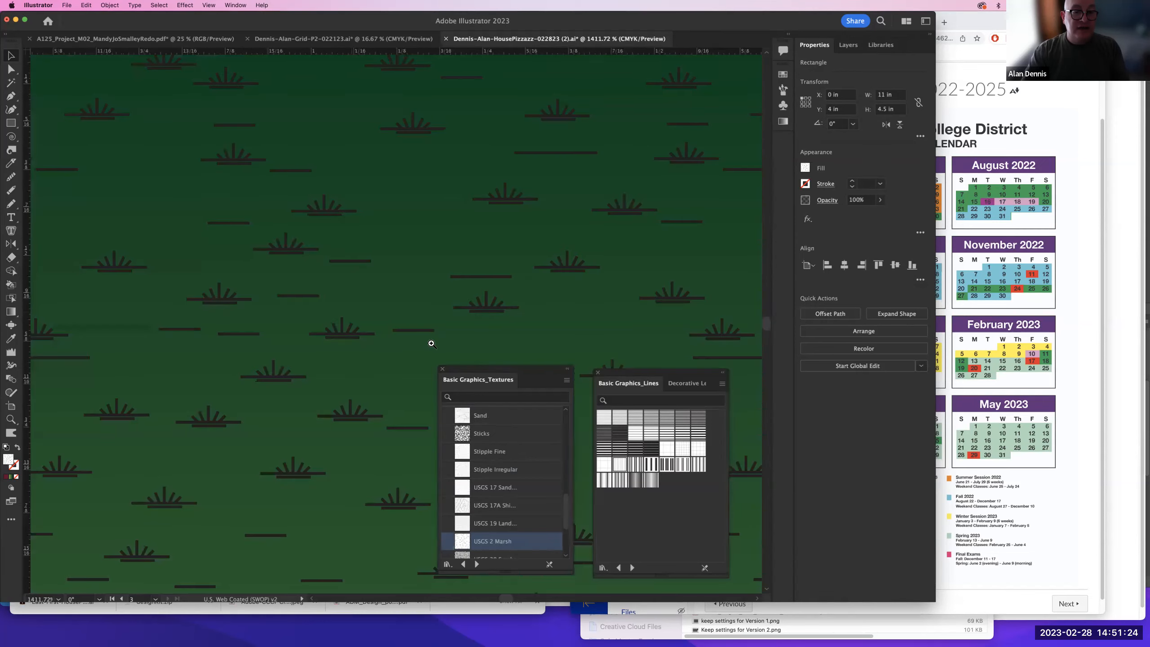
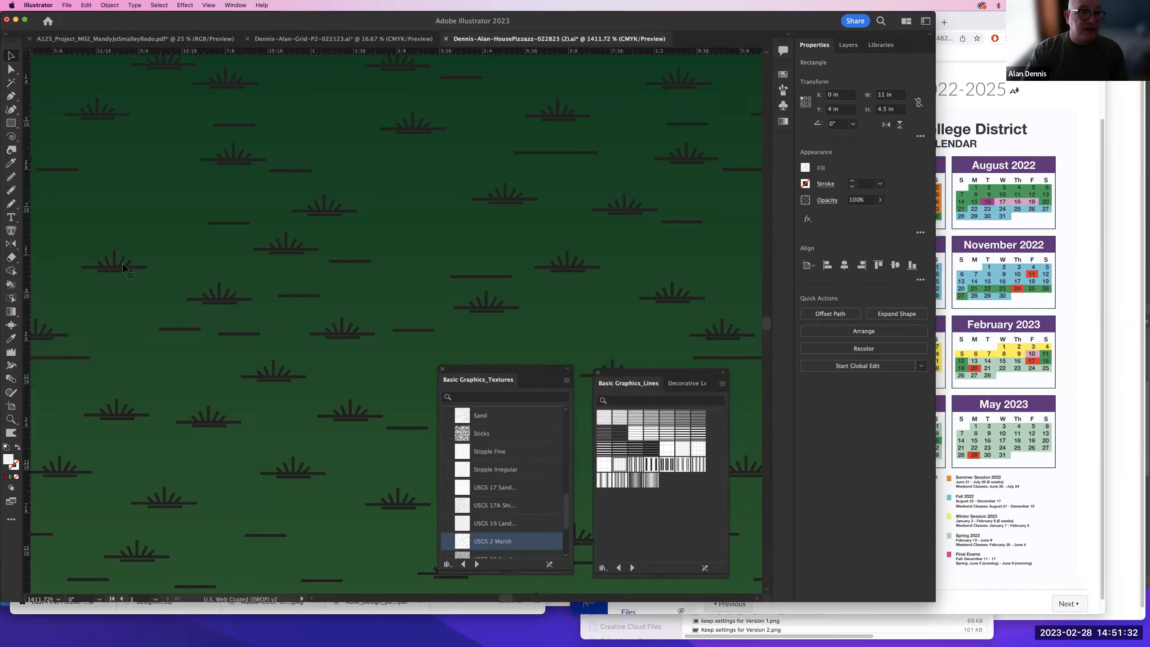
- Set the lawn's USGS 2 Marsh pattern to Screen blending at about 39% opacity
left_click(828, 202)
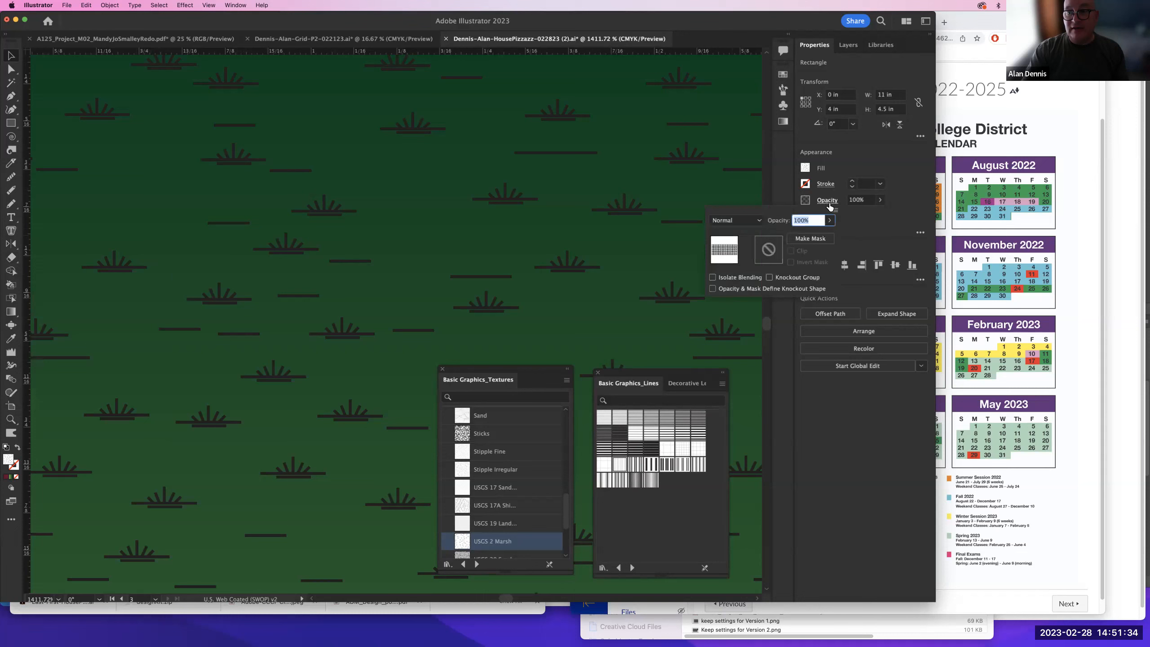
left_click(736, 220)
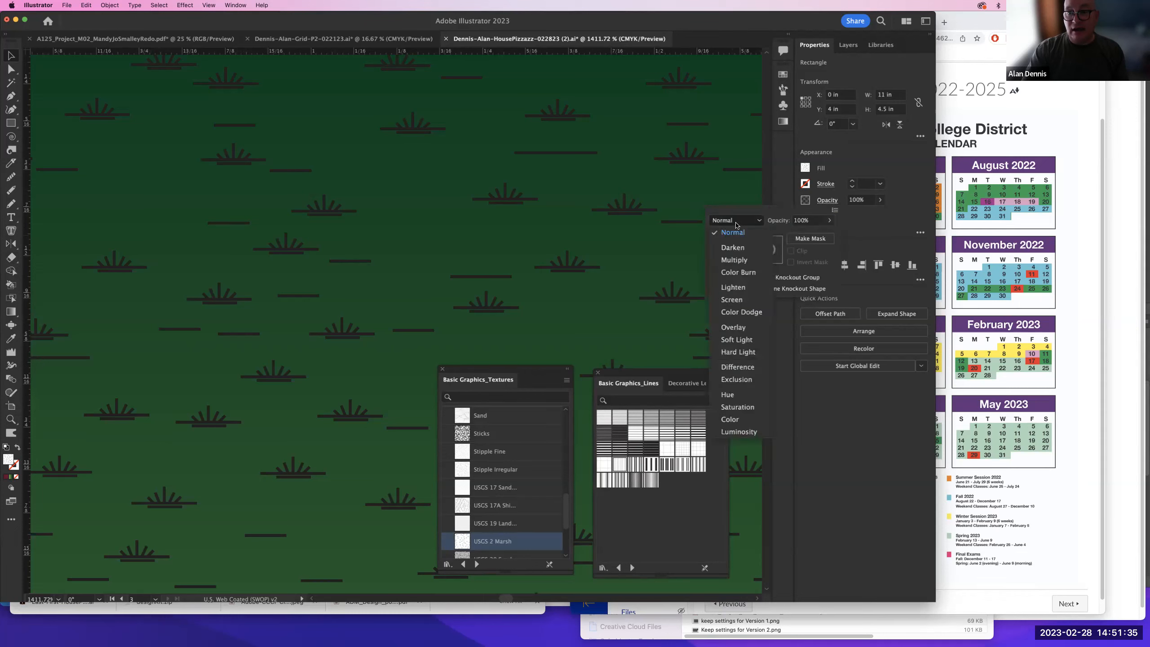
left_click(732, 301)
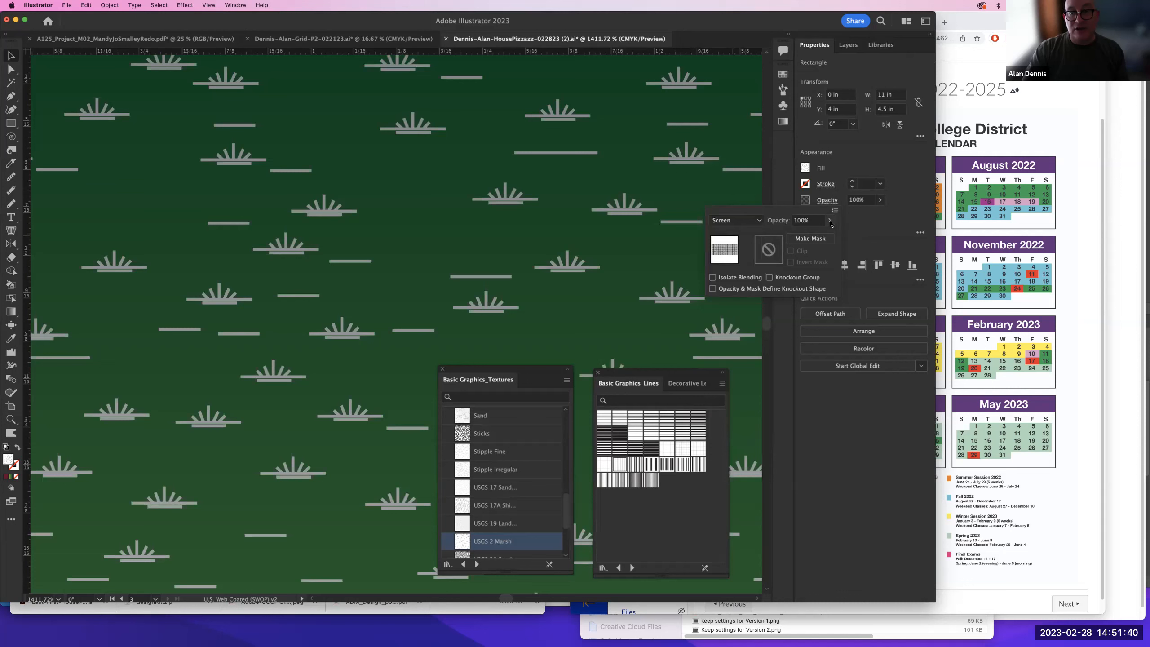
left_click(830, 221)
left_click(829, 221)
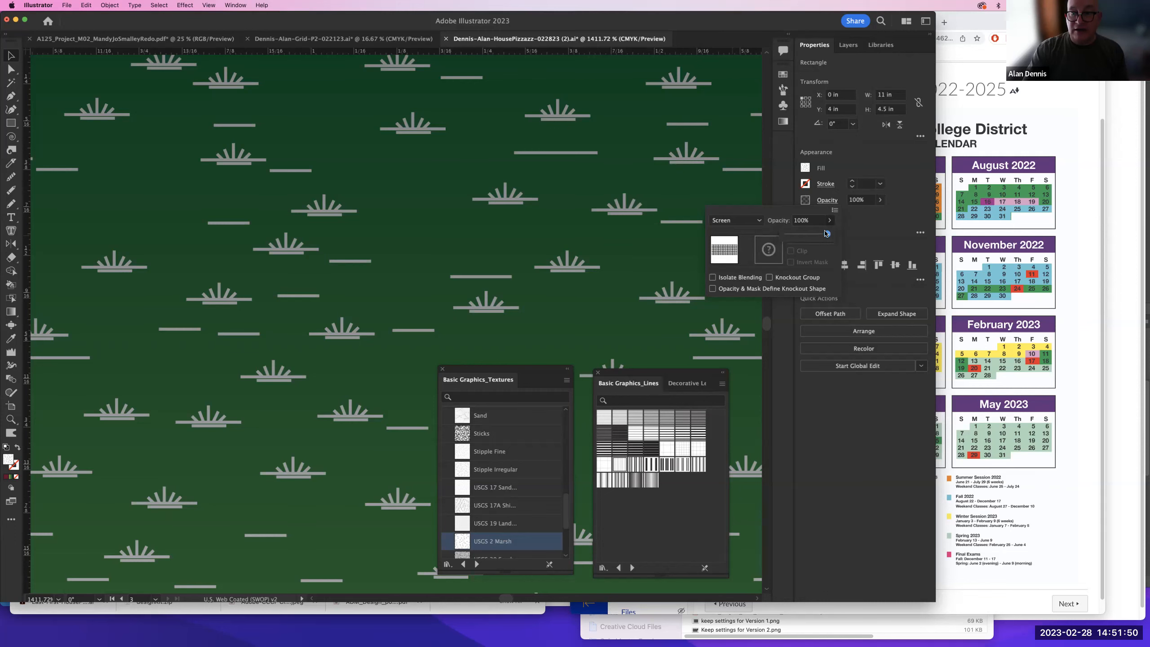
left_click_drag(818, 235, 801, 235)
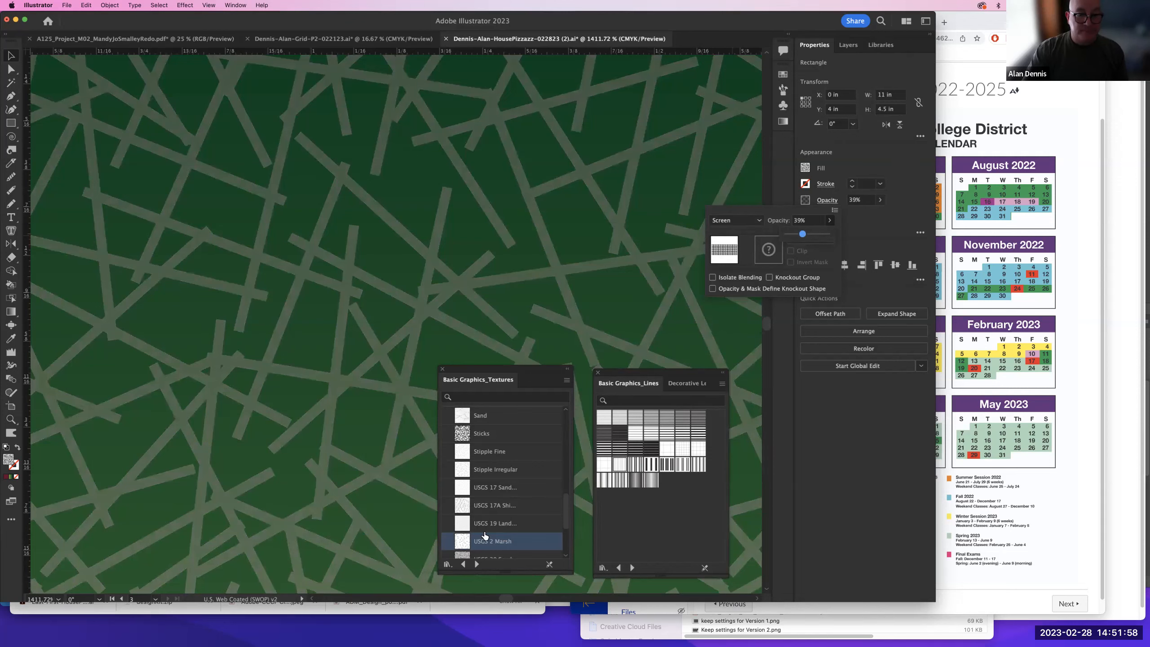
left_click(485, 542)
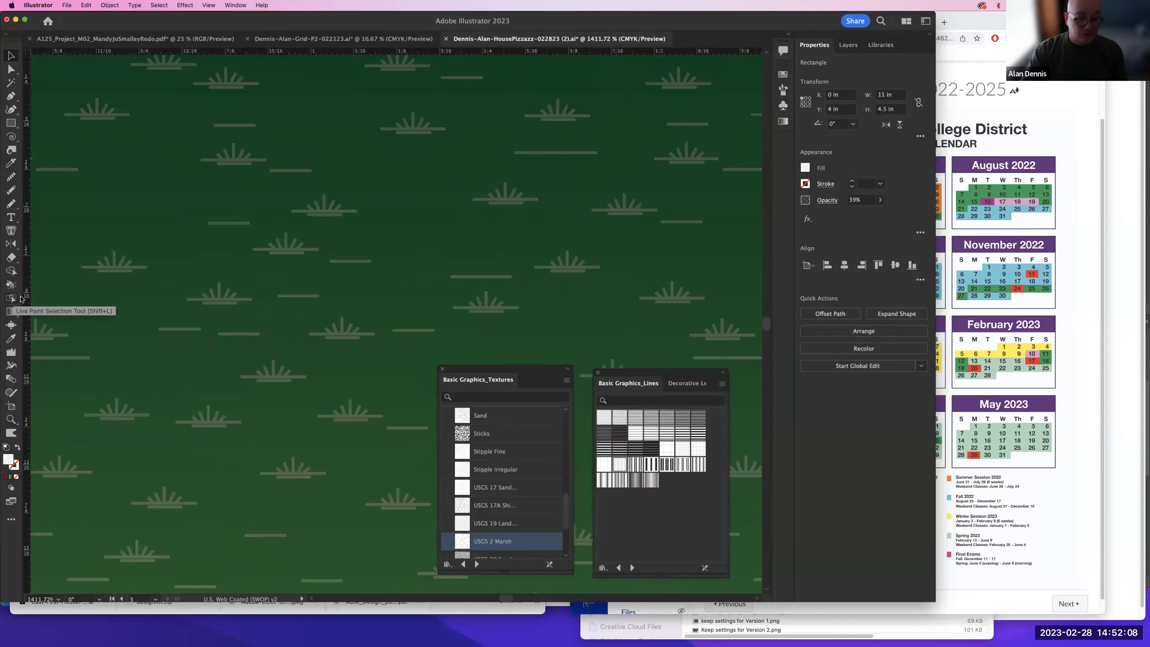
key("s")
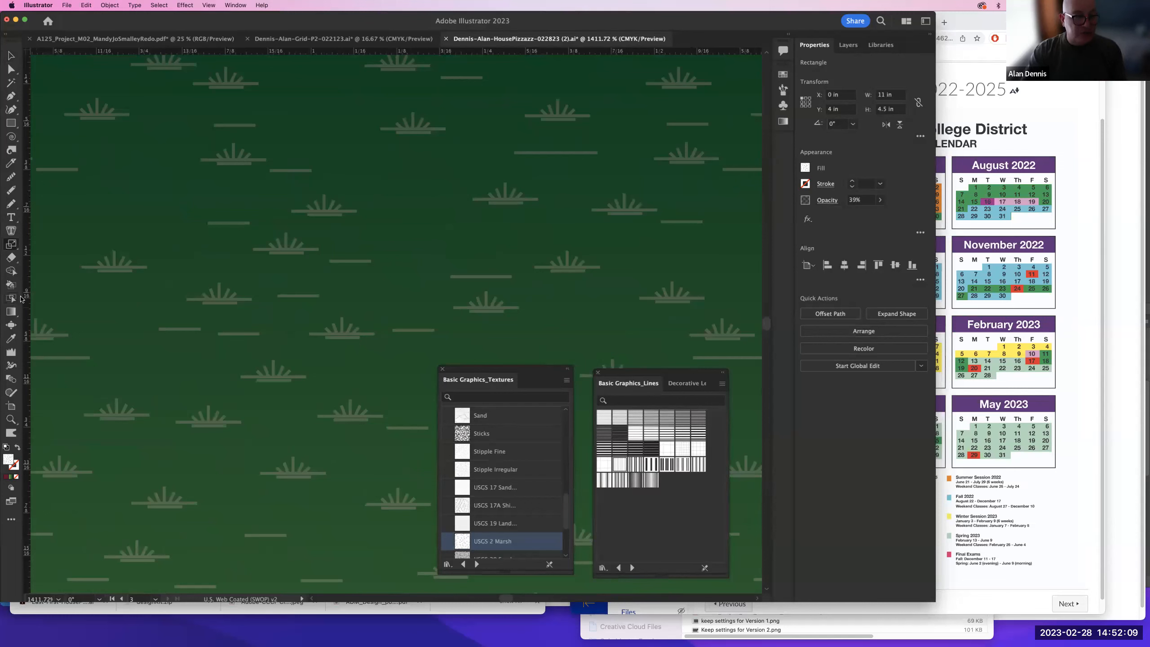
double_click(9, 245)
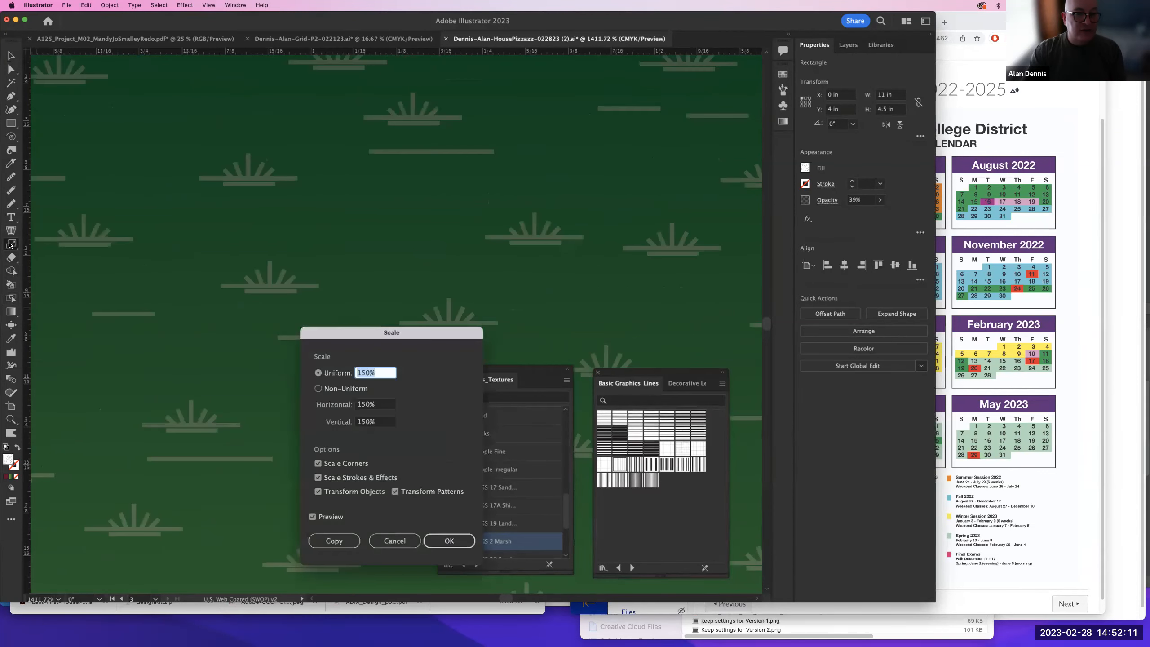
- Scale only the lawn pattern to 50% uniform, with Transform Objects off
left_click(365, 374)
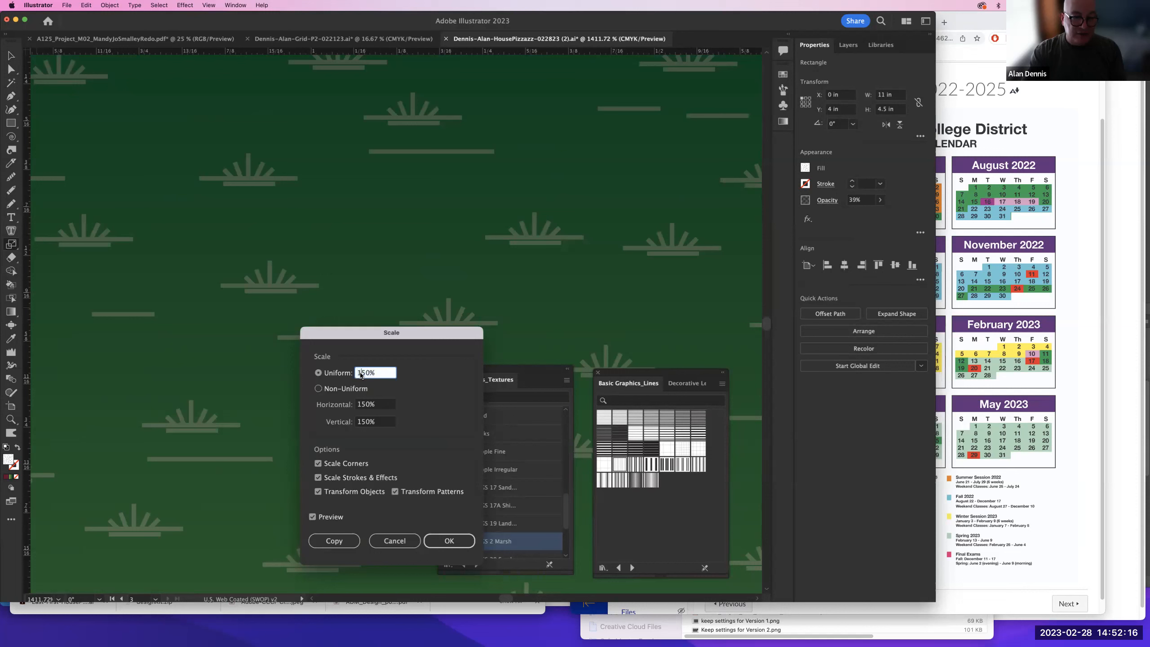
key("BackSpace")
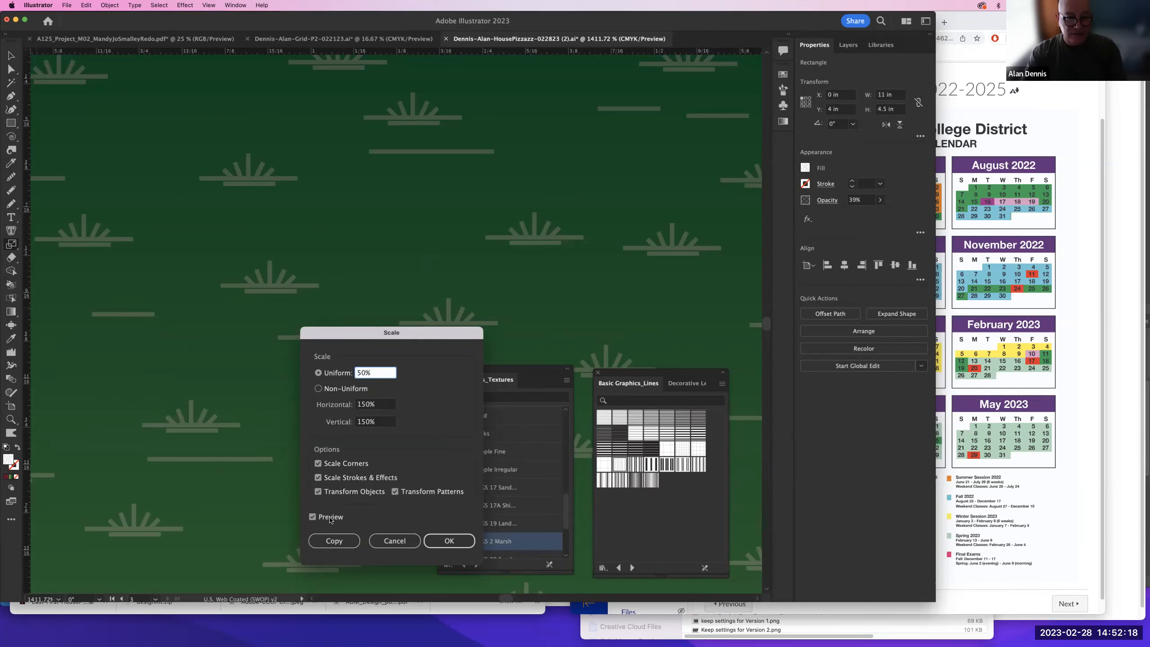
left_click(319, 492)
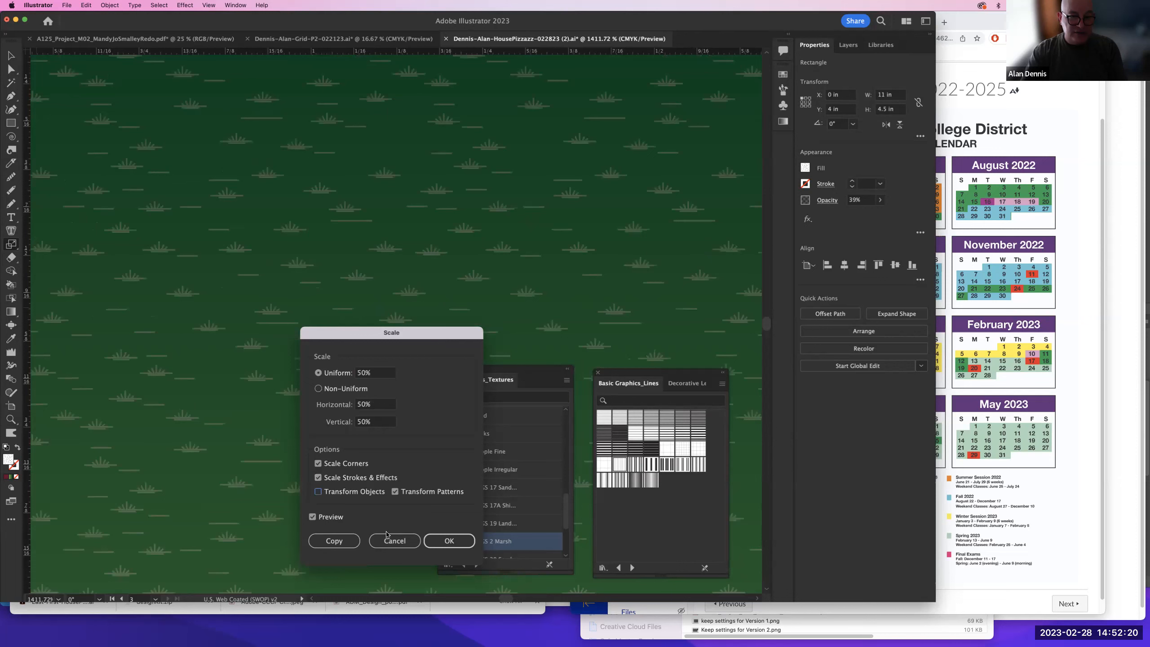
left_click(440, 542)
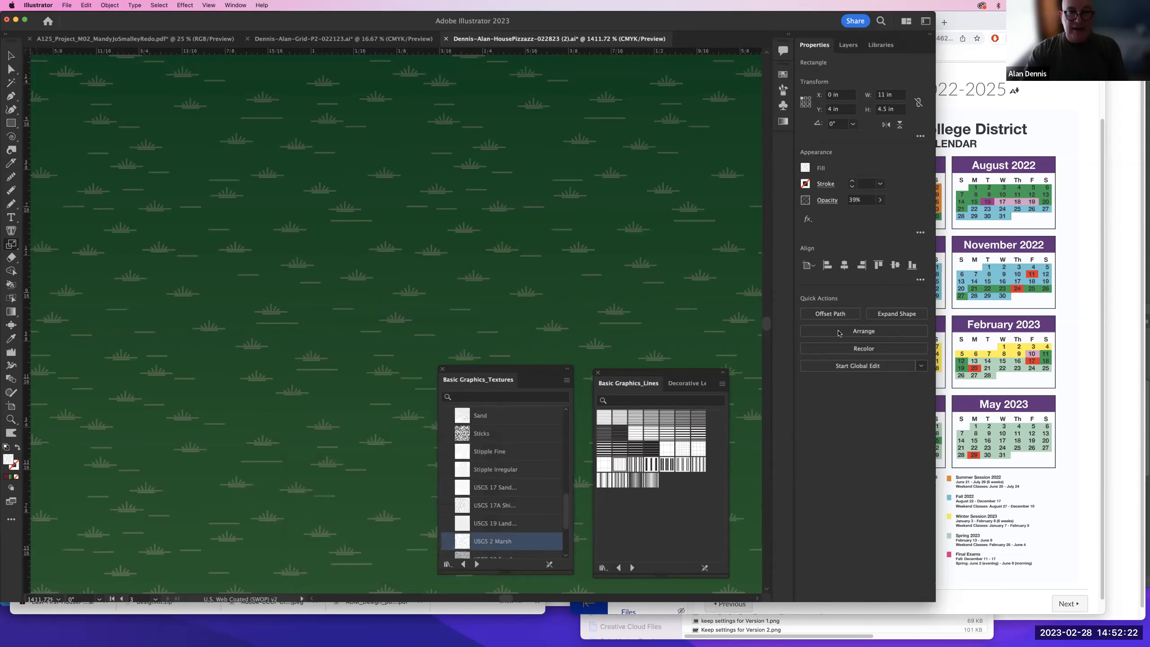
- Fade the lawn pattern to about 12% opacity and zoom in on it
left_click(879, 200)
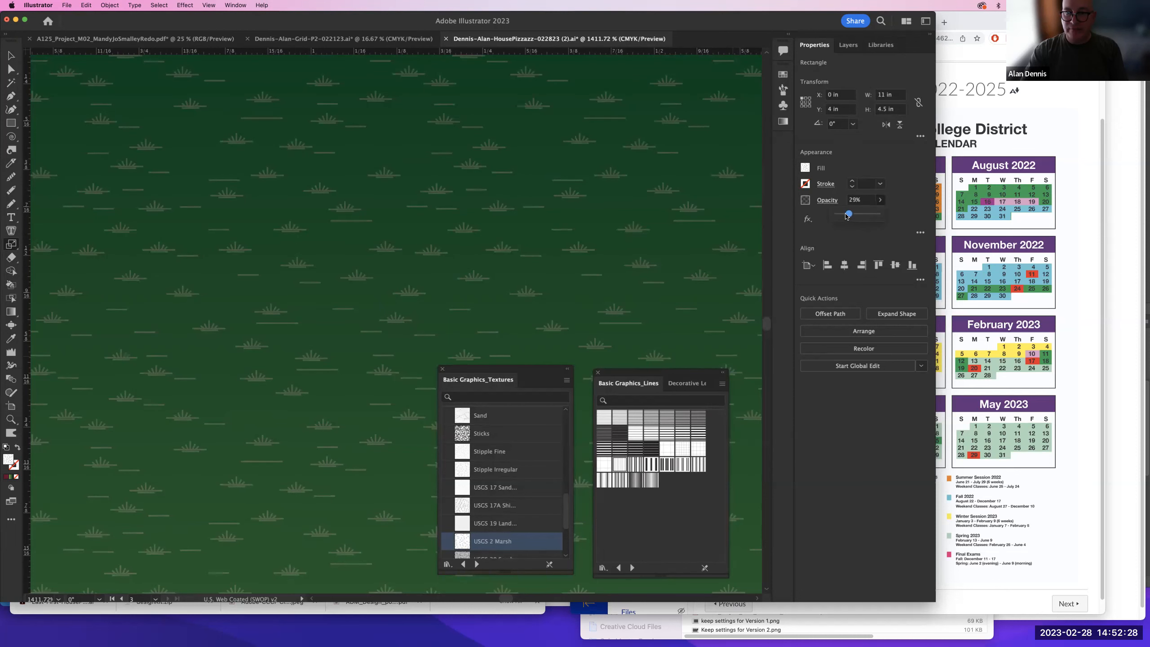
left_click(627, 223)
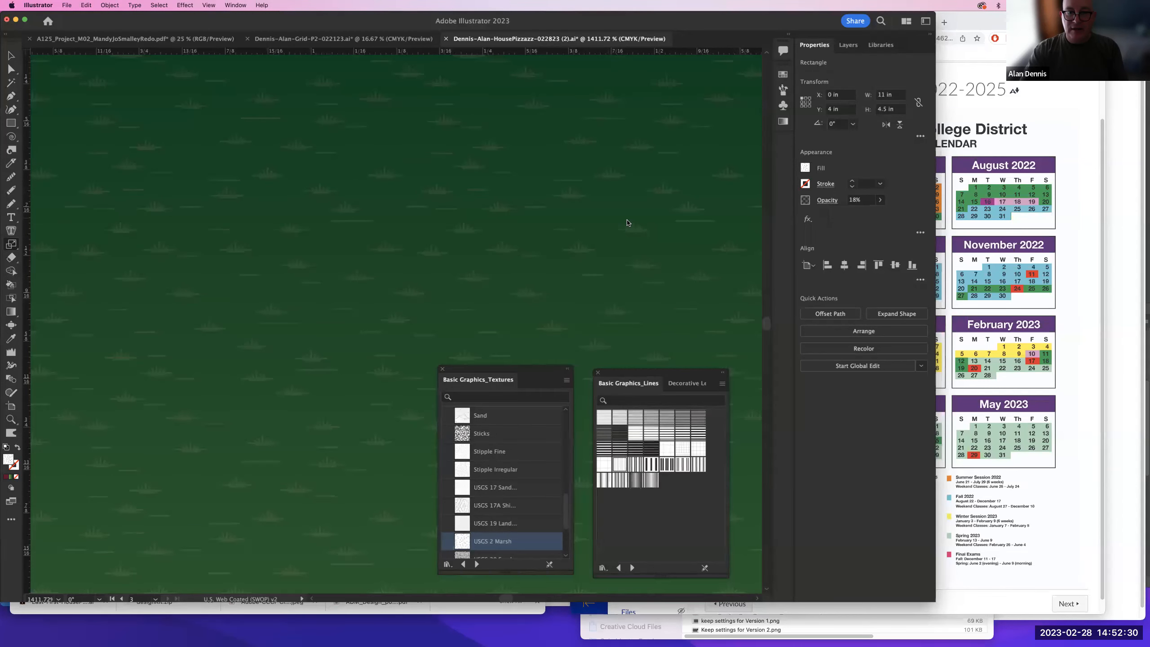
left_click(879, 199)
mouse_move(837, 216)
left_mouse_down()
mouse_move(823, 217)
mouse_move(844, 214)
left_mouse_up()
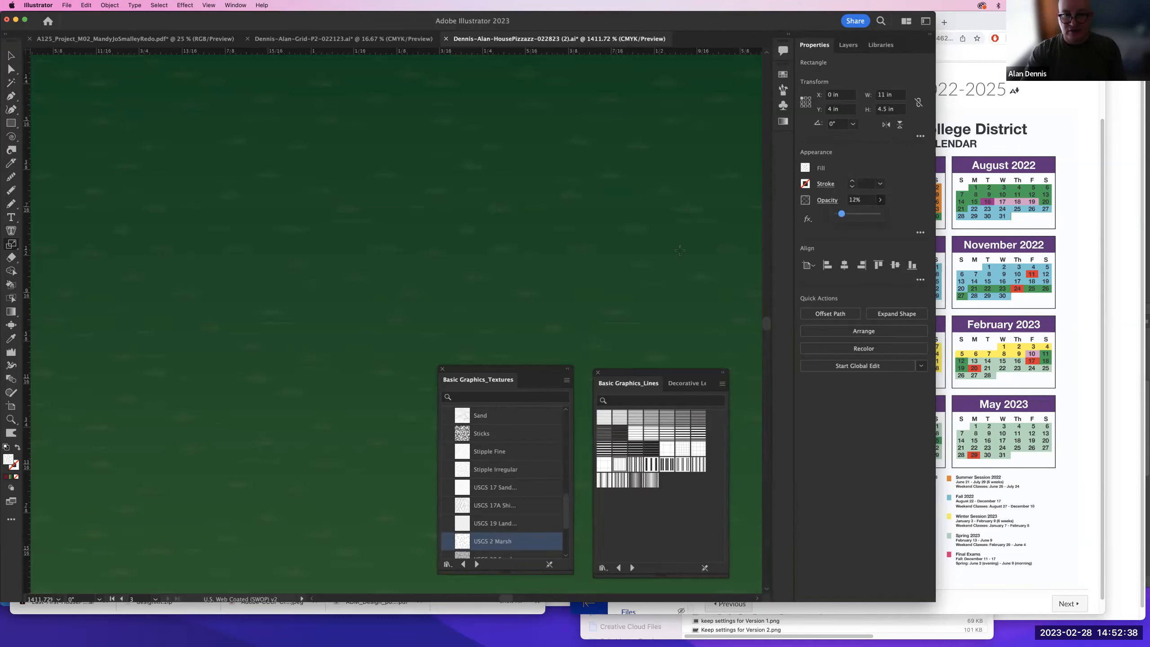
left_click_drag(486, 175, 521, 206)
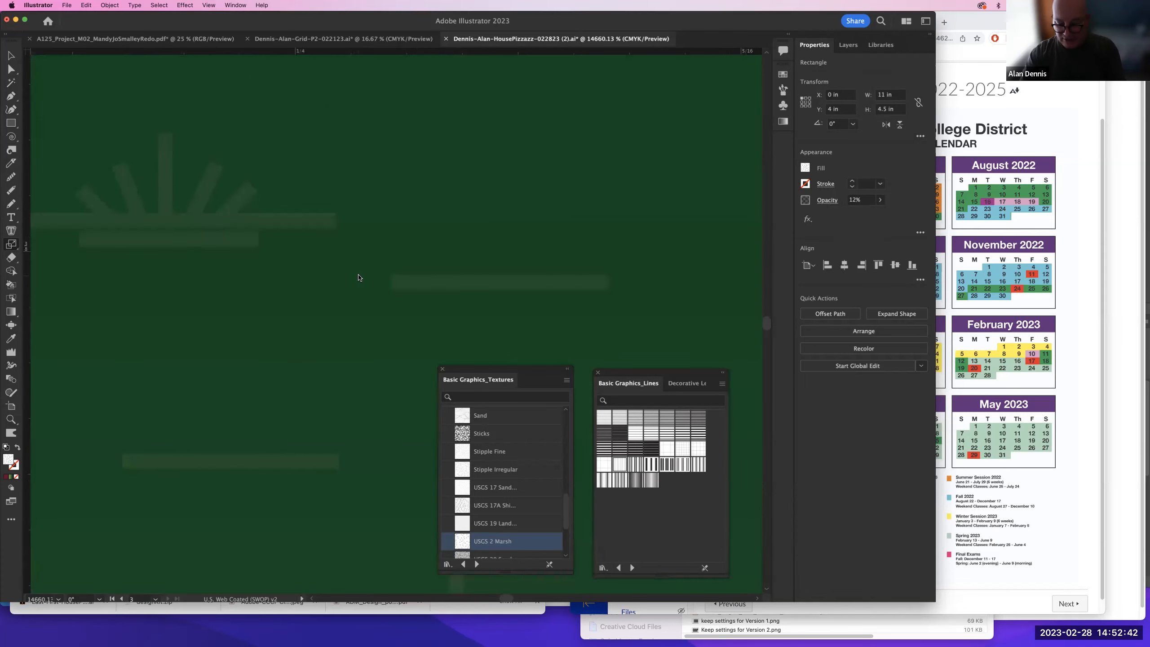
- Zoom in on the shrubs and preview larger uniform scale values for the lawn pattern
key("super+0")
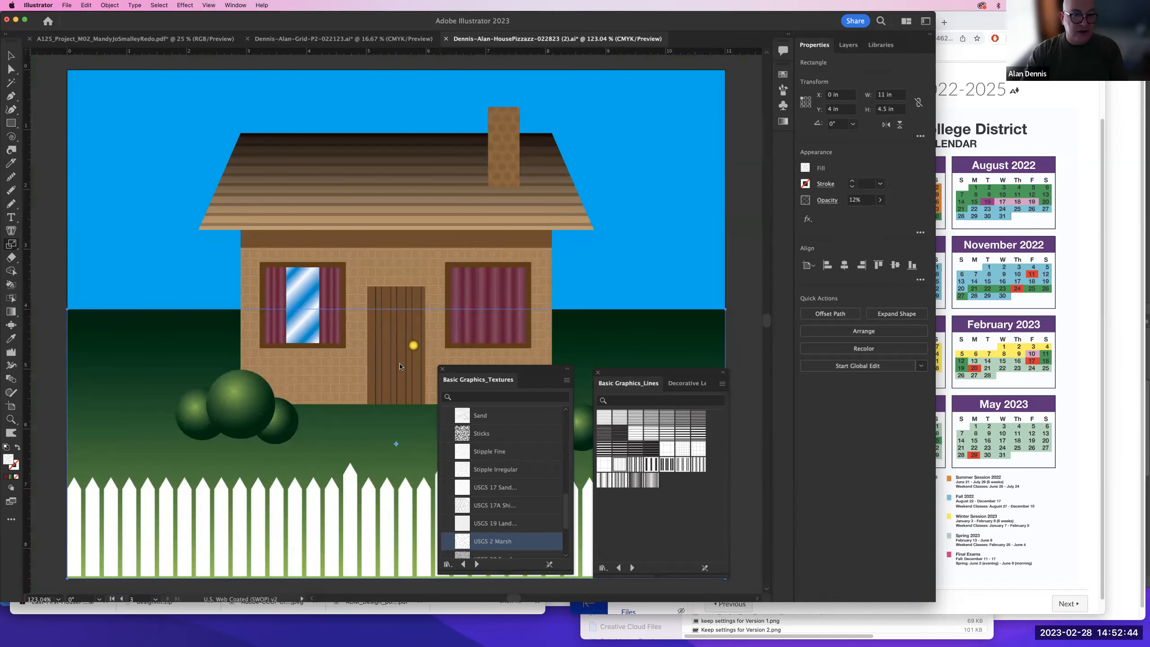
left_click(195, 393)
left_click(302, 374)
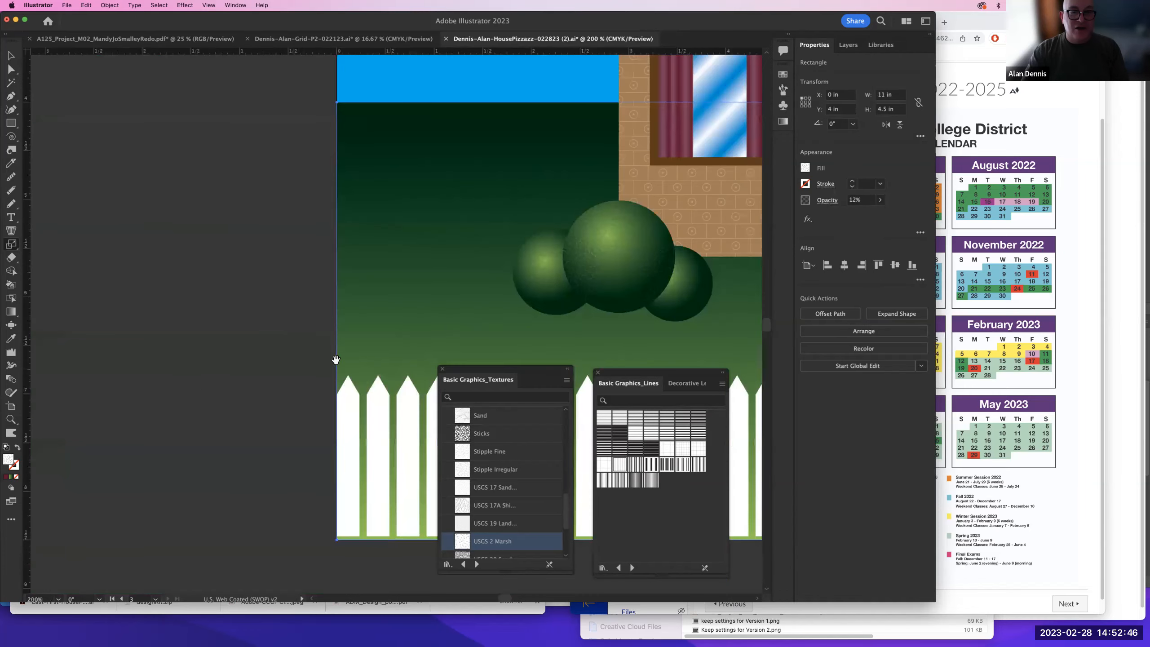
double_click(12, 246)
type("20%")
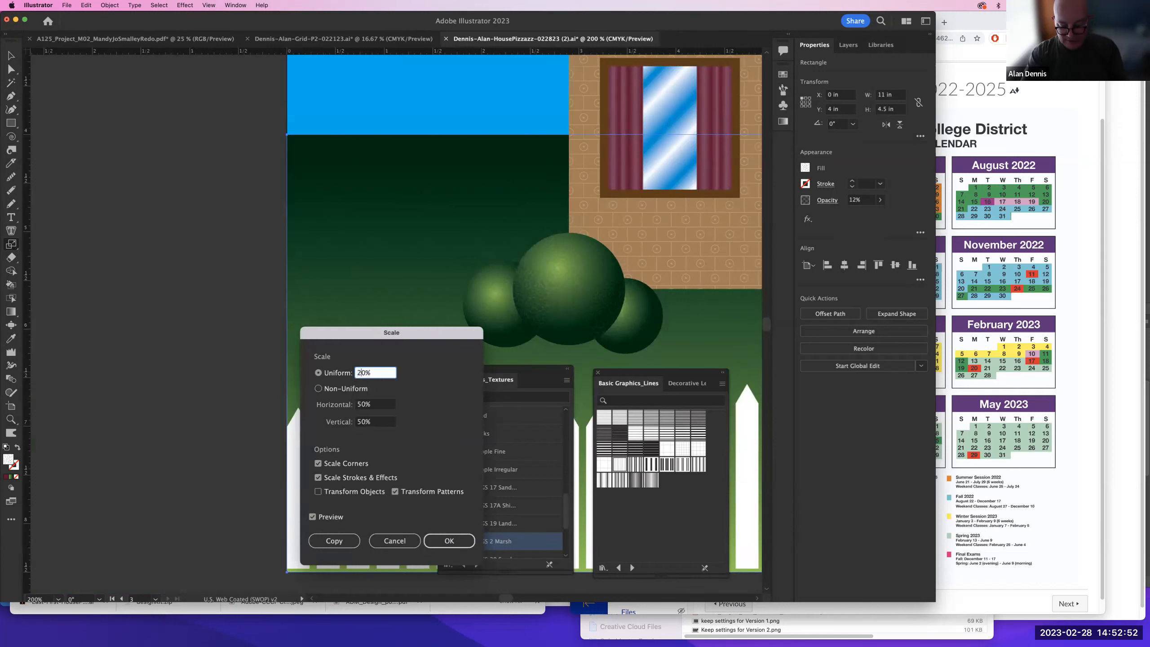
type("0")
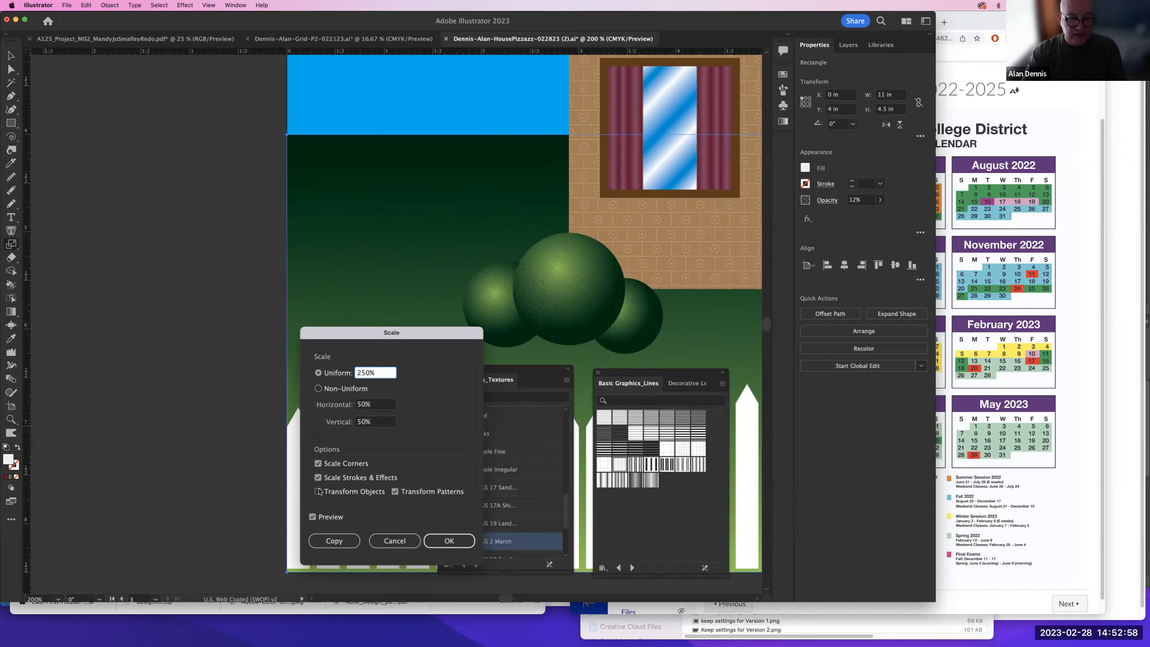
key("Tab")
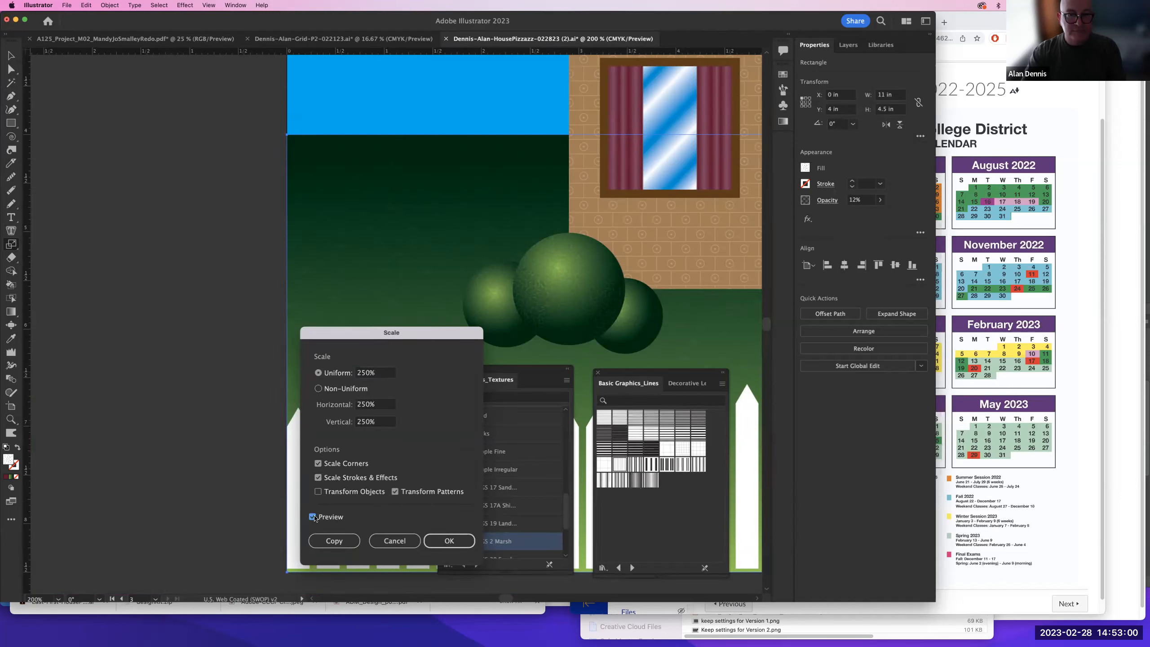
left_click(362, 375)
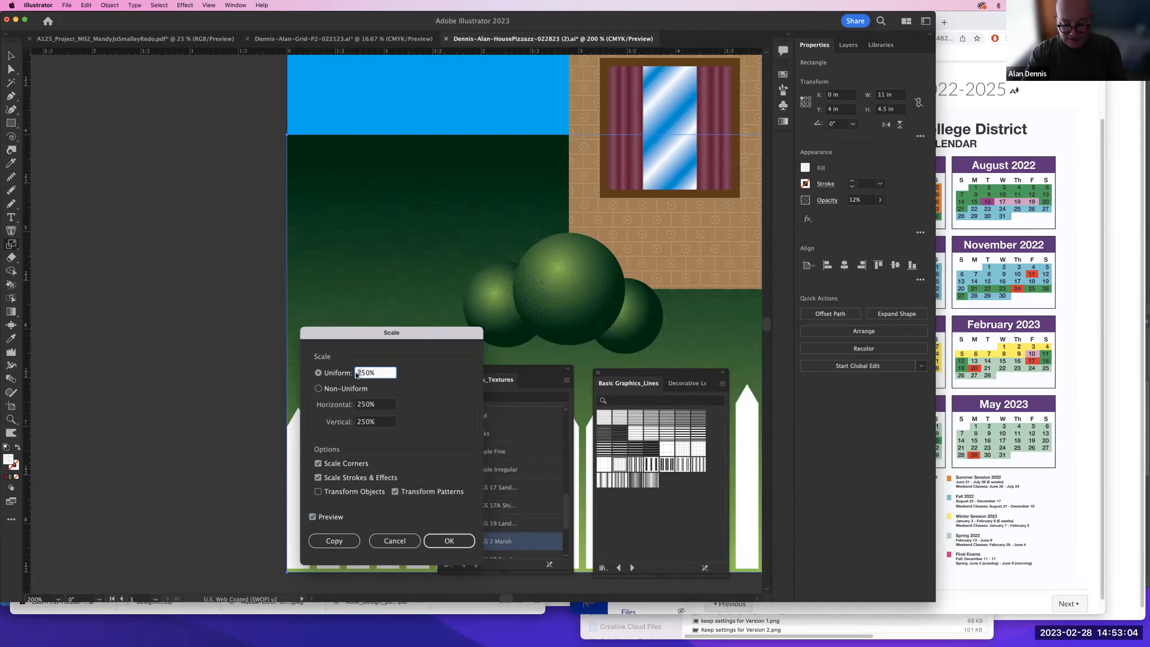
type("3")
left_click(310, 518)
left_click(311, 517)
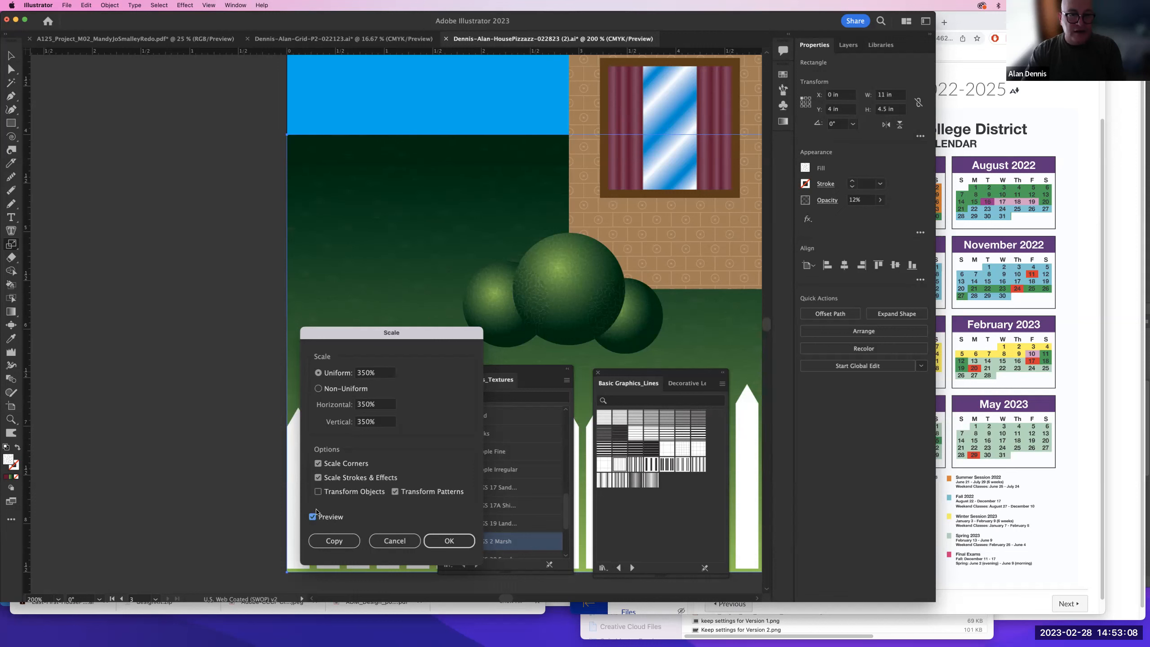
- Scale the lawn pattern alone to 600% uniform, then zoom back out to the artboard
left_click(363, 372)
key("BackSpace")
key("BackSpace")
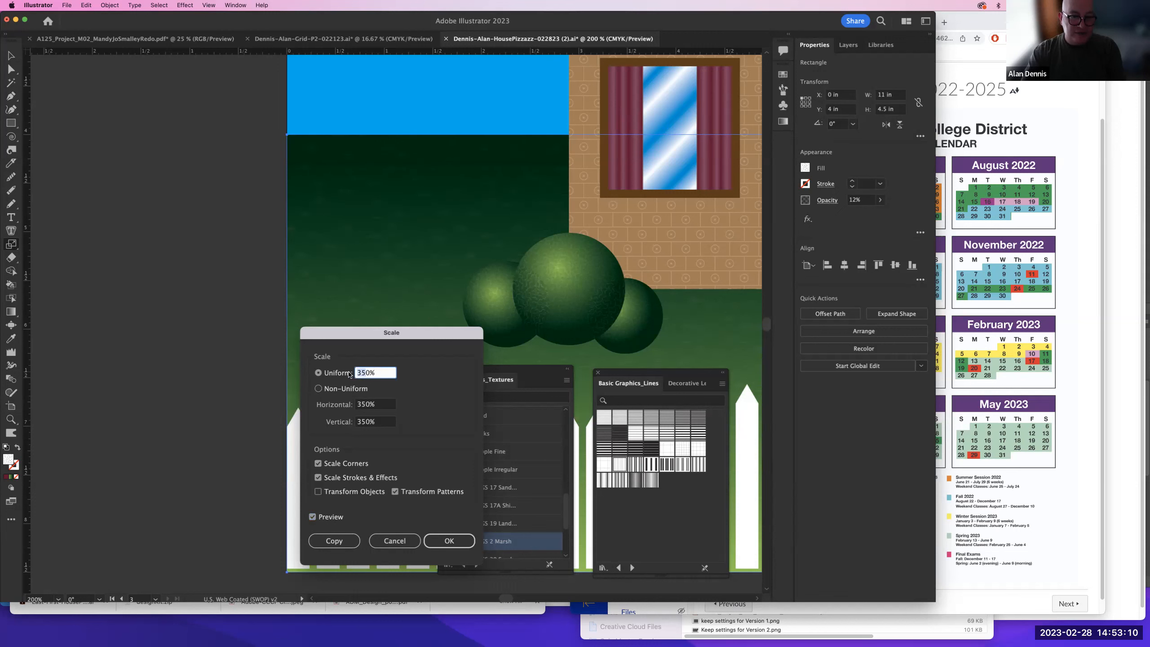
type("40")
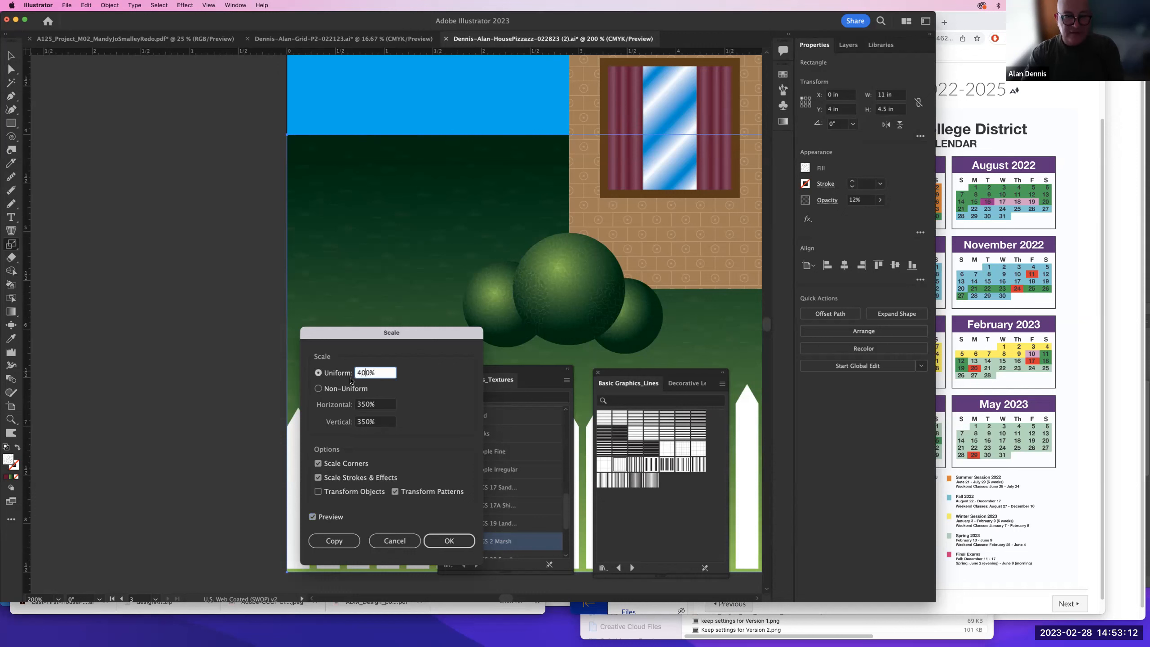
left_click(313, 517)
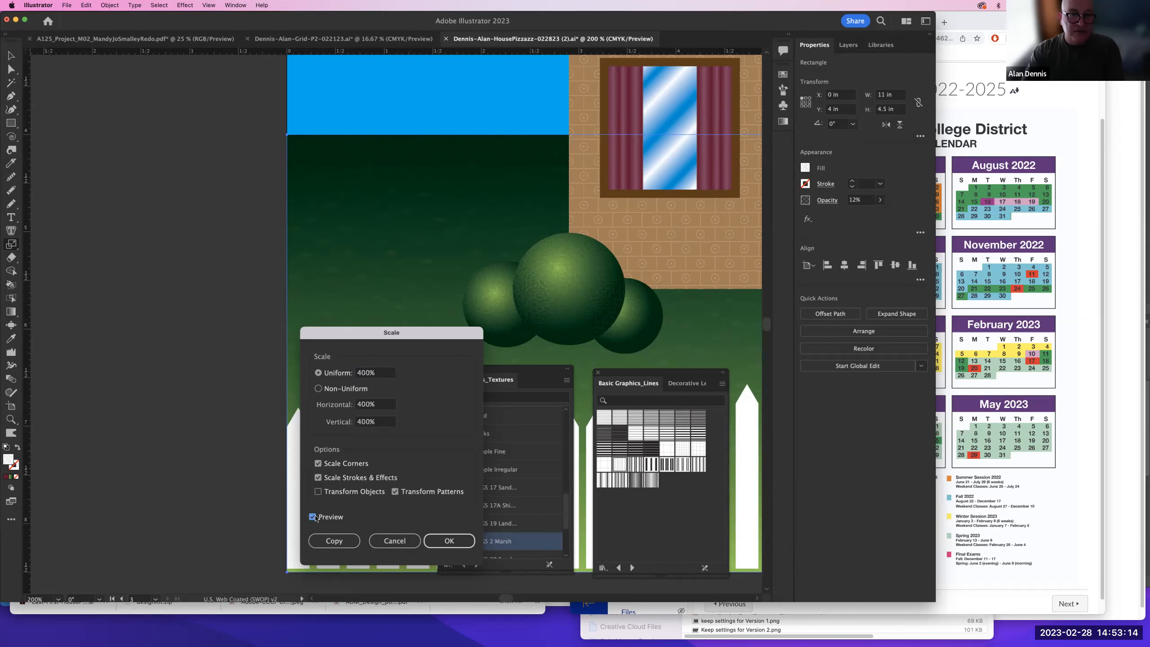
left_click(361, 375)
key("BackSpace")
type("6")
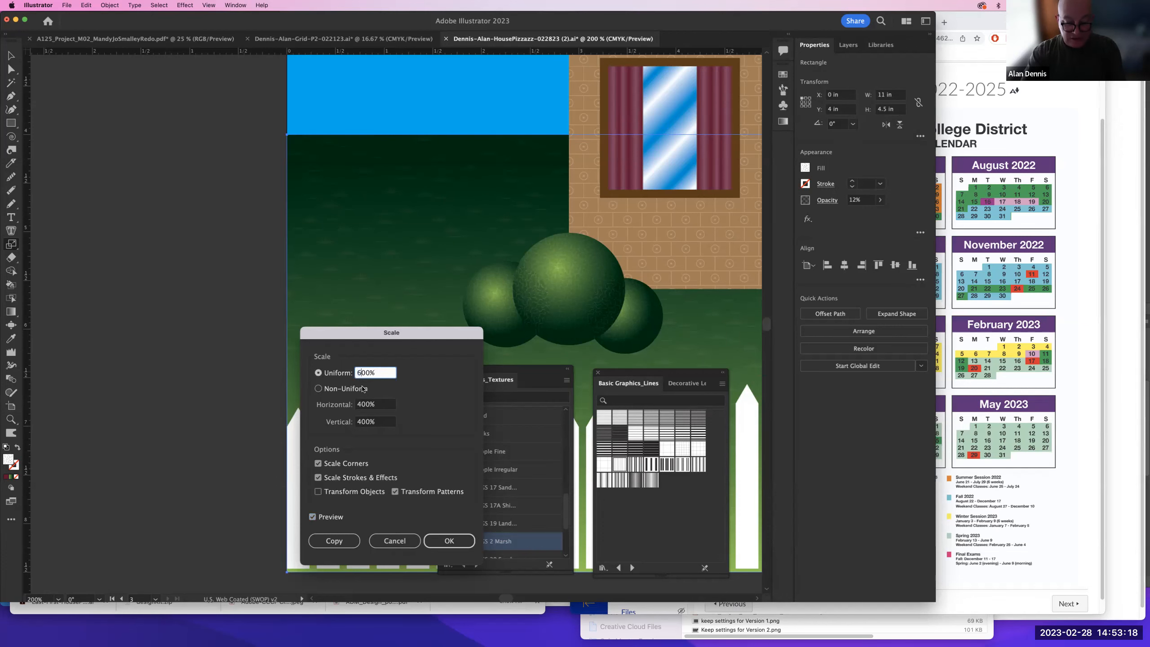
left_click(445, 540)
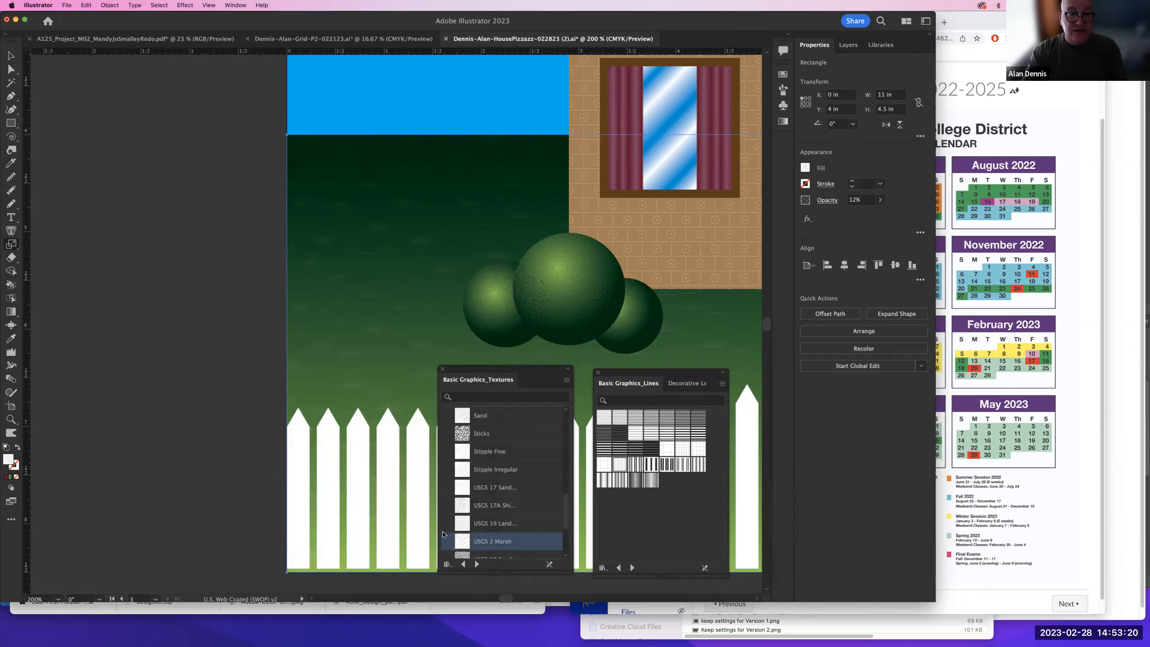
left_click(433, 395, "alt+super")
left_click(421, 390, "alt+super")
left_click_drag(387, 394, 215, 565)
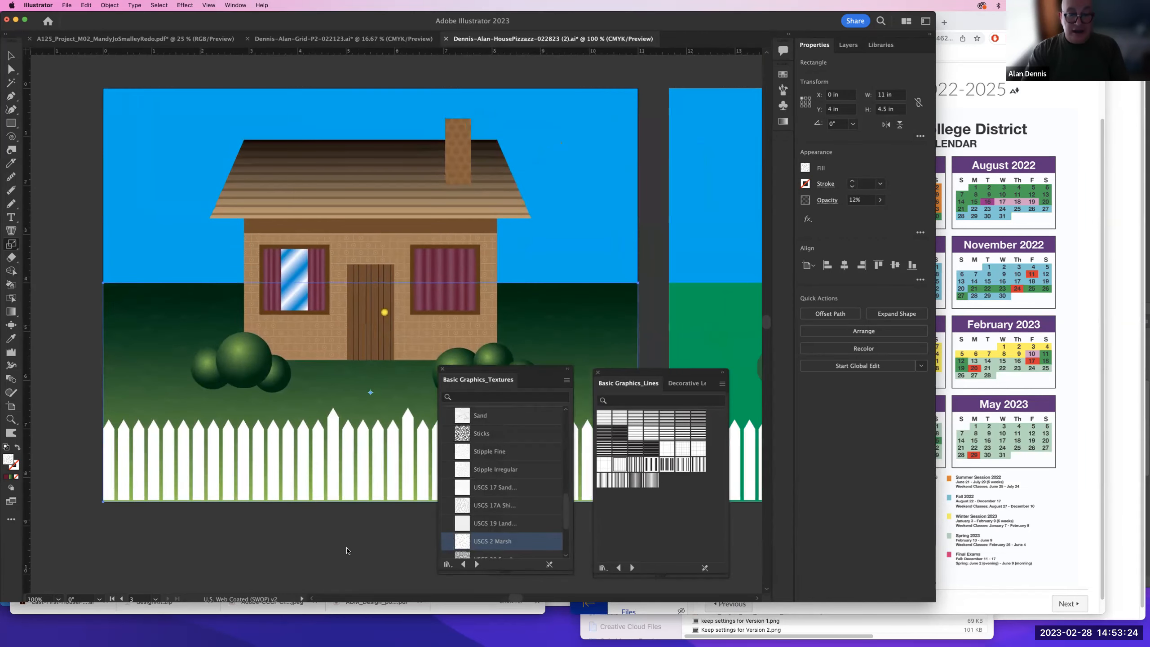
- Search Finder for 'alien flying saucer' and open Alien Flying Saucer-062018.ai
left_click(806, 633)
left_click(981, 455)
type("alien")
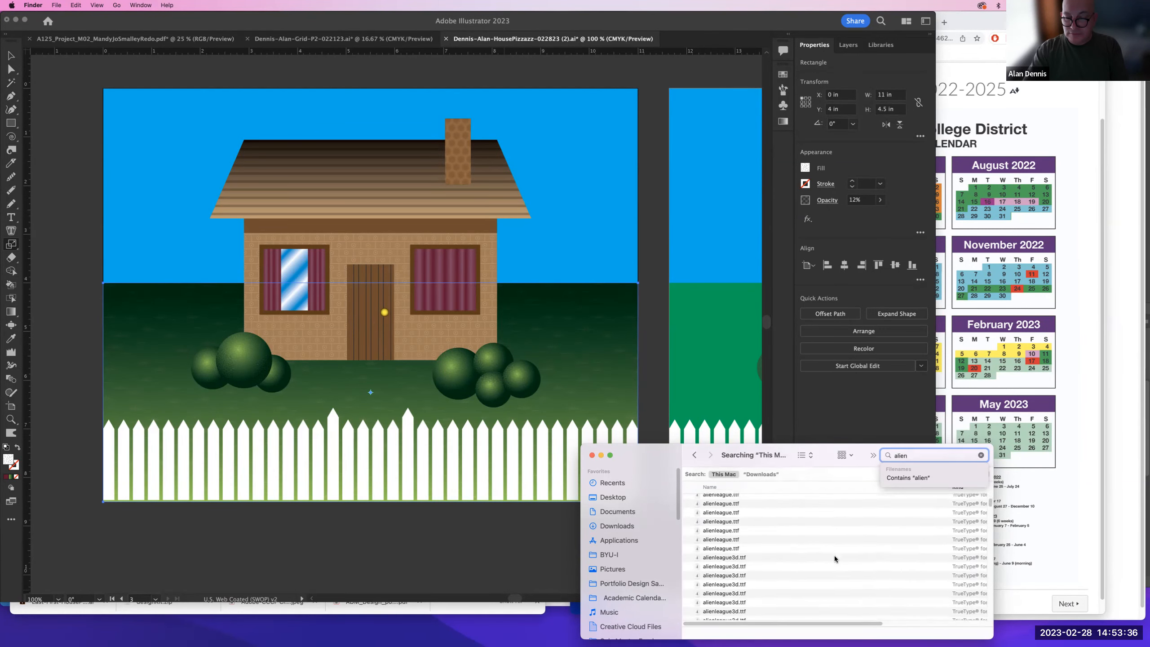
scroll(834, 558, "down", 10)
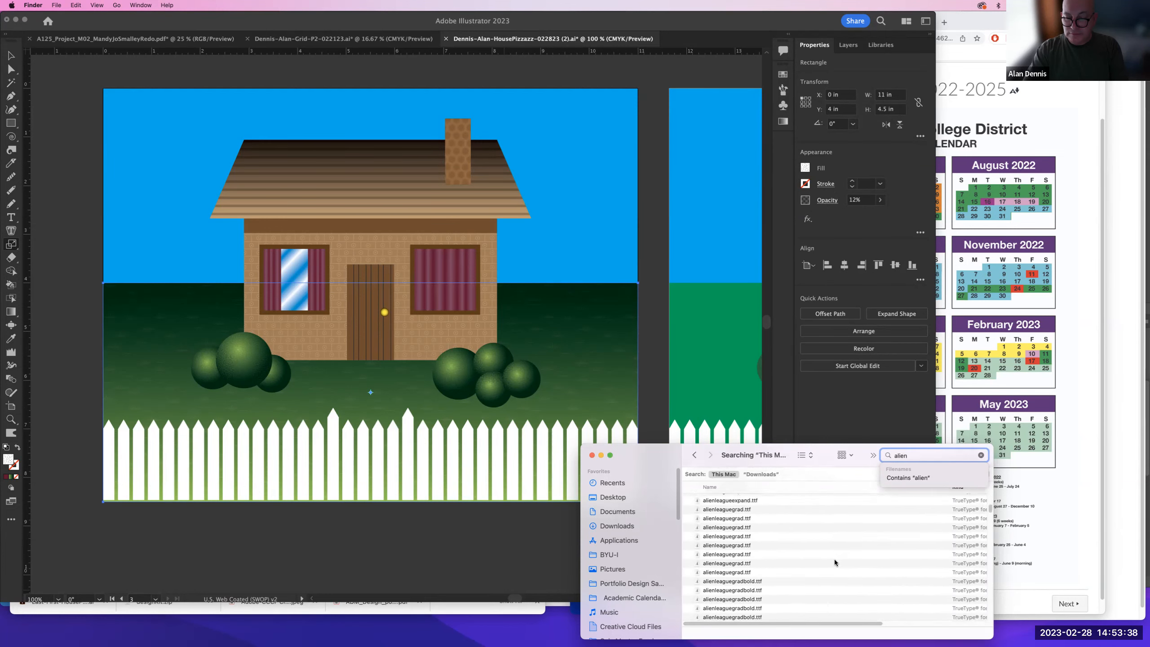
scroll(834, 562, "down", 8)
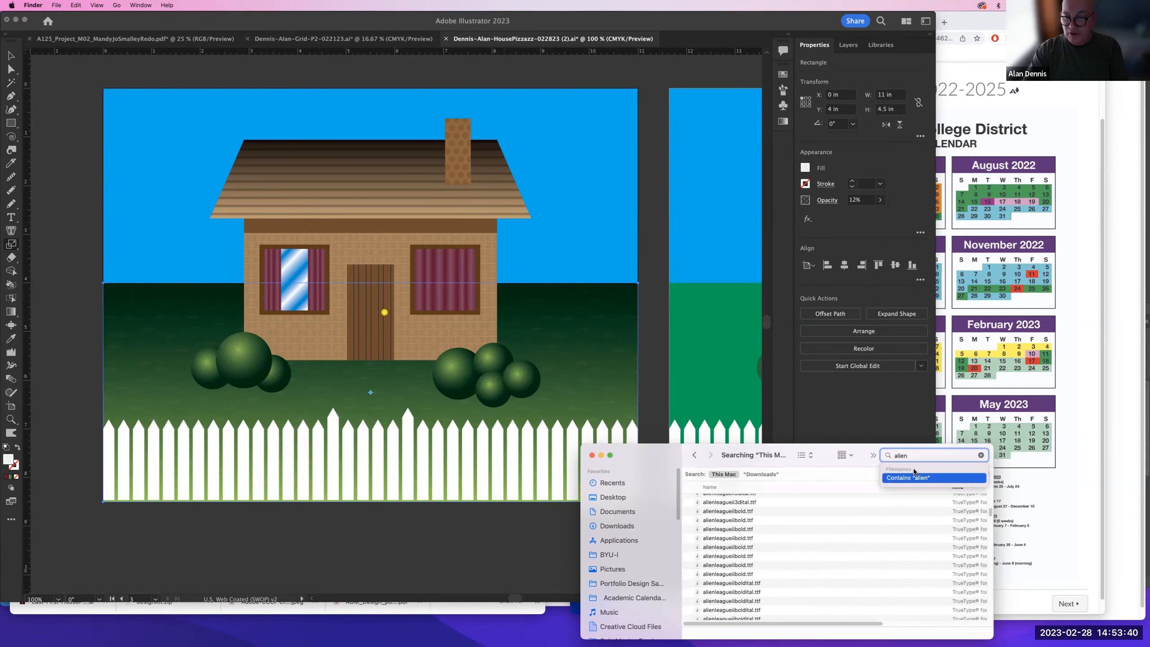
type("fly")
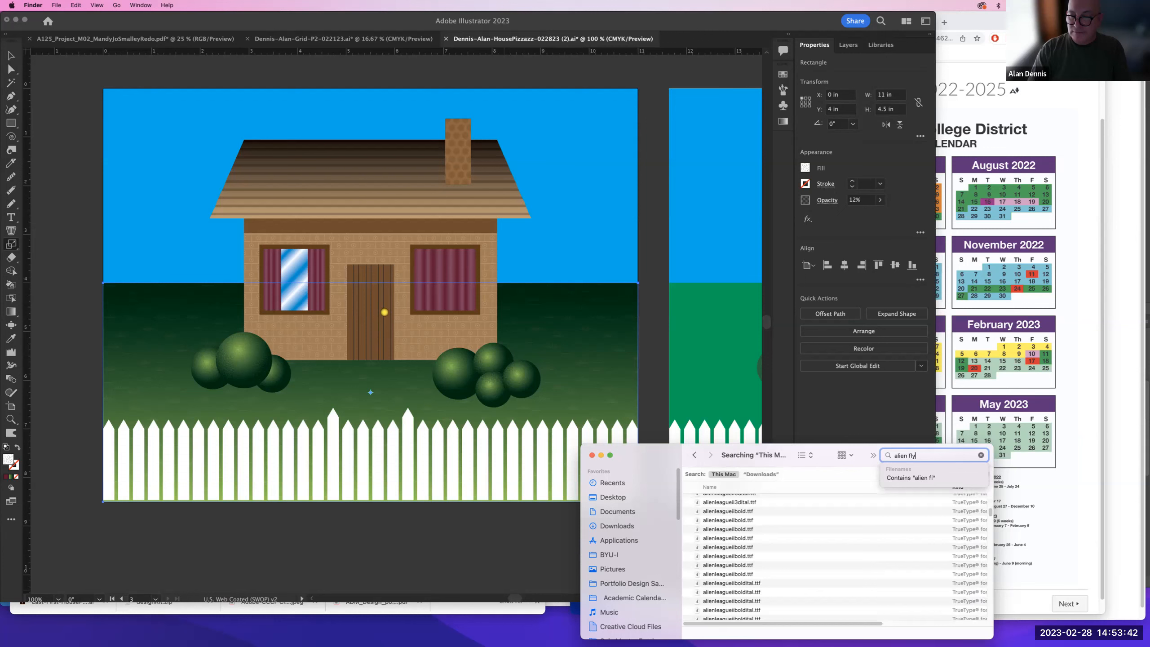
type("ing sz")
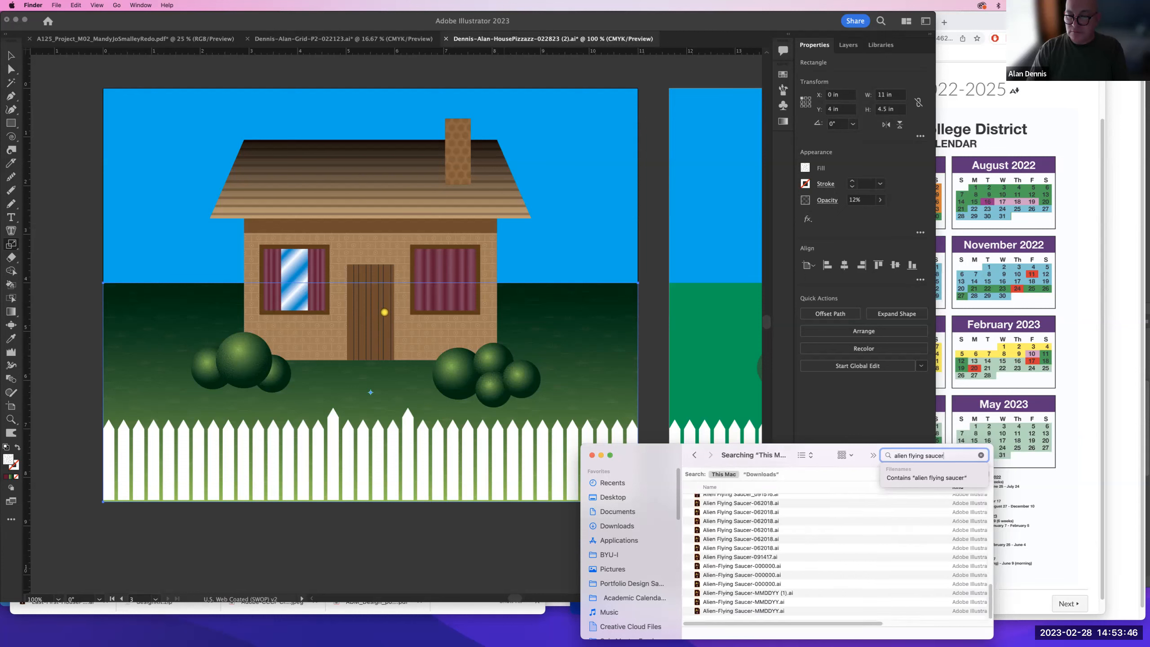
left_click(708, 503)
double_click(709, 502)
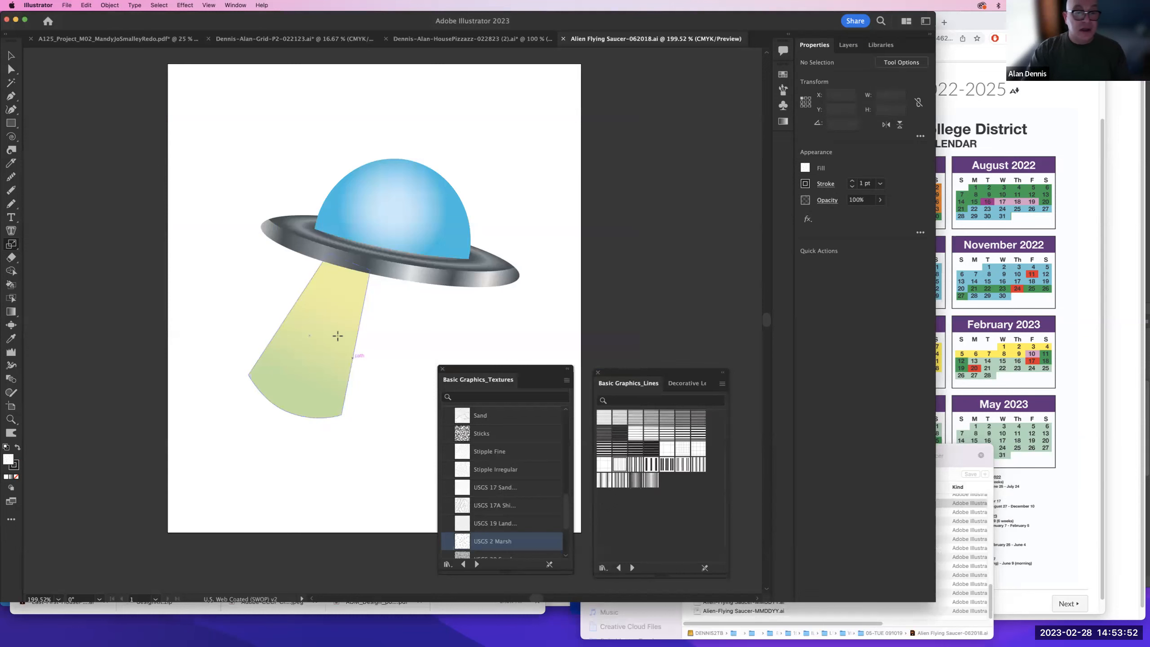
- Cycle through open documents and toggle the house file's Grass and Sky layers, making Sky active
key("super+Tab")
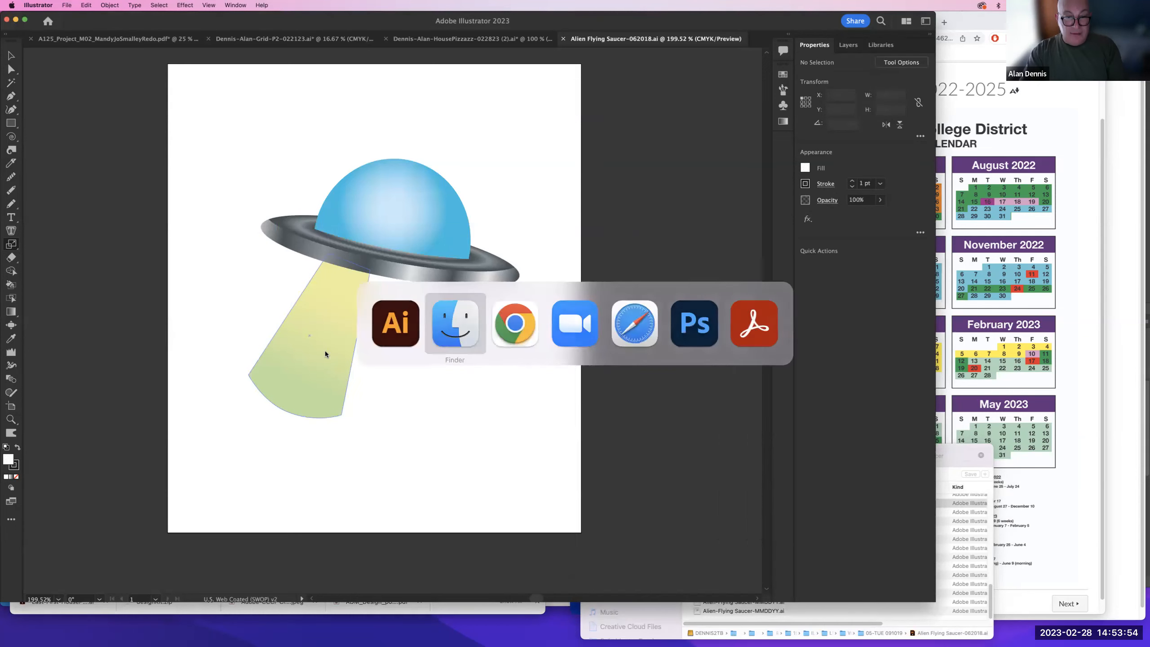
key("super+Tab")
key("super+Tab")
left_click(390, 329)
key("super+grave")
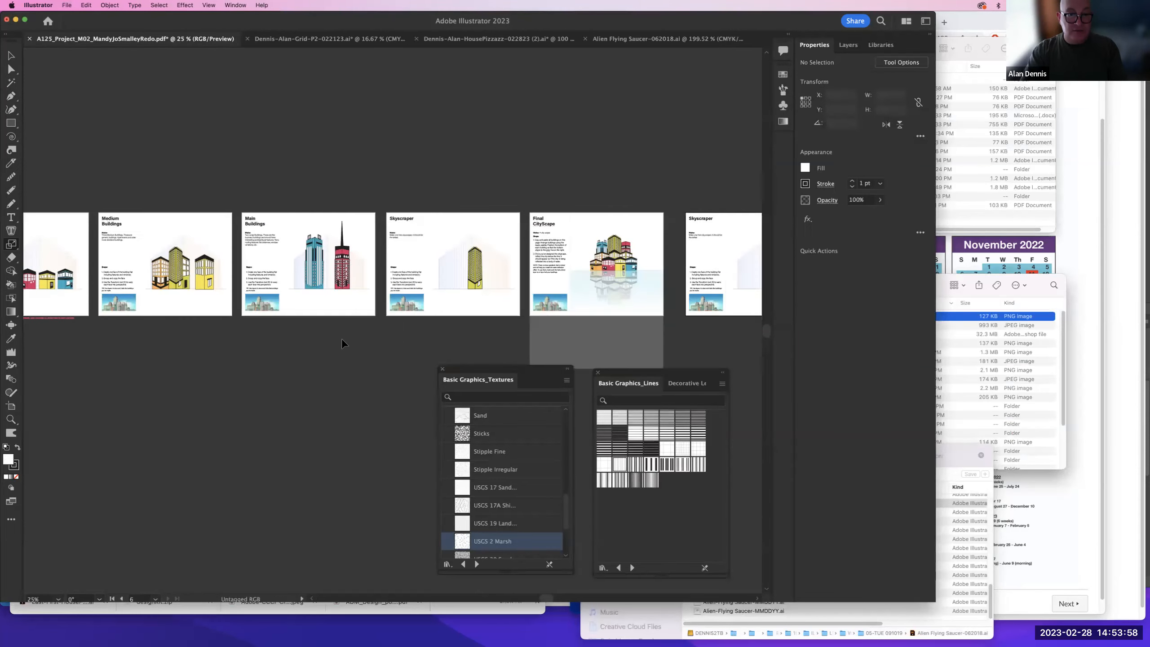
key("super+grave")
key("super+grave")
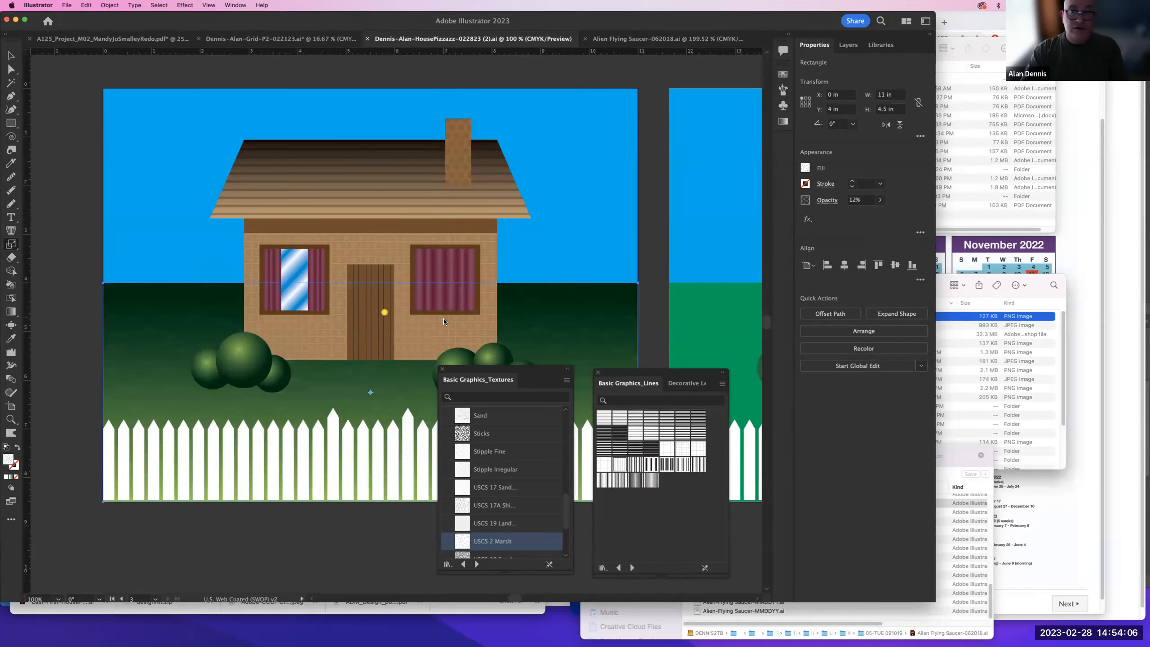
left_click(846, 45)
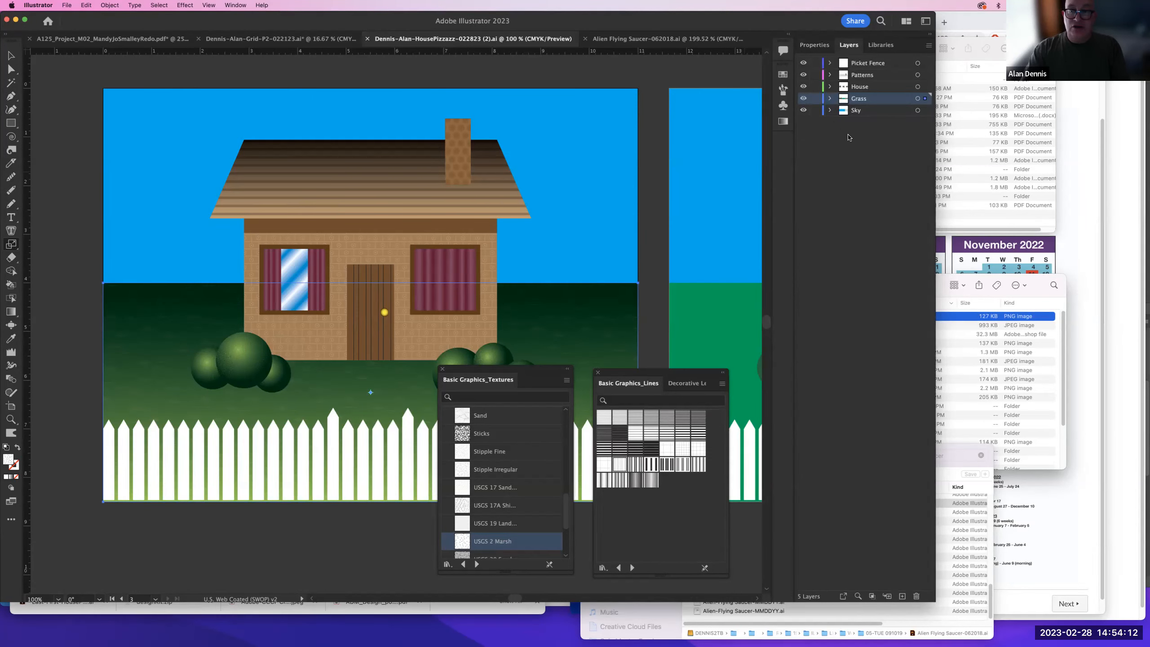
left_click(803, 98)
left_click(804, 110)
left_click(803, 98)
left_click(803, 110)
left_click(843, 111)
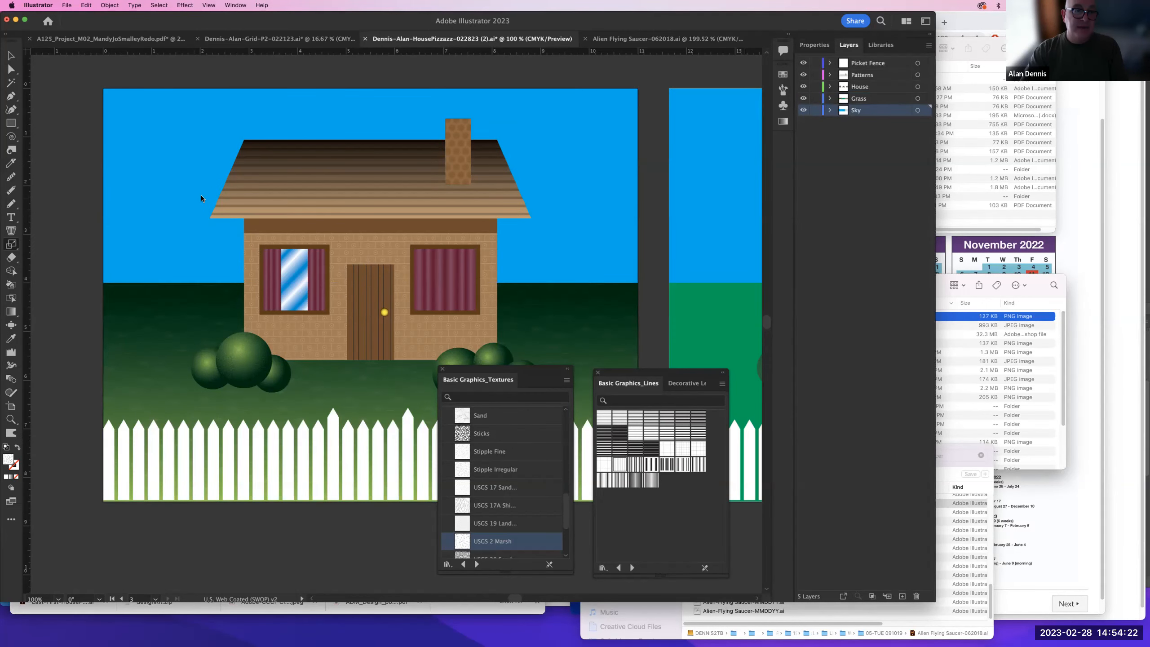
- Marquee-select the whole flying saucer in the Alien Flying Saucer document
left_click(626, 40)
left_click(13, 57)
left_click(340, 236)
left_click_drag(392, 353, 493, 321)
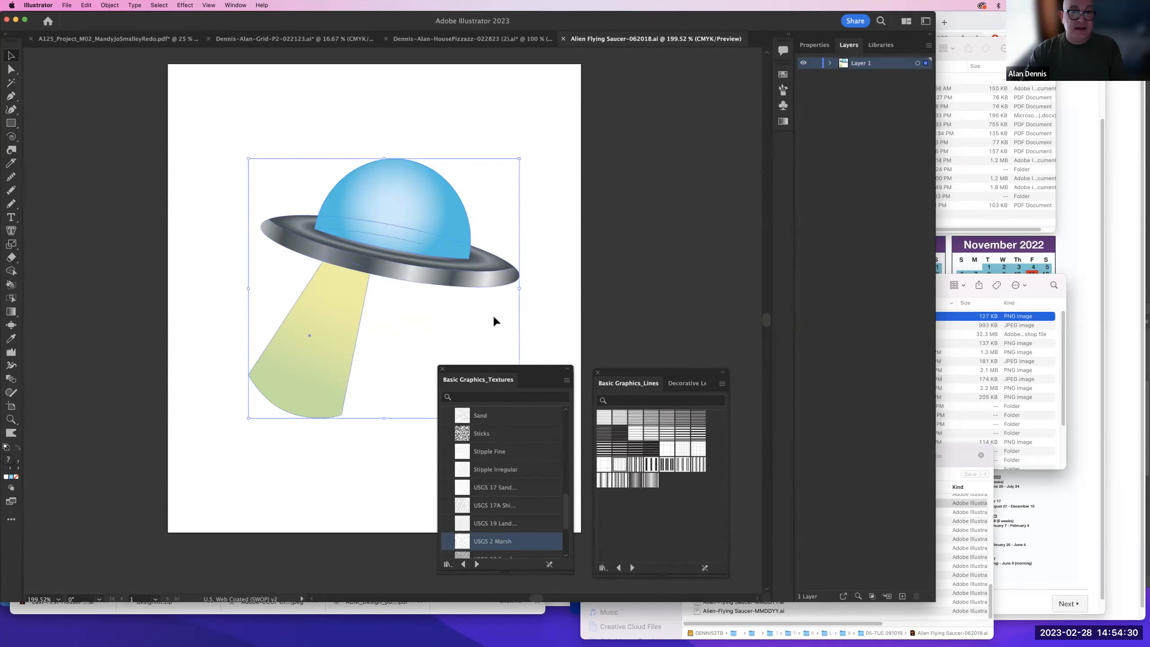
- Copy the saucer, close its file, and add a layer 'We come in peace' above Picket Fence
key("a")
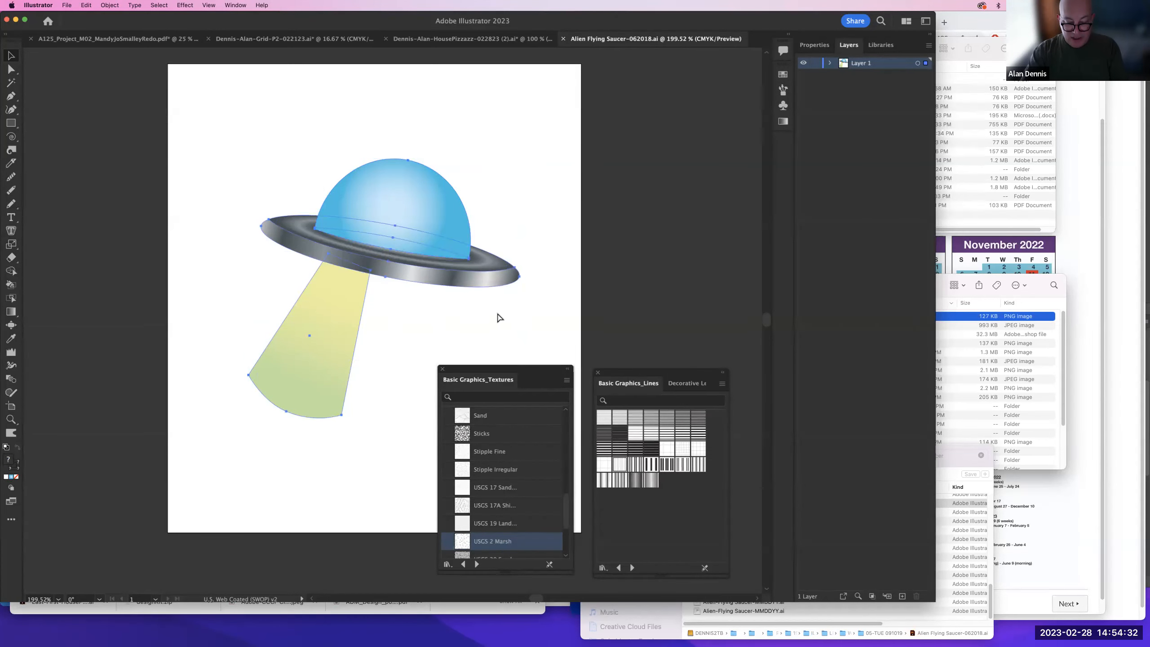
key("super+w")
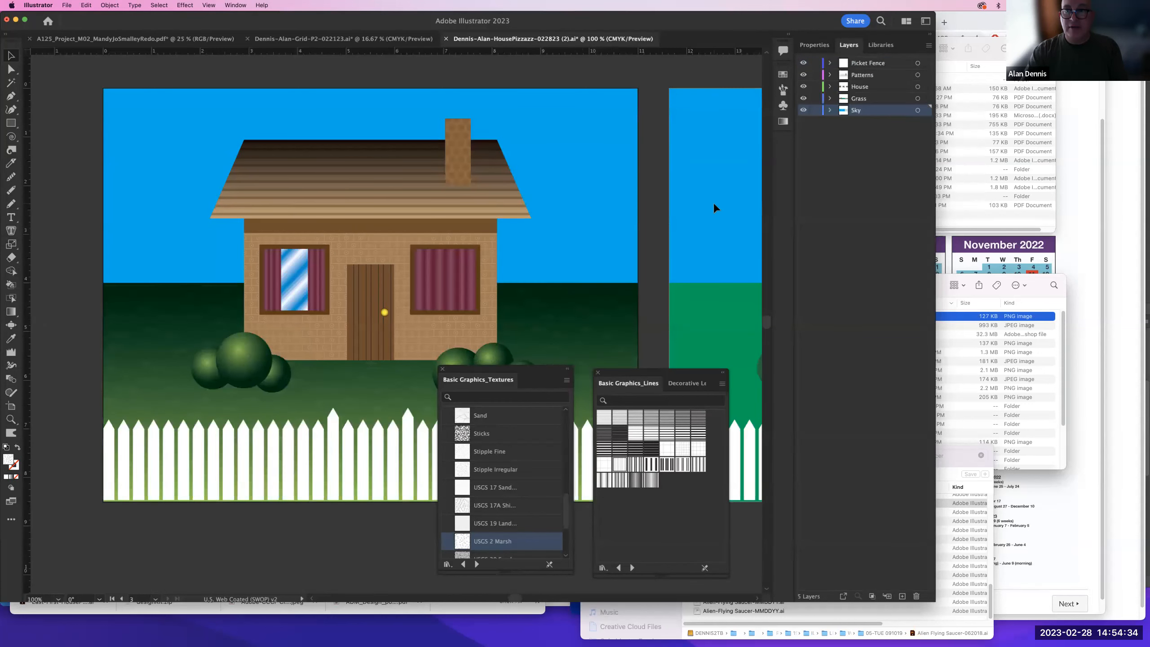
left_click(861, 67)
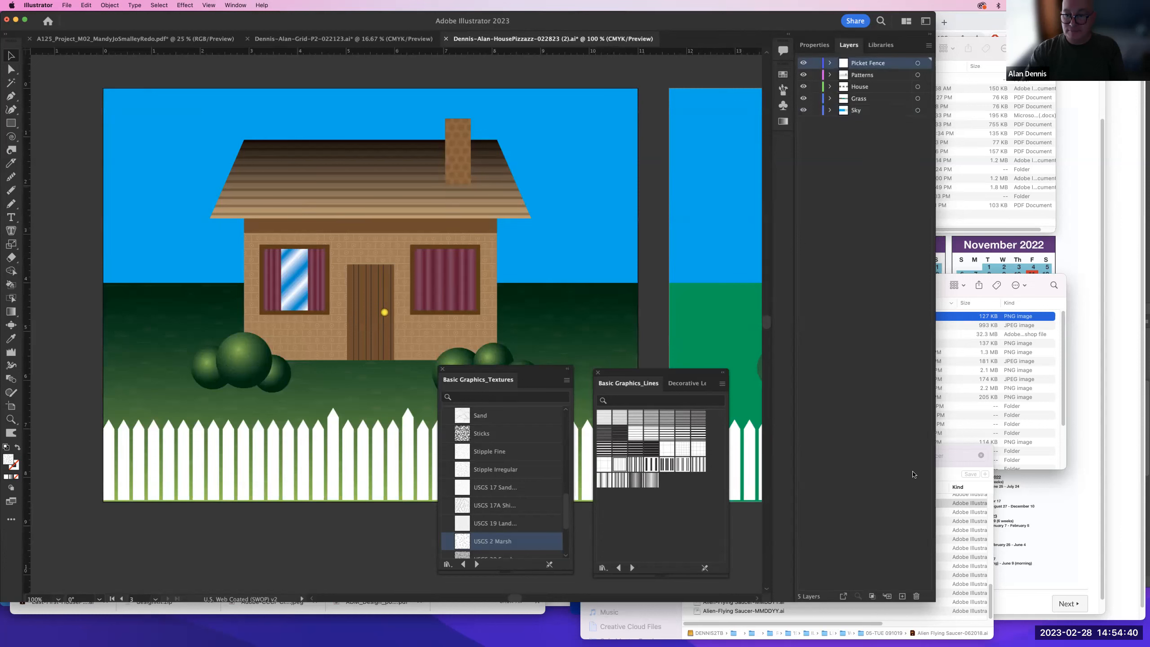
left_click(902, 596)
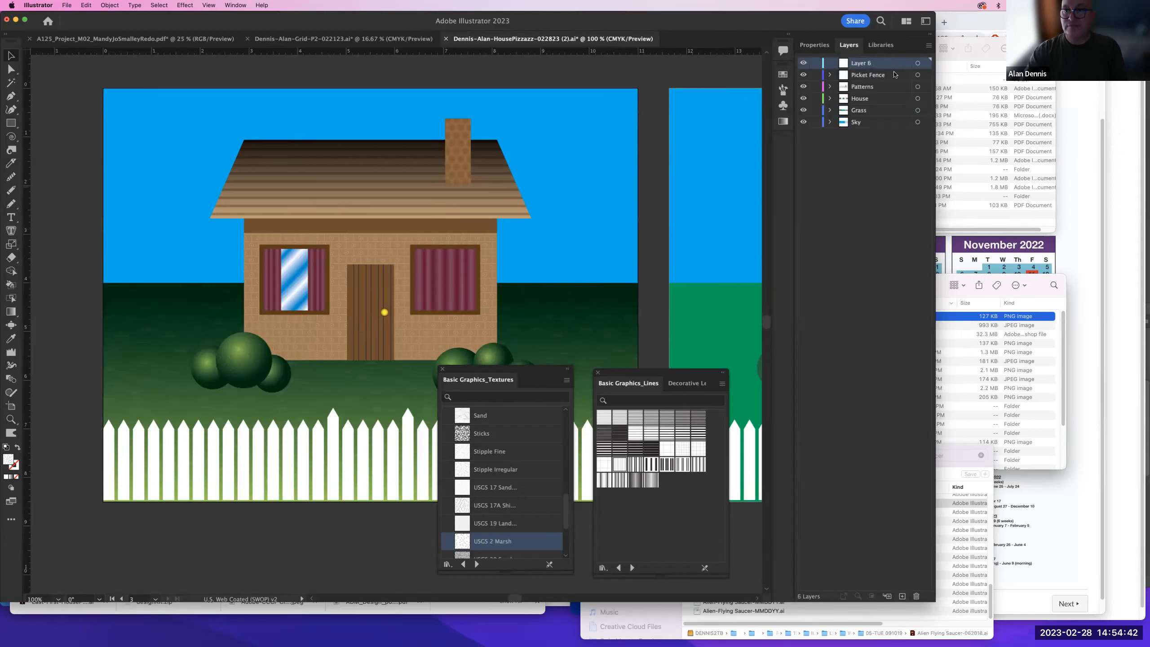
double_click(869, 62)
type("Alien")
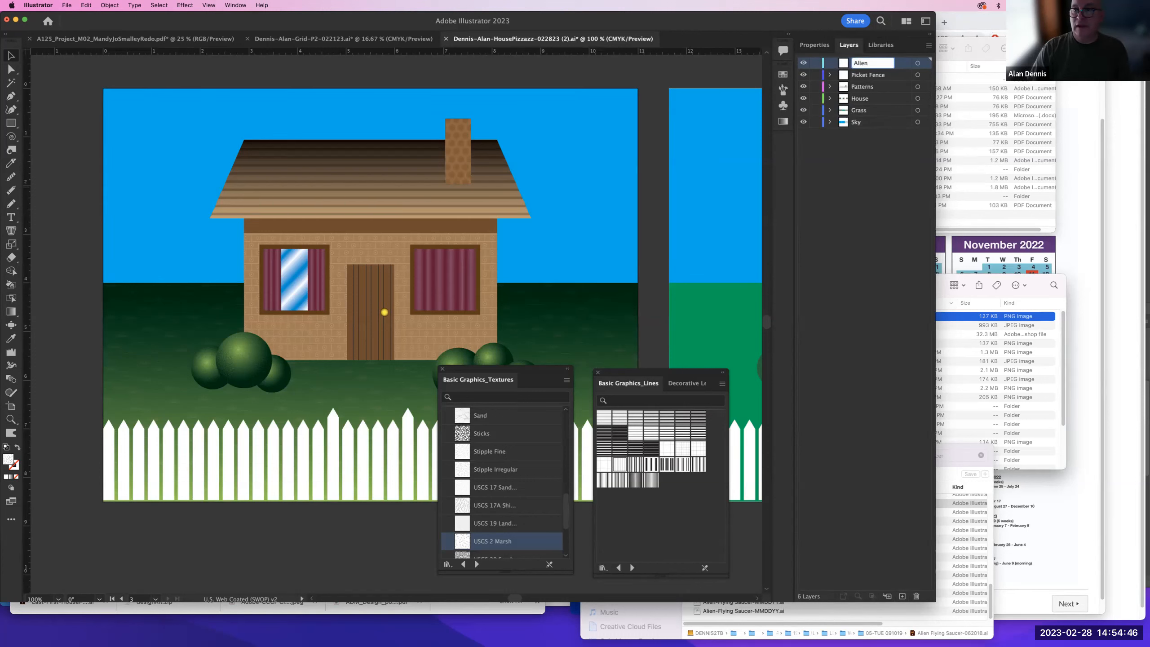
type("s")
key("BackSpace")
type("We come in peace")
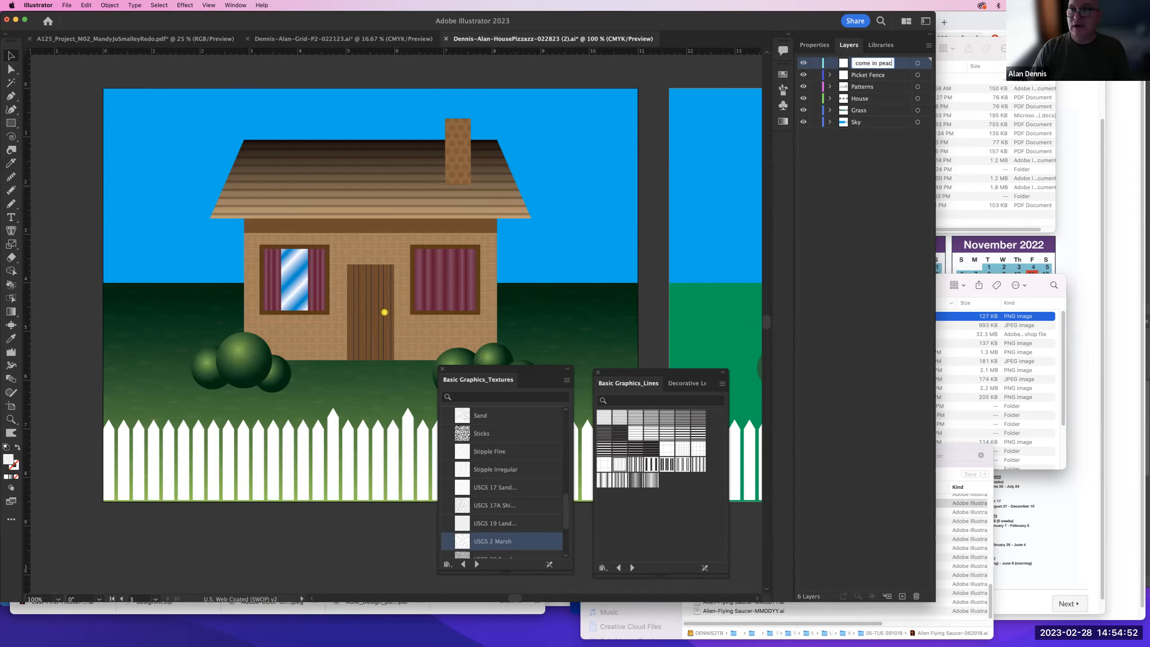
key("Return")
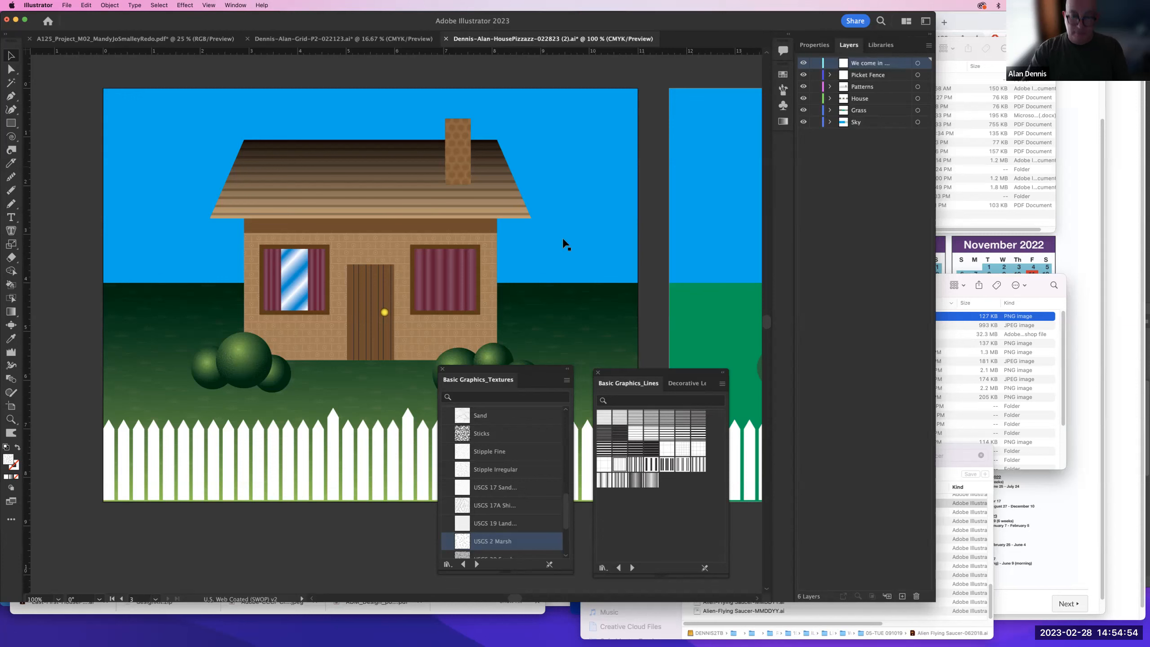
- Paste the saucer into the new layer and move it into the upper-right sky
key("super+v")
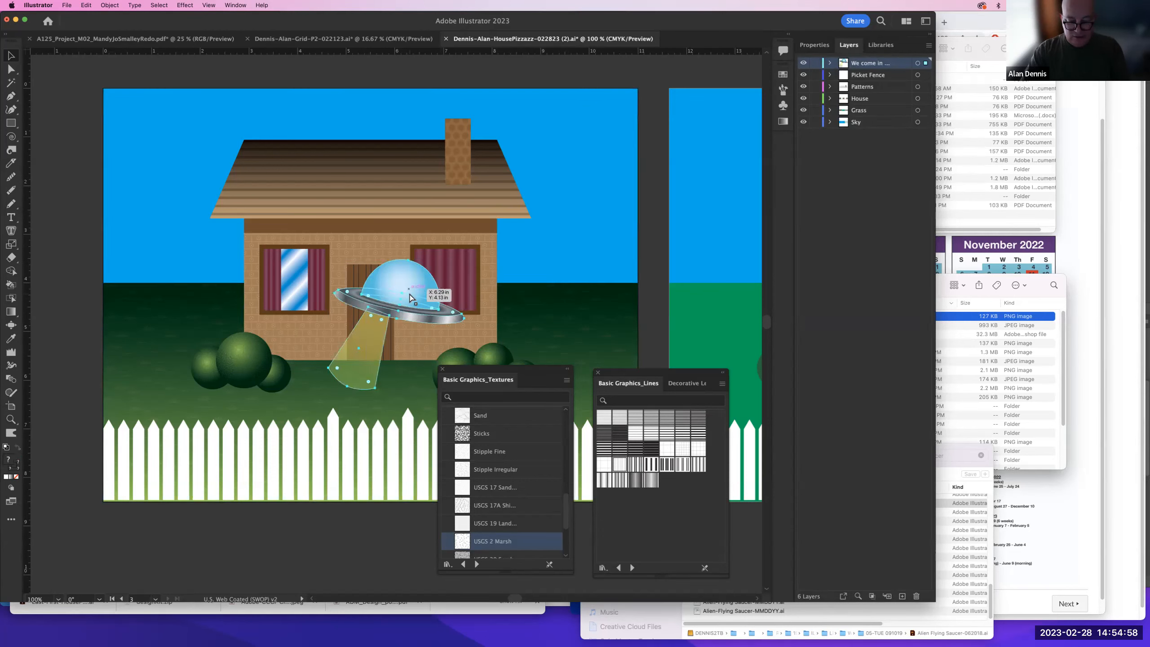
left_click_drag(577, 157, 577, 131)
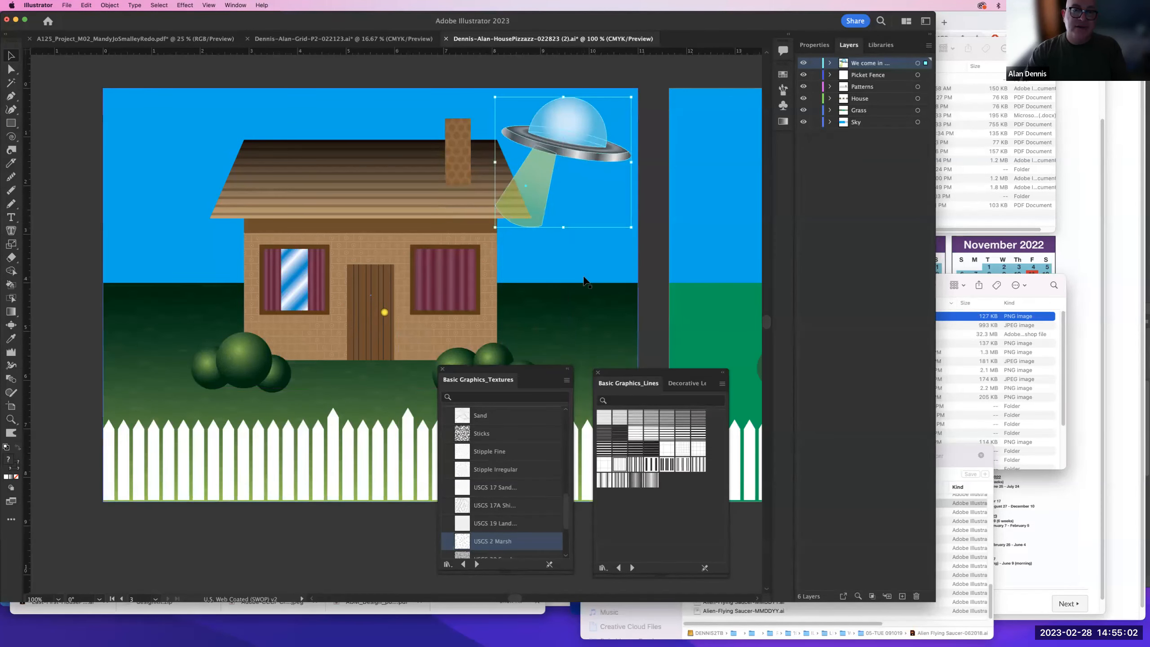
left_click(177, 140)
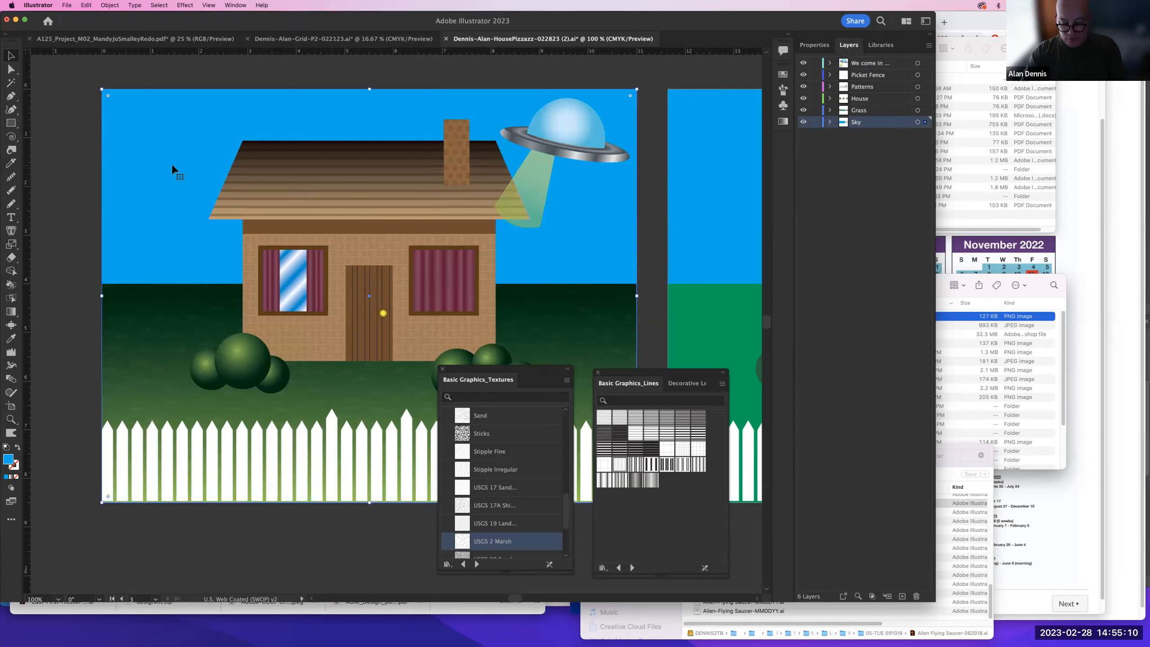
- Fill the sky rectangle with the Gold Dust orange gradient swatch
key("g")
key("v")
left_click(813, 45)
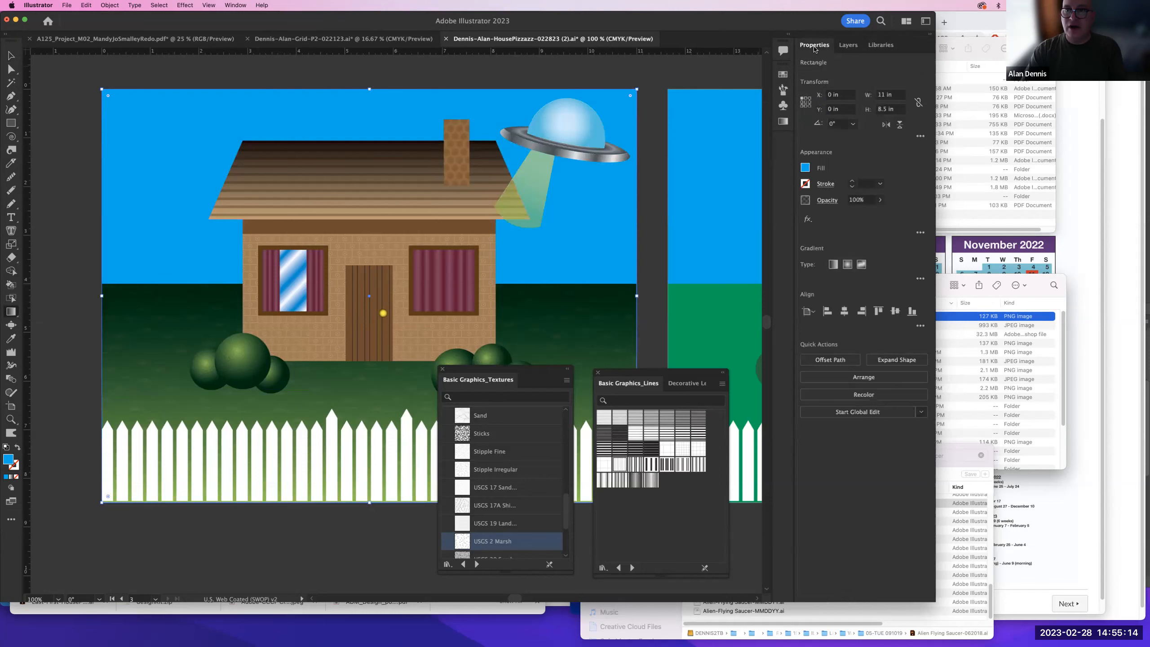
left_click(783, 74)
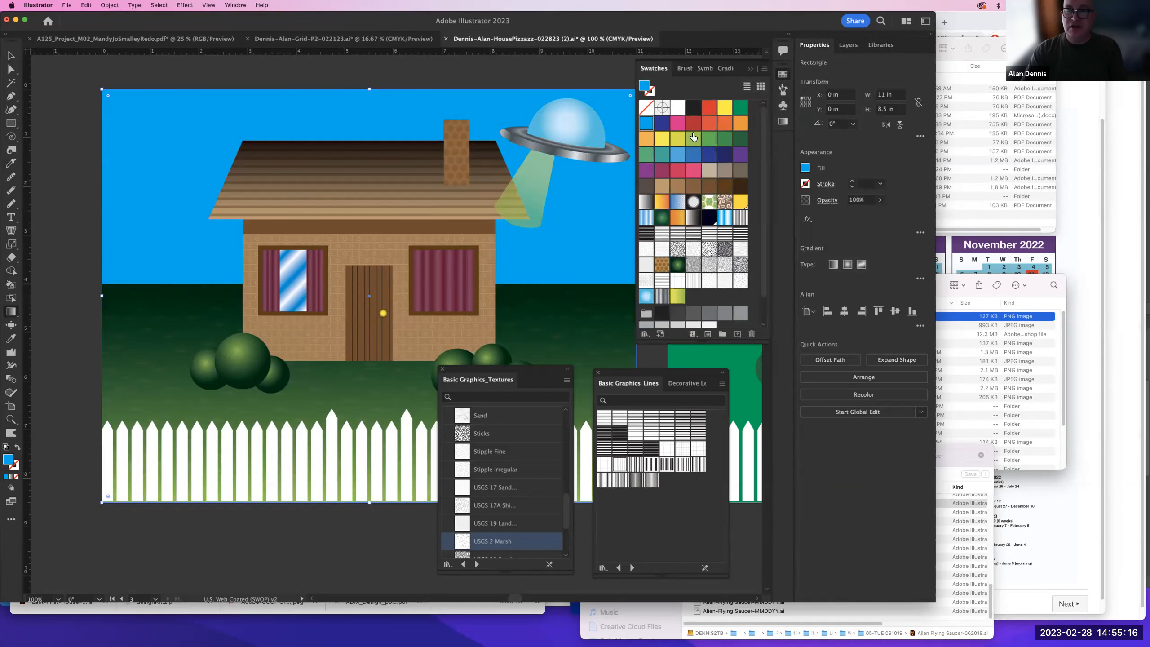
left_click(682, 221)
- Run the gradient vertically from sky top to horizon and rearrange its colour stops
key("g")
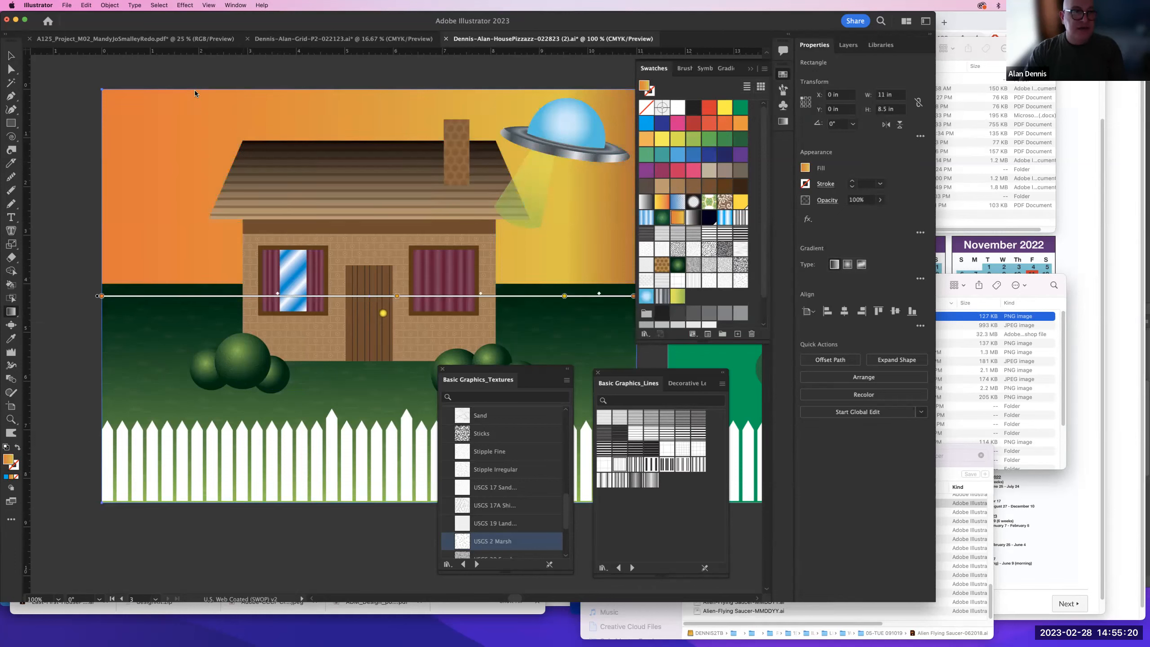
mouse_move(195, 90)
left_mouse_down()
mouse_move(195, 289)
mouse_move(209, 284)
left_mouse_up()
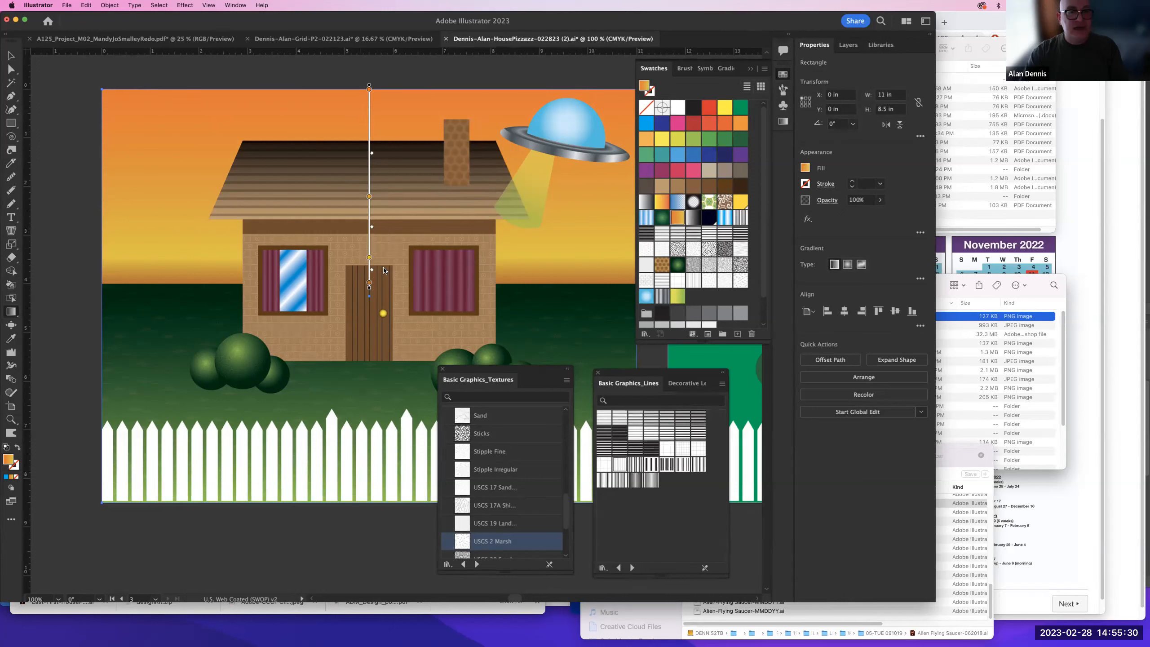
left_click_drag(369, 89, 369, 148)
left_click_drag(370, 200, 369, 212)
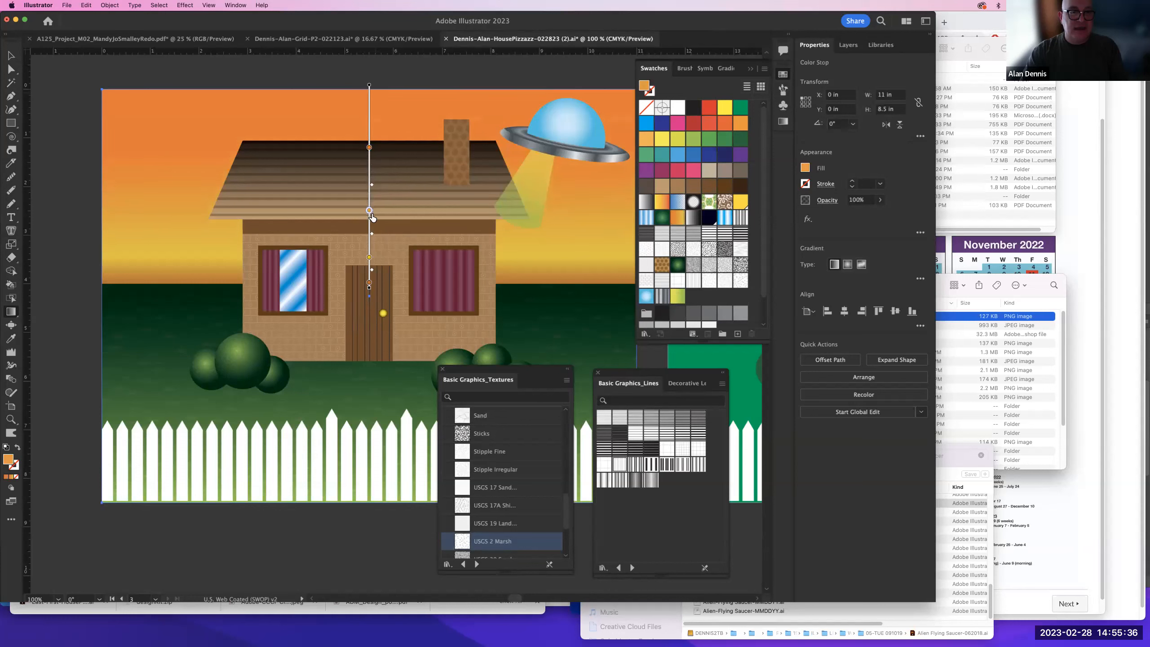
left_click(367, 147)
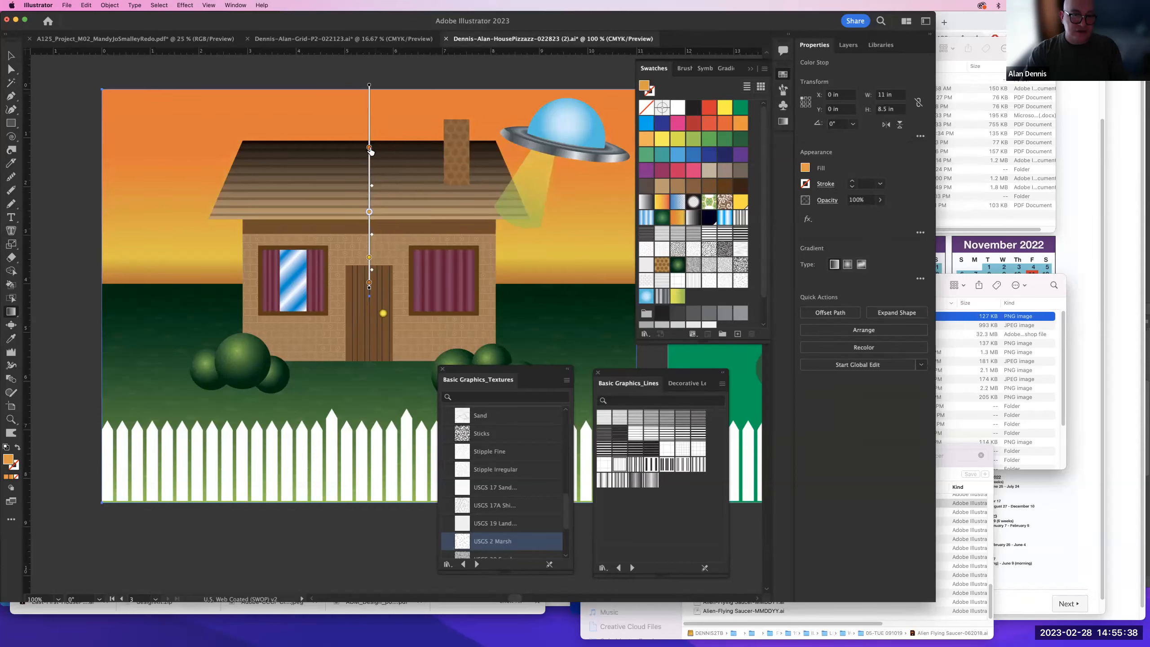
left_click_drag(369, 148, 369, 89)
double_click(369, 89)
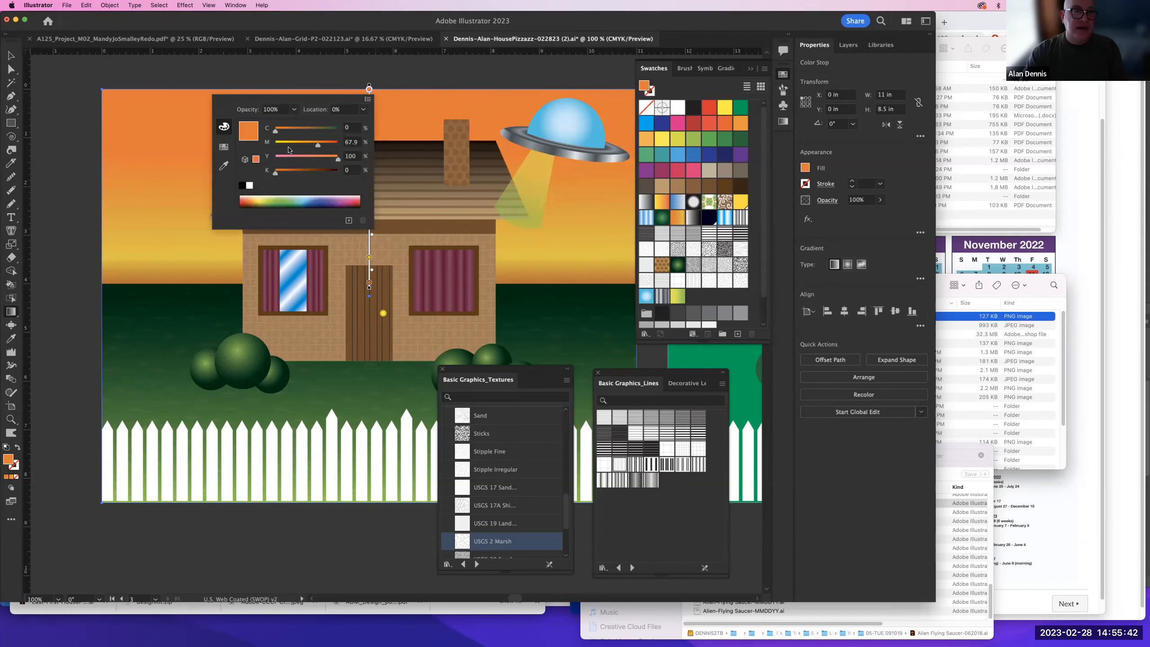
- Make the top stop dark navy and lower the orange and yellow stops
left_click(323, 204)
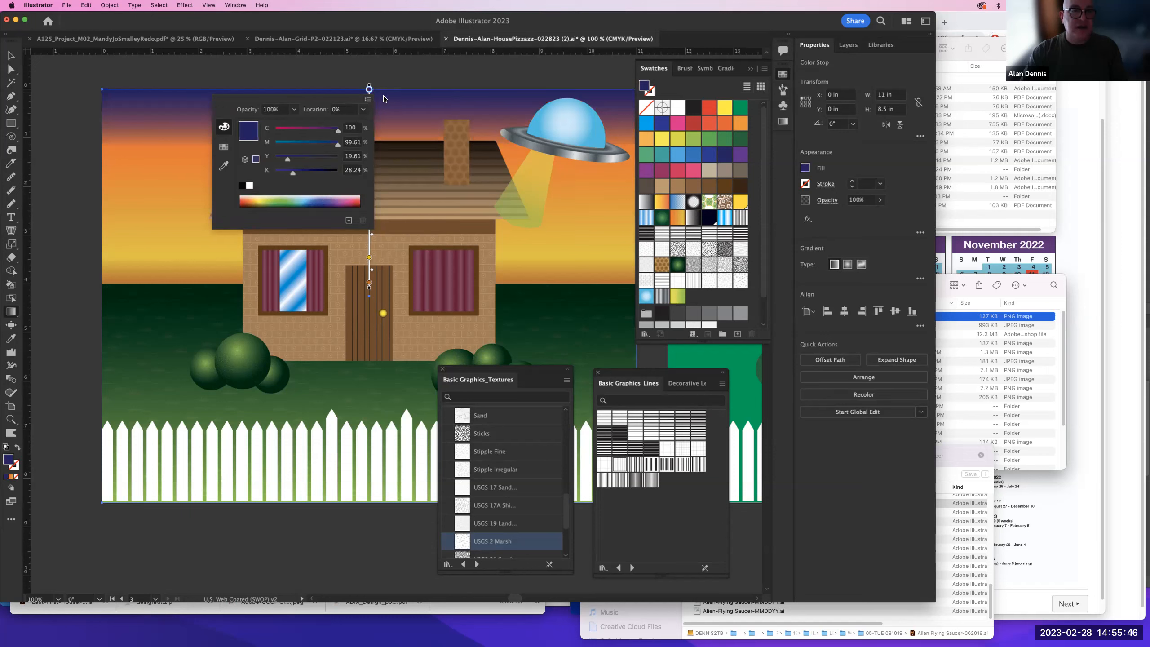
left_click(391, 82)
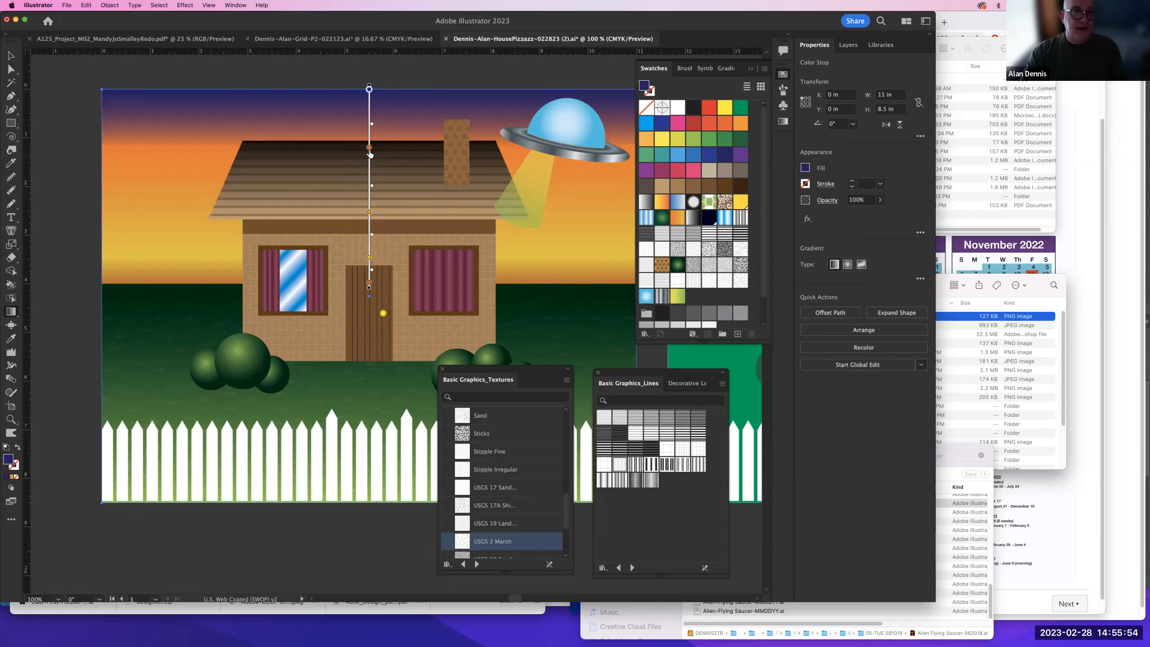
left_click_drag(369, 148, 368, 169)
left_click_drag(368, 211, 306, 323)
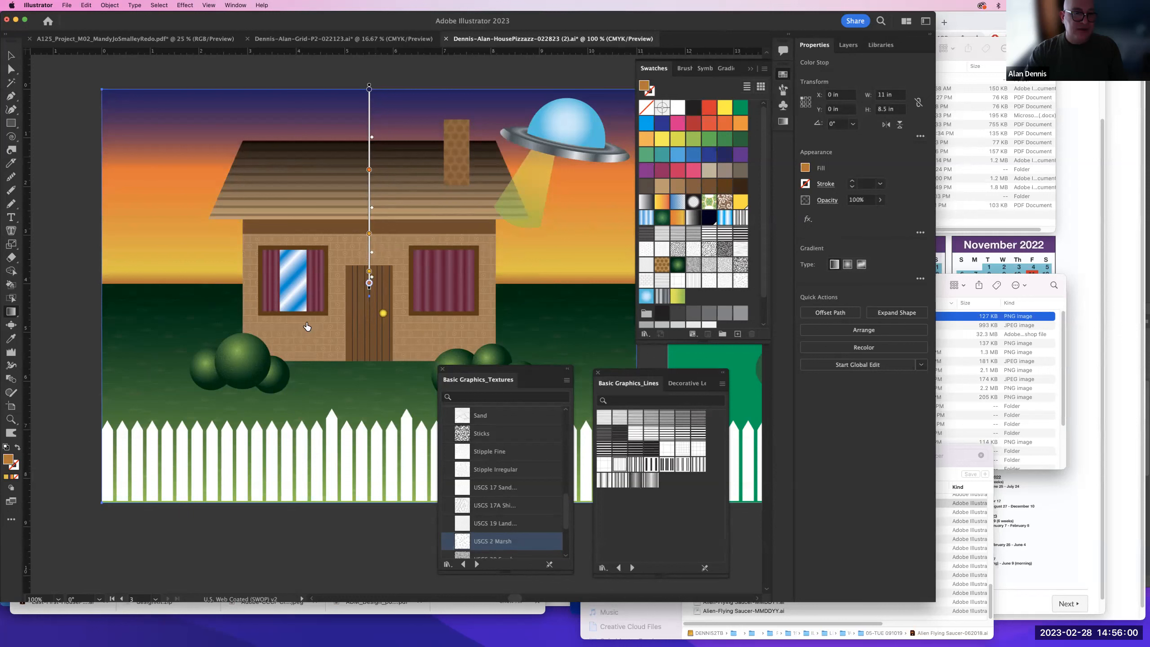
left_click_drag(369, 271, 369, 284)
left_click_drag(368, 233, 369, 255)
left_click_drag(370, 171, 369, 207)
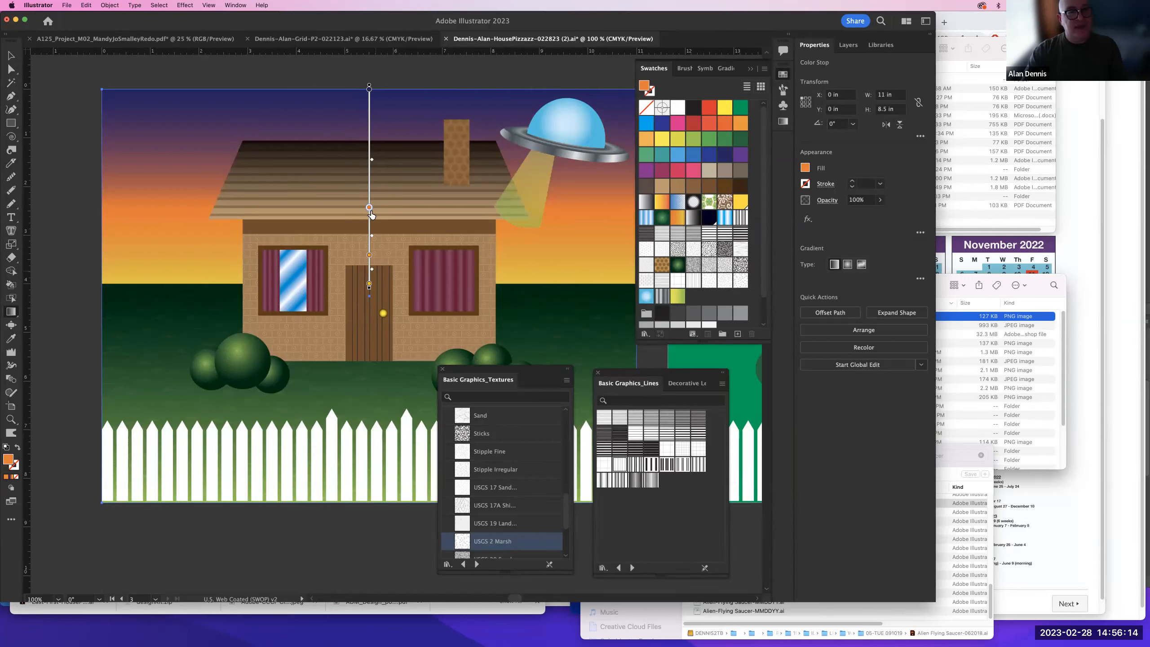
- Push the orange band lower still and extend the navy stop further down the sky
left_click_drag(368, 208, 225, 217)
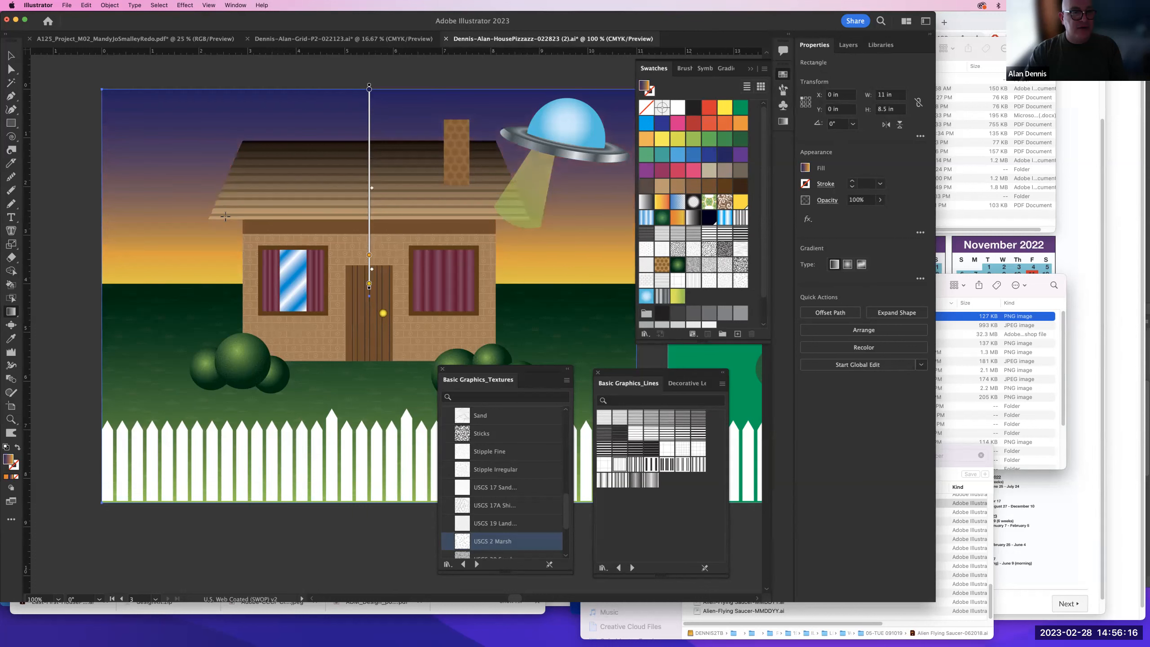
key("super+z")
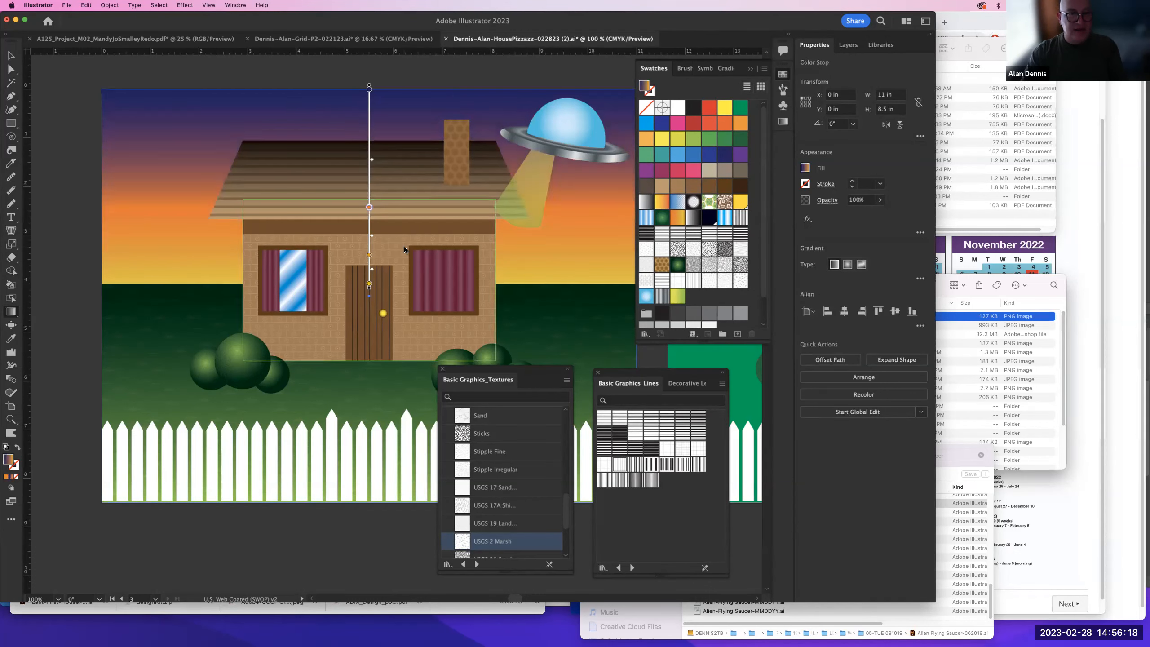
left_click_drag(369, 209, 369, 267)
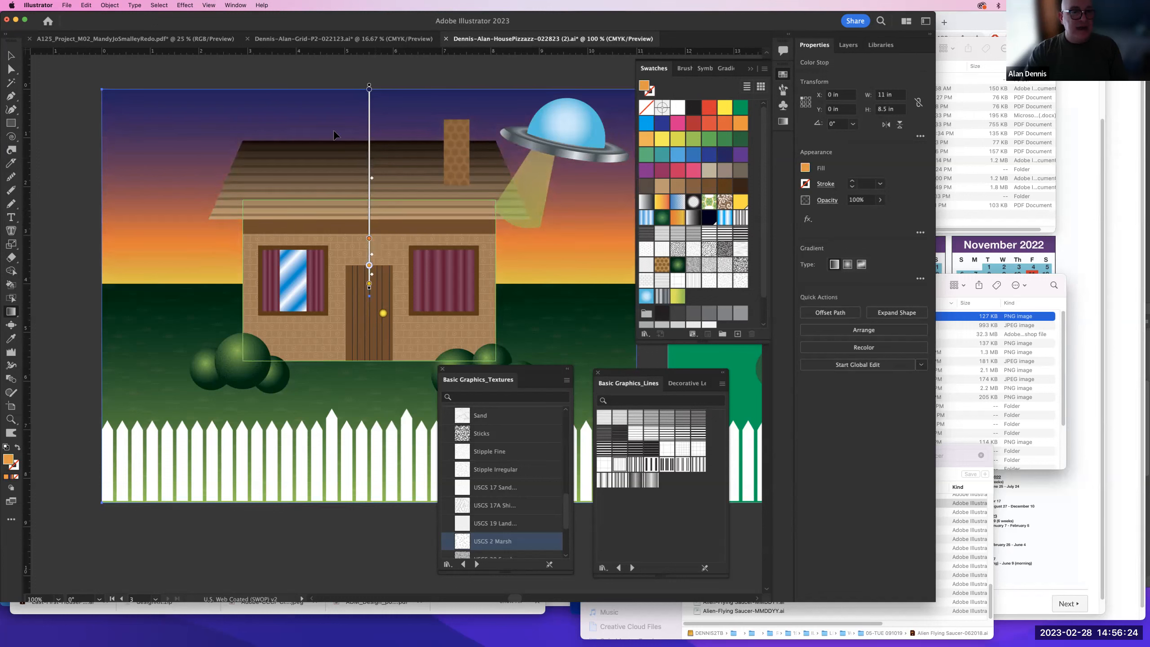
left_click_drag(369, 239, 369, 271)
left_click(369, 283)
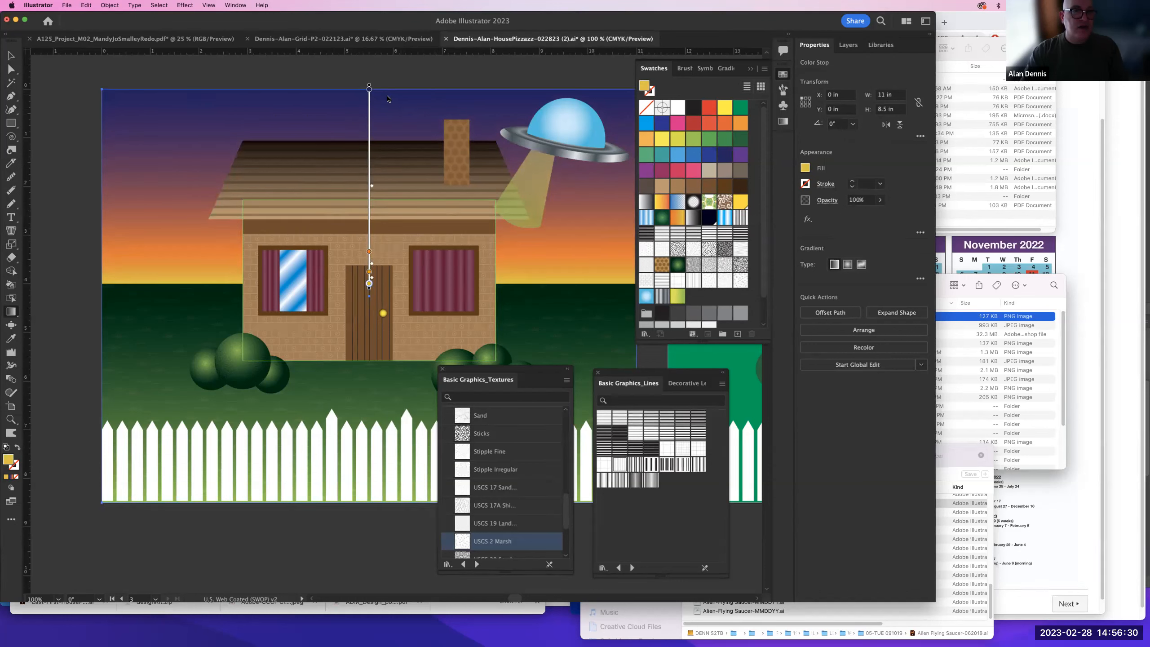
left_click(369, 89)
left_click_drag(369, 91, 376, 161)
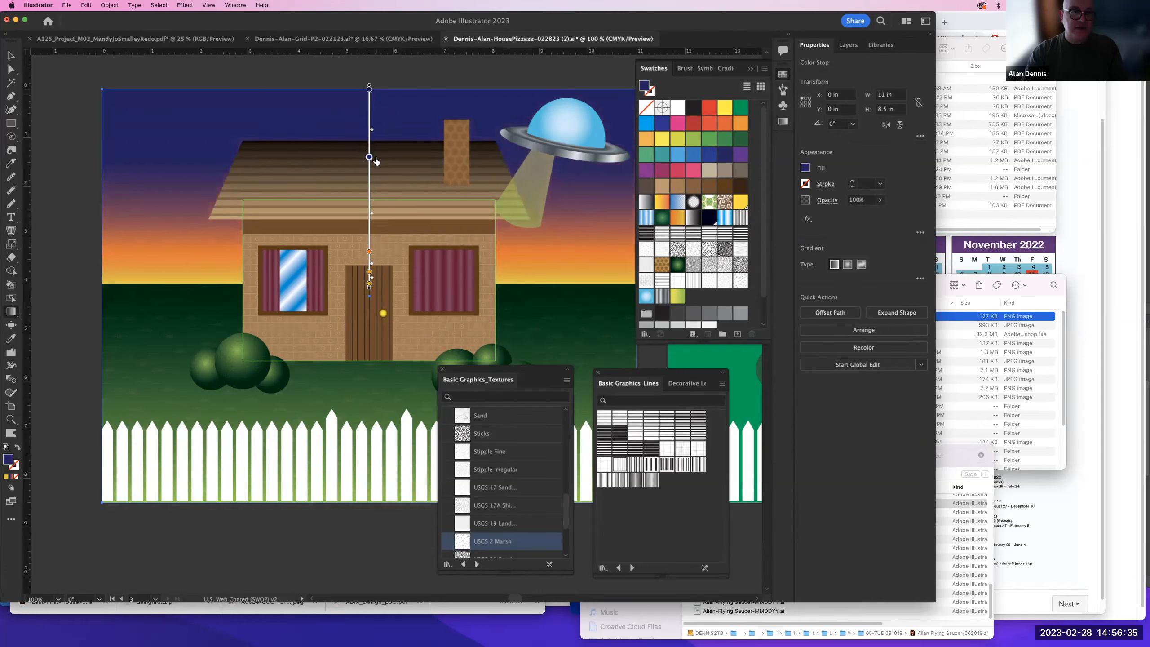
double_click(369, 89)
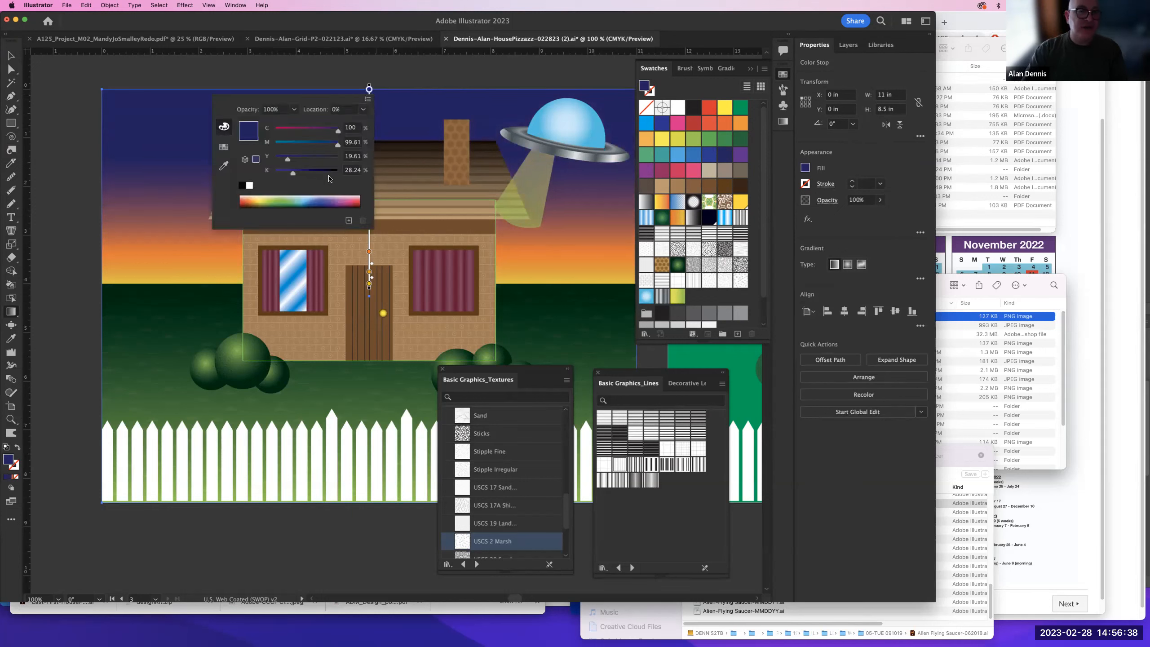
- Deepen the top navy stop to M 100 and K about 70, then deselect
left_click_drag(355, 148, 359, 121)
left_click_drag(295, 174, 327, 172)
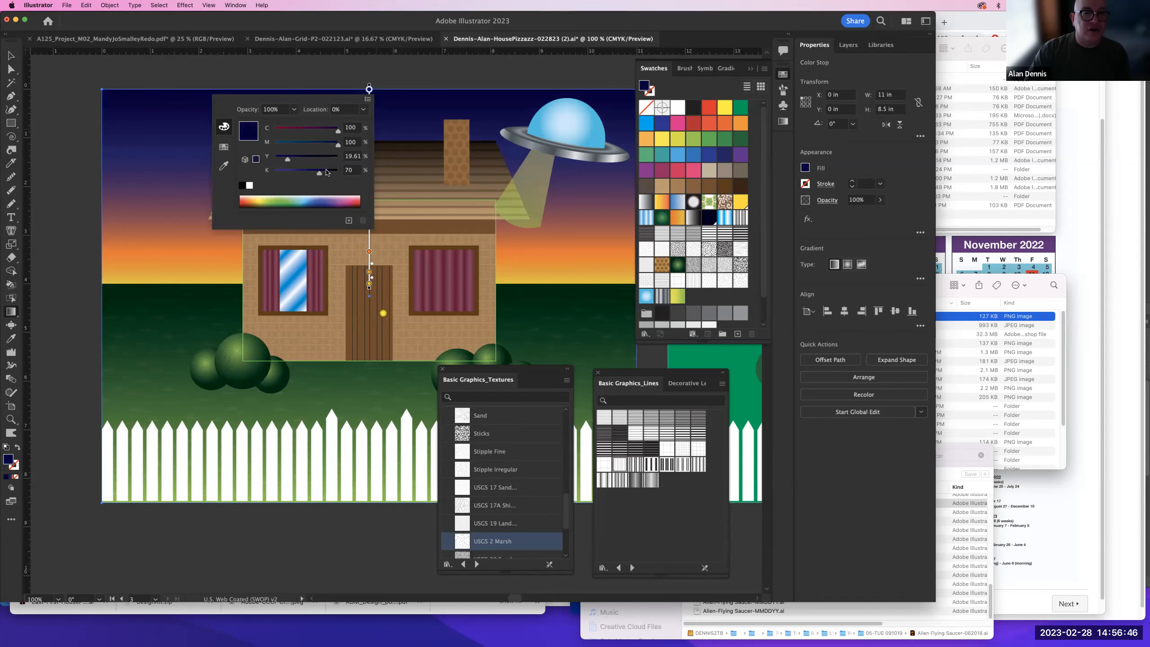
left_click(265, 74)
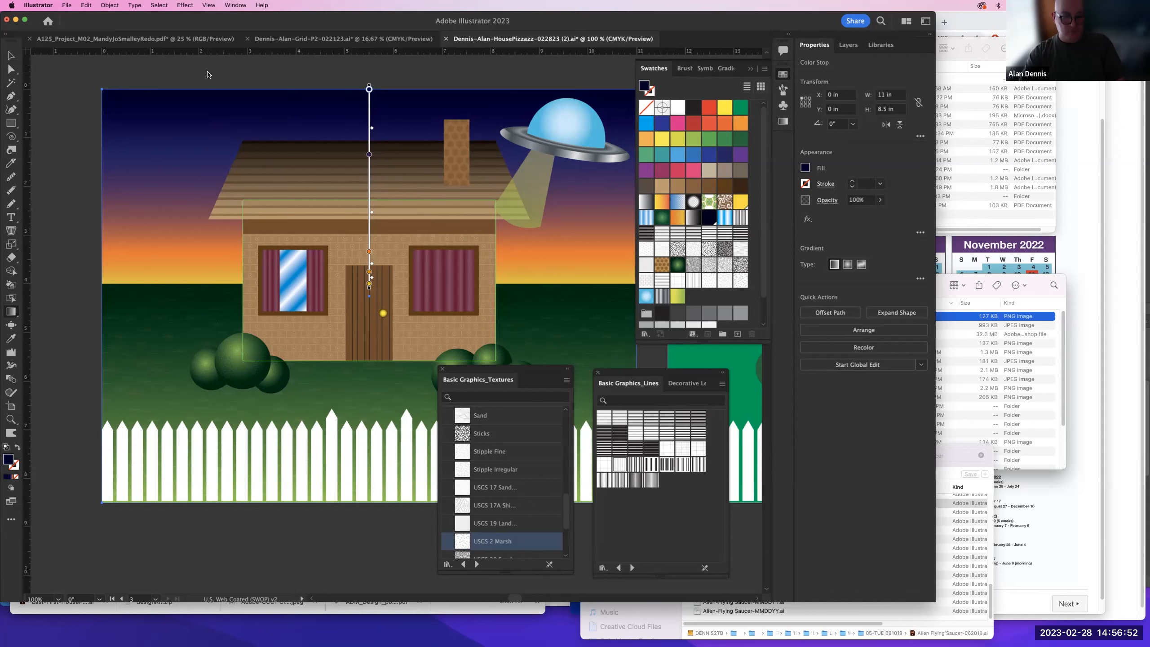
left_click(208, 74)
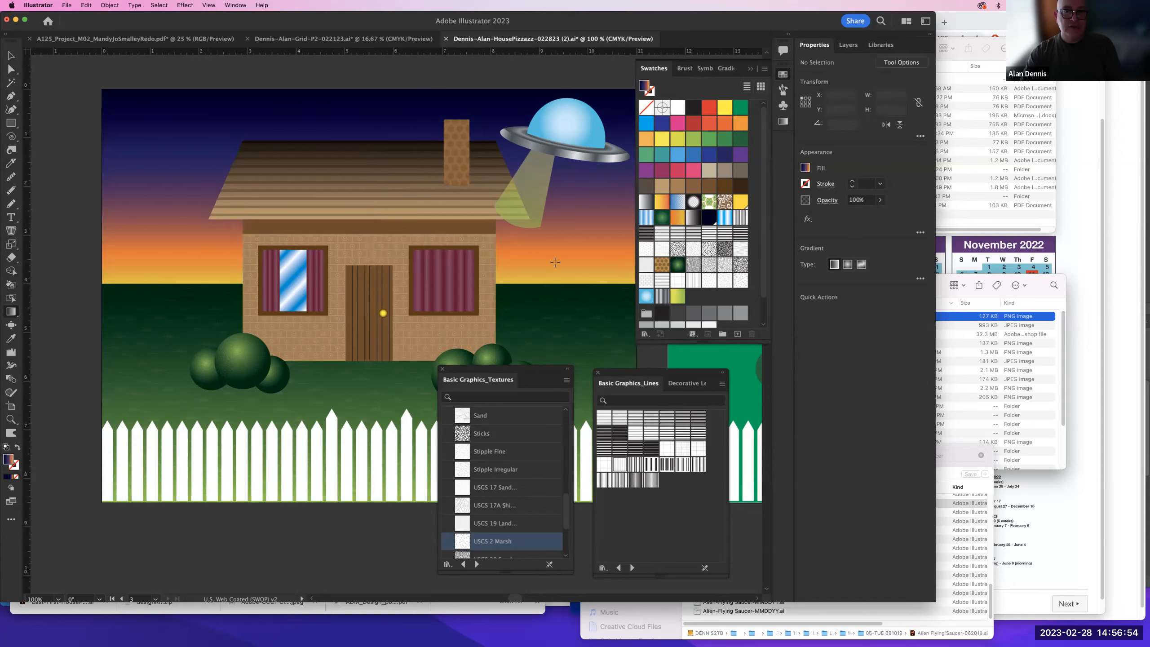
- Save the house artwork and switch over to Google Chrome
left_click_drag(511, 244, 473, 244)
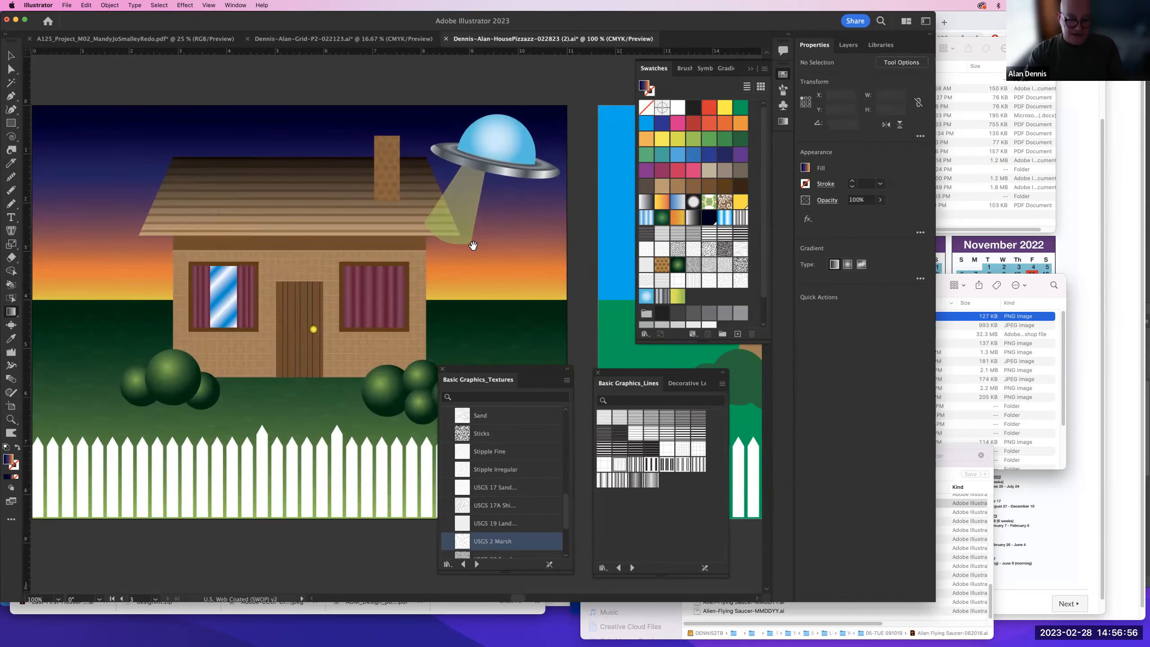
key("super+Tab")
key("super+Tab")
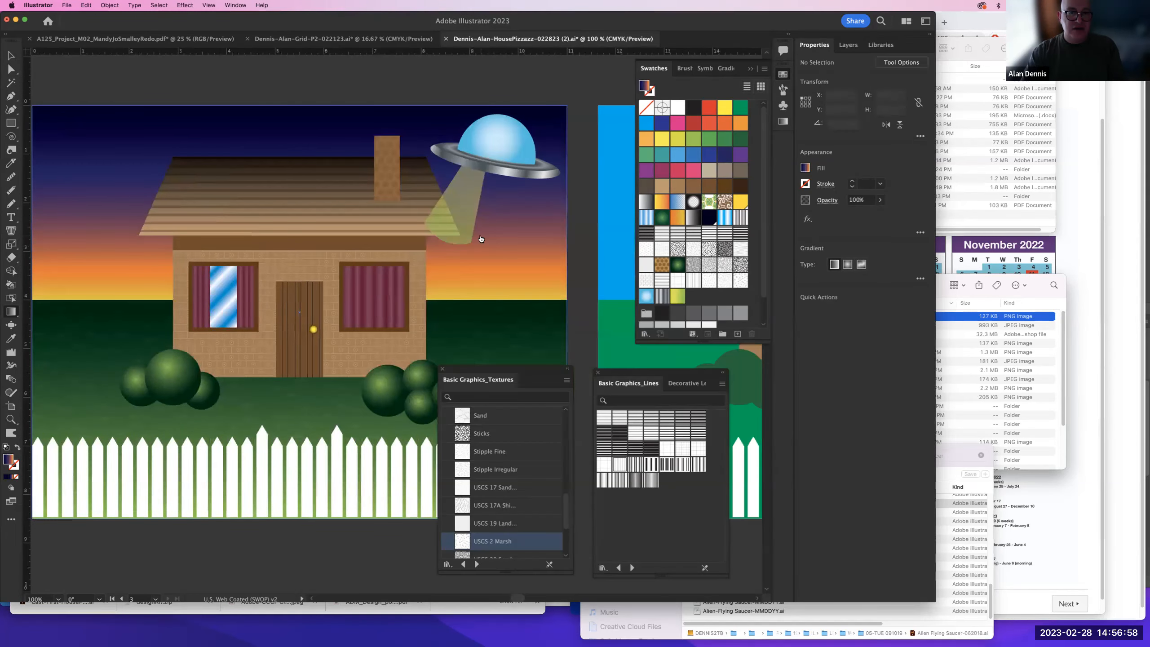
key("super+Tab")
left_click(400, 319)
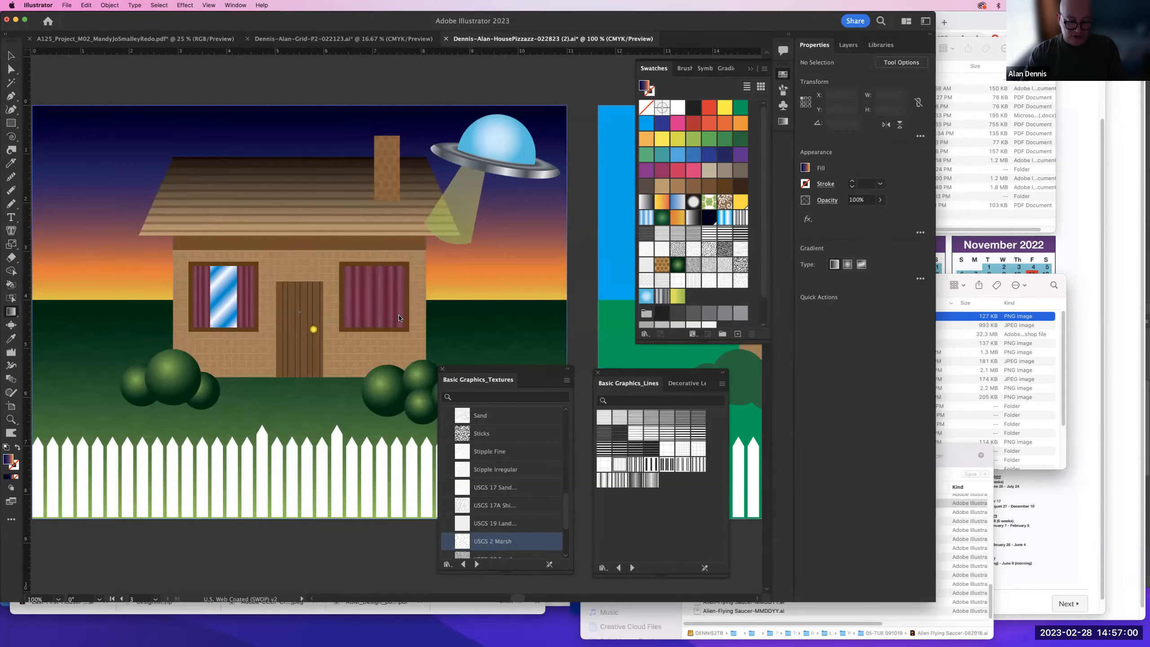
key("super+Tab")
key("super+Tab")
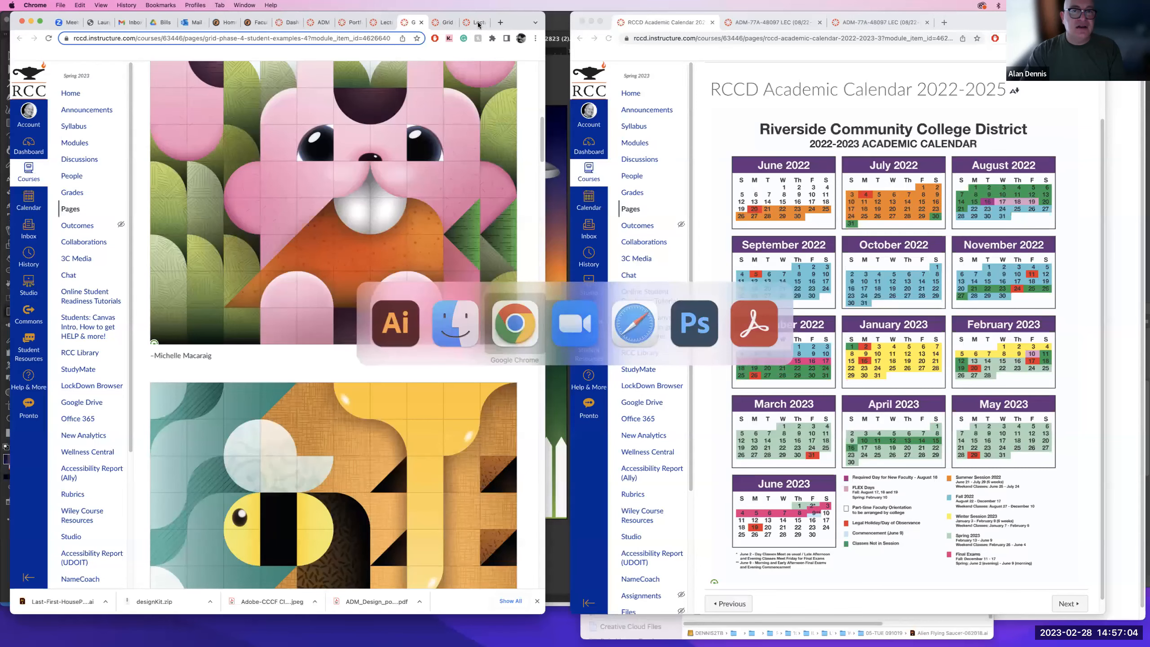
- Scroll the House Pizzazz tab to 'Add Even More Pizzazz!' and highlight step 2
key("ctrl+Tab")
key("ctrl+Tab")
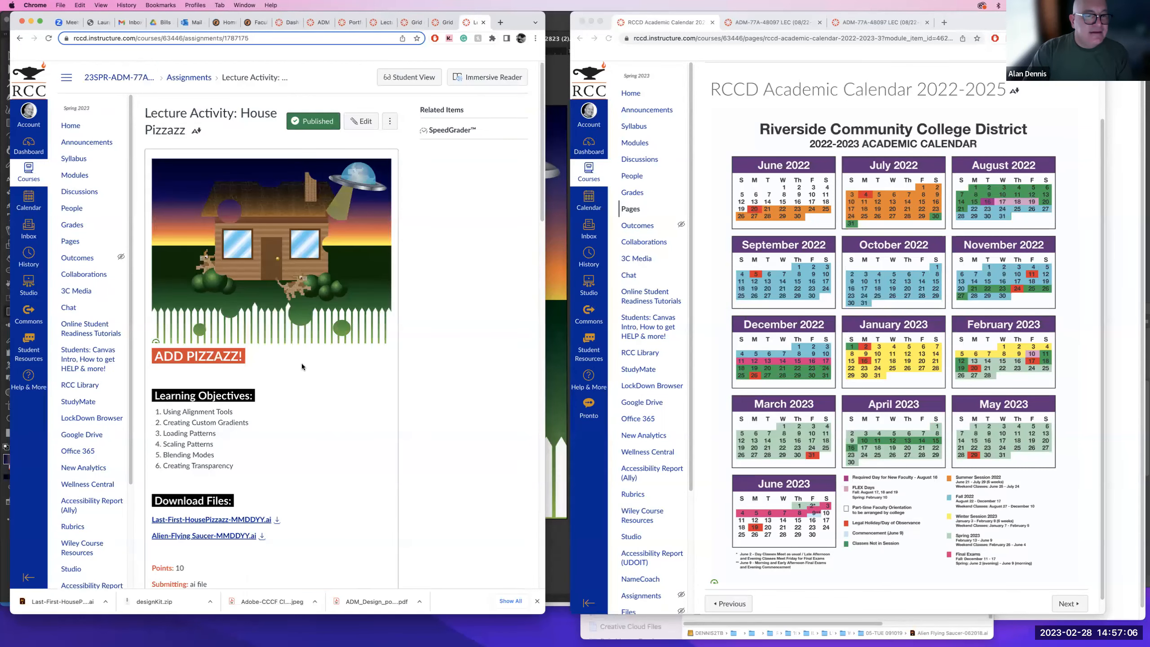
scroll(302, 363, "down", 4)
scroll(181, 194, "down", 9)
left_click_drag(193, 341, 226, 466)
scroll(253, 408, "down", 6)
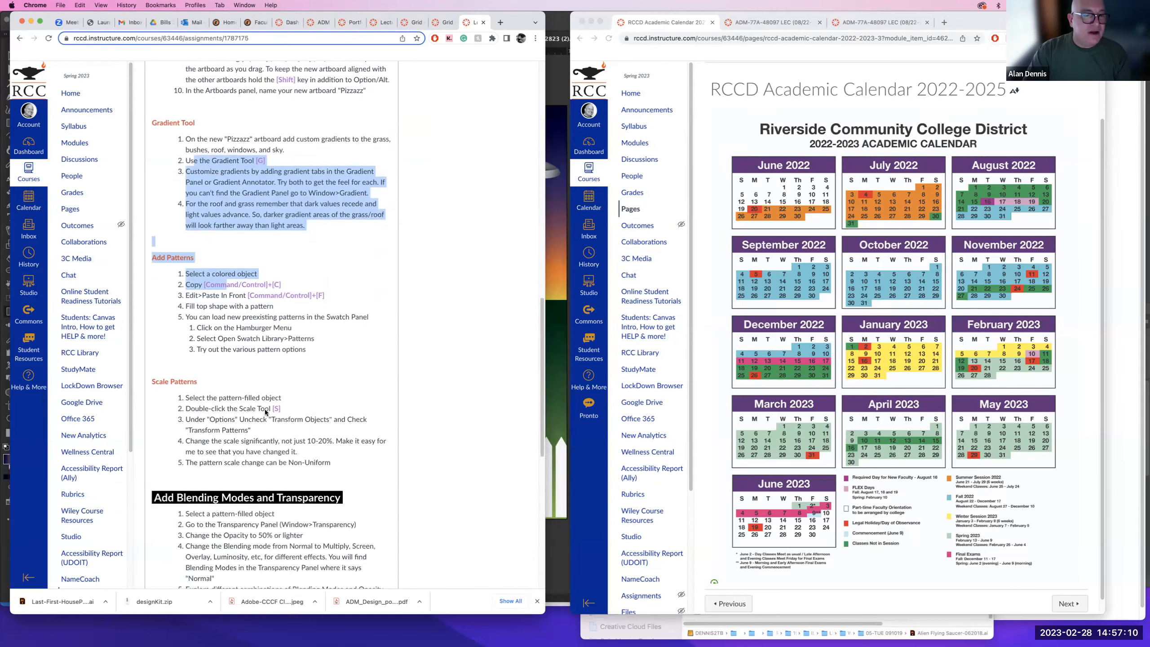
left_click_drag(187, 302, 258, 368)
scroll(307, 380, "down", 3)
left_click_drag(205, 306, 334, 387)
scroll(334, 388, "down", 5)
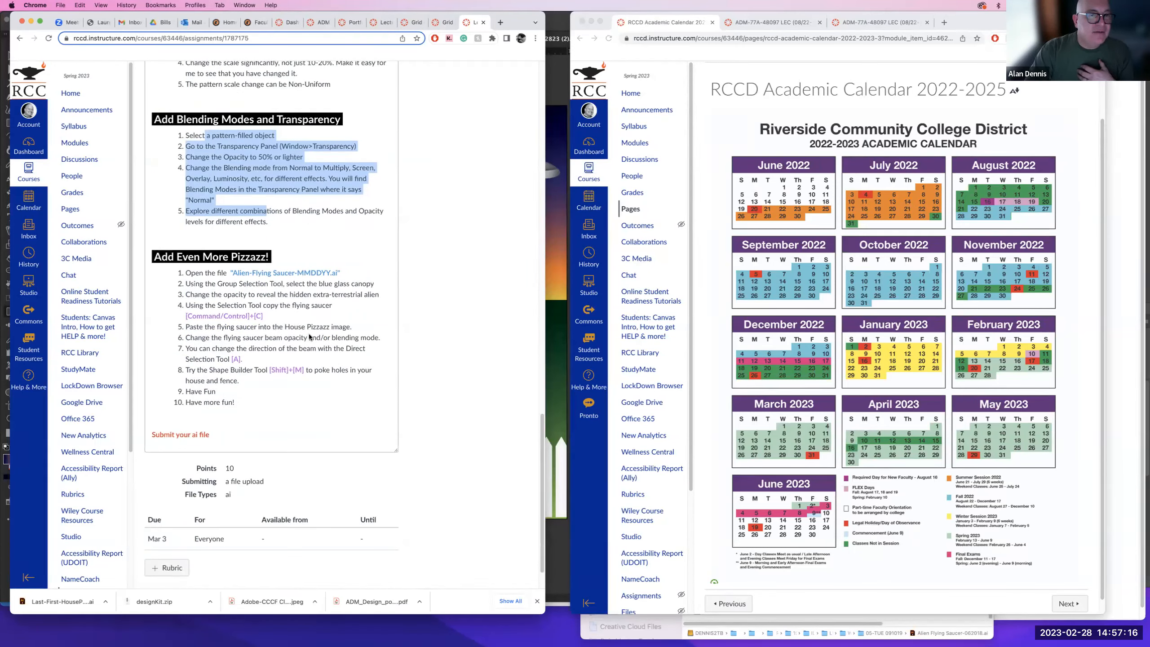
scroll(309, 337, "up", 1)
left_click_drag(204, 287, 322, 286)
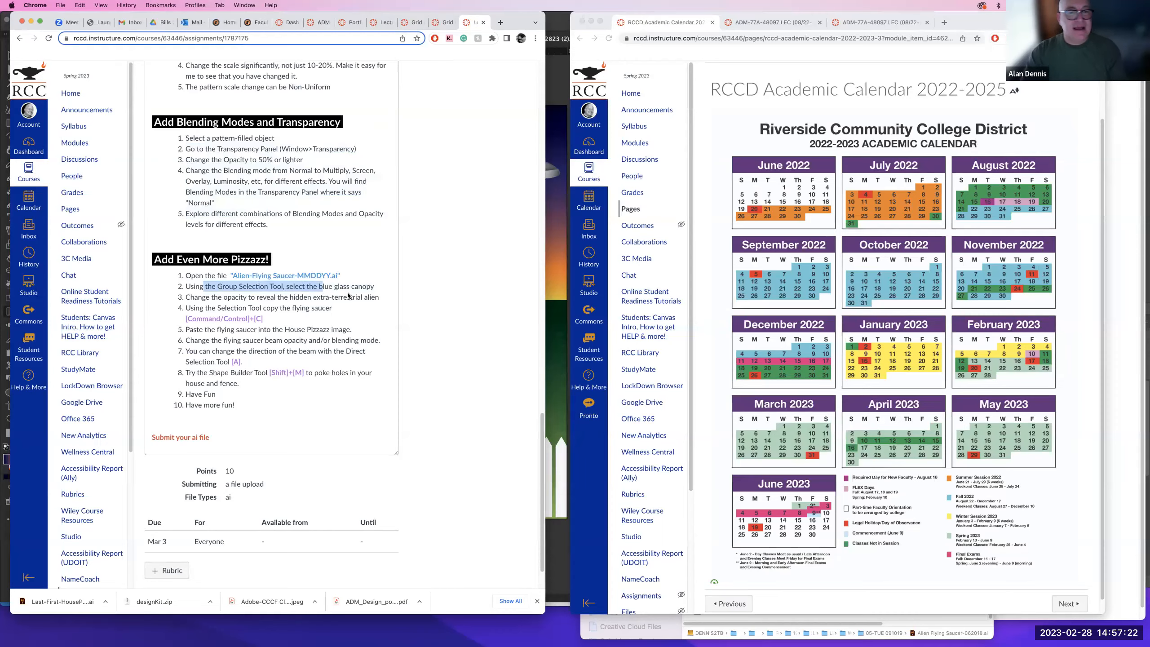
- Back in Illustrator, move the flying saucer slightly lower with the Selection tool
key("super+Tab")
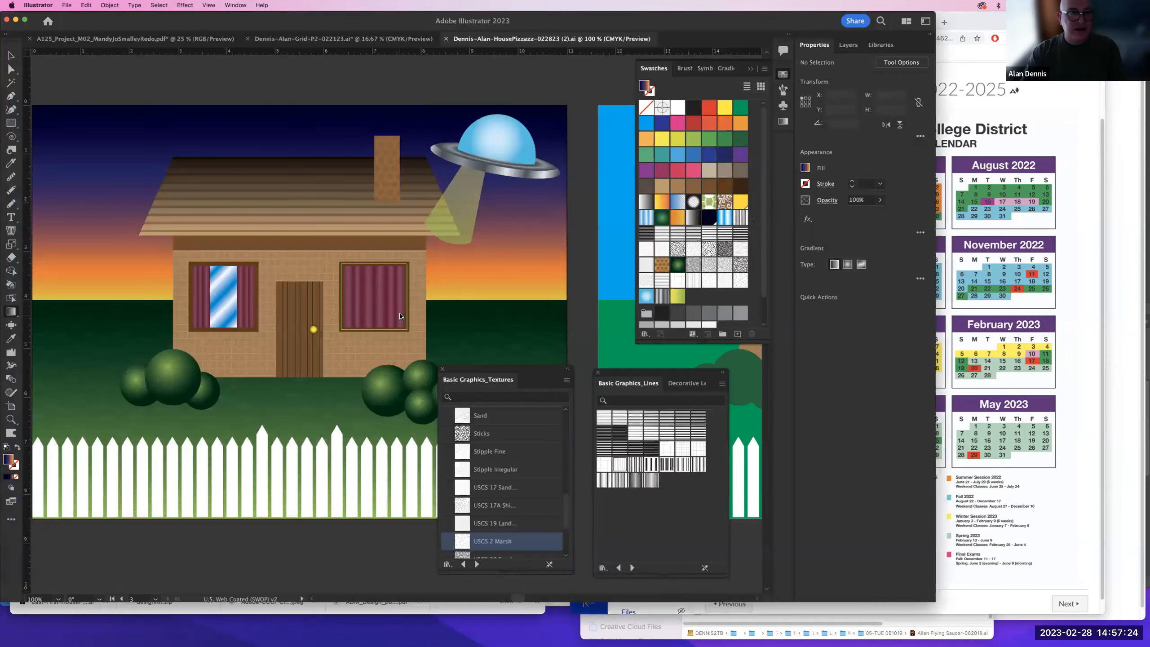
left_click(11, 69)
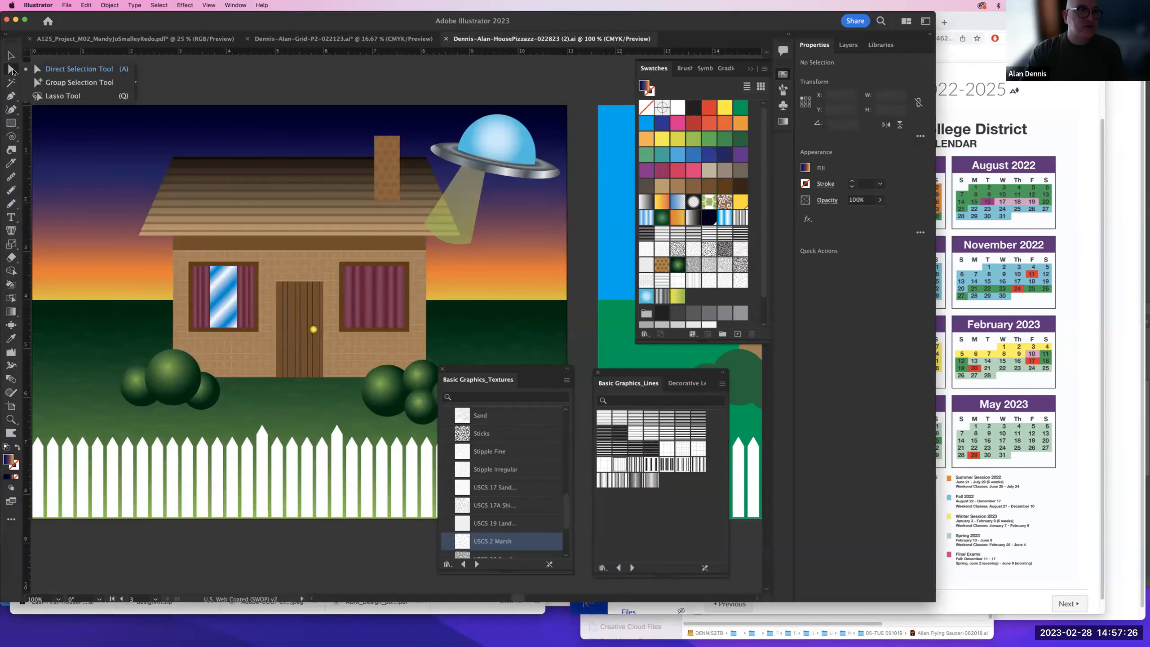
left_click(12, 57)
mouse_move(502, 129)
left_mouse_down()
mouse_move(500, 149)
mouse_move(501, 133)
left_mouse_up()
left_click(394, 86)
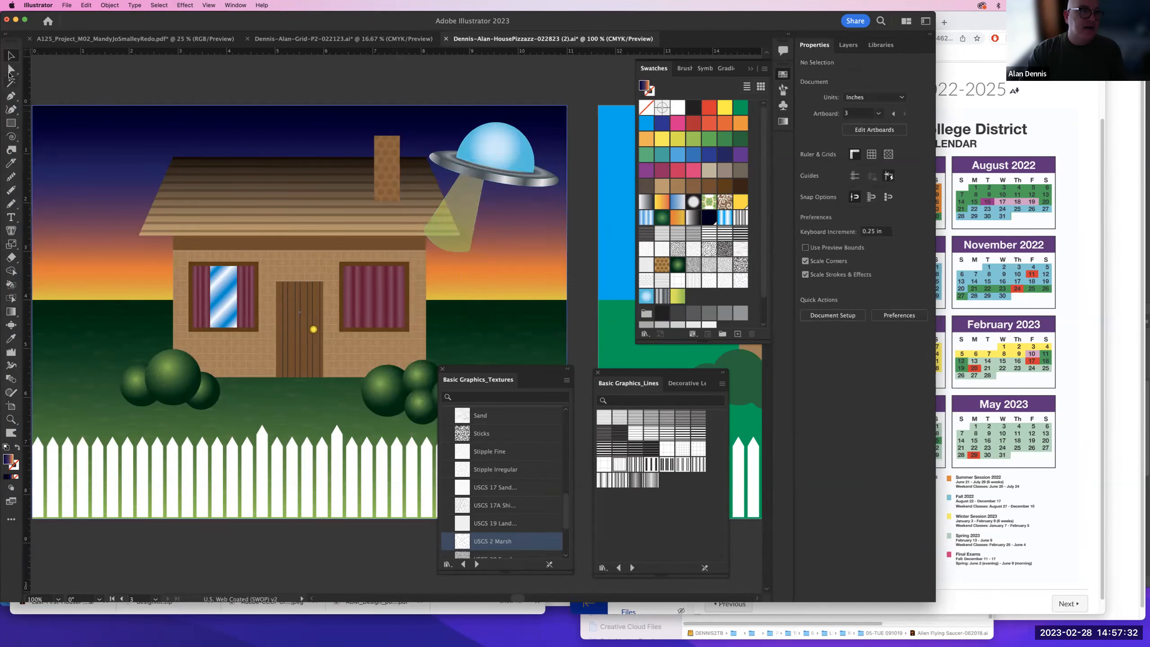
- Select only the saucer's glass dome with the Group Selection tool, then switch to the browser
left_click(9, 71)
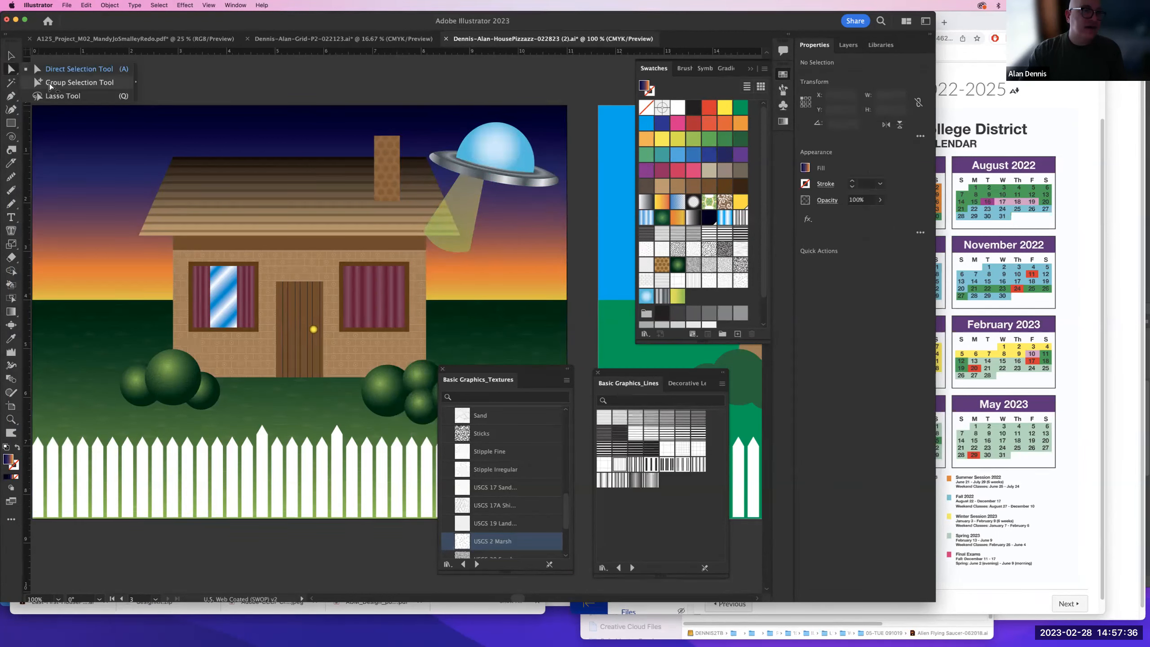
left_click(49, 83)
left_click(499, 144)
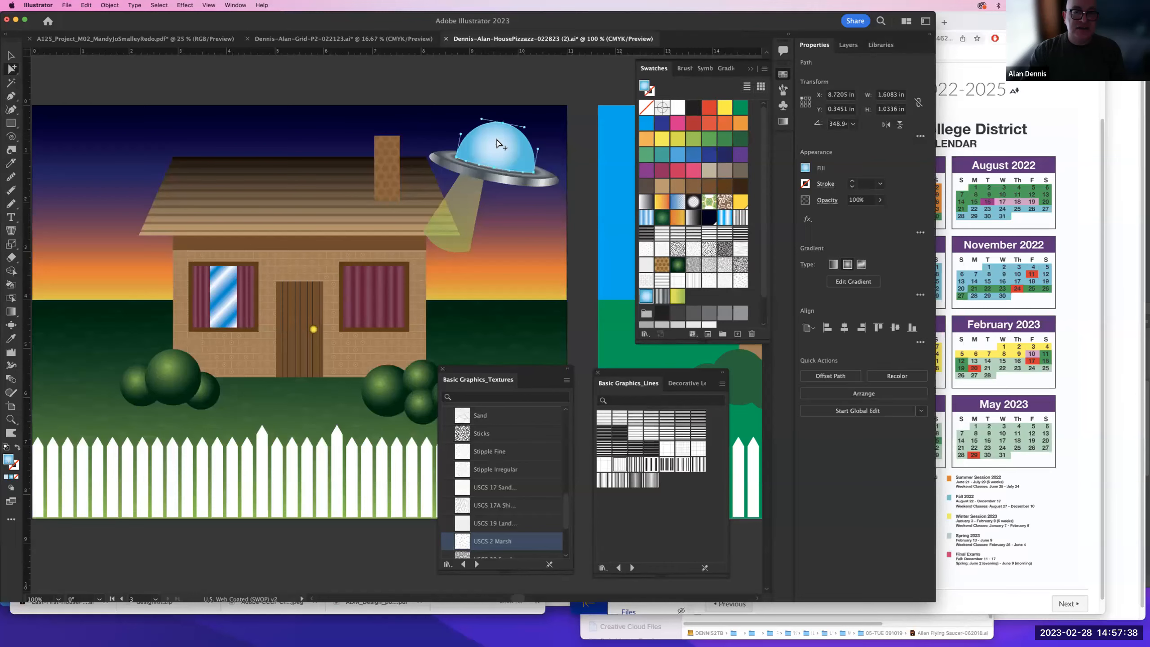
key("super+Tab")
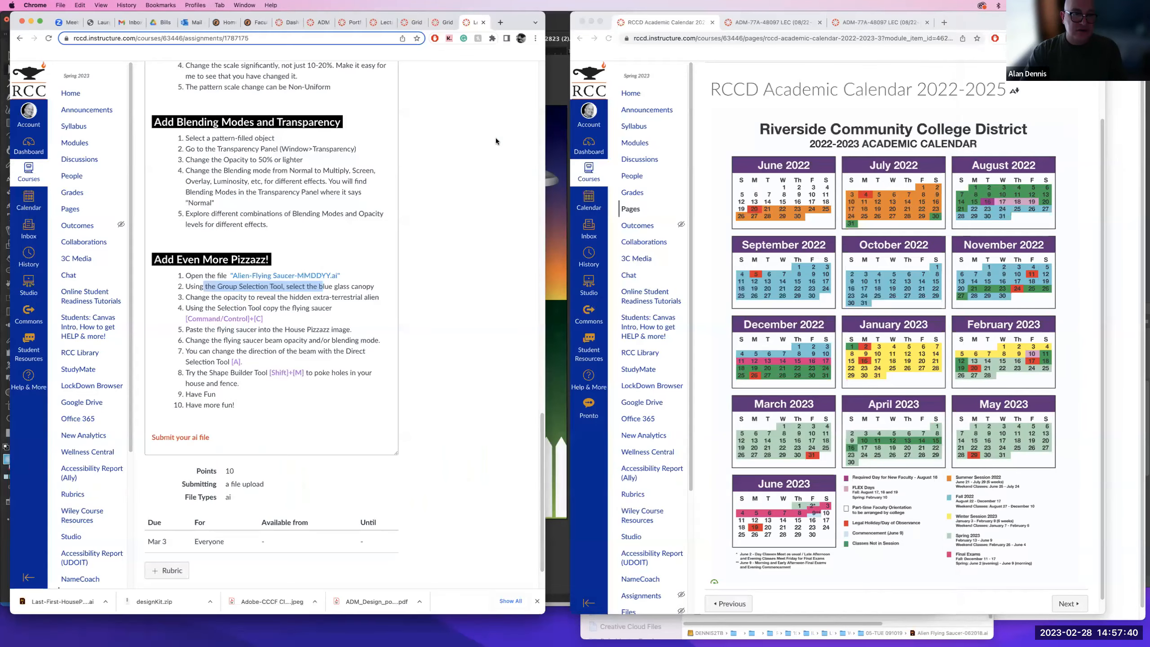
key("super+Tab")
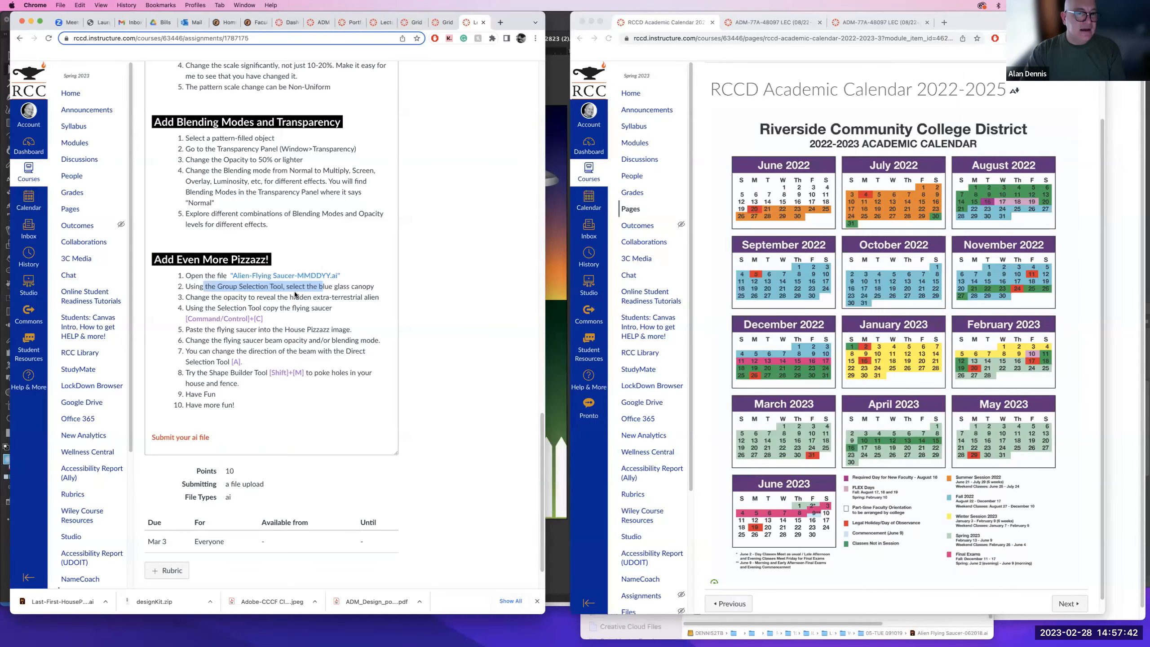
- After reading the glass canopy step, switch back to the Illustrator house artwork
key("super+Tab")
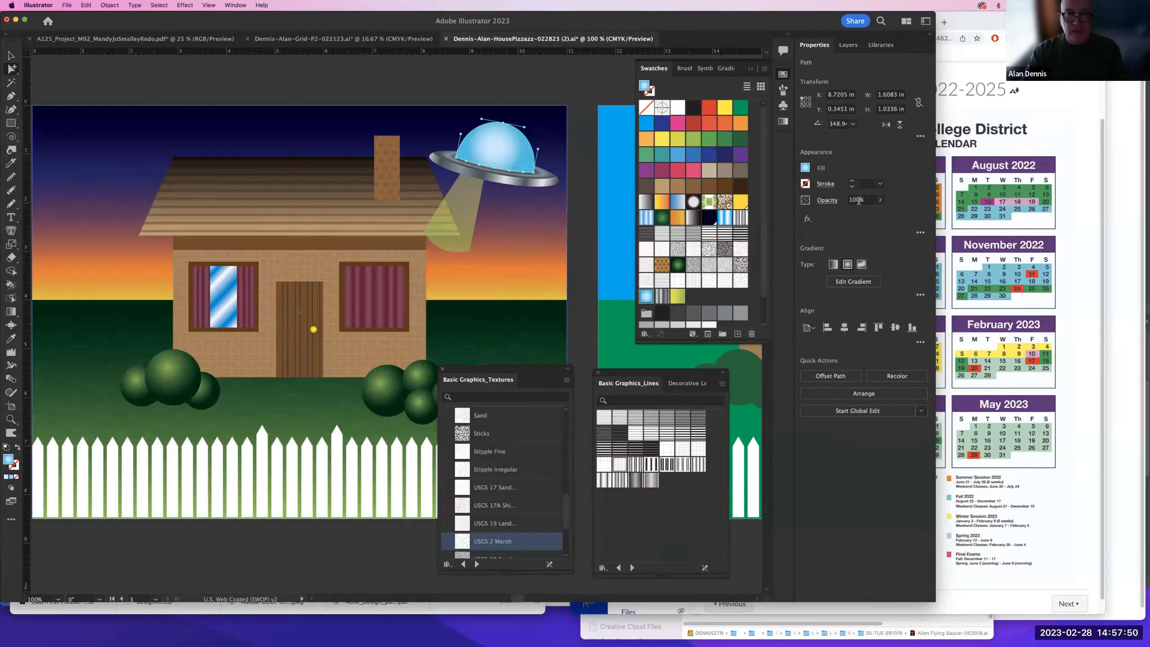
- Lower the glass dome's opacity to 47% so the alien inside shows through
left_click(879, 200)
left_click_drag(857, 218, 851, 219)
left_click(588, 86)
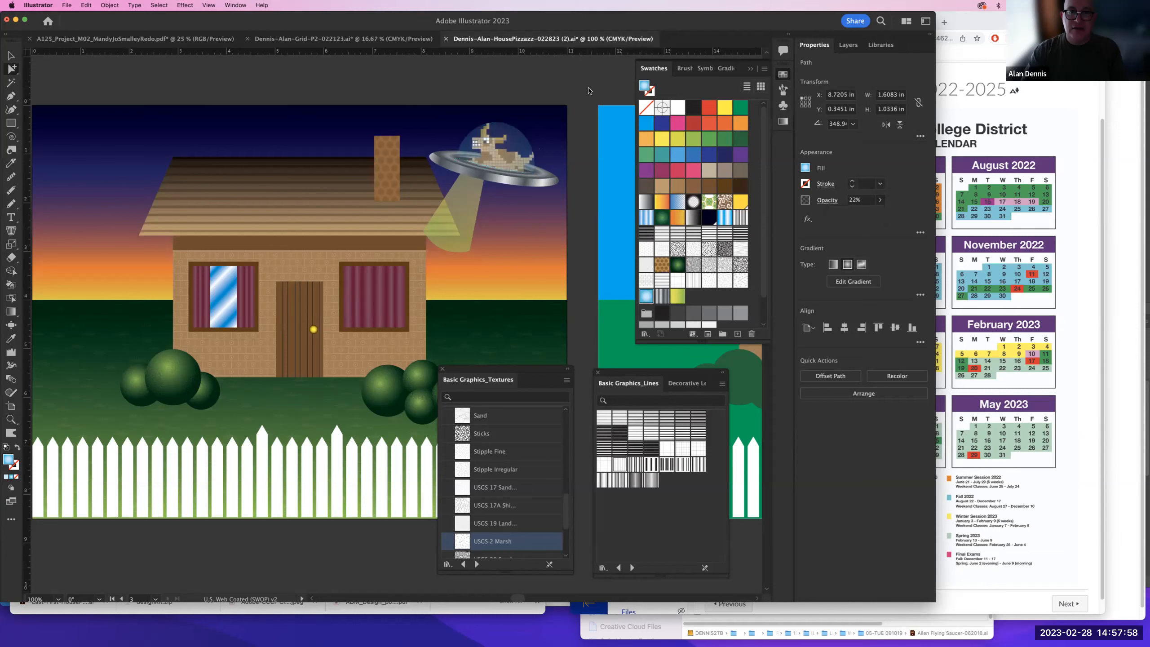
left_click(519, 146)
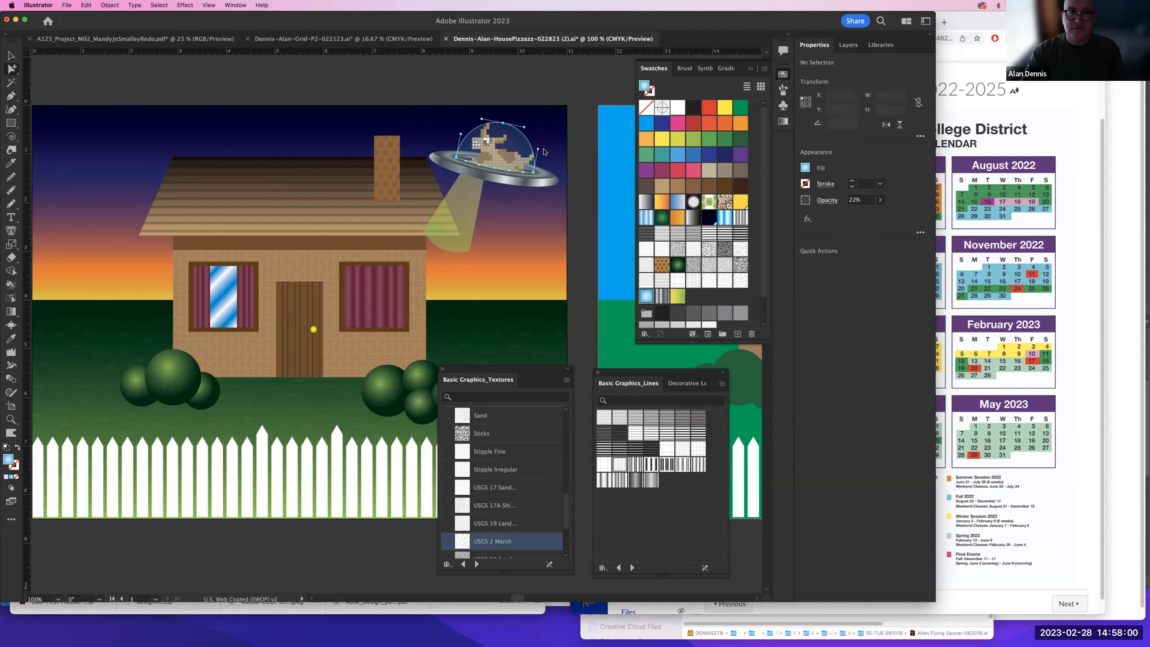
left_click(881, 201)
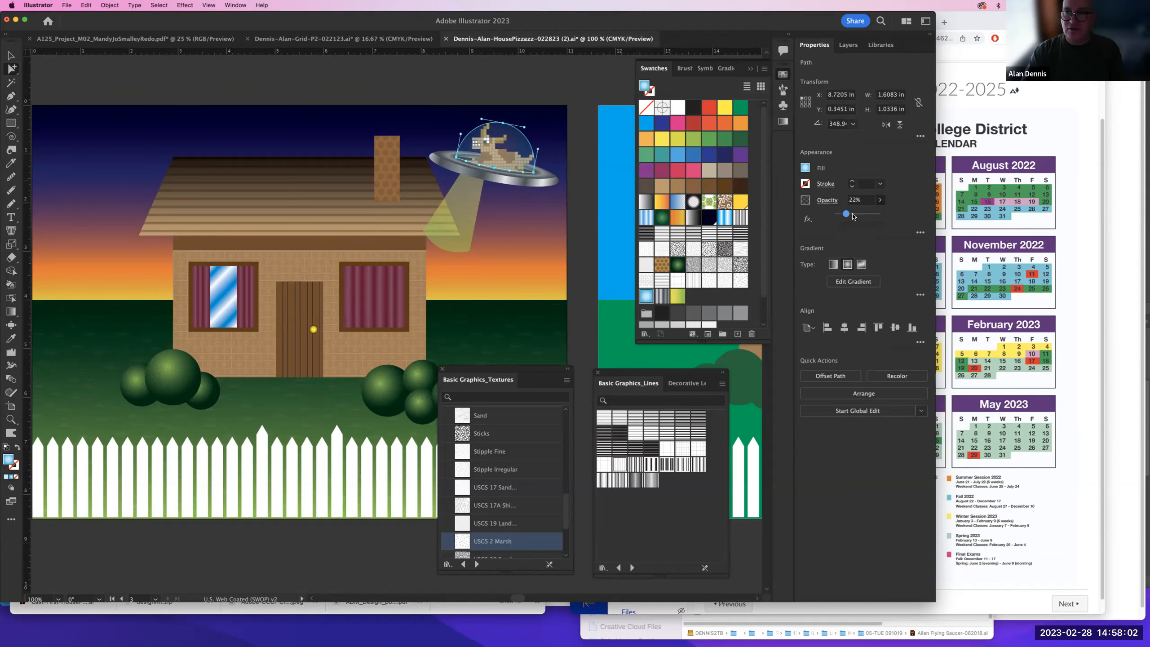
left_click(853, 214)
left_click_drag(856, 216, 856, 216)
left_click(594, 88)
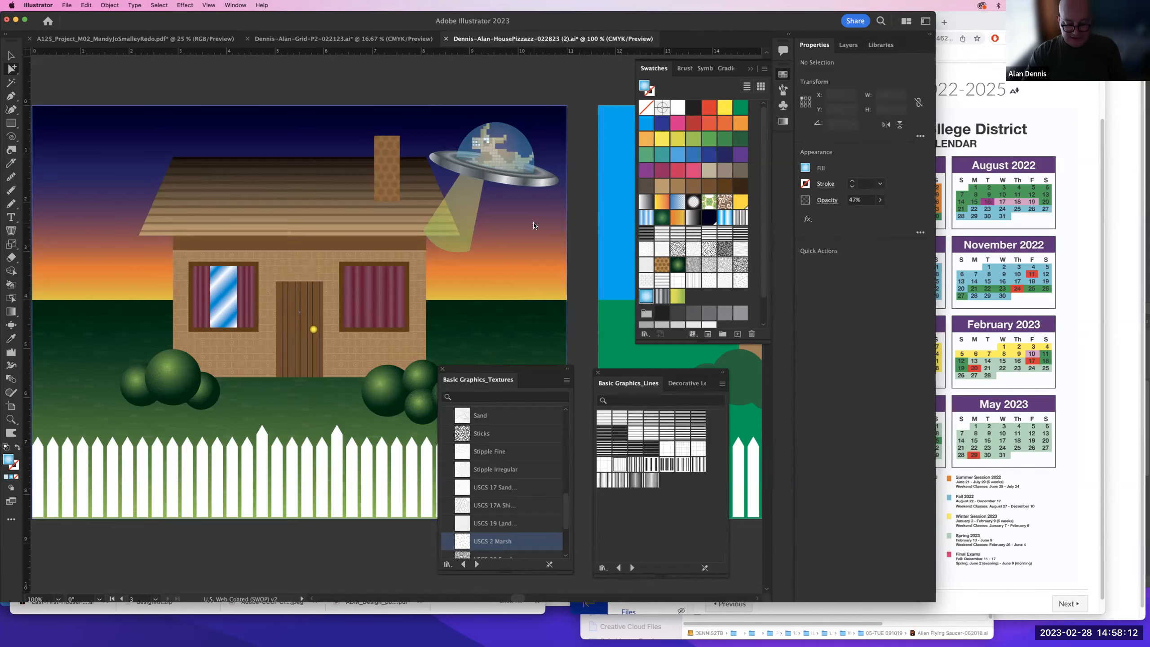
- Inspect the alien in the dome, hide the panels, fit the artboard, and select the saucer
left_click_drag(462, 111, 545, 204)
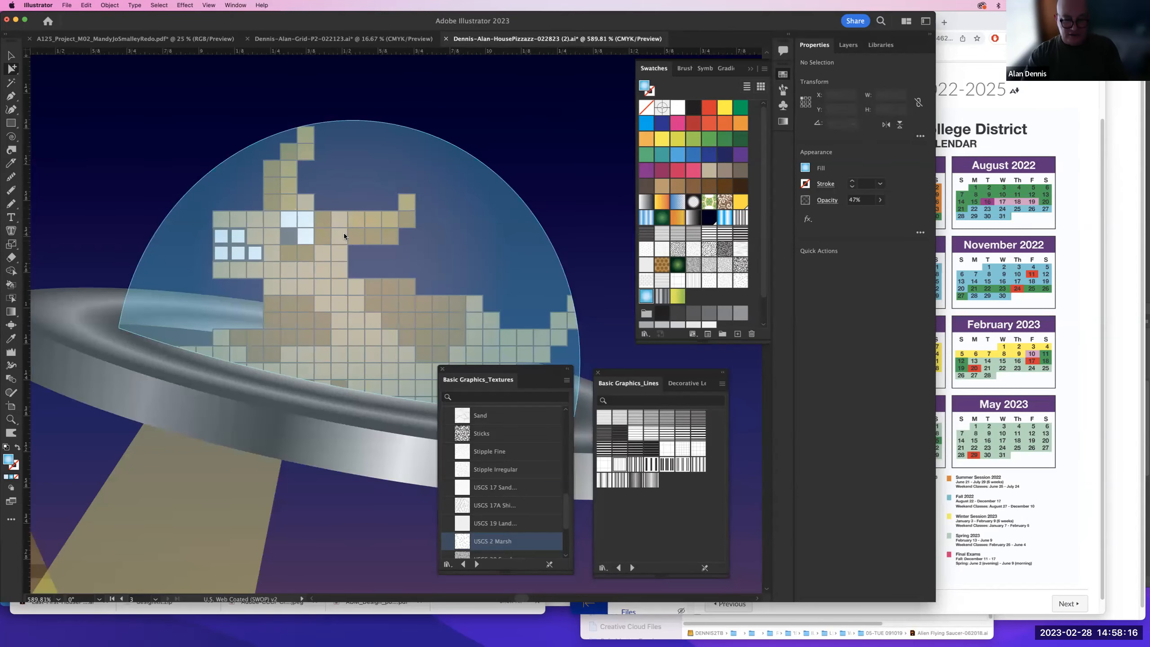
key("Tab")
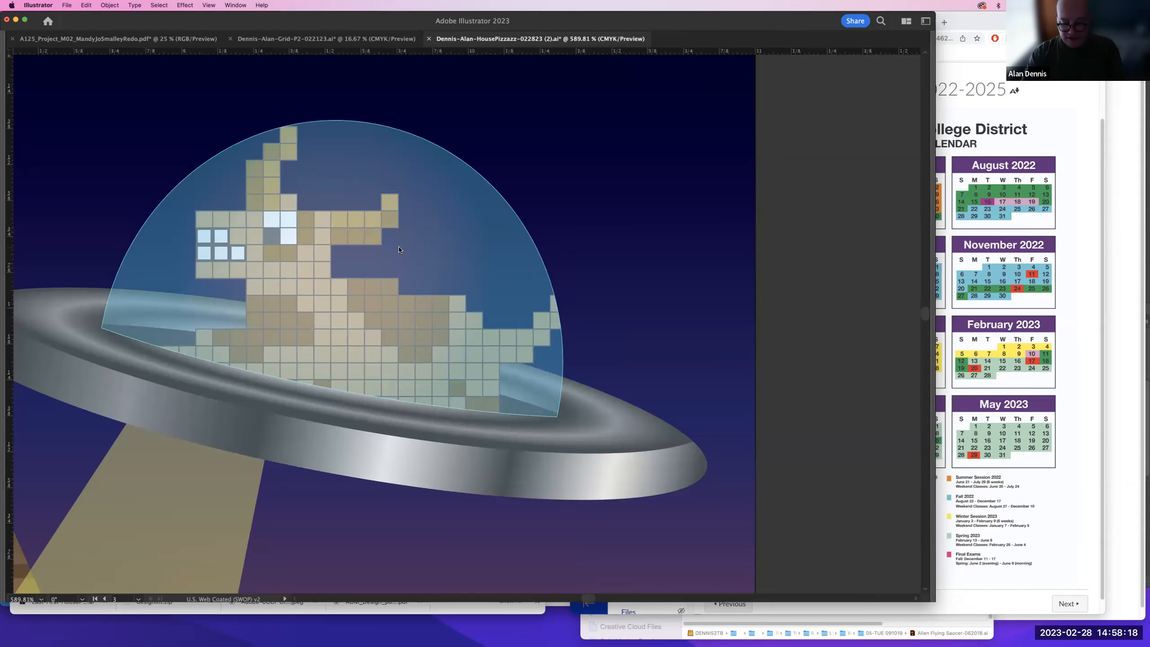
key("super+0")
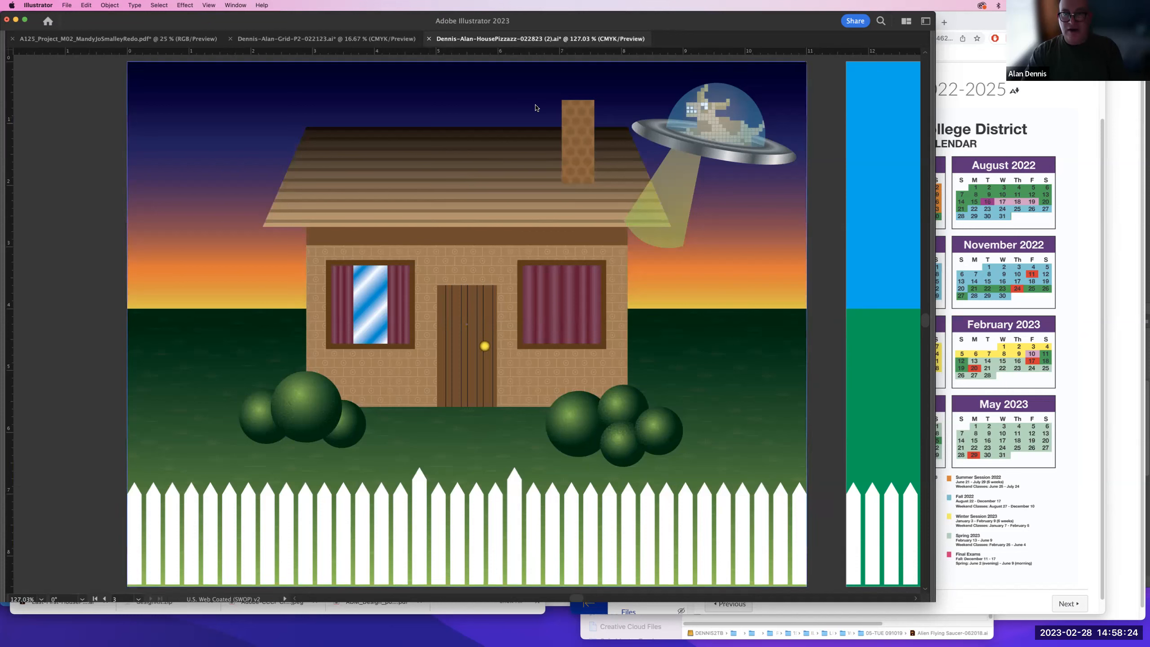
left_click(712, 113)
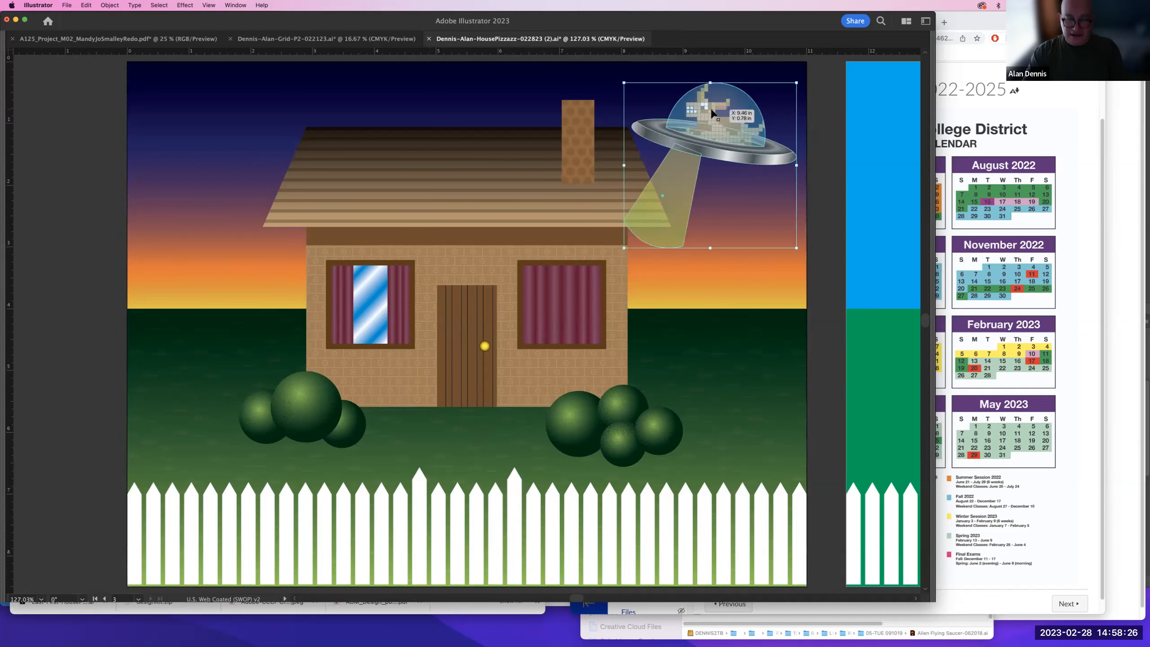
- Alt-drag a copy of the flying saucer onto the left pasteboard and ungroup it
left_click_drag(712, 113, 73, 175)
scroll(458, 203, "left", 1)
left_click_drag(458, 203, 678, 211)
left_click_drag(353, 217, 277, 224)
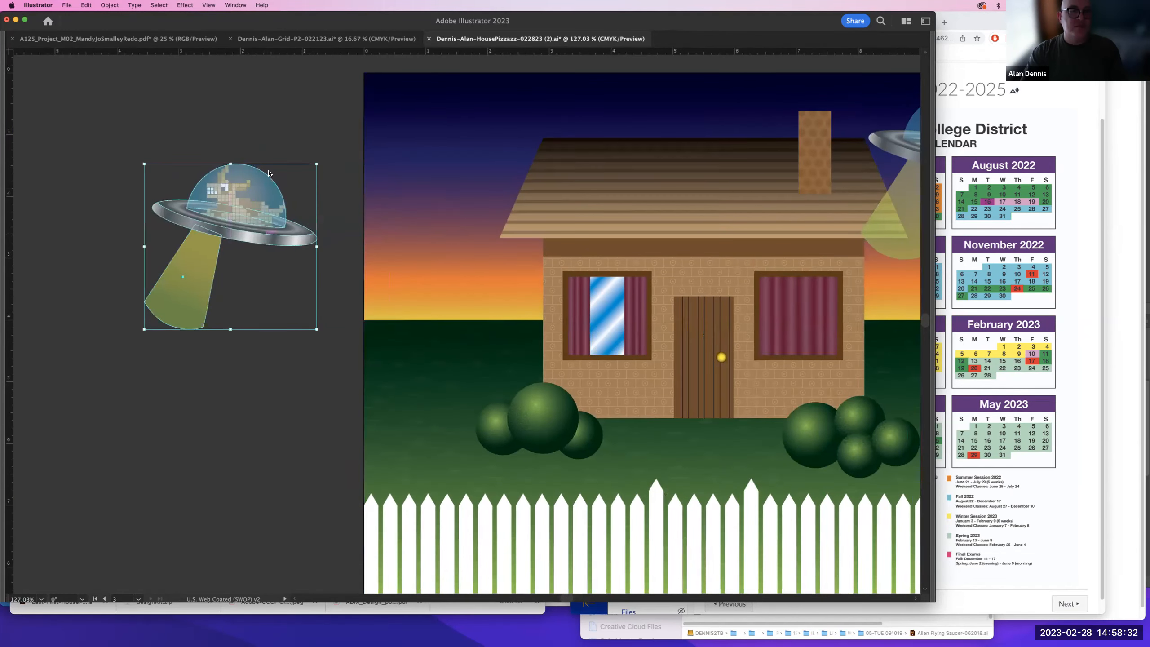
left_click(110, 5)
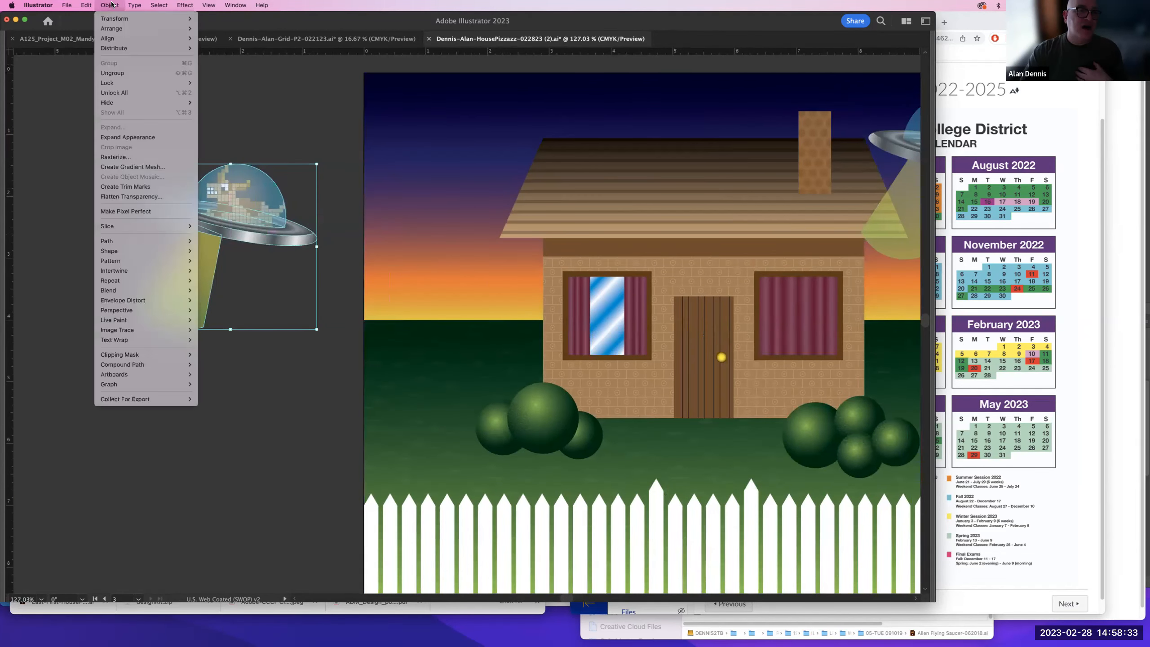
left_click(121, 74)
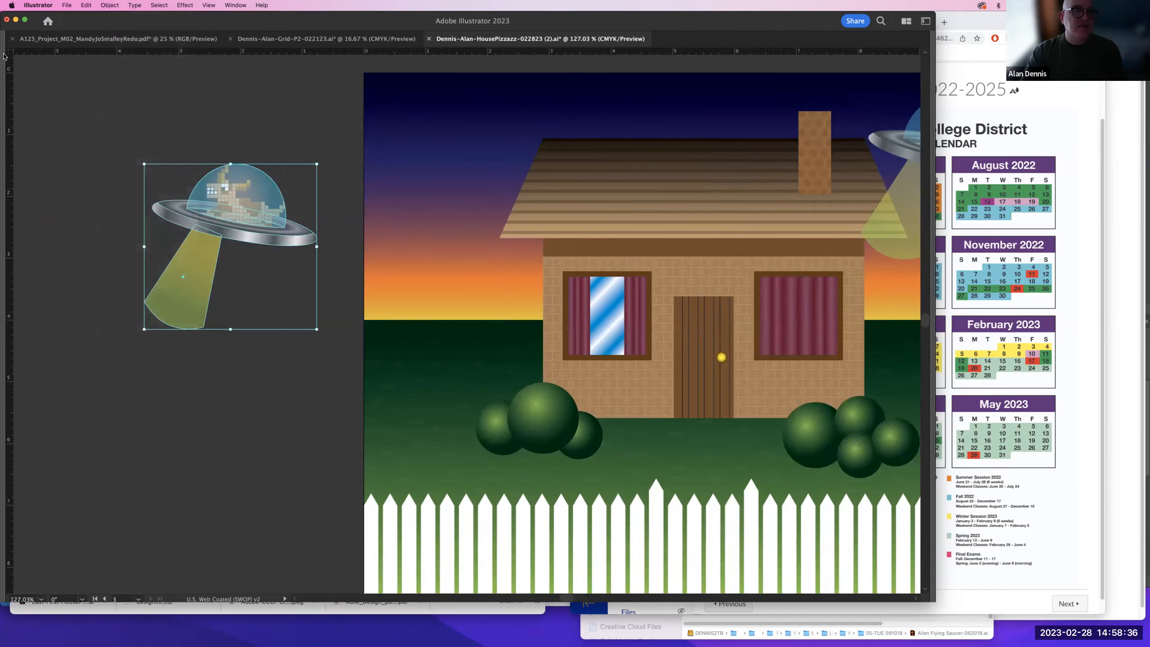
- Remove the dome, saucer disc and beam from the copy, then select the remaining pixel alien
key("shift+super+a")
left_click_drag(264, 180, 222, 107)
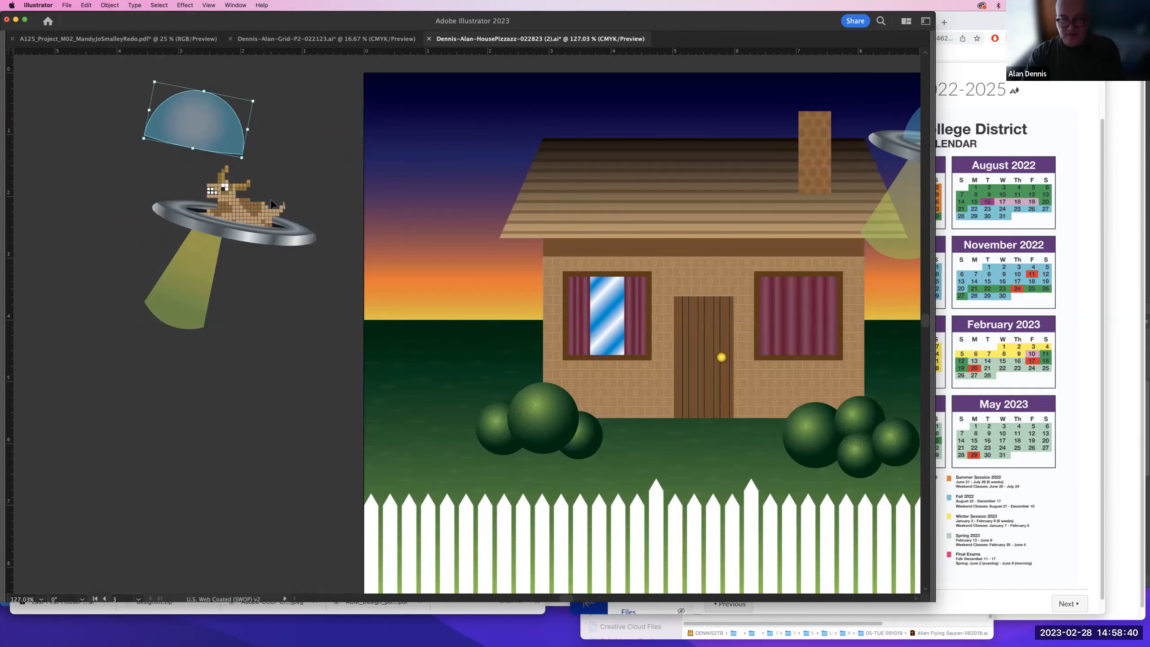
key("super+z")
left_click_drag(193, 263, 234, 318)
key("Delete")
left_click(251, 216)
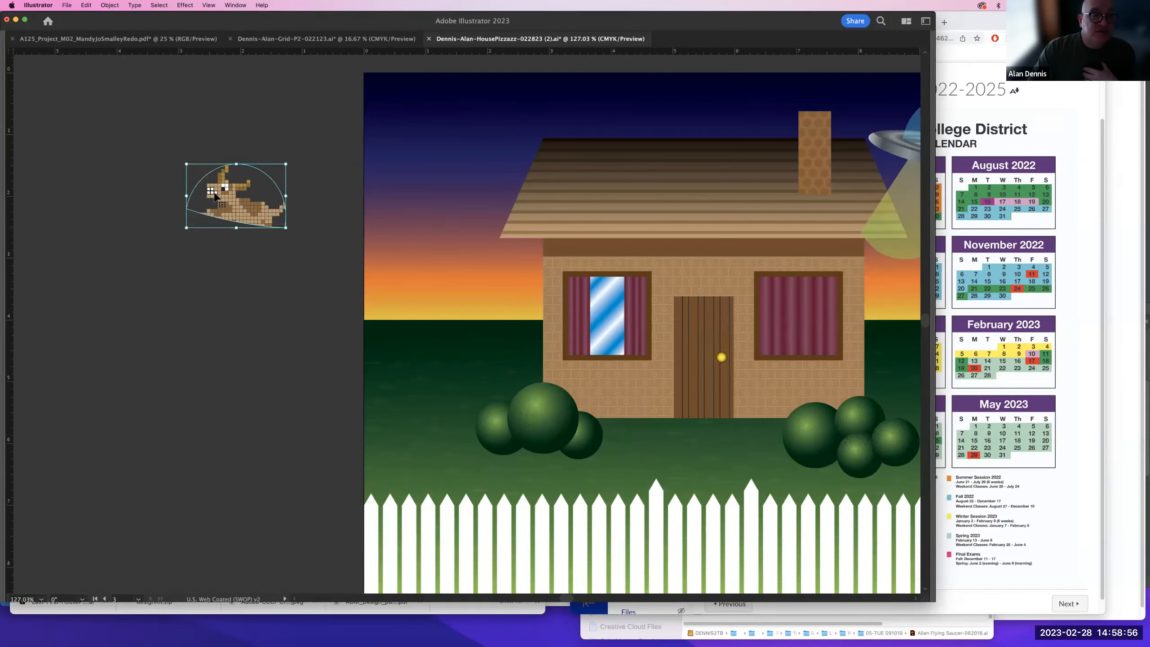
left_click(108, 5)
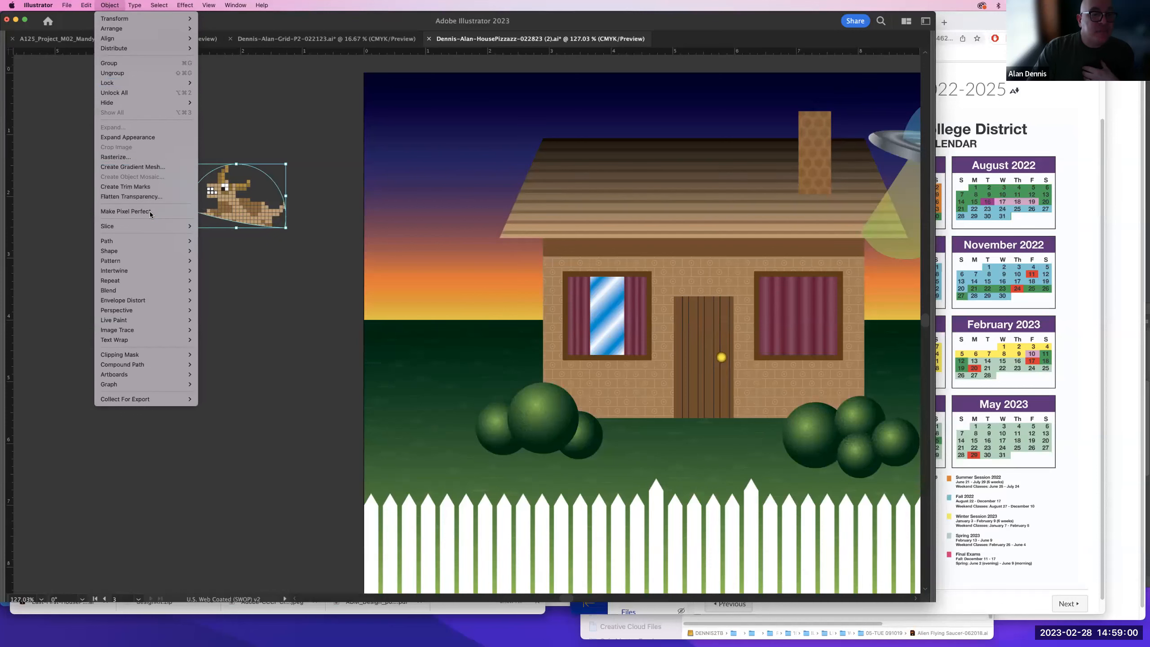
- Release the dome clipping mask from the alien and delete the leftover arc path
mouse_move(178, 356)
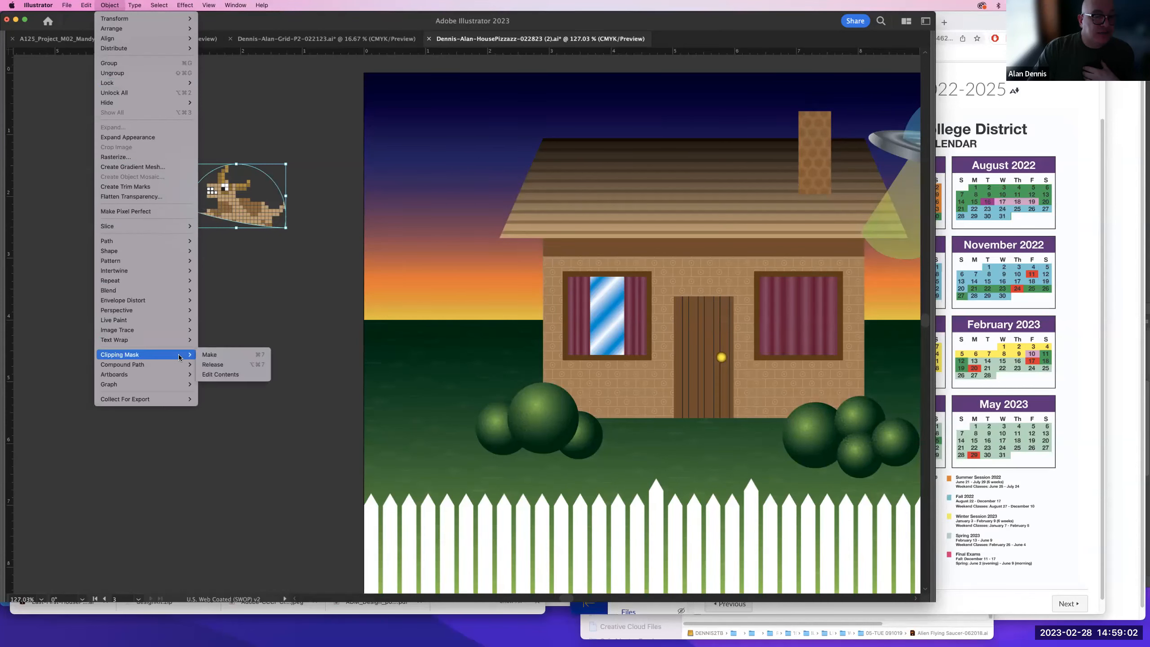
left_click(231, 365)
left_click(228, 255)
left_click_drag(216, 216, 125, 178)
key("Delete")
- Zoom out, drag the pixel alien onto the lawn over the left bushes, and restore the panels
left_click(239, 221)
key("z")
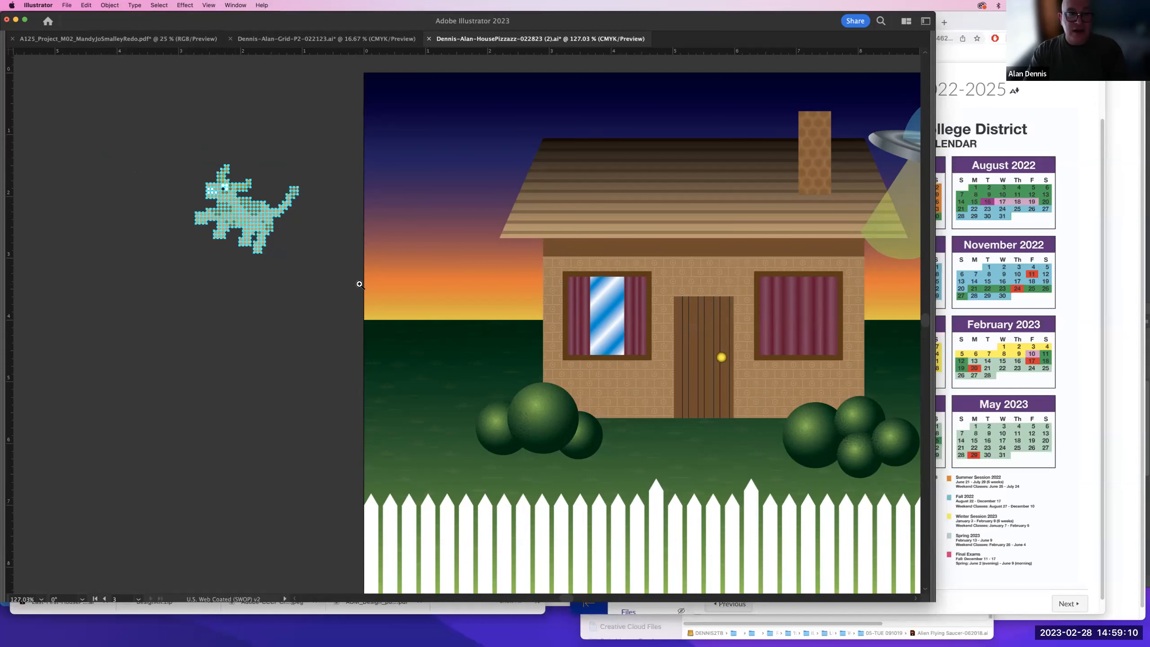
left_click(361, 284, "alt")
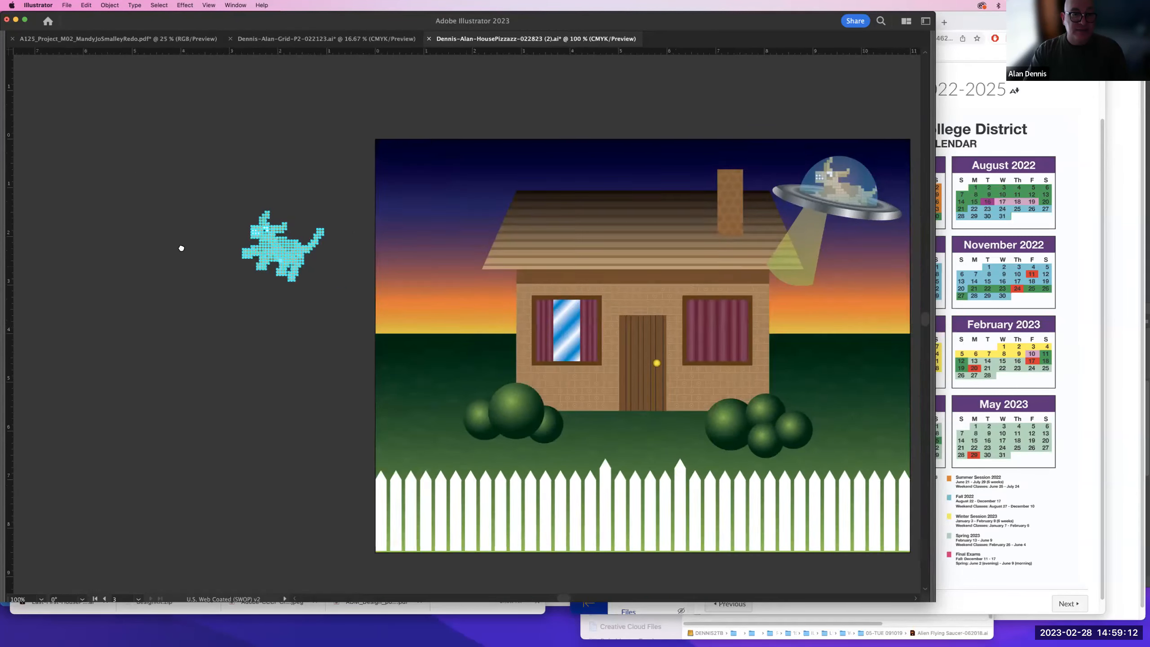
key("v")
left_click(182, 238)
left_click_drag(178, 235, 406, 371)
left_click(226, 355)
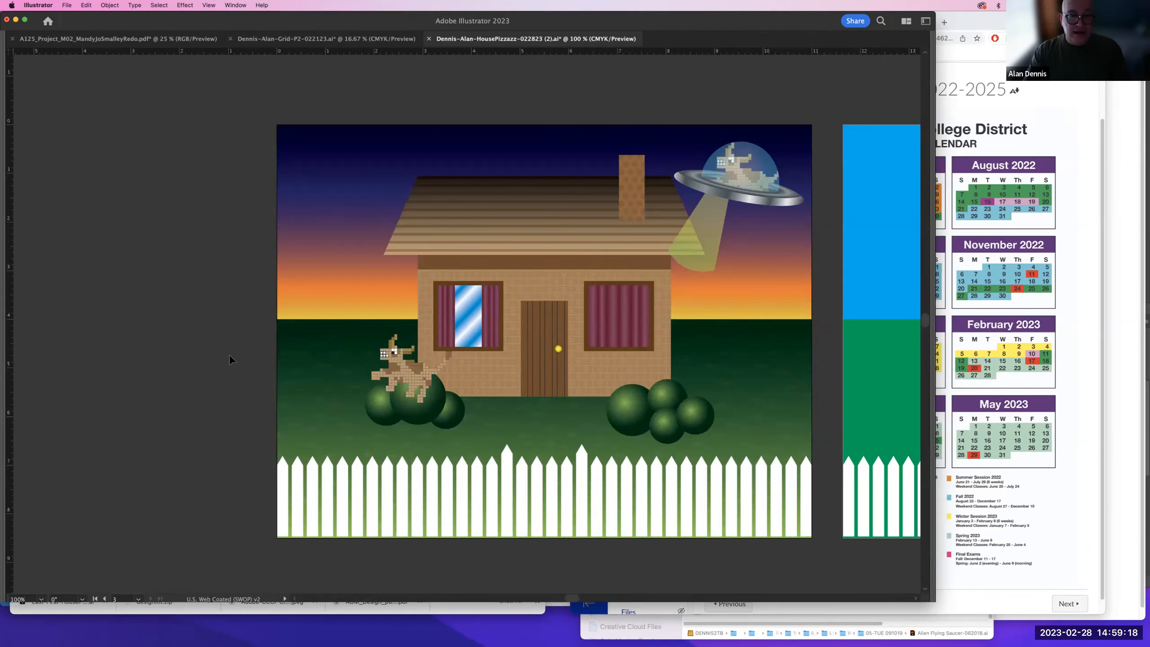
left_click(410, 371)
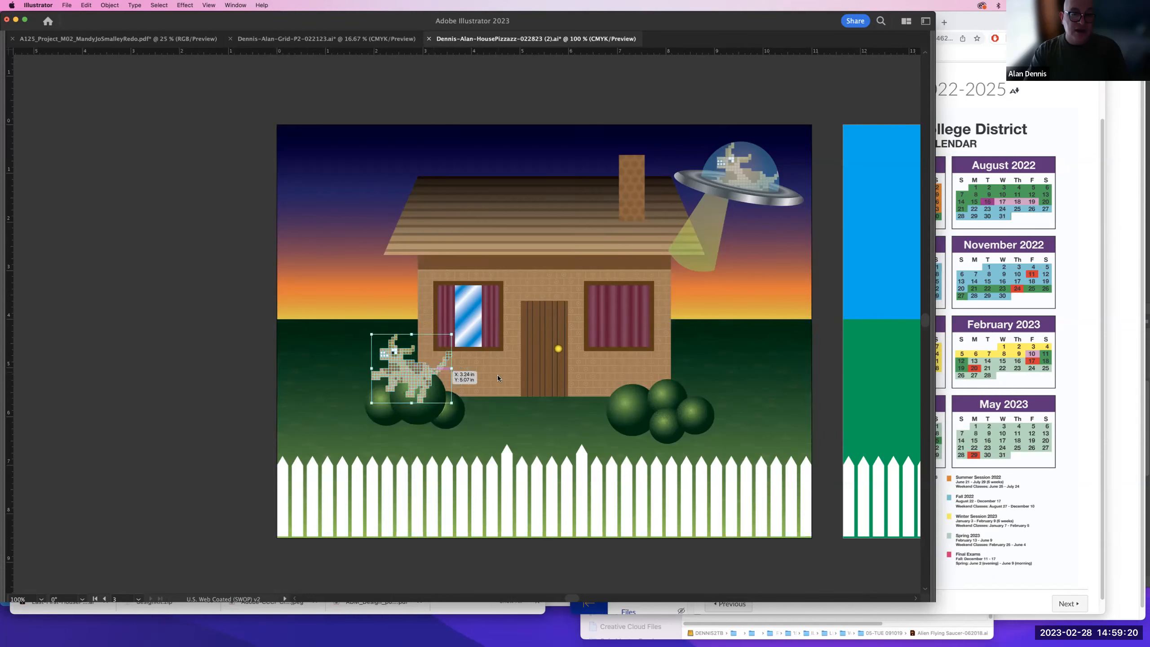
left_click_drag(417, 373, 260, 364)
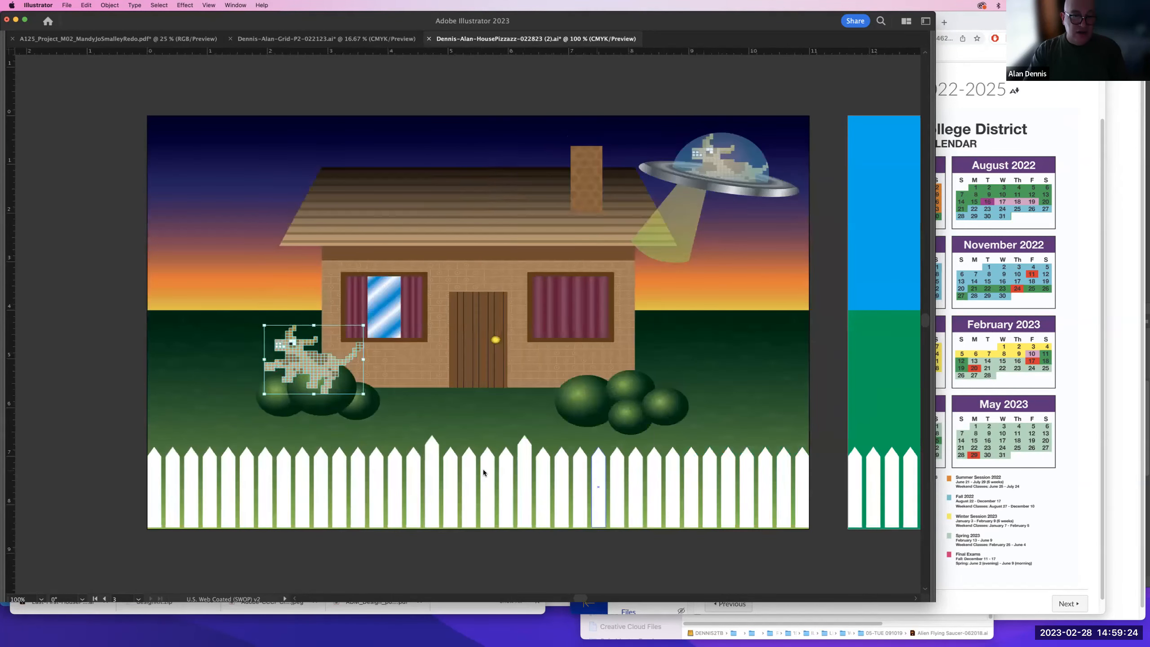
key("Tab")
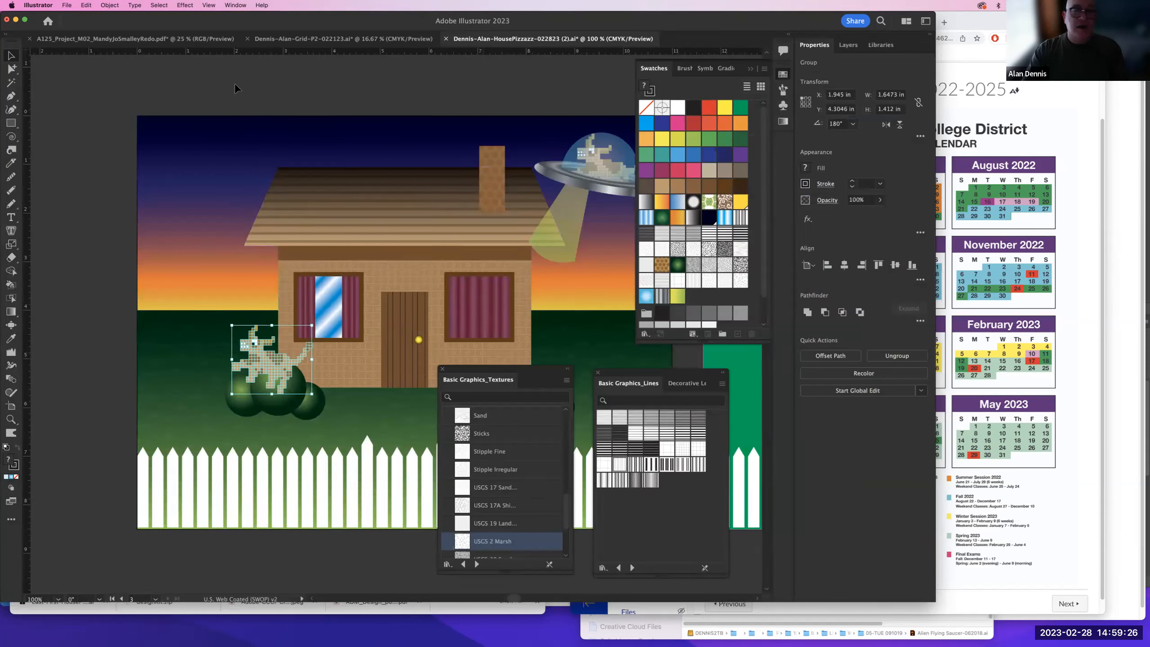
- With the Layers panel open, send the pixel alien to the back via Object > Arrange
left_click(848, 45)
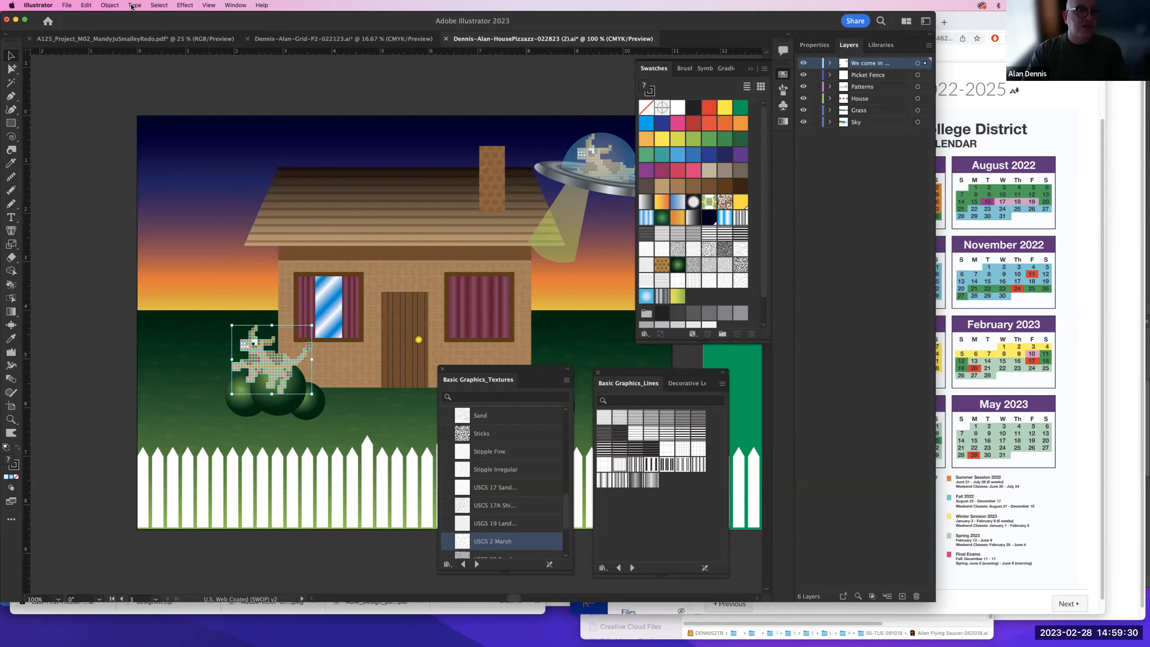
left_click(109, 4)
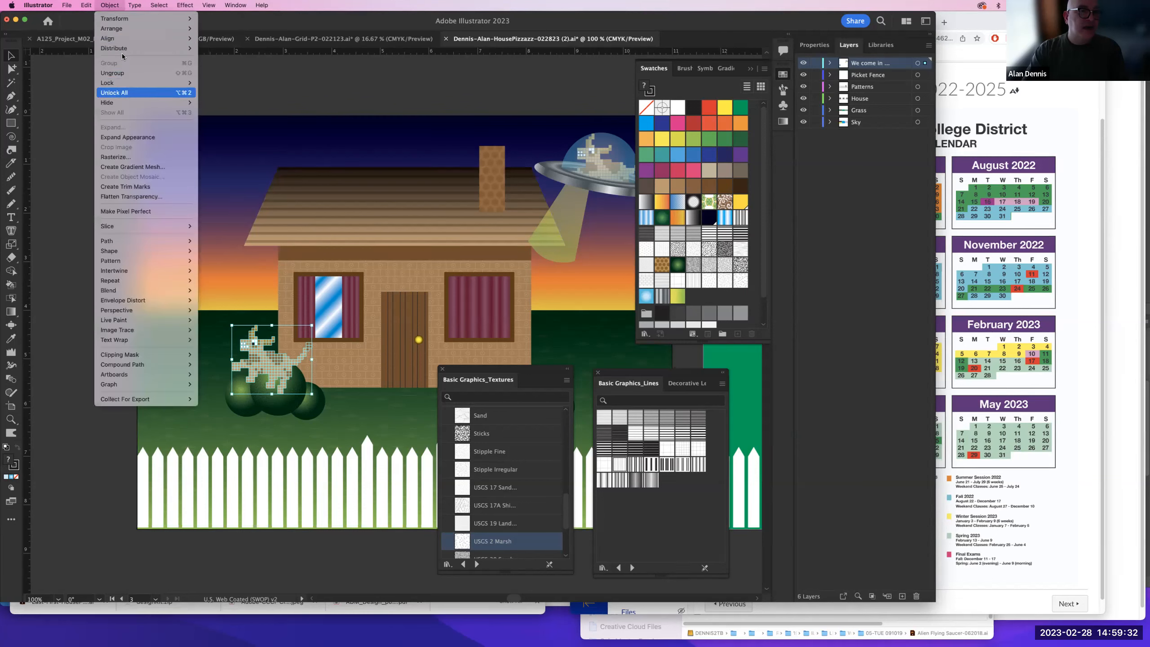
mouse_move(122, 28)
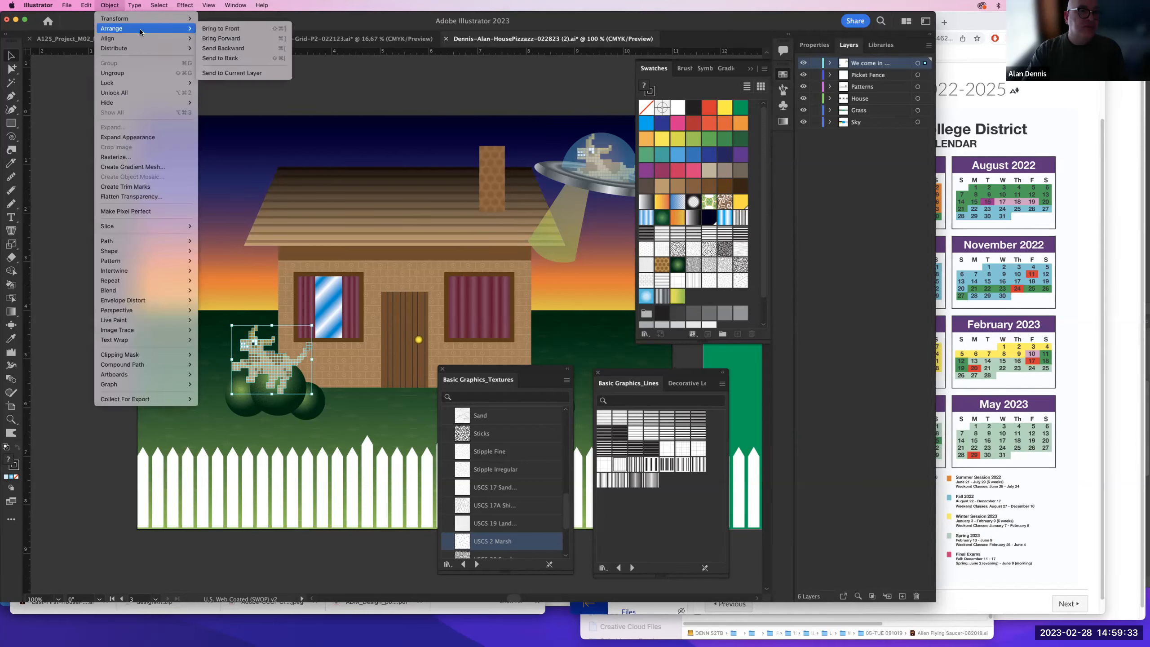
left_click(235, 60)
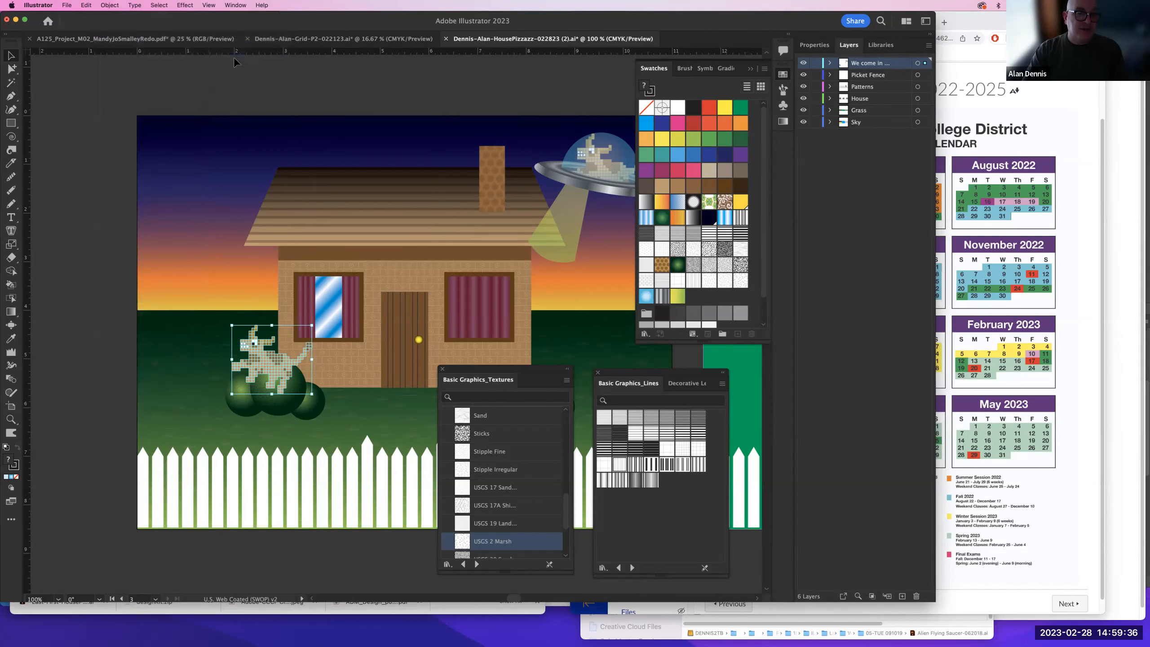
left_click(100, 180)
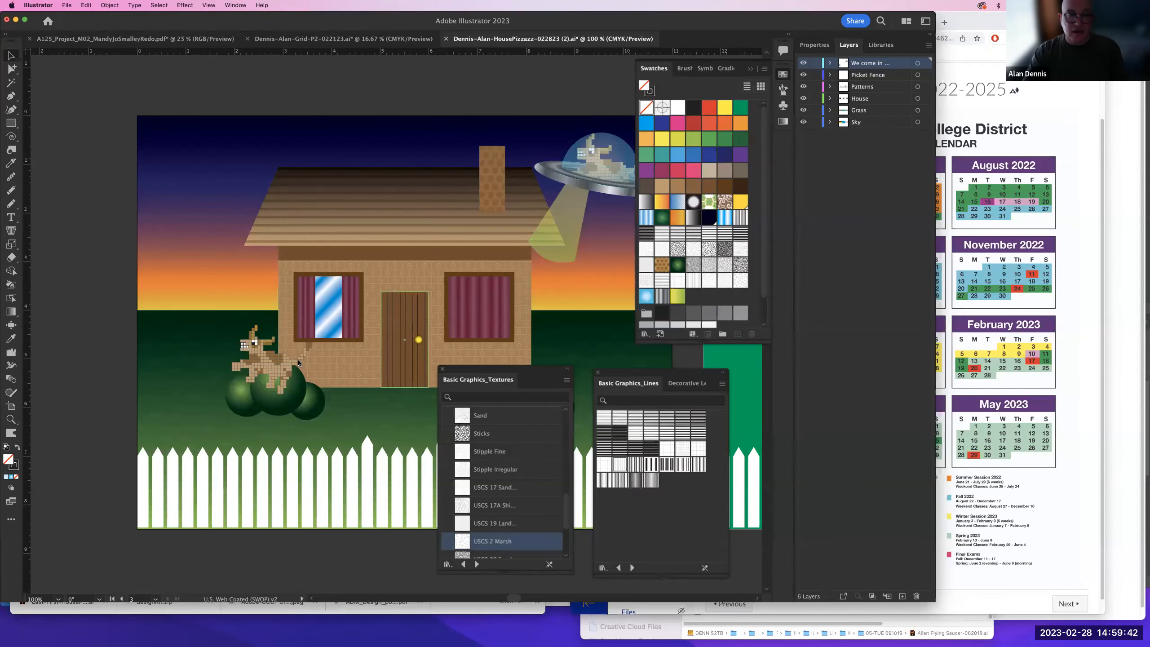
- Reselect the pixel alien and delete it from the lawn
left_click(278, 359)
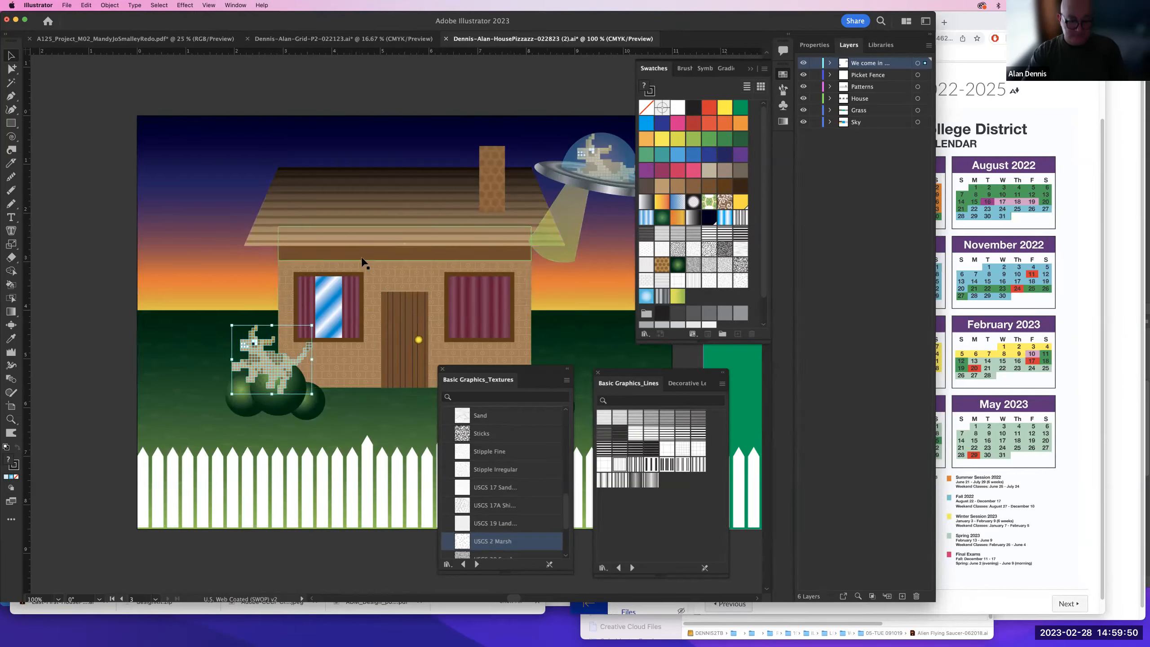
key("BackSpace")
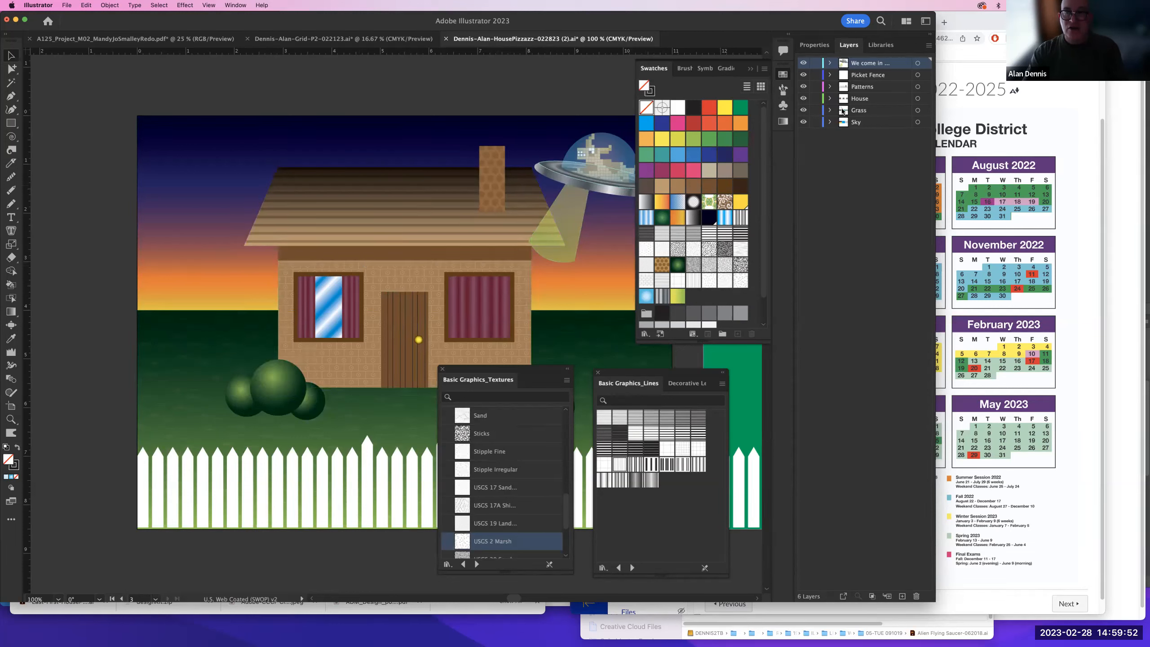
left_click(843, 111)
- Toggle the Grass layer's visibility to locate the alien, then make Grass the active layer
left_click(803, 112)
left_click(803, 112)
left_click(804, 111)
left_click(804, 112)
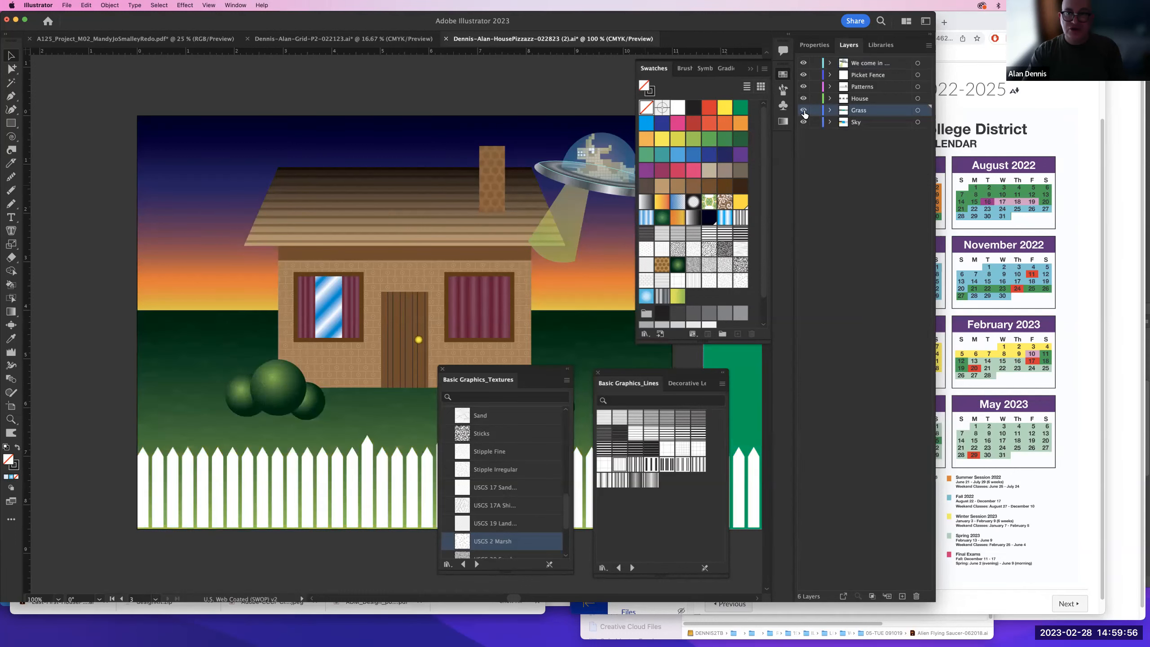
left_click(804, 111)
left_click(803, 112)
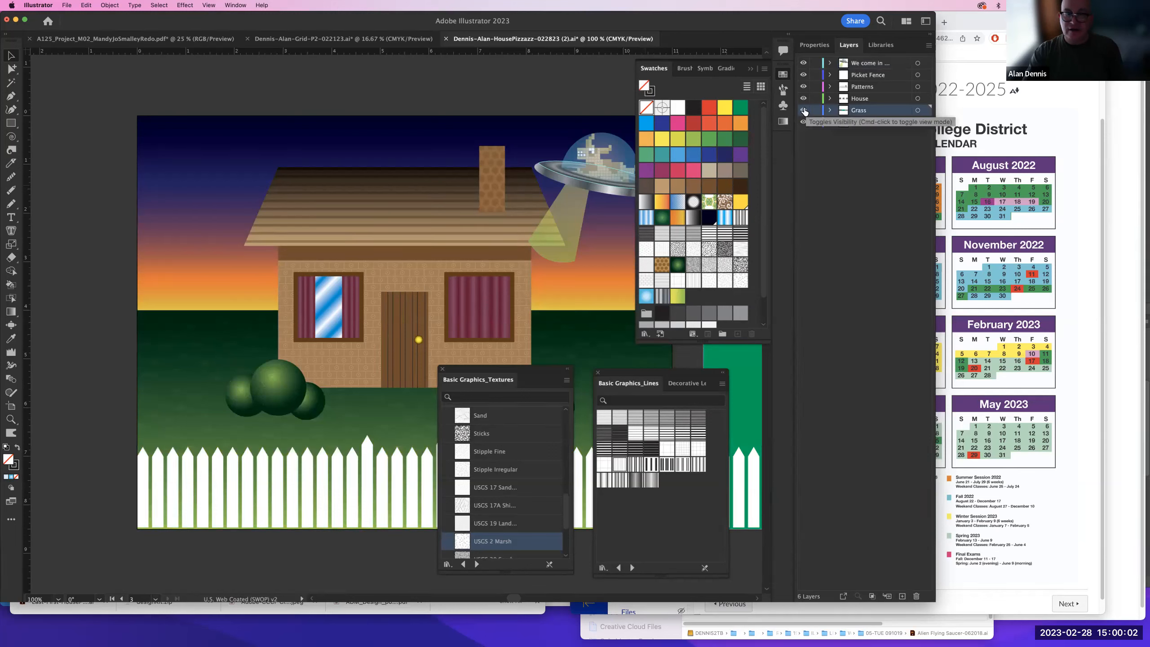
left_click(804, 111)
left_click(278, 377)
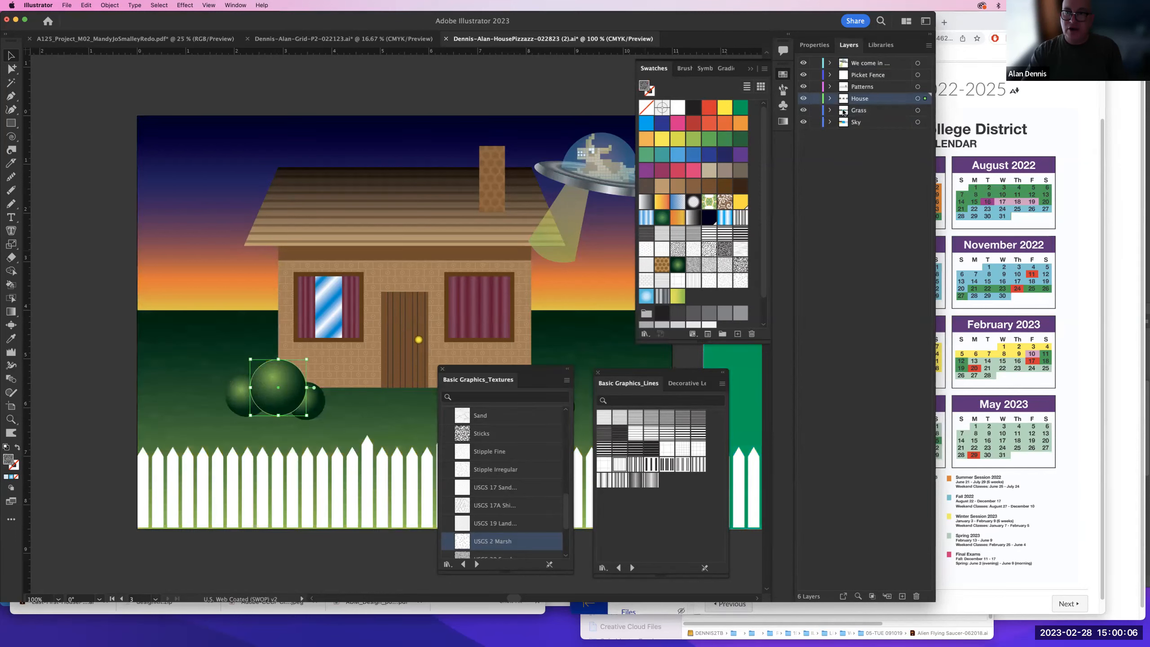
left_click(804, 110)
left_click(859, 110)
left_click(76, 212)
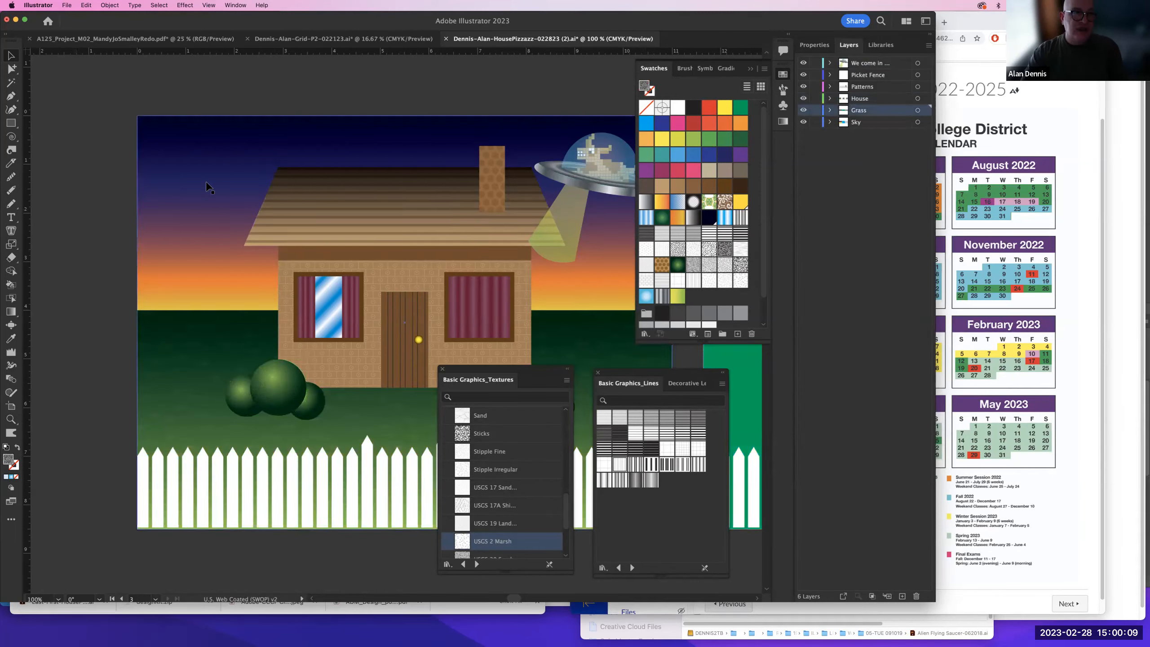
- Reveal the hidden pixel alien with Show All, move it slightly left, and reselect it
left_click(197, 147)
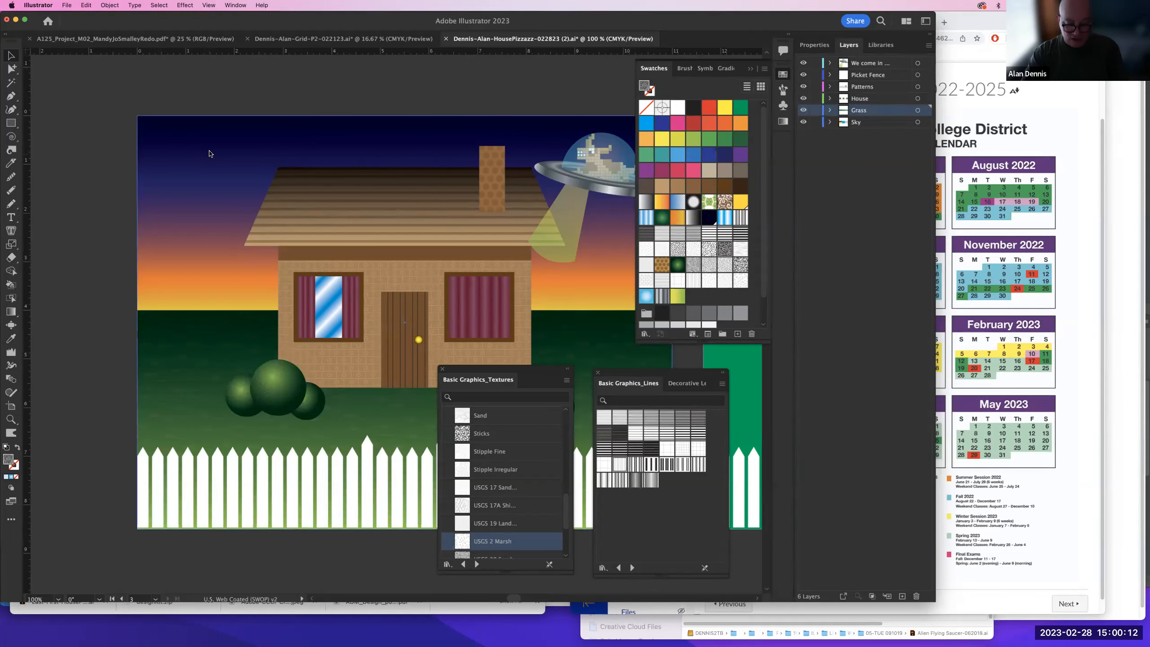
key("super+alt+3")
left_click(112, 181)
left_click_drag(276, 346, 246, 342)
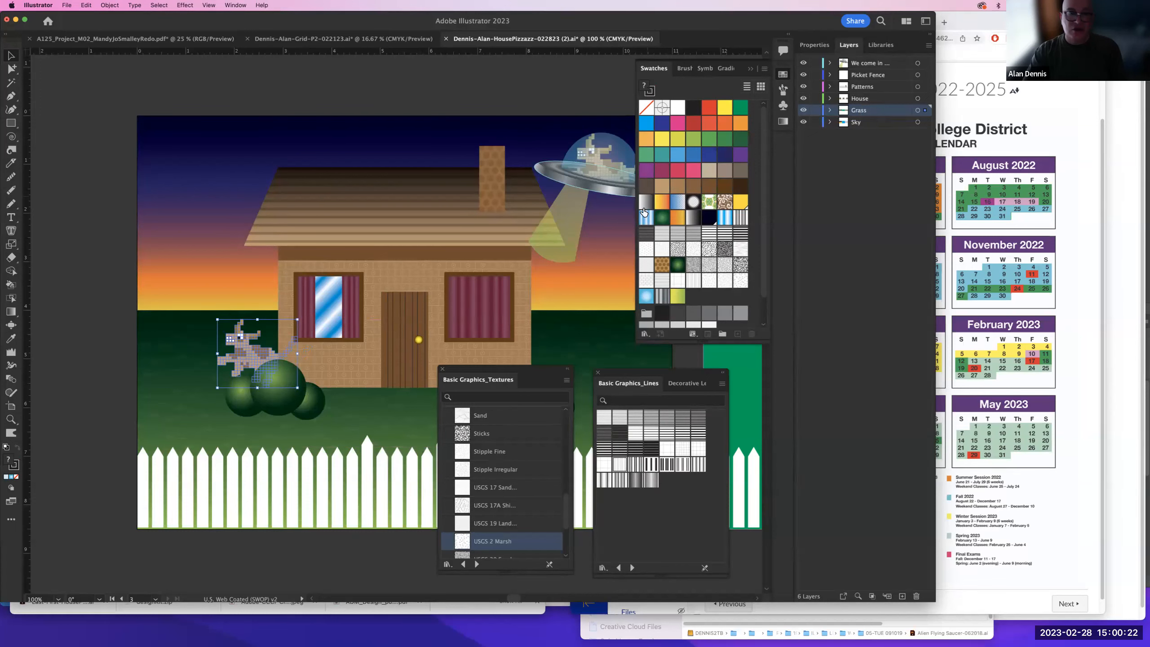
left_click(66, 280)
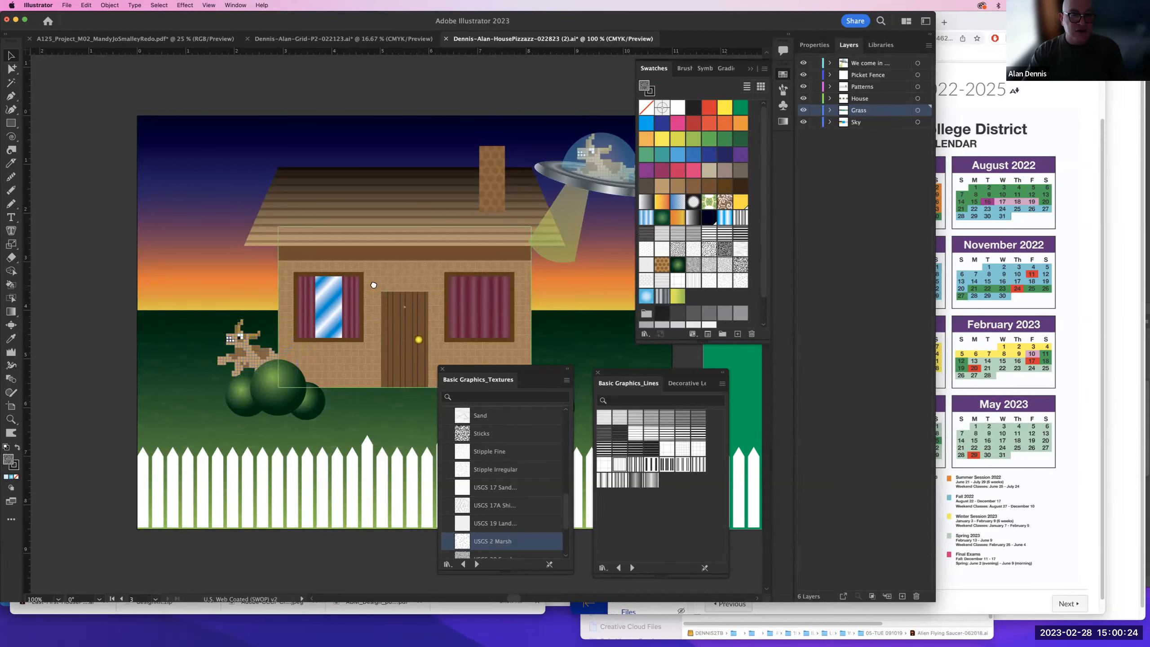
scroll(421, 287, "right", 3)
scroll(421, 287, "down", 1)
left_click(189, 332)
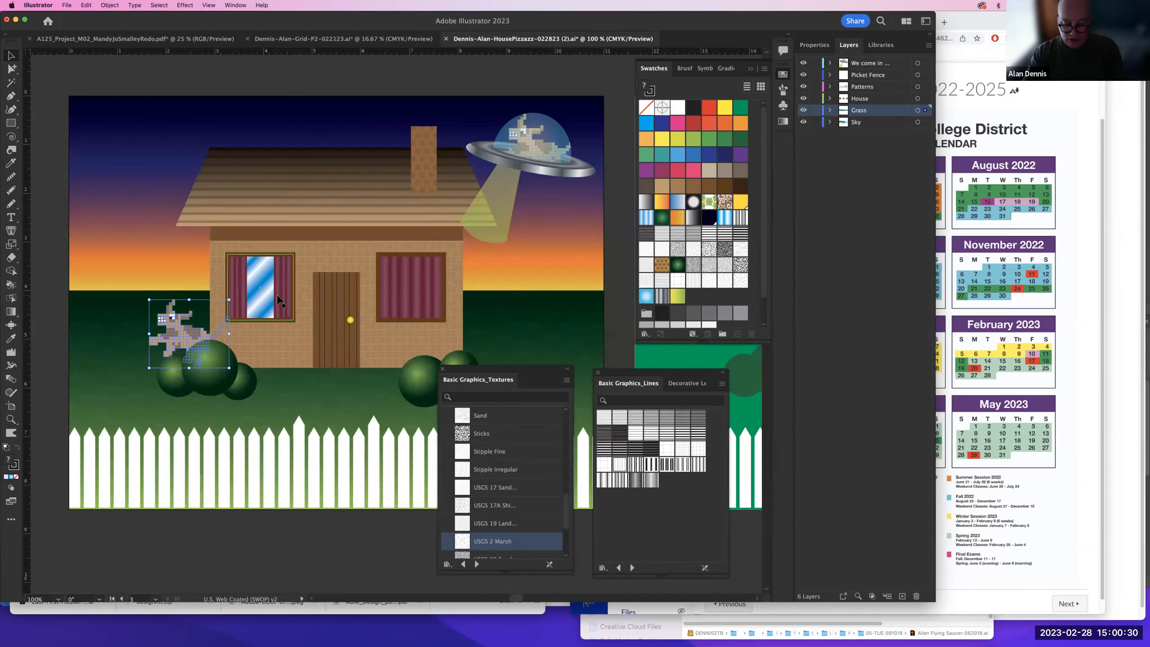
key("o")
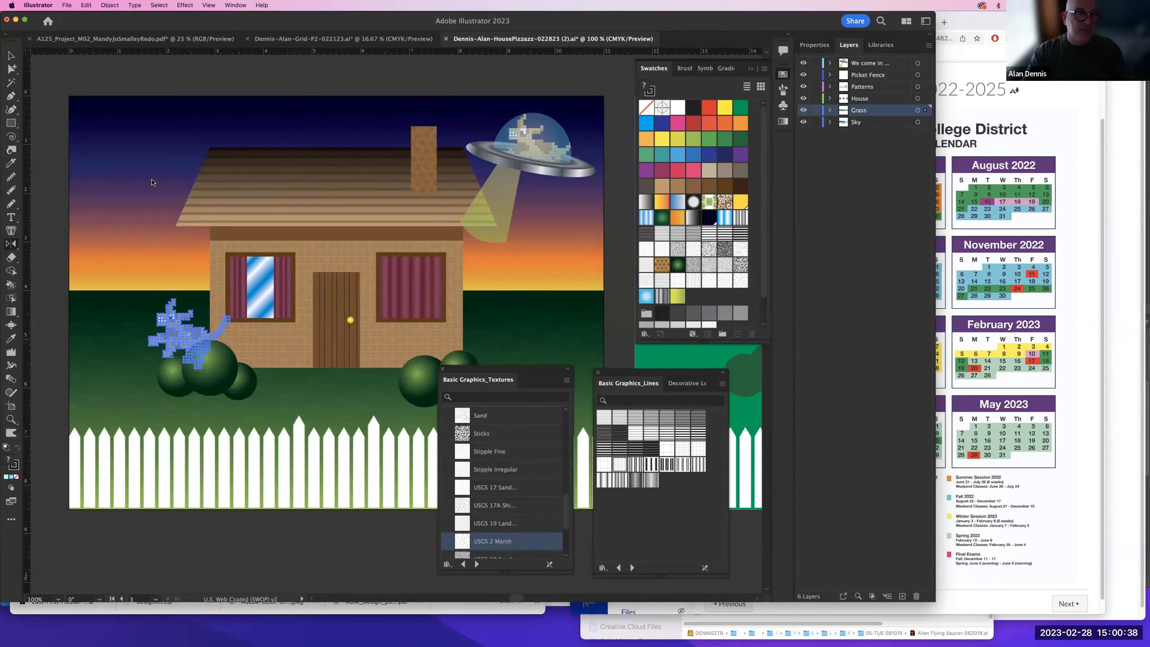
- Make a mirrored copy of the pixel alien with the Reflect dialog's Copy button
left_click(325, 389, "alt")
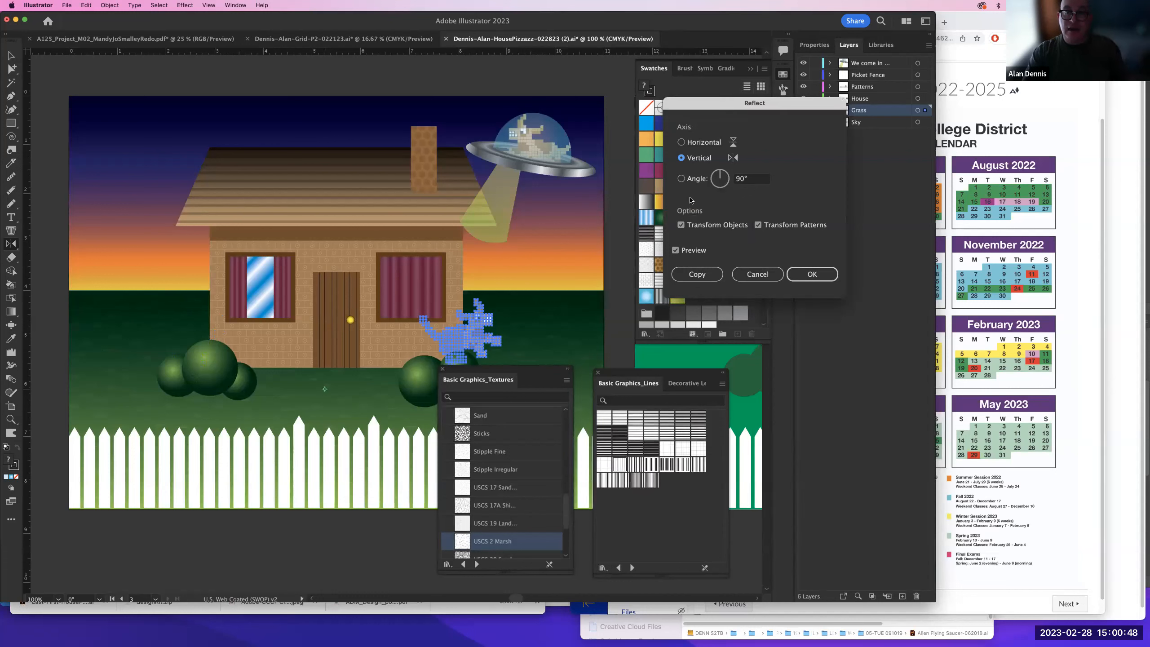
left_click(687, 274)
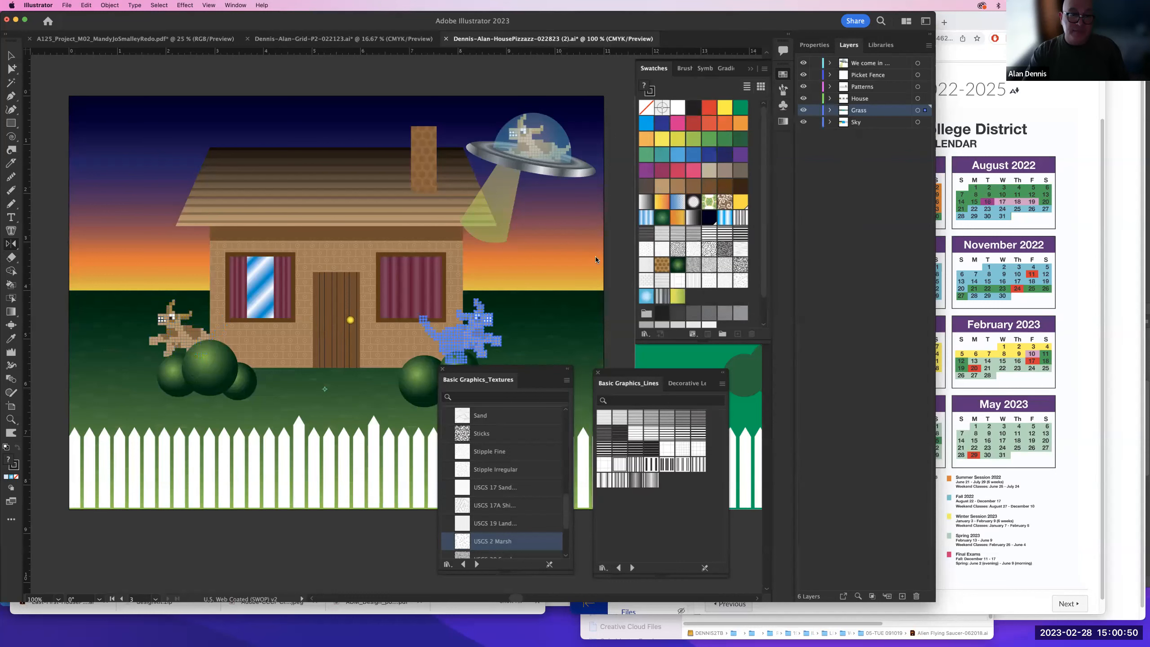
left_click(11, 55)
left_click(37, 136)
- Move the right alien toward the bushes and paste it in place on the House layer
left_click_drag(482, 327, 458, 336)
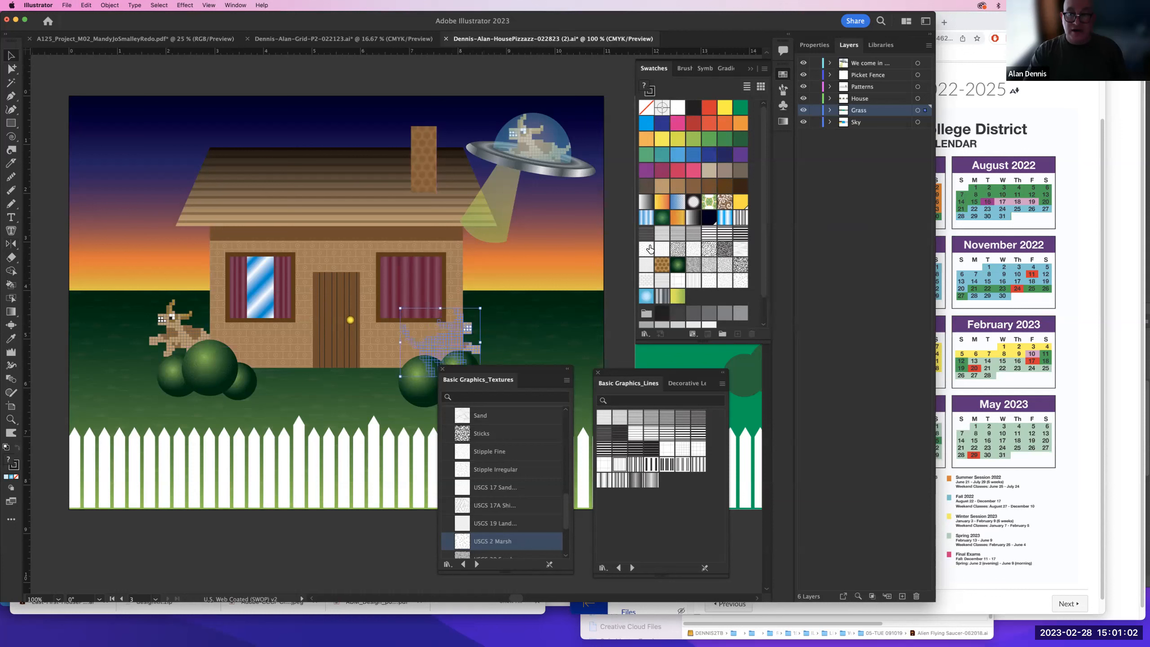
key("super+x")
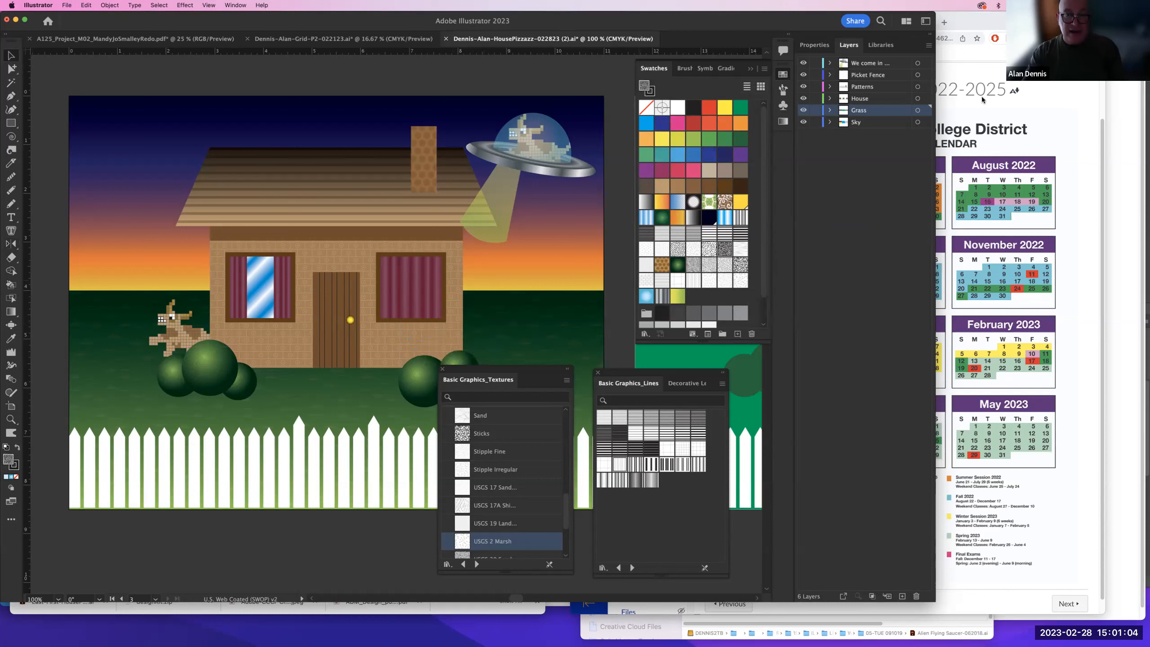
left_click(853, 103)
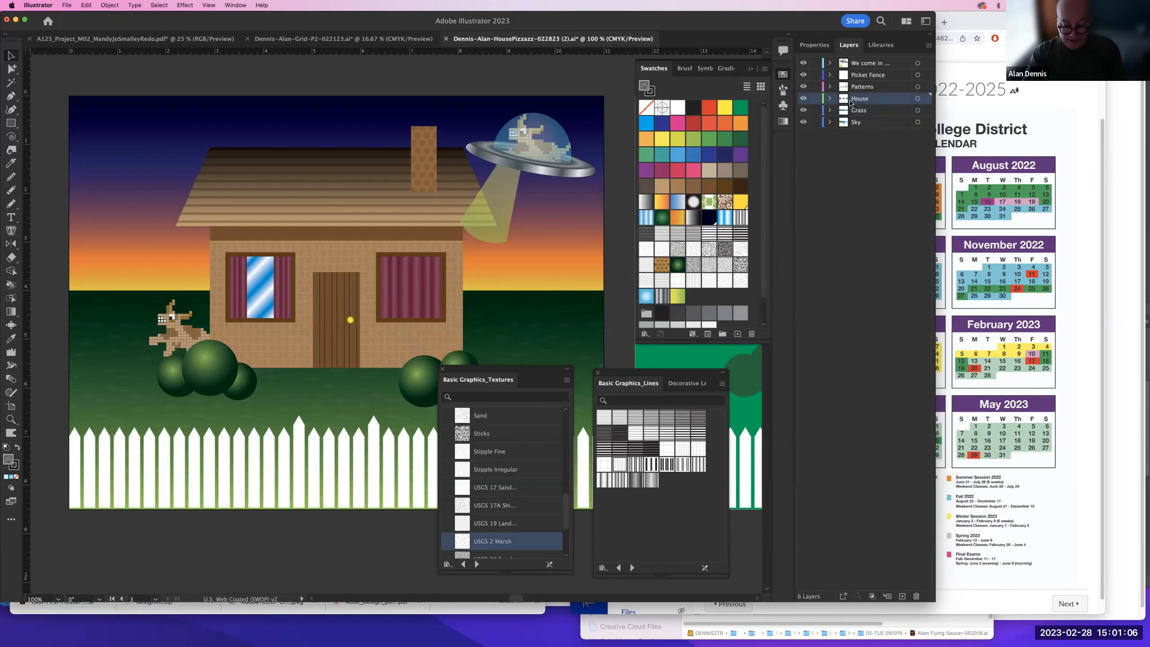
key("super+f")
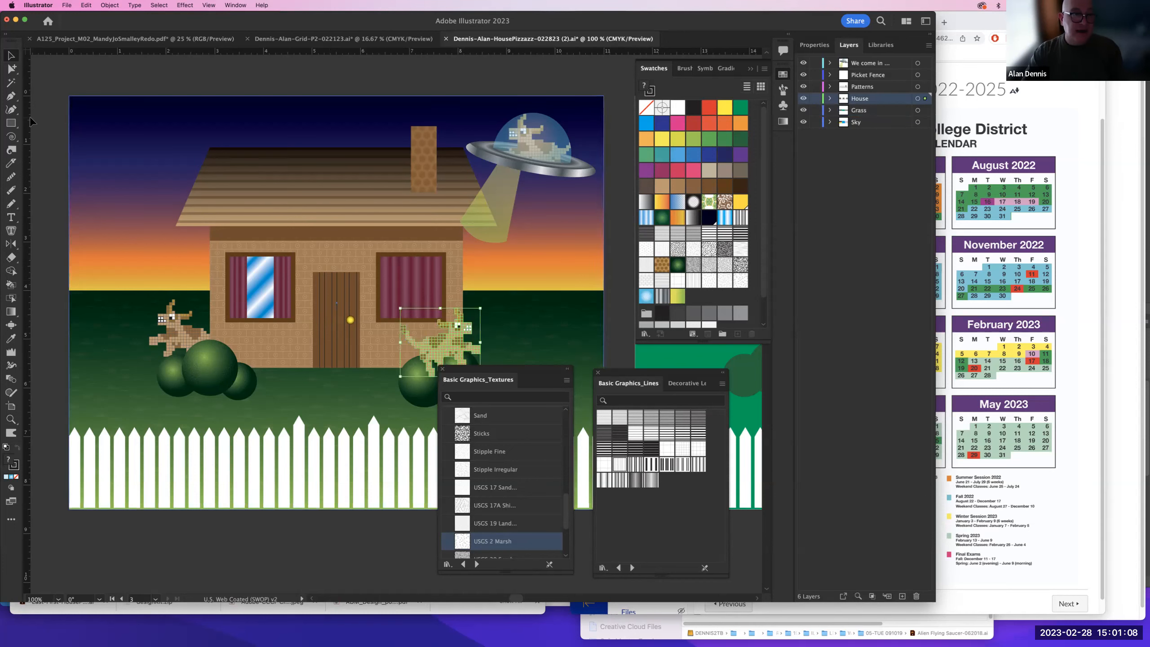
left_click(56, 116)
- Nudge the alien slightly lower among the right-hand bushes, then view the artwork as outlines
left_click_drag(278, 174, 203, 142)
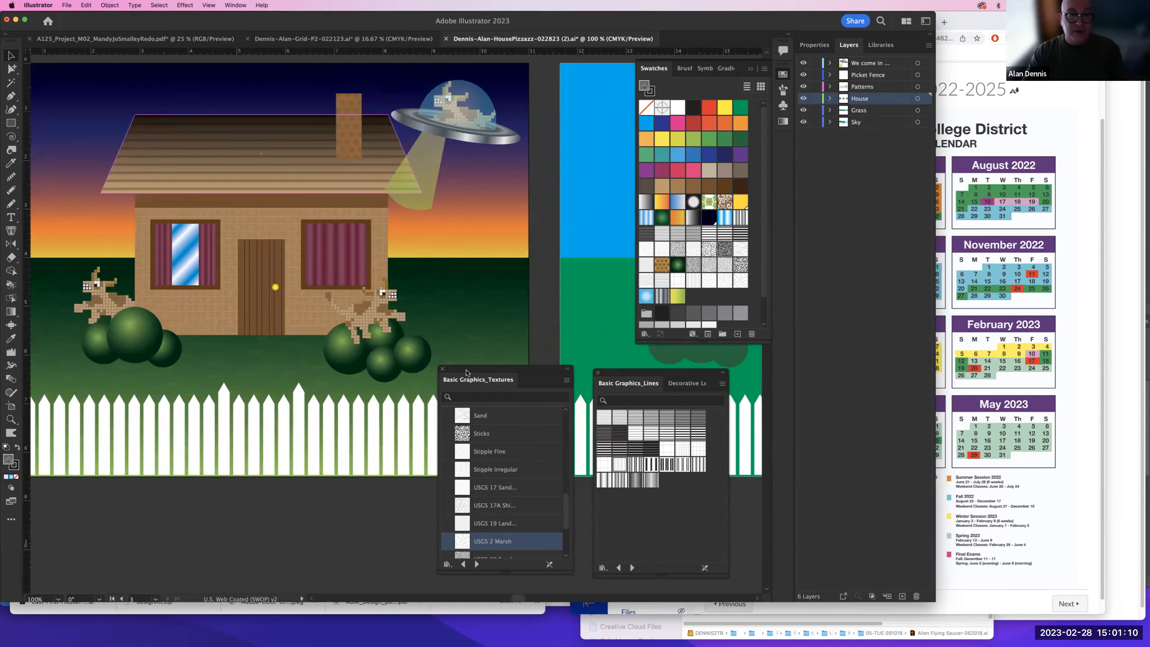
left_click(423, 360)
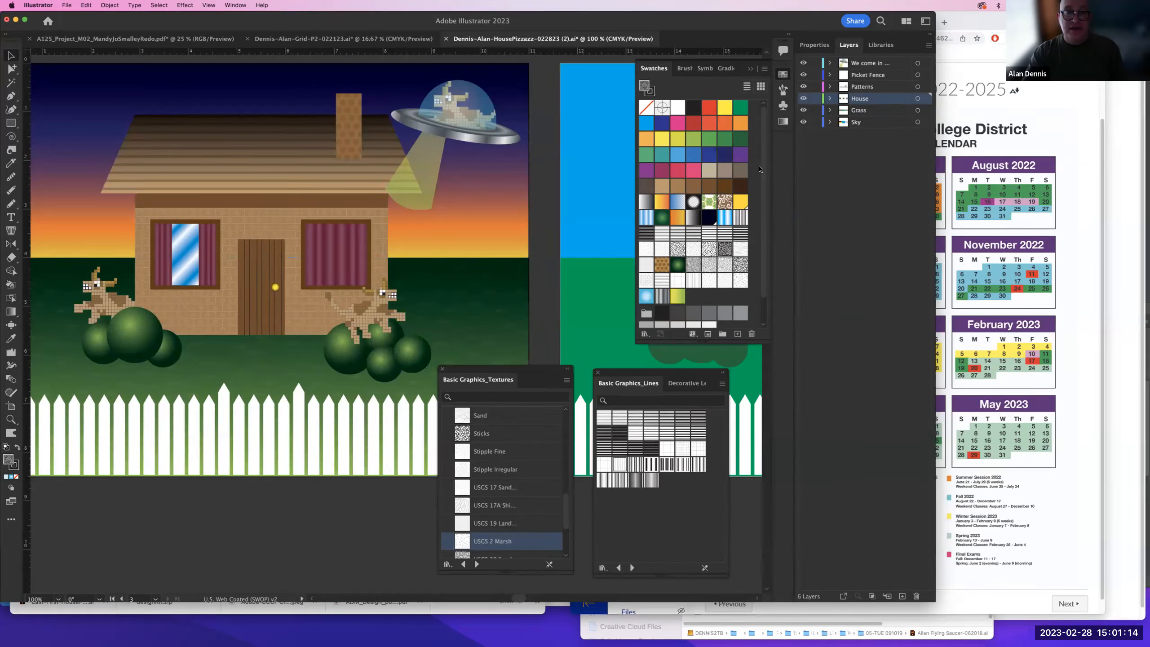
mouse_move(396, 315)
left_mouse_down()
mouse_move(406, 328)
mouse_move(403, 320)
left_mouse_up()
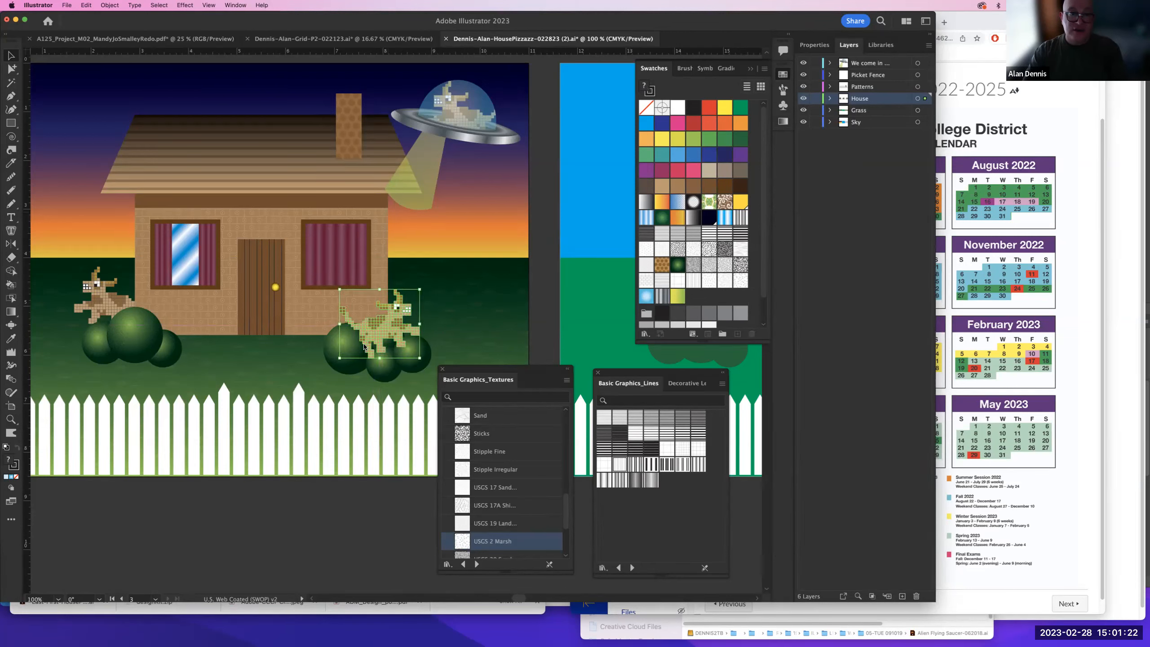
left_click(333, 361)
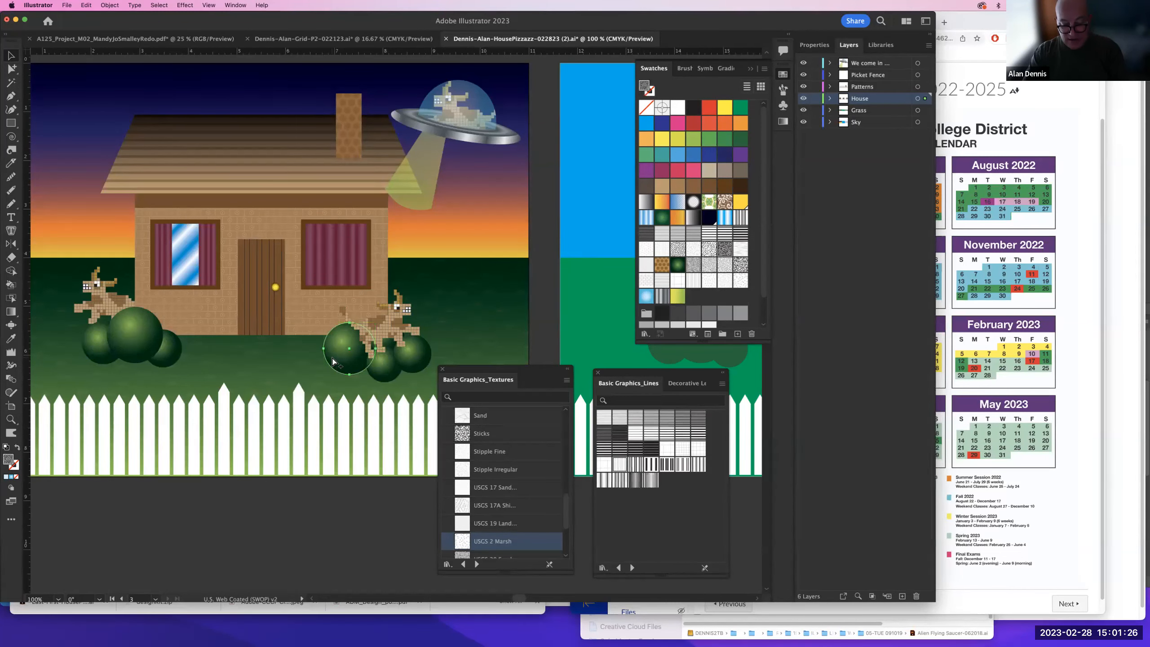
key("super+y")
- In Outline view, cut the alien and the right cluster of bush circles
left_click(312, 367)
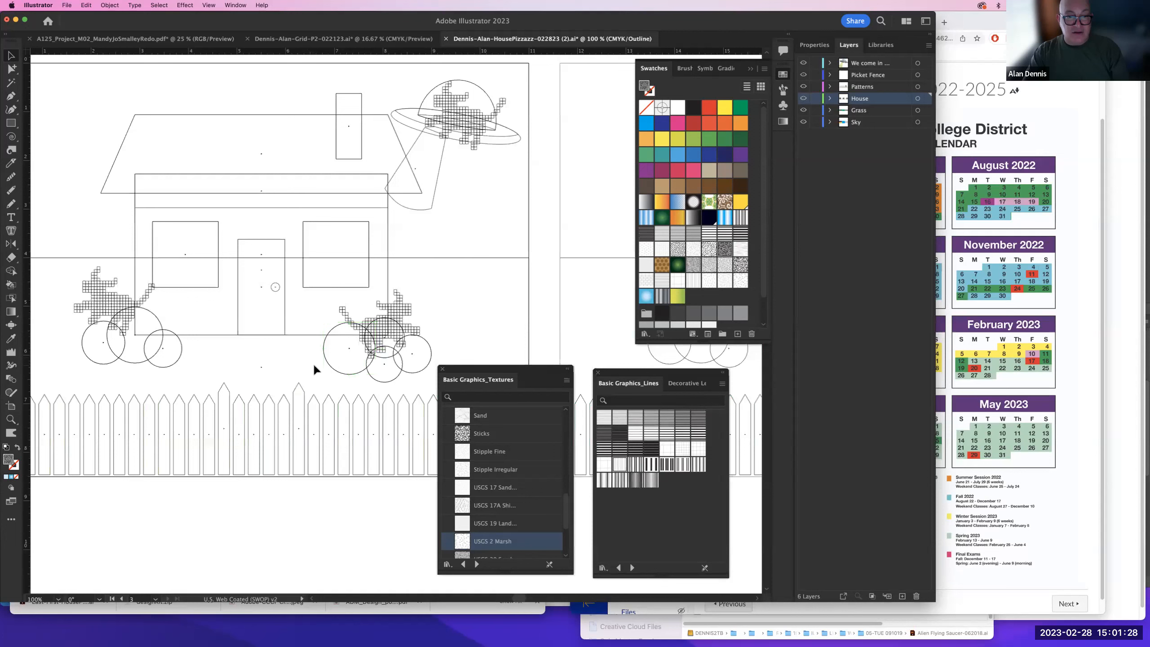
left_click(404, 309)
key("Delete")
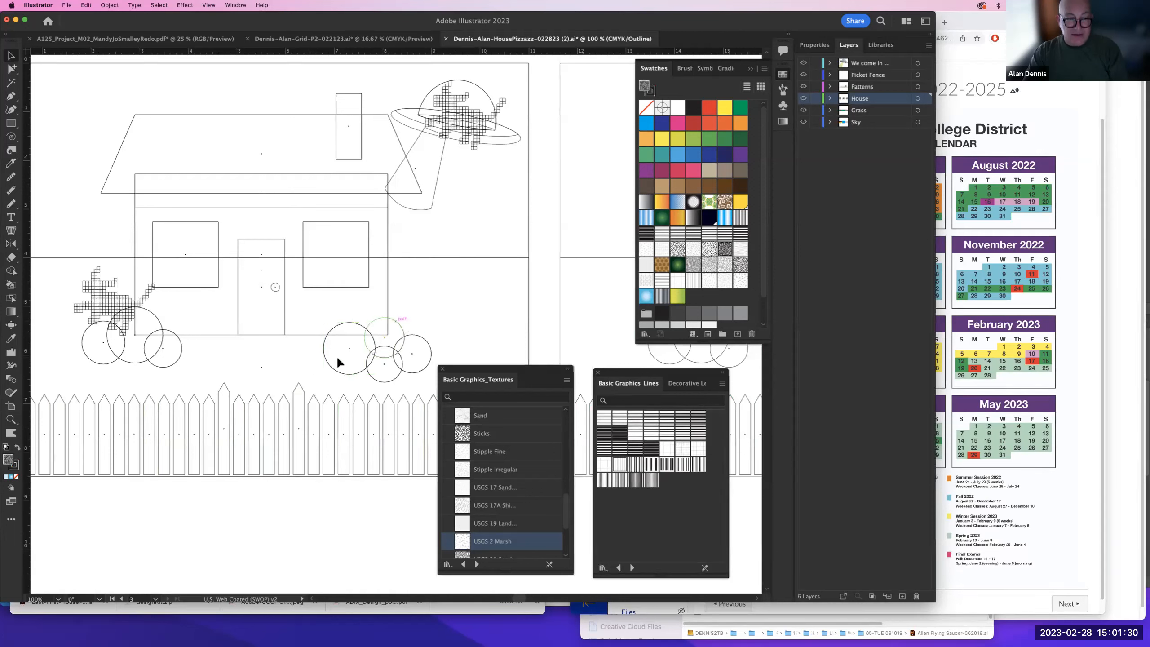
left_click_drag(320, 353, 426, 347)
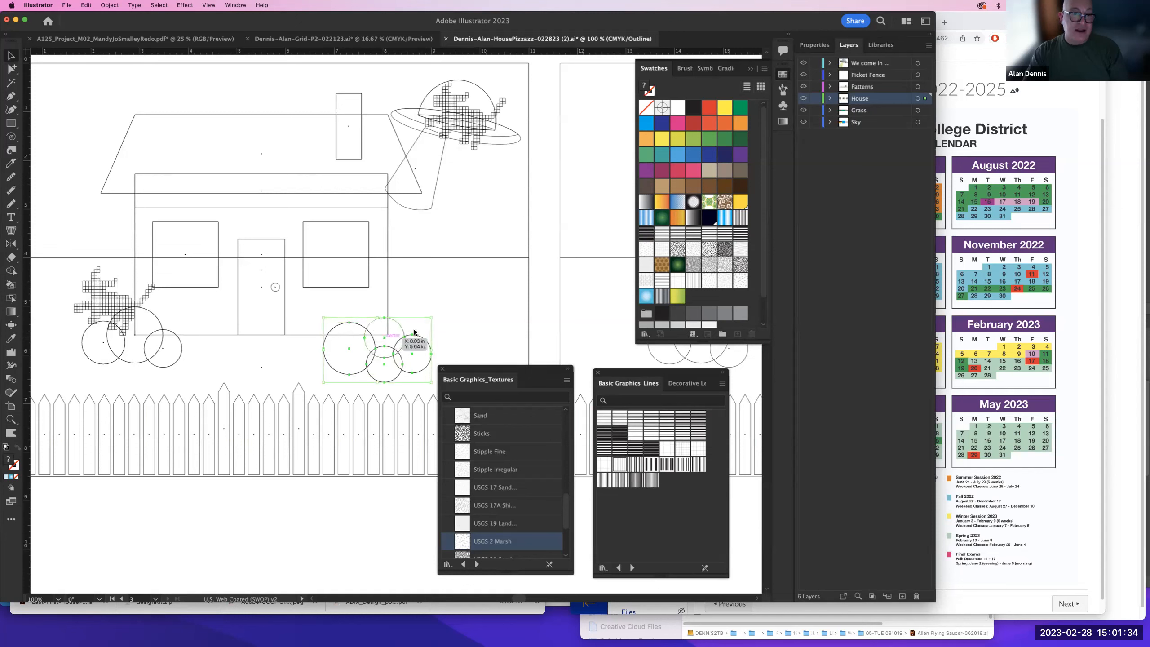
key("shift+m")
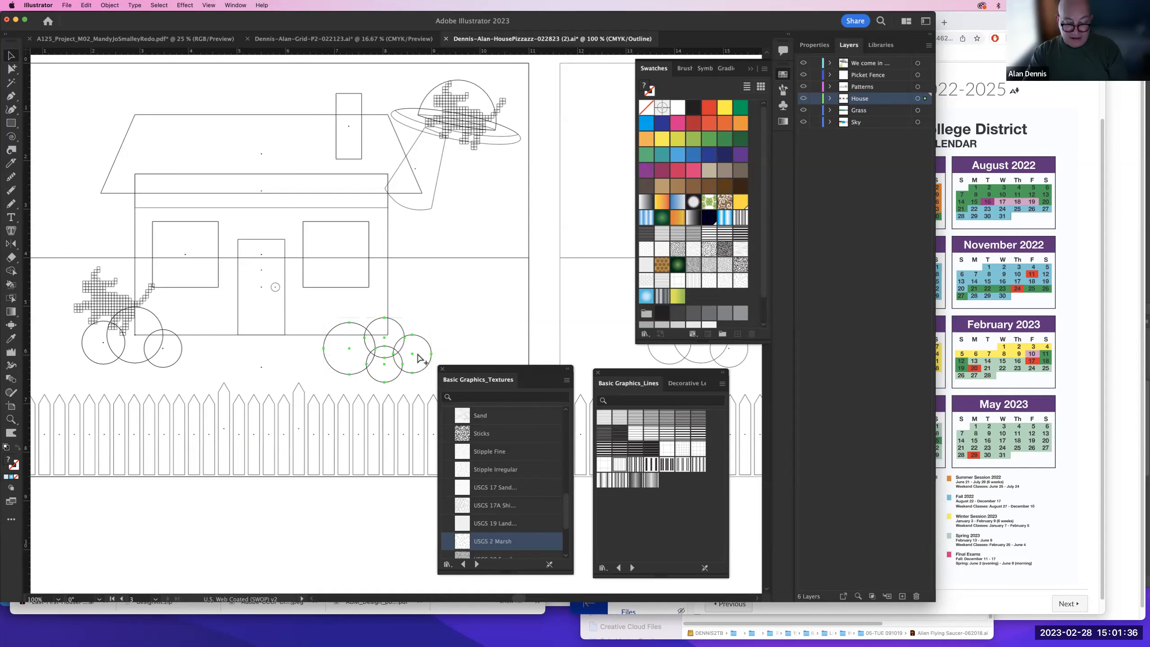
key("Delete")
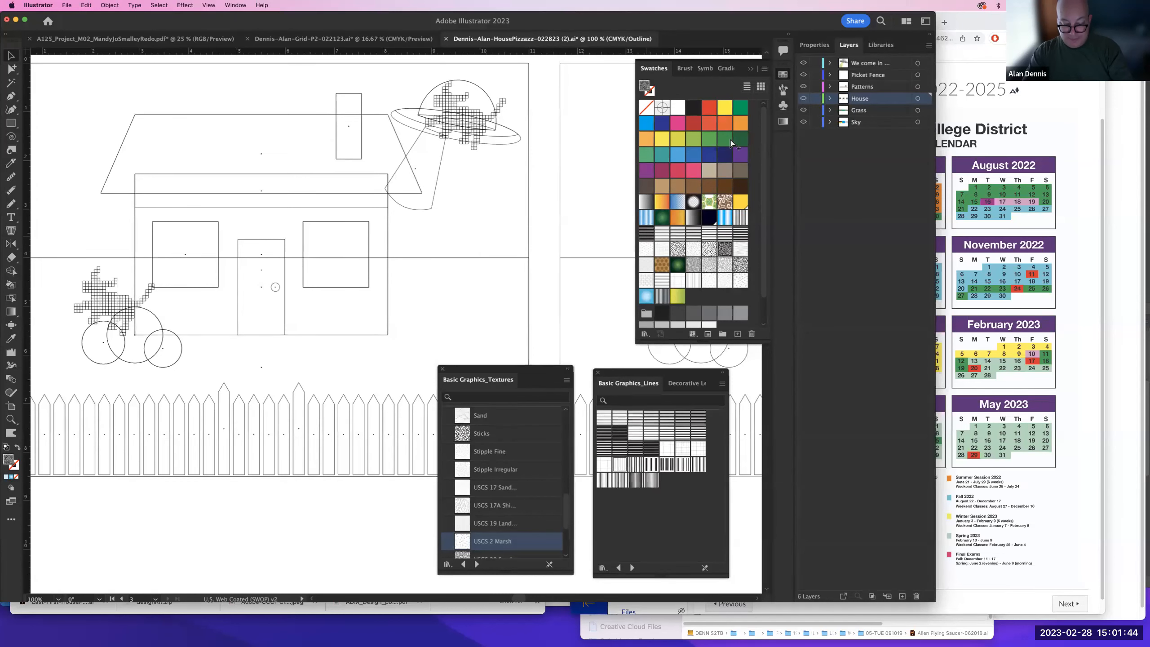
- Return to Preview and paste the bush circles and the alien back onto the House layer
key("super+y")
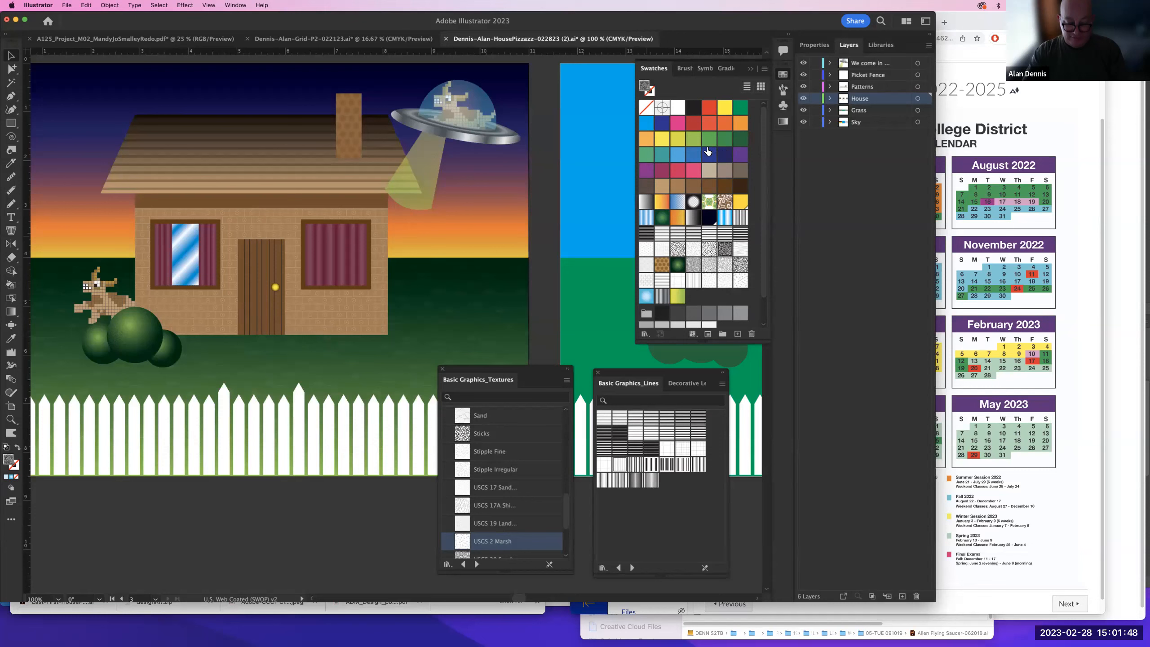
key("super+v")
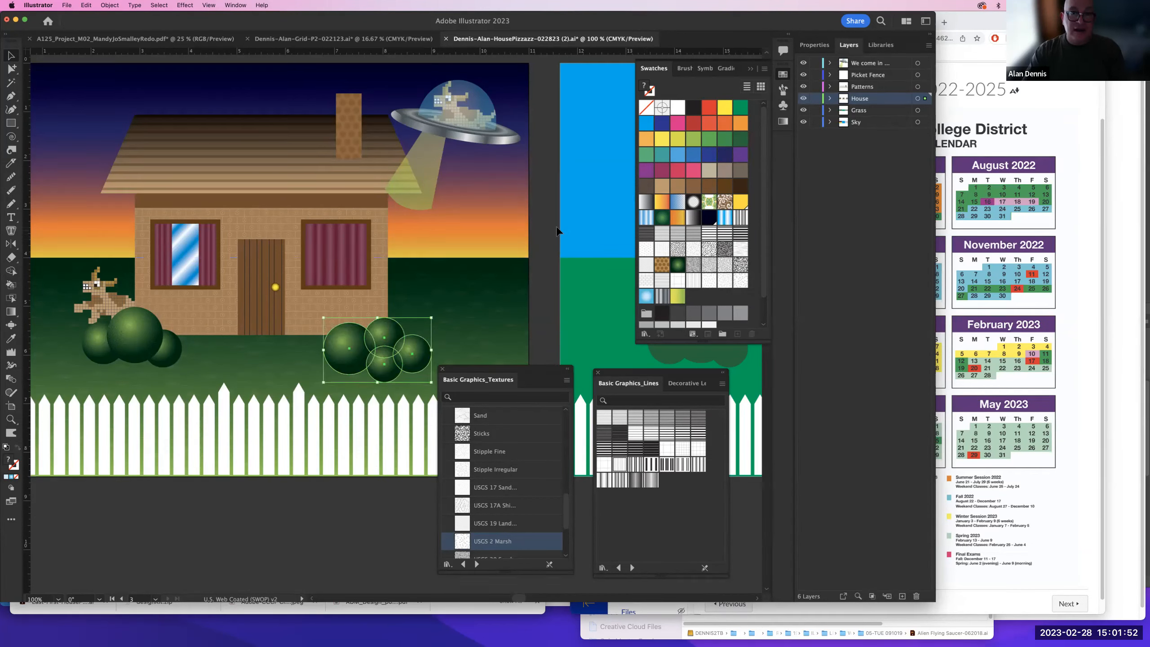
left_click(557, 231)
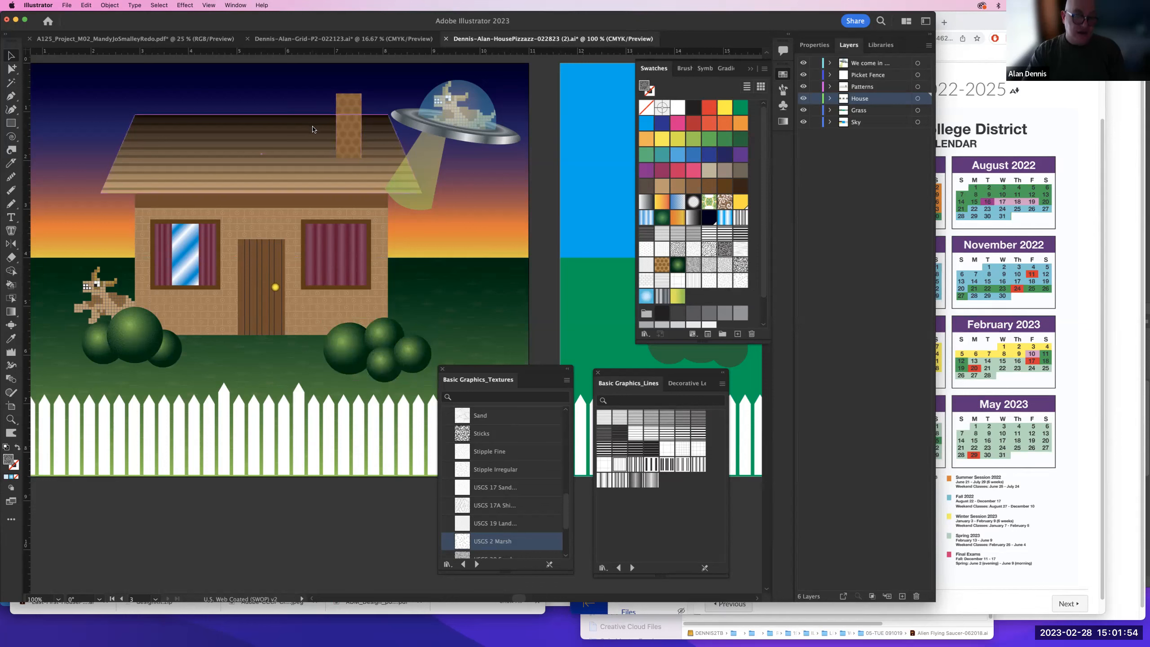
key("super+v")
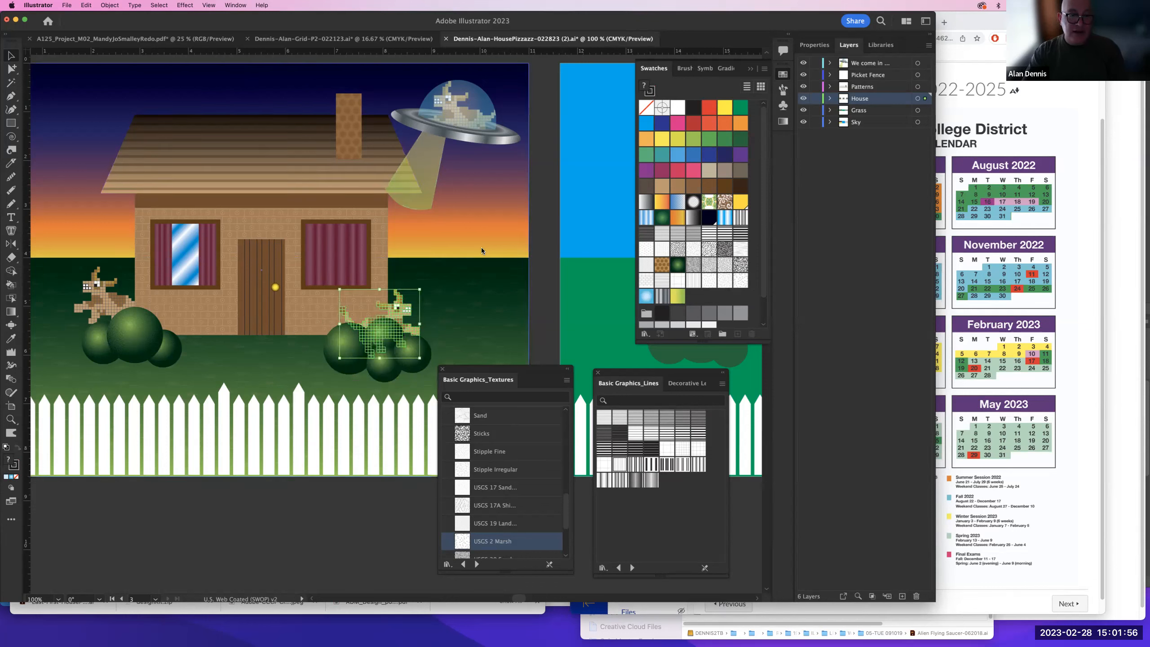
- Hide the alien, show all objects again, then nudge it up-left beside the bushes
left_click(86, 5)
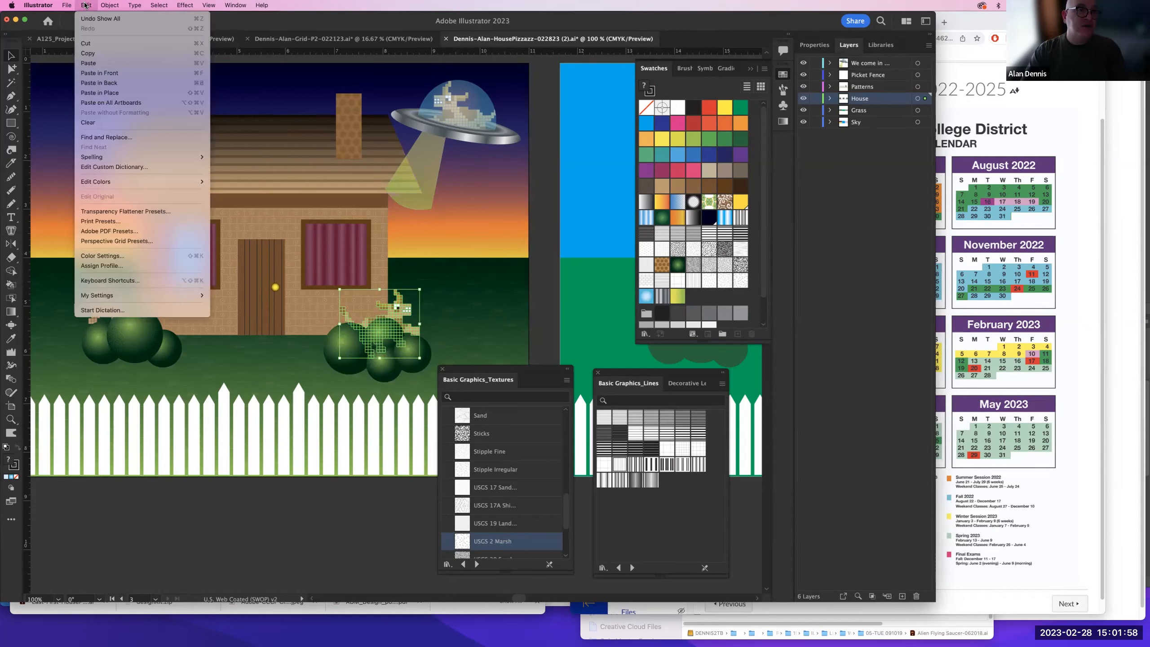
mouse_move(112, 6)
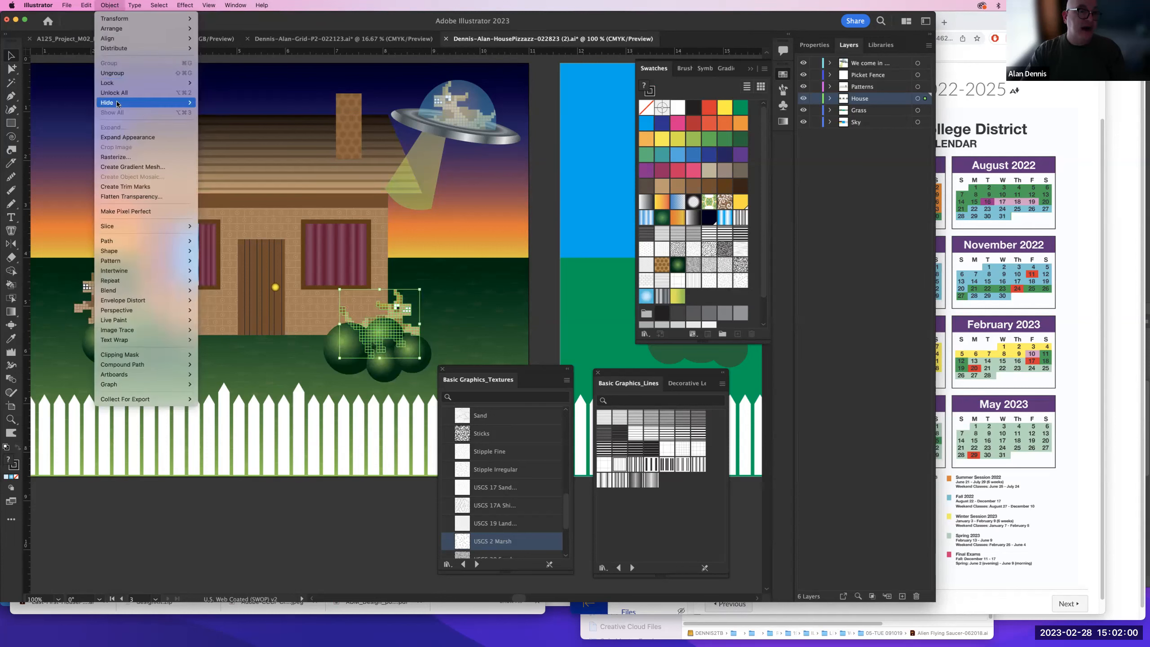
mouse_move(181, 103)
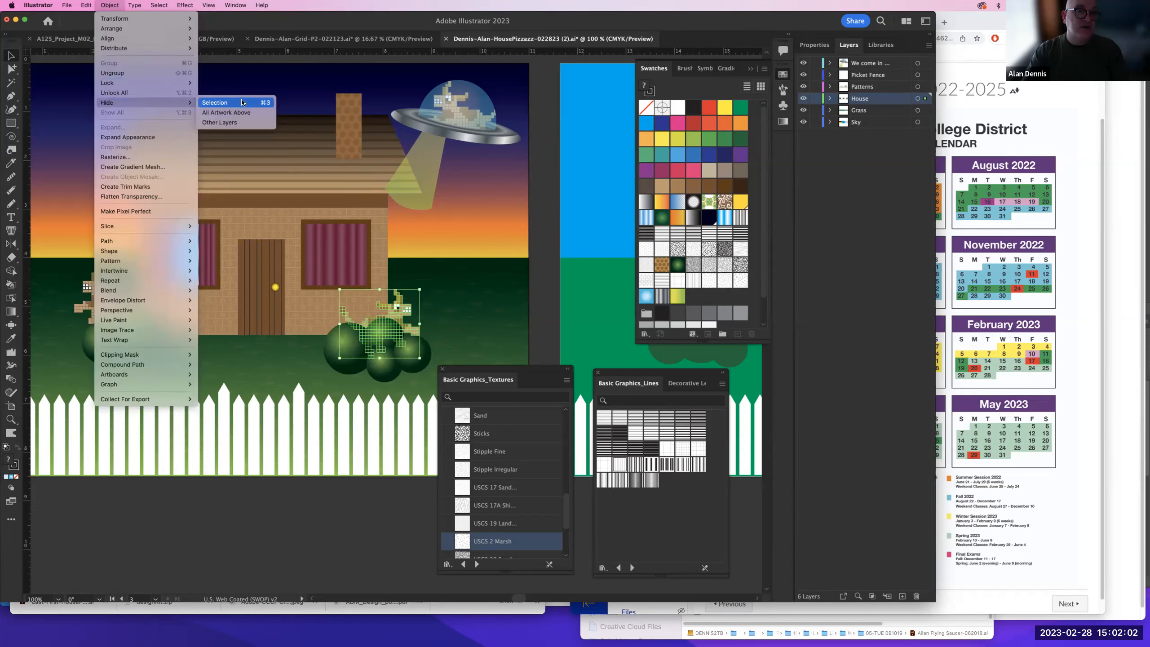
left_click(242, 103)
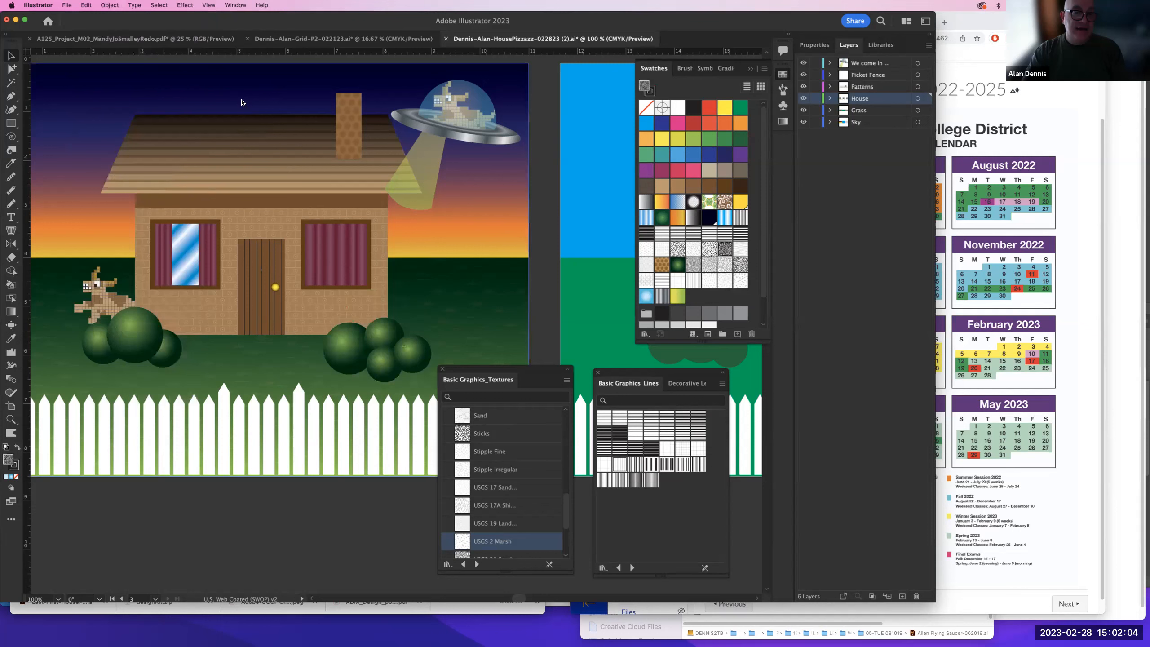
left_click(109, 5)
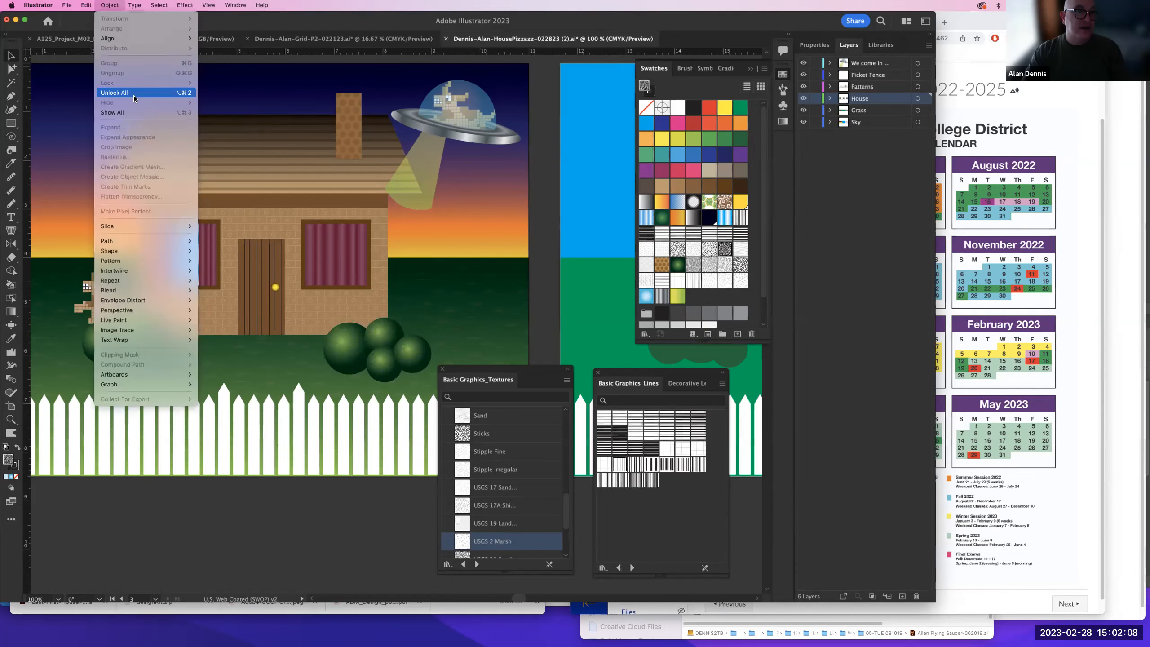
left_click(134, 112)
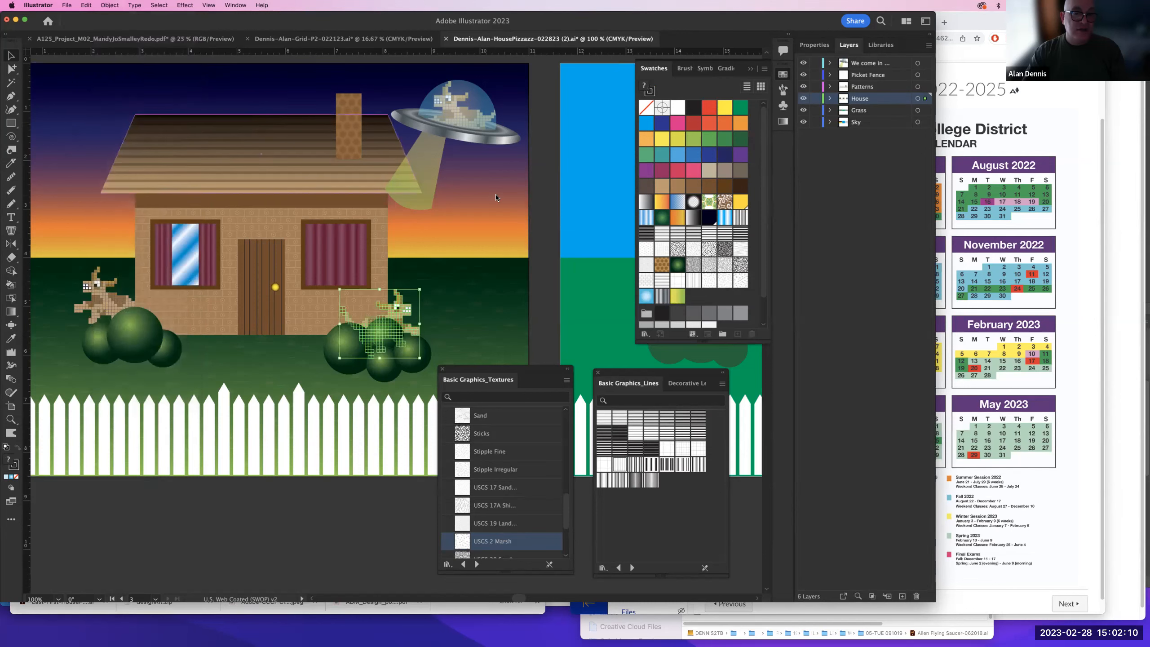
left_click(552, 171)
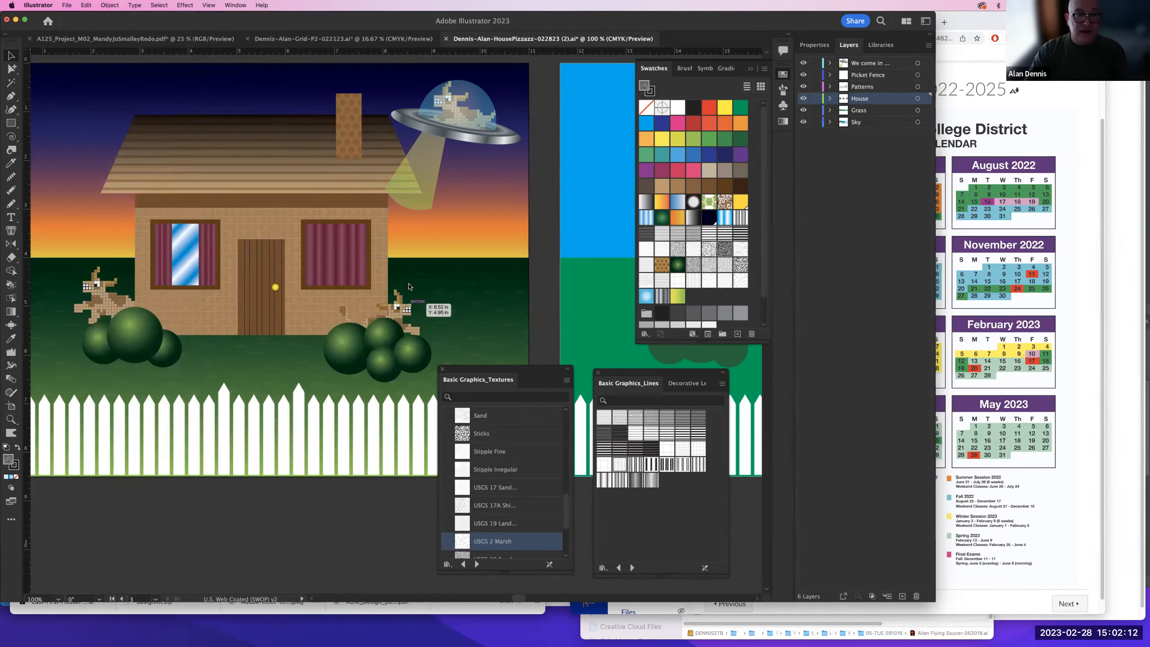
left_click_drag(400, 316, 330, 323)
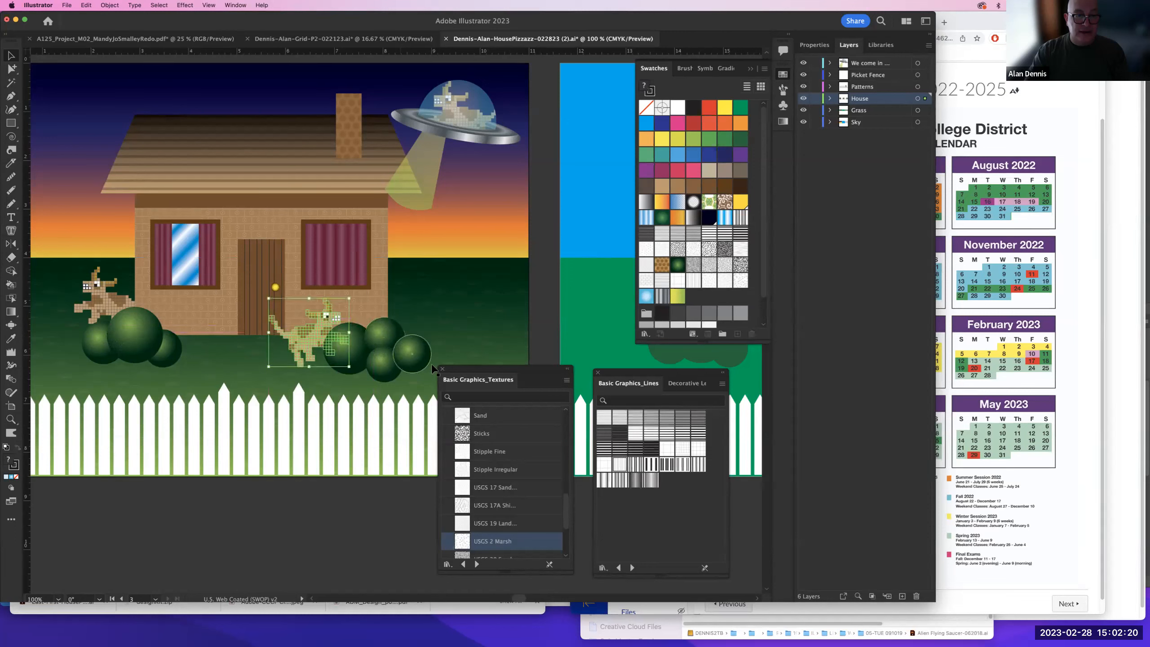
- Move the alien from beside the door down-left toward the picket fence
left_click(378, 508)
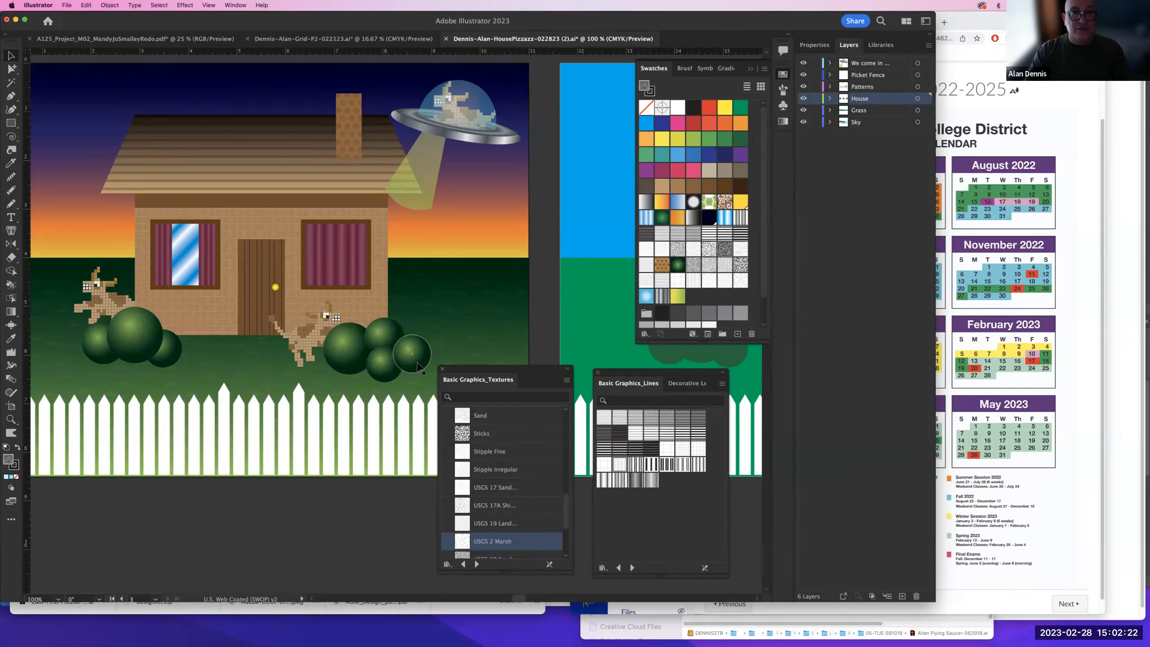
left_click_drag(384, 306, 417, 300)
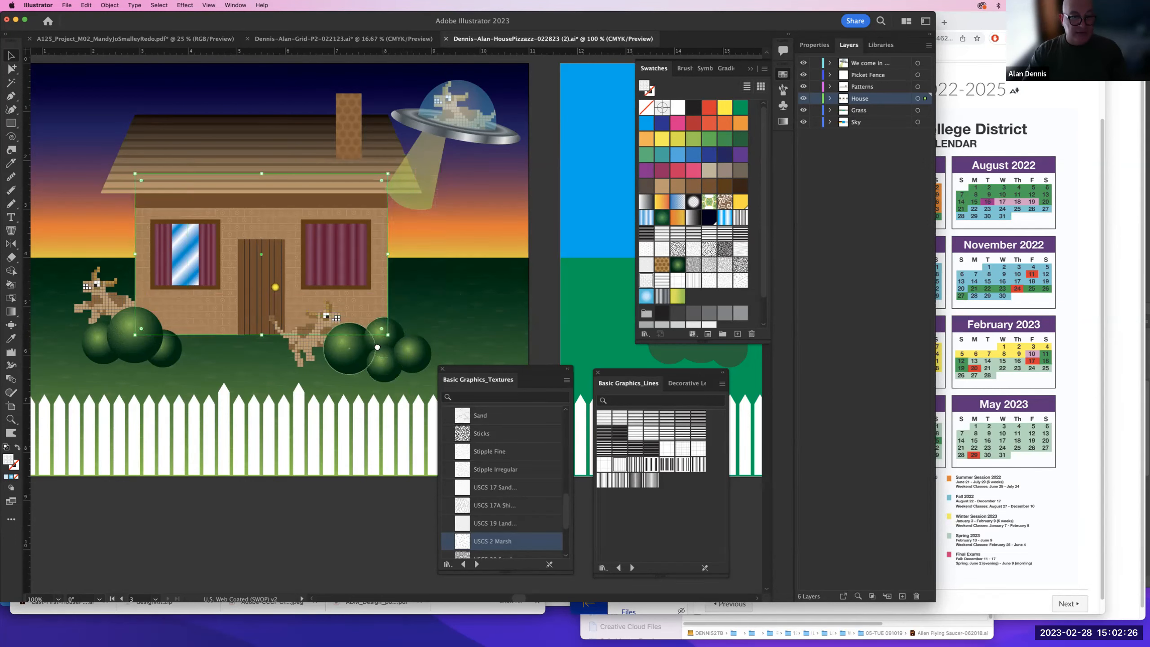
scroll(384, 336, "left", 5)
scroll(384, 336, "down", 4)
left_click(427, 265)
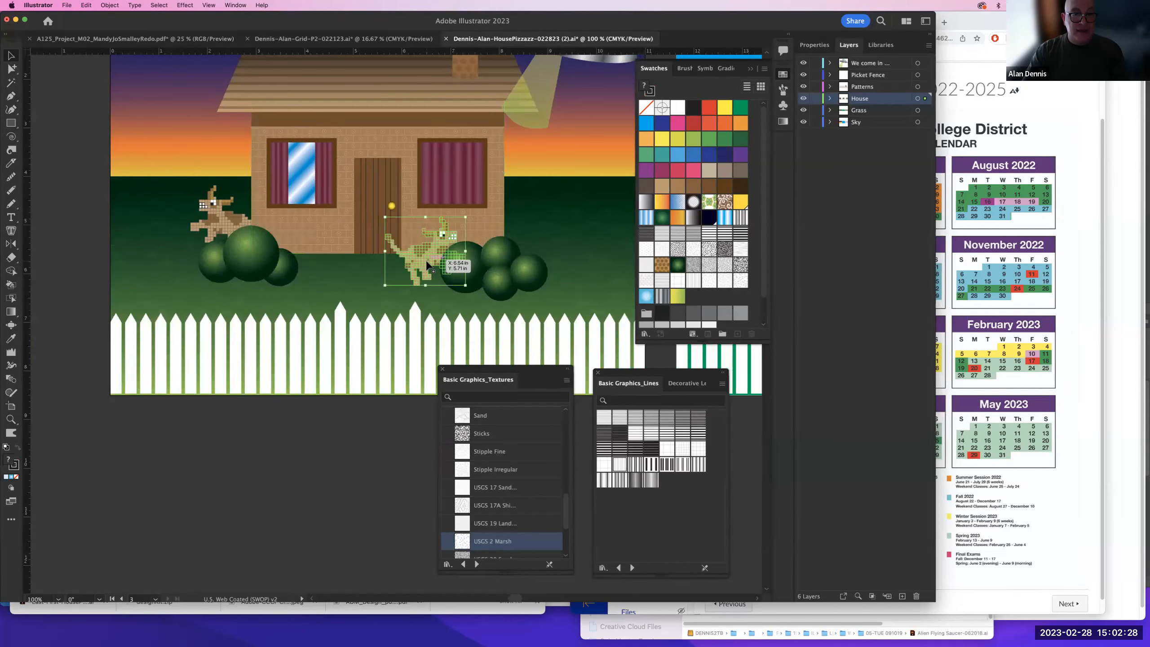
left_click_drag(427, 265, 352, 389)
- Enlarge the alien slightly, tilt it about 28° counterclockwise, and zoom out to both artboards
left_click_drag(317, 307, 317, 296)
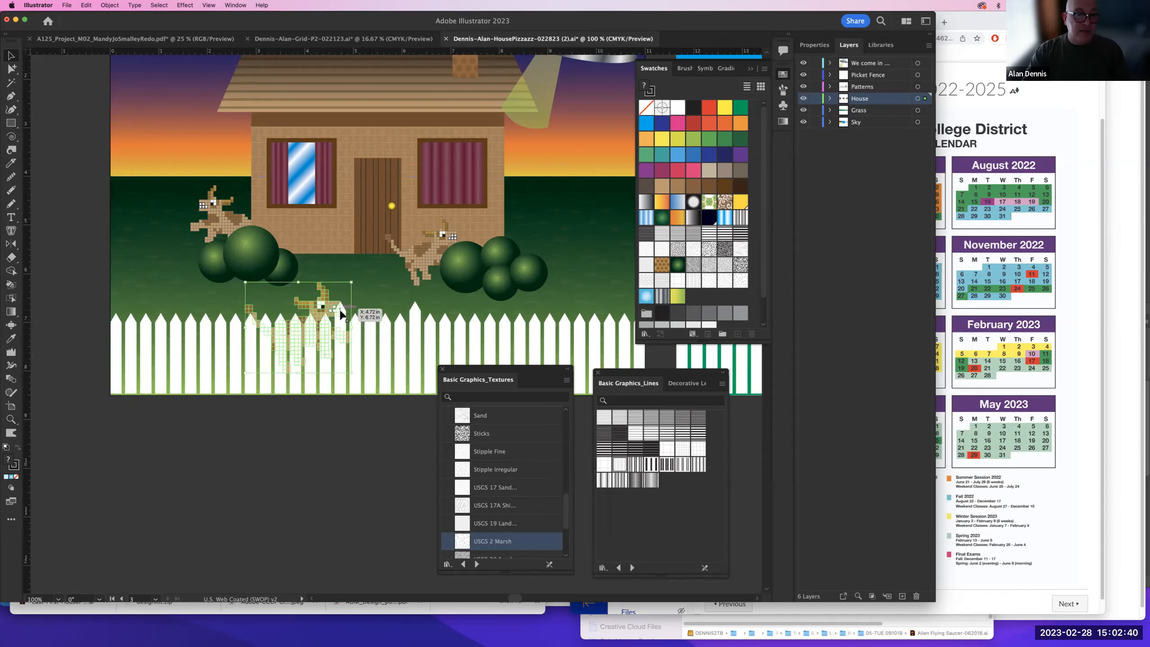
left_click_drag(242, 279, 205, 303)
left_click(344, 438)
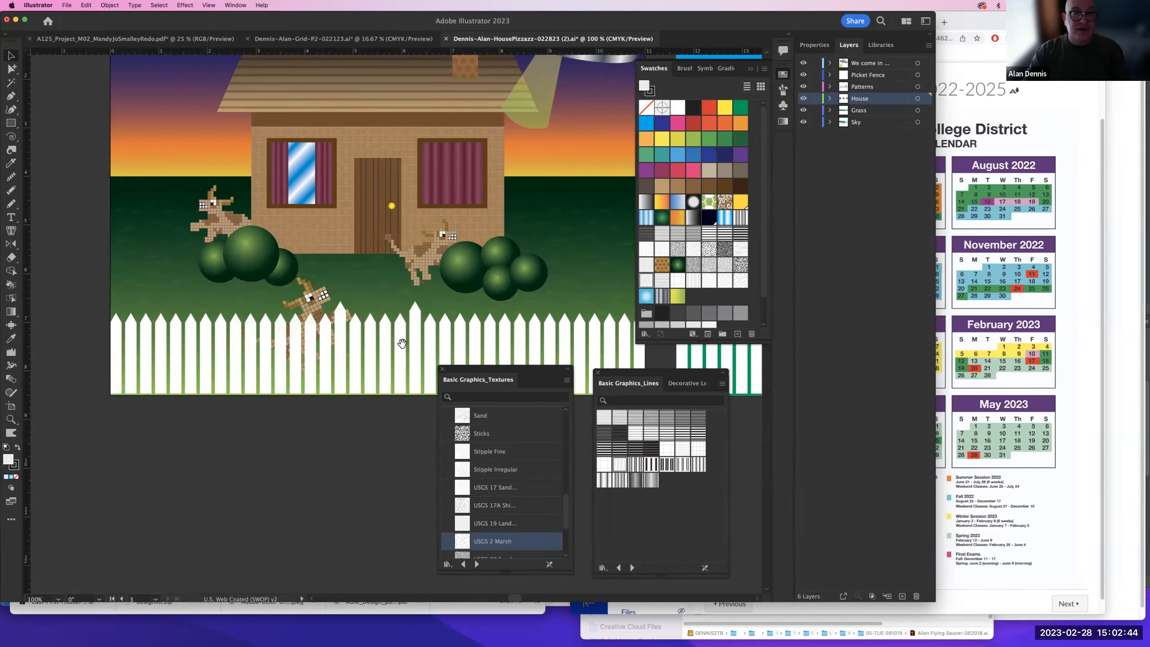
key("super+minus")
left_click_drag(402, 343, 347, 376)
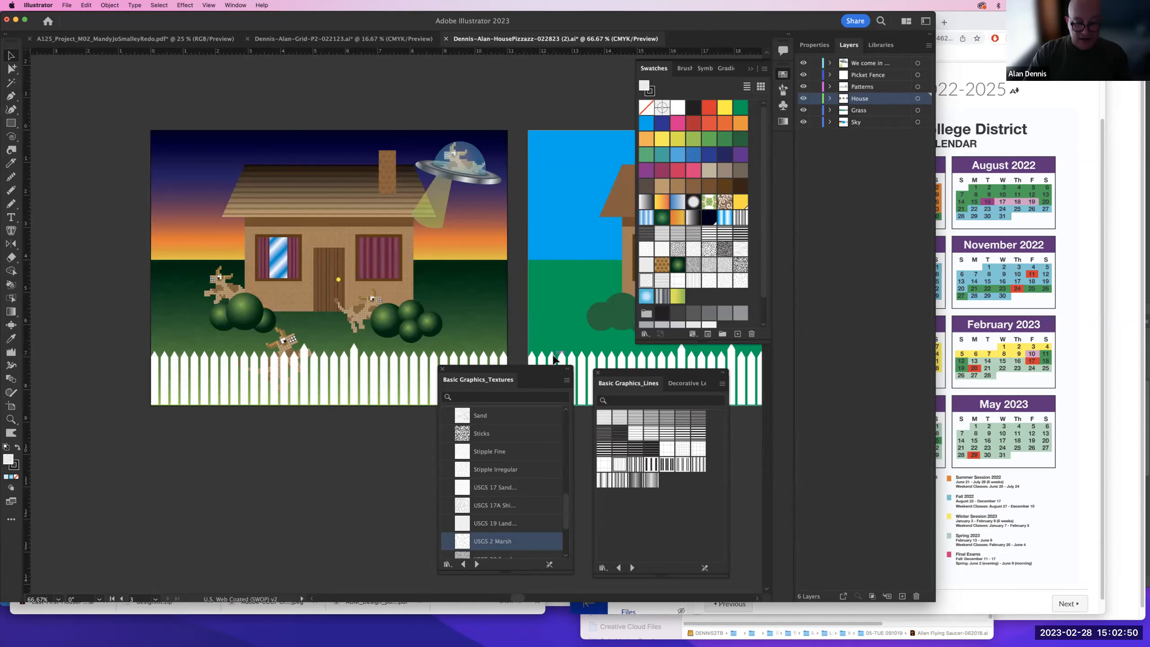
- Review the artwork full-screen, save it, then target the top layer with the Ellipse tool
key("Tab")
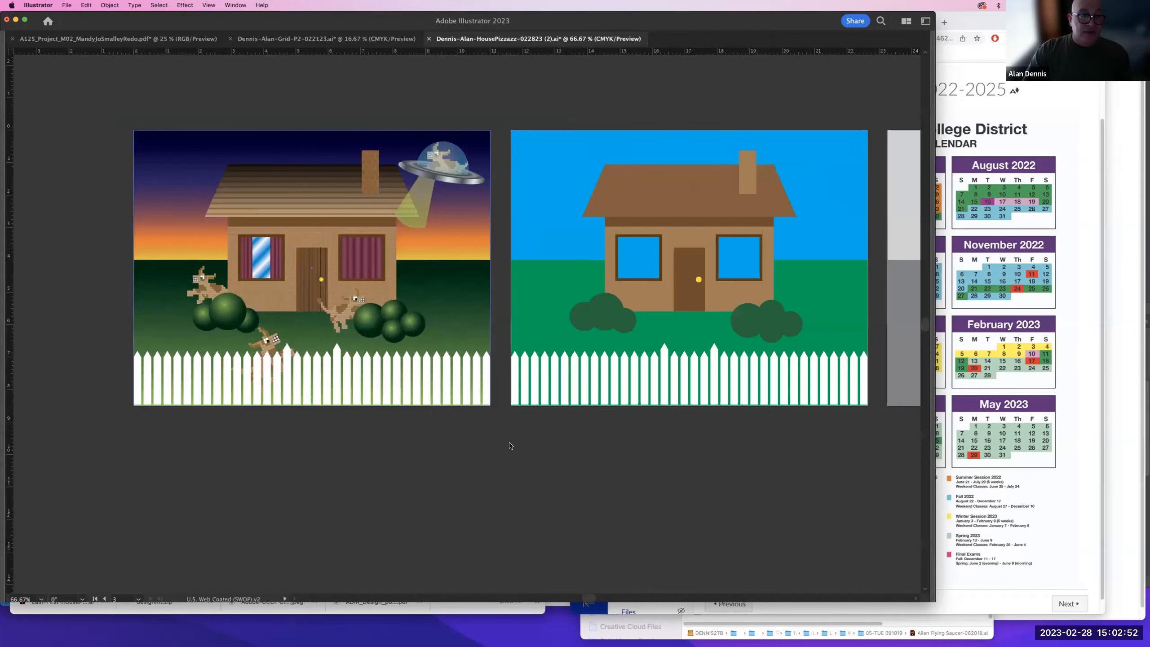
key("super+s")
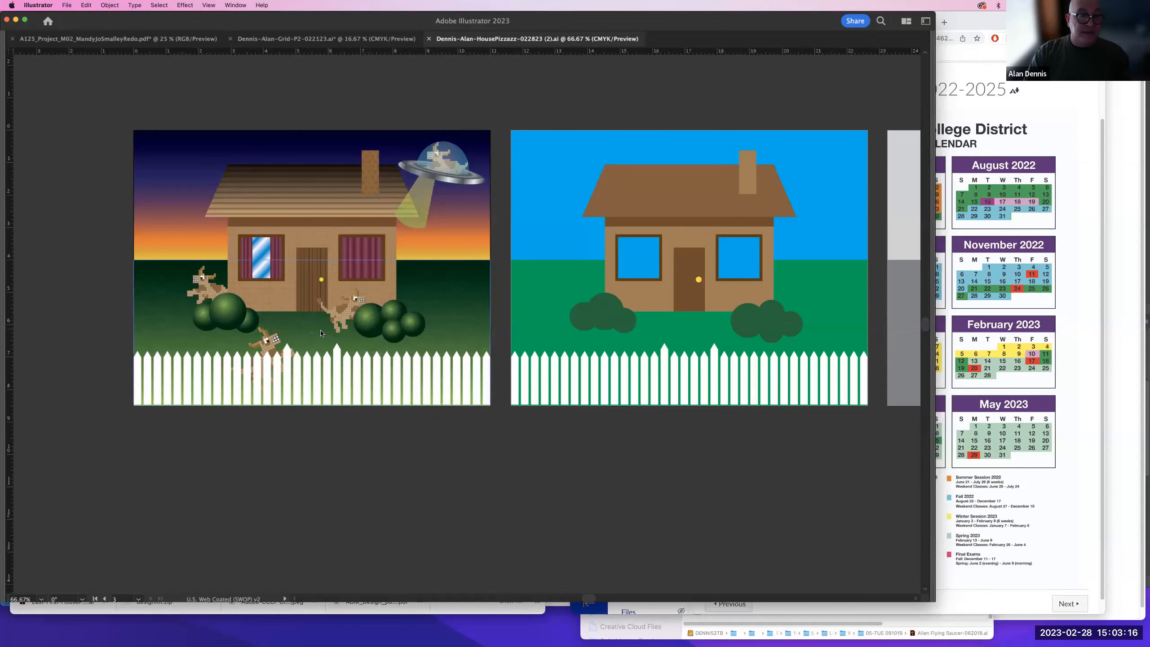
key("Tab")
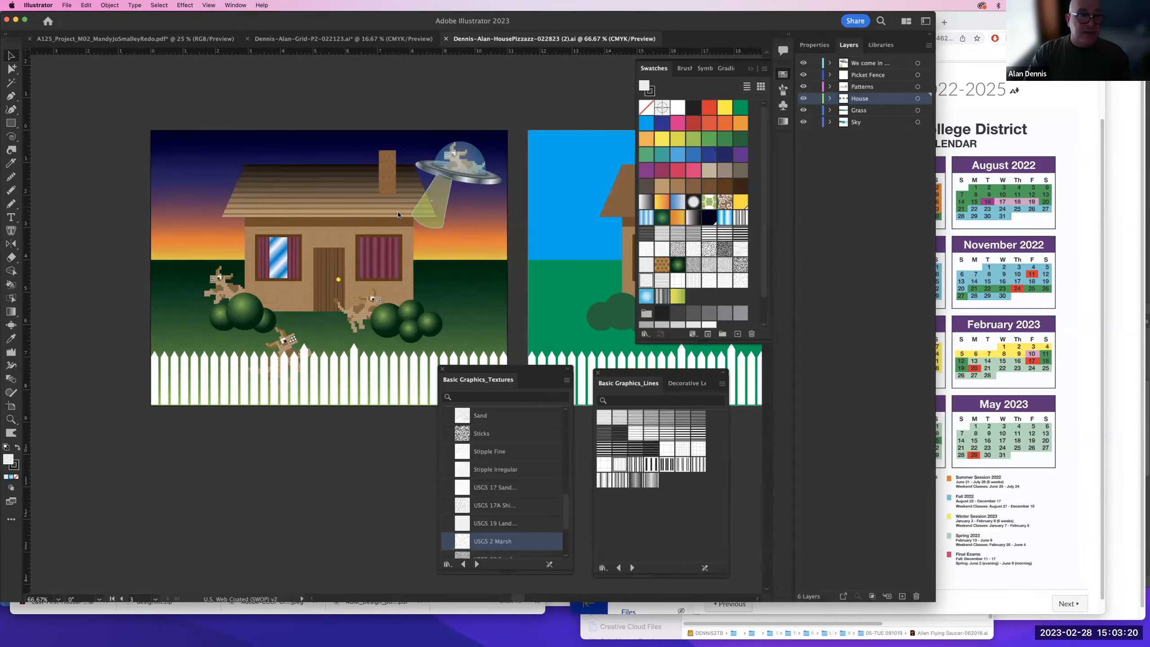
key("l")
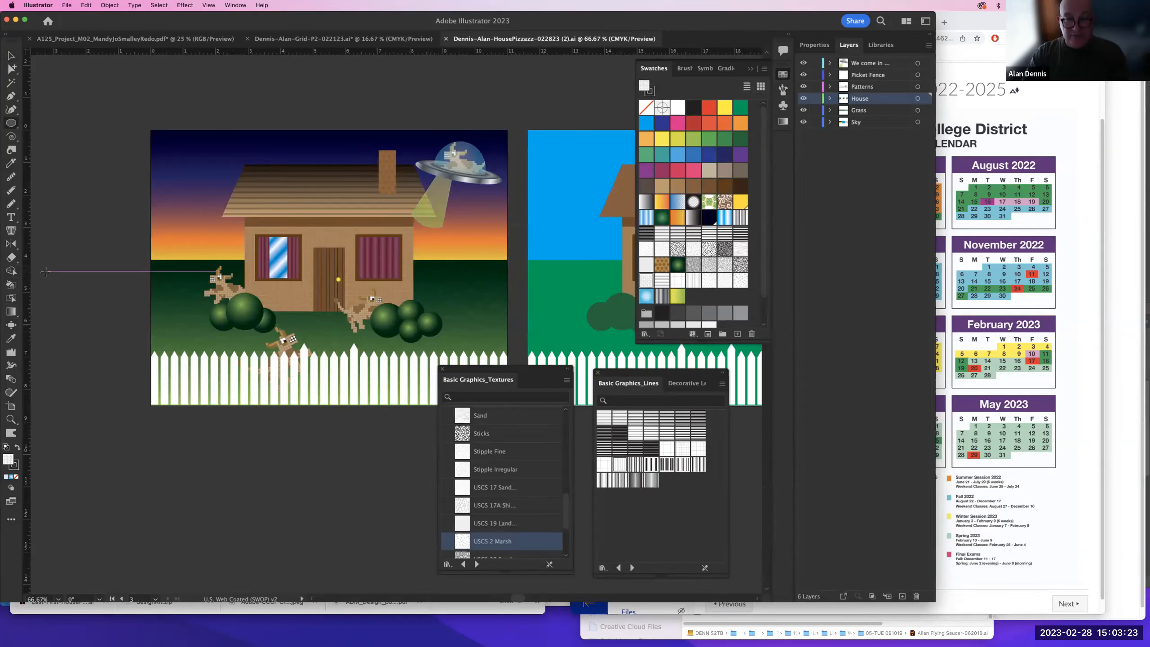
left_click(873, 66)
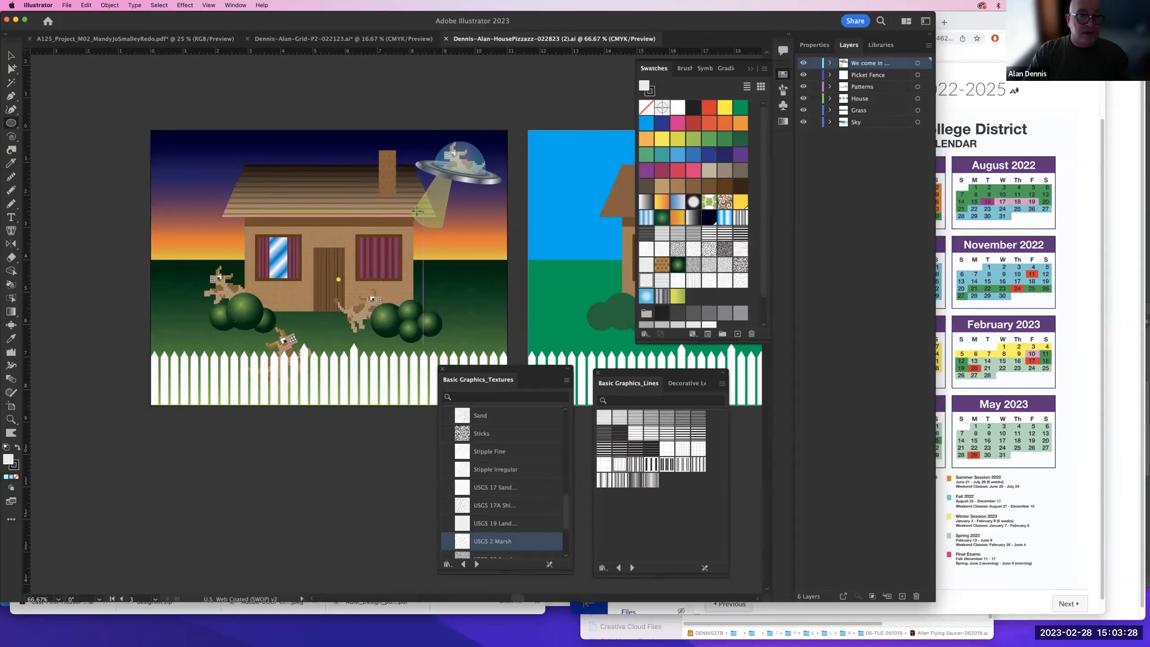
- Draw a pink ellipse over the roof's upper-left edge and lock the Sky and Grass layers
left_click_drag(238, 158, 268, 181)
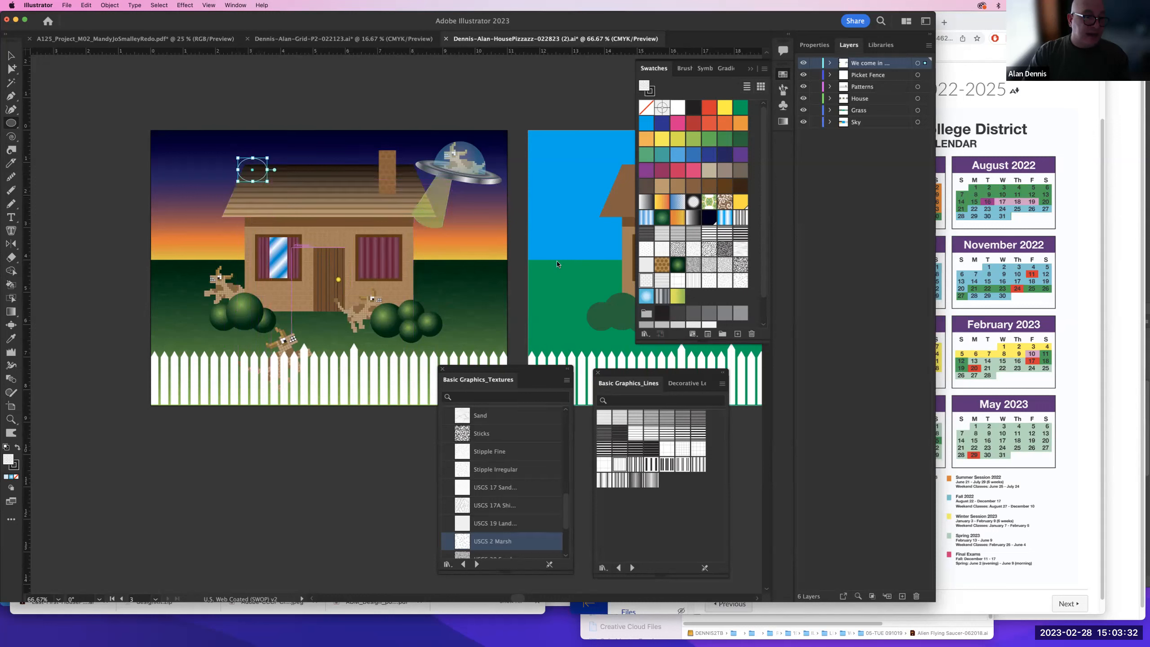
left_click(690, 169)
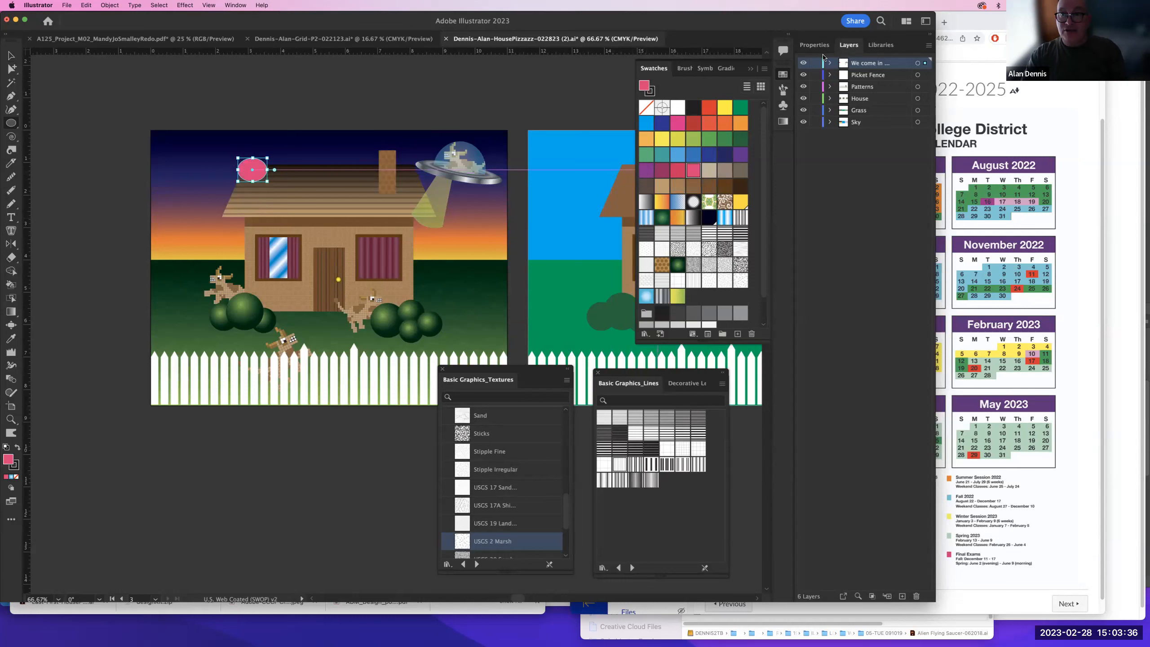
left_click(803, 111)
left_click(803, 111)
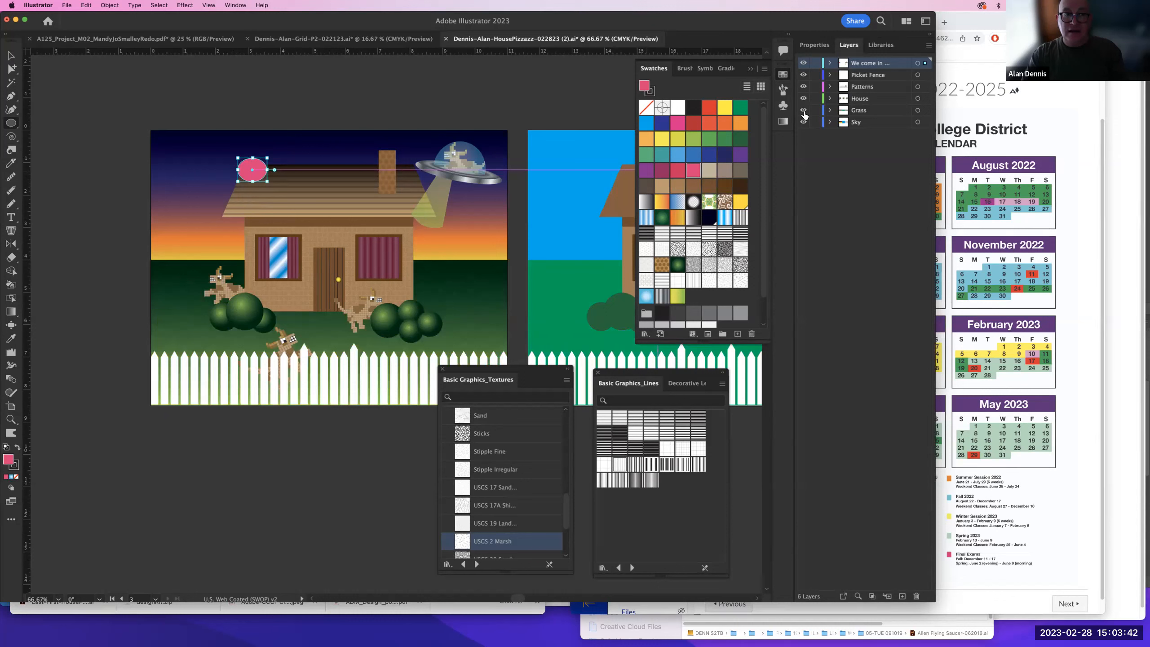
mouse_move(814, 120)
left_mouse_down()
mouse_move(814, 111)
mouse_move(803, 122)
left_mouse_up()
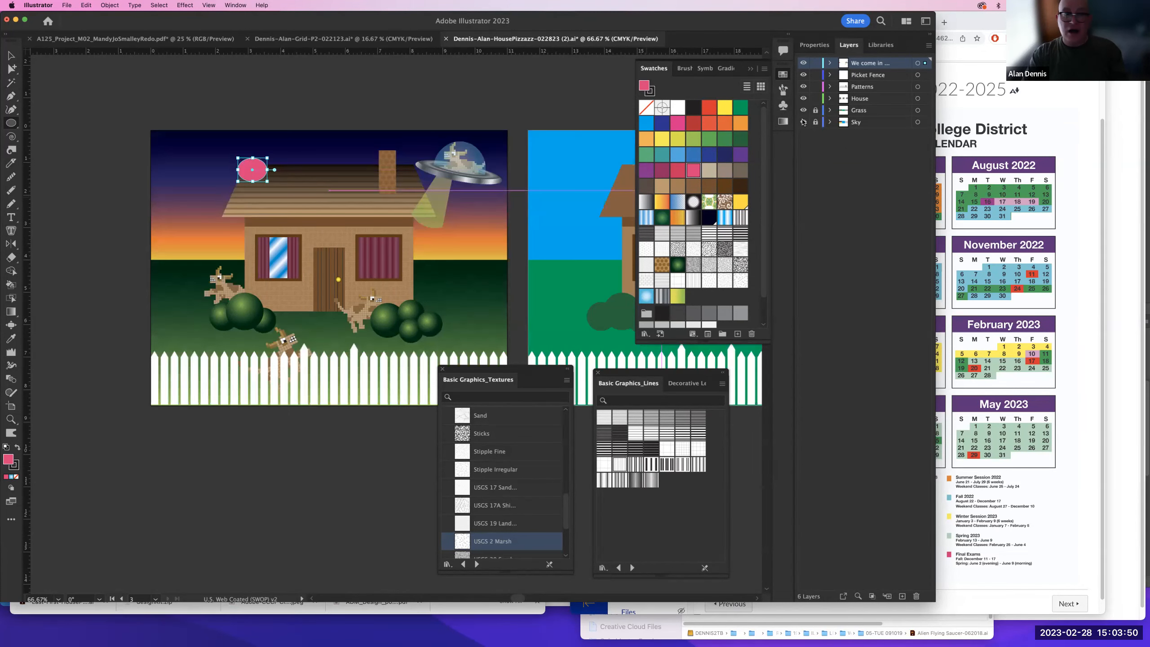
- Select the roof with the ellipse and delete the overlapping pieces with Shape Builder
left_click(12, 55)
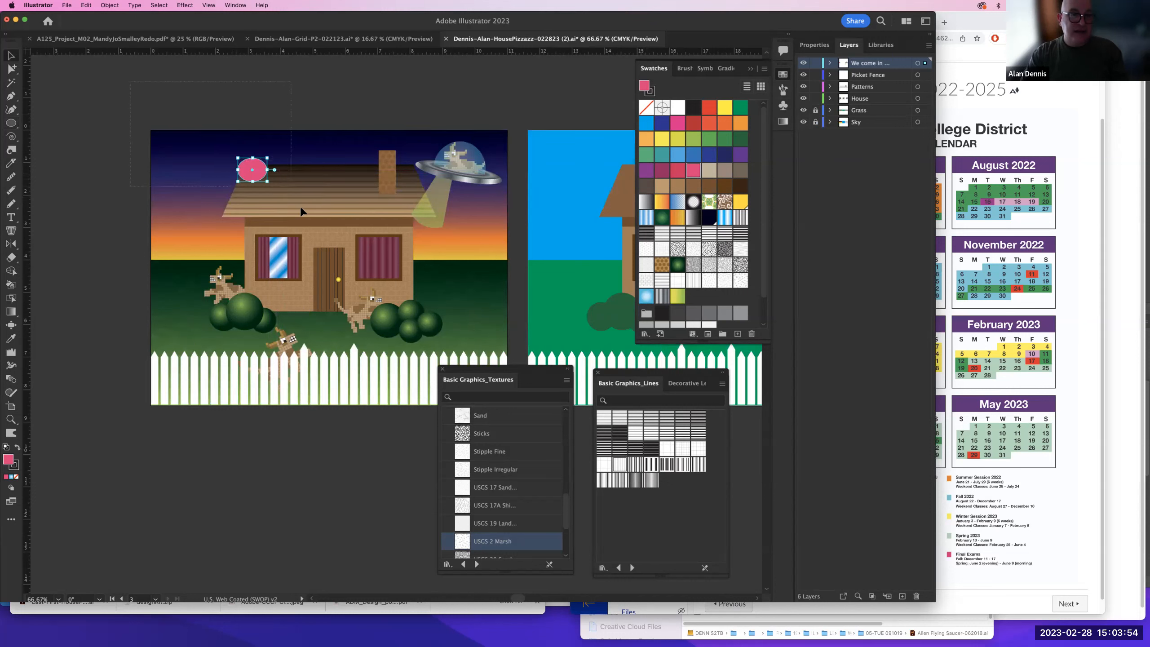
left_click(302, 222, "shift")
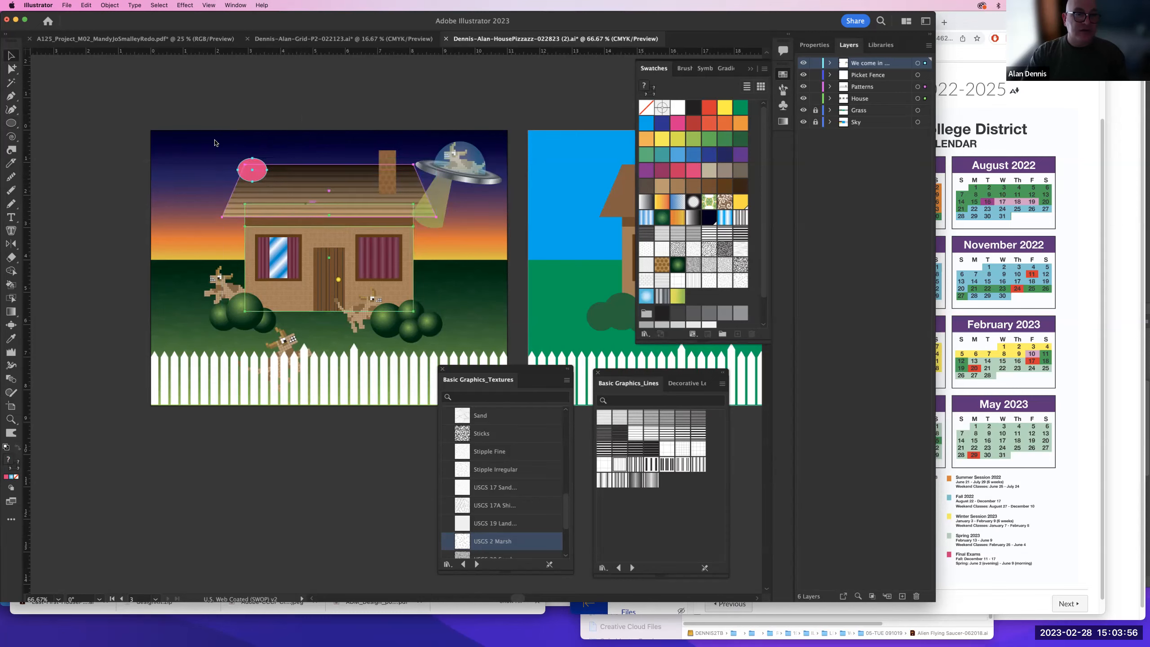
left_click_drag(316, 232, 319, 234)
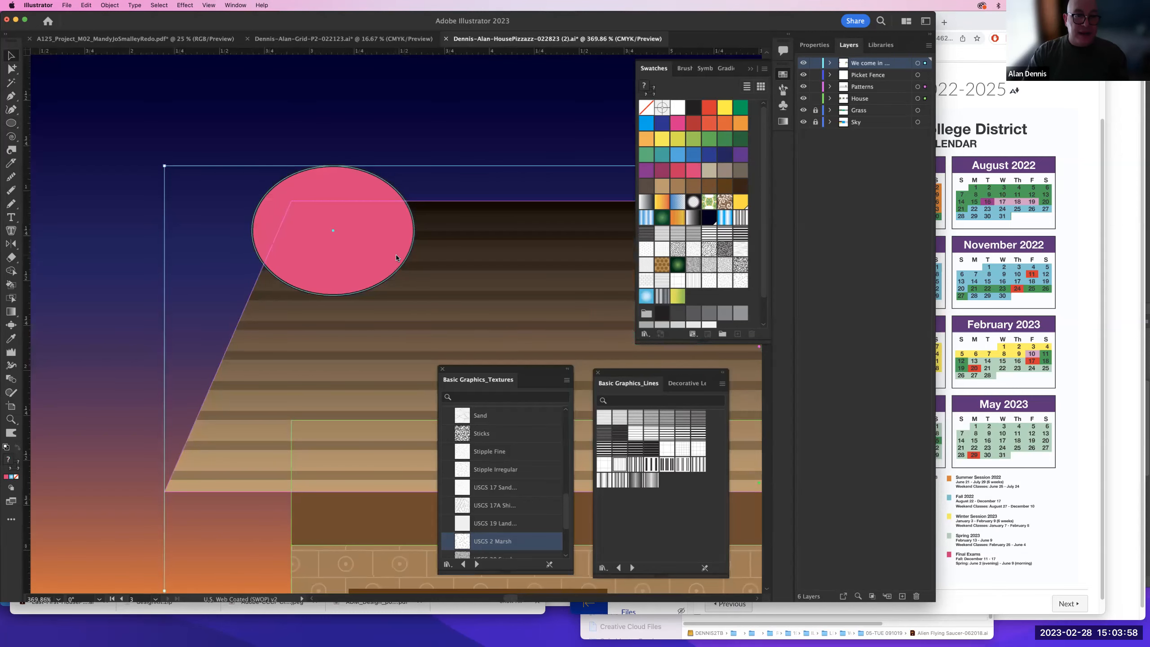
left_click(12, 271)
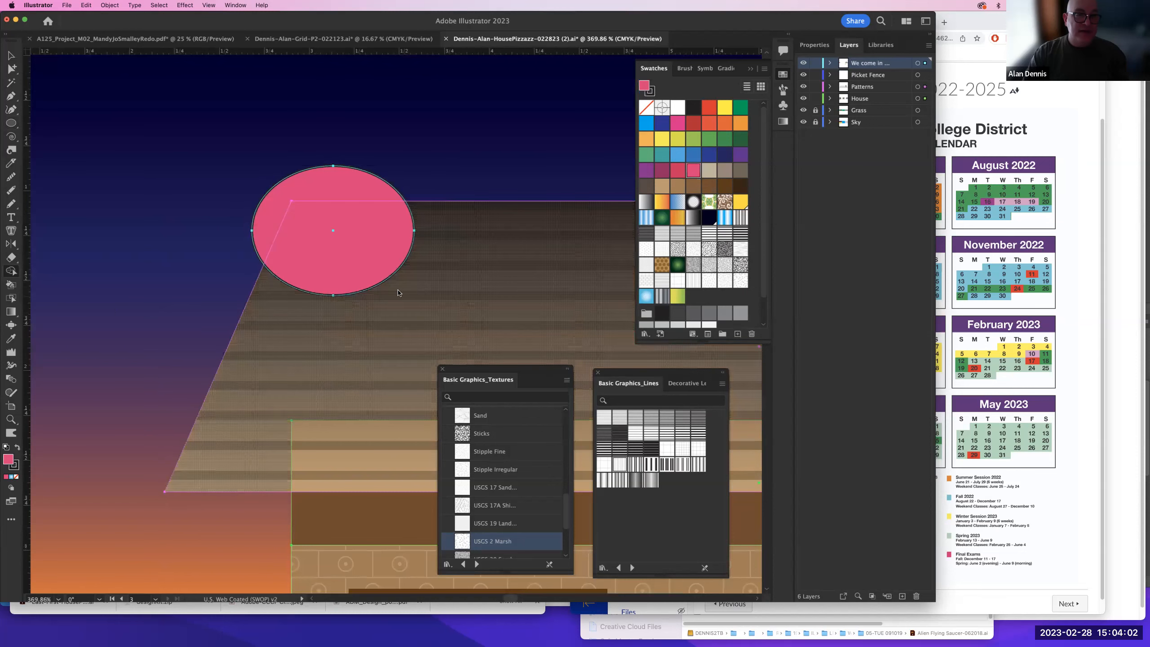
mouse_move(421, 292)
left_mouse_down()
mouse_move(342, 205)
mouse_move(256, 200)
left_mouse_up()
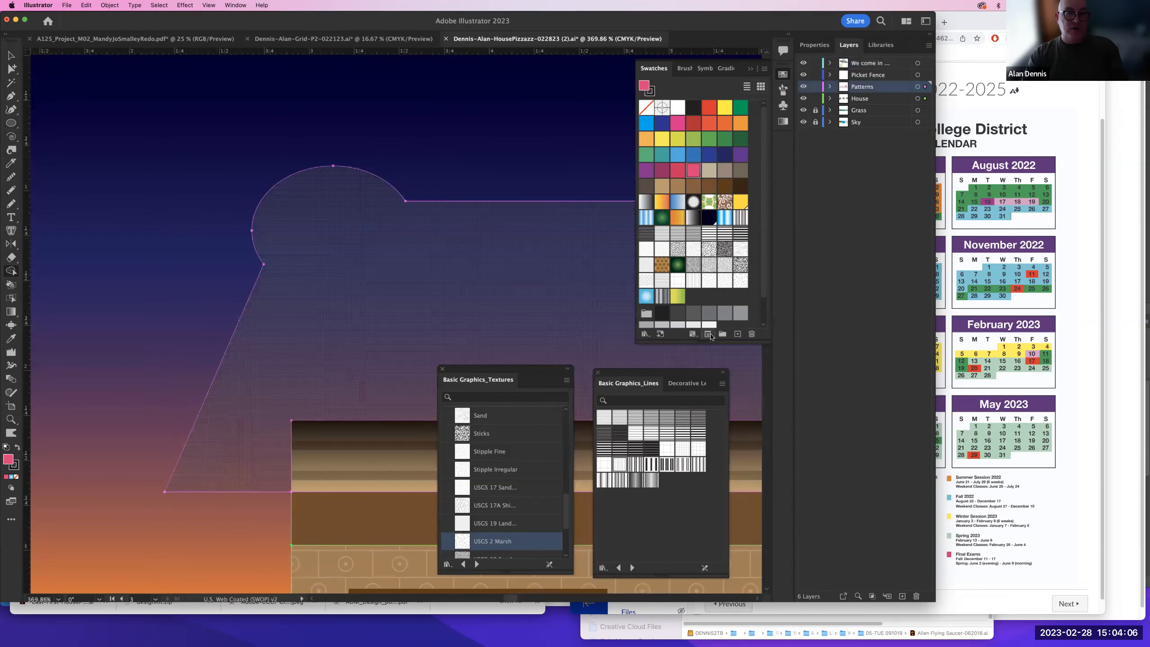
key("cmd+z")
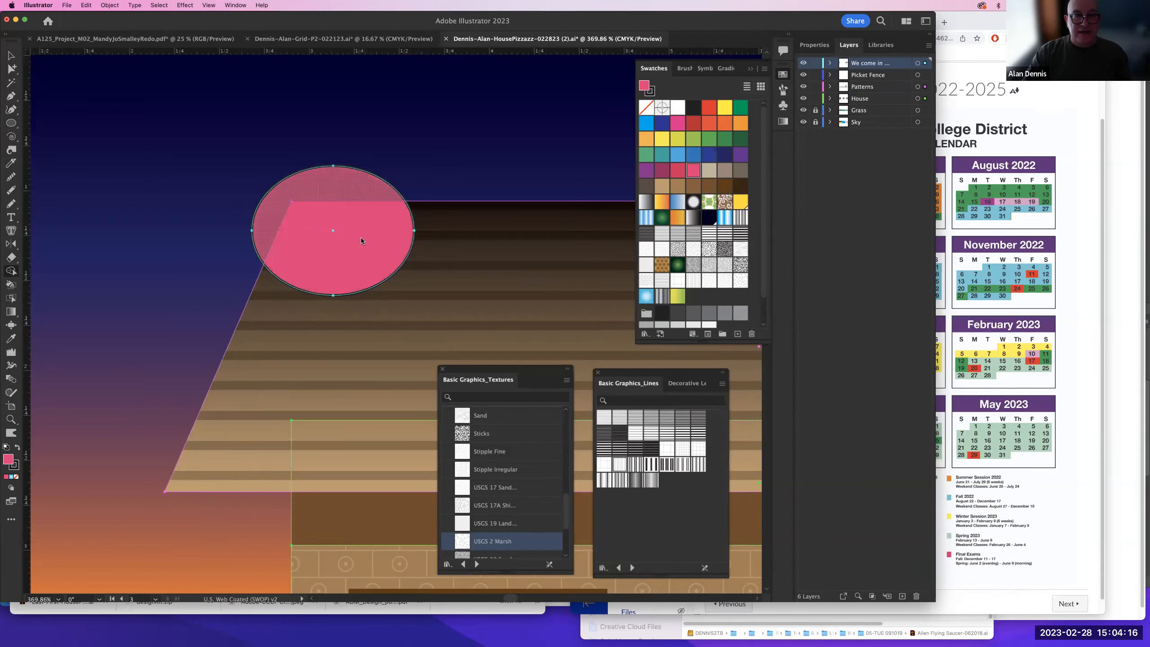
left_click(362, 239, "alt")
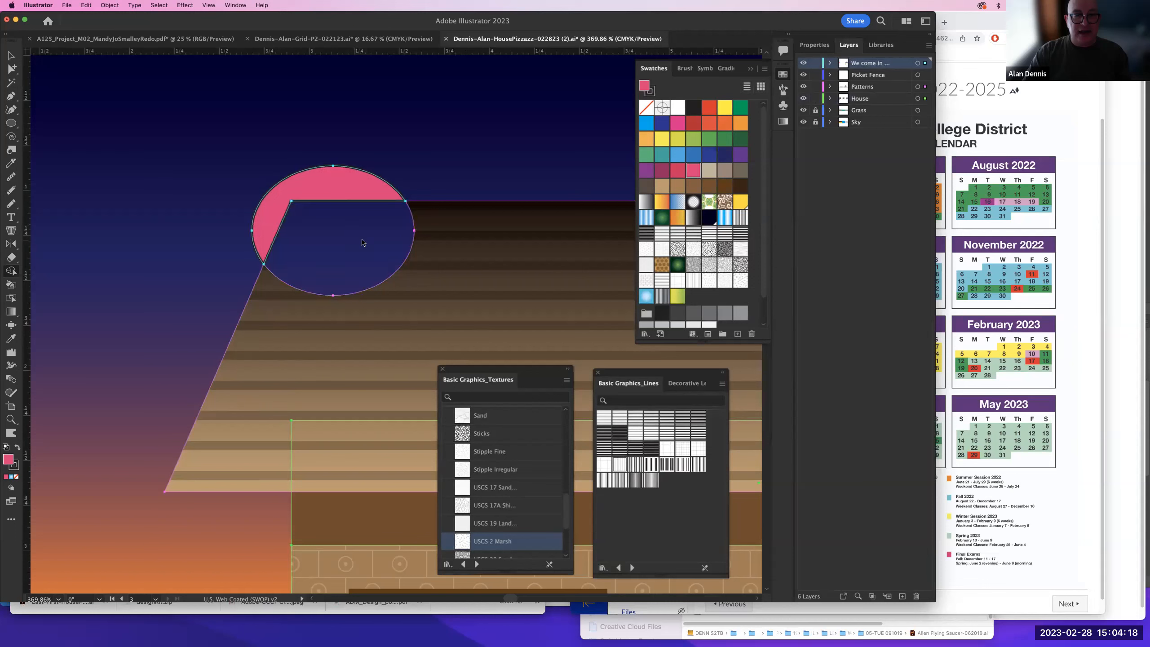
left_click(354, 194, "alt")
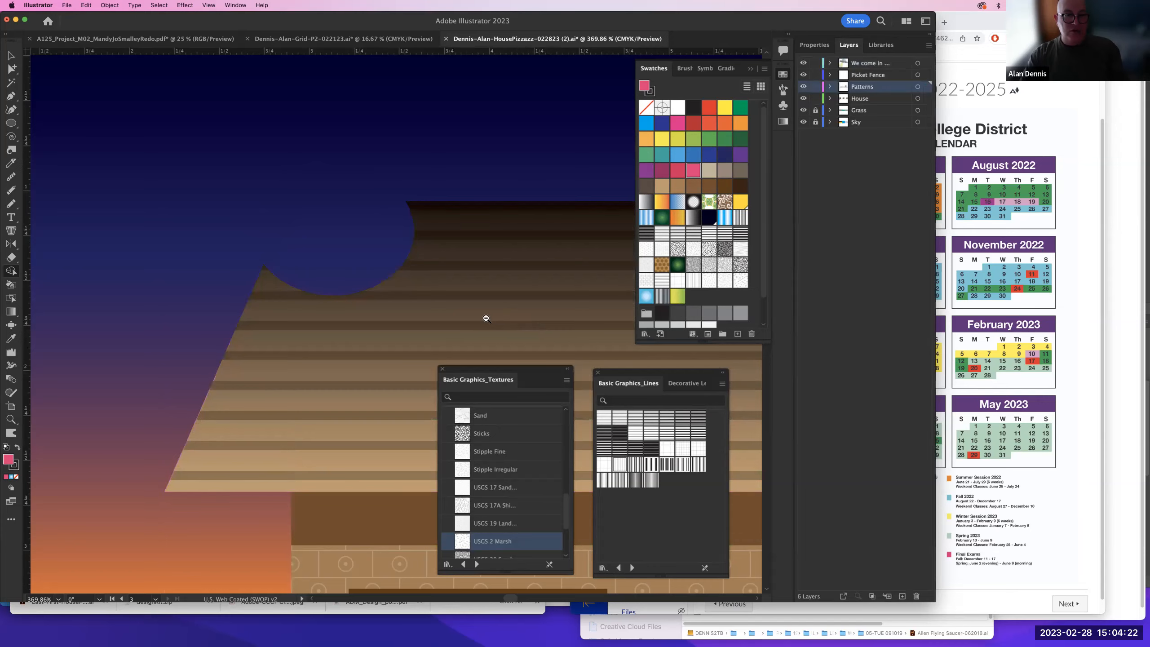
key("super+minus")
key("super+minus")
key("super+minus")
key("super+minus")
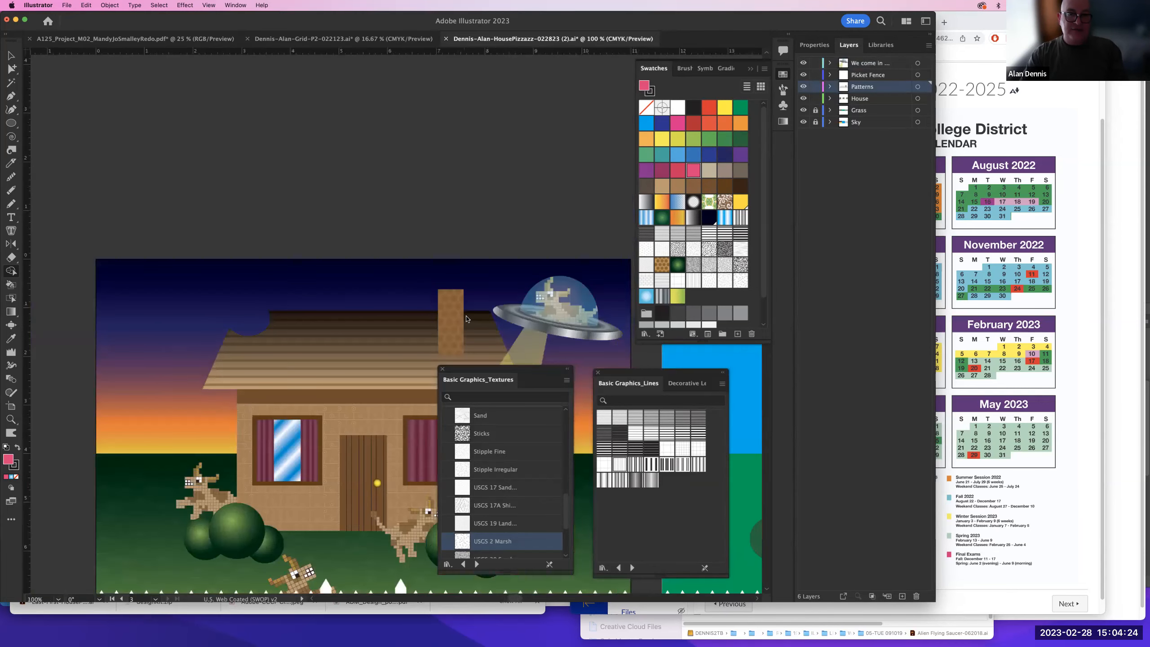
- Draw an ellipse over the chimney top and delete its three pink pieces with Shape Builder
scroll(522, 201, "down", 5)
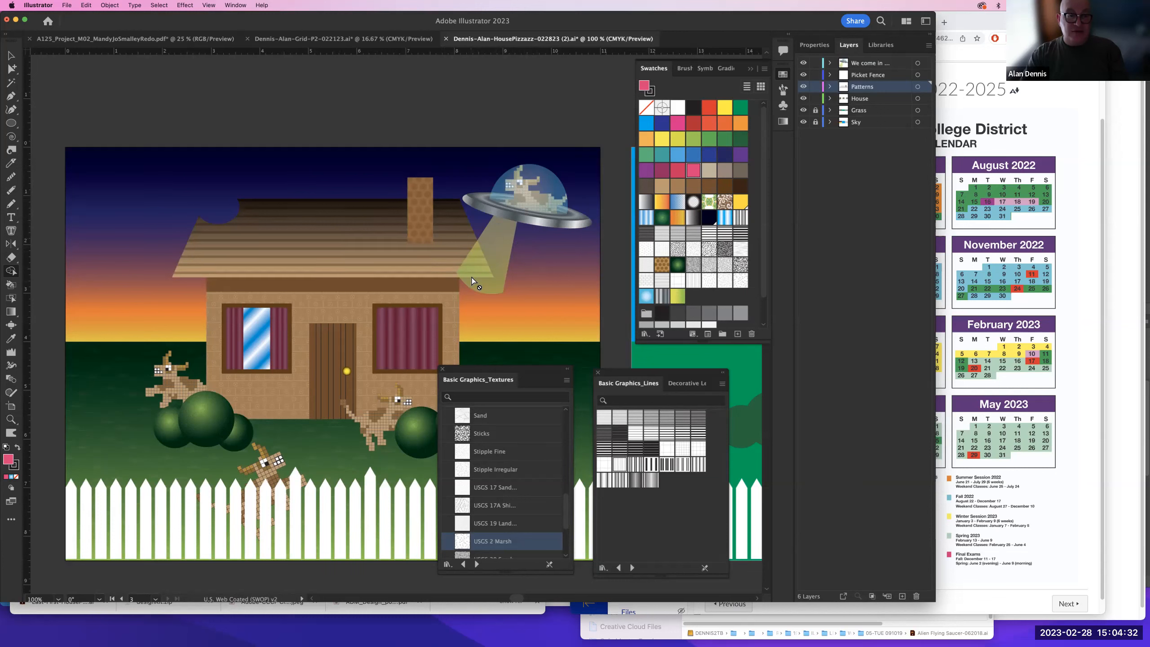
key("l")
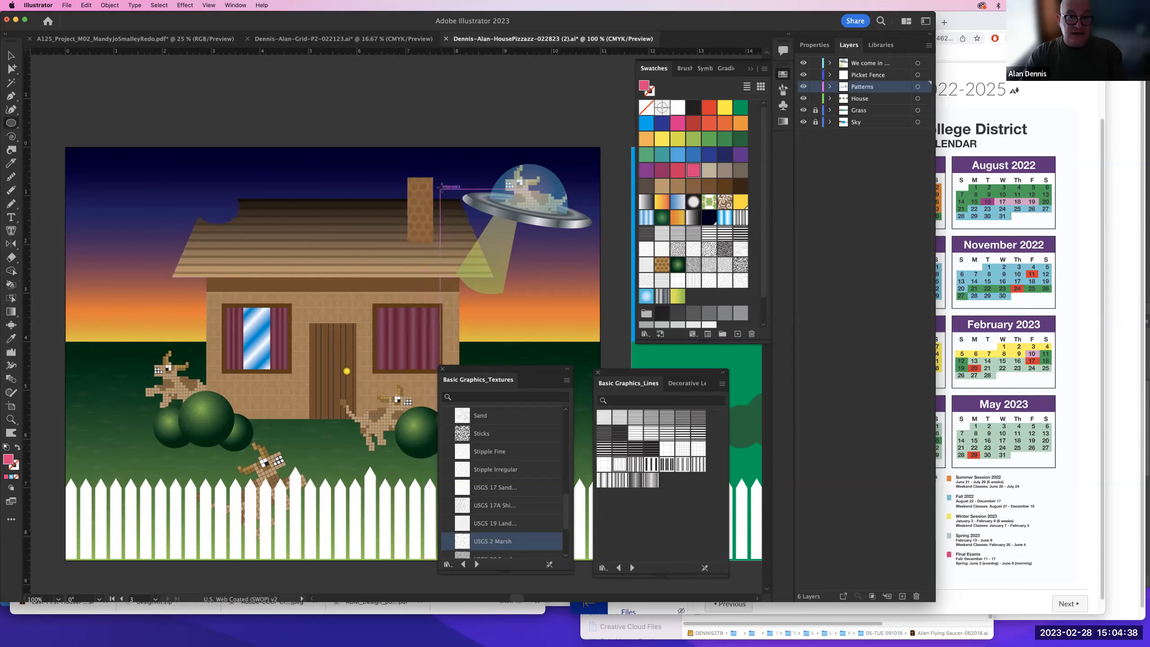
mouse_move(447, 189)
left_mouse_down()
mouse_move(419, 211)
mouse_move(440, 228)
left_mouse_up()
key("shift+m")
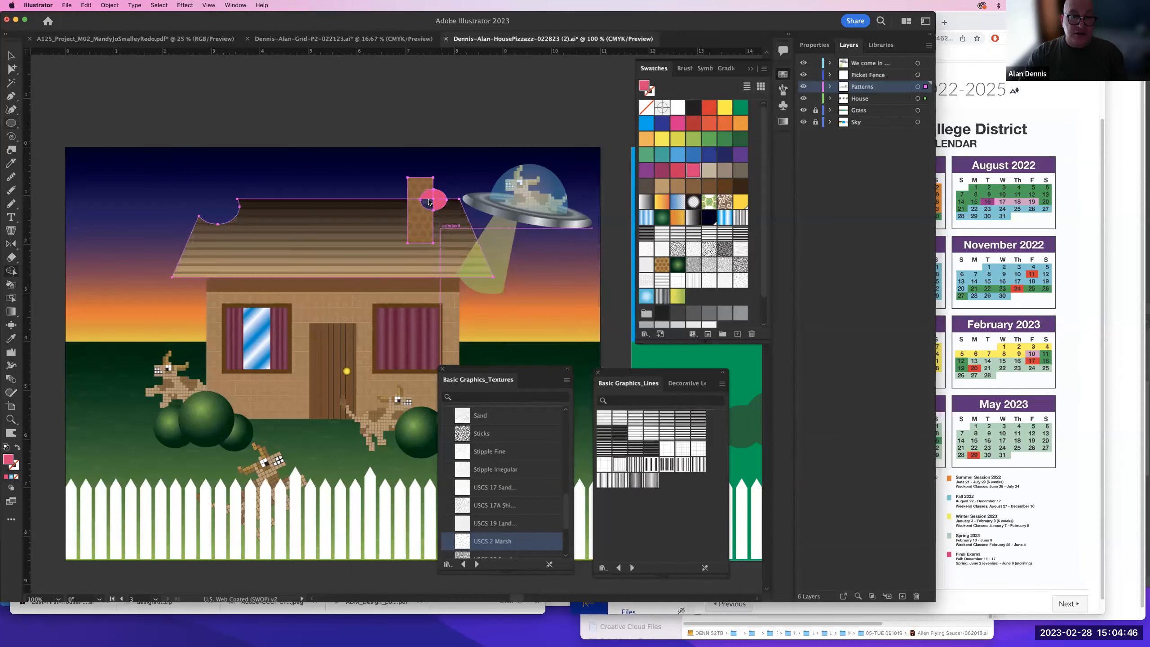
left_click(429, 196, "alt")
left_click(438, 196, "alt")
left_click(438, 204, "alt")
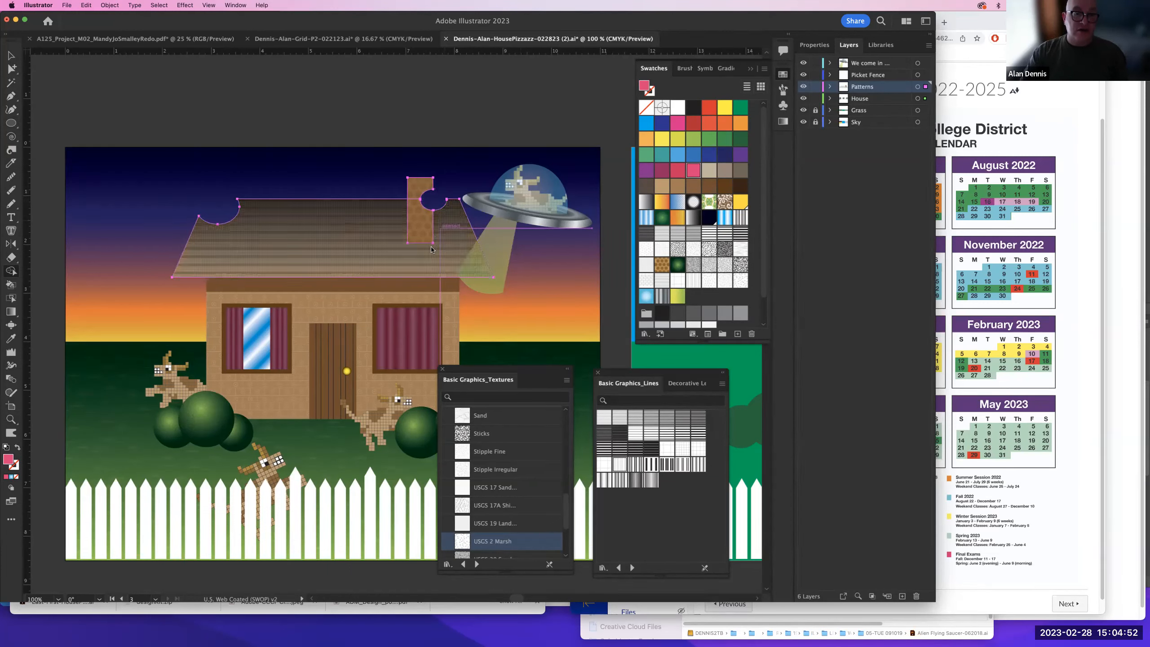
left_click_drag(266, 339, 188, 245)
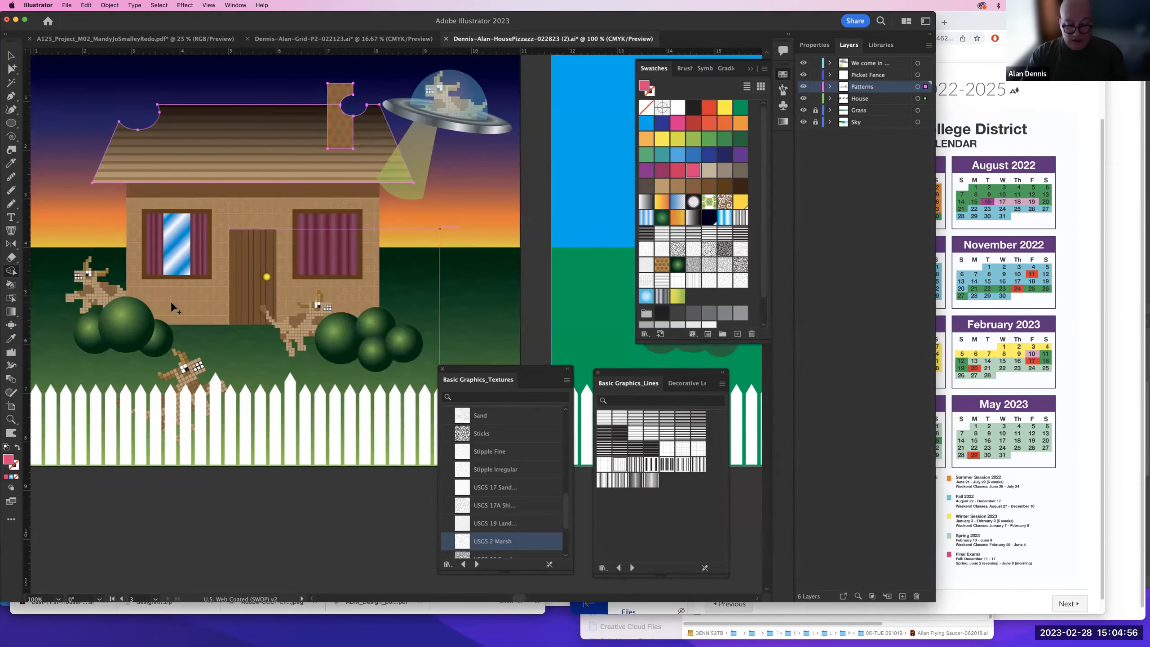
- Cut a rounded bite from the right-hand bushes using a pink circle and Shape Builder
key("l")
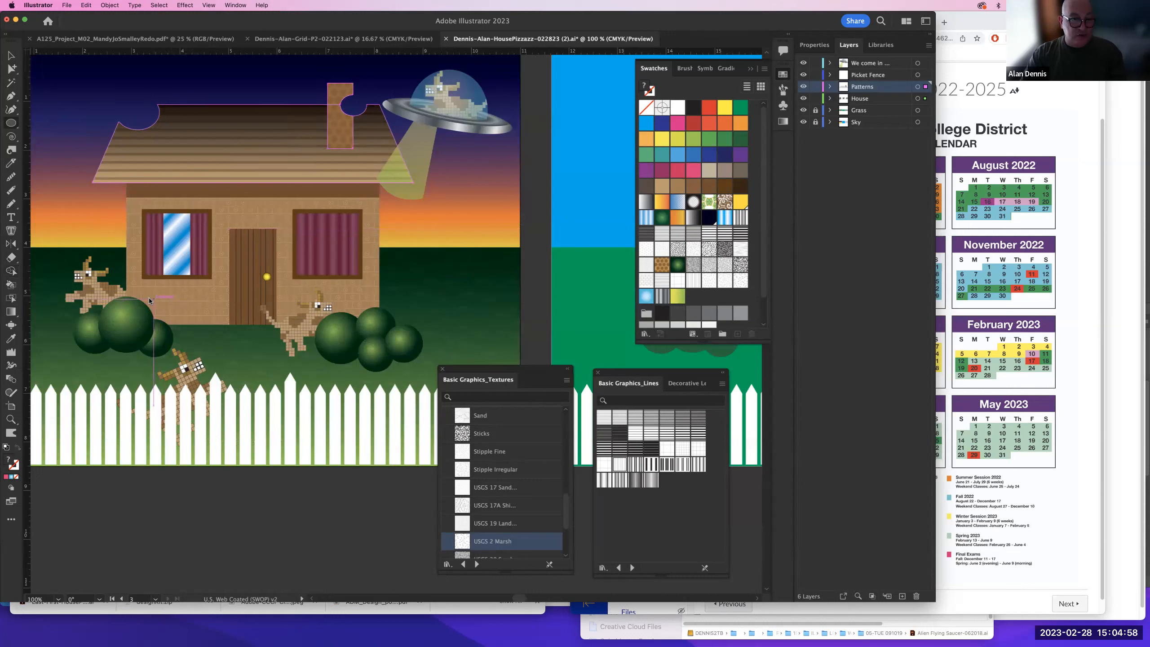
left_click_drag(401, 290, 364, 327)
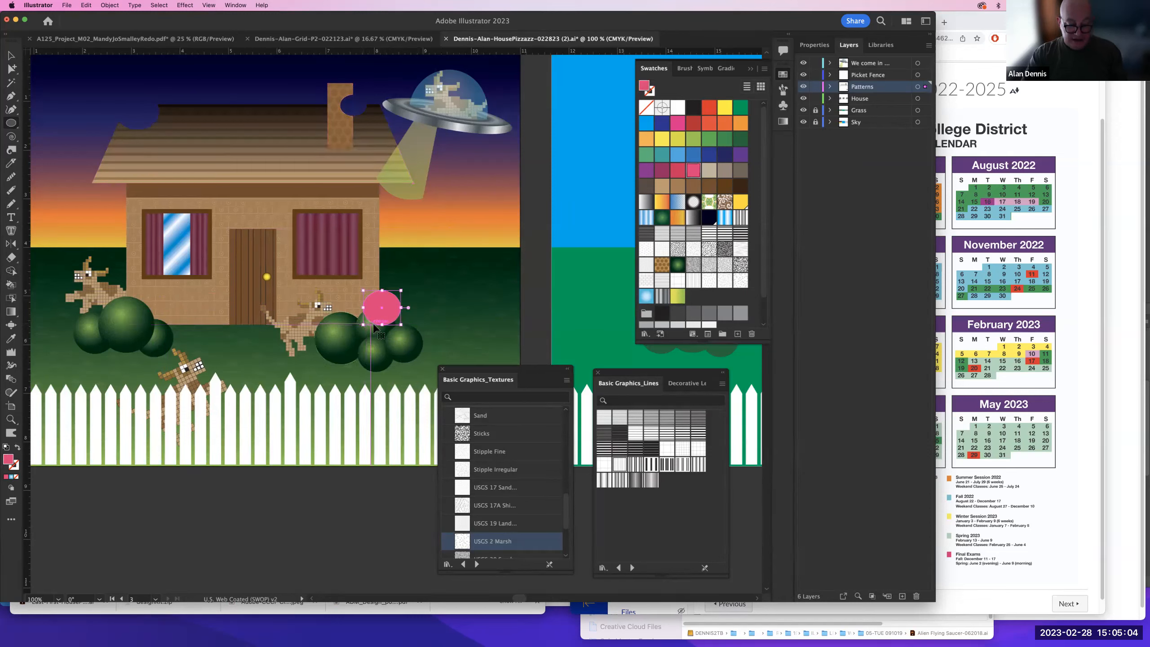
key("super+a")
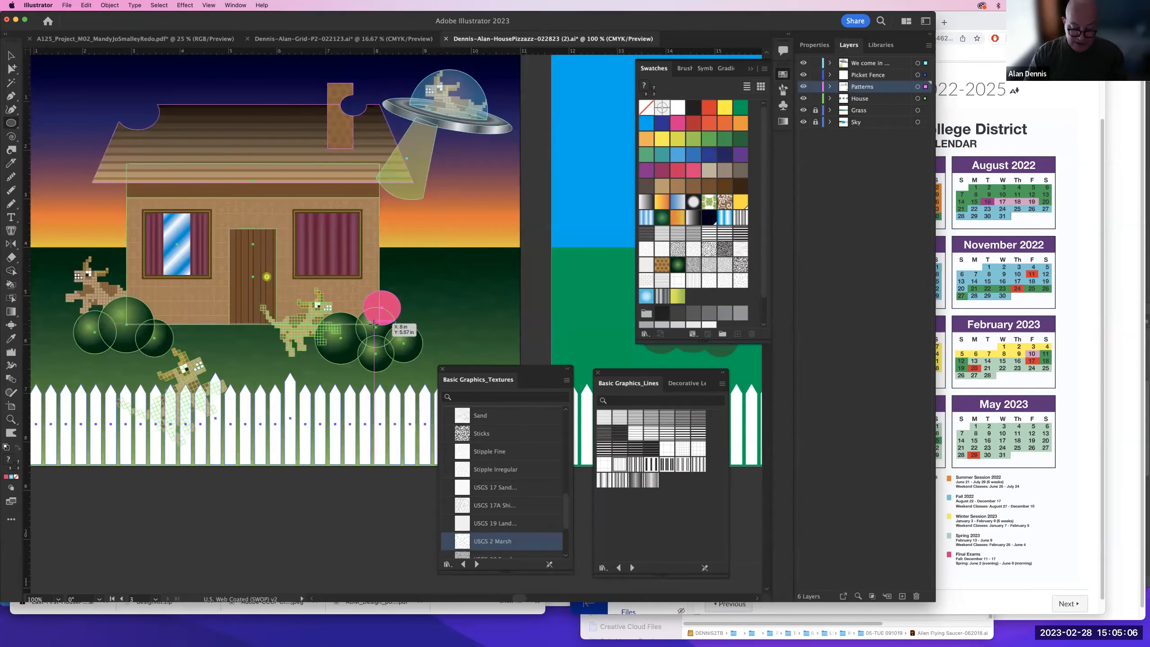
key("shift+m")
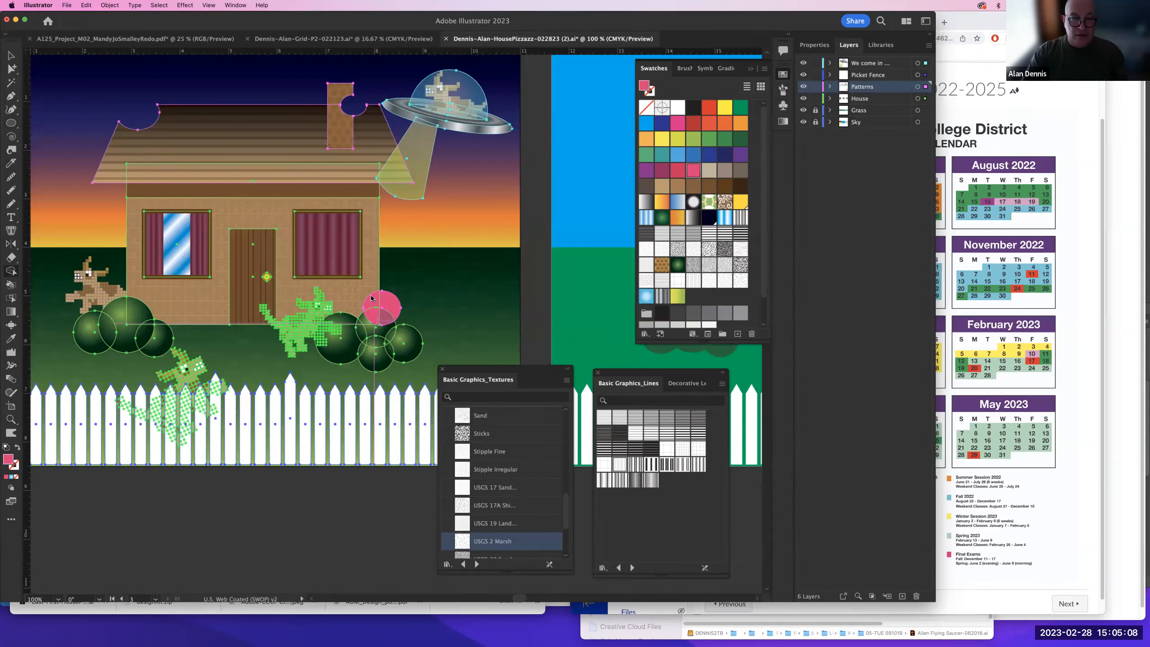
left_click(371, 316, "alt")
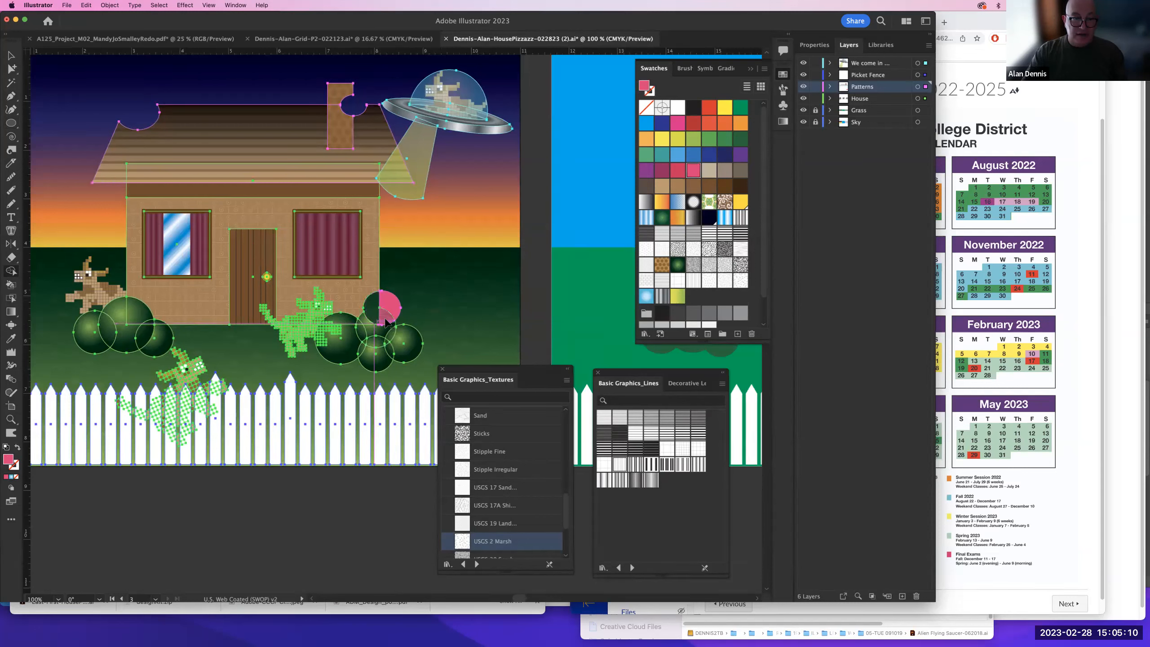
left_click(392, 309, "alt")
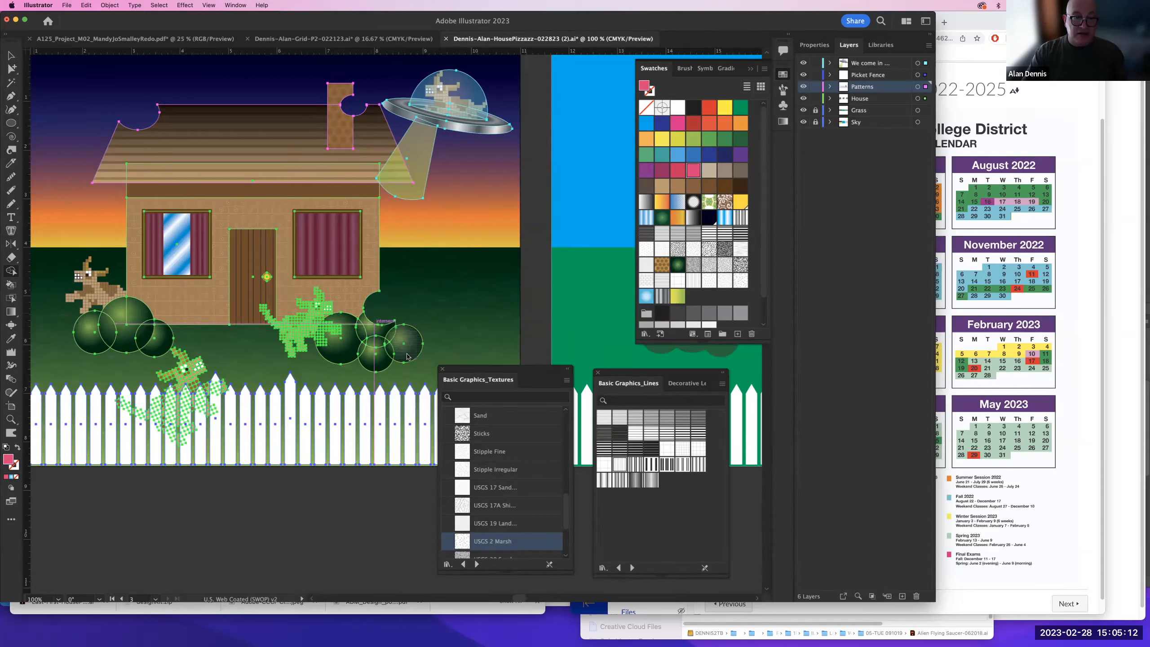
key("super+shift+a")
left_click_drag(367, 381, 424, 330)
key("l")
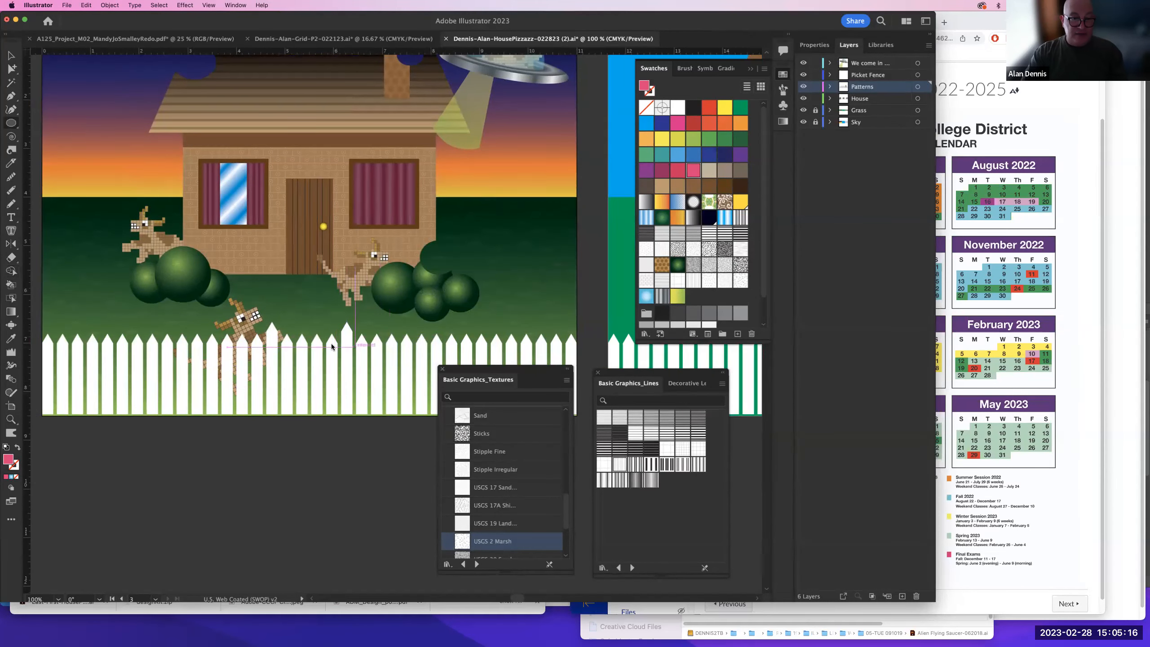
- Draw a pink circle over the fence and rotate one picket so it leans over
left_click_drag(311, 331, 373, 375)
key("super+z")
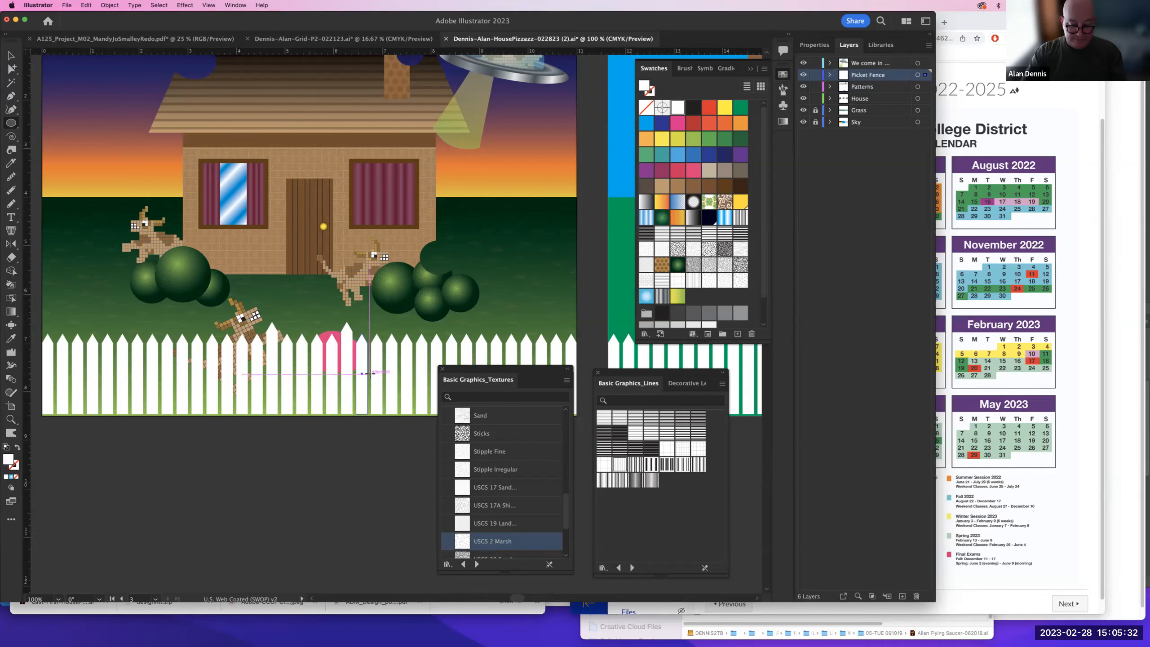
key("v")
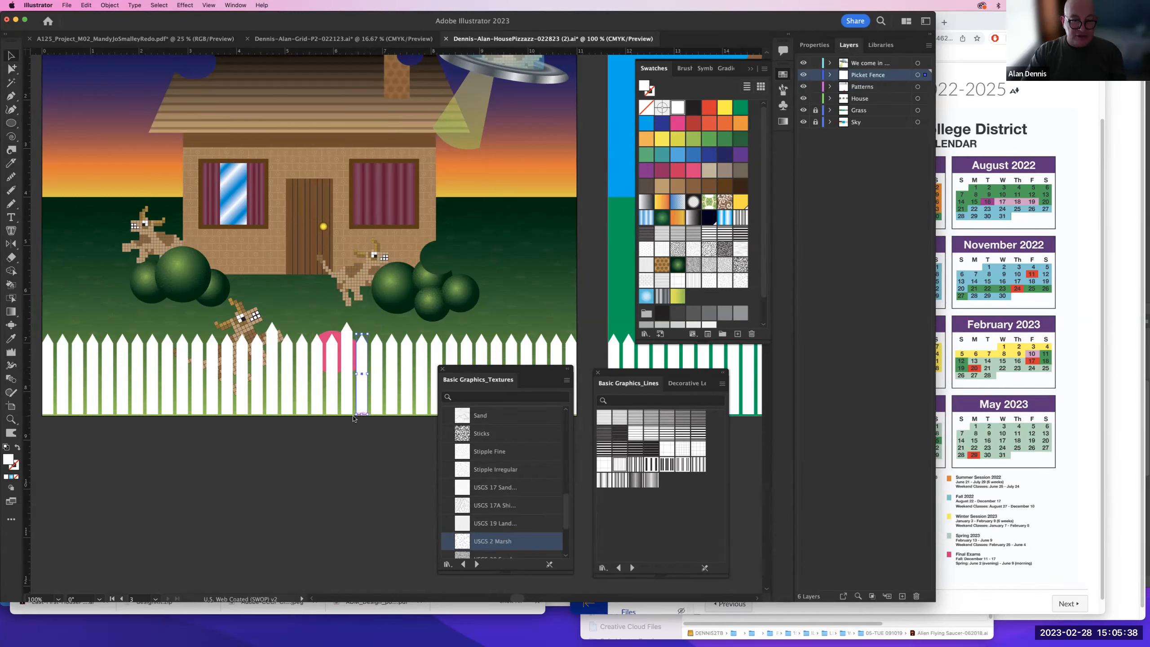
key("super+equal")
key("super+equal")
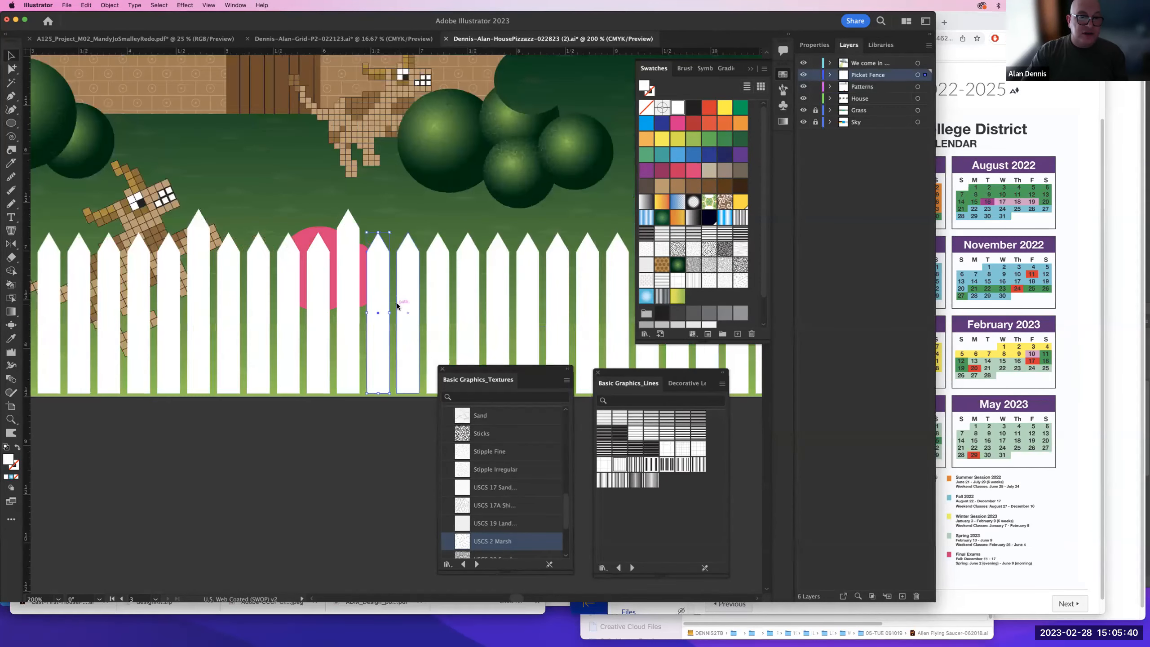
left_click_drag(400, 320, 391, 361)
- Move the circle behind two pickets and cut a round hole through them with Shape Builder
left_click_drag(369, 277, 521, 297)
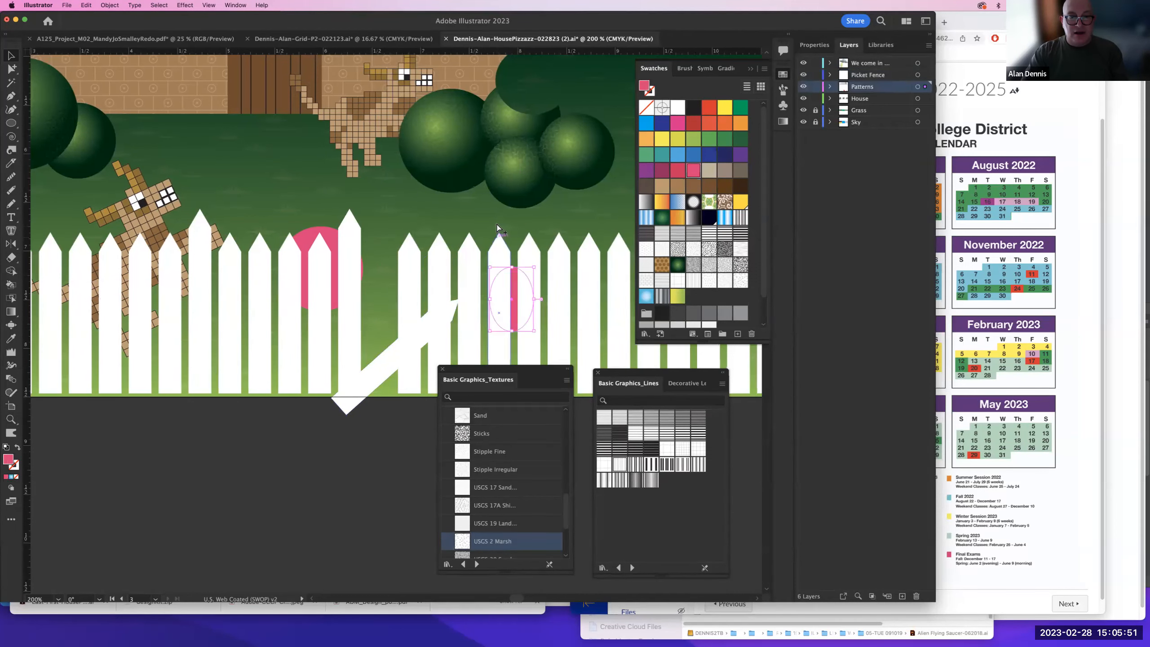
left_click(537, 303)
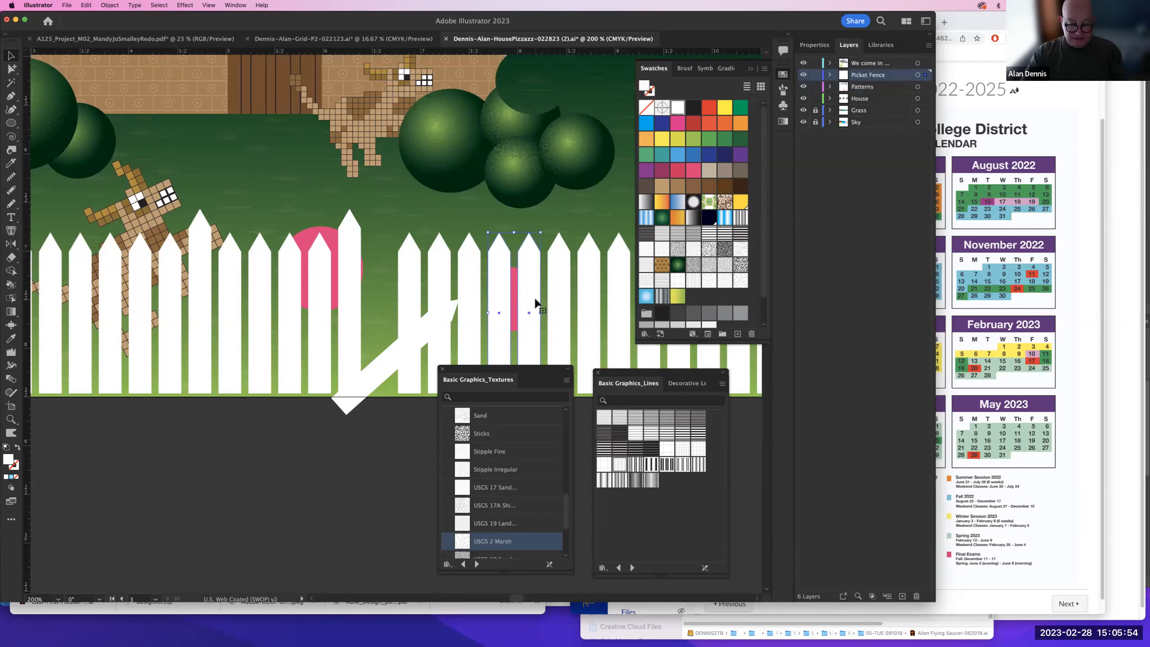
left_click(502, 226)
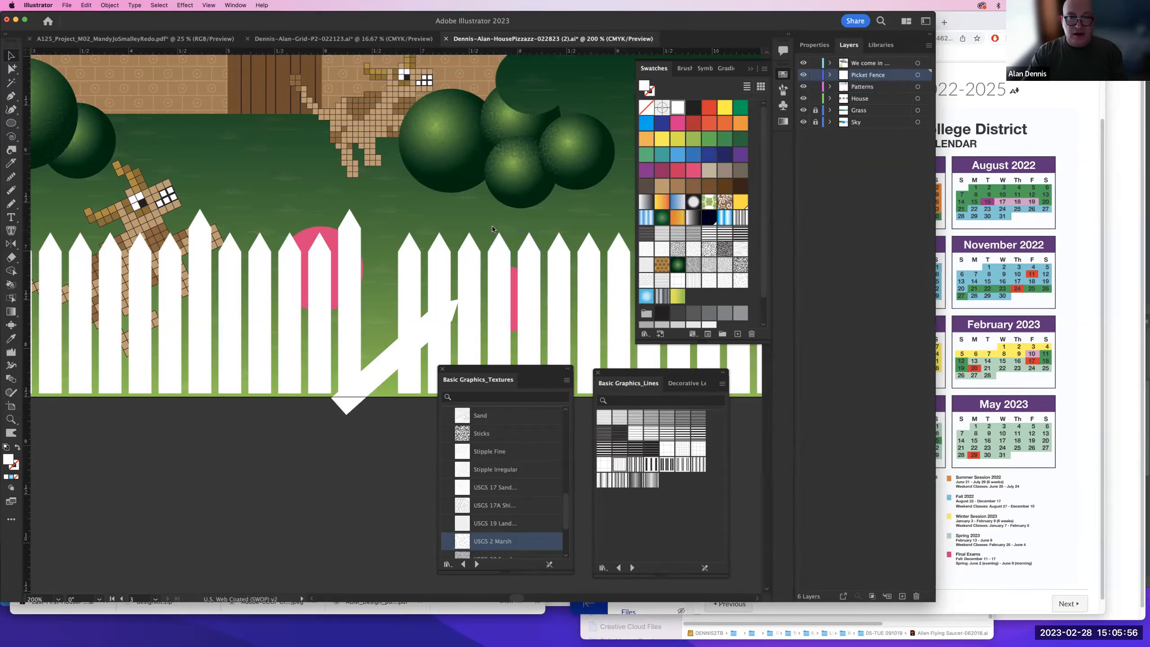
left_click_drag(536, 295, 519, 265)
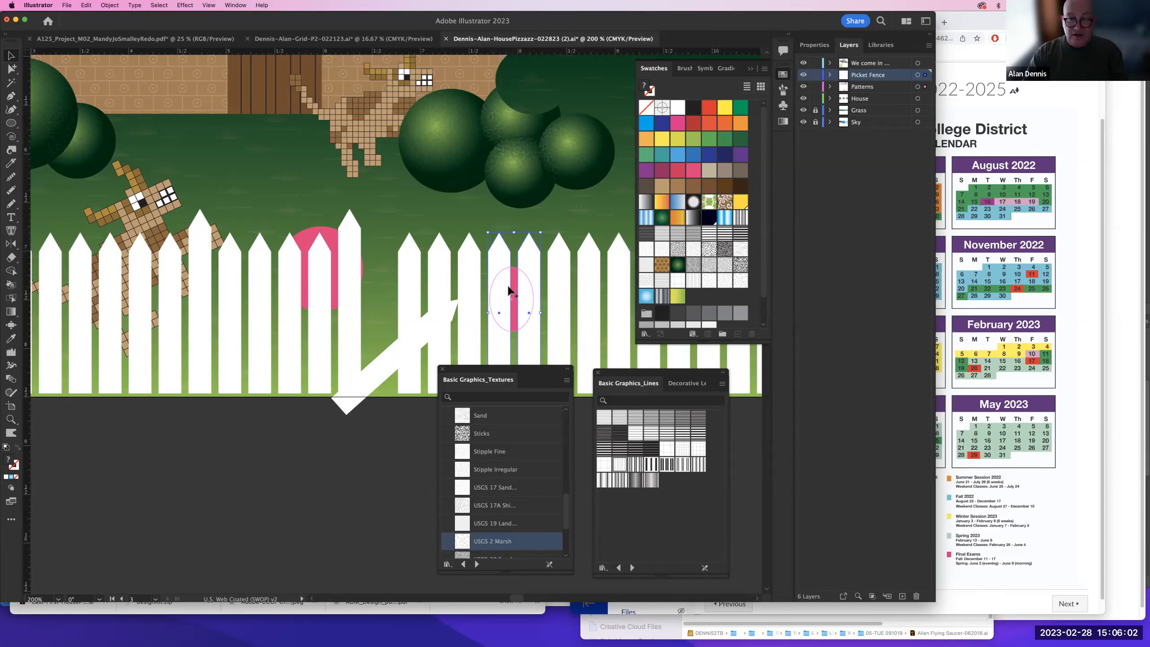
key("shift+m")
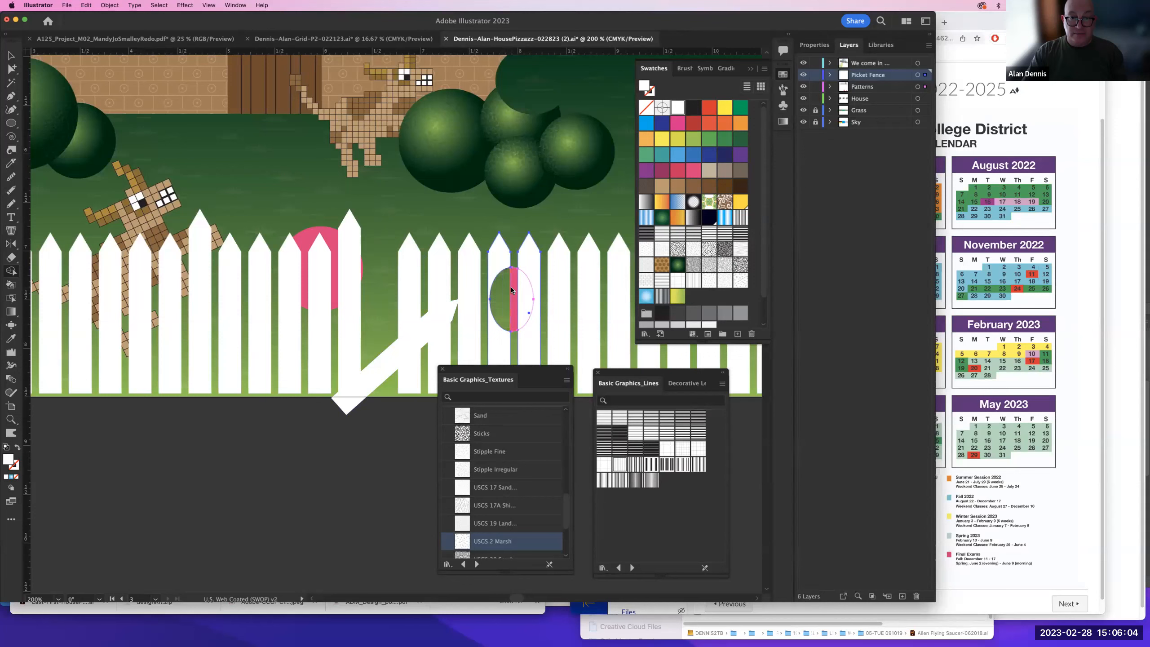
left_click(520, 288, "alt")
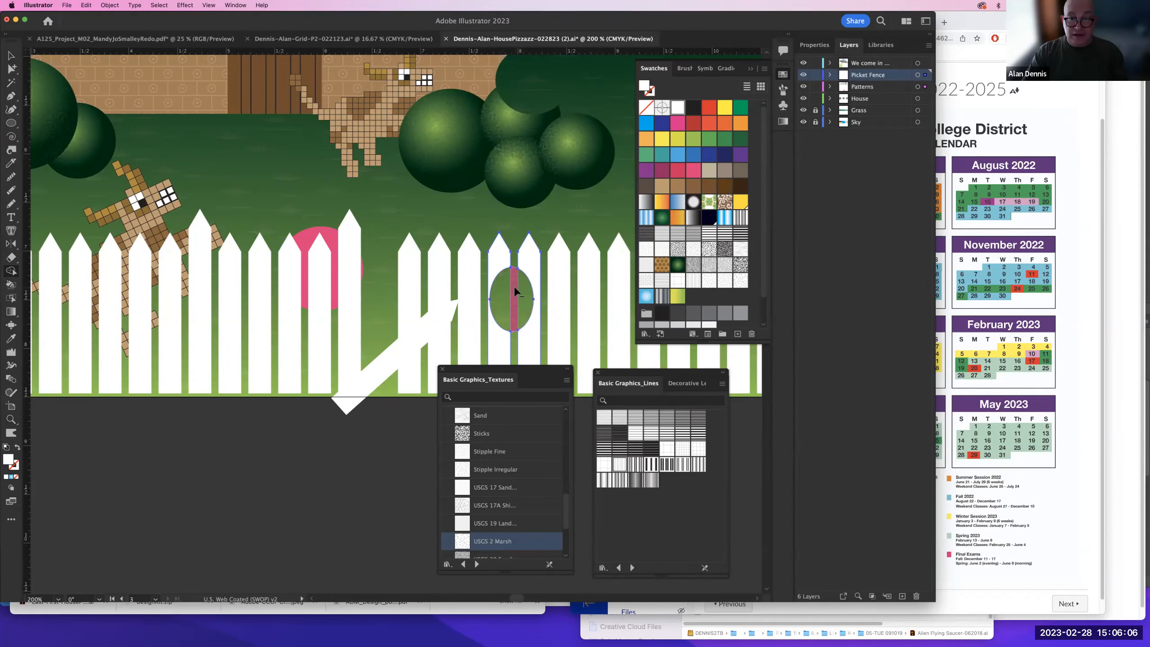
- Cut a second round hole through the left pickets, removing the section, arch and sliver
scroll(414, 323, "left", 3)
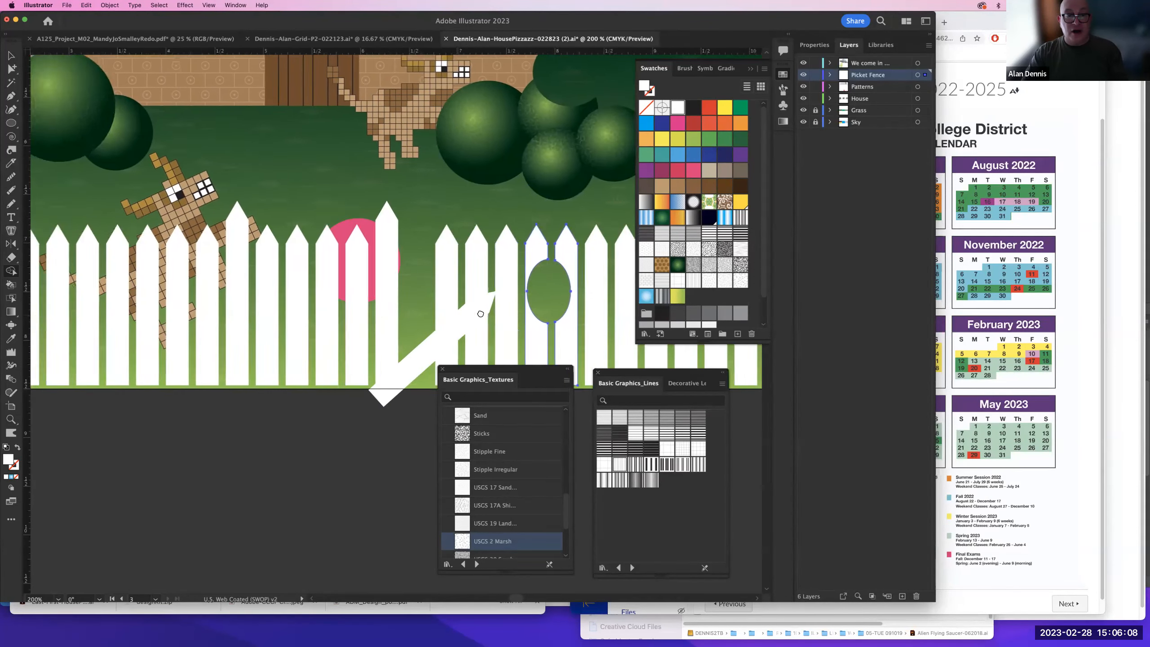
left_click_drag(441, 298, 441, 298)
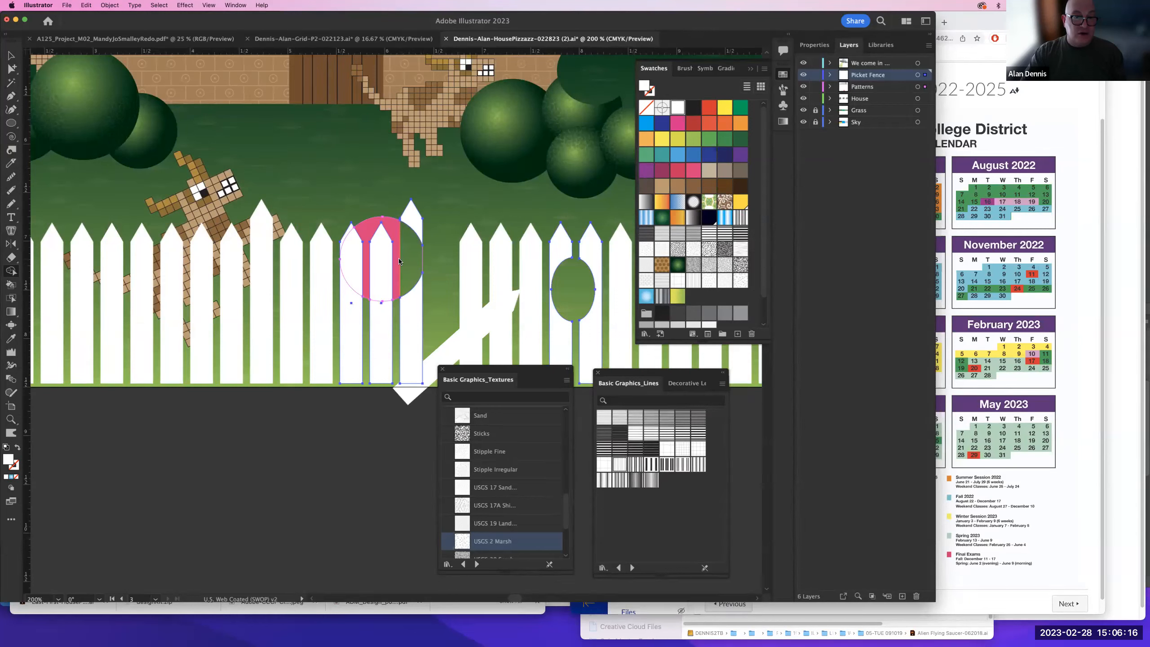
left_click(385, 258)
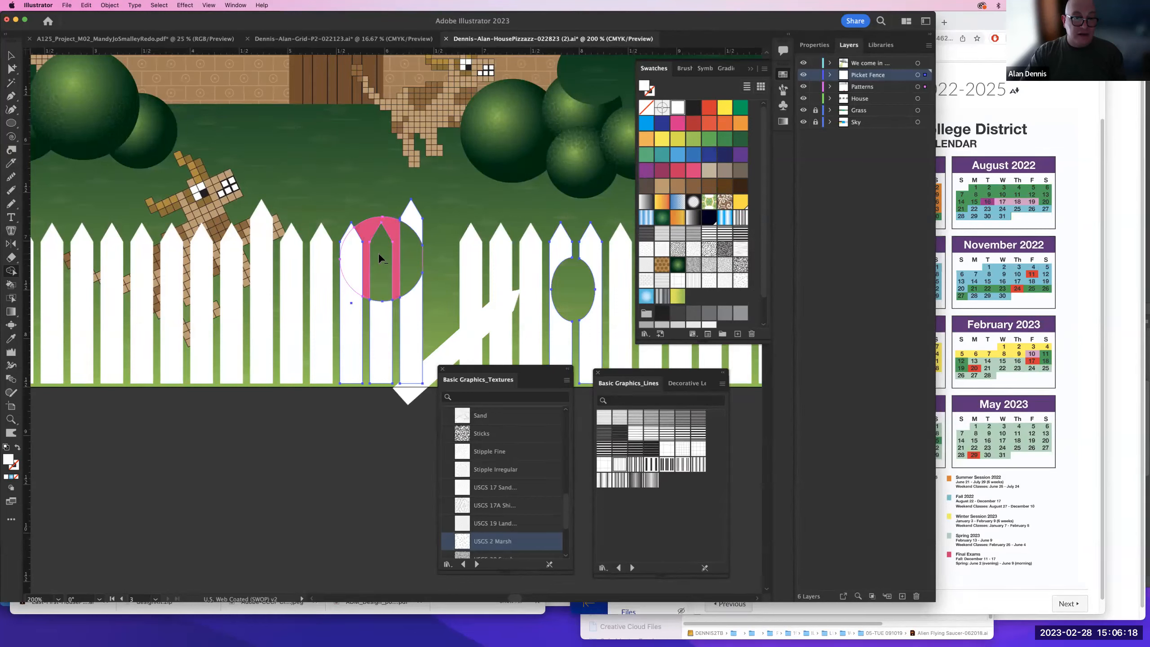
left_click(369, 227)
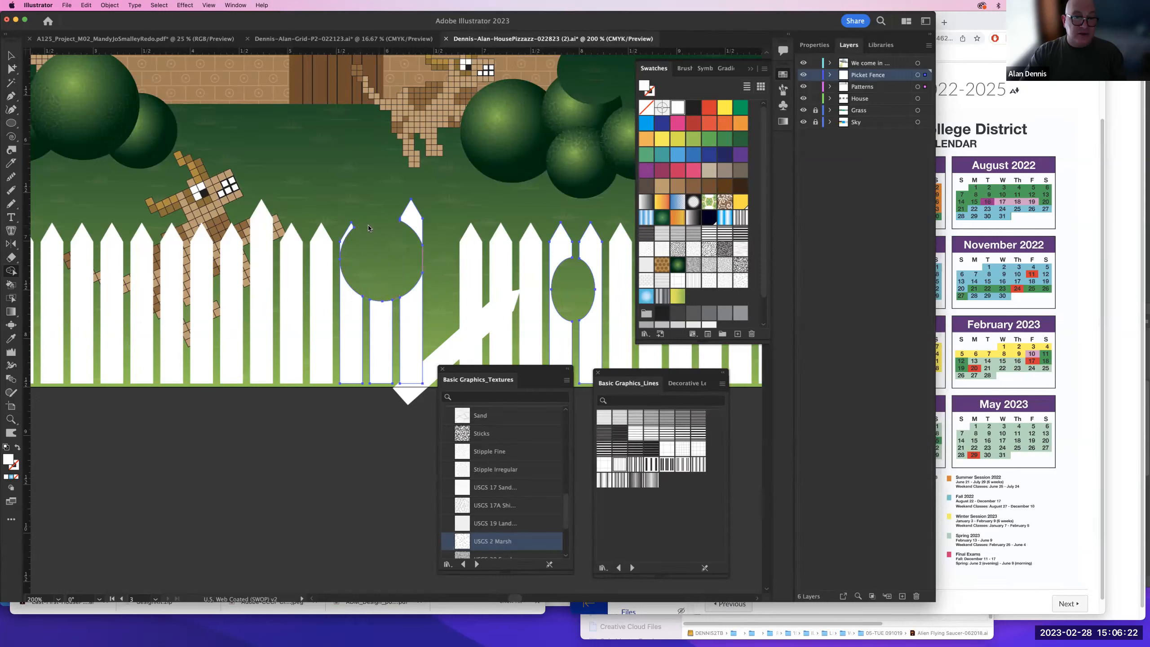
left_click(422, 256)
- Move the loose picket tip down onto the fence with Direct Selection
key("v")
left_click(353, 491)
left_click(419, 225)
left_click_drag(414, 223, 440, 318)
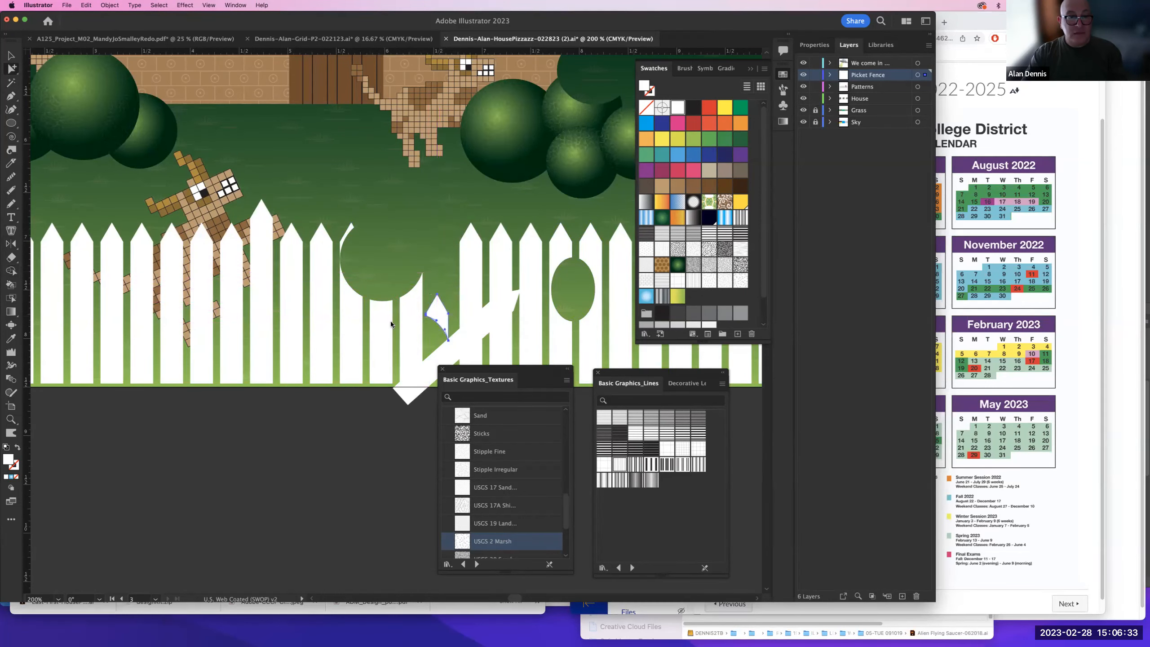
left_click(348, 312, "alt+super")
left_click(348, 312, "alt+super")
left_click_drag(387, 357, 195, 468)
key("Tab")
left_click_drag(440, 305, 577, 319)
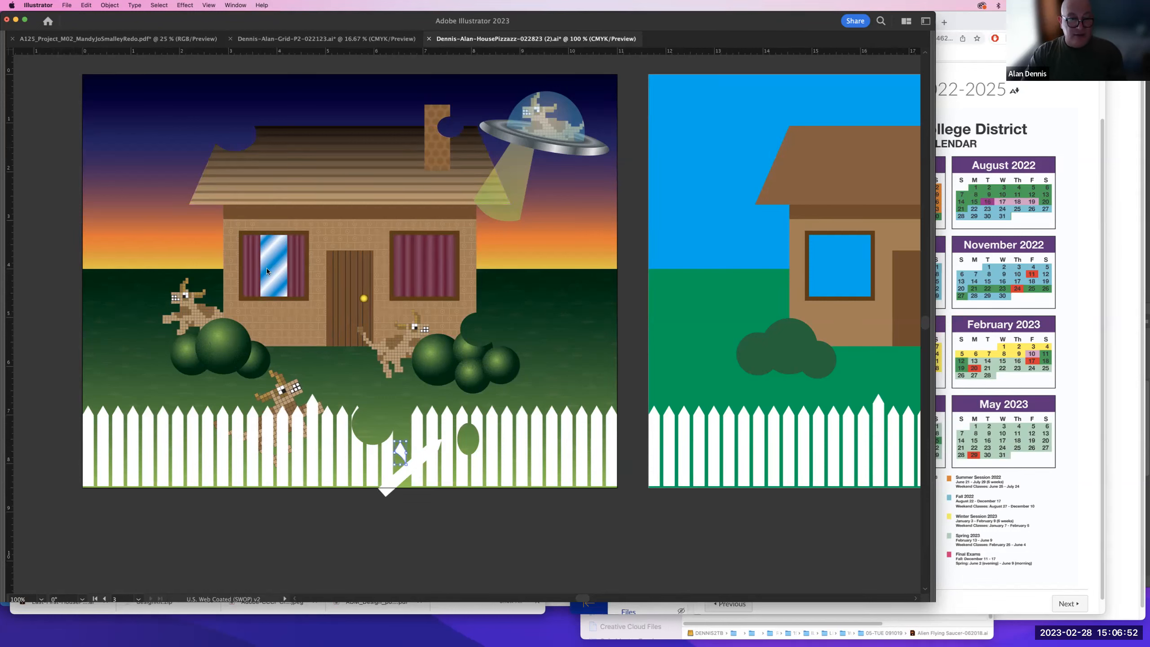
left_click_drag(254, 265, 181, 219)
left_click_drag(246, 267, 324, 217)
left_click_drag(255, 261, 269, 194)
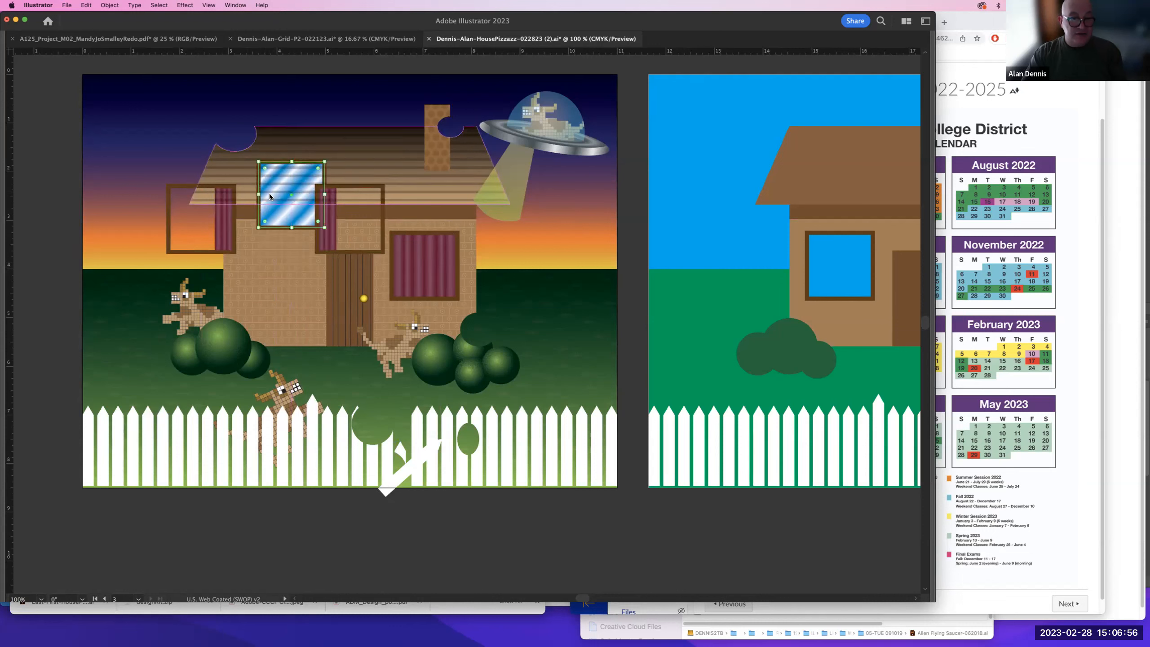
key("super+z")
key("super+z")
key("super+z")
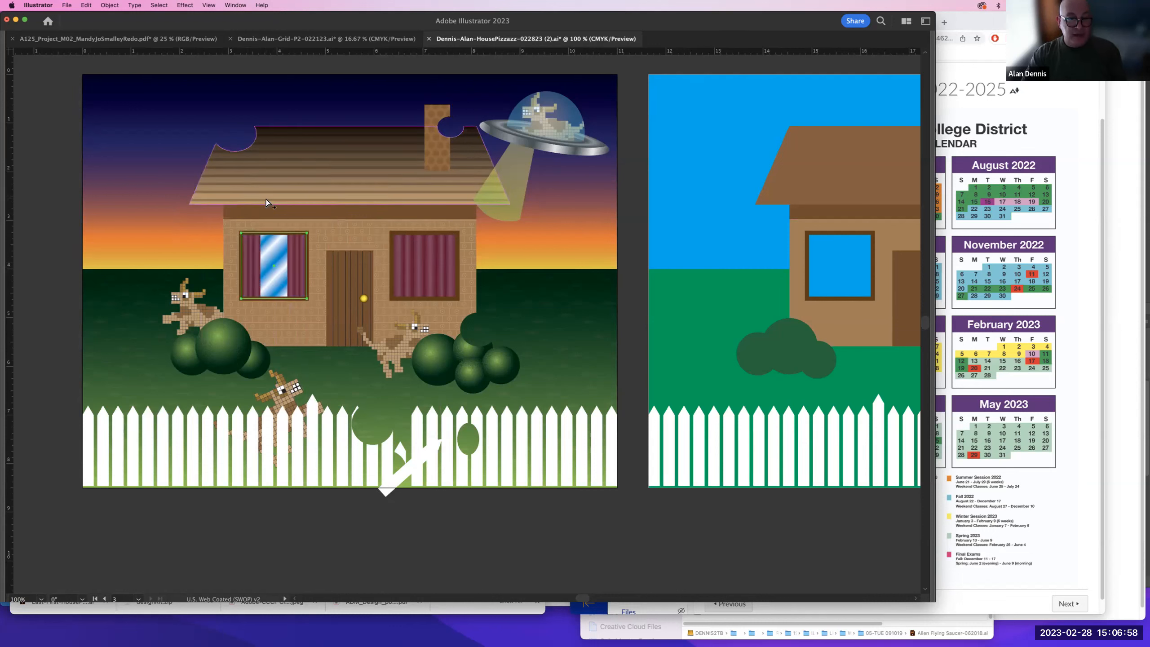
key("super+shift+a")
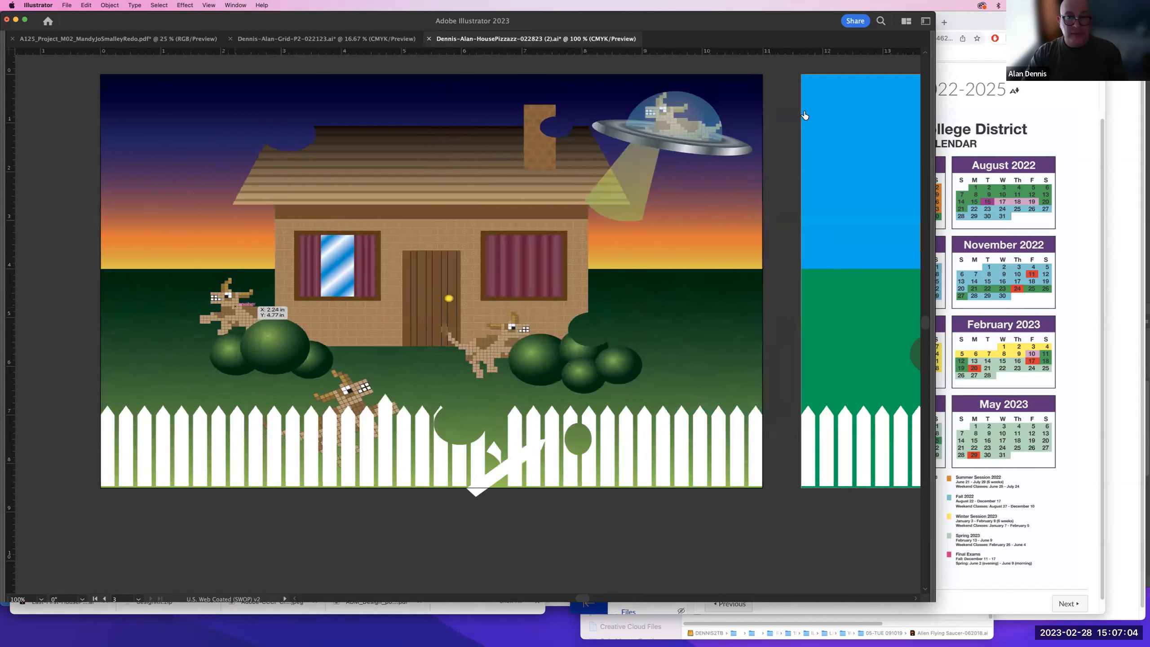
key("Tab")
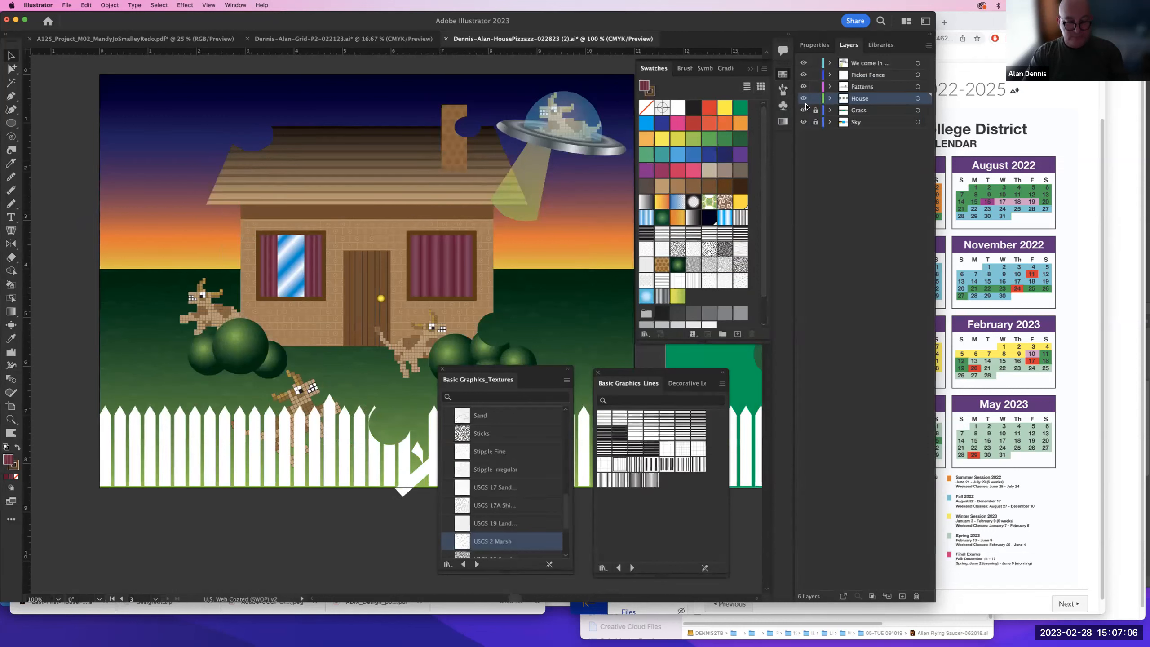
- Duplicate the left pixel alien onto the House layer, placing the copy at the left window
key("super+a")
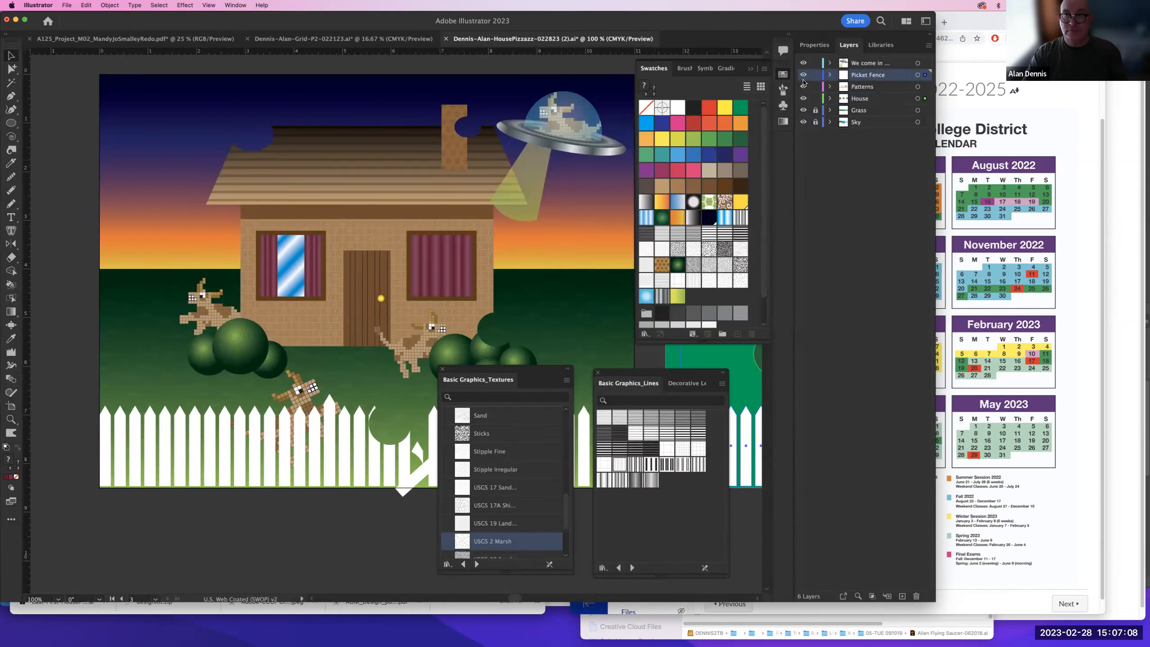
left_click(815, 122)
left_click(815, 110)
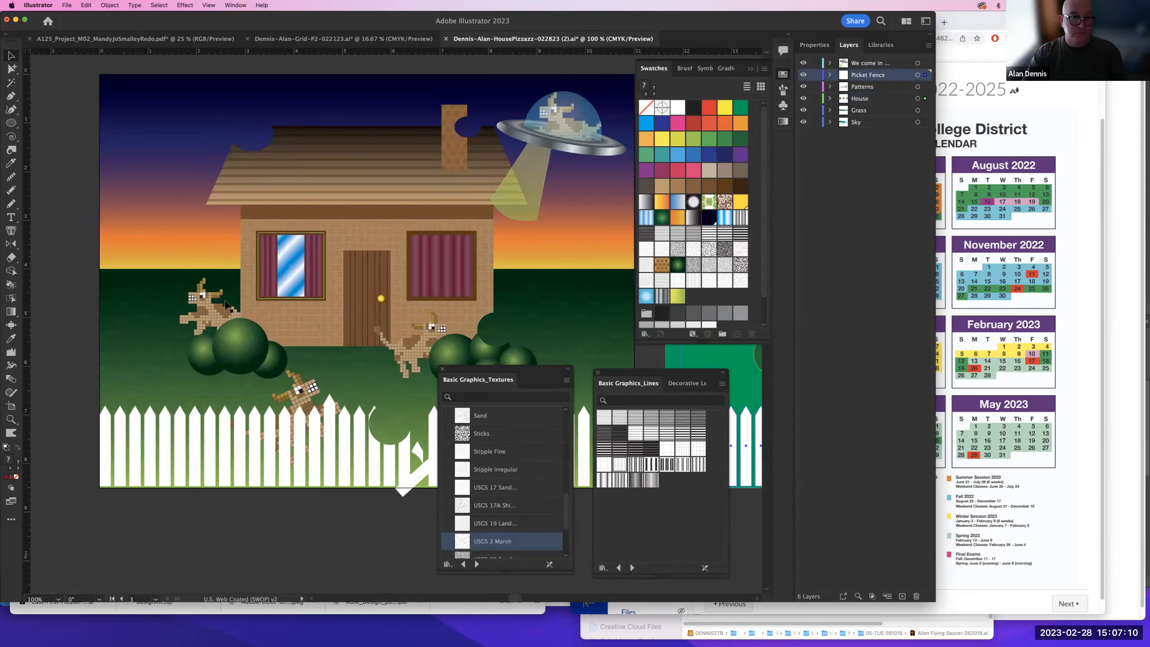
left_click(218, 309)
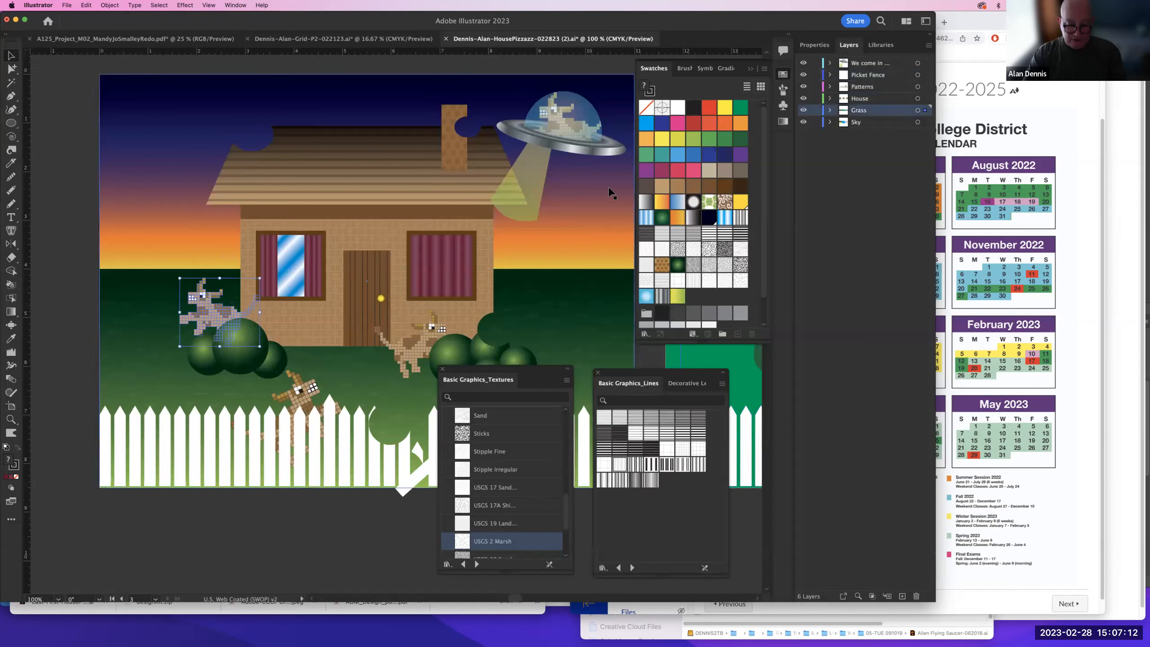
key("super")
left_click(816, 110)
left_click(816, 122)
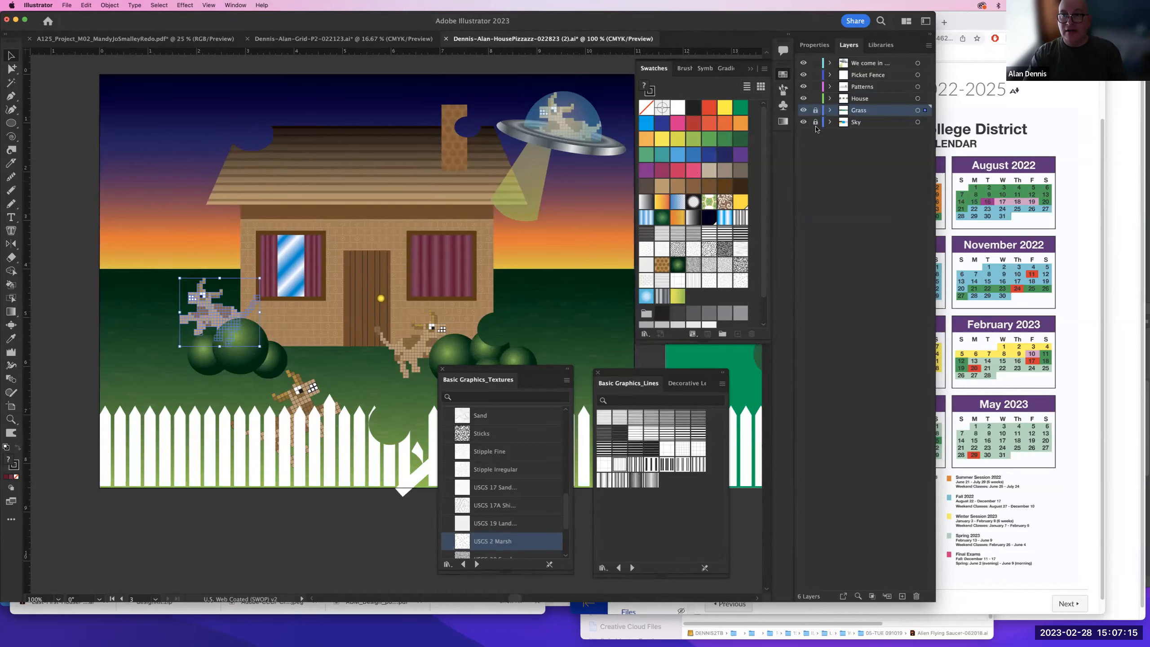
left_click(857, 99)
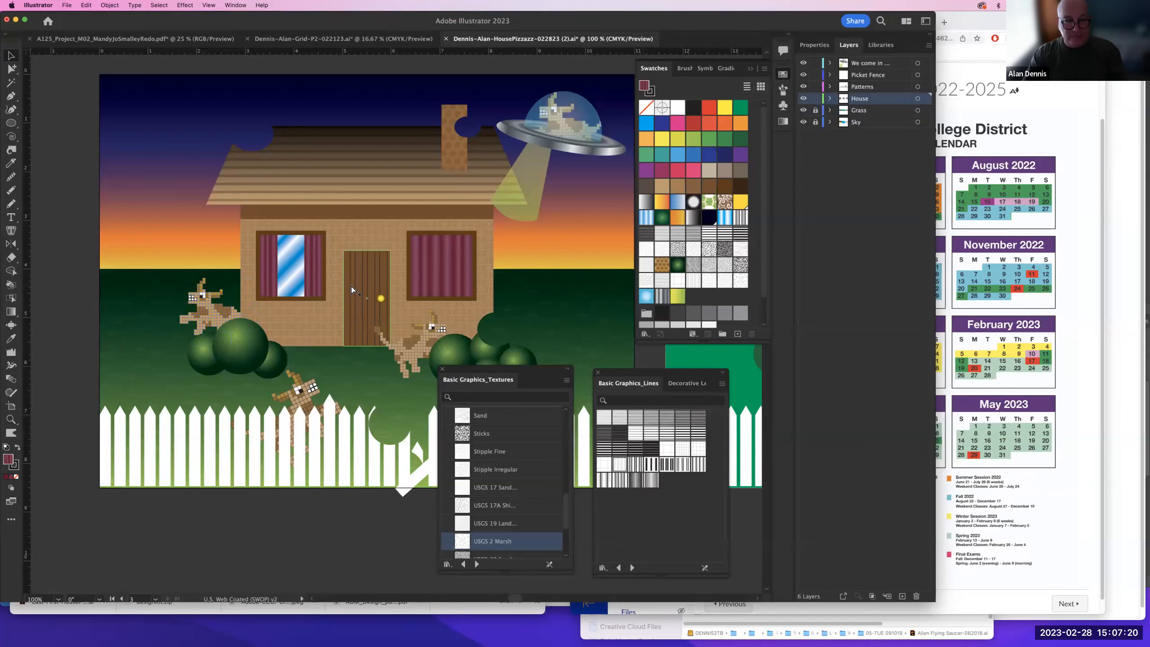
left_click(214, 313)
left_click_drag(214, 314, 302, 288)
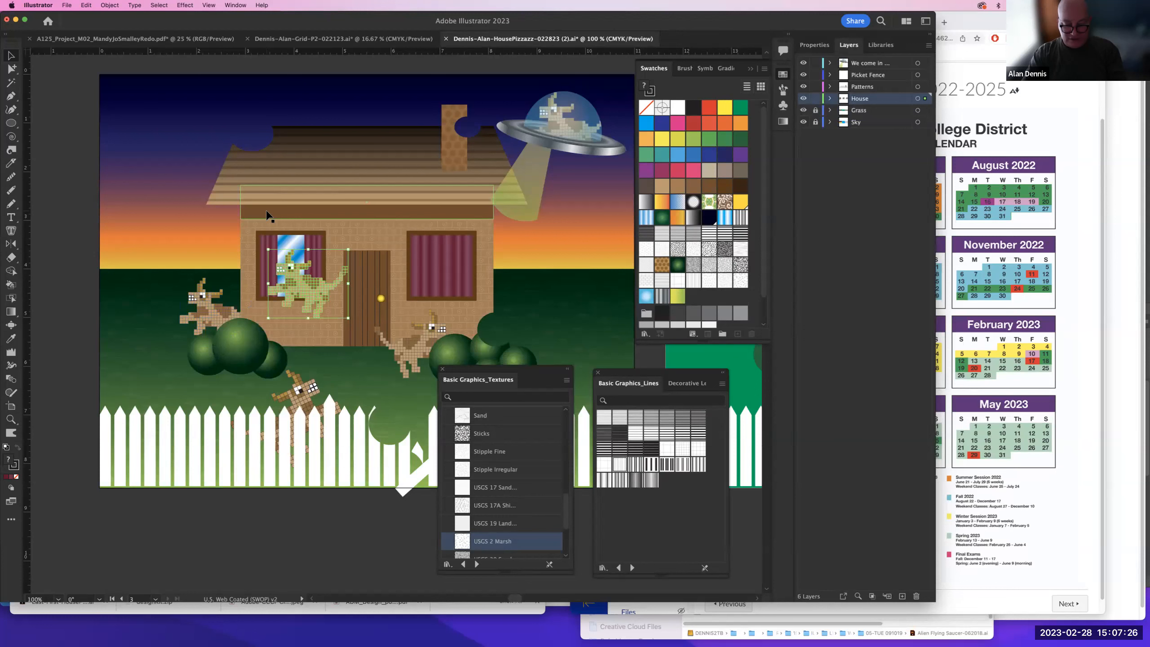
- Reflect the alien copy vertically and shift it left over the window
left_click(14, 246)
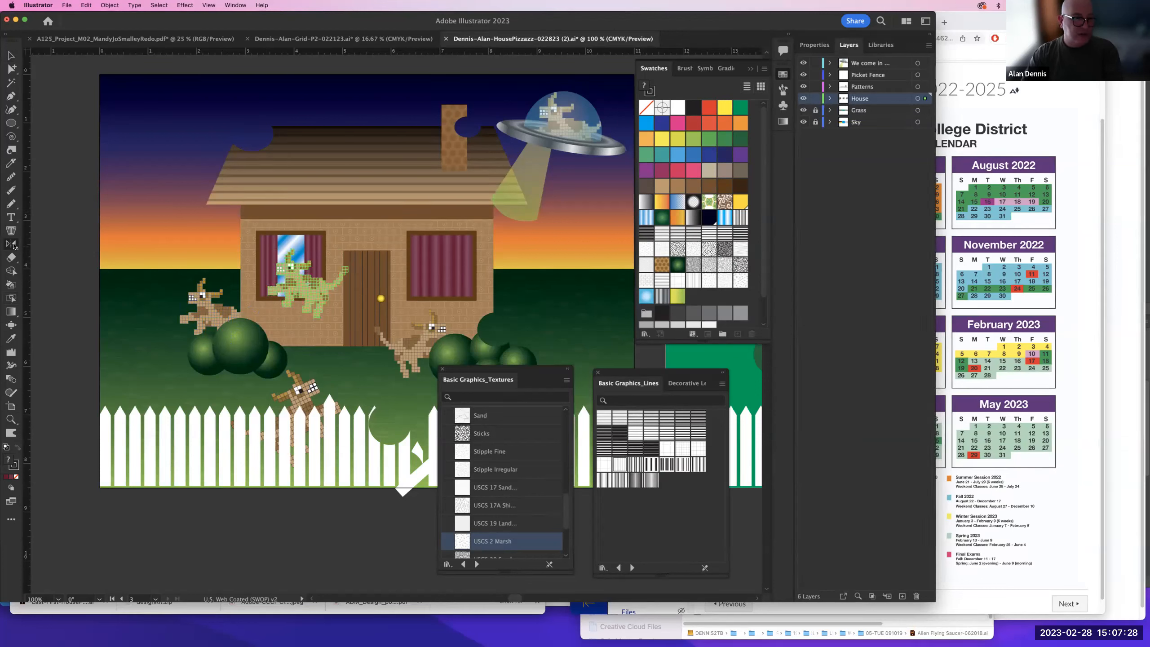
double_click(18, 246)
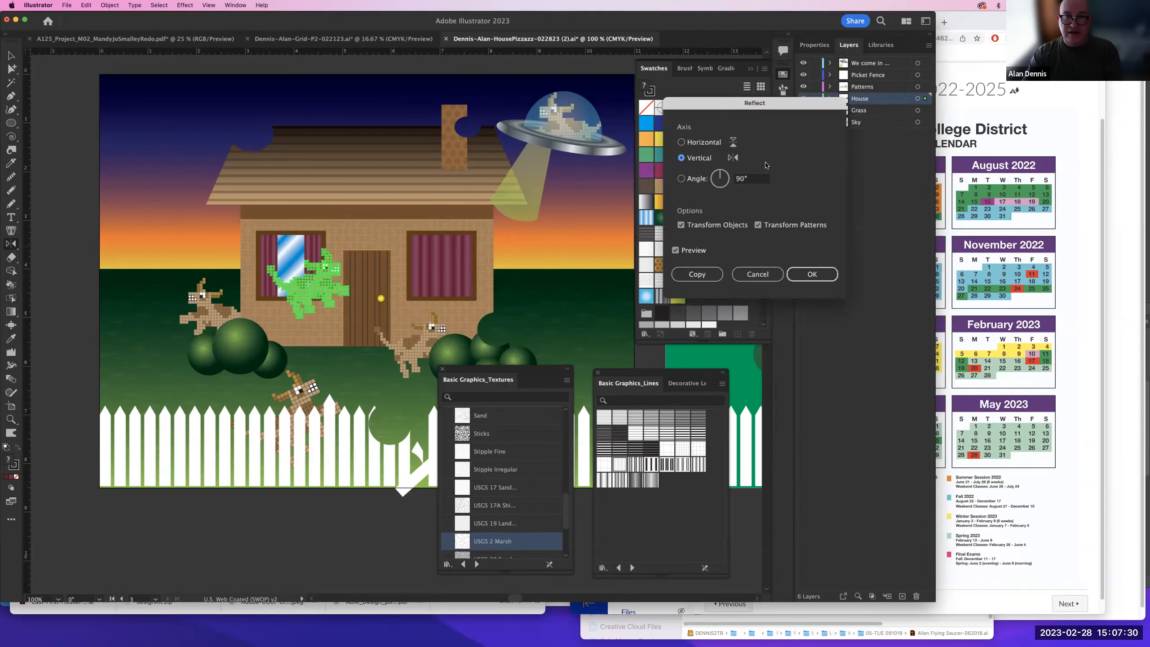
left_click(796, 273)
left_click_drag(320, 274, 287, 276)
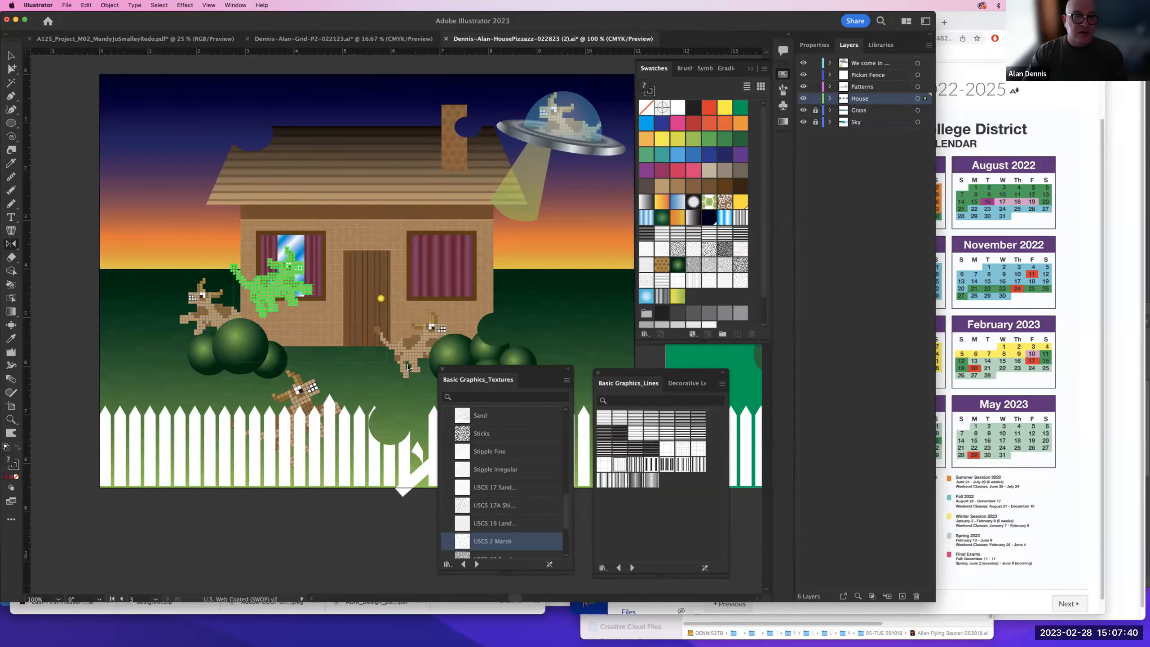
left_click_drag(408, 367, 412, 365)
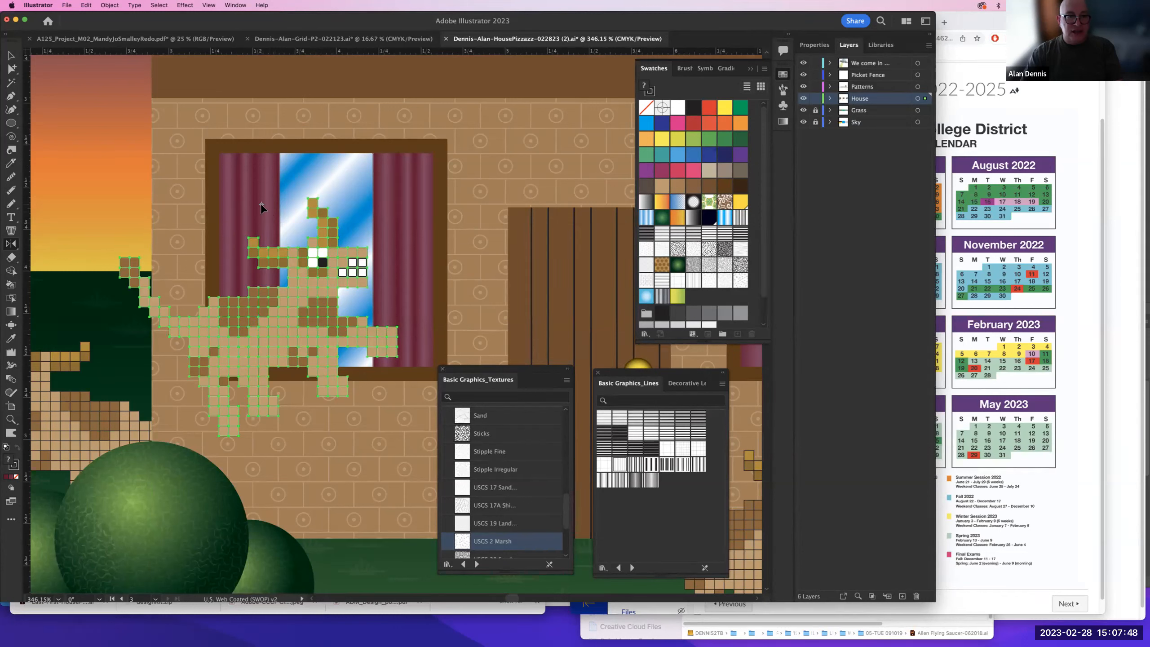
- Bring the curtained window group in front of the pixel dog
key("v")
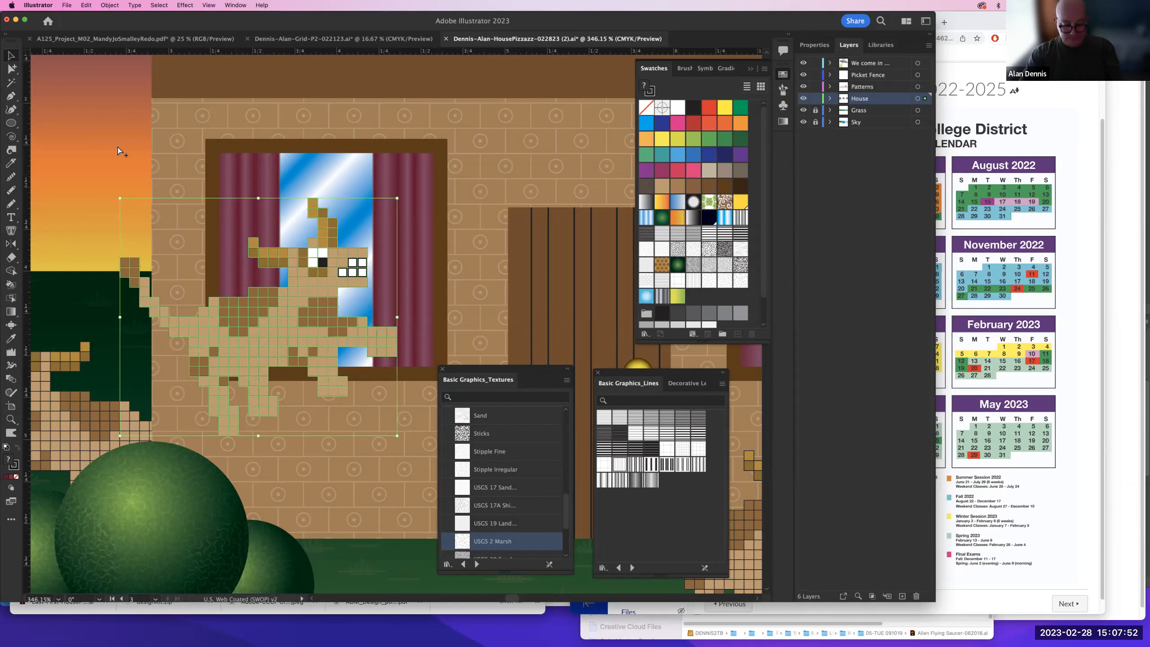
left_click(117, 147)
left_click(244, 185)
left_click_drag(244, 189, 410, 155)
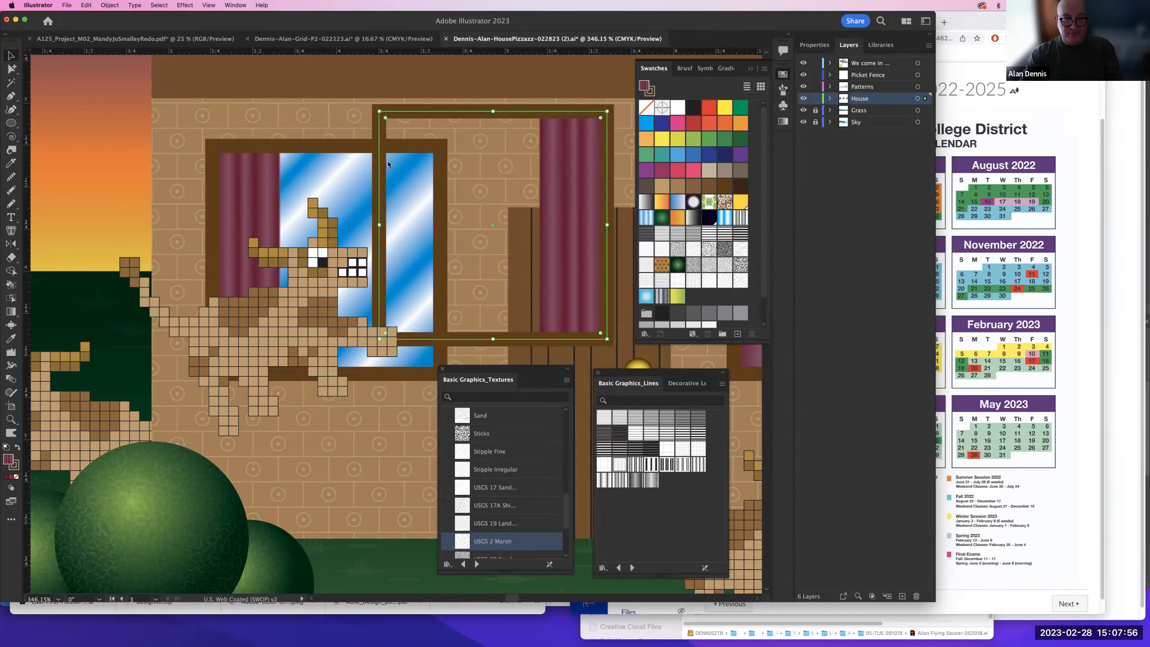
key("super+z")
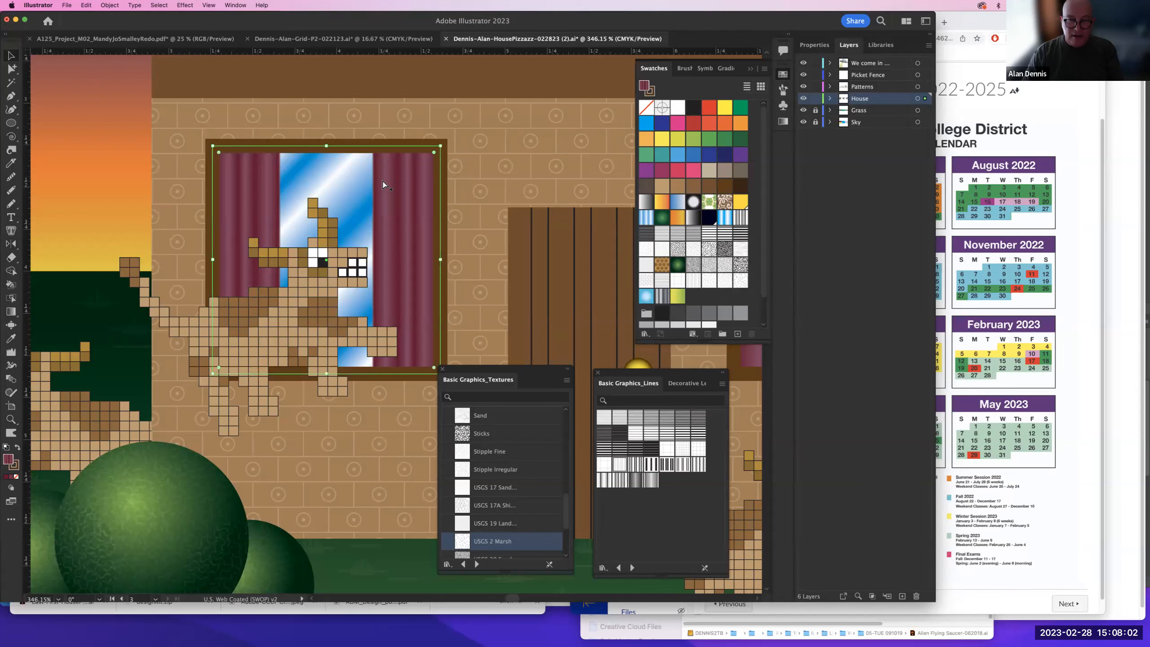
key("super+shift+bracketright")
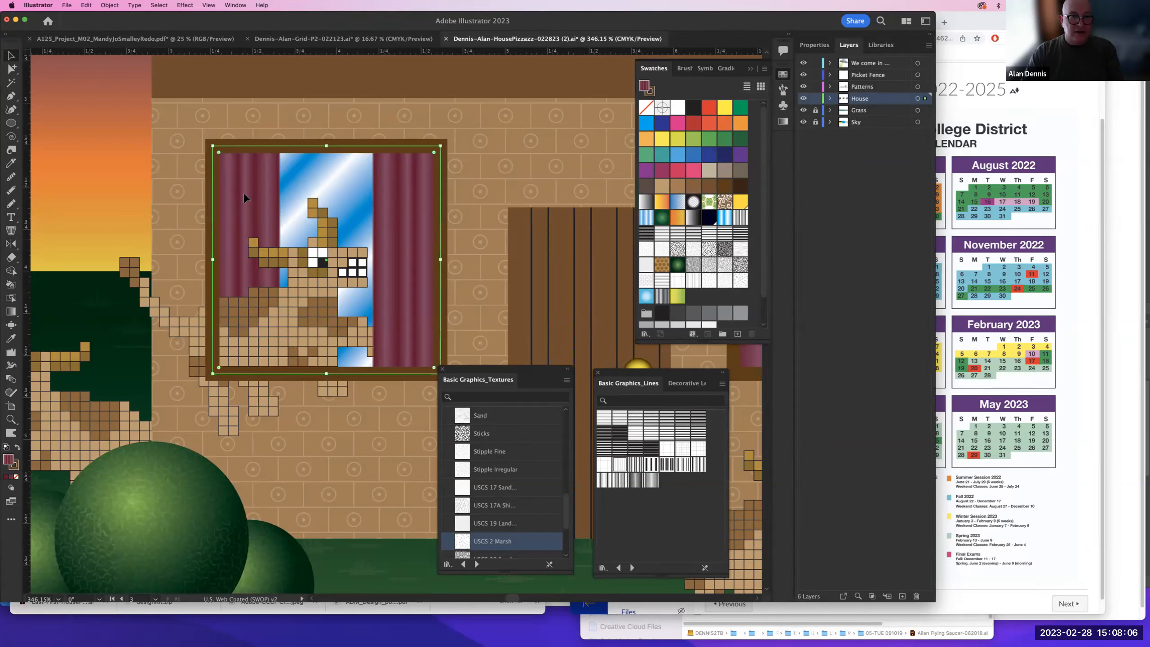
- Try moving and locking the window group, undoing each change so it stays in front
left_click_drag(244, 198, 341, 222)
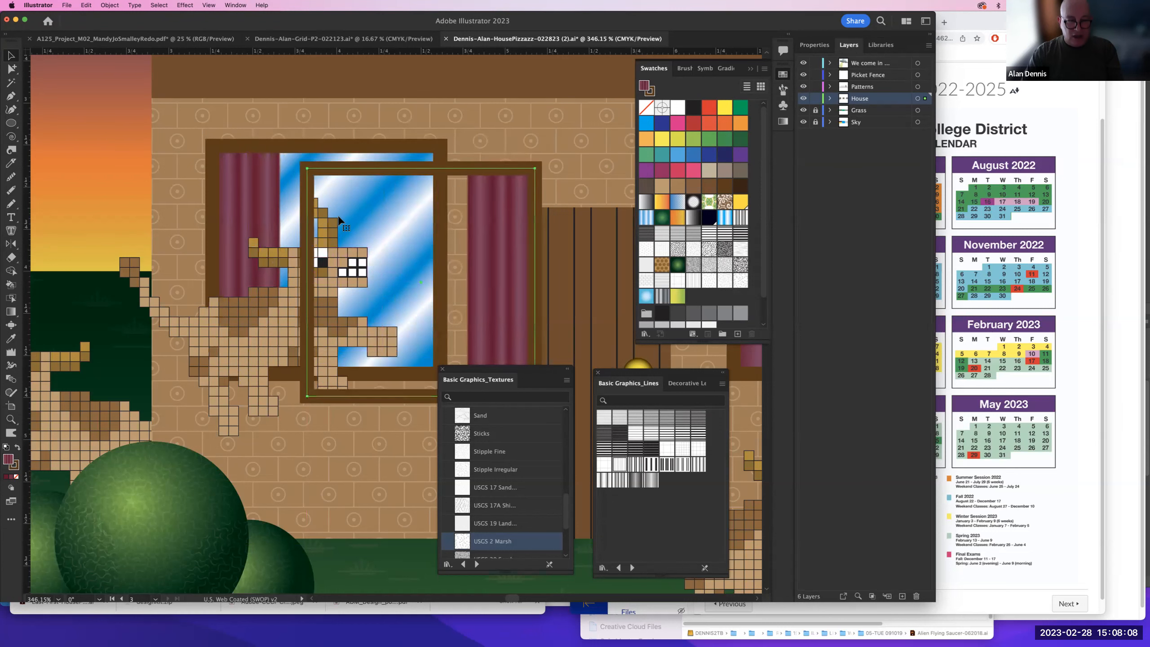
key("super+z")
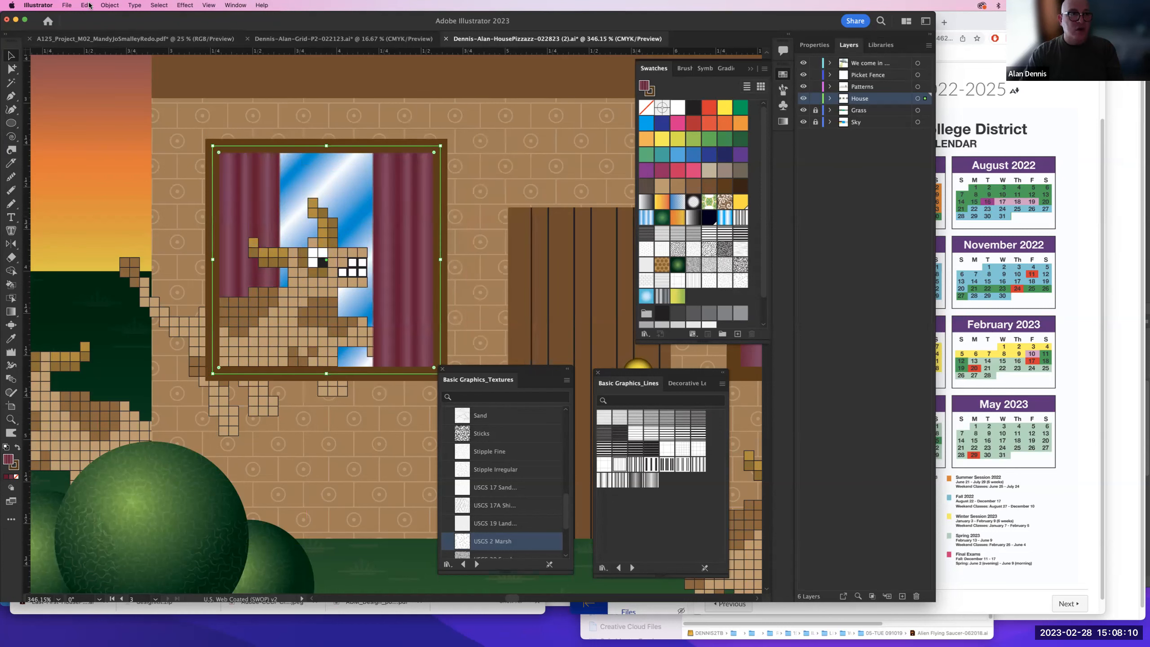
left_click(109, 6)
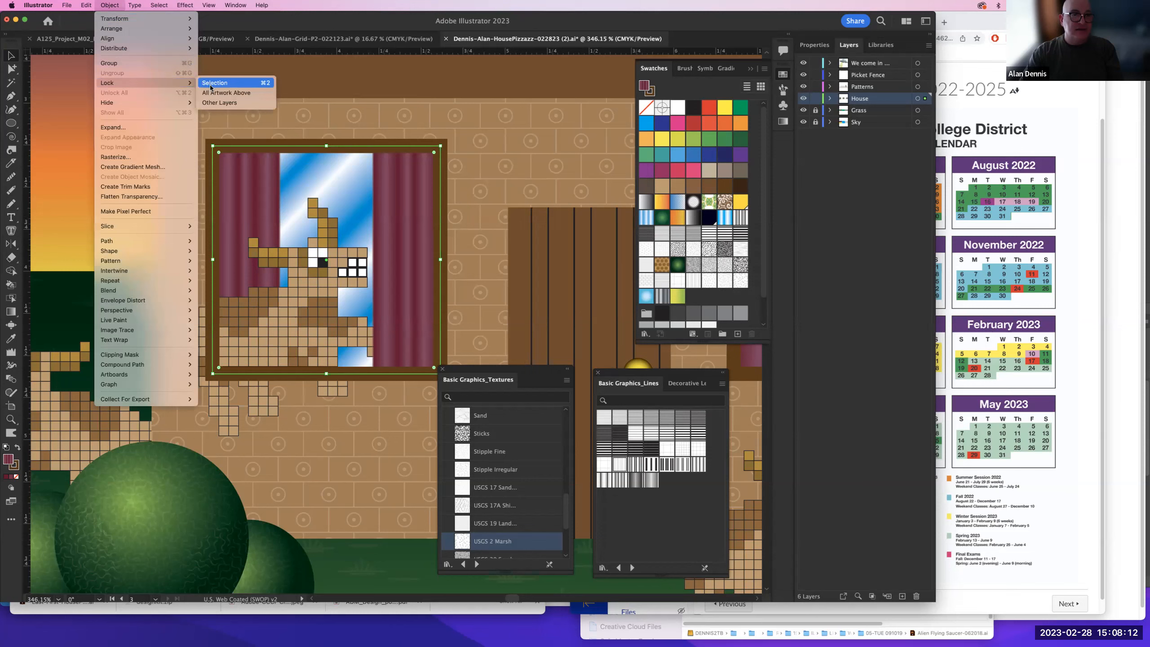
left_click(213, 84)
key("super+z")
left_click_drag(256, 192, 280, 236)
key("super+z")
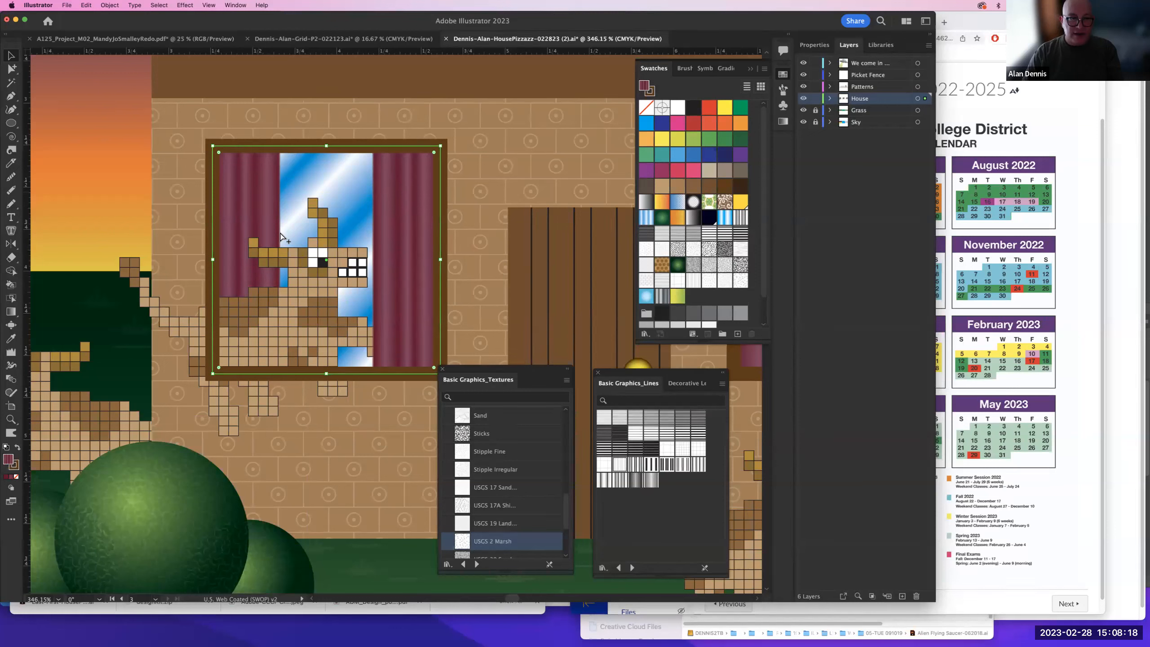
key("super+z")
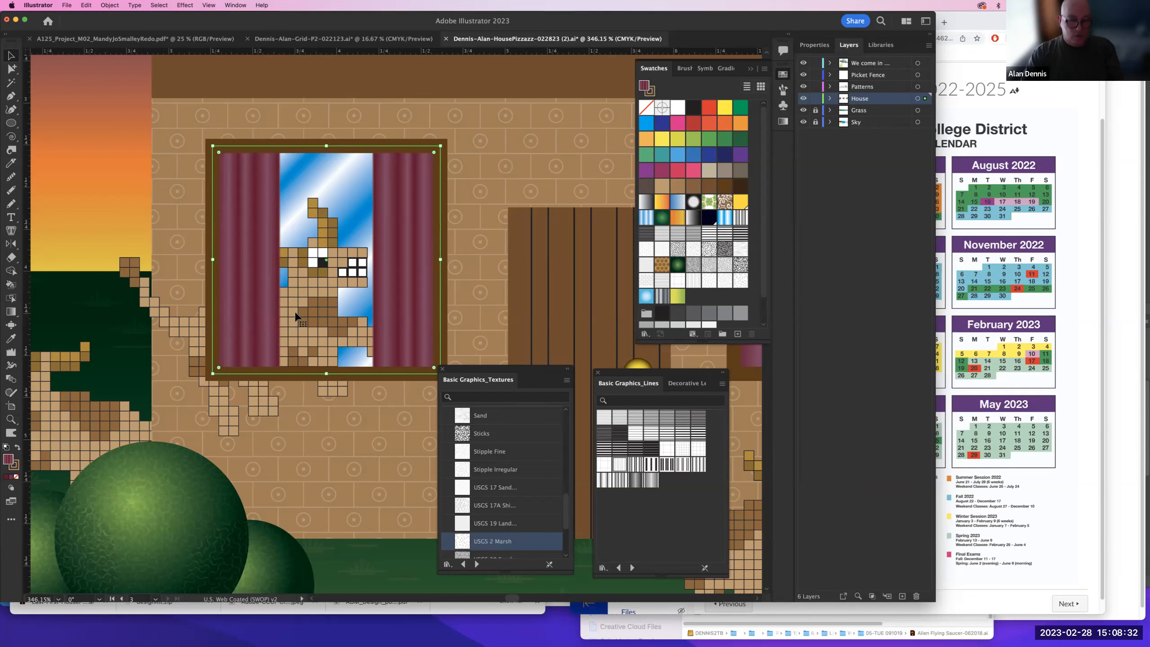
left_click(150, 221)
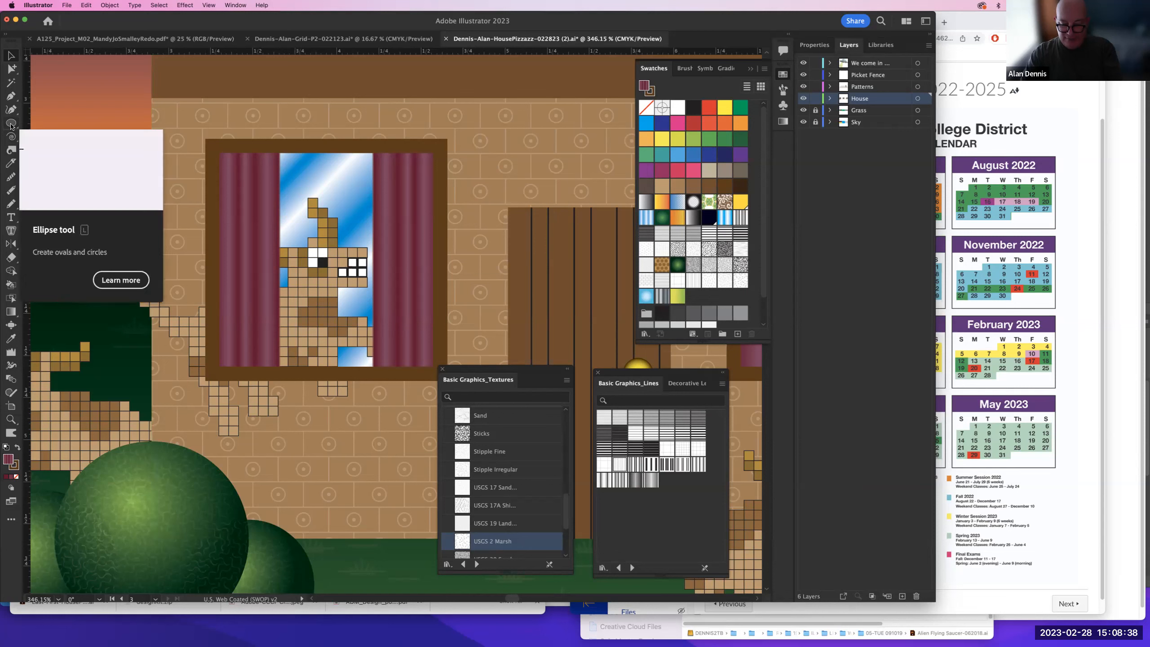
- Draw a tan, stroke-free rectangle covering the window opening down to its bottom
key("m")
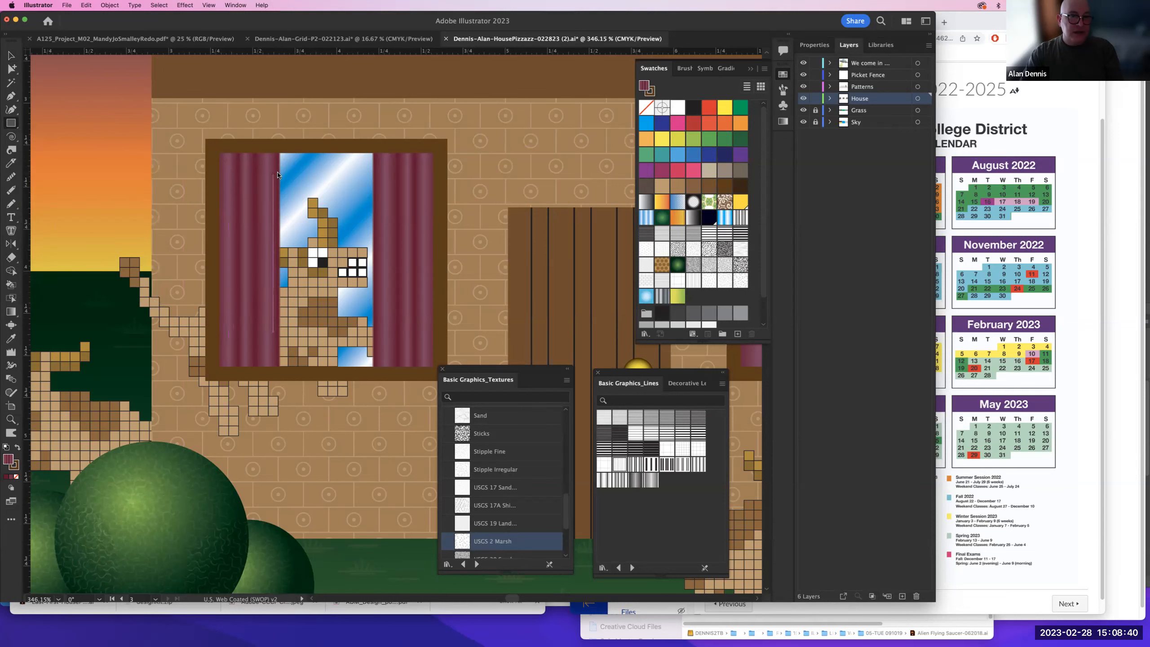
left_click_drag(278, 171, 368, 287)
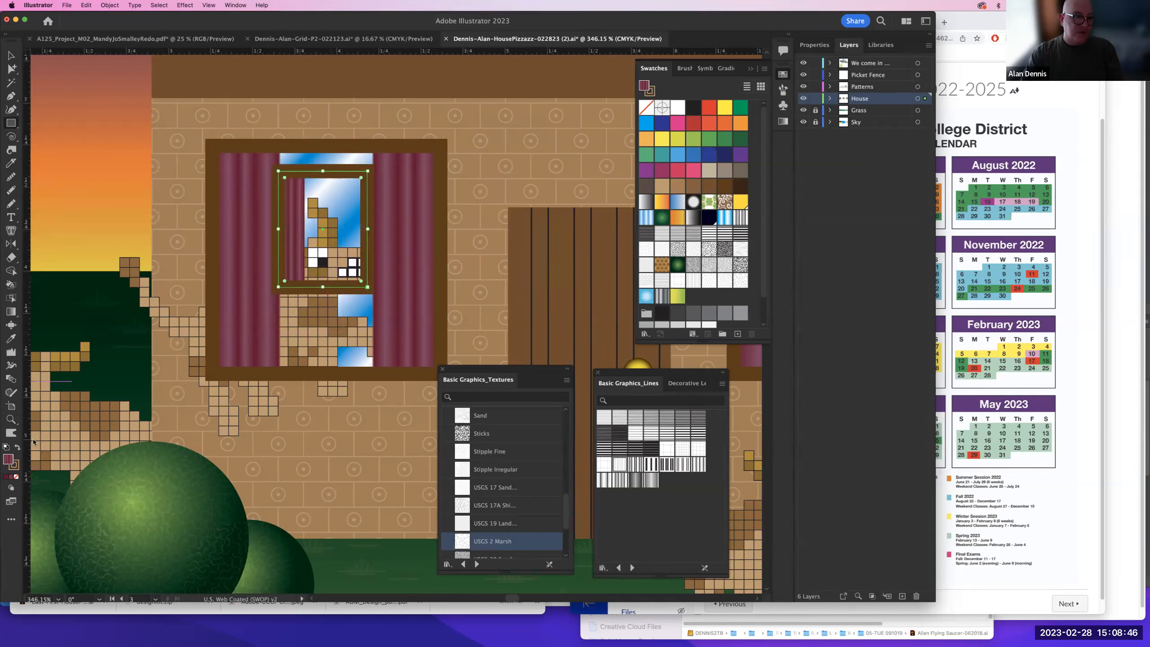
left_click(15, 467)
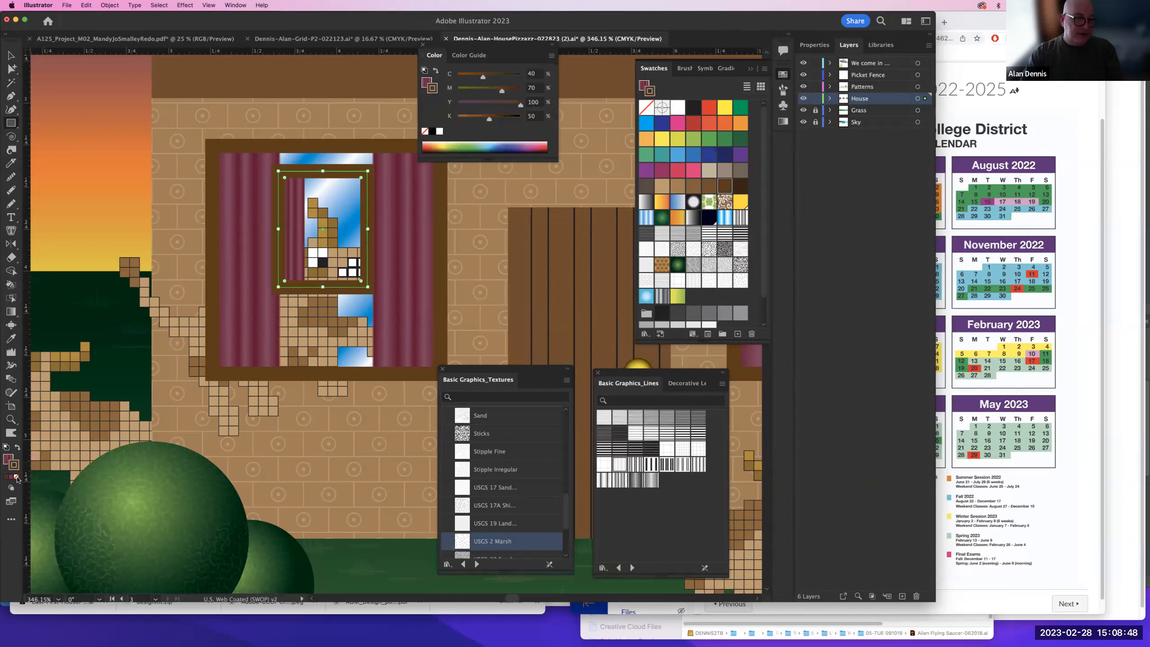
left_click(16, 477)
left_click(12, 56)
left_click_drag(368, 229, 372, 229)
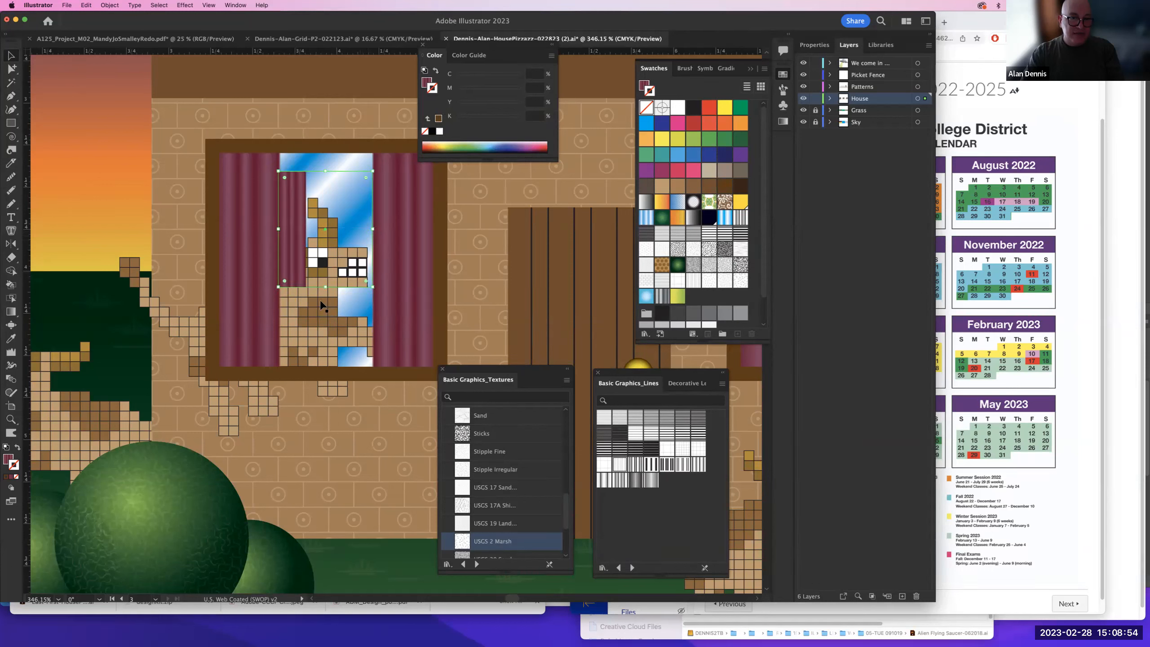
left_click_drag(329, 316, 334, 367)
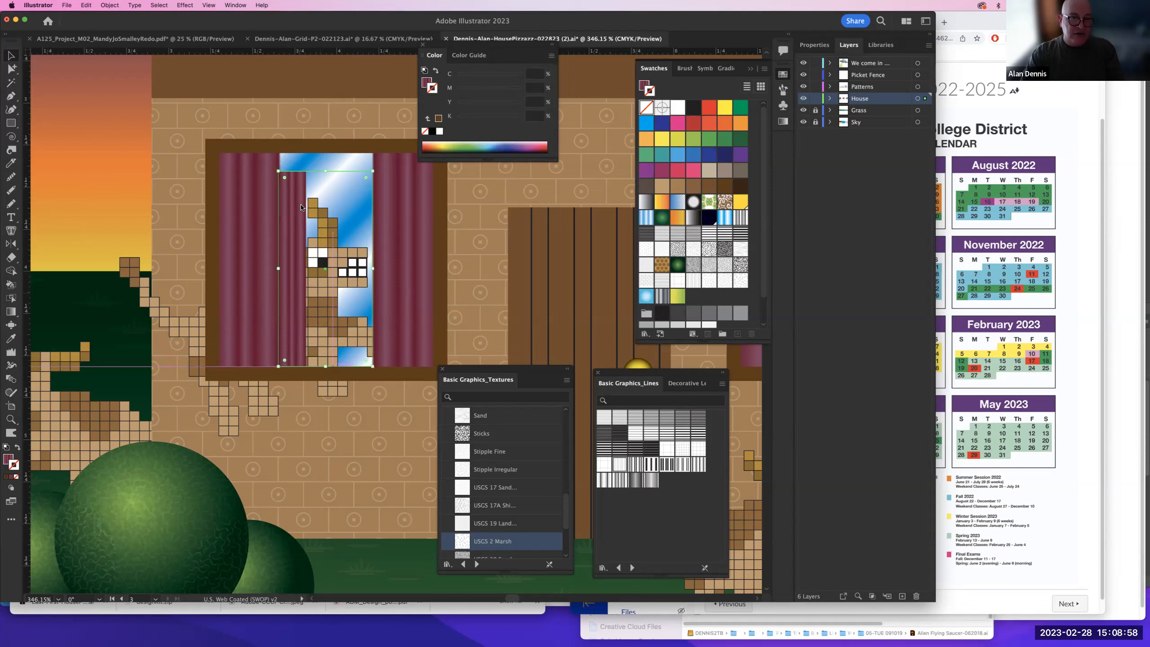
left_click(708, 108)
key("slash")
left_click(7, 459)
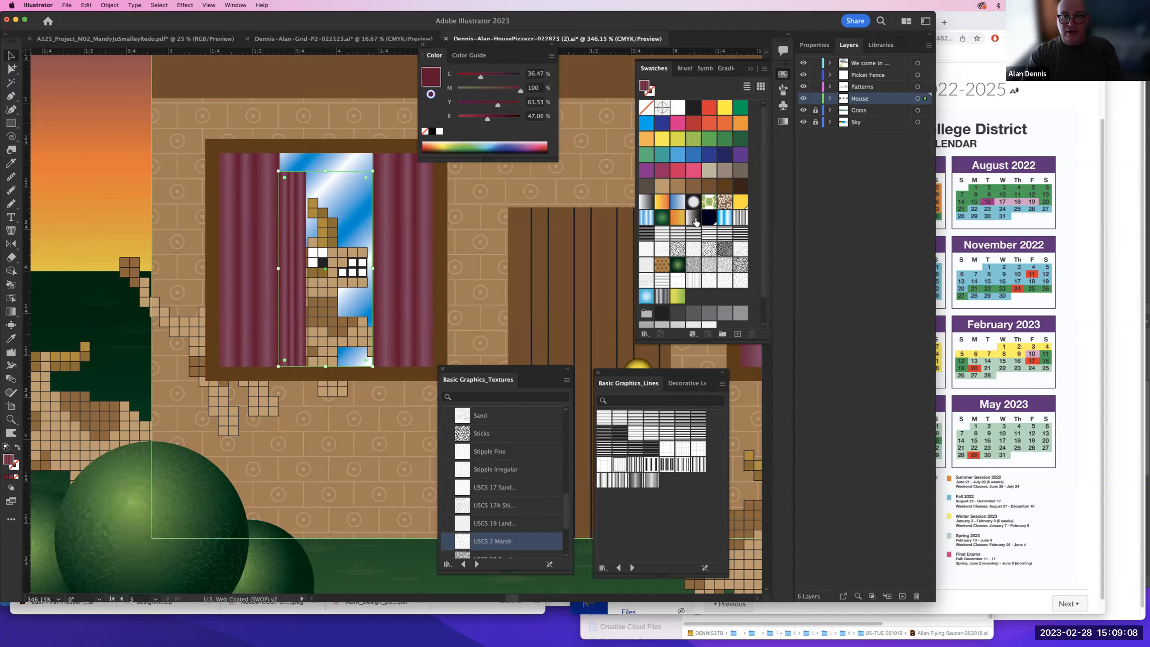
left_click(679, 185)
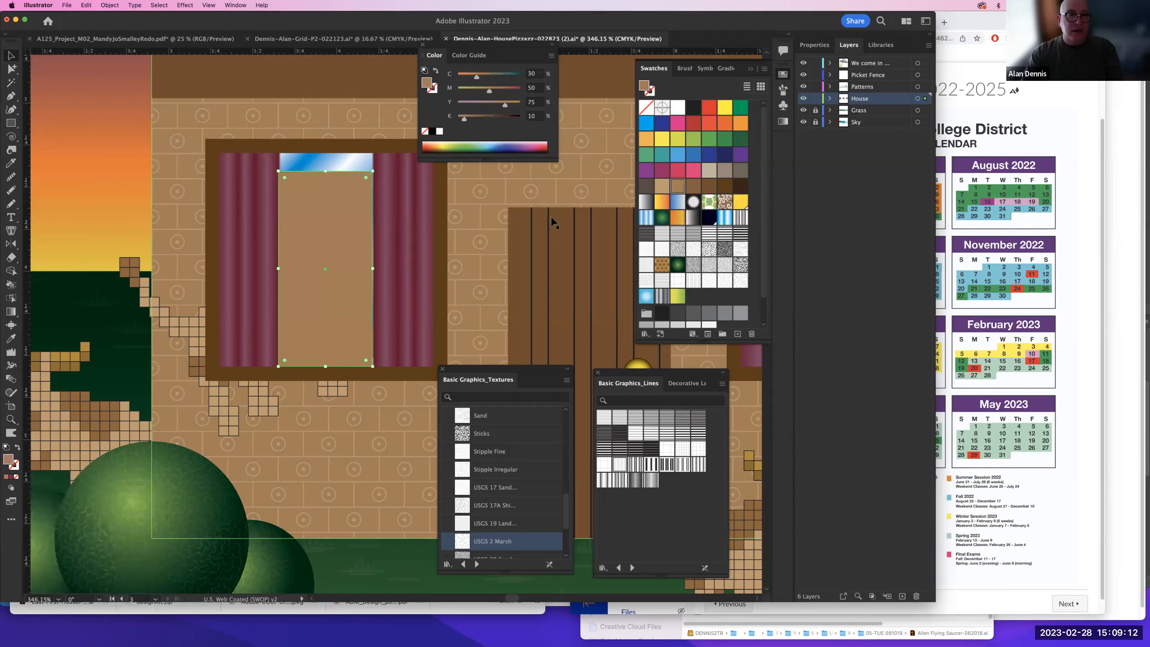
- Select the rectangle with the pixel dog and make a clipping mask
left_click(306, 149)
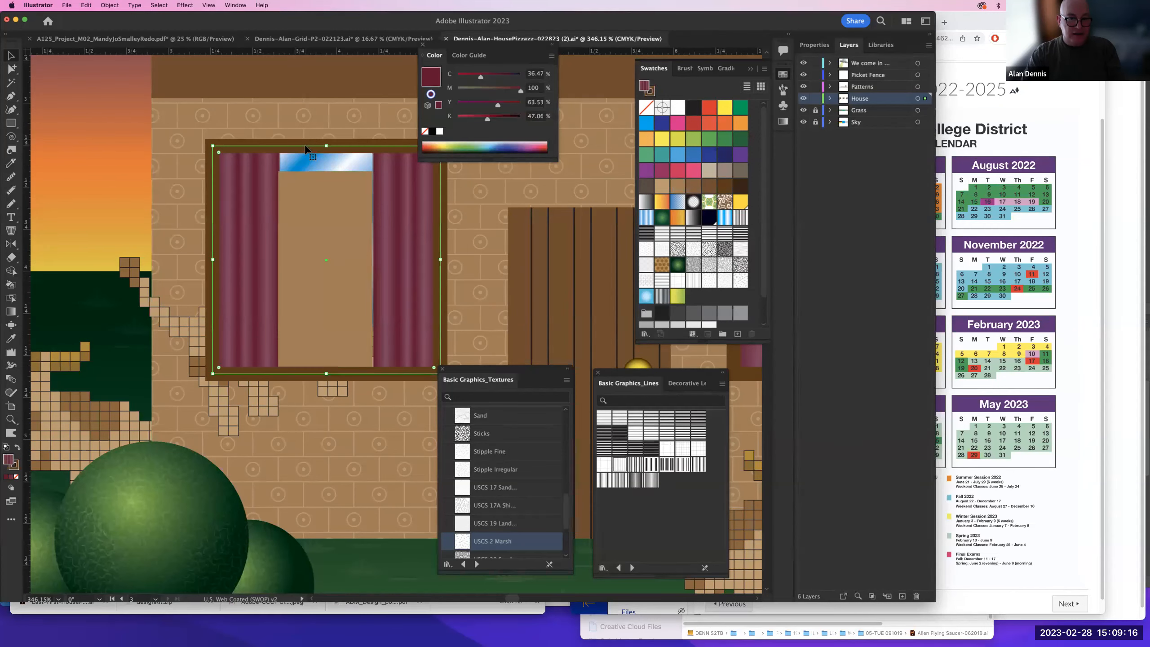
left_click(303, 229)
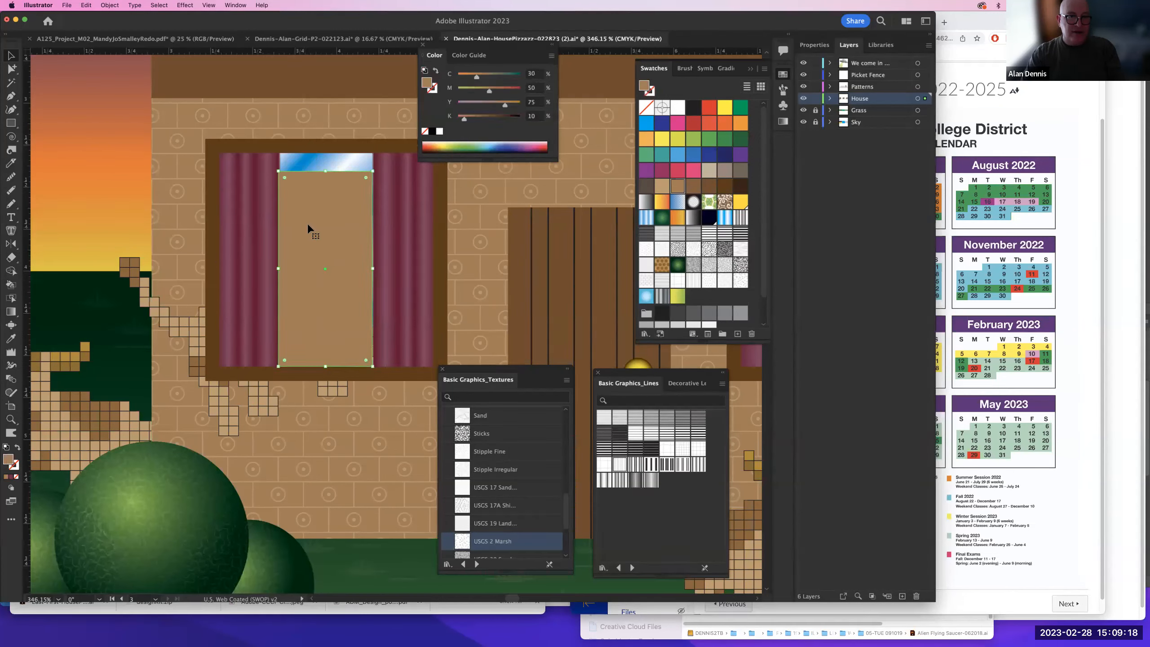
left_click(133, 282, "shift")
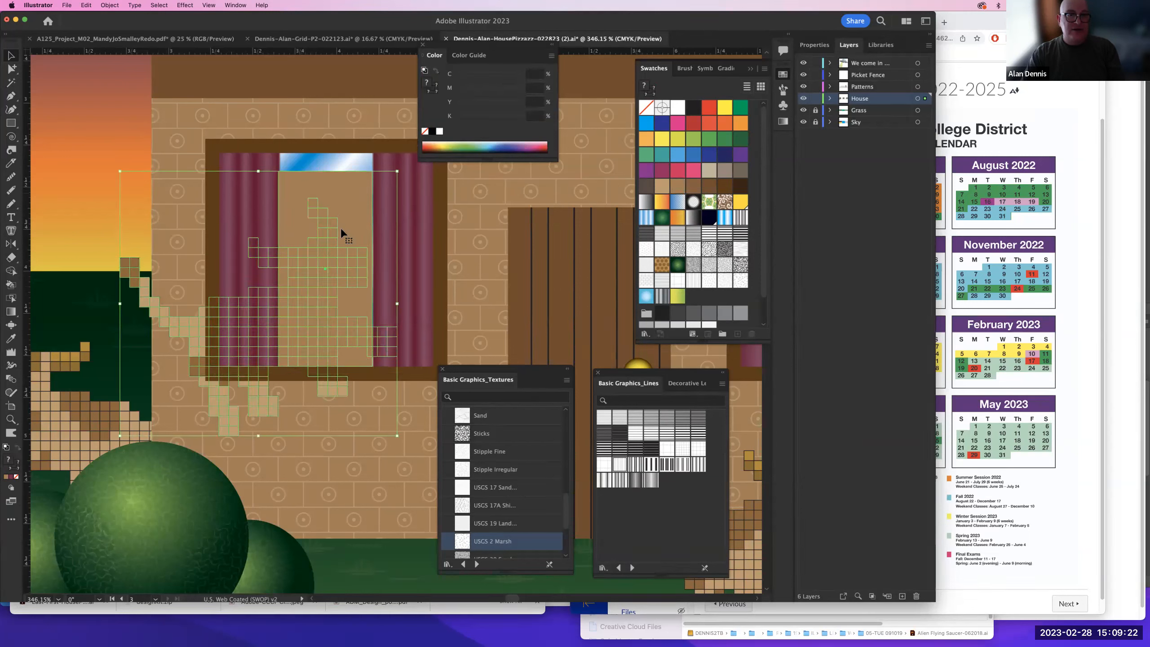
left_click(110, 5)
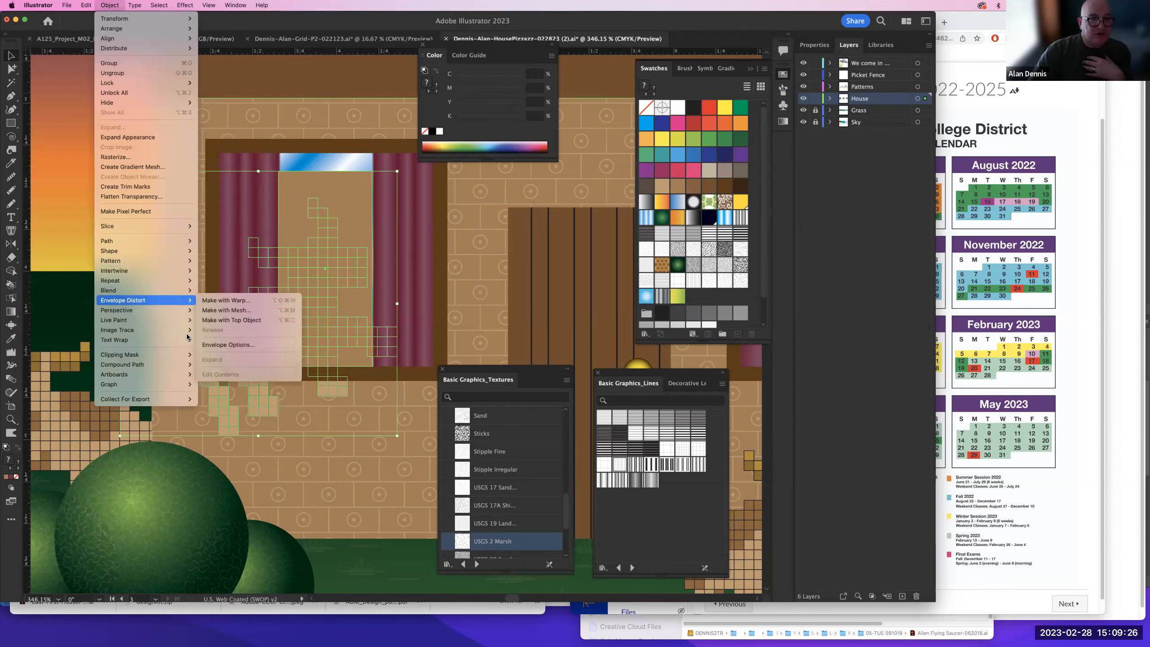
mouse_move(185, 355)
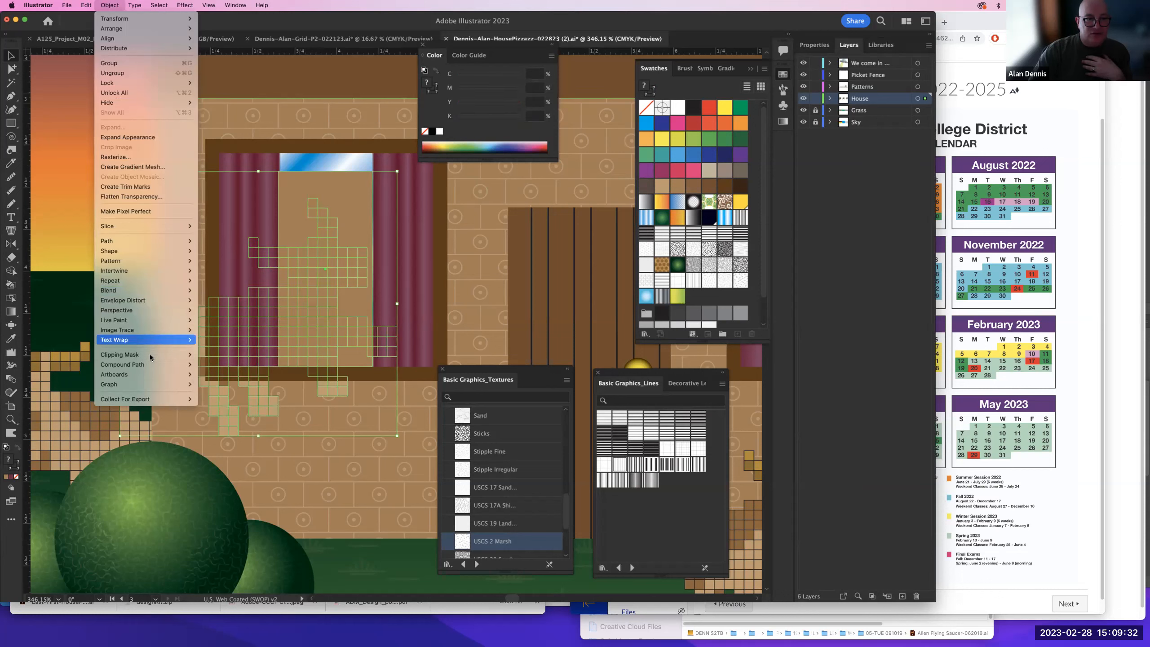
left_click(209, 355)
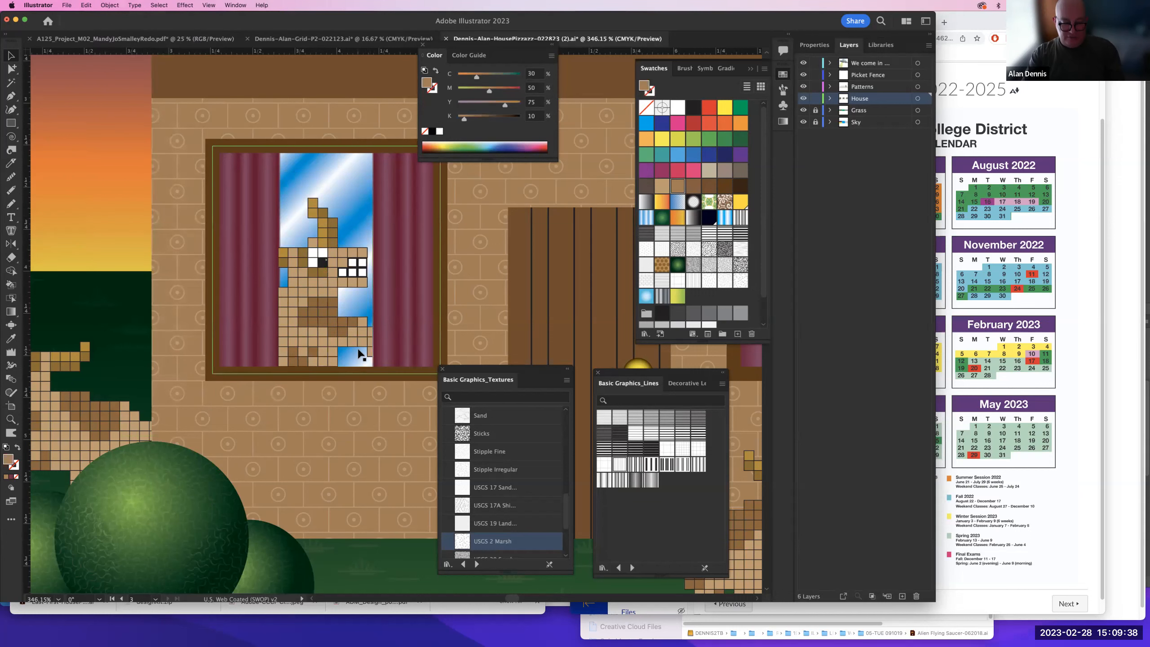
- Hide panels, zoom out to show all three house artboards, and save the document
key("Tab")
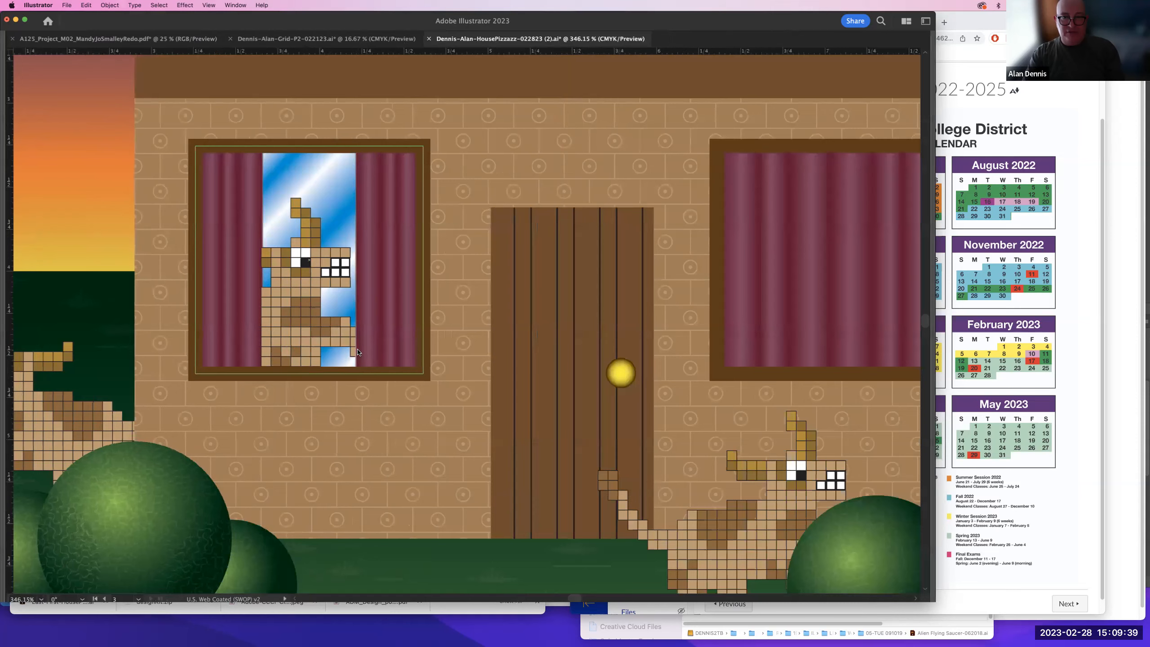
left_click(389, 339, "alt")
left_click(388, 338, "alt")
left_click(389, 338, "alt")
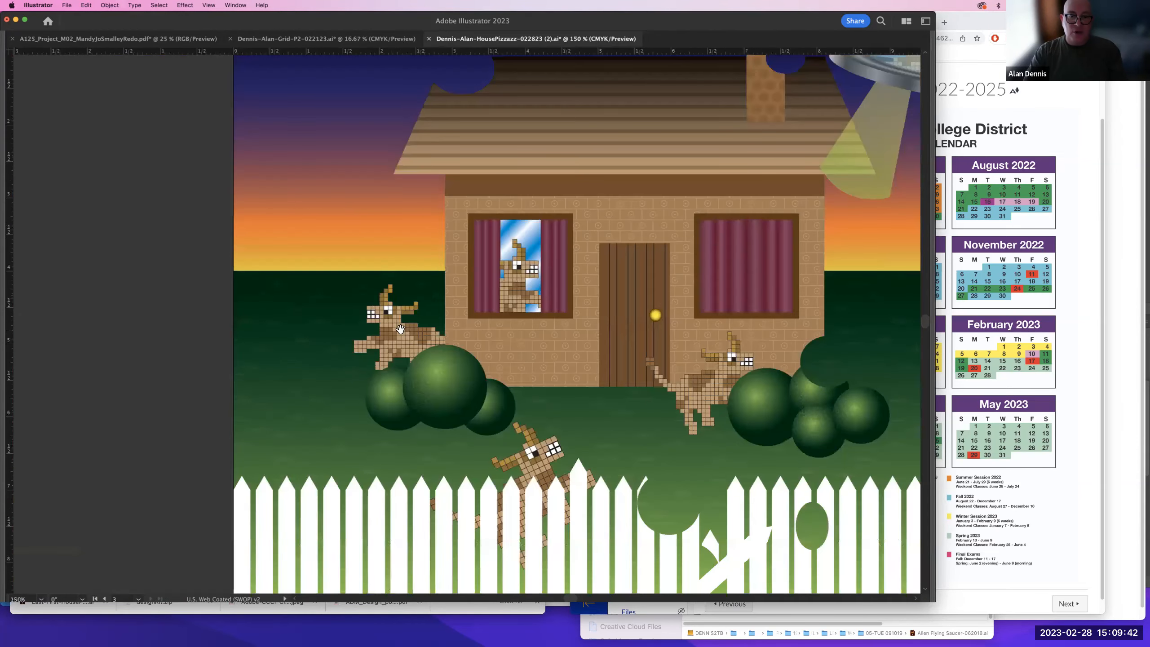
left_click(436, 332, "alt")
scroll(331, 348, "right", 2)
scroll(331, 347, "up", 1)
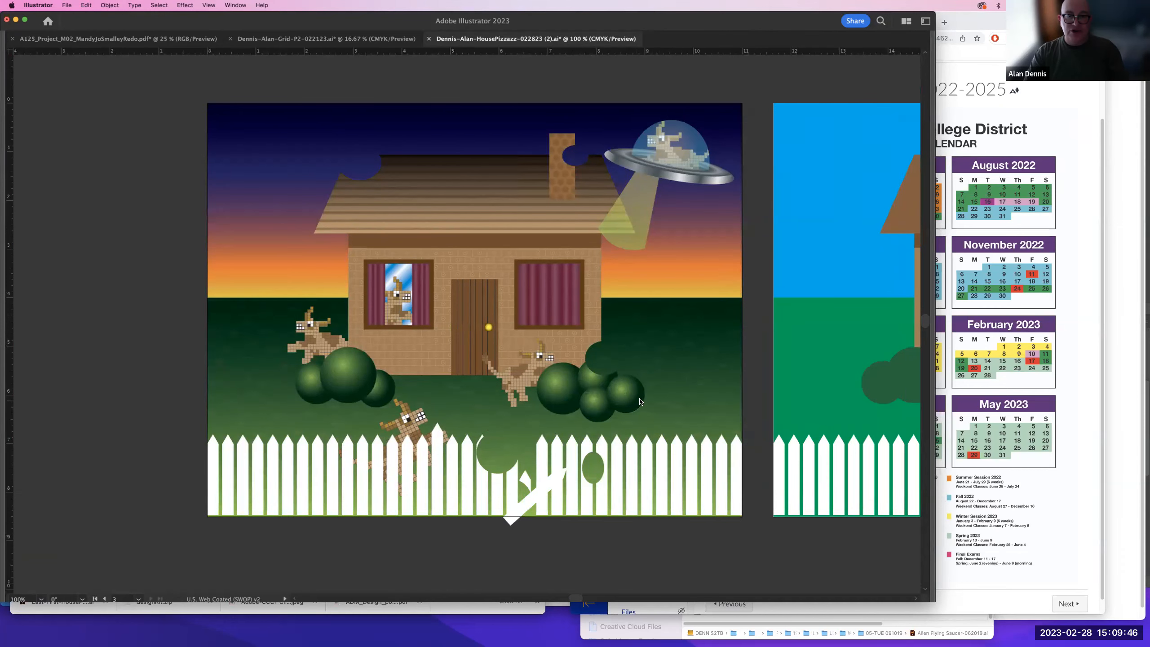
left_click(626, 391, "alt")
left_click(624, 386, "alt")
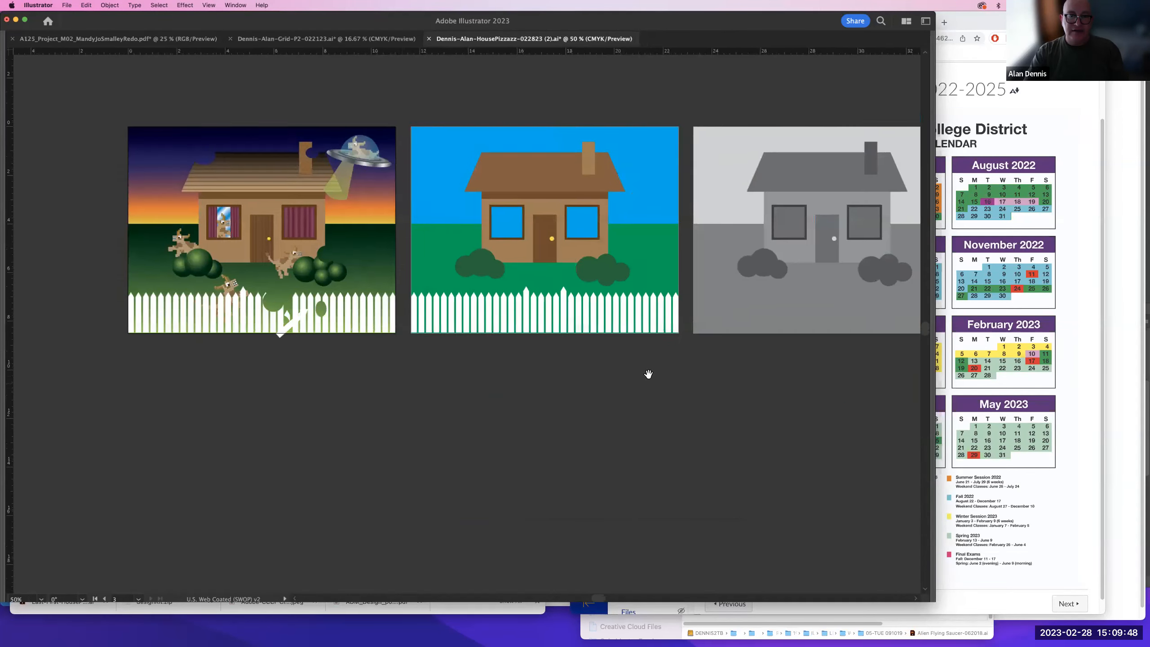
left_click_drag(647, 375, 550, 417)
key("super+s")
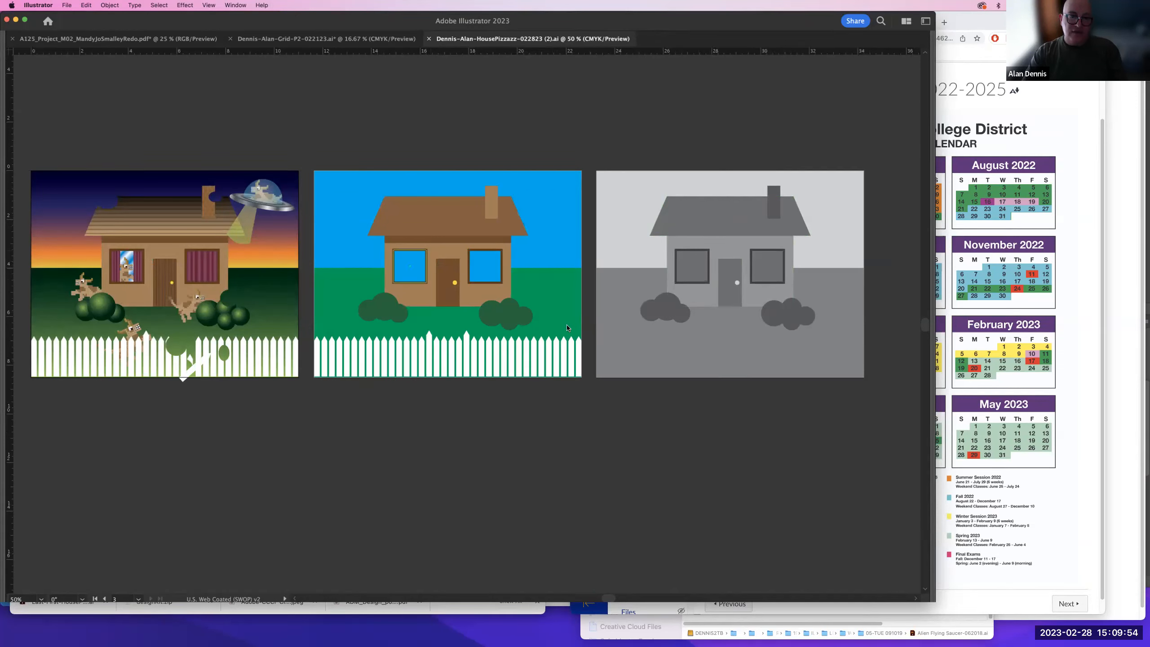
left_click_drag(501, 295, 596, 260)
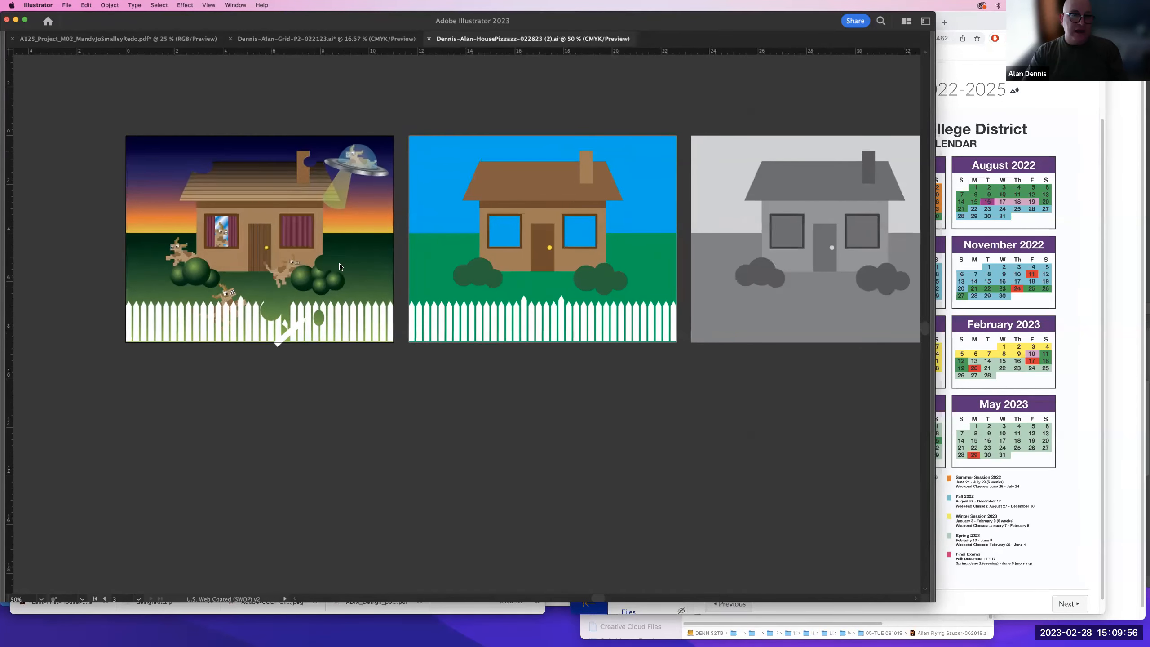
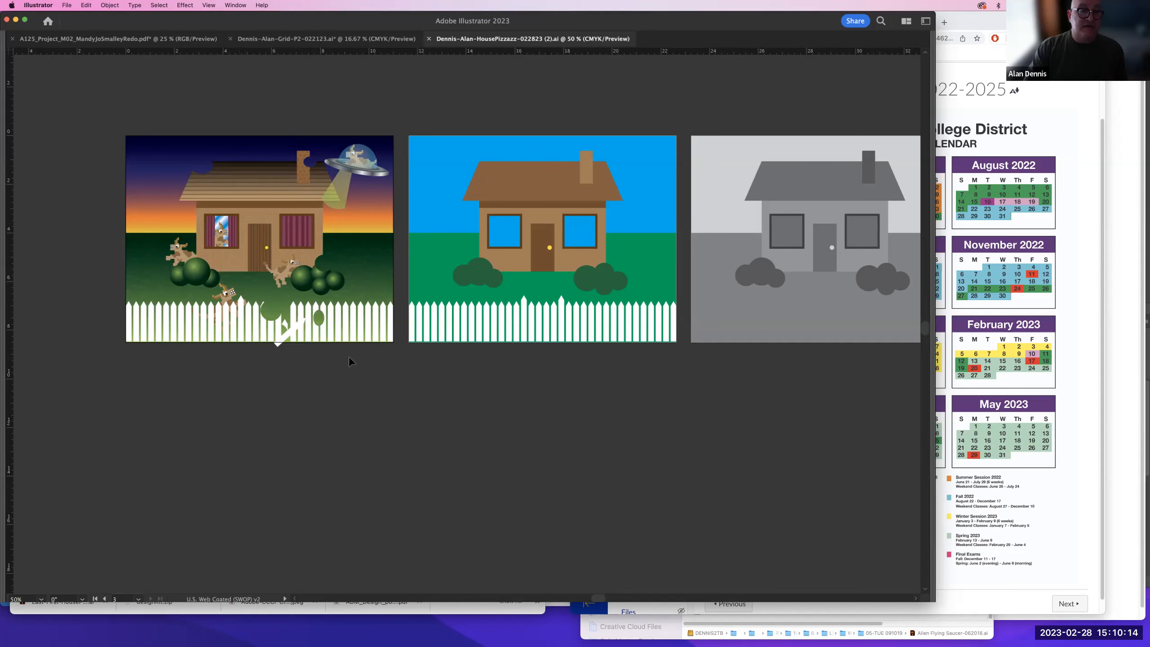
- Zoom in on the left house scene's door, then switch over toward Chrome
key("z")
left_click(259, 245)
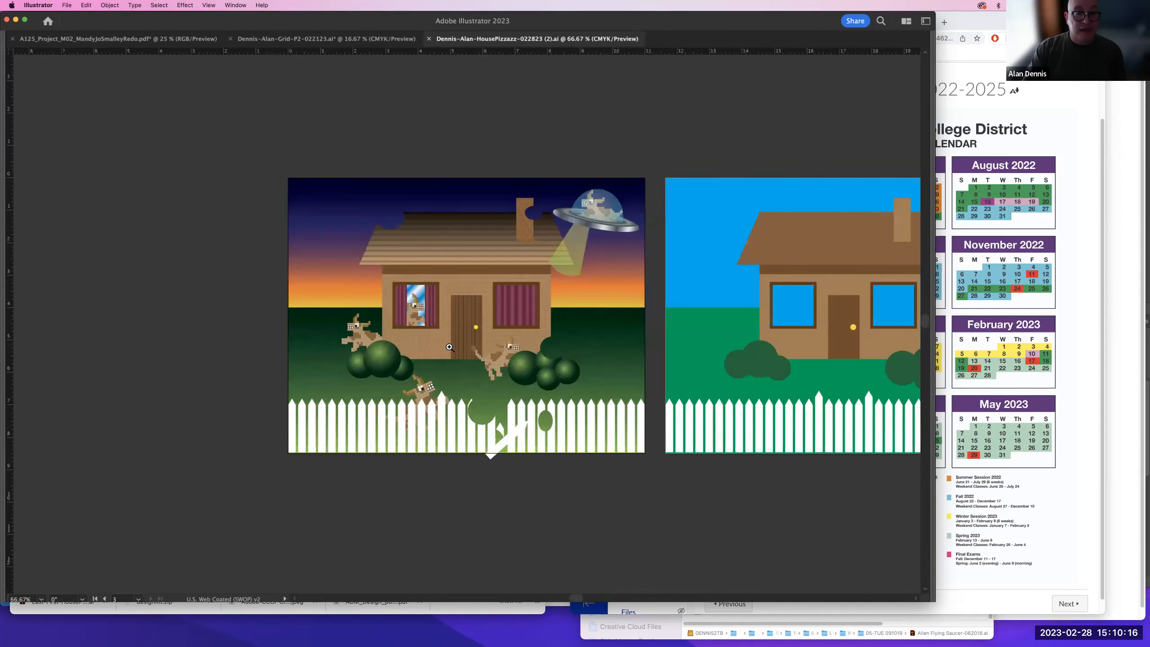
left_click(449, 347)
scroll(317, 379, "right", 5)
scroll(317, 379, "up", 2)
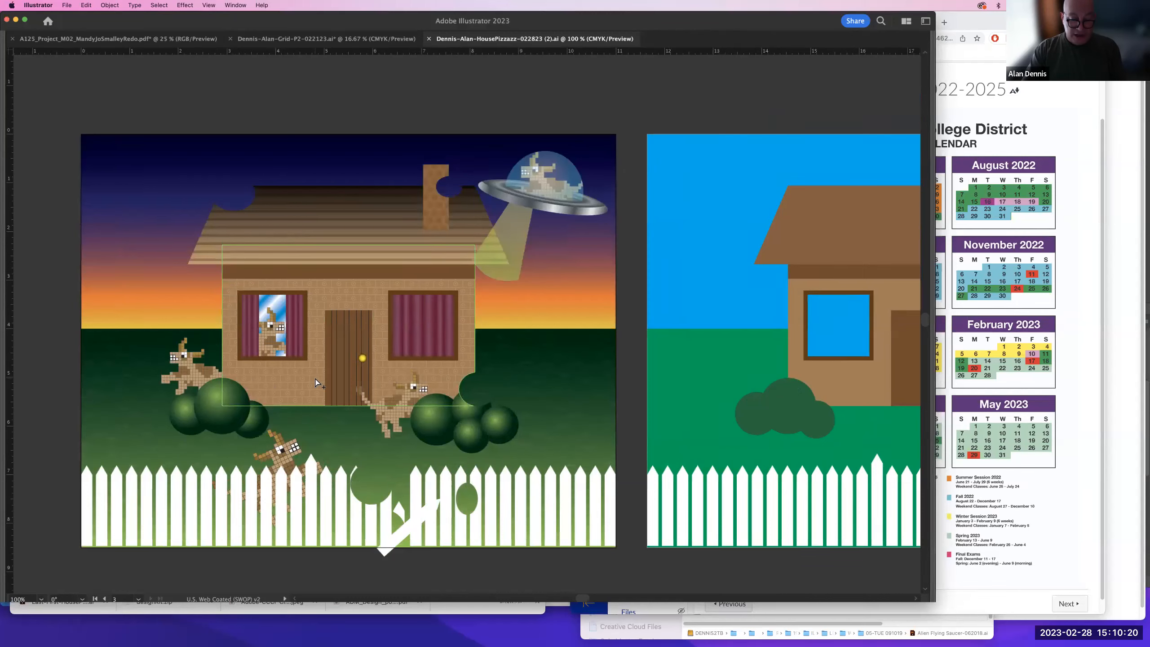
key("super+Tab")
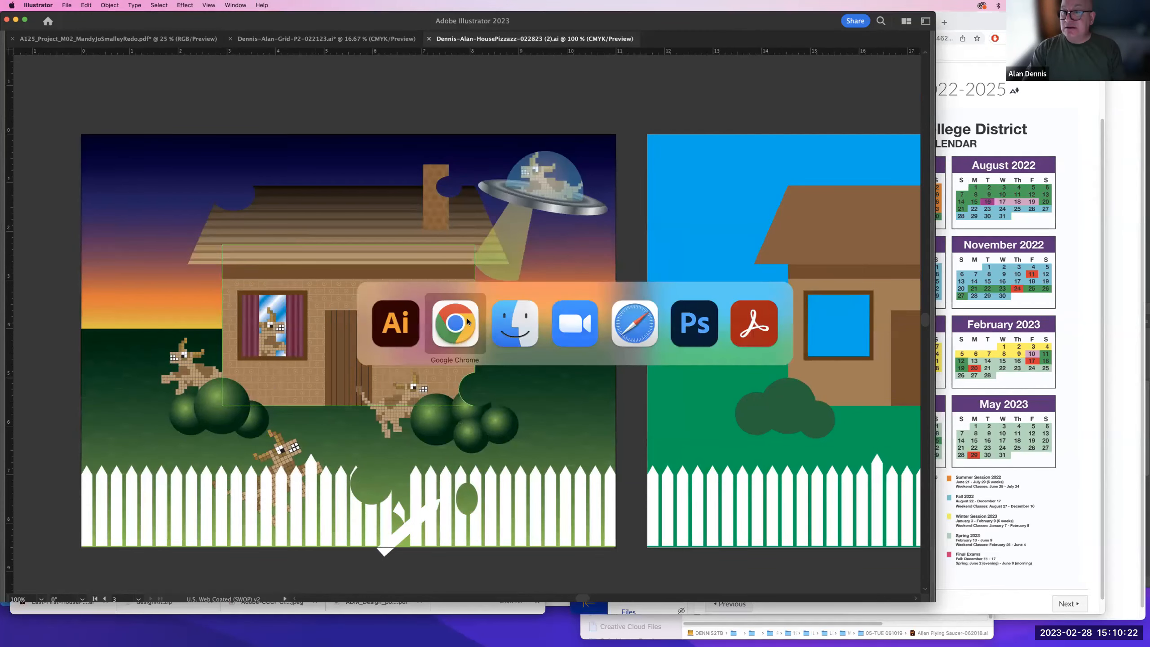
- Scroll through the House Pizzazz assignment instructions in Chrome, back to the top, then return to Illustrator
left_click(467, 322)
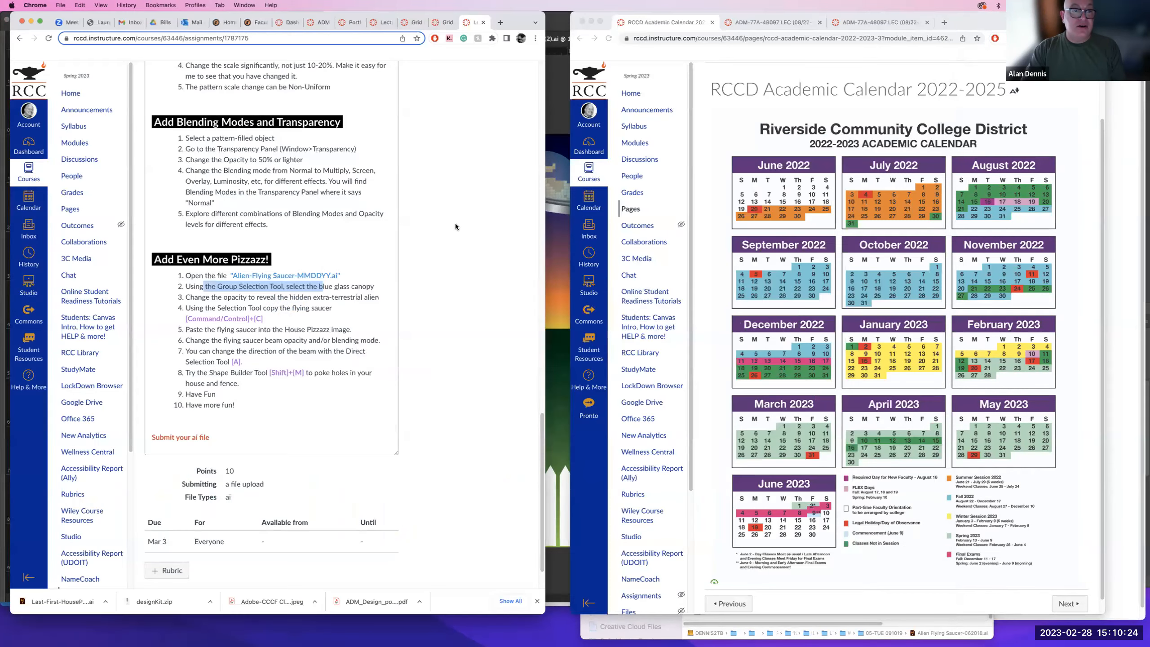
scroll(455, 222, "up", 15)
scroll(400, 213, "down", 15)
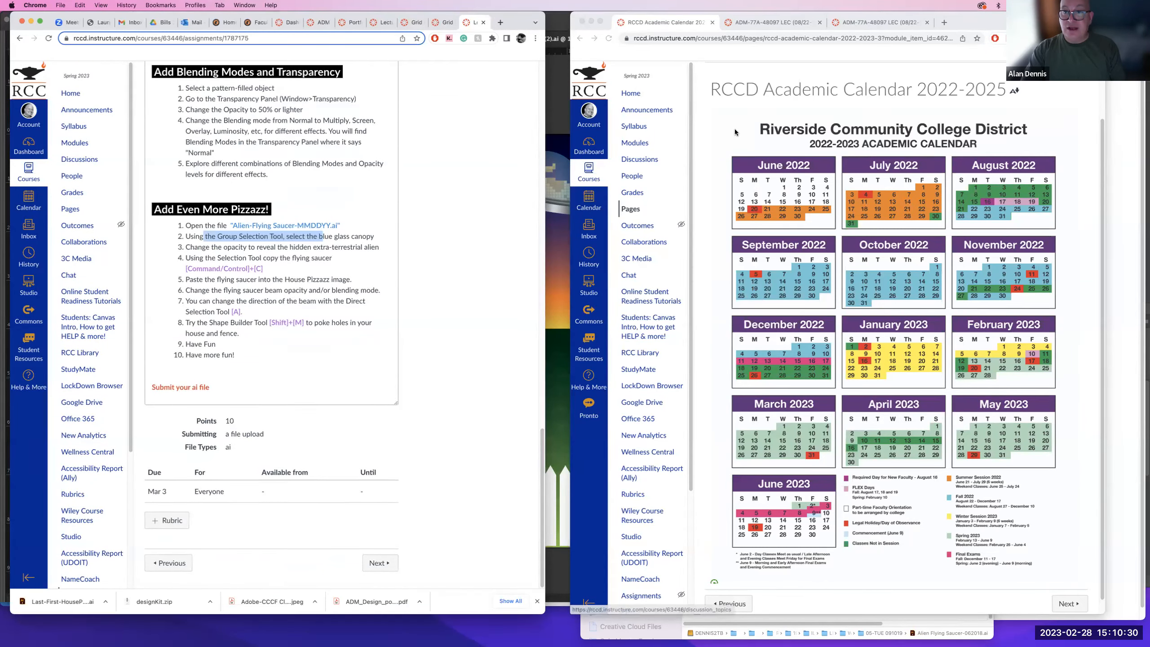
left_click(870, 420)
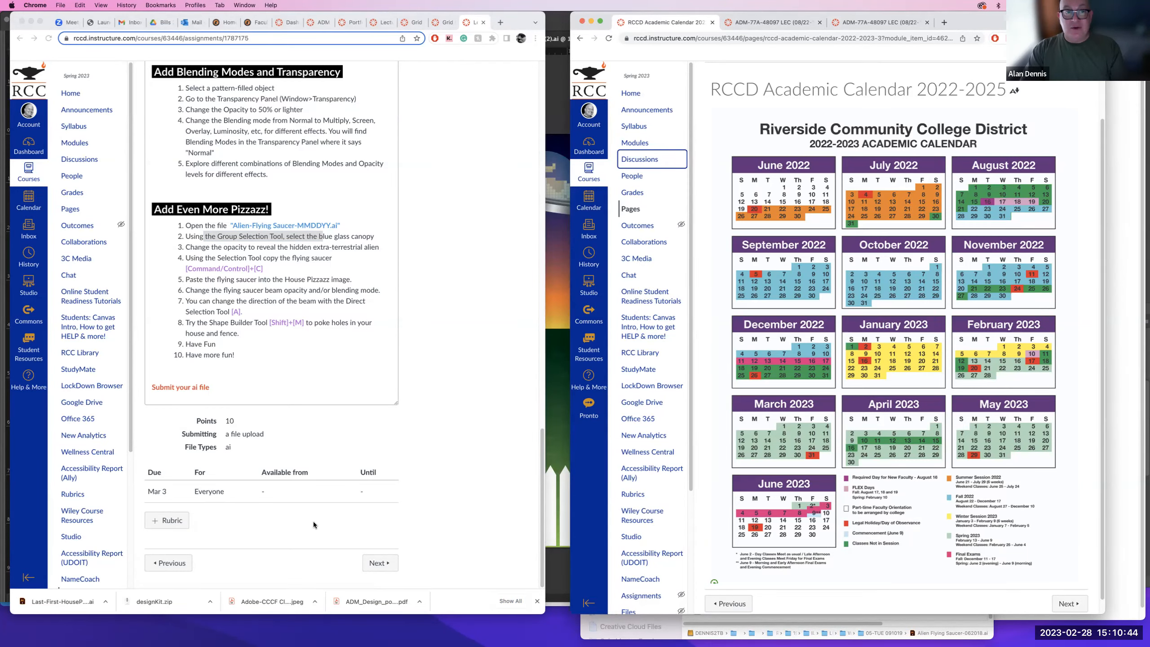
scroll(314, 520, "up", 20)
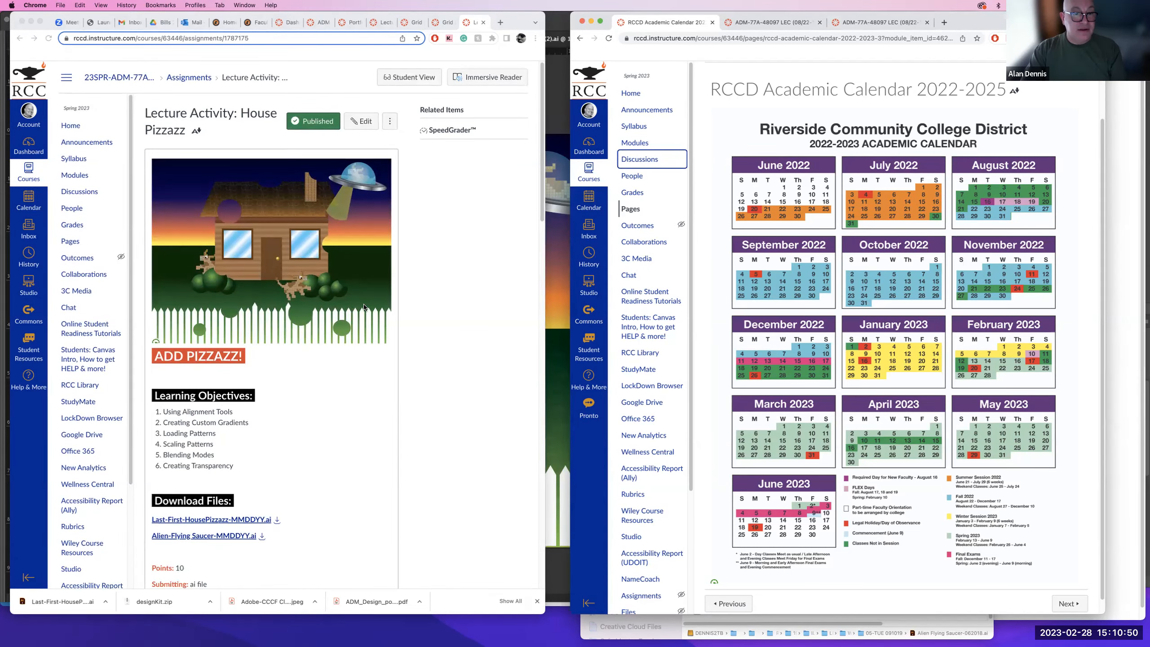
key("super+Tab")
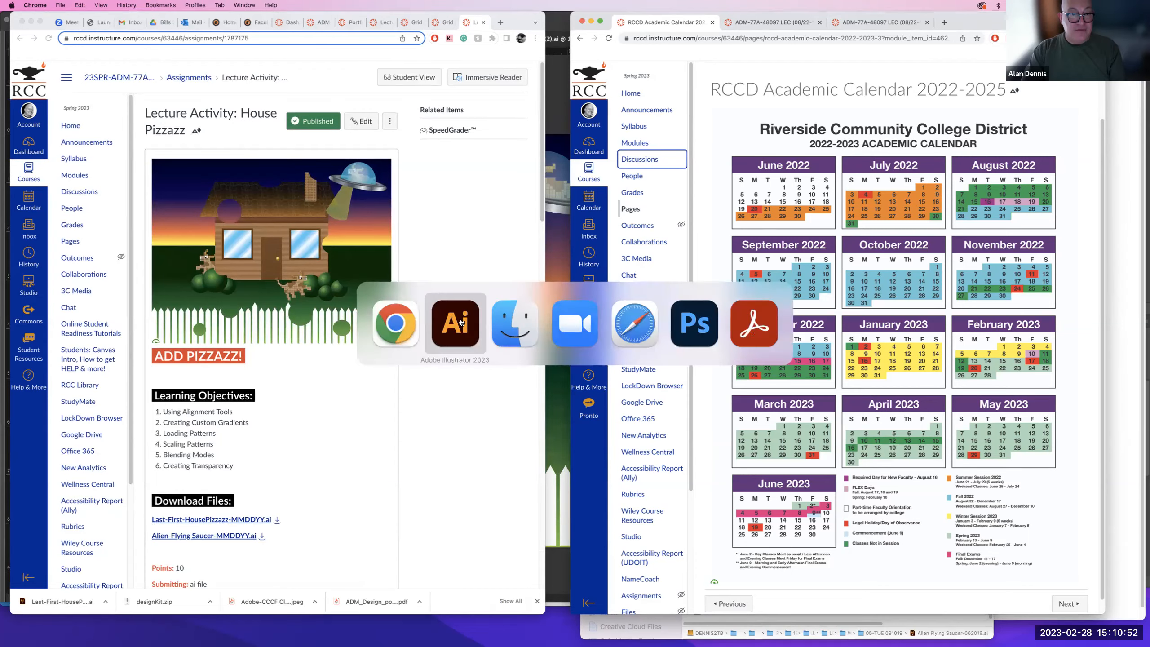
left_click(464, 321)
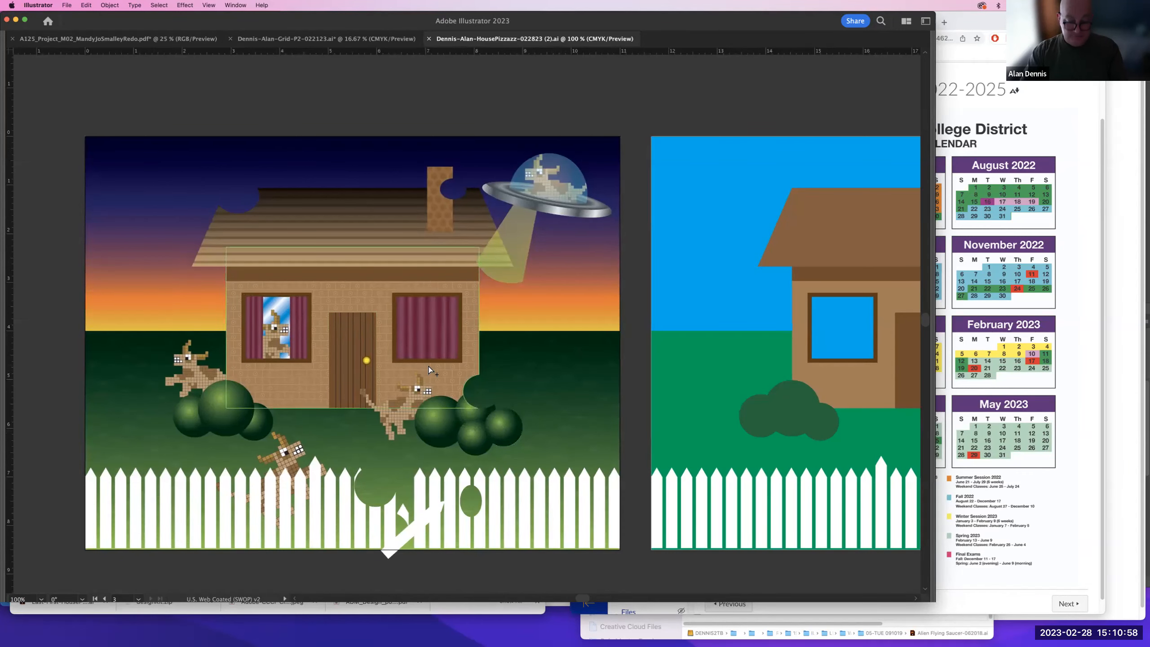
- Check the artwork in Outline view, pull the curtain halves and blue glass apart, then undo
key("super+y")
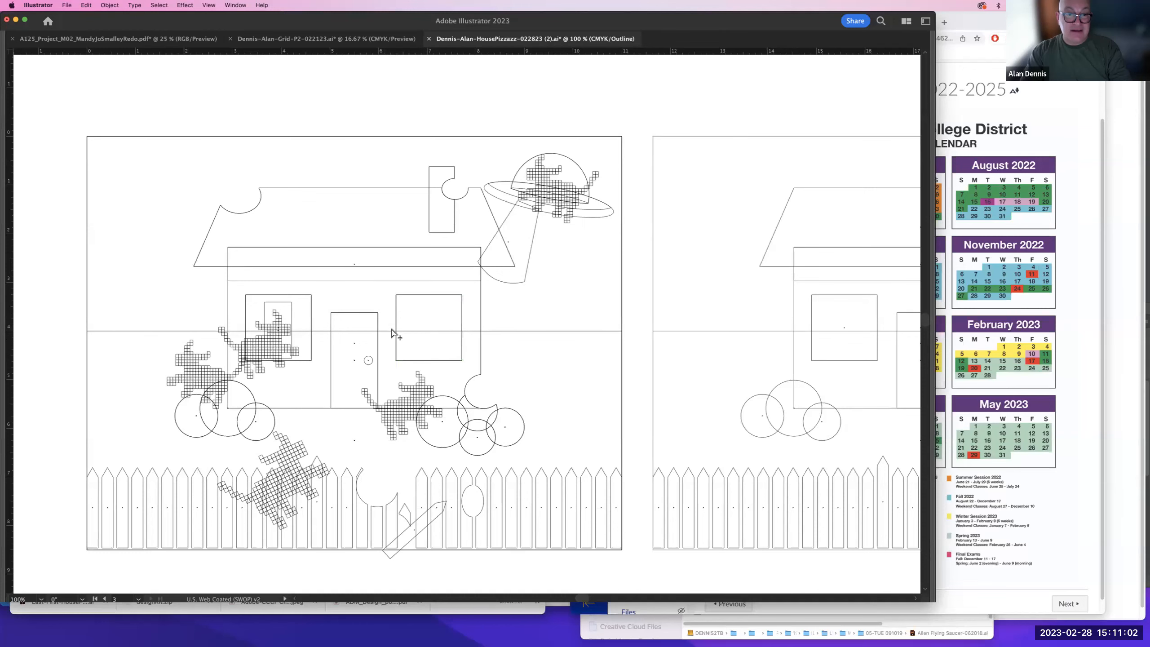
key("super+y")
left_click_drag(435, 324, 400, 257)
left_click_drag(434, 320, 522, 294)
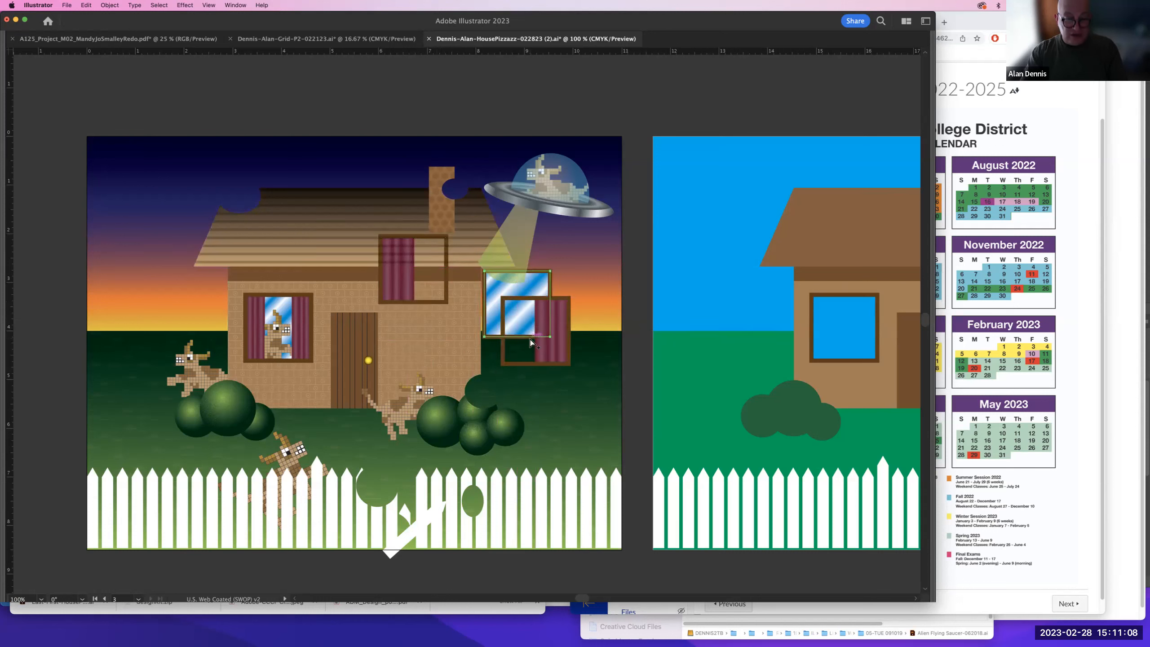
key("super+z")
key("super+z")
key("super+z")
left_click(457, 209)
- Zoom into the right curtain window, move and delete its layers to inspect the stacking, then restore them
key("z")
left_click_drag(383, 295, 528, 417)
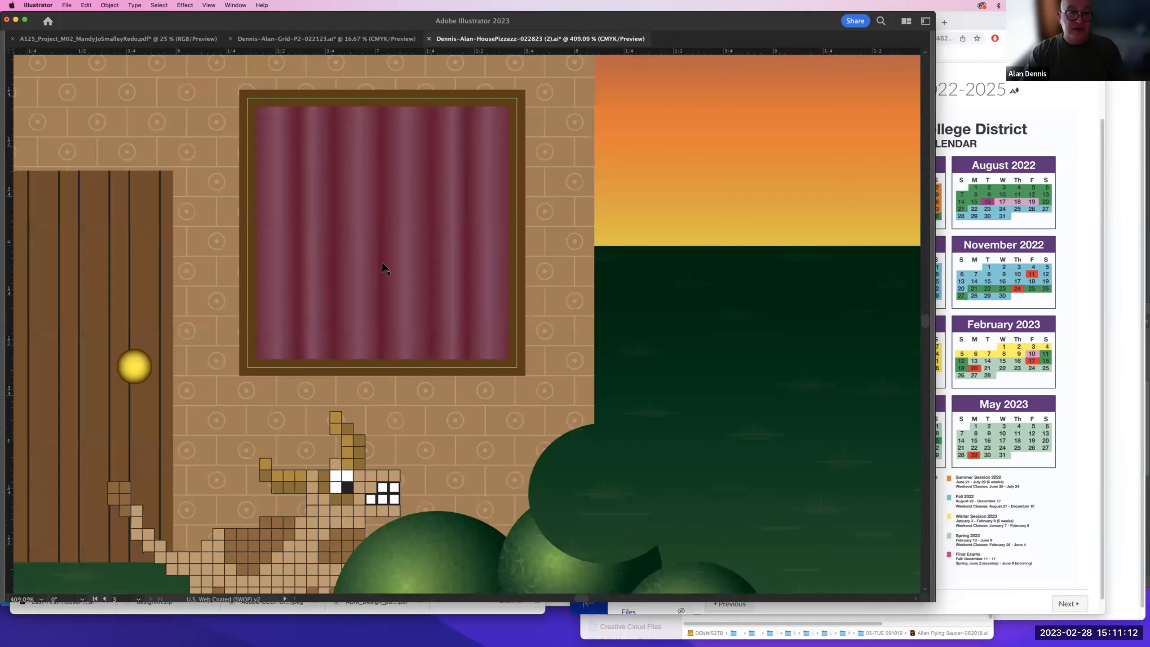
left_click(382, 267)
left_click_drag(395, 267, 533, 337)
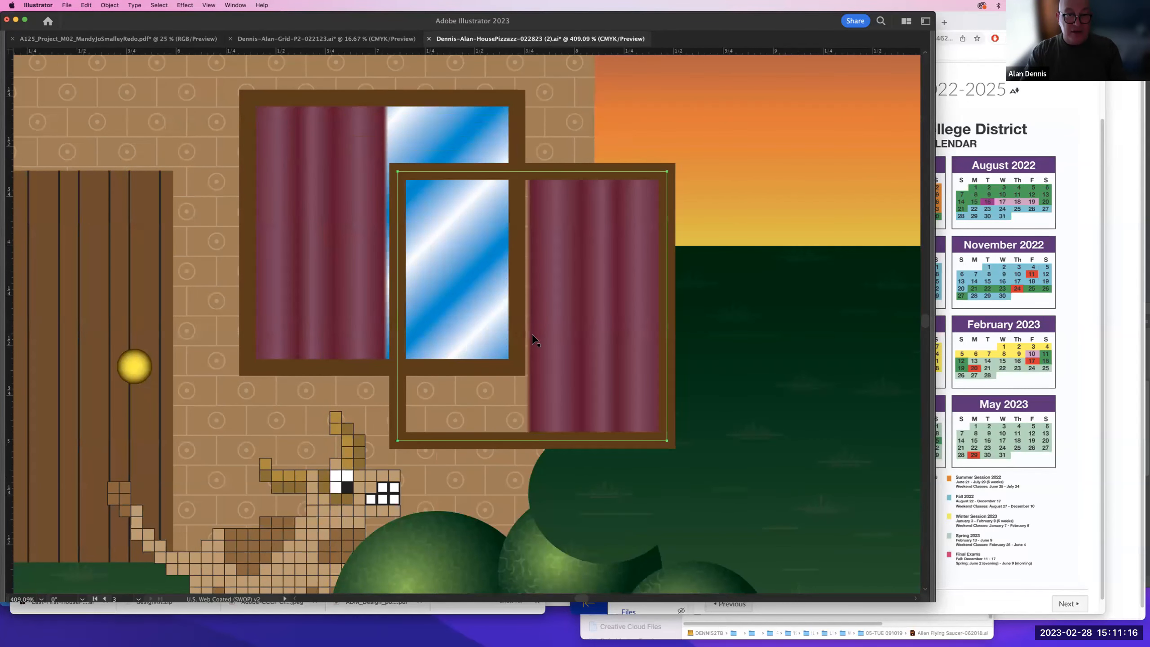
key("super+z")
key("Delete")
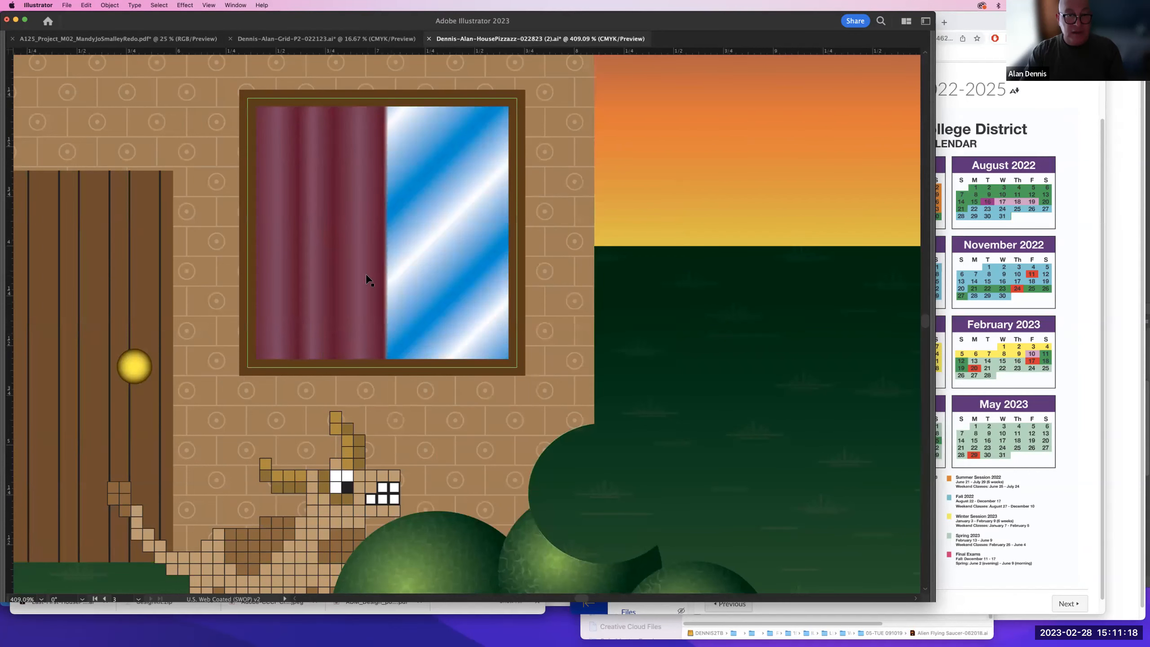
key("Delete")
key("super+f")
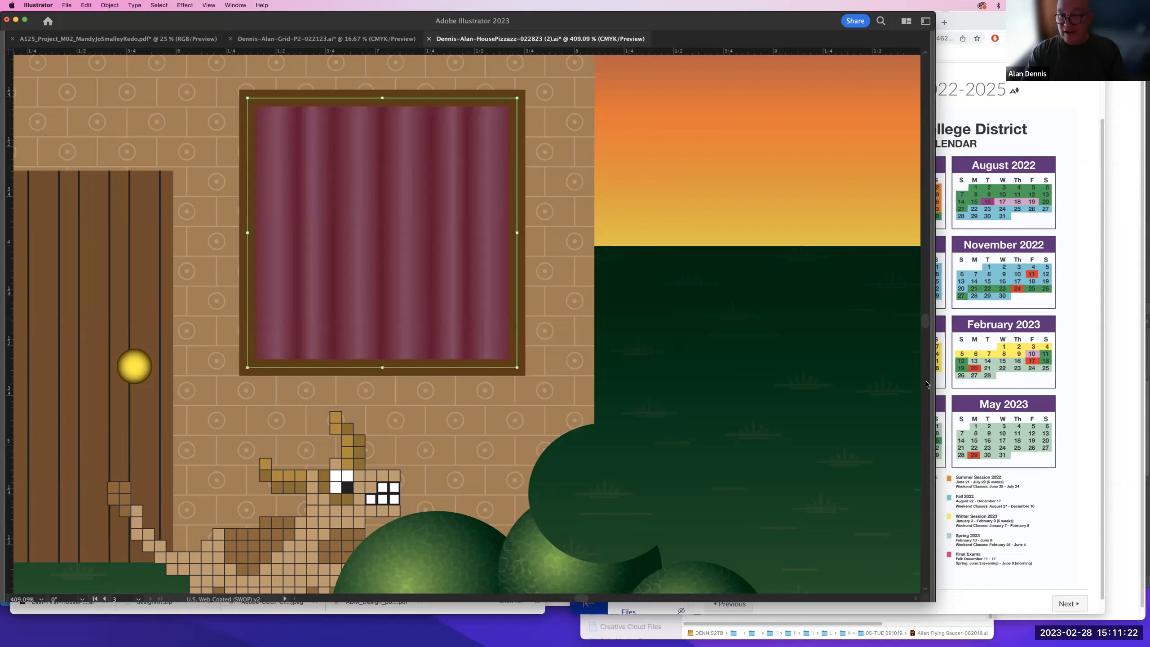
- Select the curtain window, show the hidden panels again, and apply a speckled texture fill
key("a")
key("v")
left_click(779, 337)
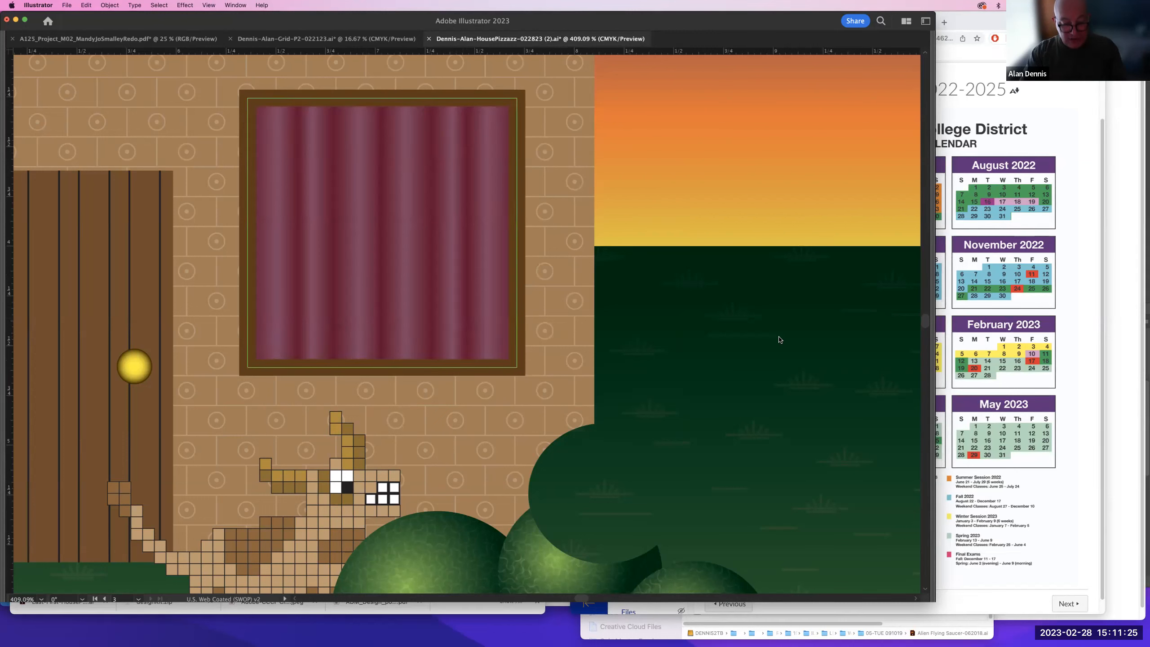
left_click(516, 265)
key("a")
key("v")
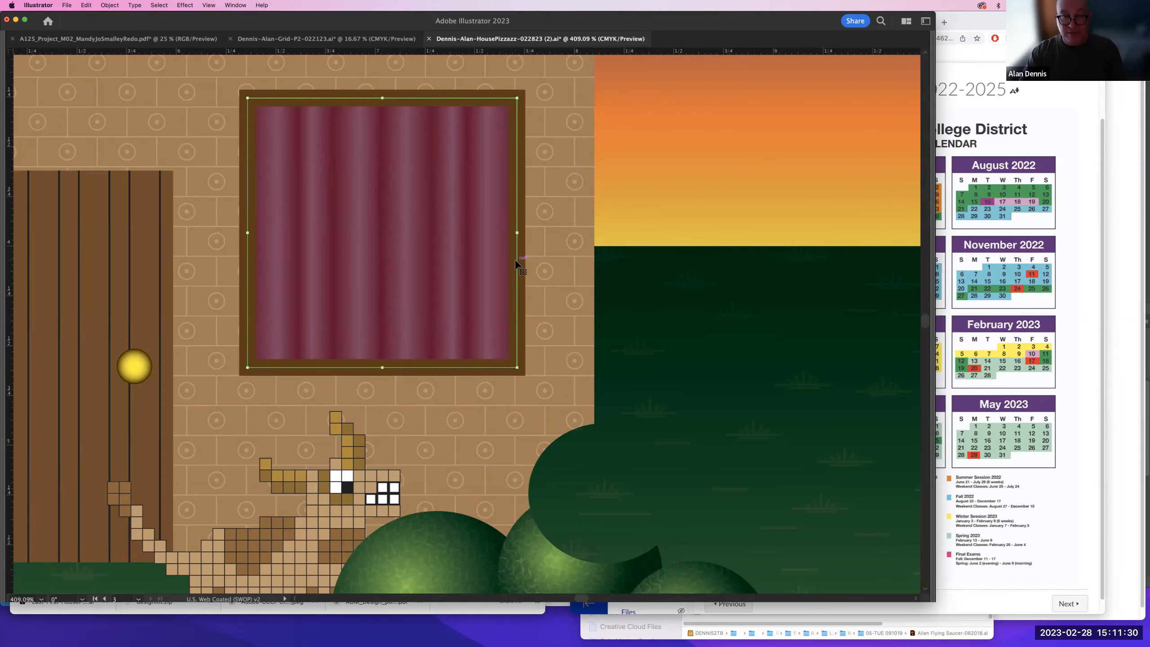
key("Tab")
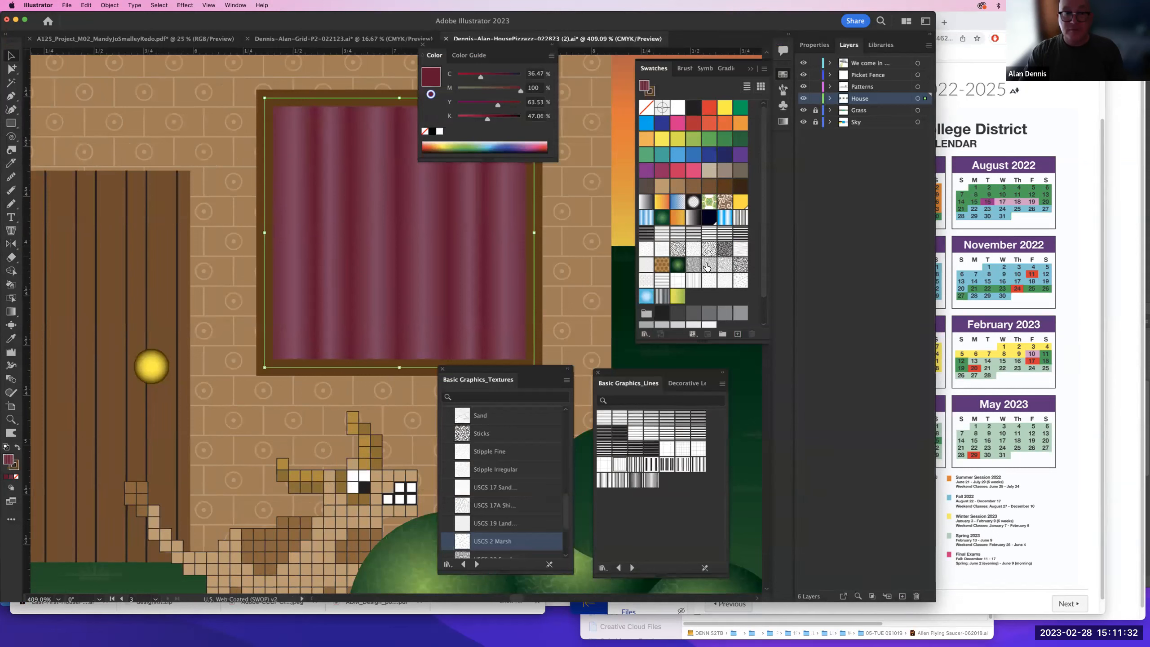
left_click(706, 267)
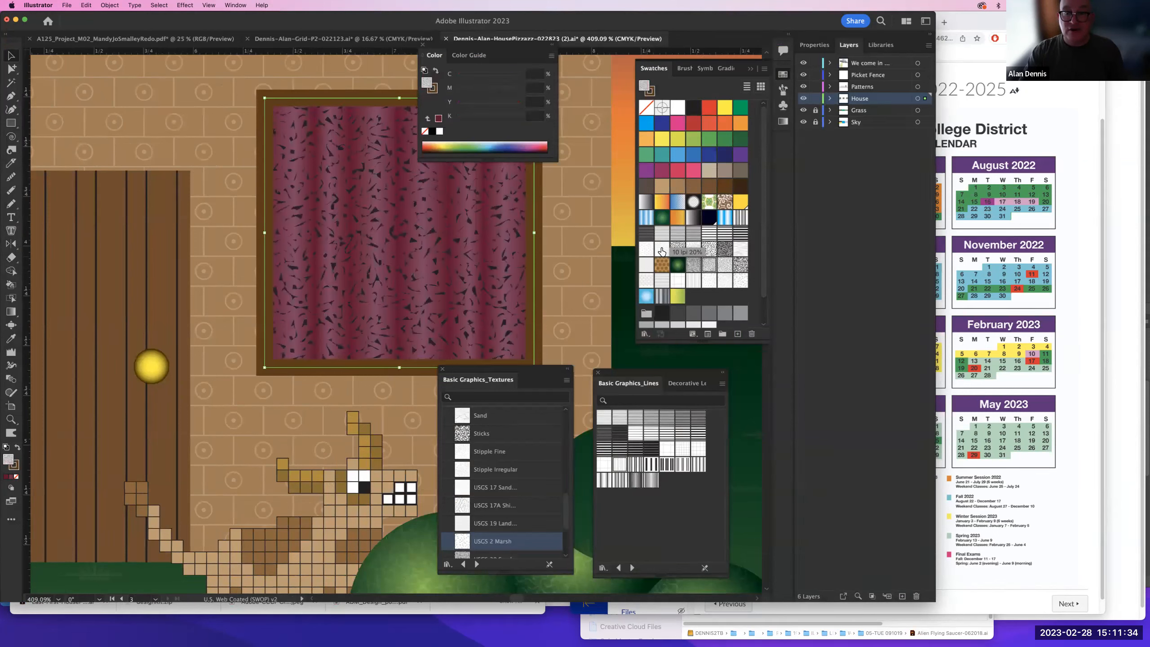
- Try Stipple Irregular, grid-like and diagonal dot textures on the curtain overlay
left_click(723, 285)
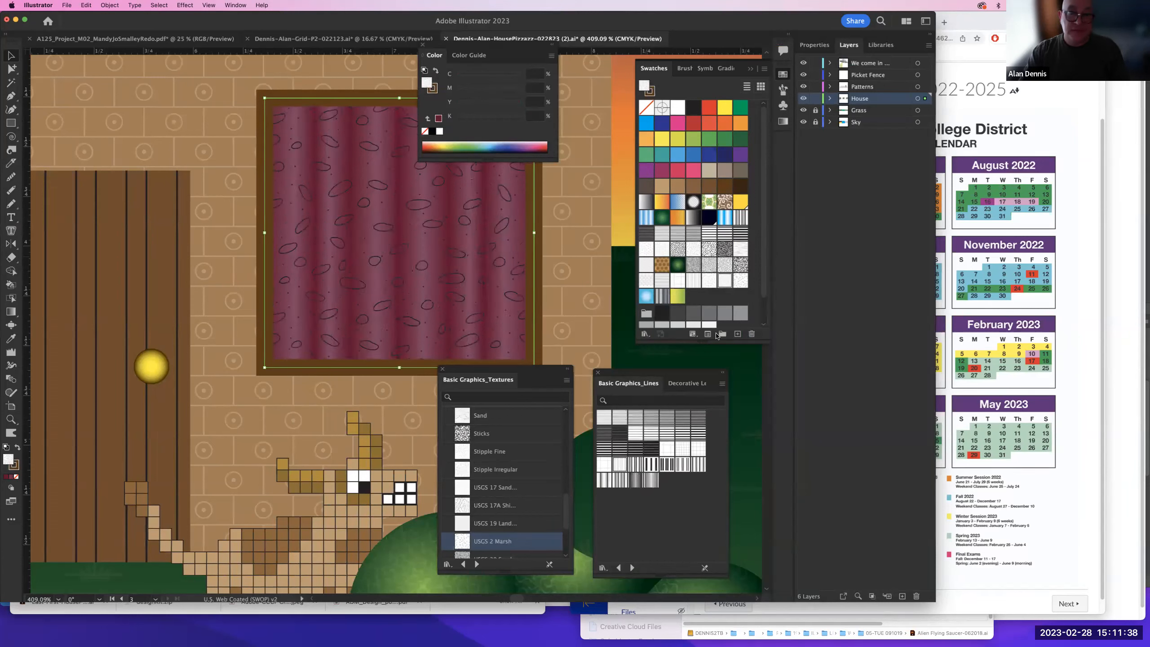
scroll(523, 469, "down", 3)
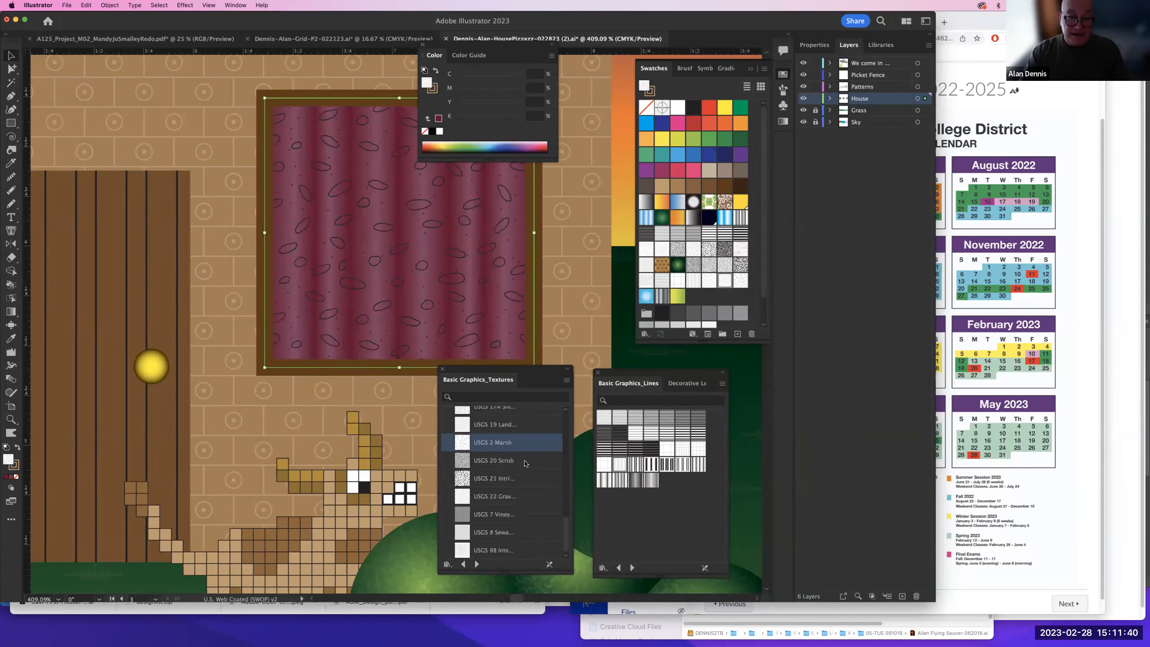
left_click(483, 514)
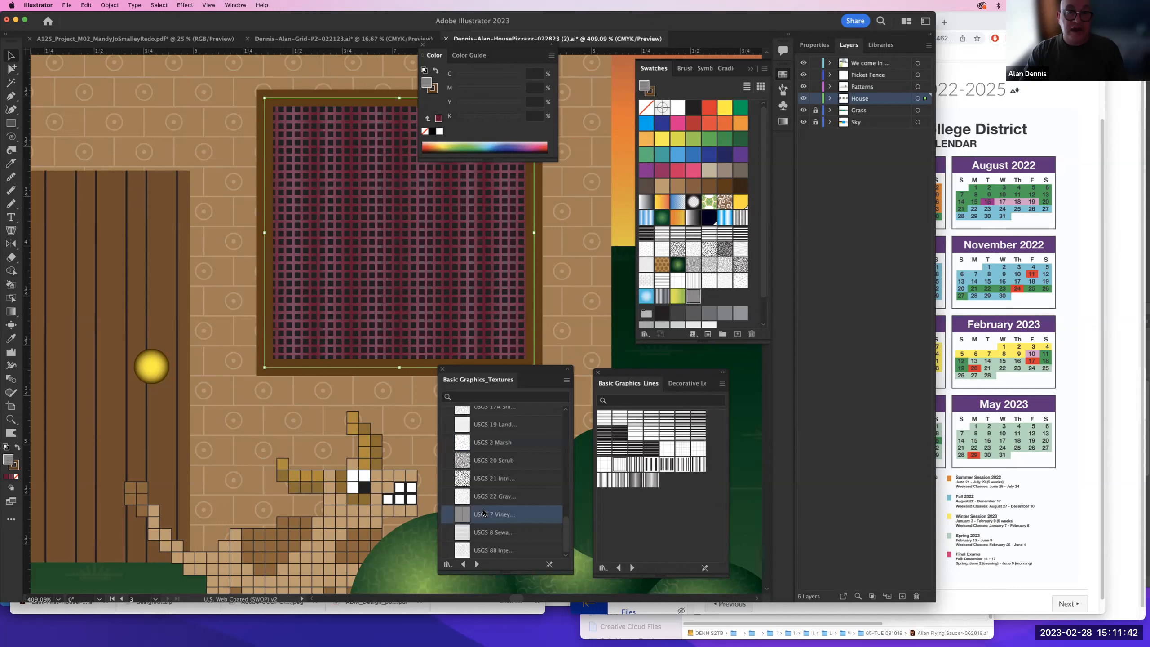
left_click(494, 548)
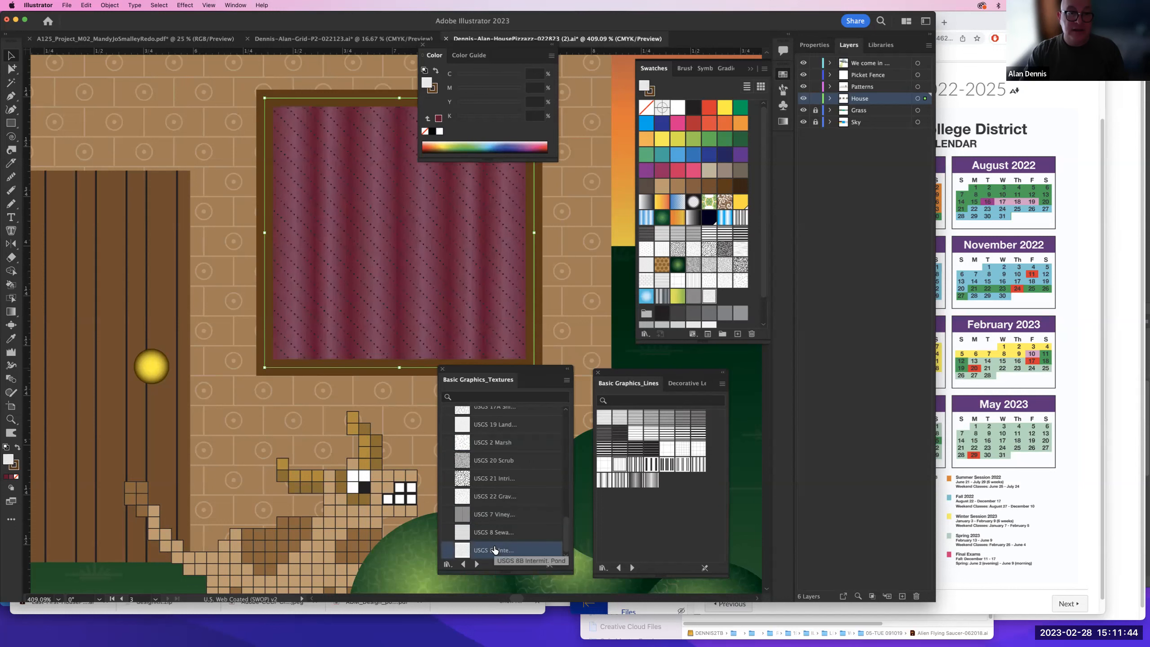
- Set the curtain overlay to Screen blend mode at about 16% opacity
left_click(813, 46)
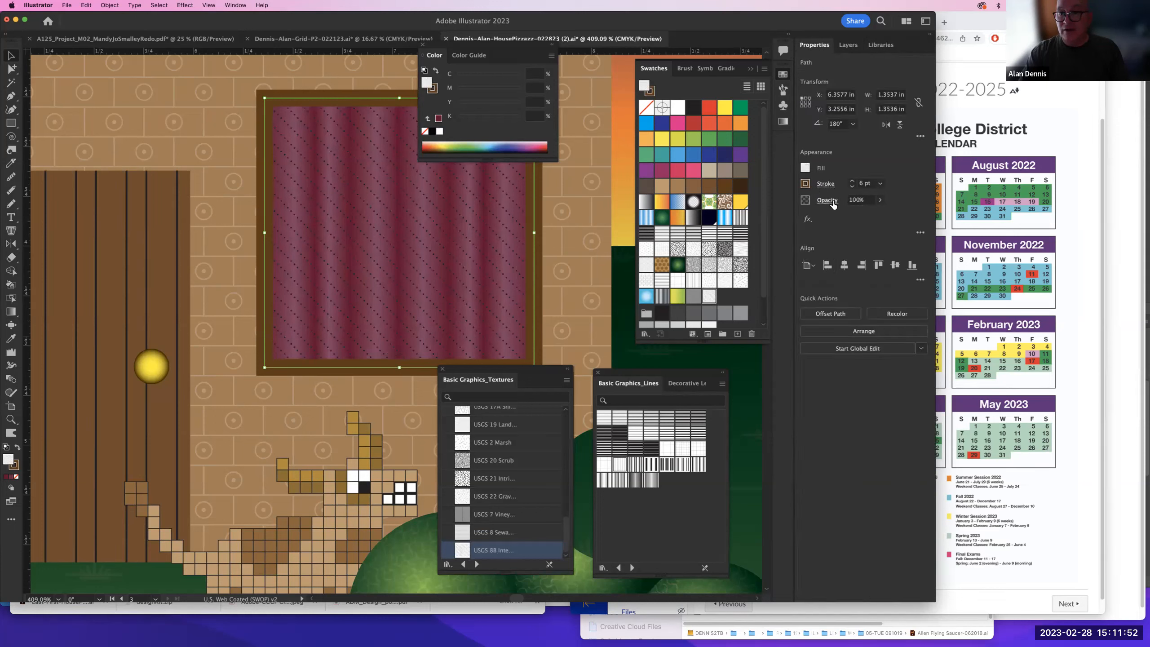
left_click(828, 200)
left_click(735, 220)
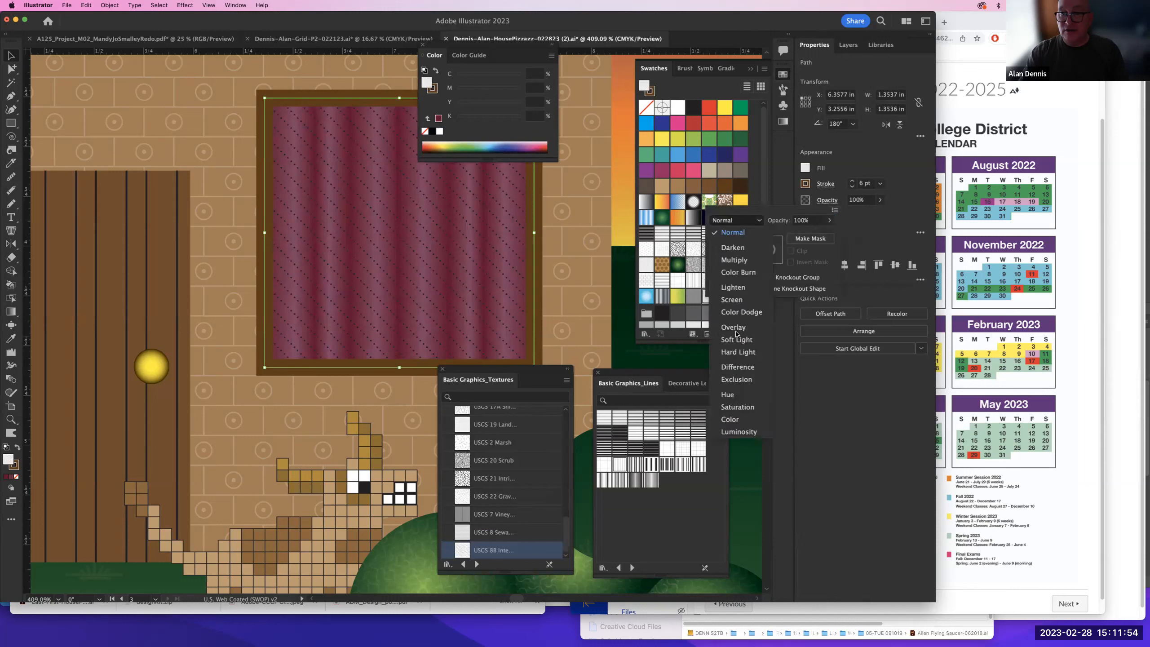
left_click(731, 300)
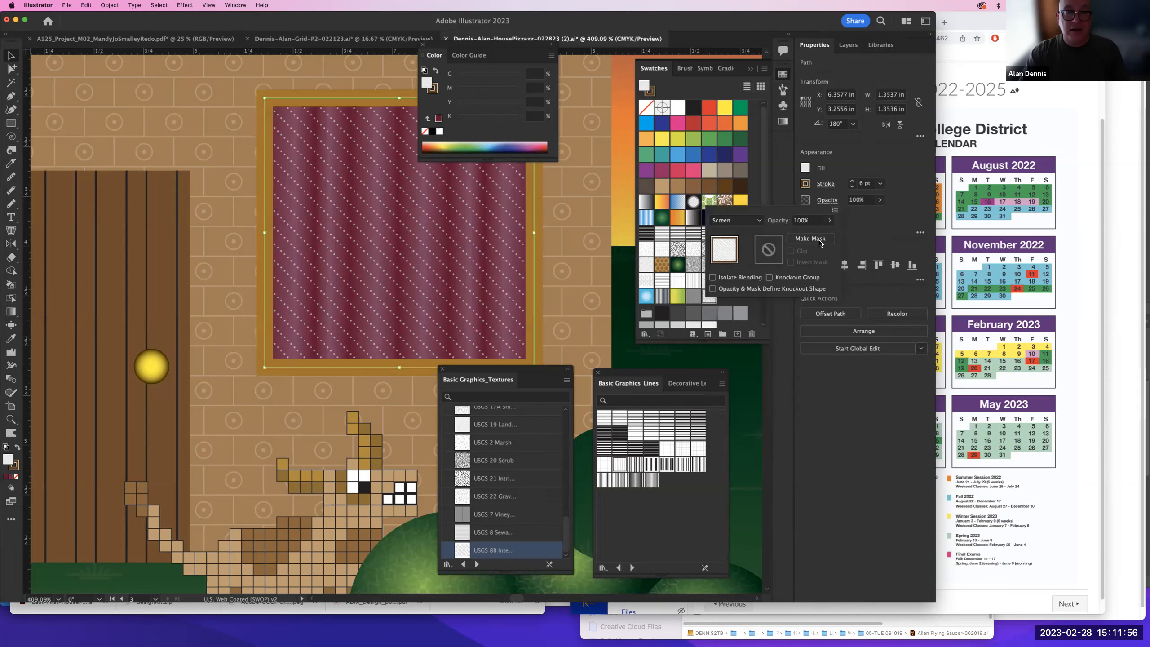
left_click(879, 200)
left_click_drag(877, 213, 841, 217)
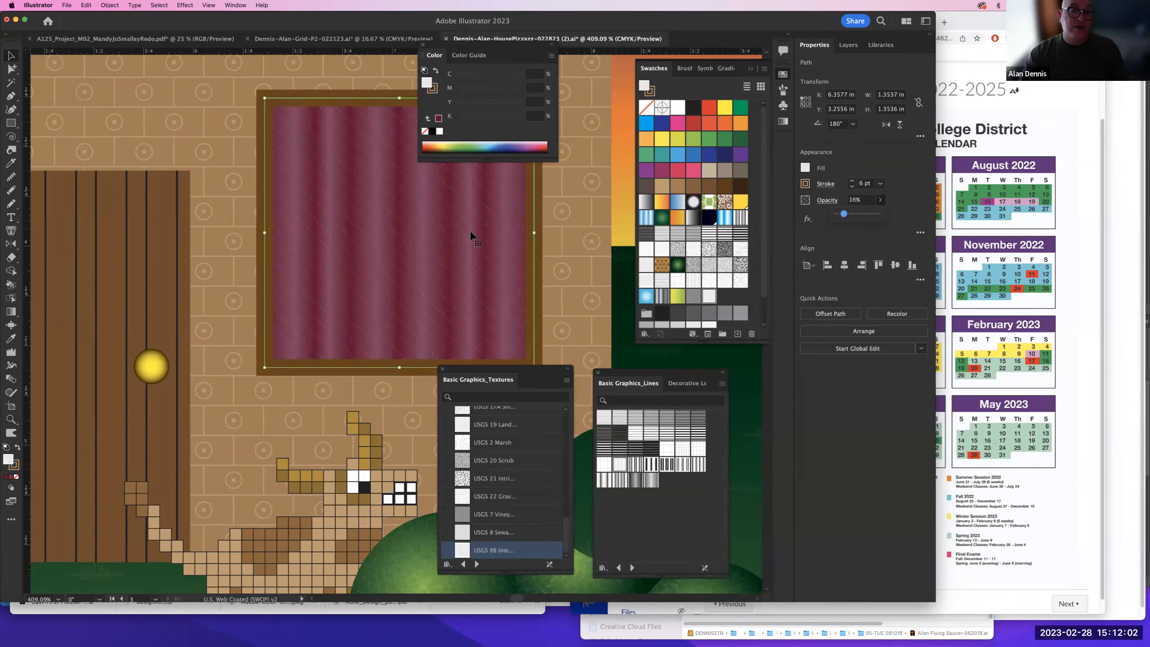
left_click(458, 231)
scroll(458, 230, "right", 1)
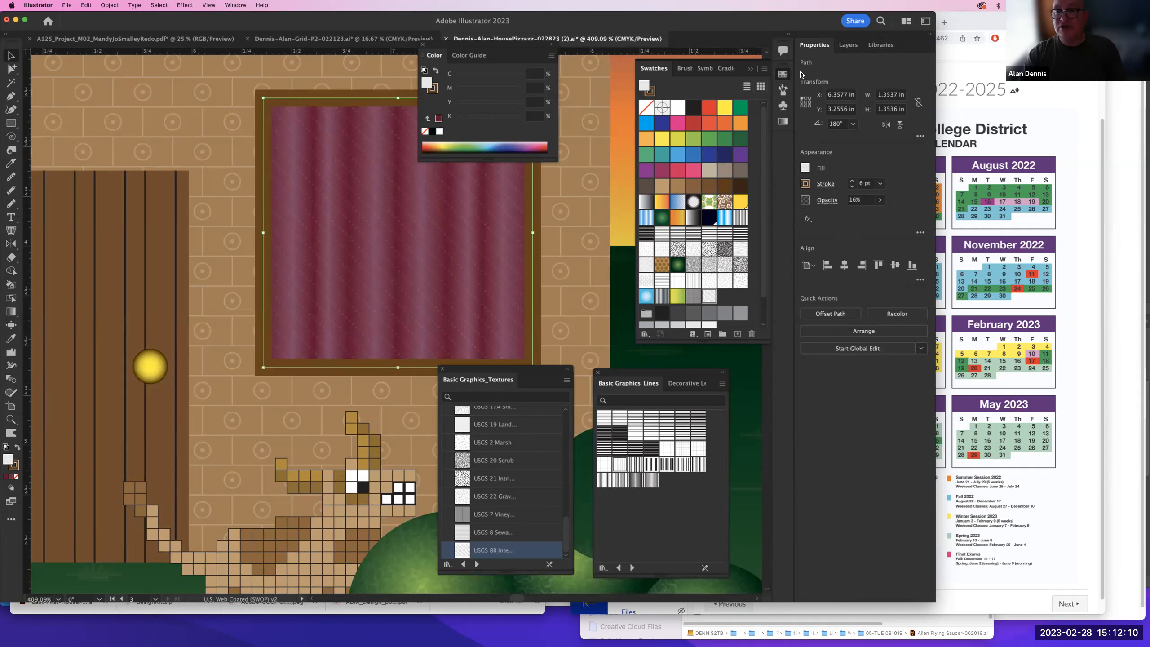
left_click(763, 69)
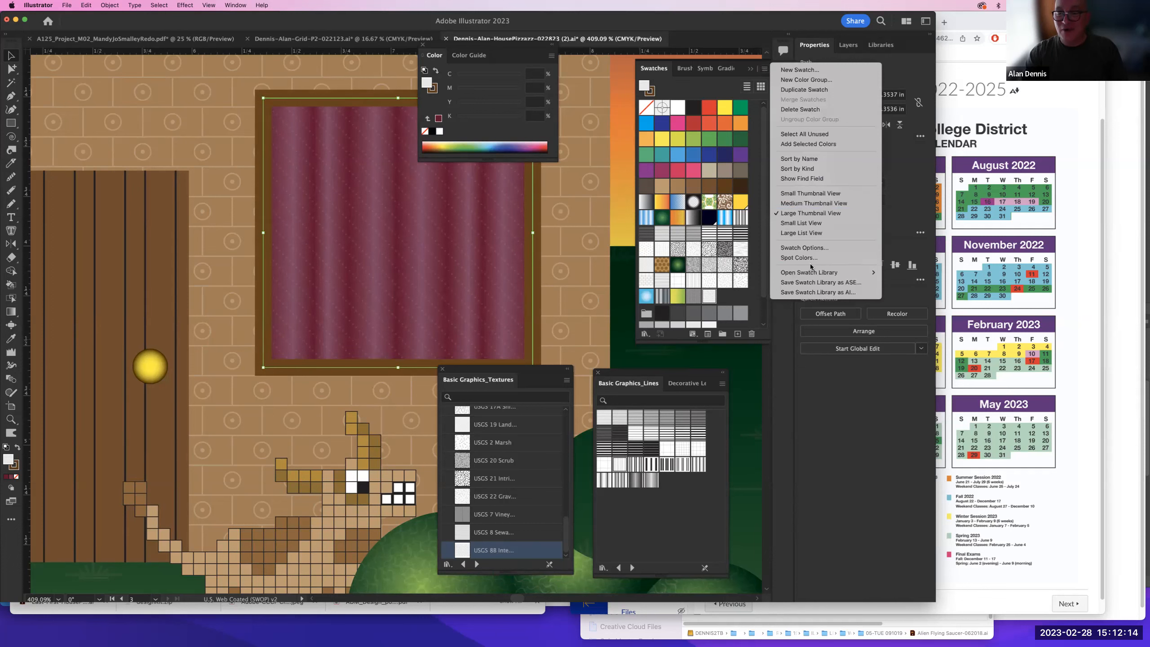
- Open the Decorative Legacy pattern library and fill the overlay with the honeycomb pattern
mouse_move(813, 275)
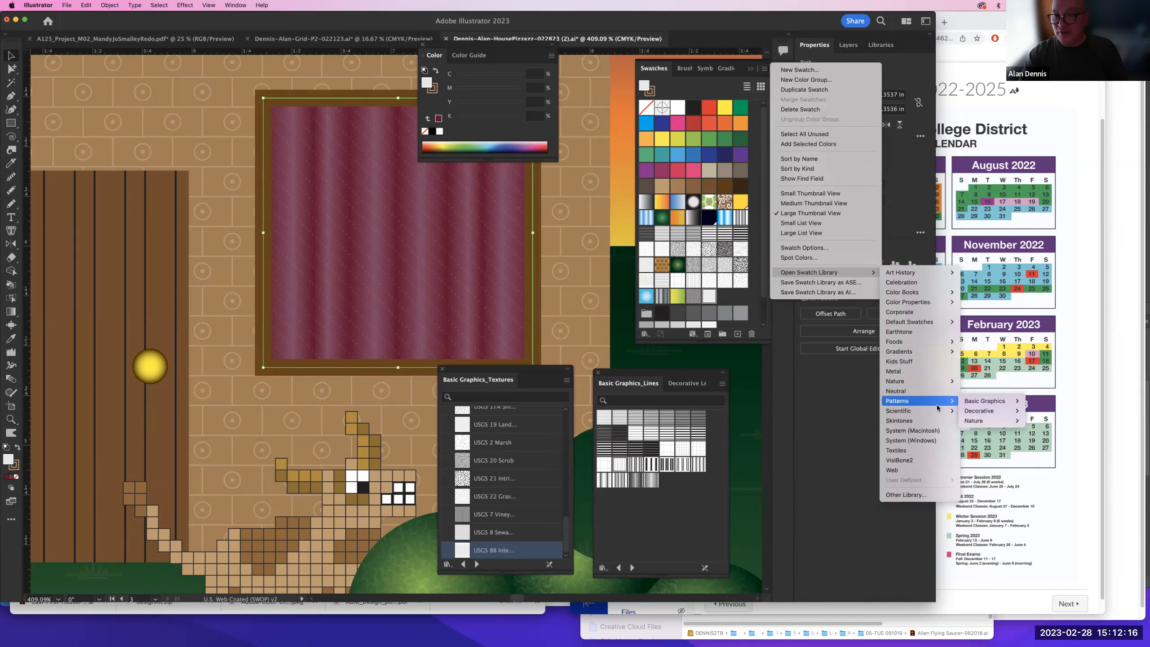
mouse_move(941, 401)
mouse_move(991, 420)
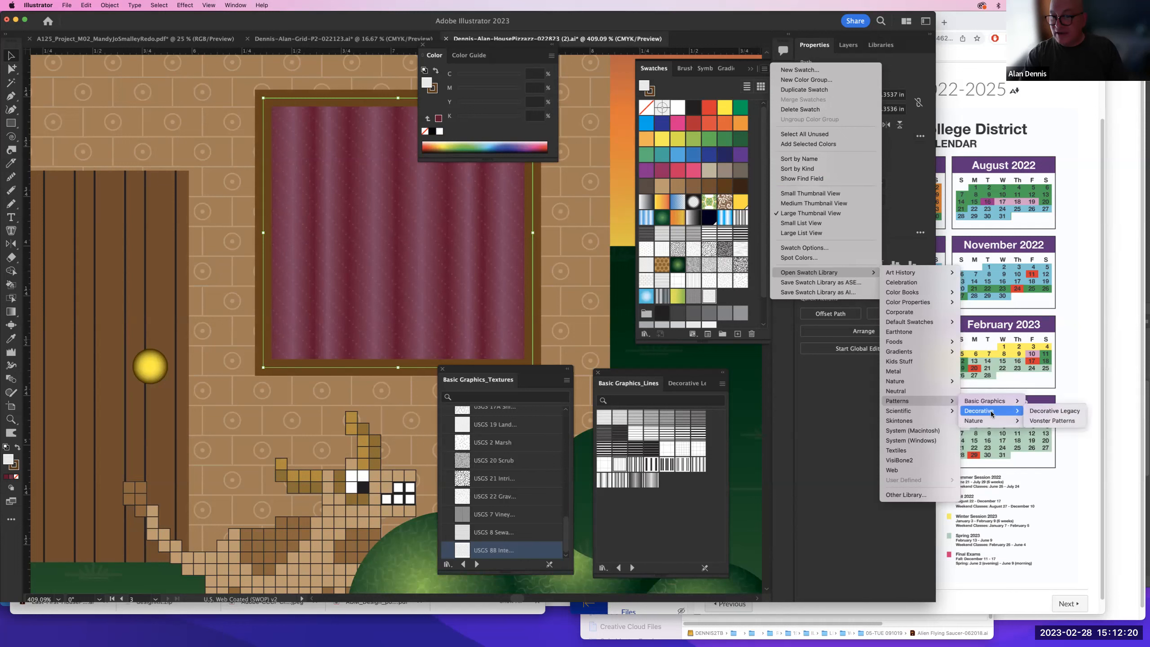
left_click(1040, 410)
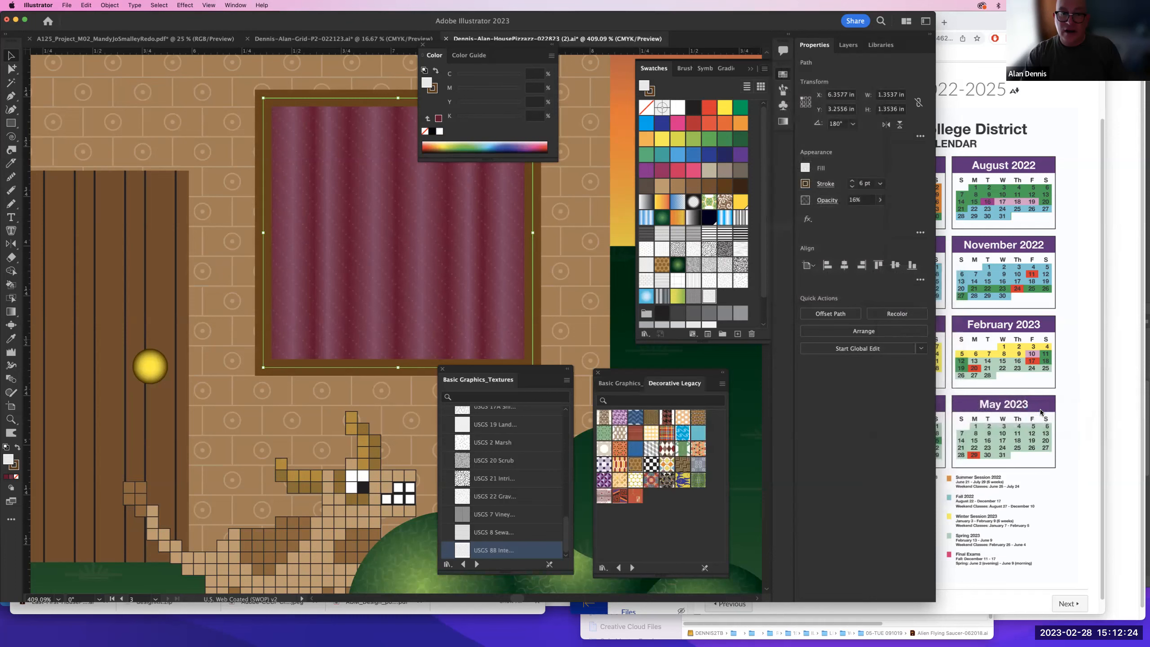
left_click(683, 481)
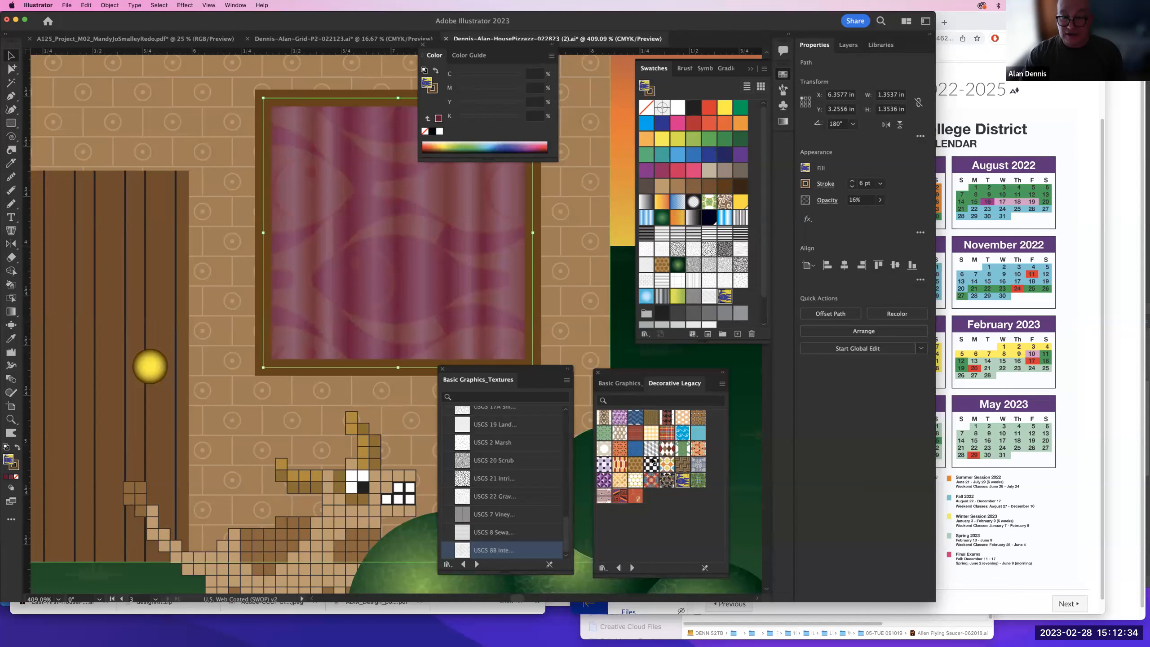
left_click(635, 496)
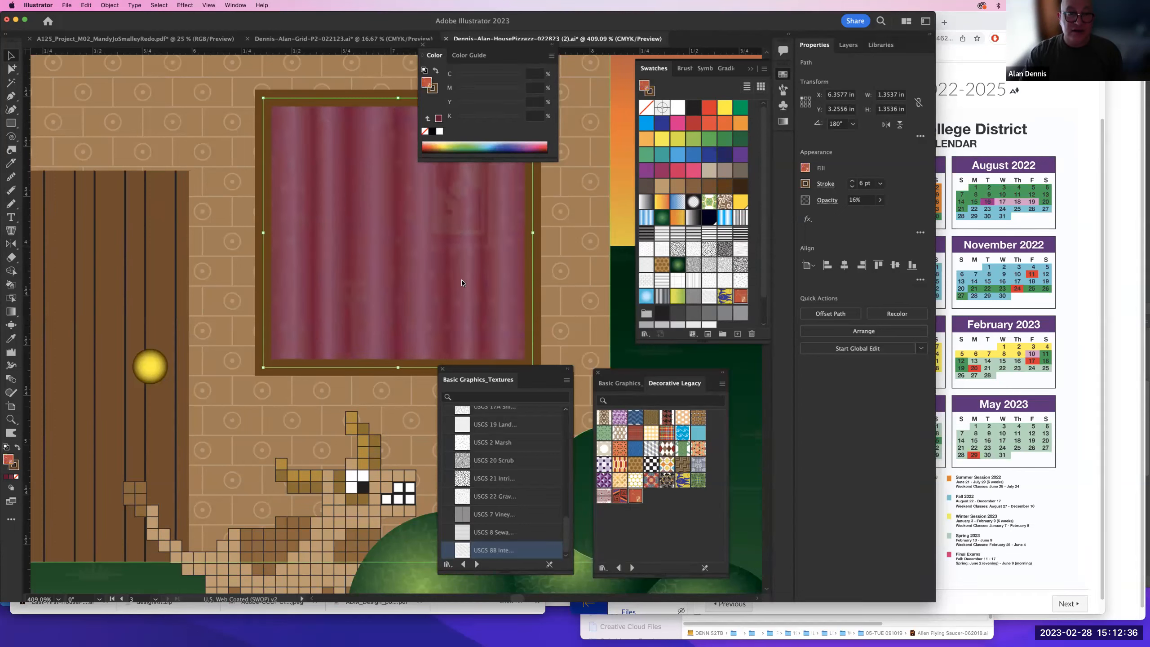
left_click(618, 465)
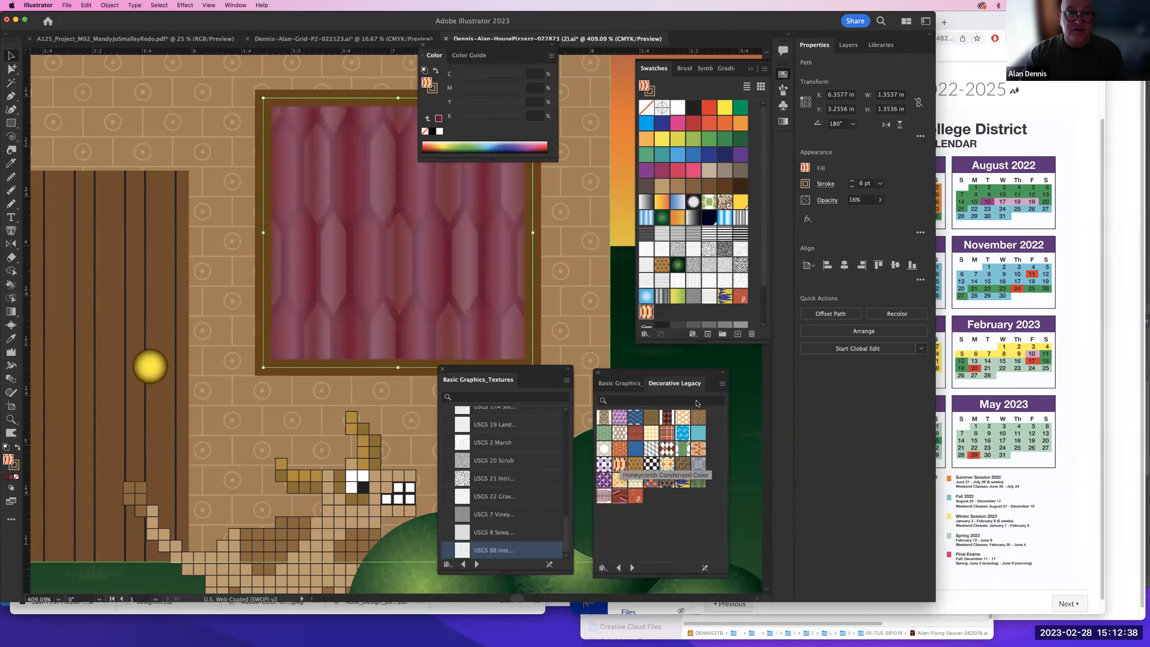
- Open the Vonster Patterns library as large thumbnails, then fill the overlay with USGS 20 Scrub
left_click(783, 75)
left_click(783, 75)
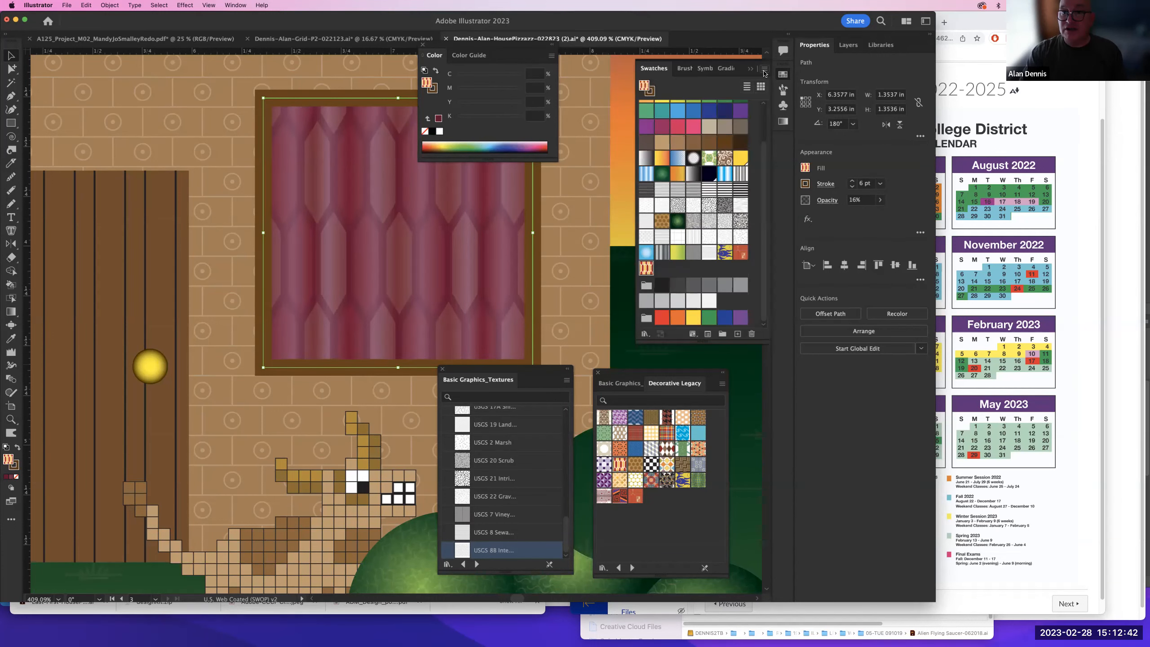
left_click(764, 69)
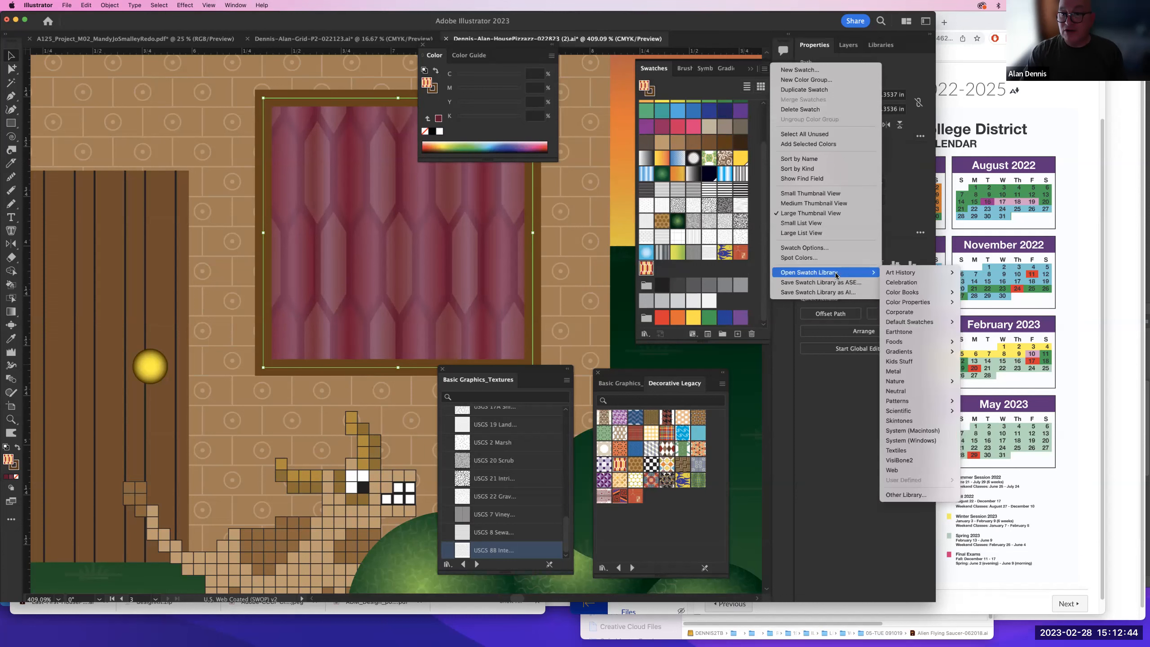
mouse_move(933, 401)
mouse_move(1002, 411)
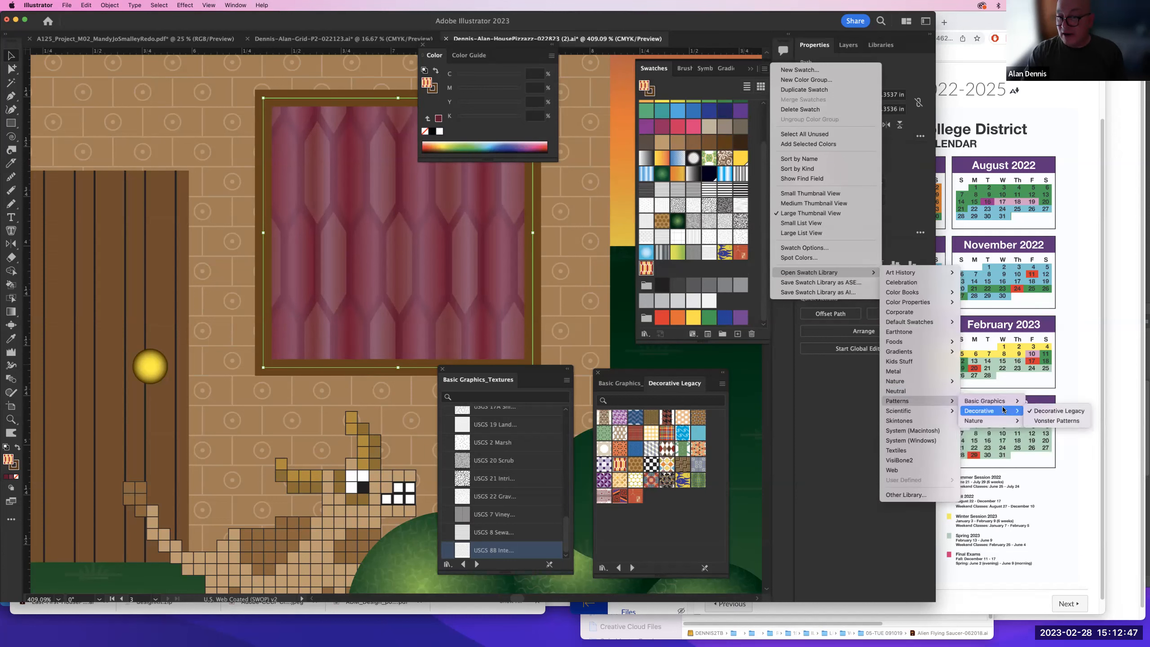
left_click(1051, 421)
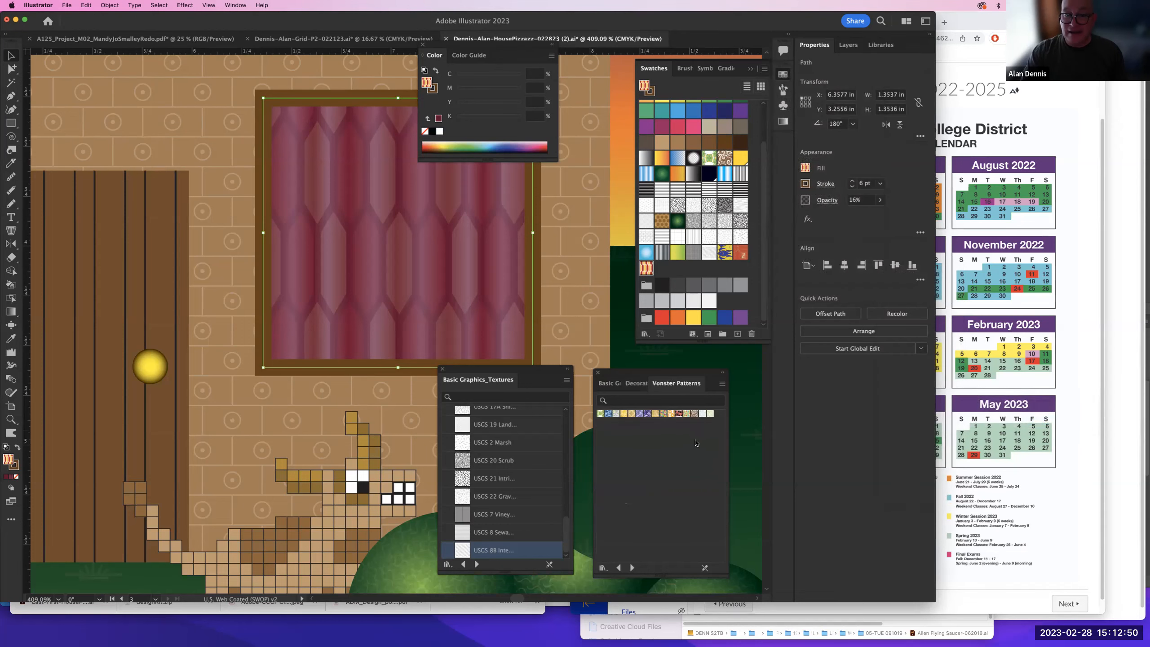
left_click(721, 385)
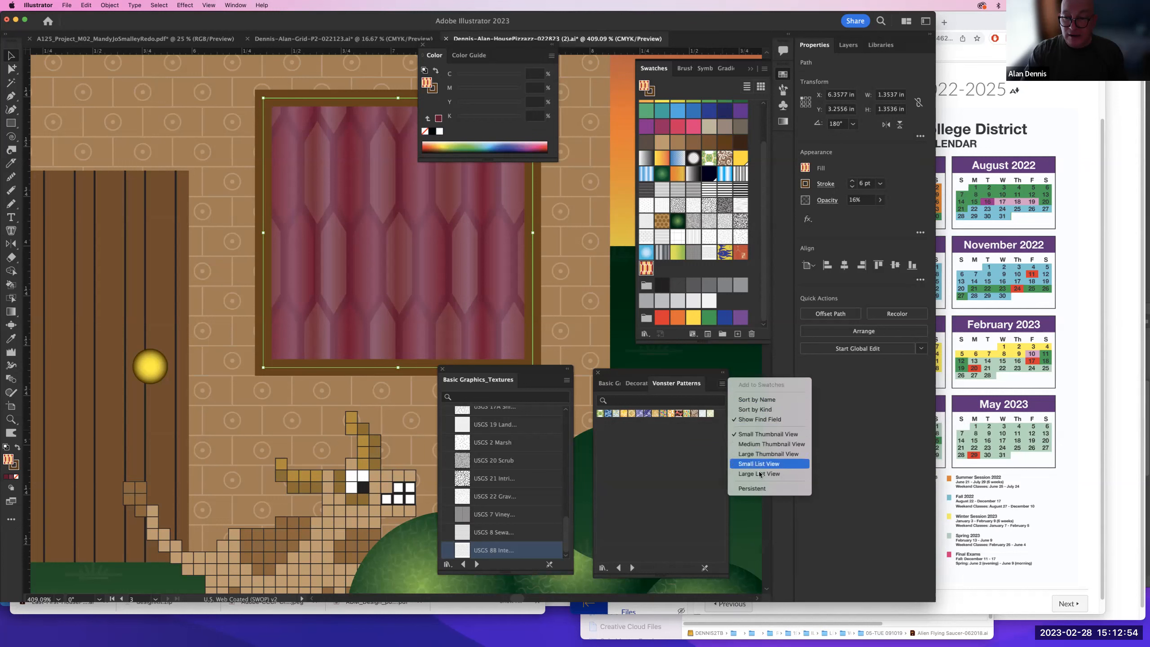
left_click(762, 455)
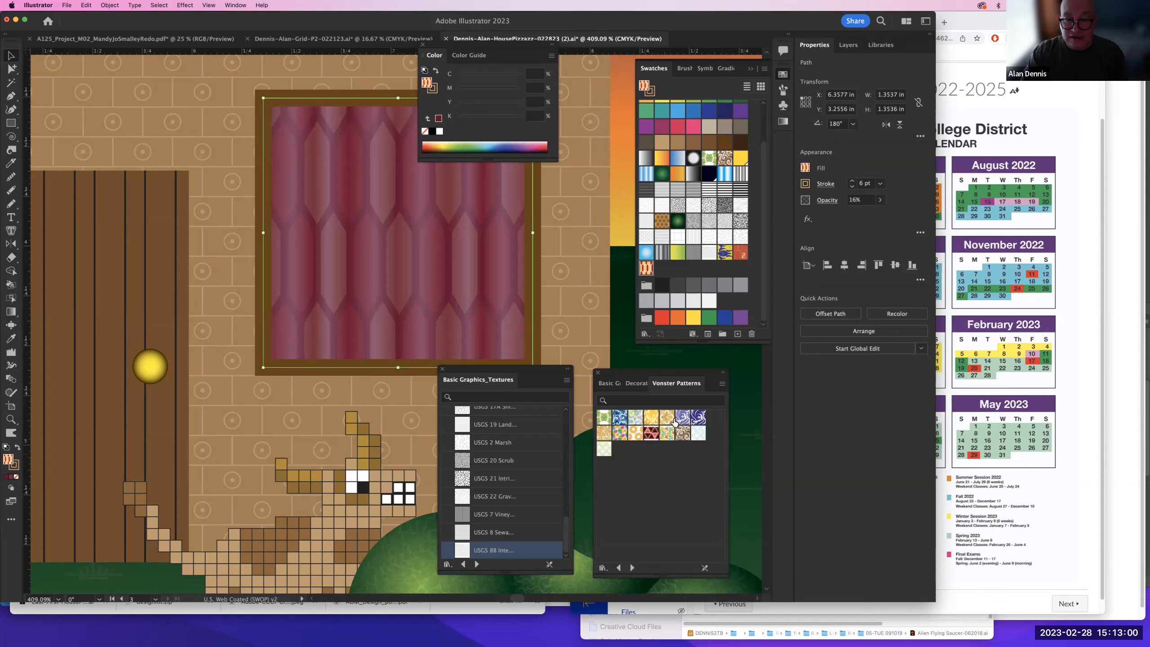
left_click(637, 384)
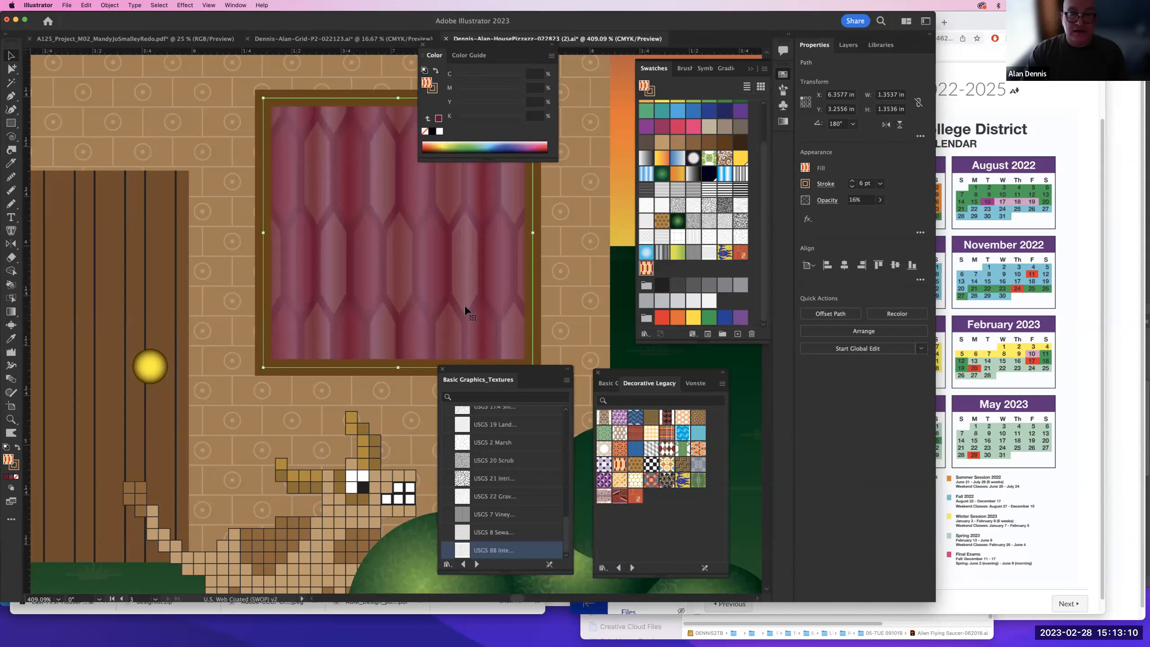
left_click(468, 462)
- Select the curtain's scrub texture overlay and lower its opacity to 9%
key("z")
left_click(494, 306, "super")
left_click(495, 306, "super")
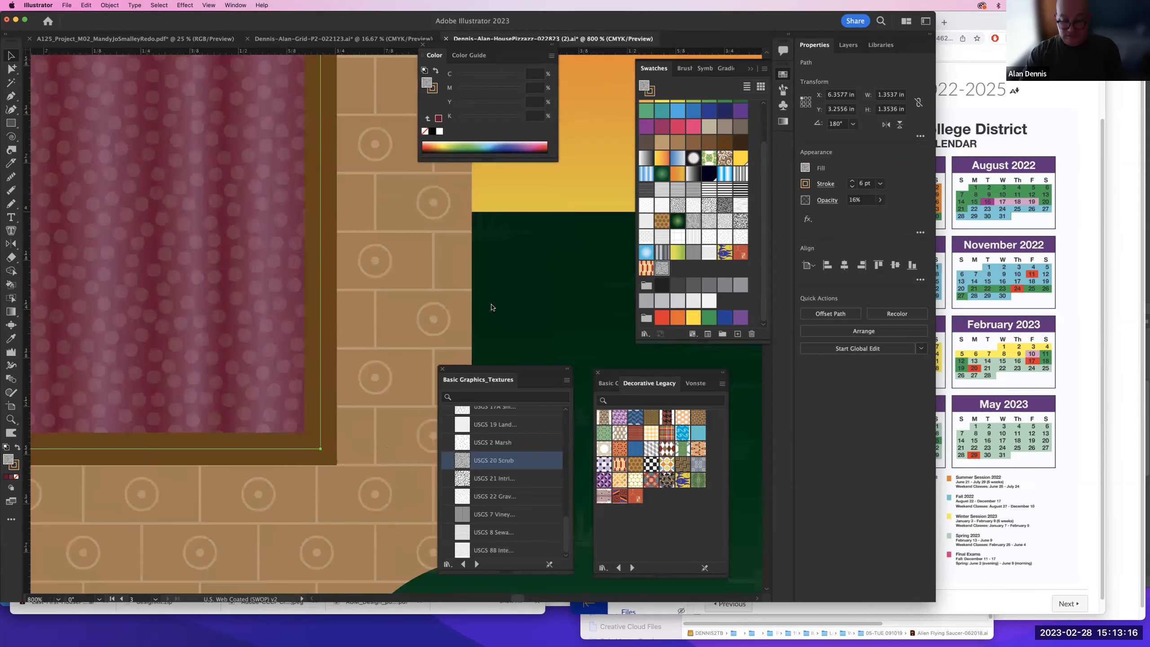
key("super+0")
left_click(495, 308)
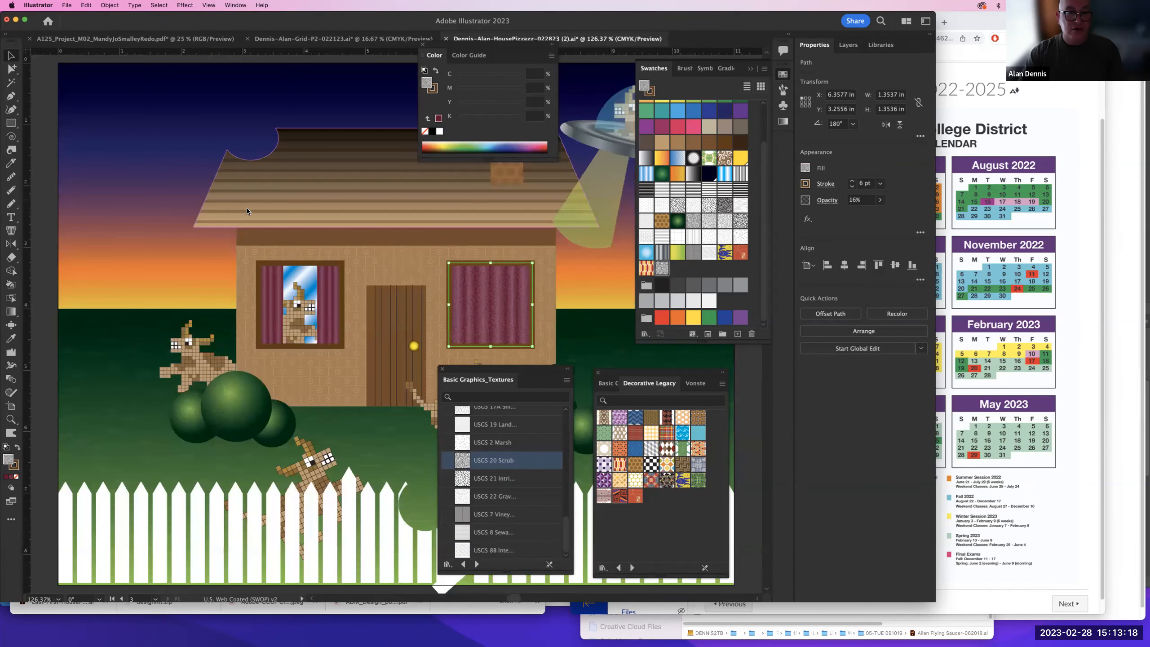
left_click(880, 200)
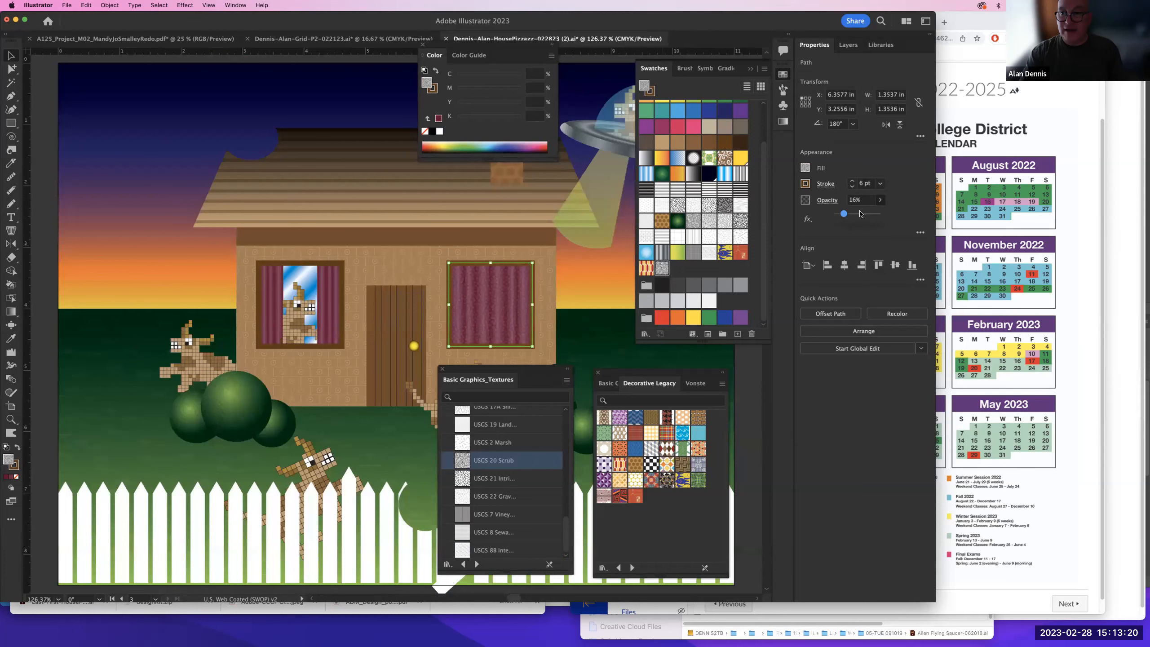
left_click_drag(845, 214, 841, 214)
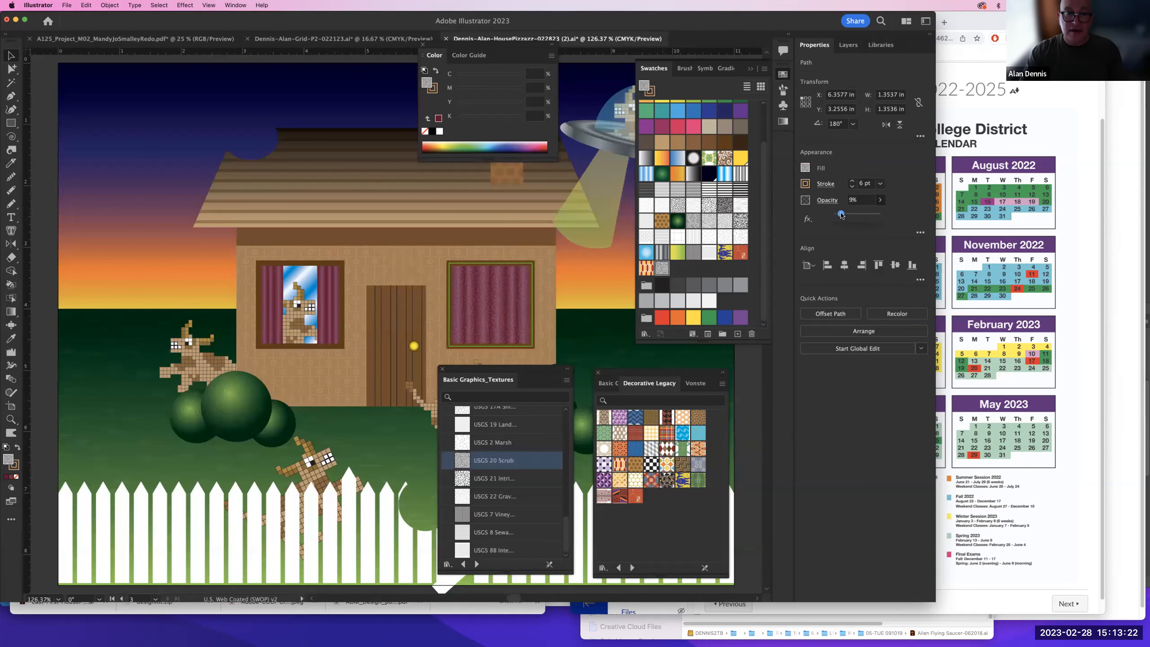
- Zoom around the curtain window and drag the texture overlay to the right to compare
key("super+space")
left_click_drag(448, 253, 571, 367)
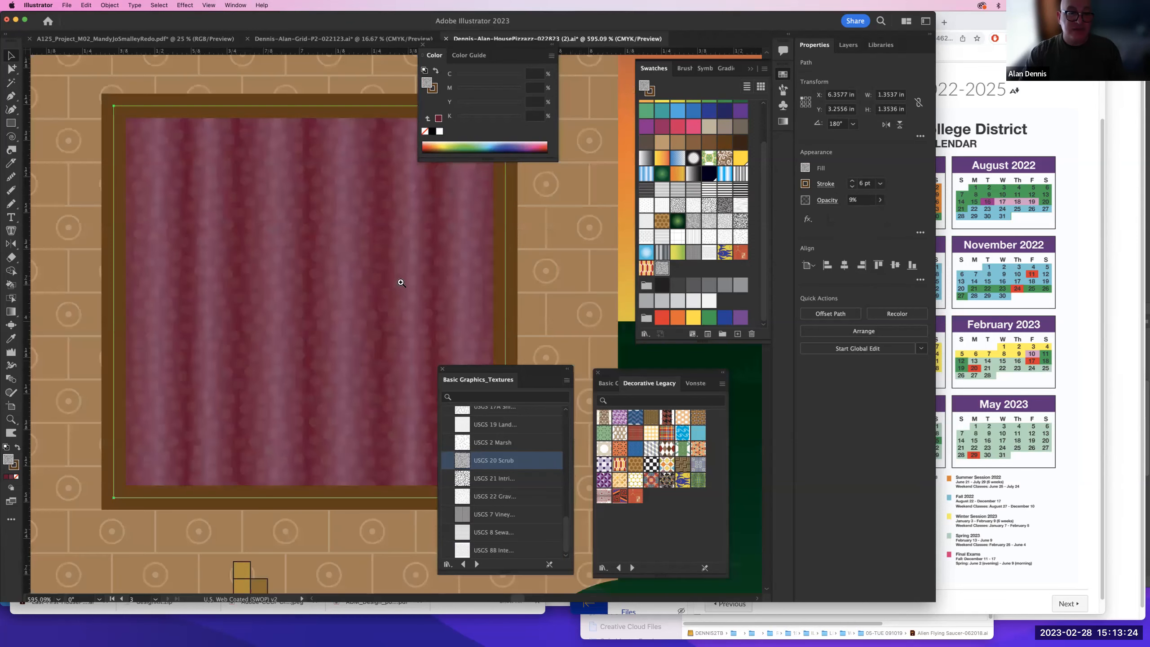
left_click(393, 285, "alt+super")
left_click(394, 284, "alt+super")
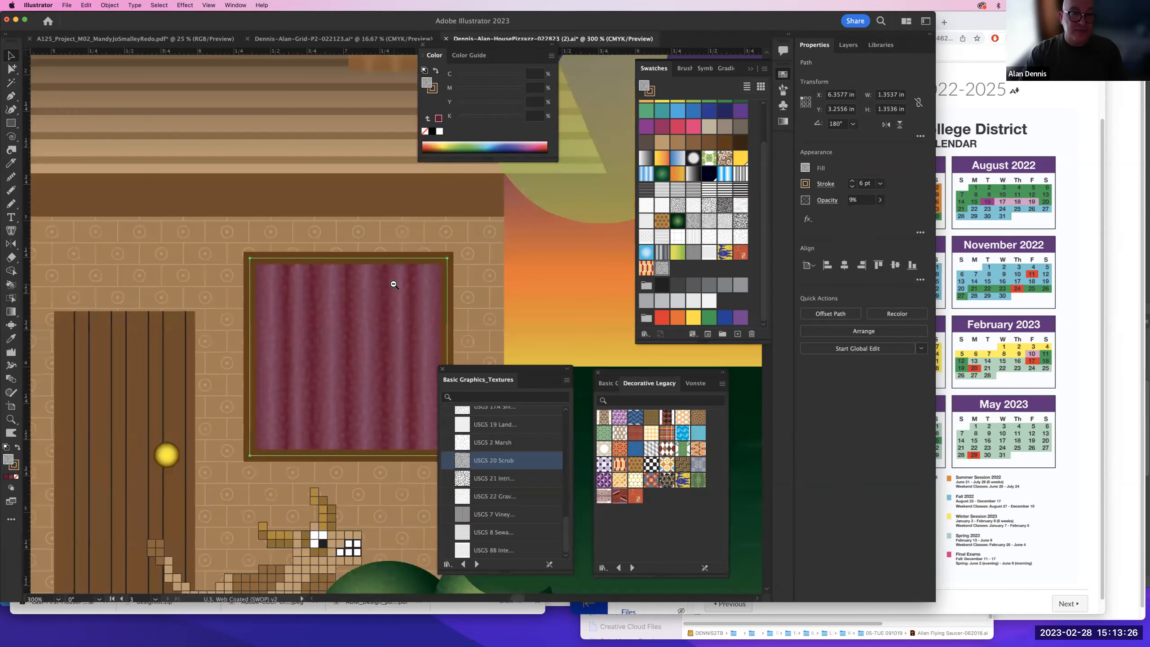
left_click(394, 284, "alt+super")
left_click(394, 284, "alt+super")
scroll(395, 284, "down", 4)
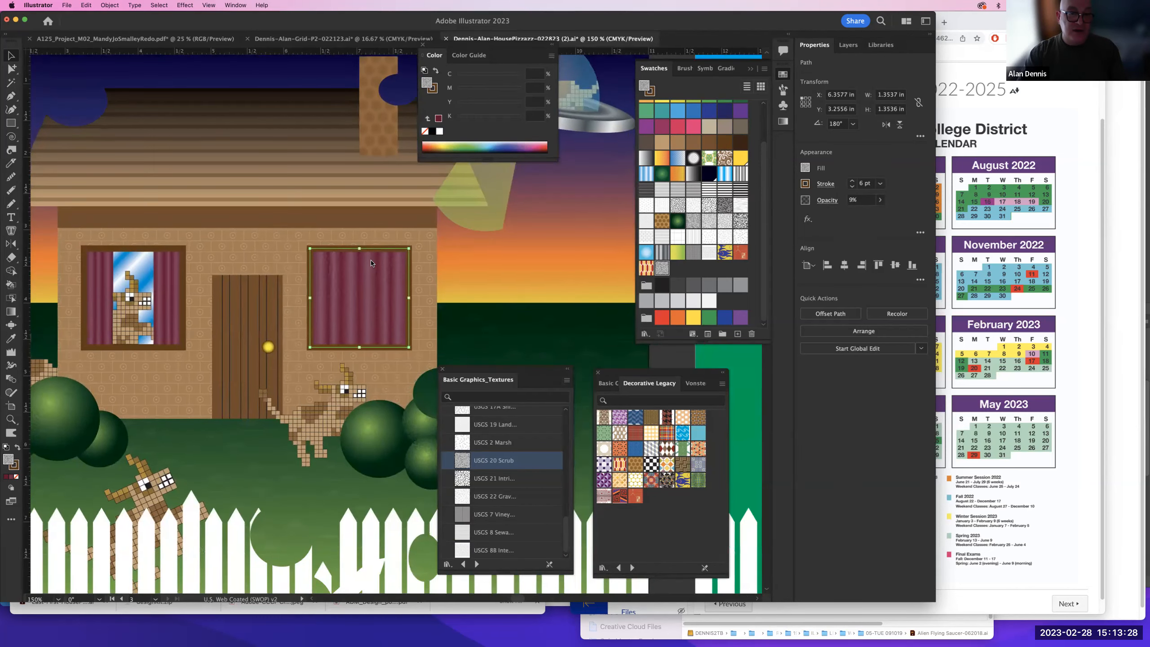
left_click_drag(344, 253, 527, 272)
key("super+space")
left_click_drag(534, 356, 379, 241)
left_click_drag(138, 252, 579, 251)
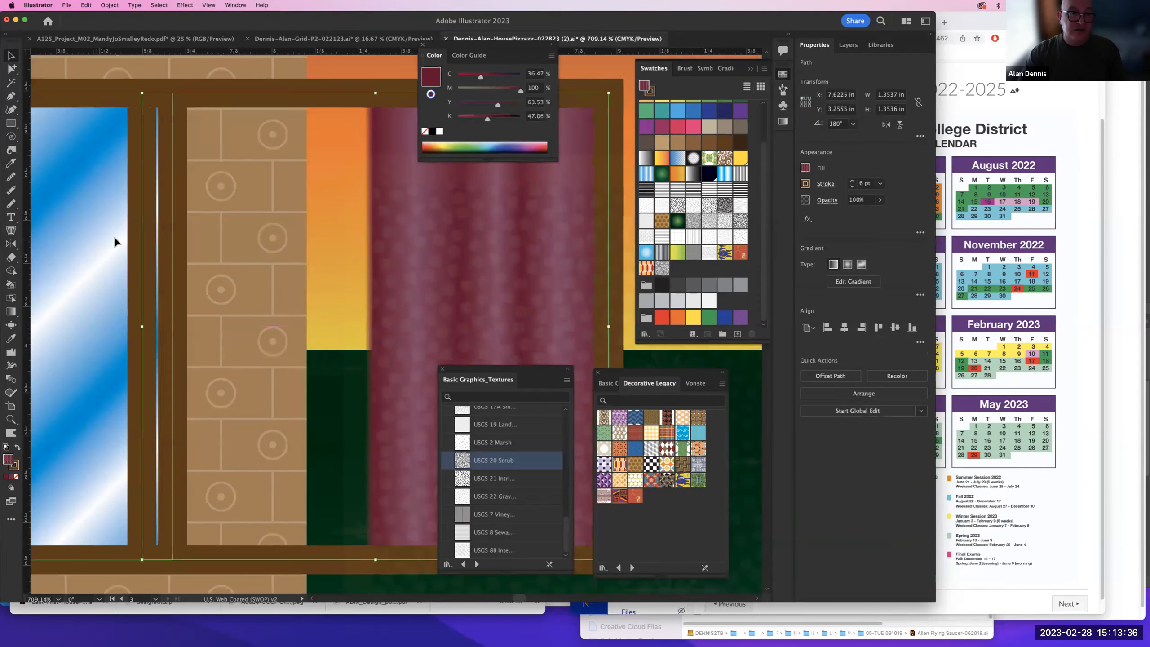
- Undo the glass pane and curtain moves to restore the 9% scrub-textured curtain, then zoom out
left_click_drag(53, 227, 378, 254)
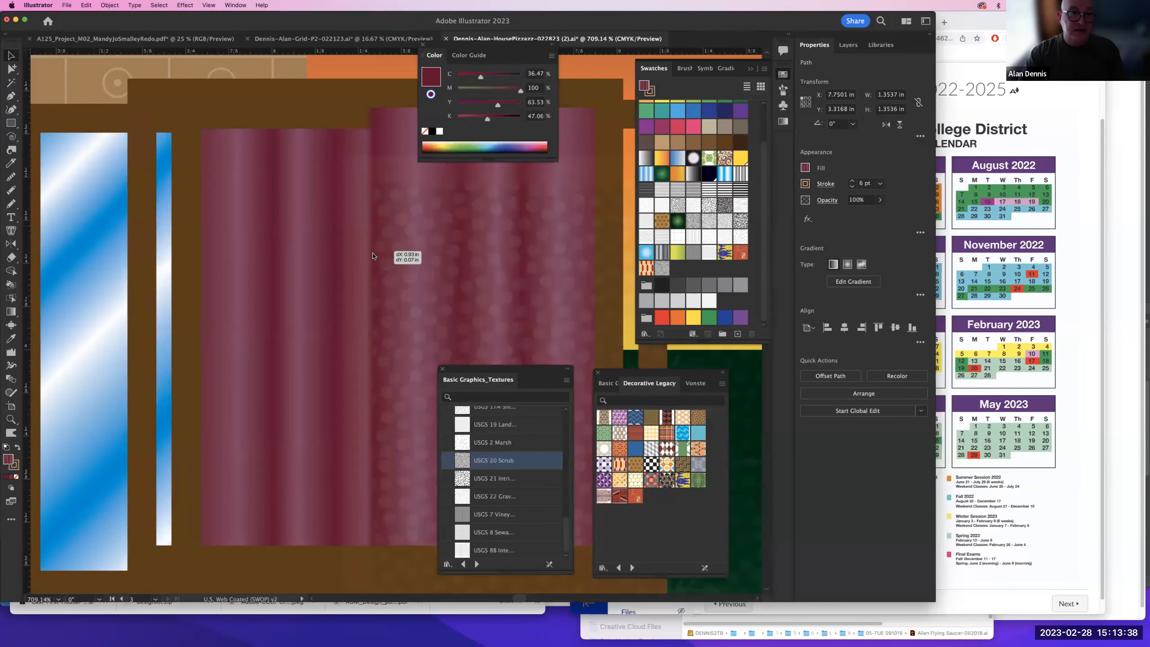
key("super+minus")
key("super+minus")
key("super+minus")
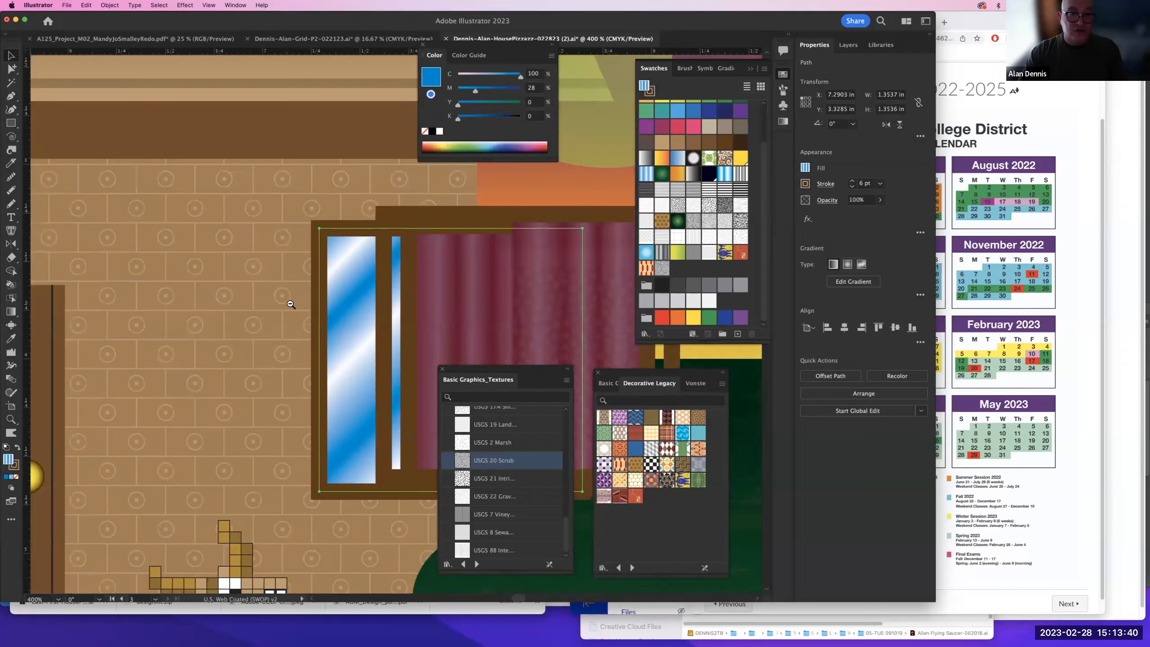
key("super+z")
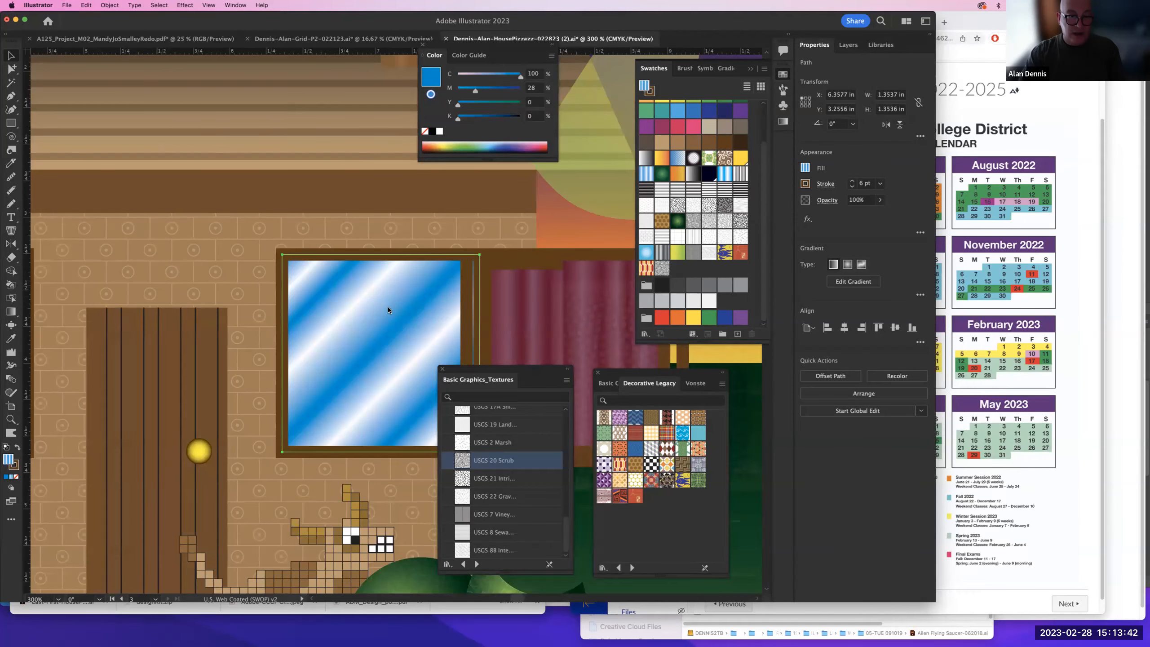
key("super+z")
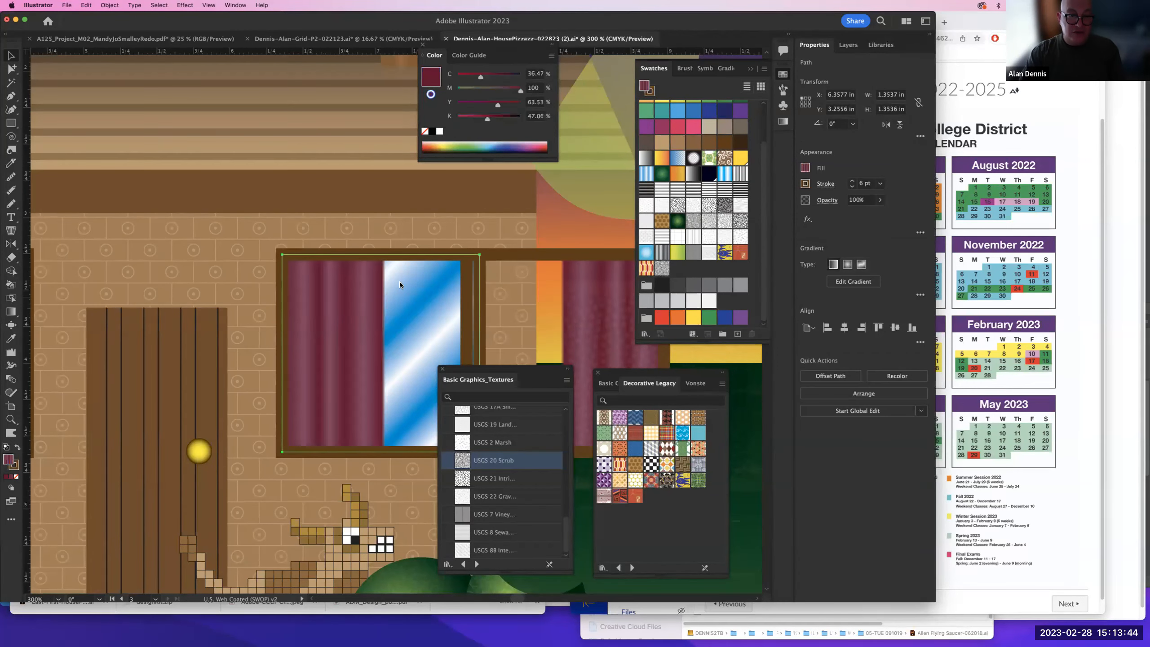
key("super+z")
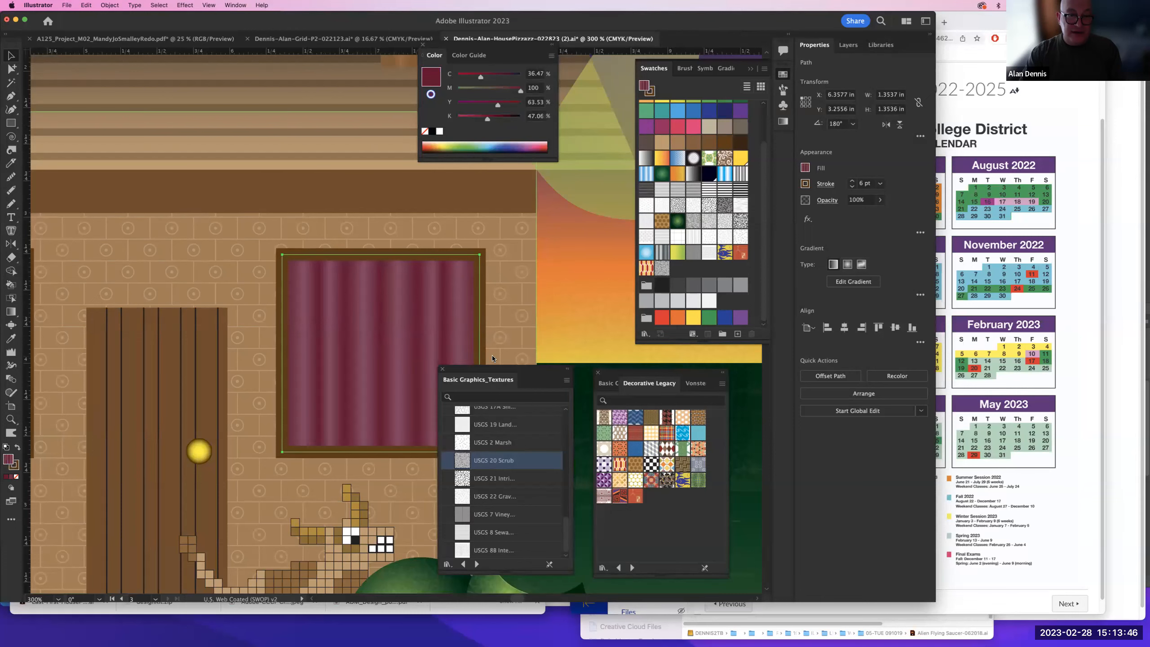
key("super+z")
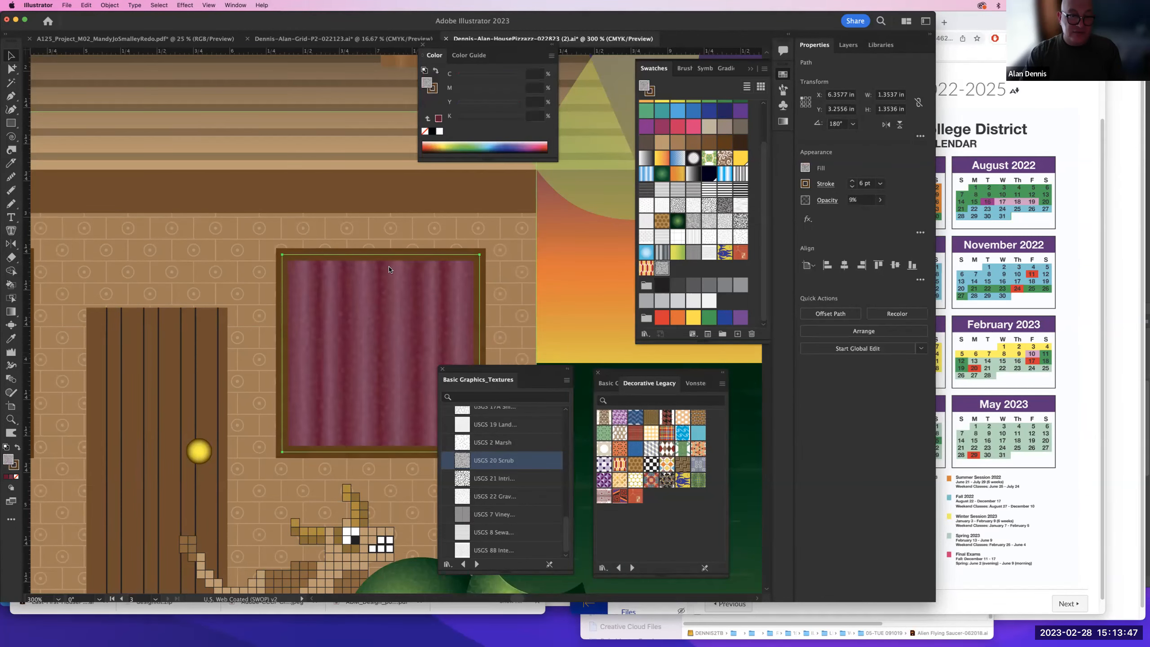
left_click(386, 335, "alt")
left_click(383, 335, "alt")
left_click(398, 336, "alt")
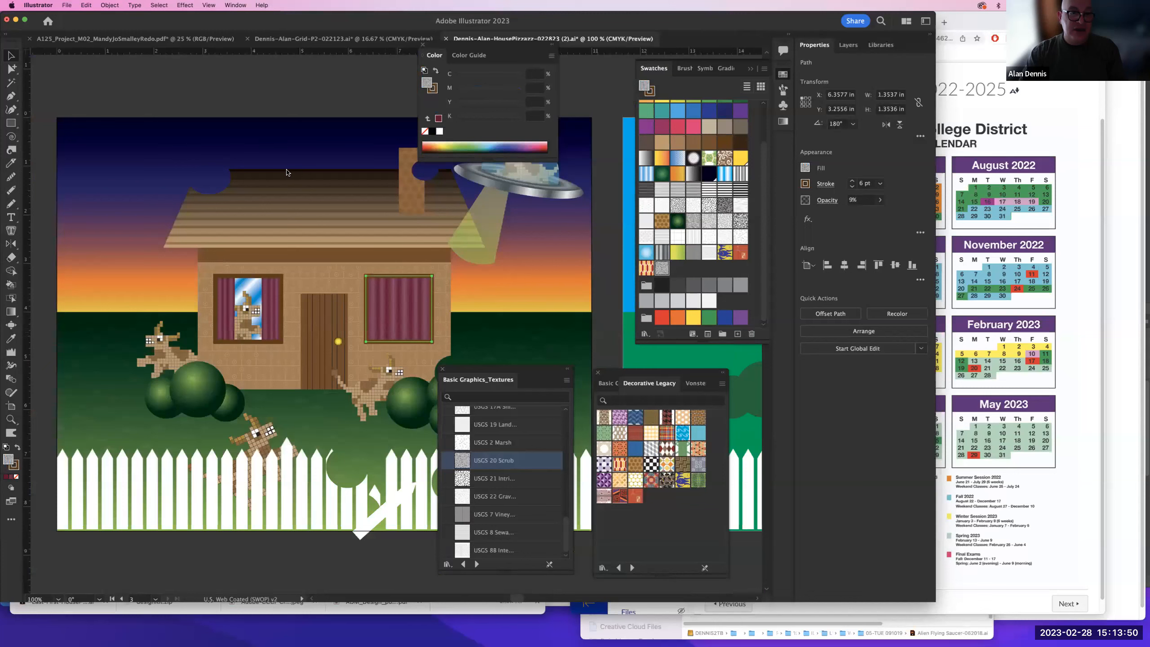
- Deselect, hide all panels, pan across the house artboards, and save the file
key("shift+super+a")
key("Tab")
left_click_drag(506, 320, 611, 311)
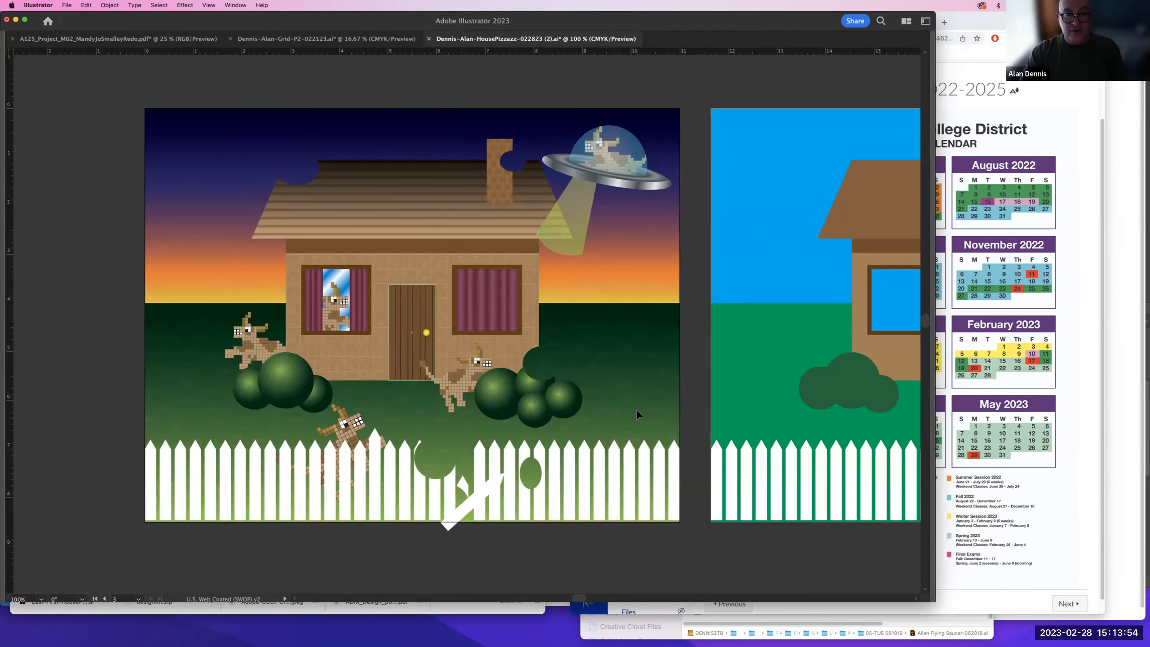
key("super+s")
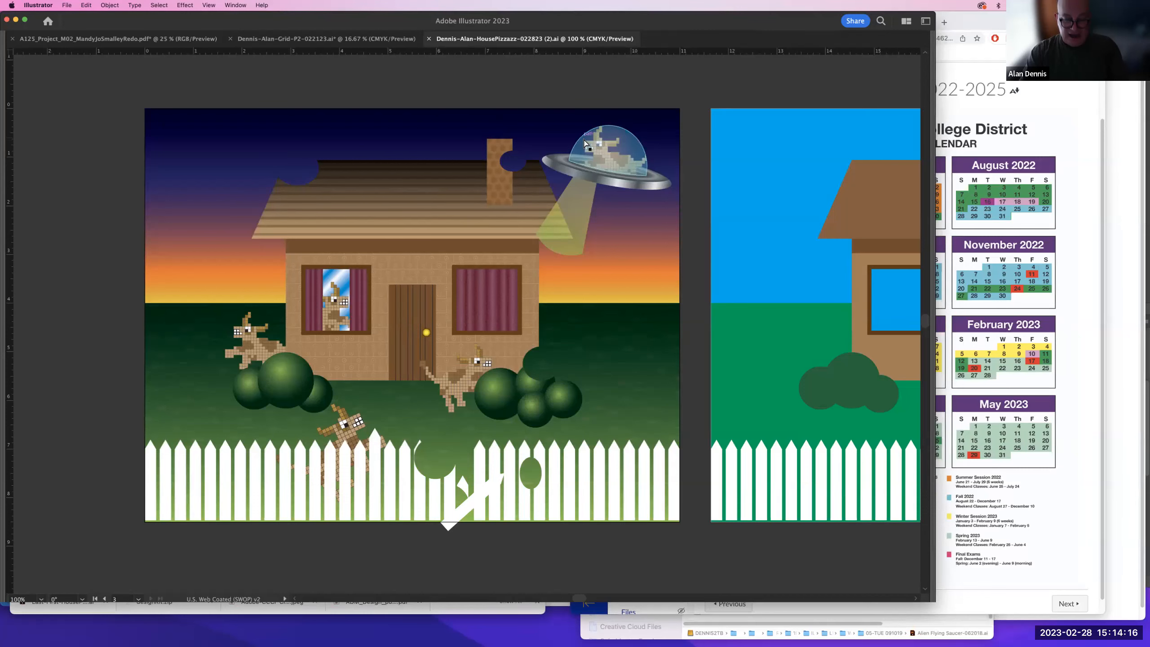
left_click(633, 144)
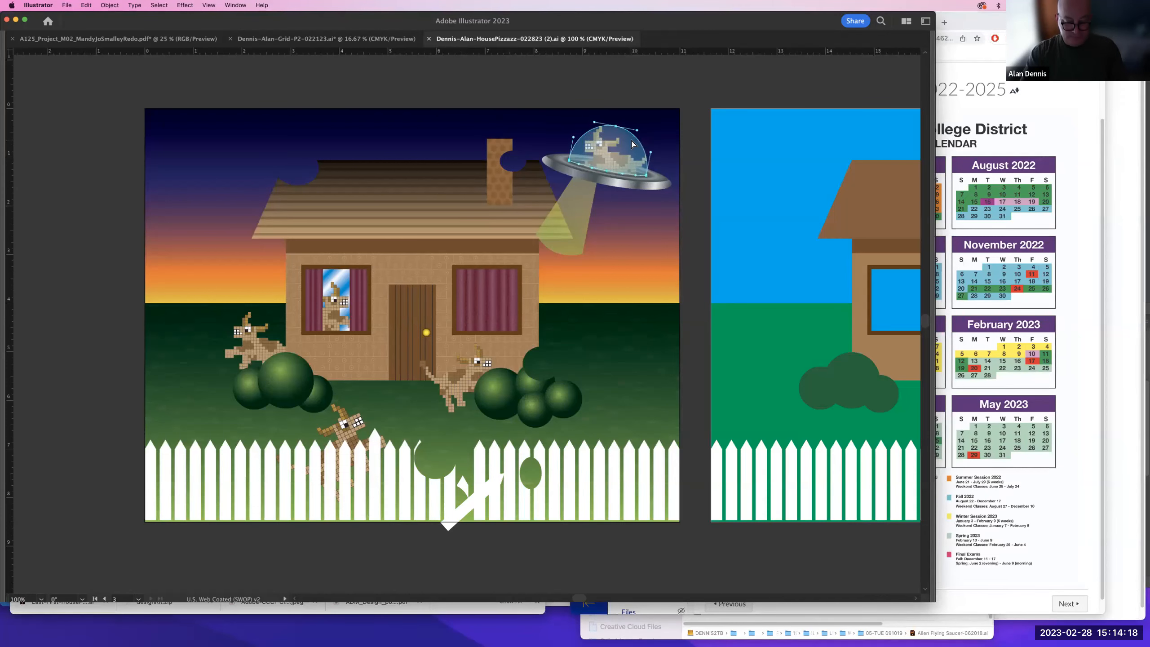
key("Tab")
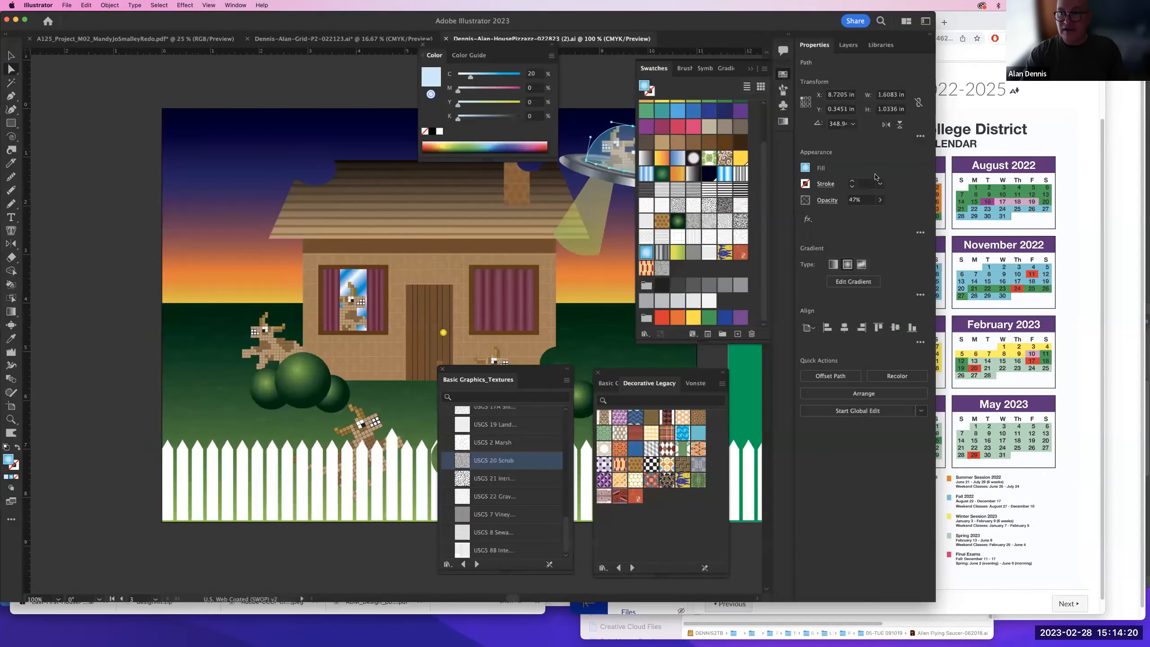
left_click(877, 200)
left_click_drag(856, 213, 921, 209)
left_click_drag(561, 202, 297, 261)
left_click(316, 122)
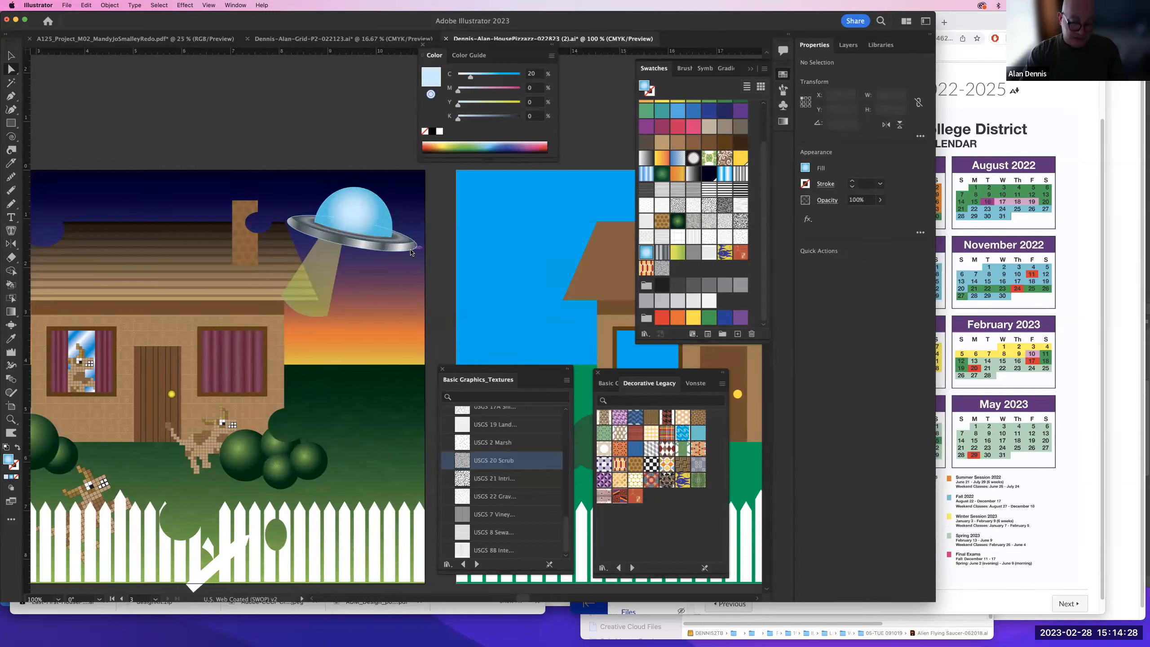
key("super+z")
left_click(339, 110)
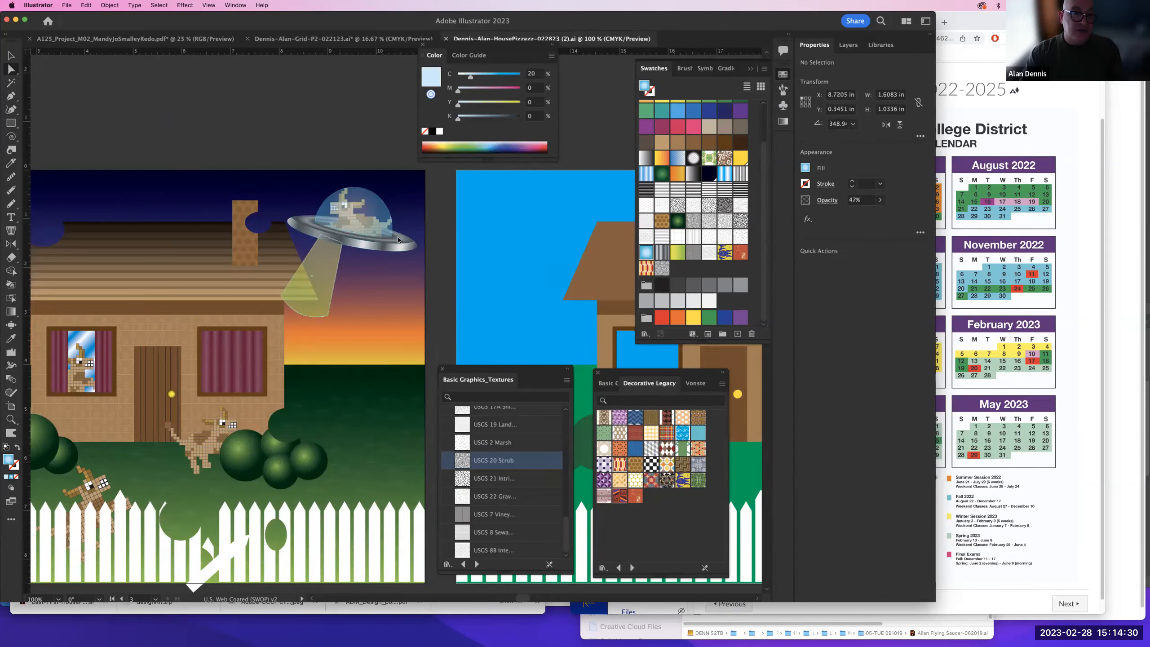
key("Tab")
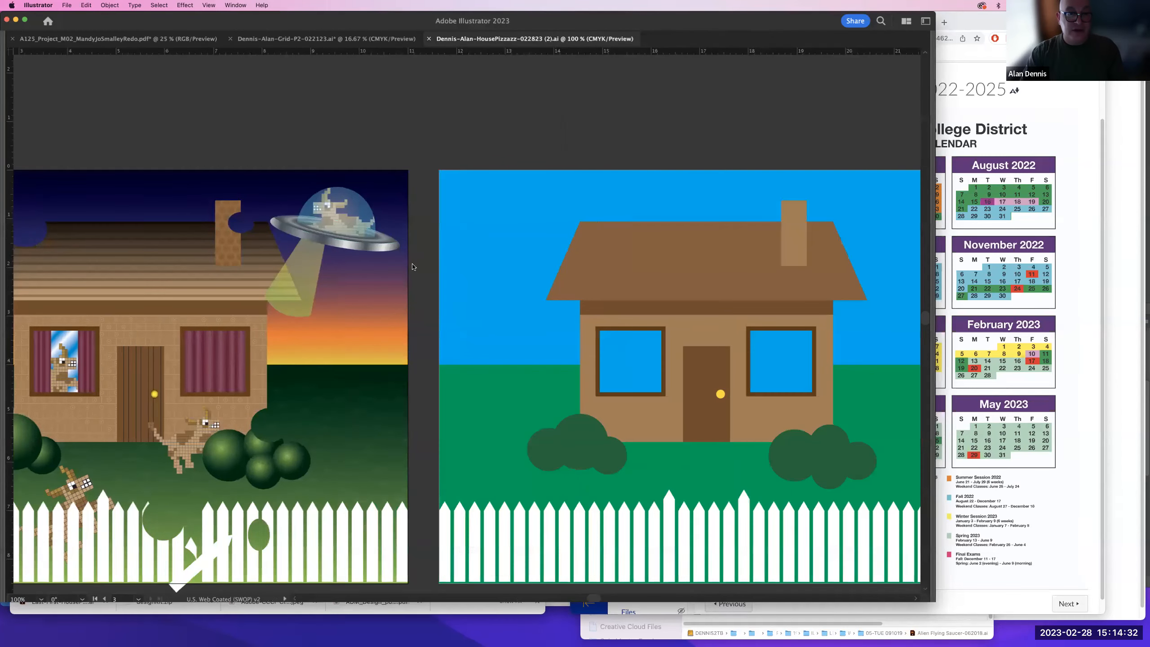
key("super+minus")
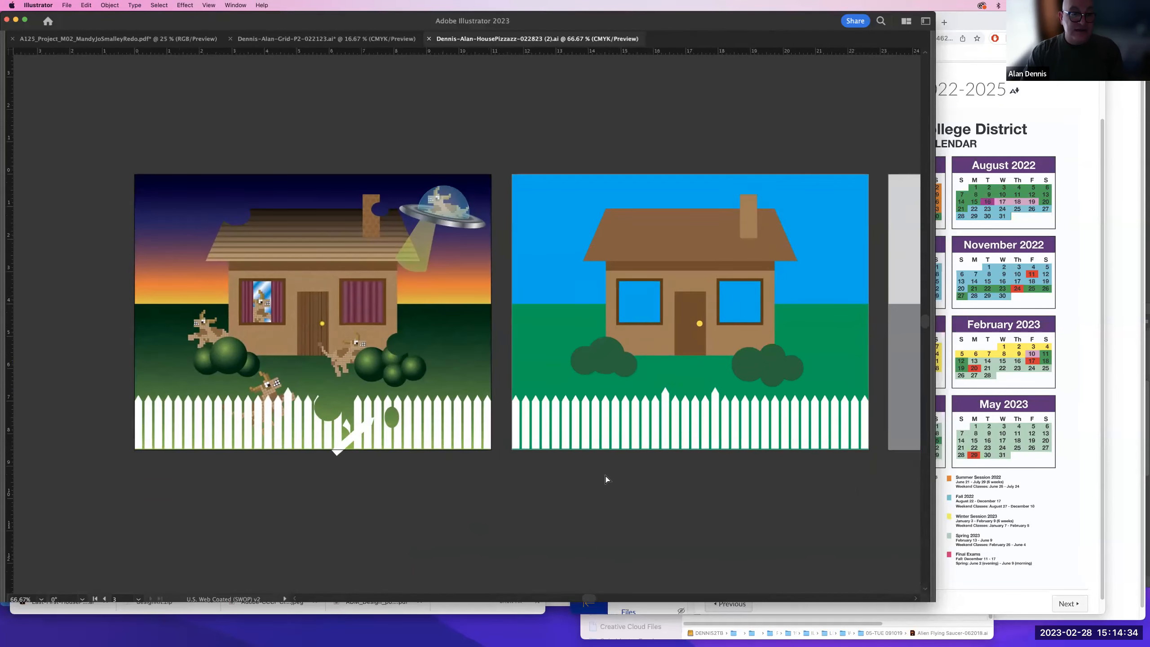